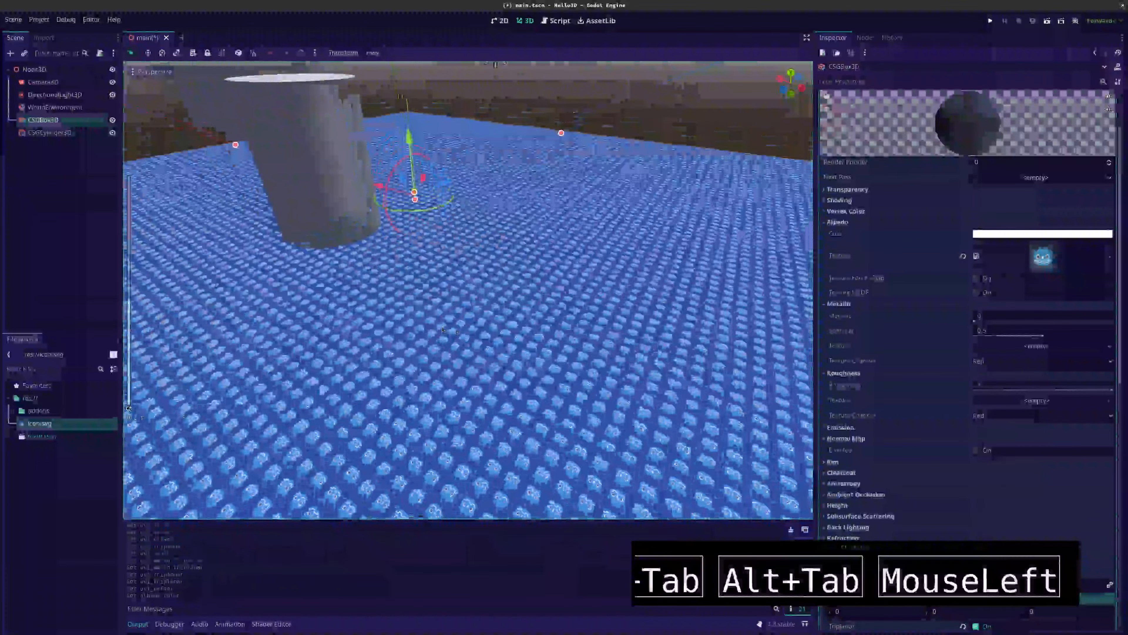
Run the project to preview the scene with the textured floor, and stop it
scroll(442, 329, "up", 15)
scroll(442, 329, "down", 8)
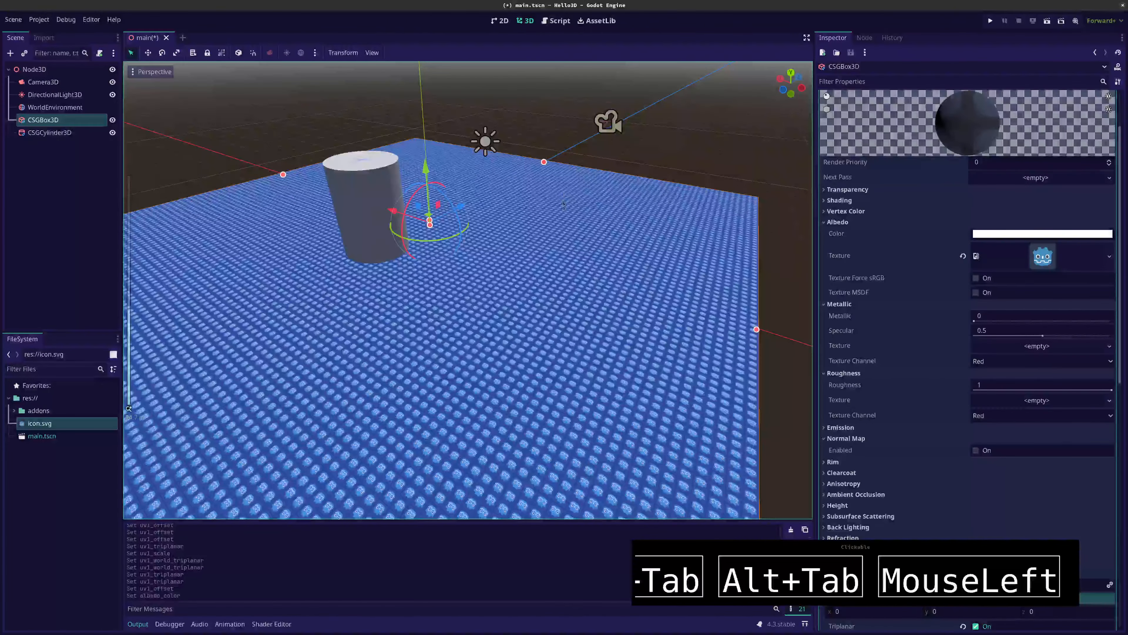
key("F5")
left_click(891, 533)
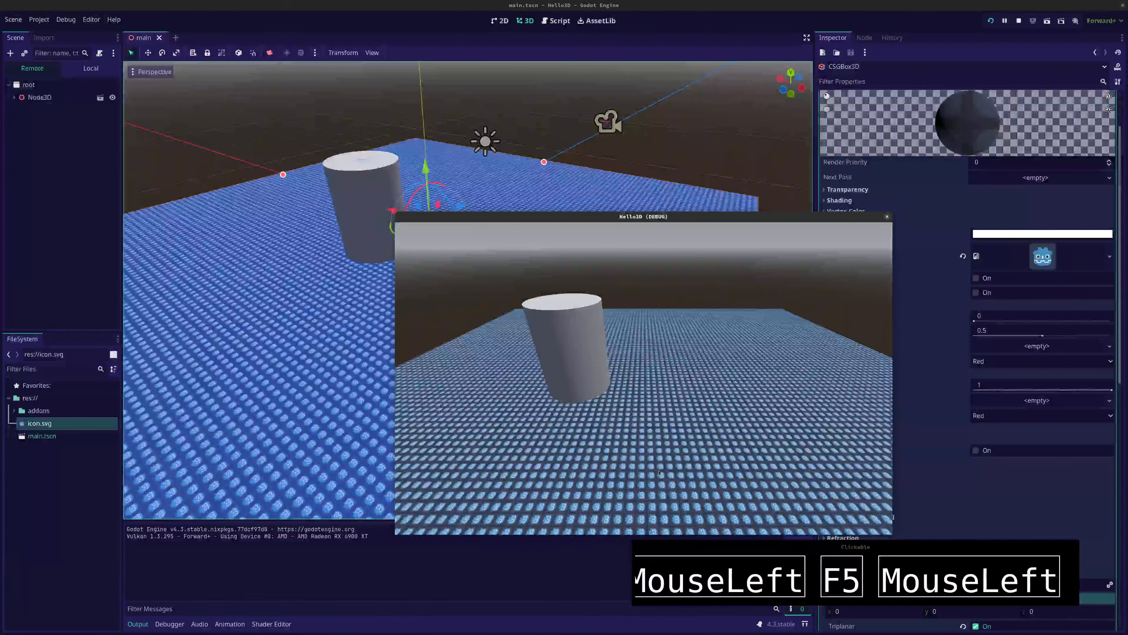
key("F8")
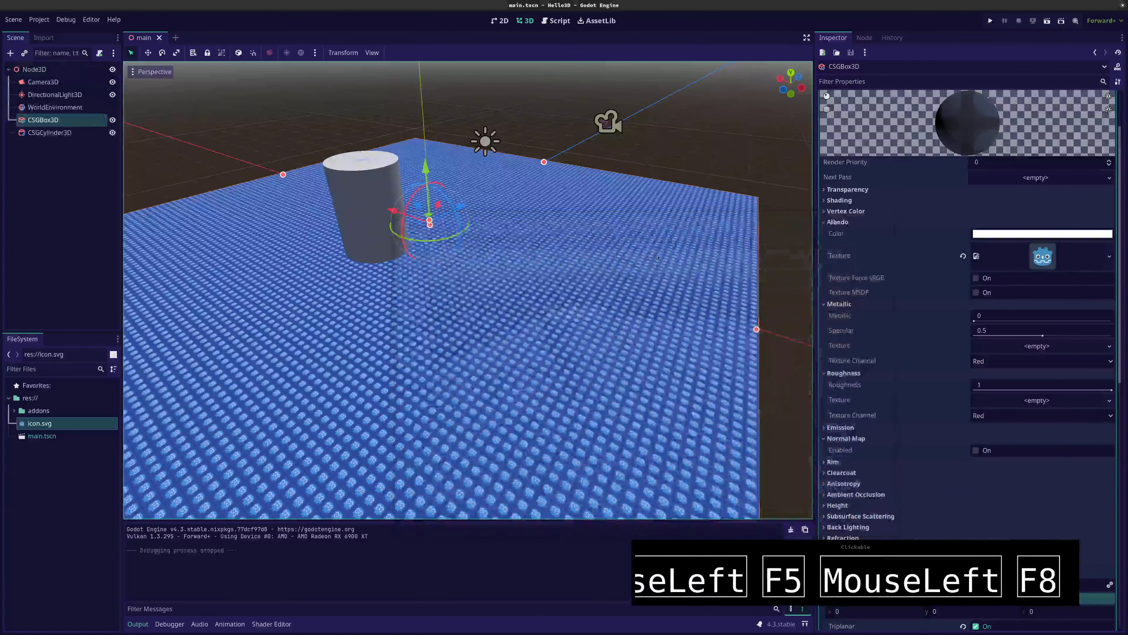
Switch to Firefox and search the web for "good pbr material"
key("alt+Tab")
key("alt+Tab")
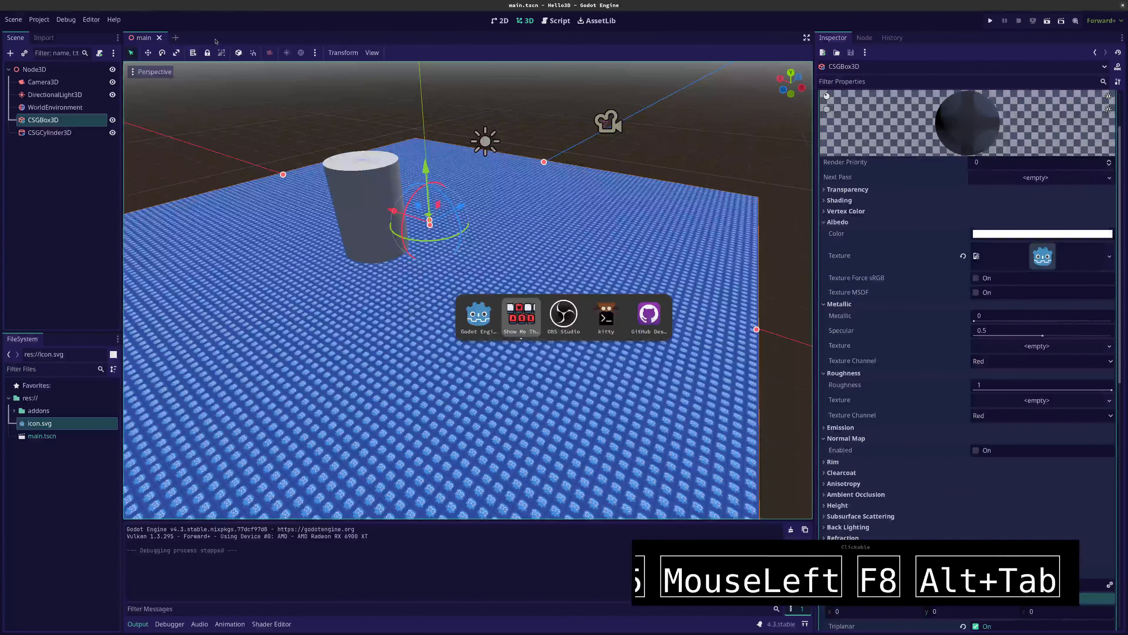
key("super+2")
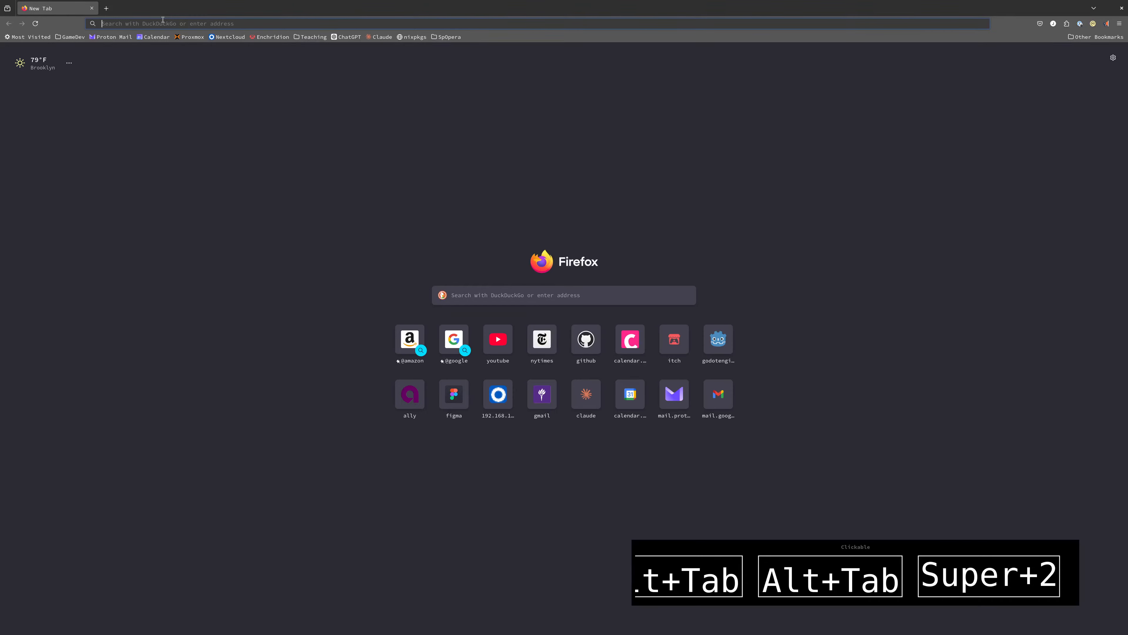
type("good p")
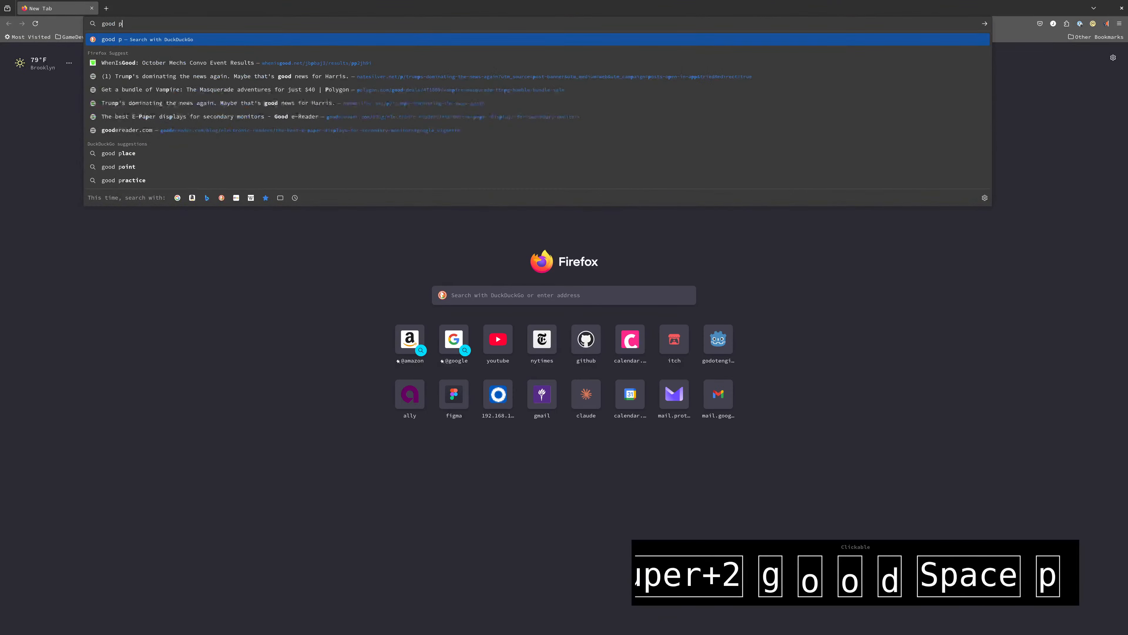
type("br mater")
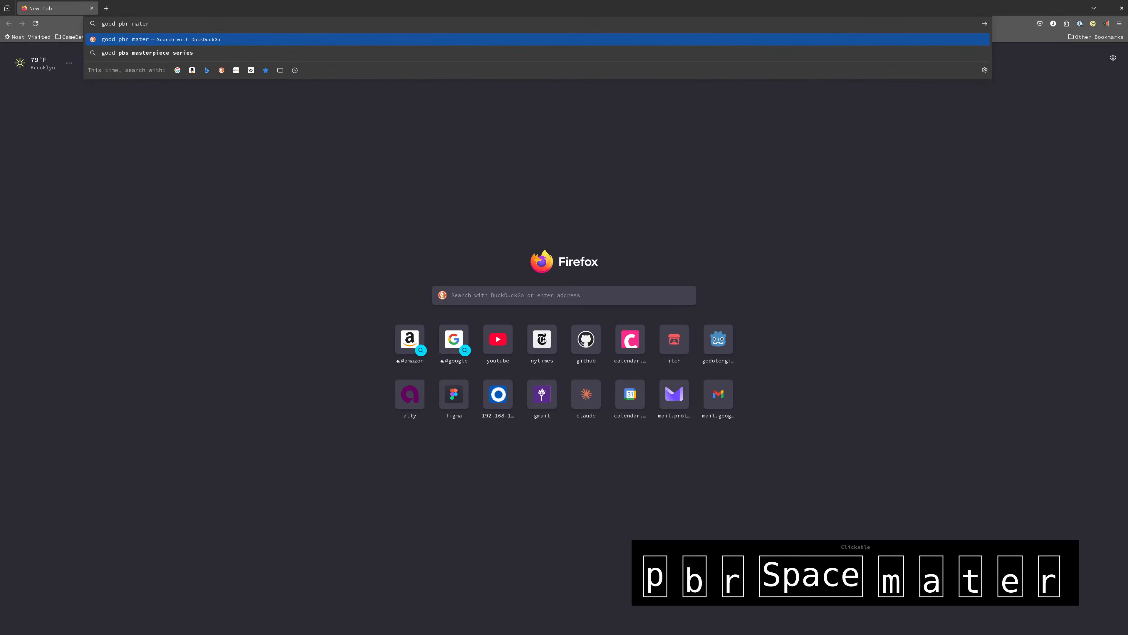
type("ial")
key("Return")
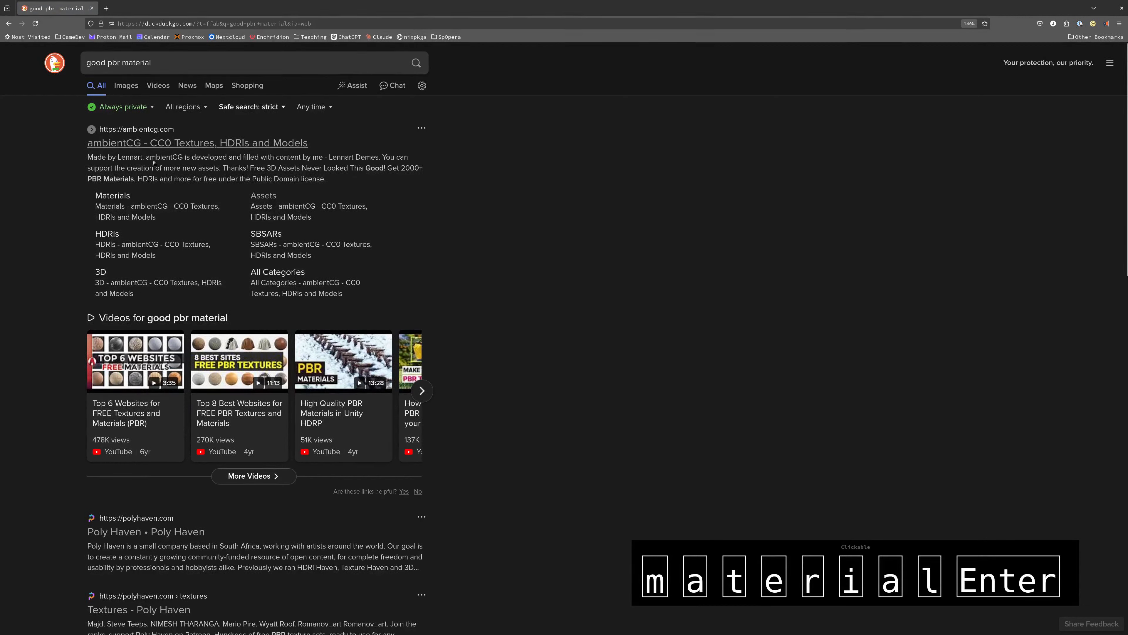
Open the ambientCG site from the search results and open the Ground 080 material from its full asset list
left_click(154, 146)
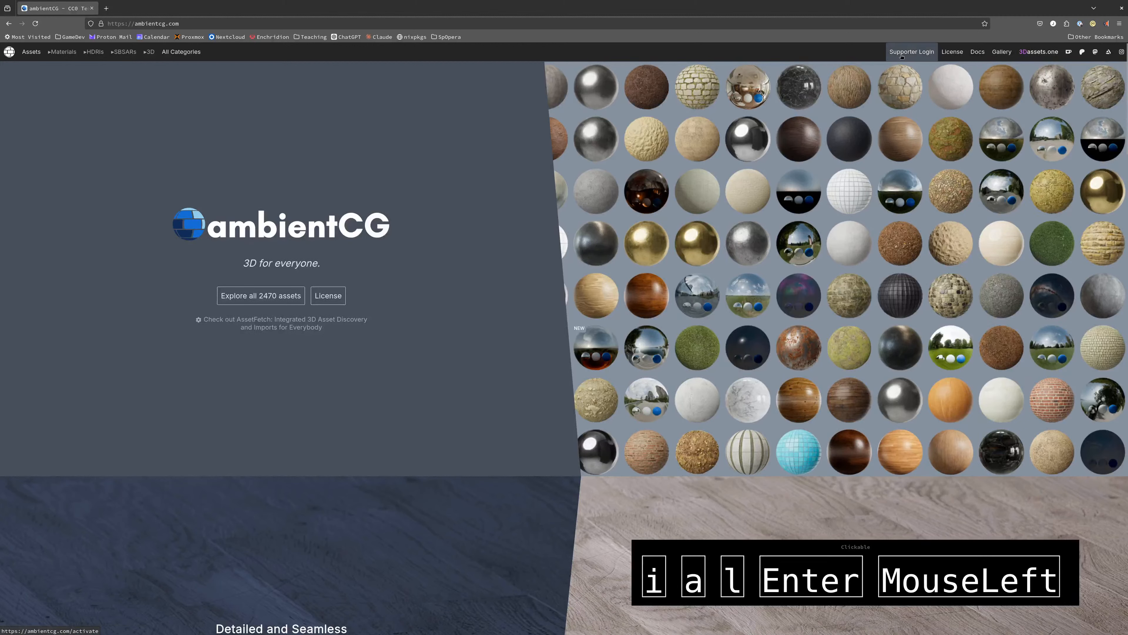
left_click(247, 296)
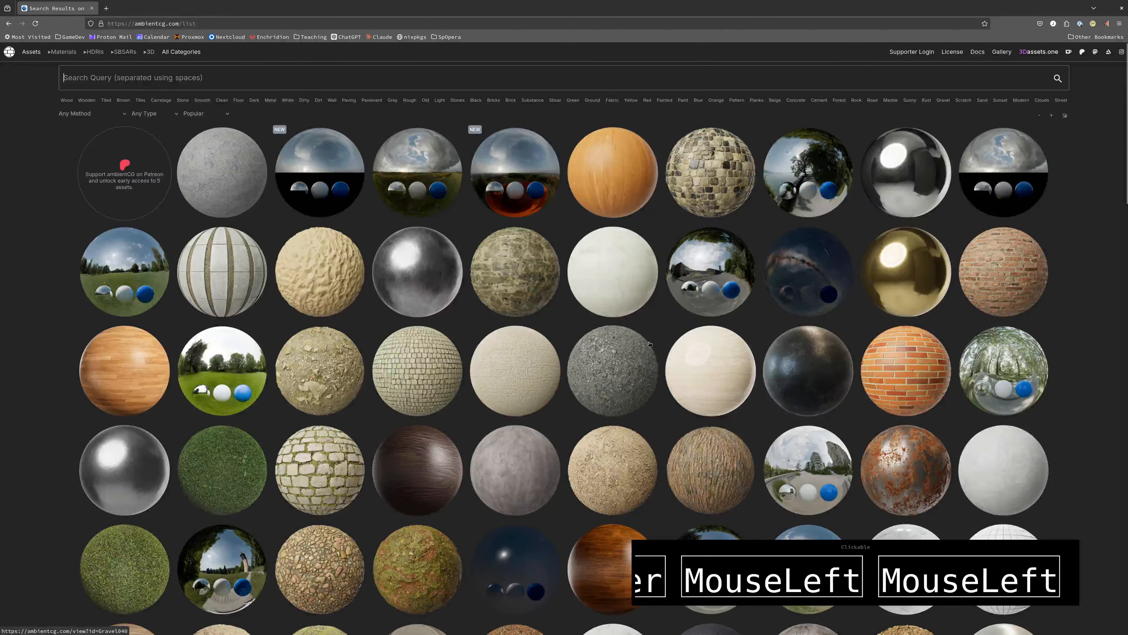
scroll(647, 421, "down", 10)
scroll(508, 336, "up", 4)
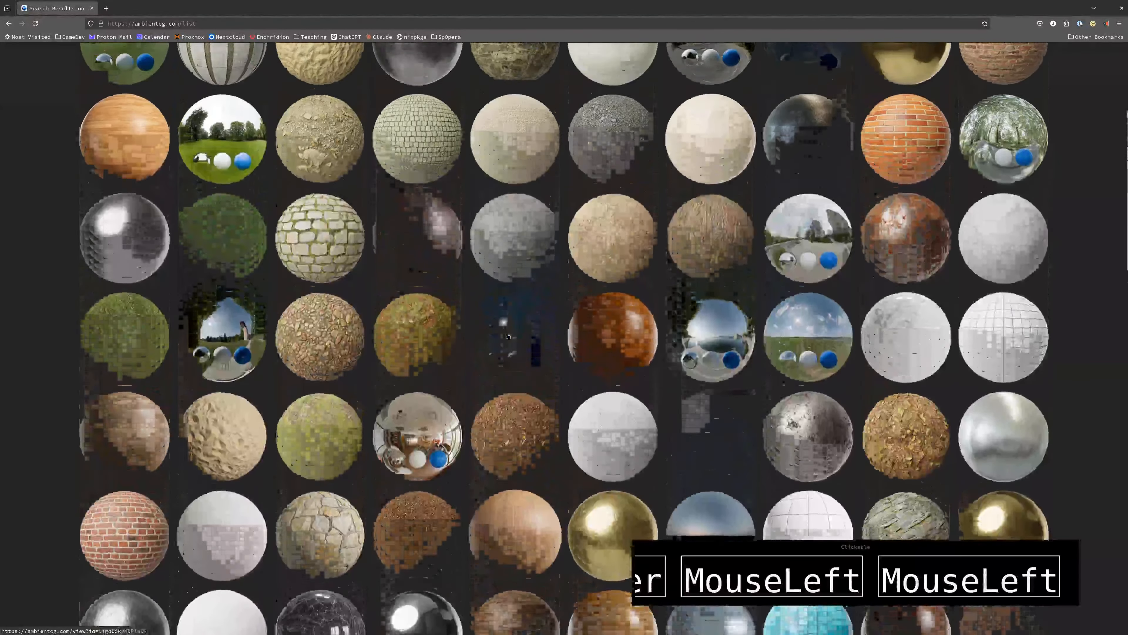
scroll(508, 336, "up", 3)
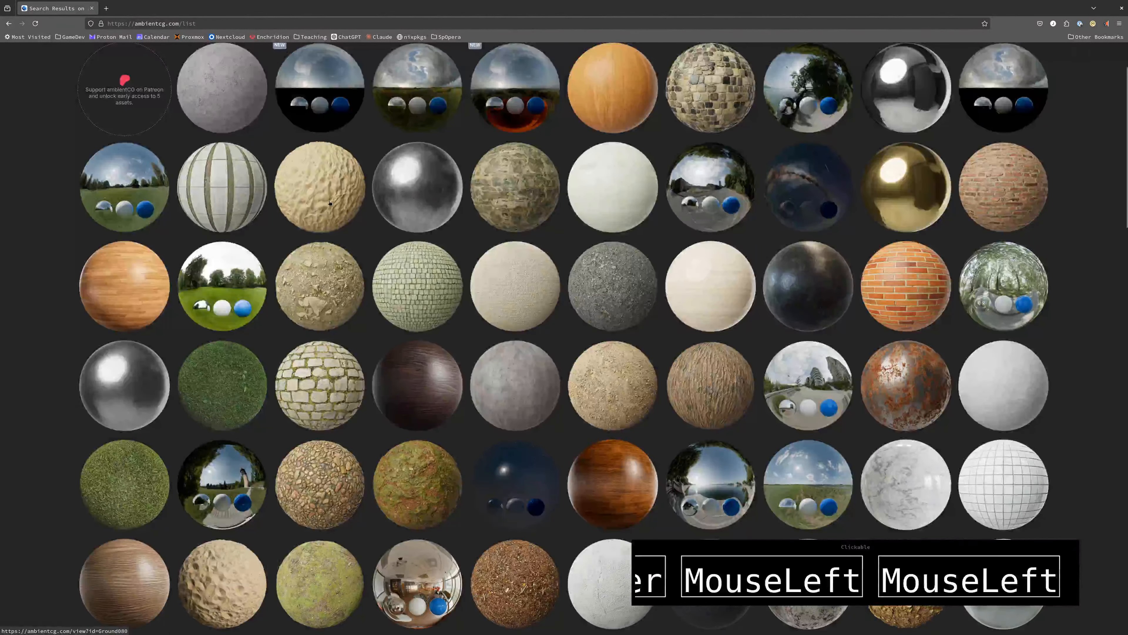
left_click(330, 203)
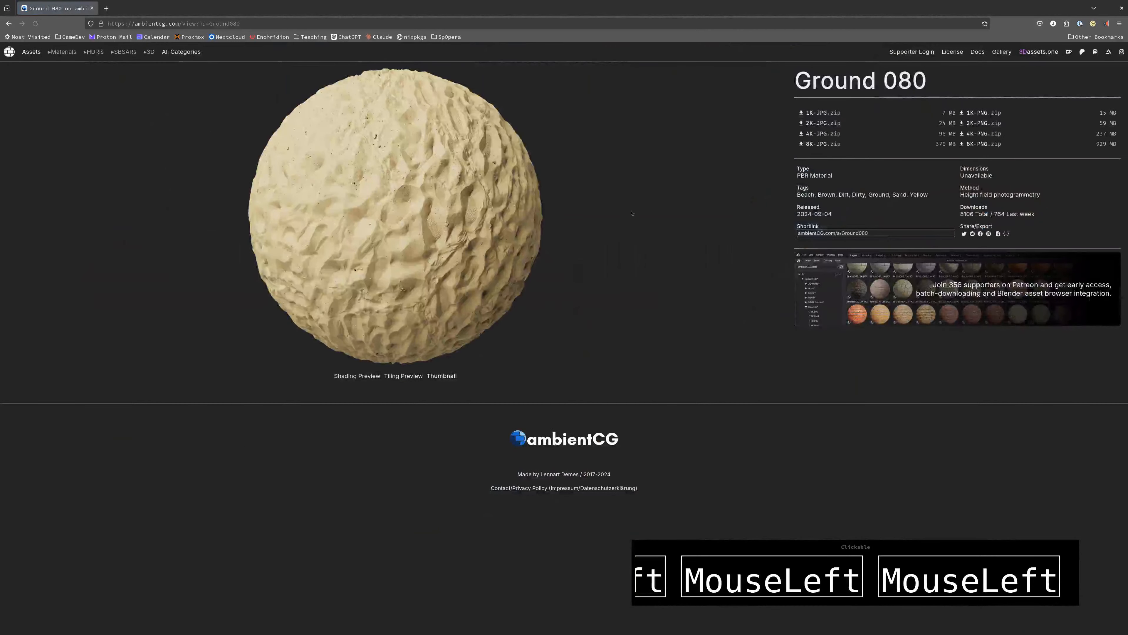
Download the 2K-PNG zip of Ground 080 and open the downloaded archive
mouse_move(810, 148)
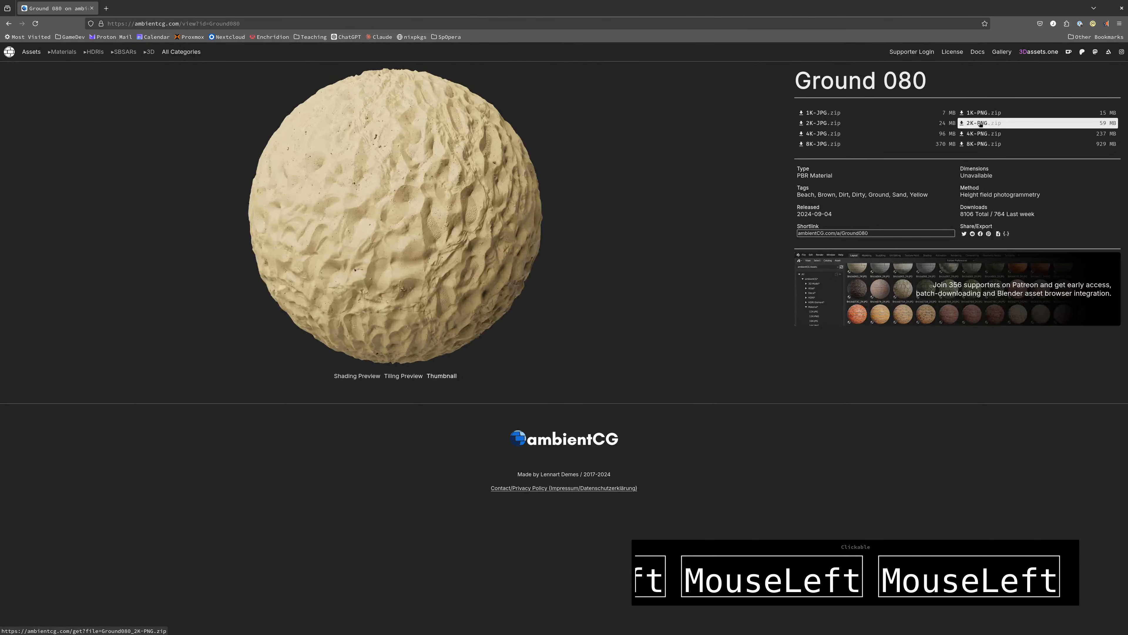
left_click(978, 133)
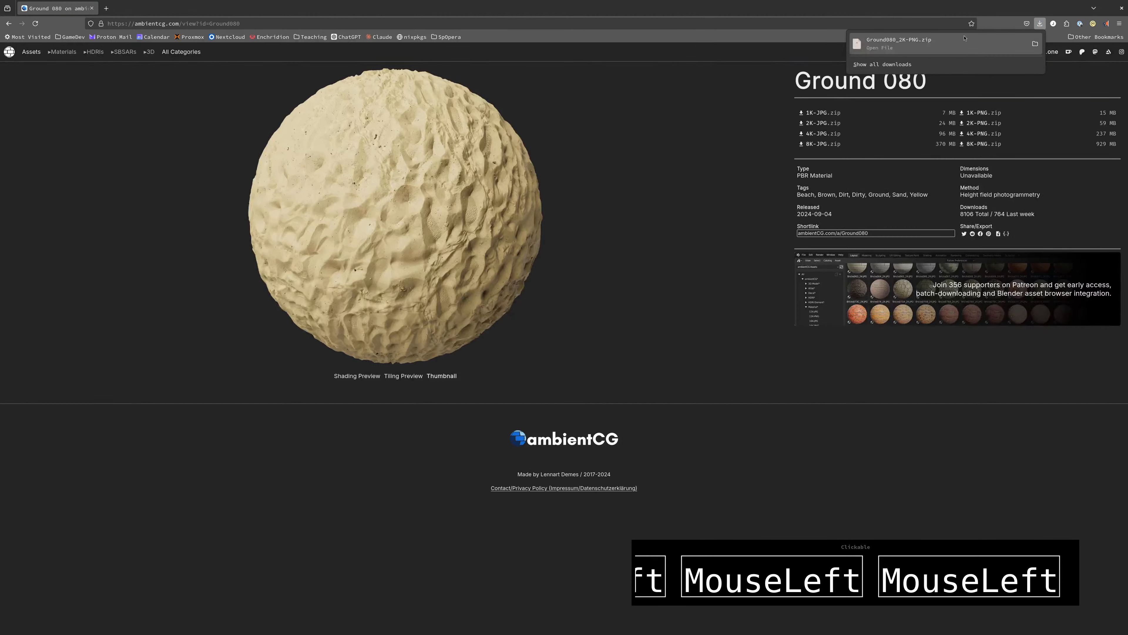
left_click(924, 43)
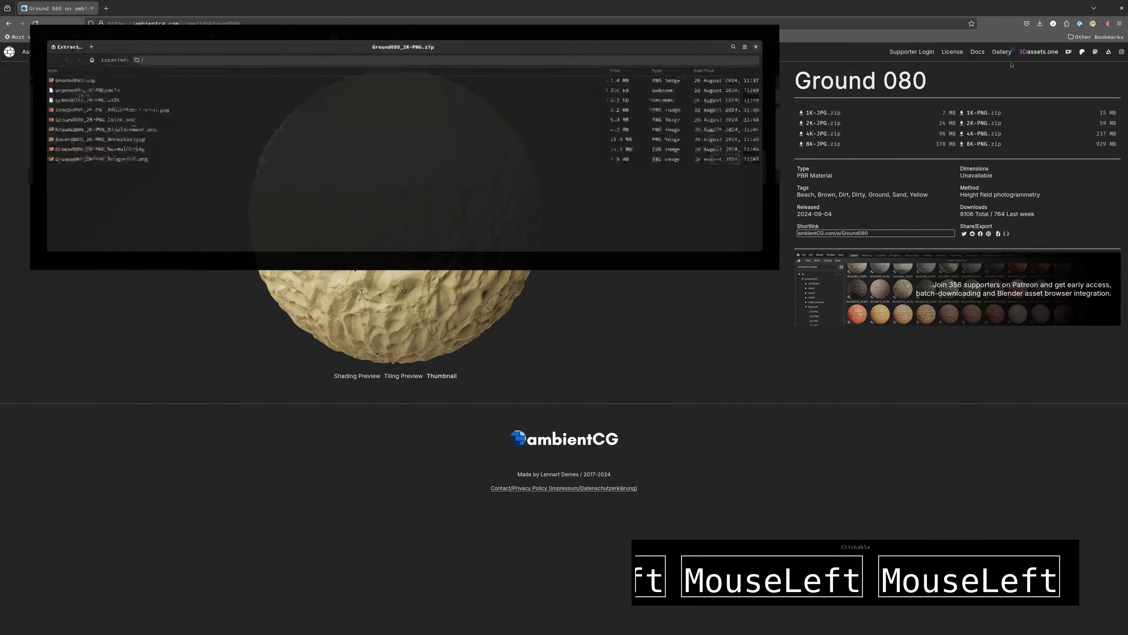
left_click_drag(132, 40, 372, 215)
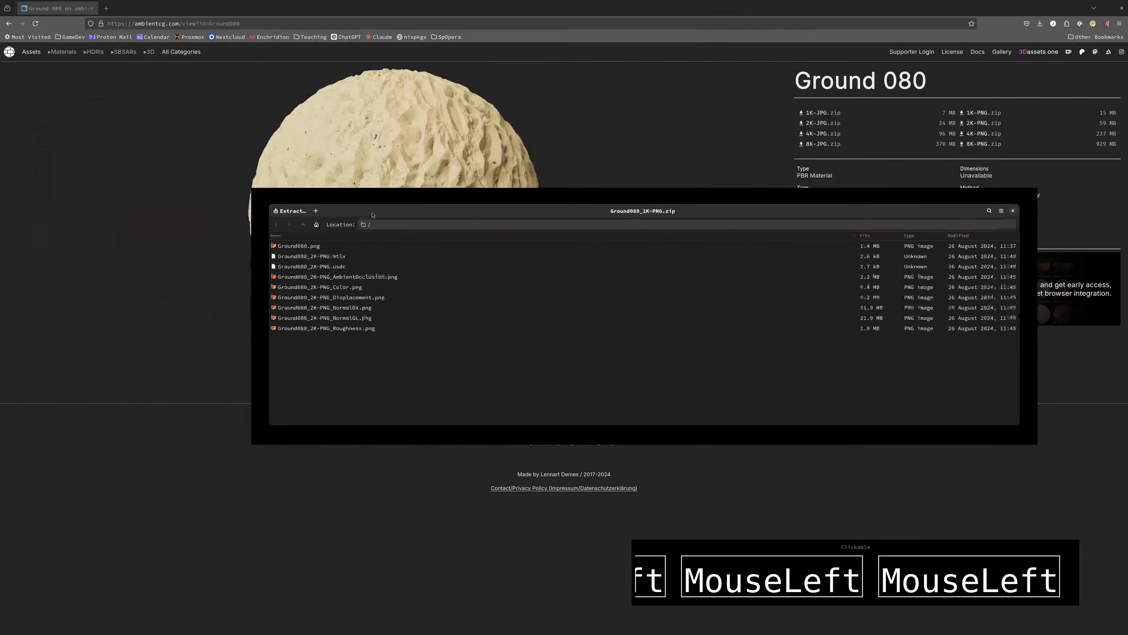
Look through the archive's image files, including the ambient occlusion, displacement, normal and roughness maps
left_click(303, 248)
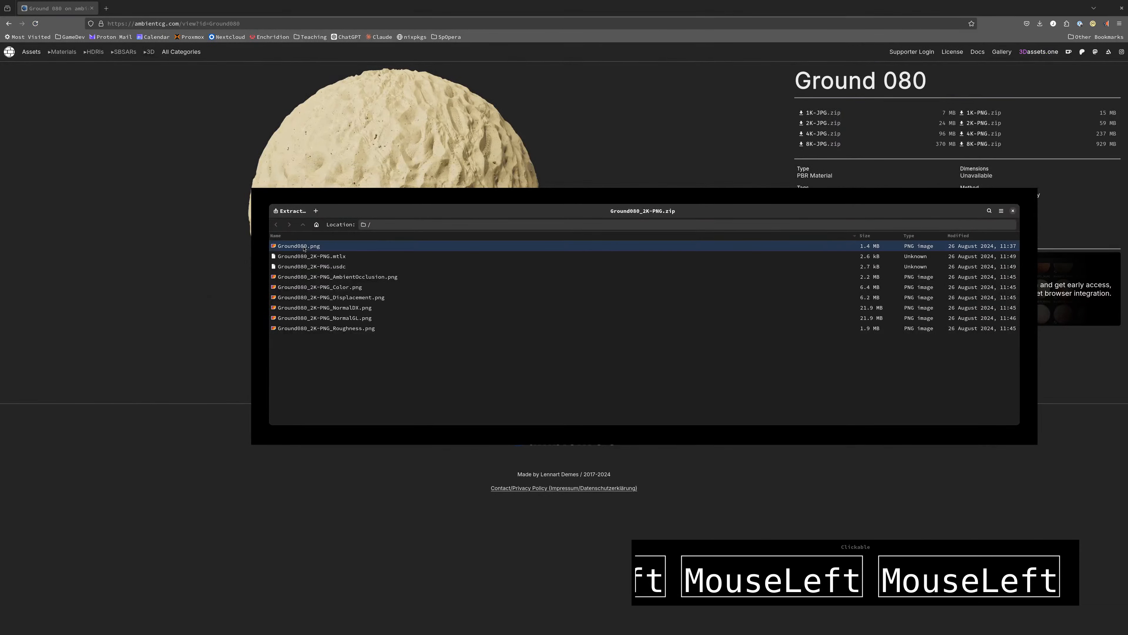
left_click(311, 280)
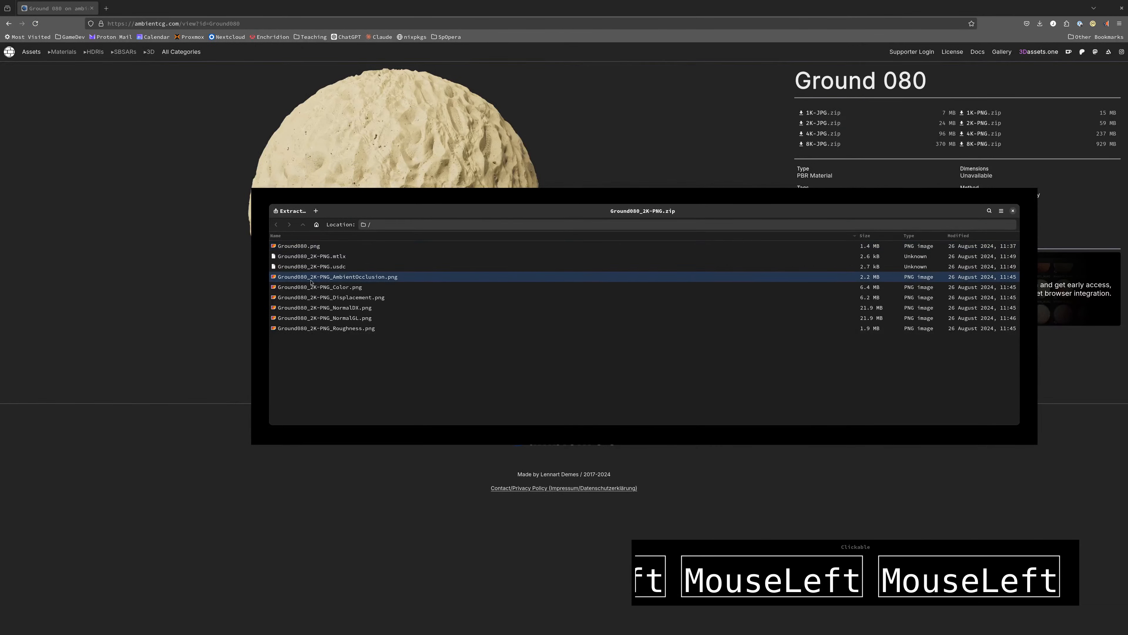
left_click(301, 248)
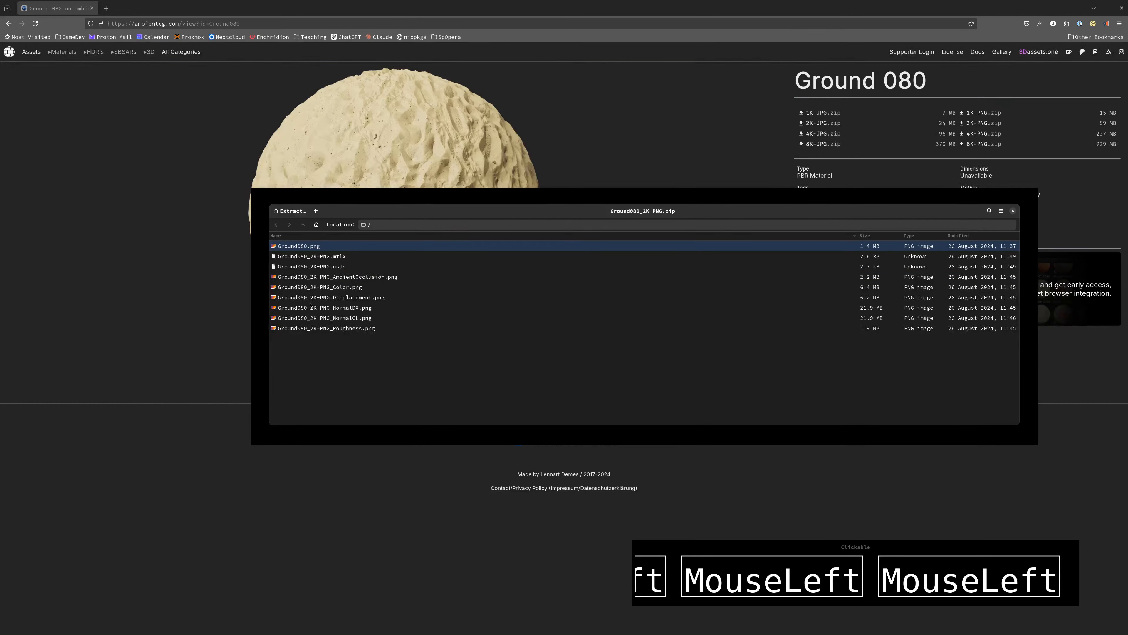
left_click(310, 299)
left_click(312, 308)
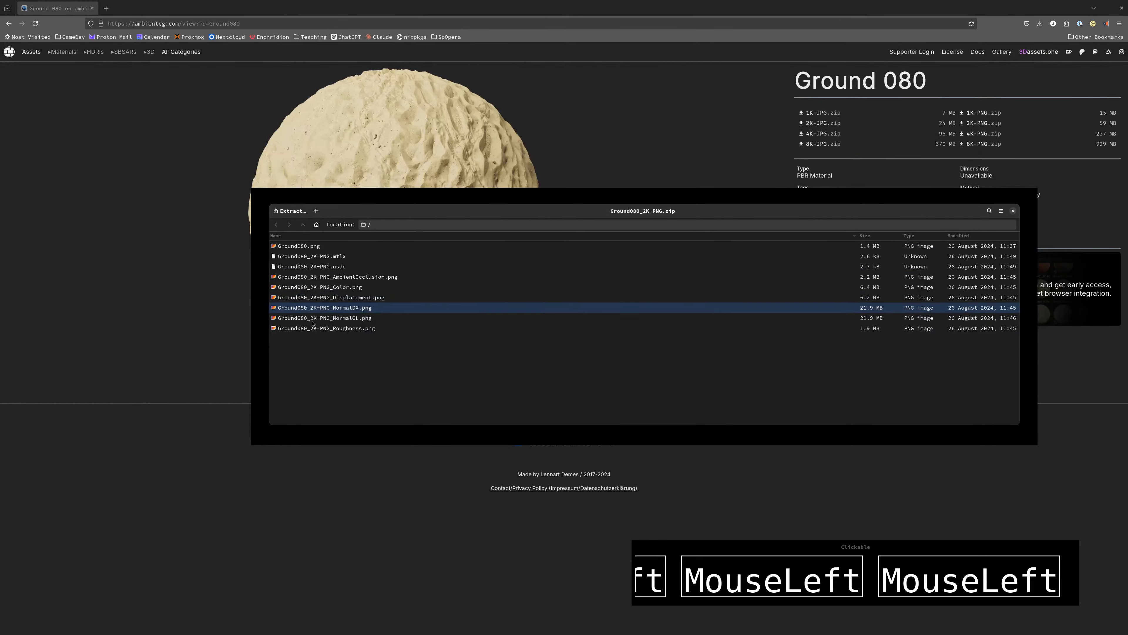
left_click(312, 320)
left_click(313, 330)
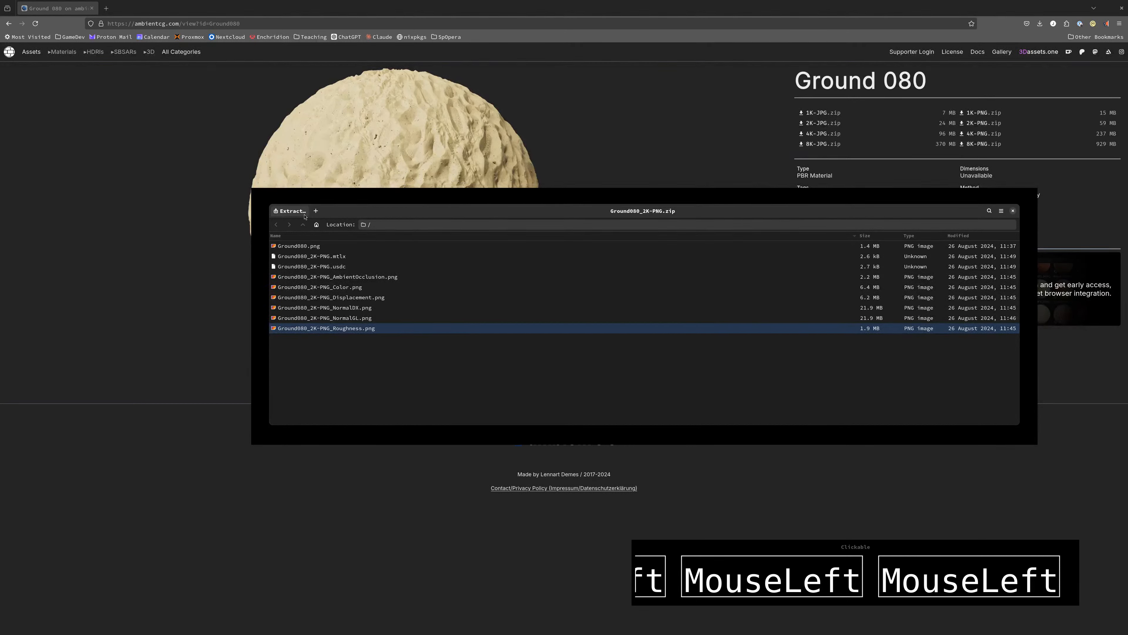
mouse_move(385, 213)
left_mouse_down()
mouse_move(351, 190)
mouse_move(392, 204)
left_mouse_up()
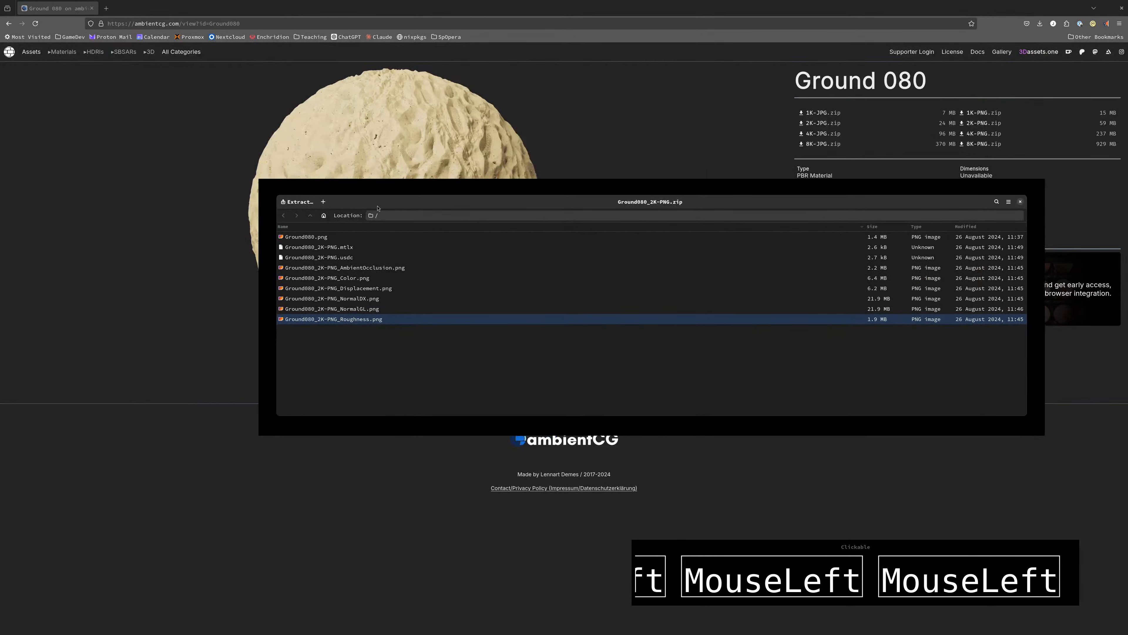
Start extracting the archive and choose the hello3d folder in the user's home directory as the destination
left_click(296, 202)
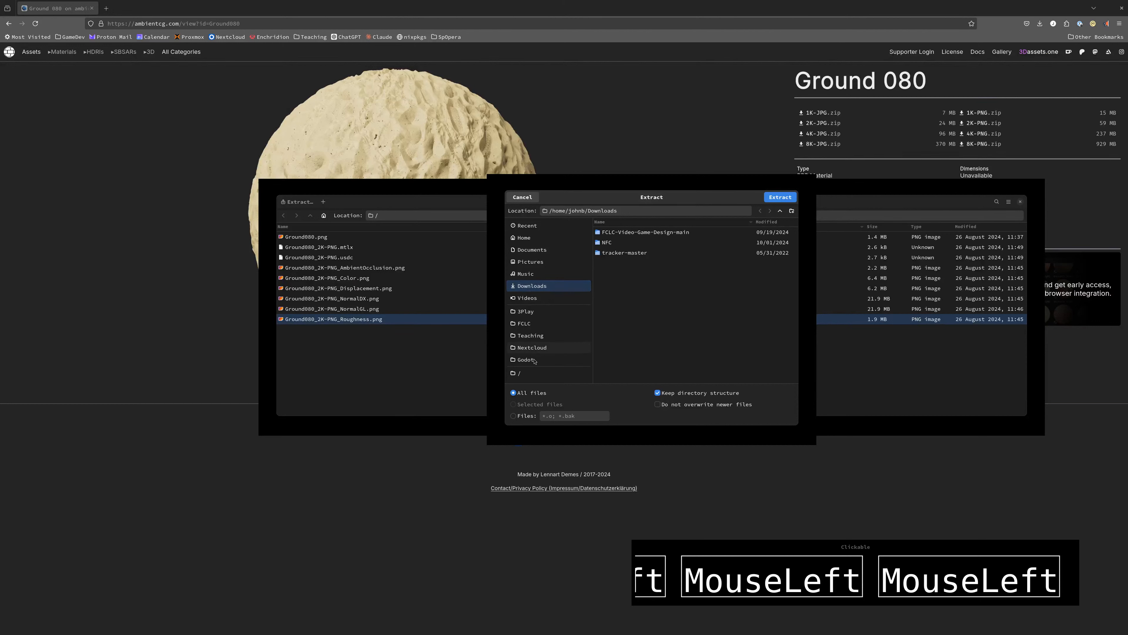
left_click(529, 373)
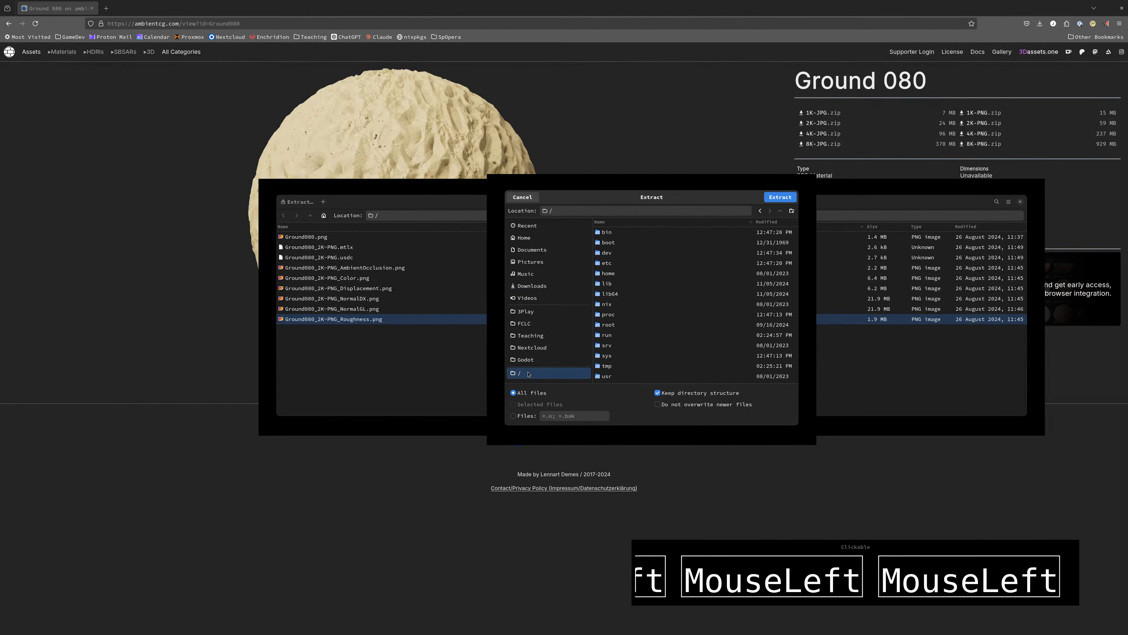
double_click(611, 275)
double_click(620, 232)
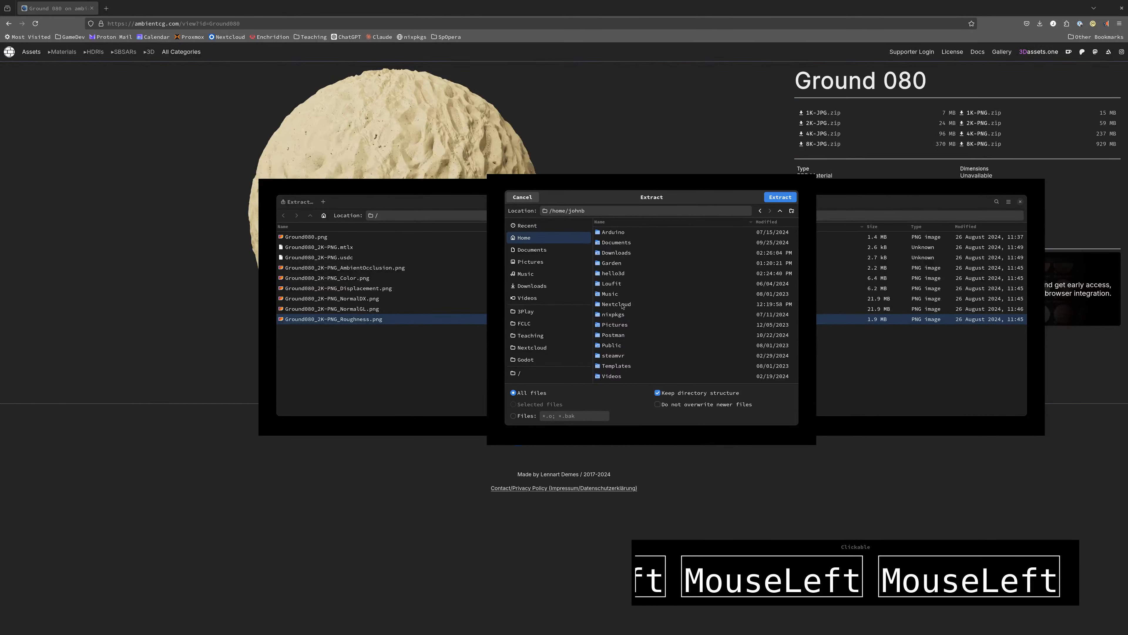
double_click(613, 273)
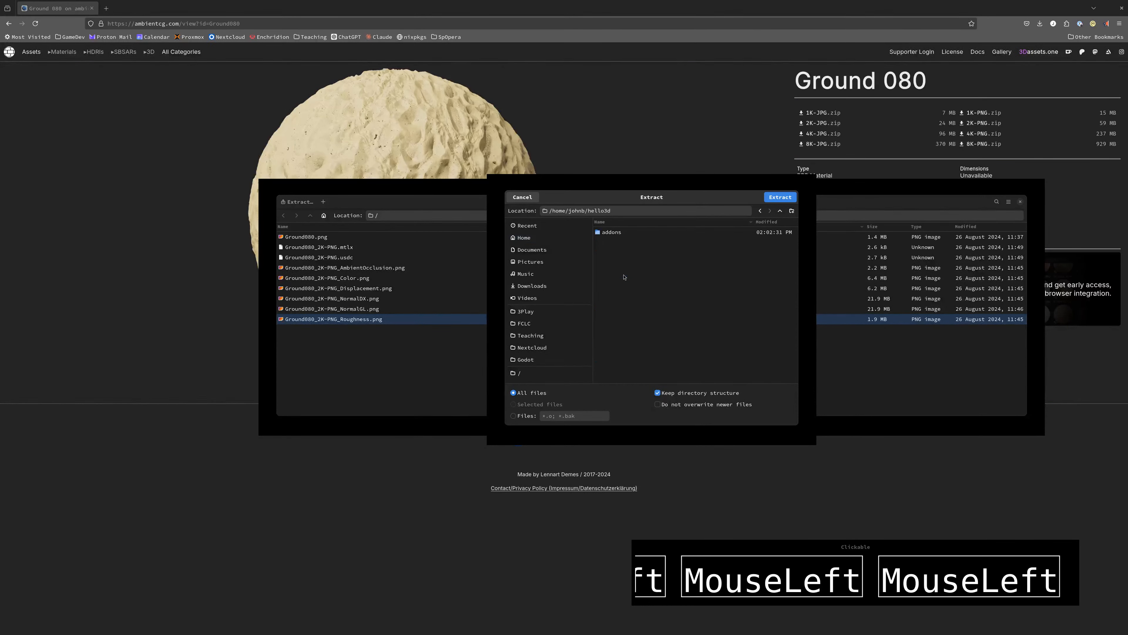
Create a new folder named materials inside hello3d as the extraction target
right_click(617, 253)
left_click(718, 295)
left_click(792, 211)
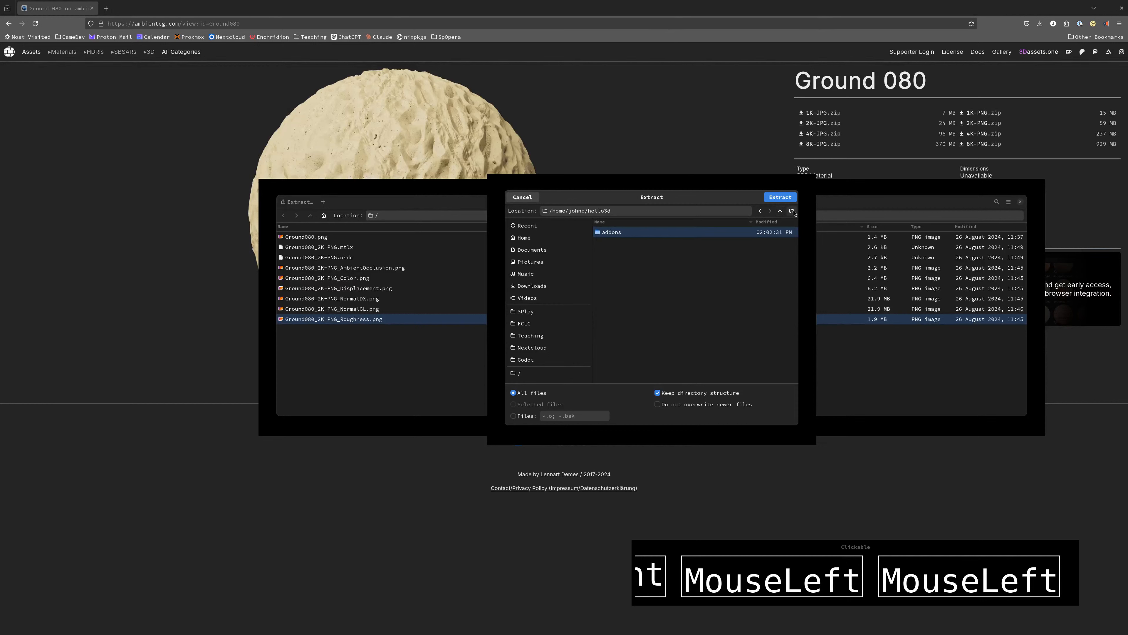
type("materials")
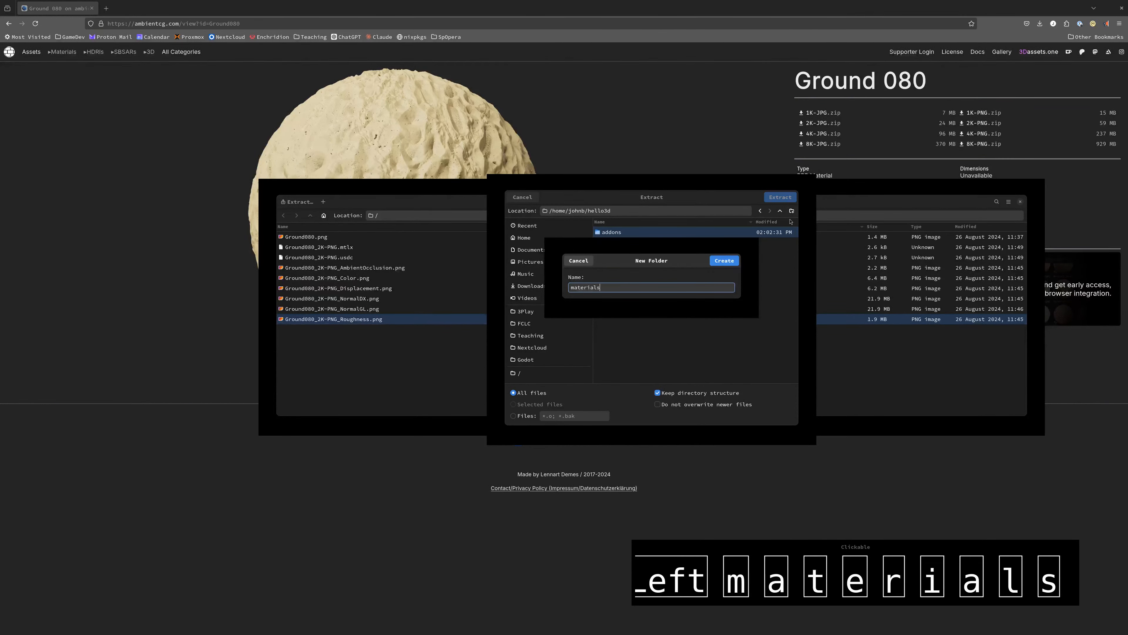
key("Return")
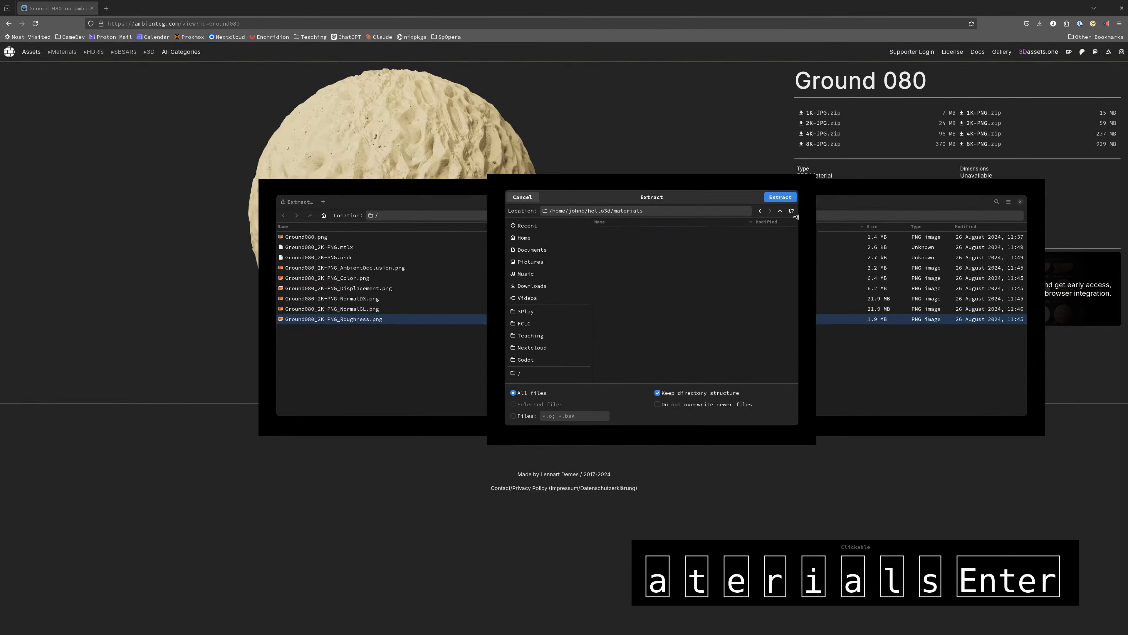
Extract all files into the materials folder and view them there within the hello3d project folder
left_click(779, 197)
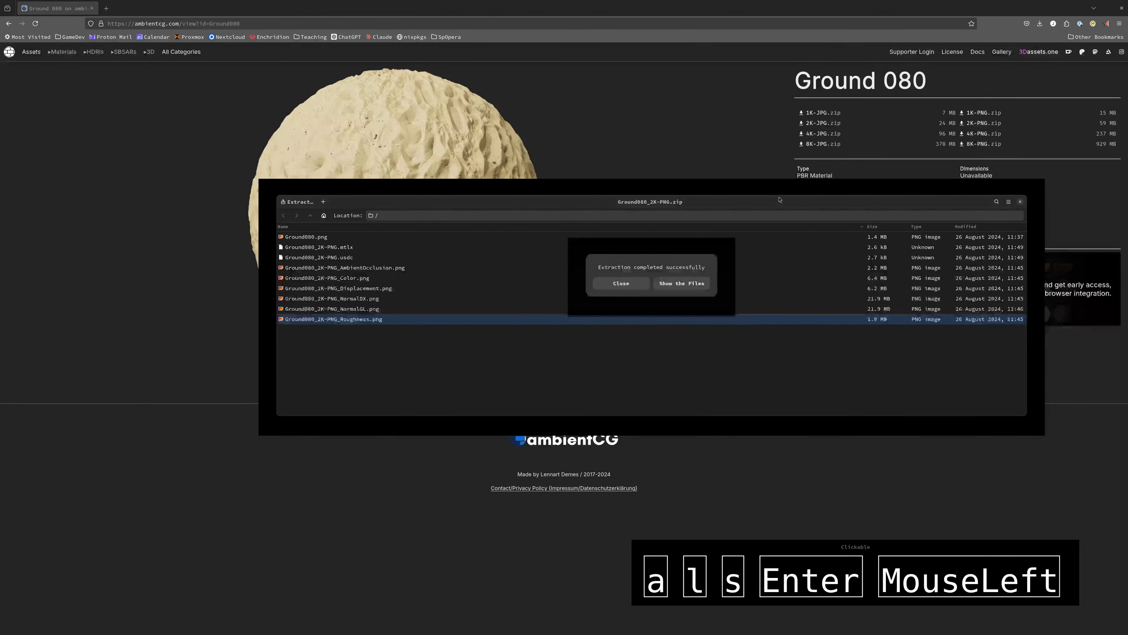
left_click(680, 284)
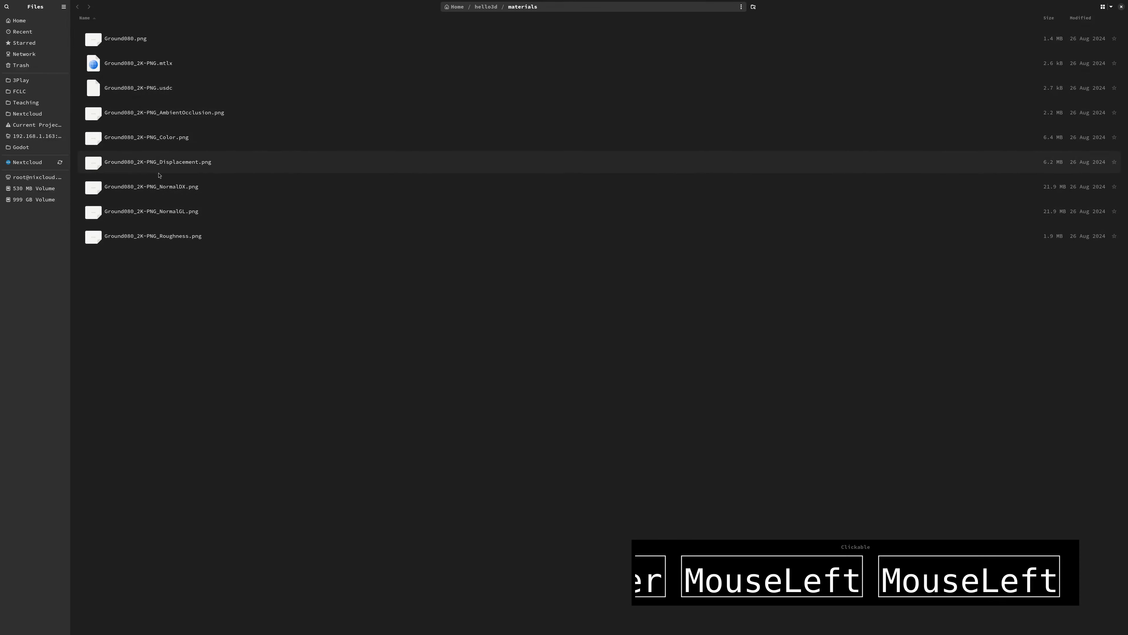
left_click(488, 8)
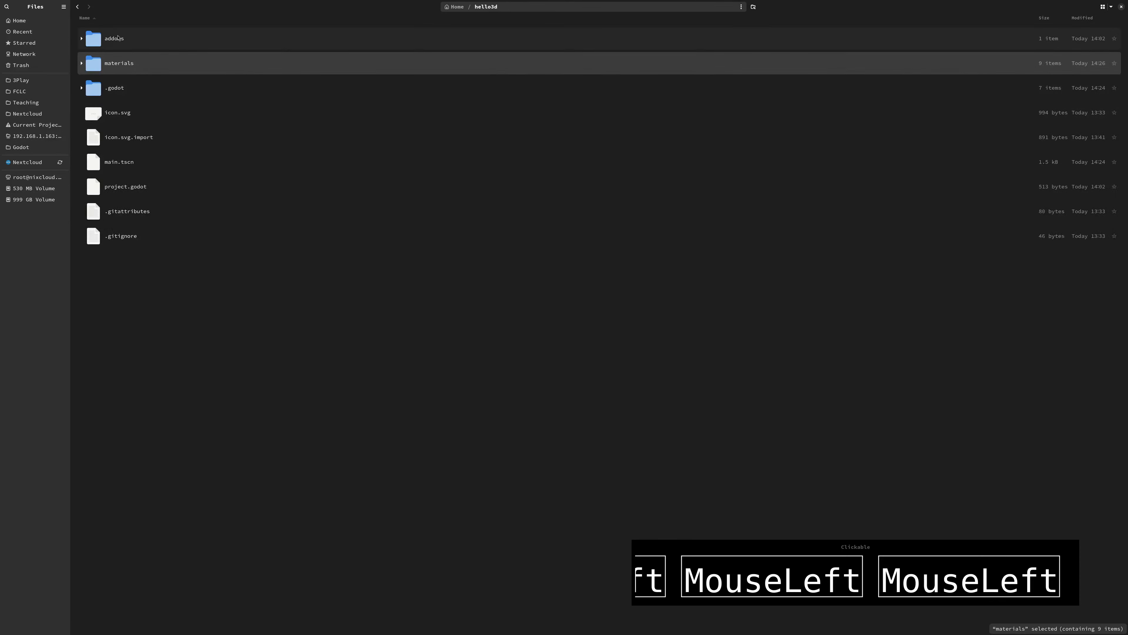
double_click(95, 63)
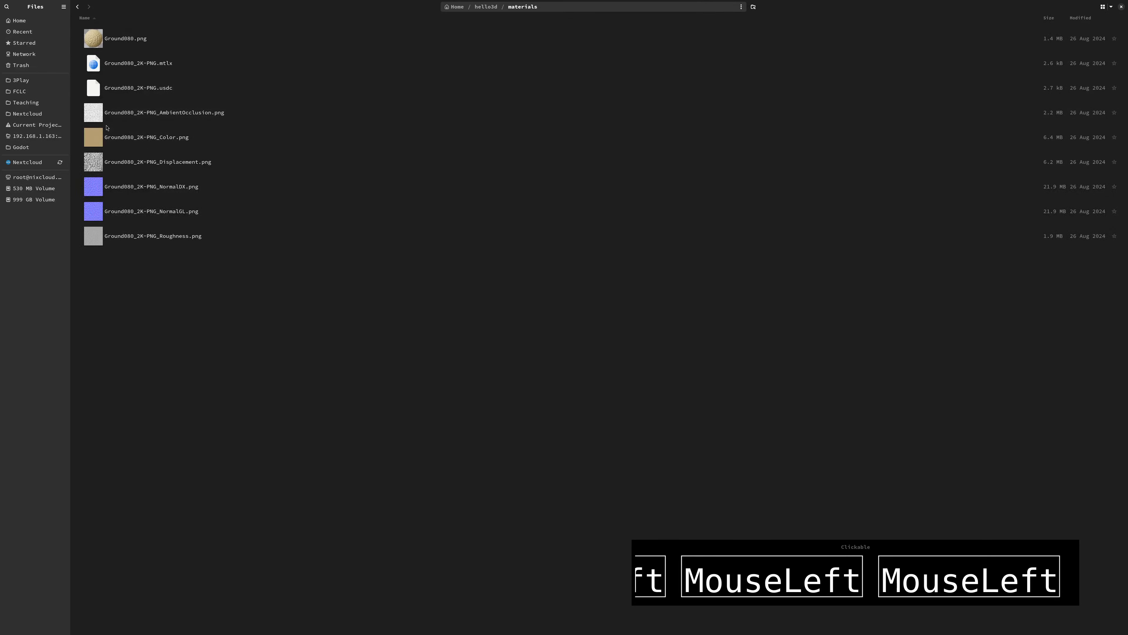
Preview the extracted Color, Displacement and NormalGL images of the Ground080 set in the materials folder
left_click(129, 141)
key("space")
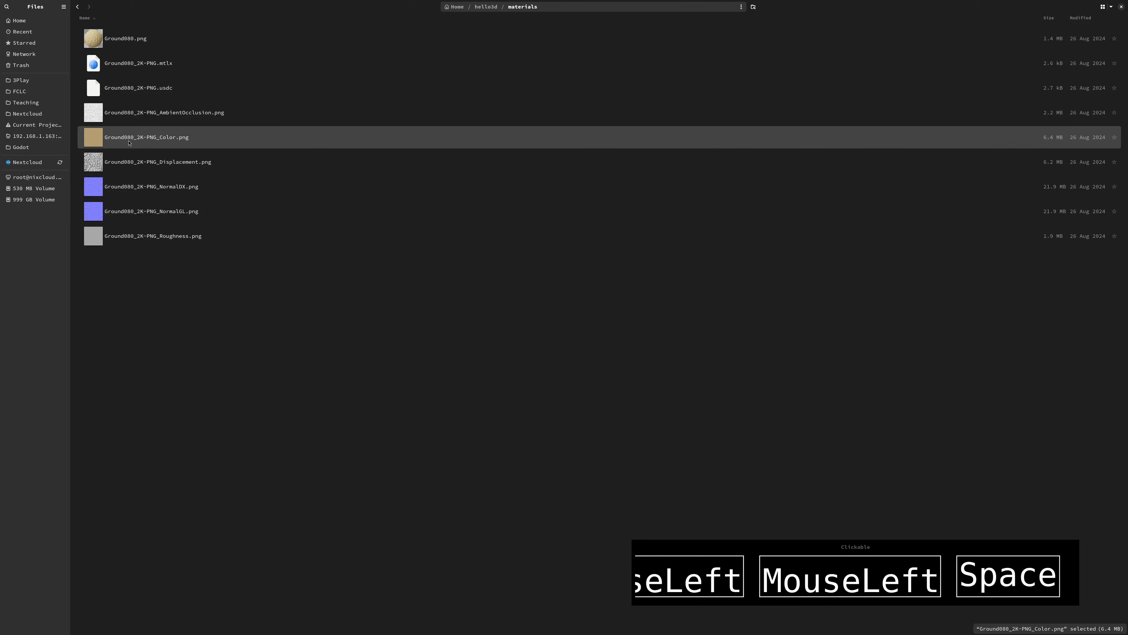
left_click_drag(218, 61, 420, 76)
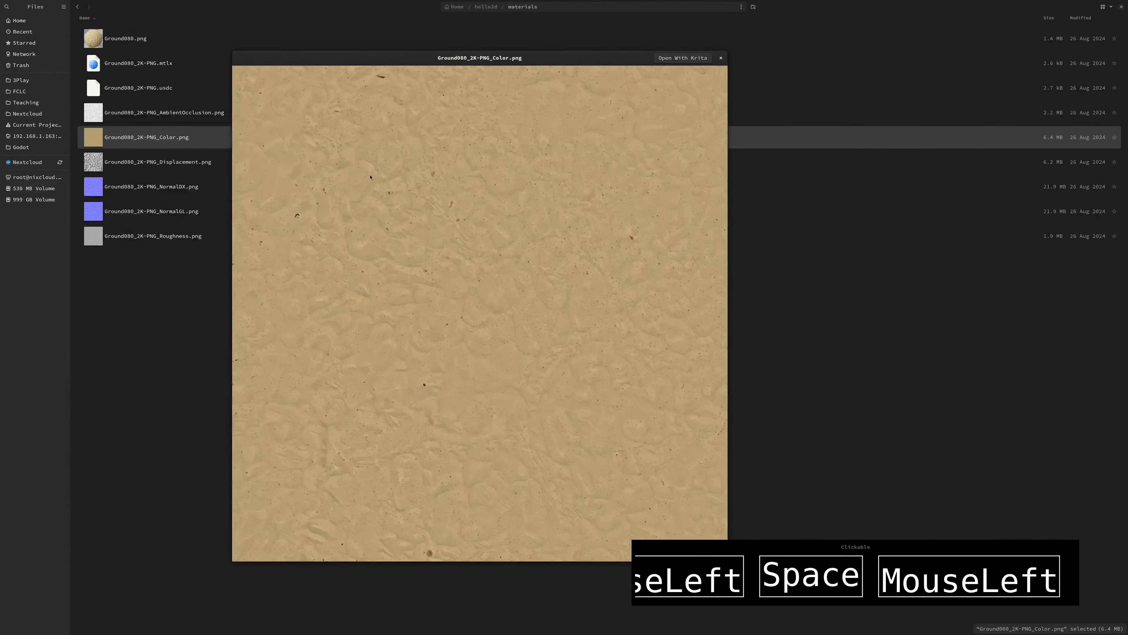
left_click(721, 58)
left_click(168, 187)
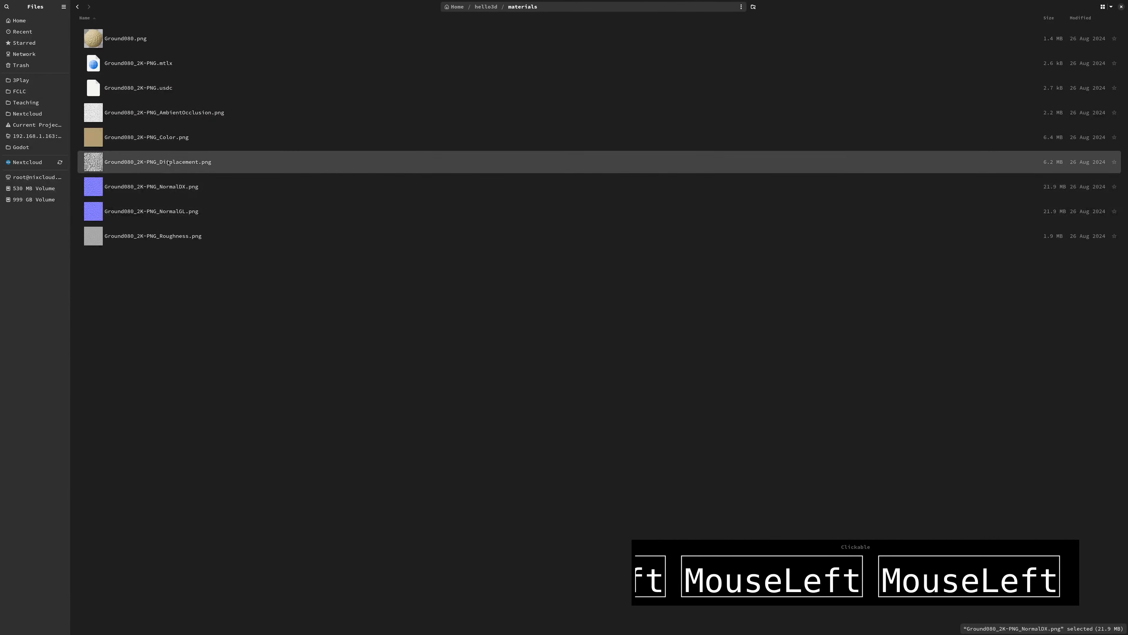
key("space")
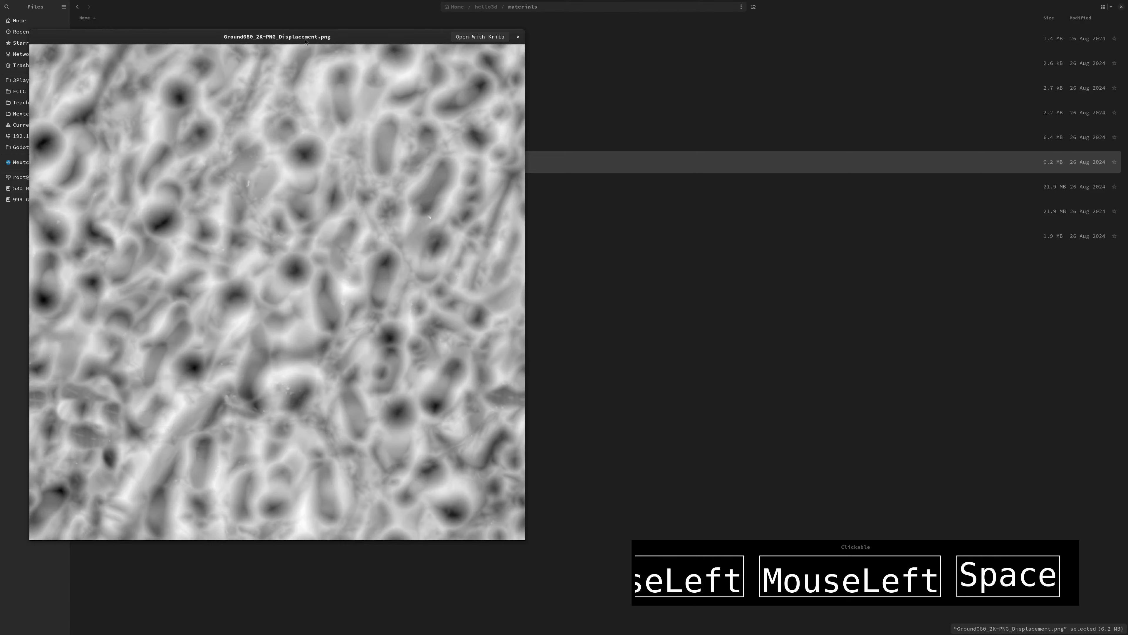
left_click_drag(306, 42, 420, 67)
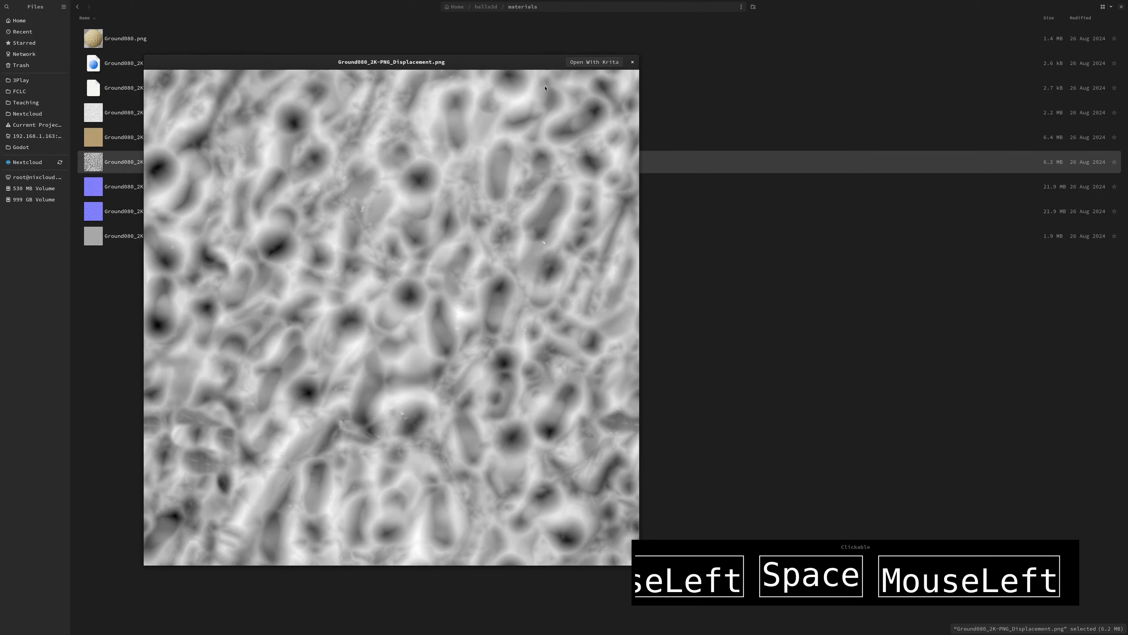
left_click(763, 254)
left_click(155, 215)
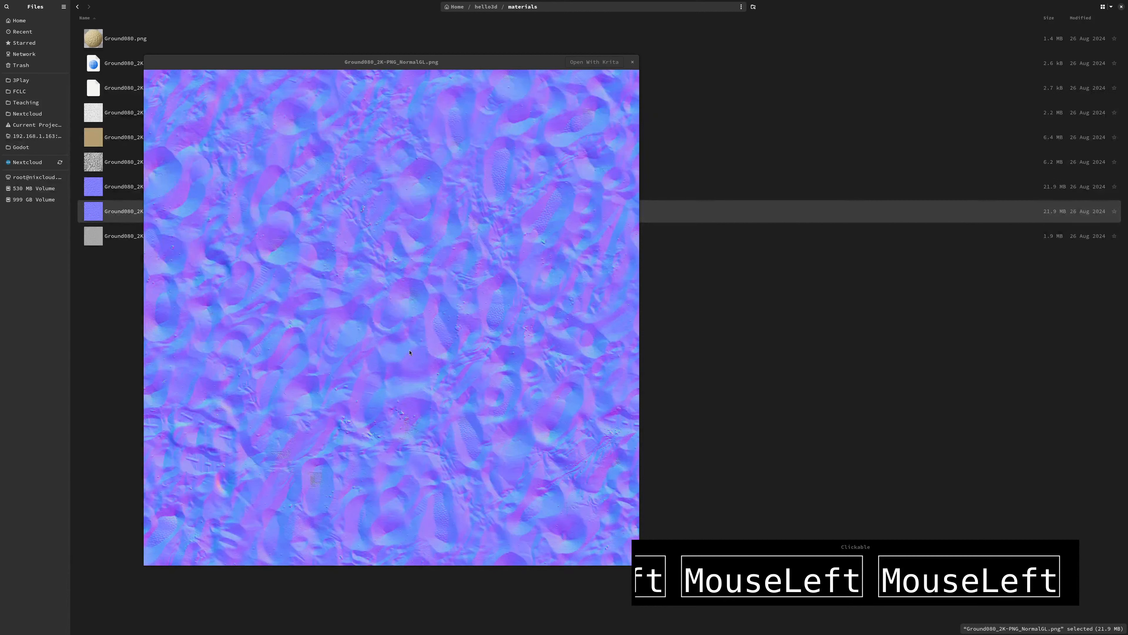
key("space")
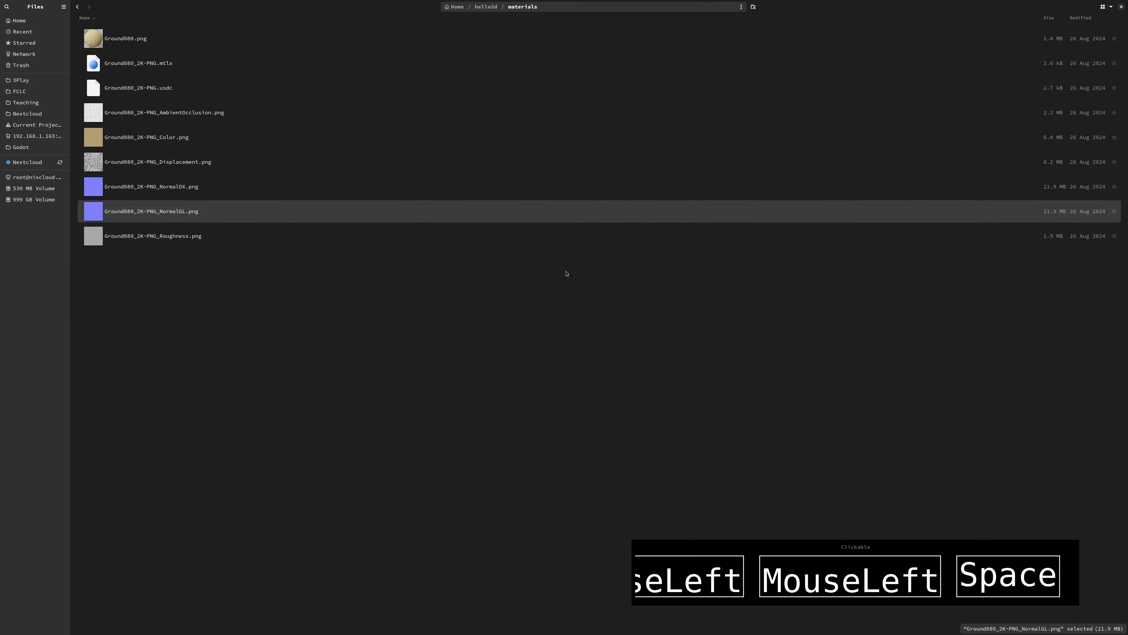
Switch to Godot, expand the project's materials folder and clear the albedo texture of the CSGBox3D material
key("alt+Tab")
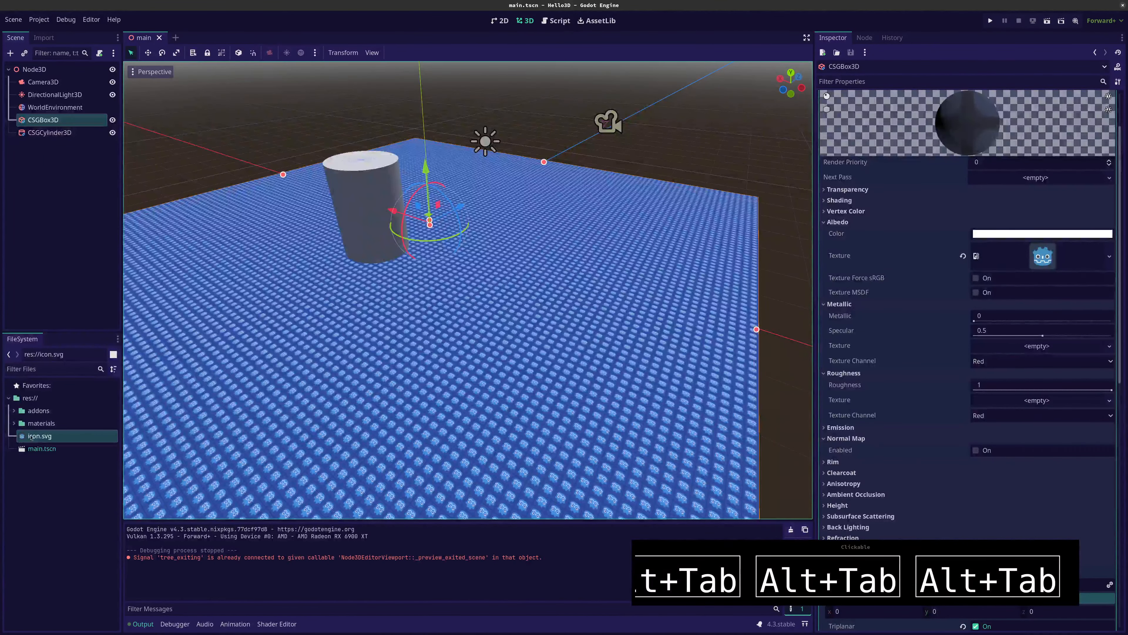
left_click(14, 423)
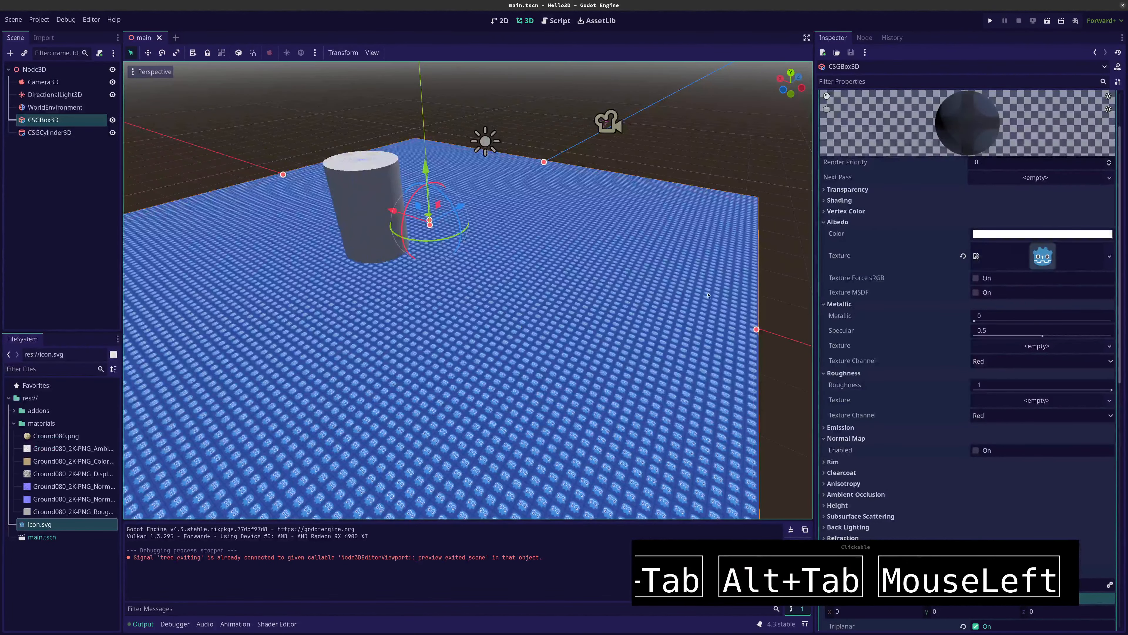
left_click(963, 257)
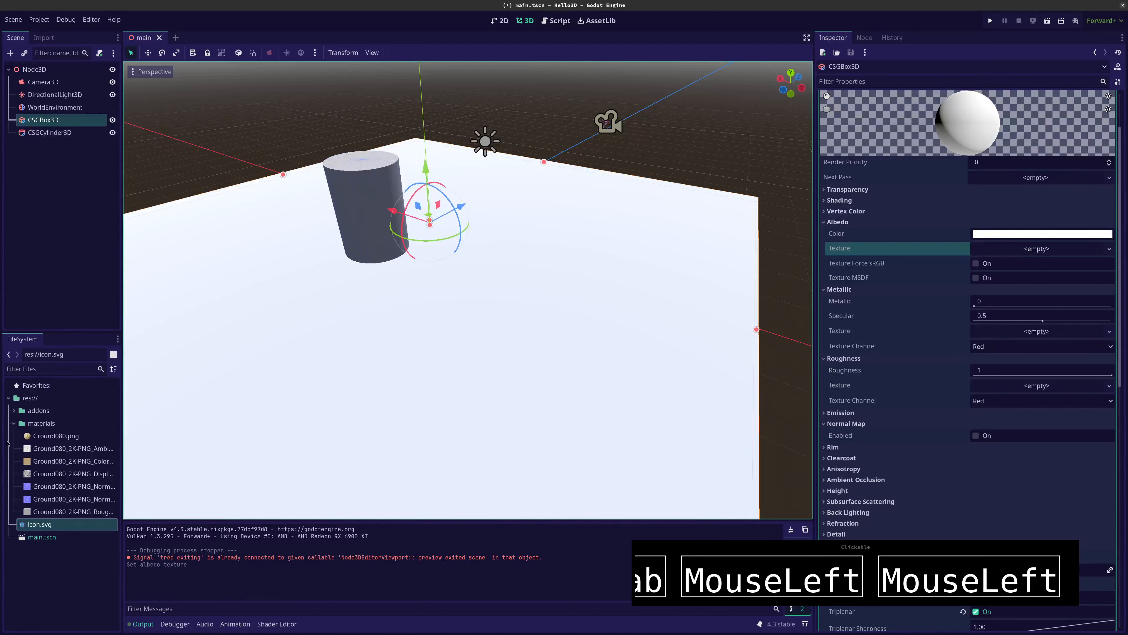
Assign Ground080_2K-PNG_Color.png as the albedo texture of the CSGBox3D material
left_click(47, 462)
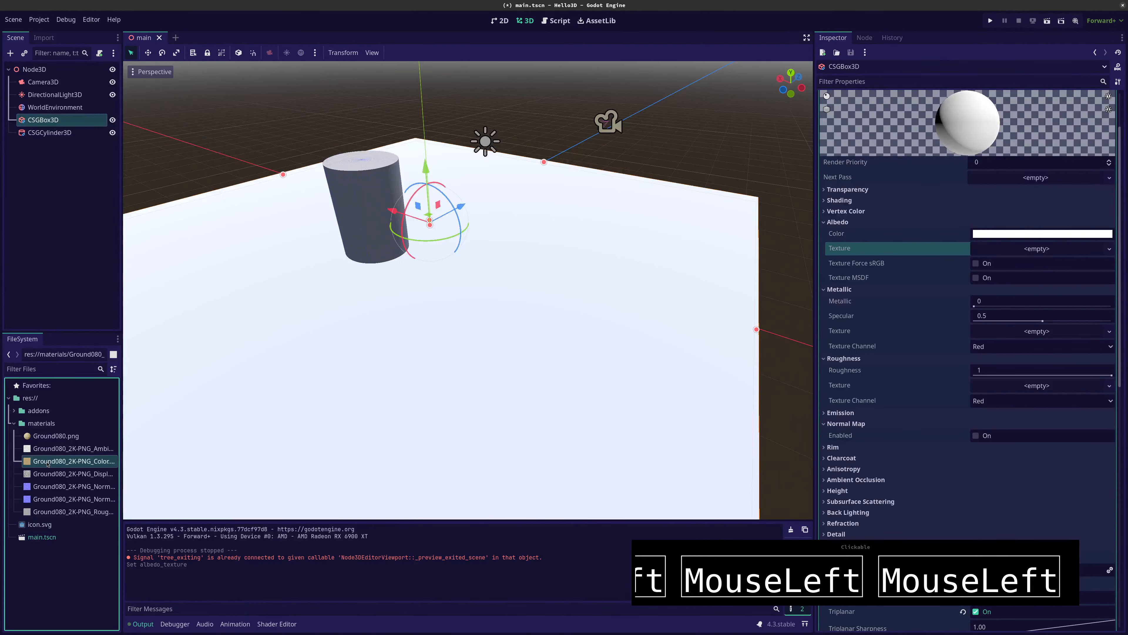
left_click_drag(831, 361, 840, 231)
left_click_drag(839, 230, 1026, 249)
Examine the sand colour texture on the floor up close and near the cylinder's base
scroll(436, 297, "up", 12)
middle_click_drag(438, 300, 405, 271)
scroll(296, 100, "down", 6)
left_click(461, 236)
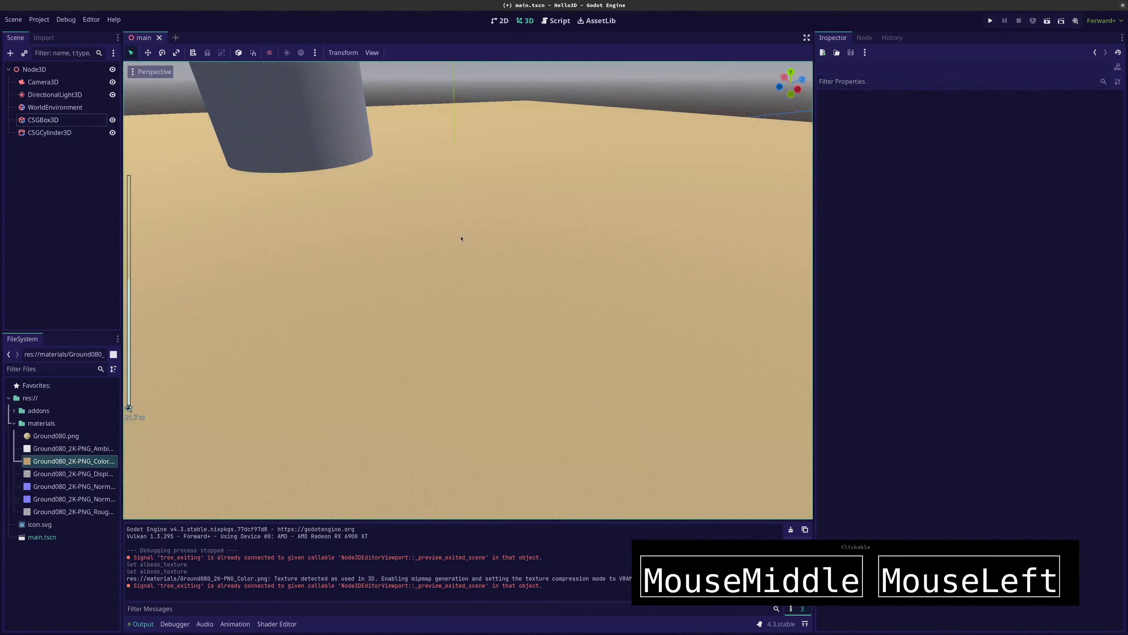
right_click_drag(461, 237, 373, 195)
key("w")
key("w")
key("w")
key("s")
key("w")
key("w")
key("w")
key("s")
key("s")
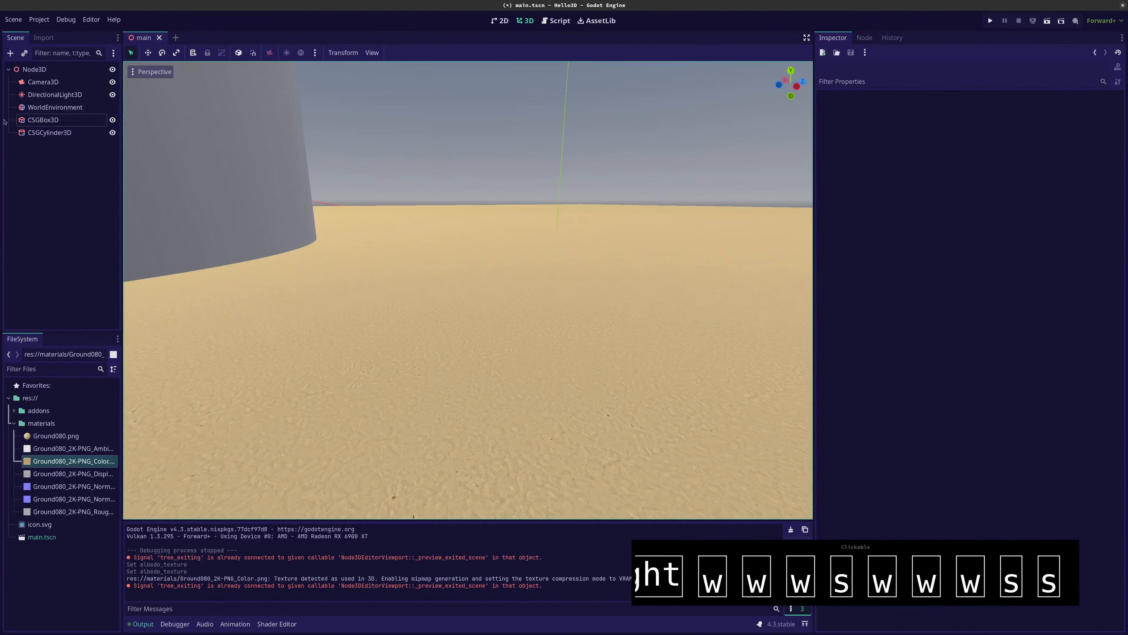
Select CSGBox3D and turn off Triplanar for its material's UV1
left_click(43, 119)
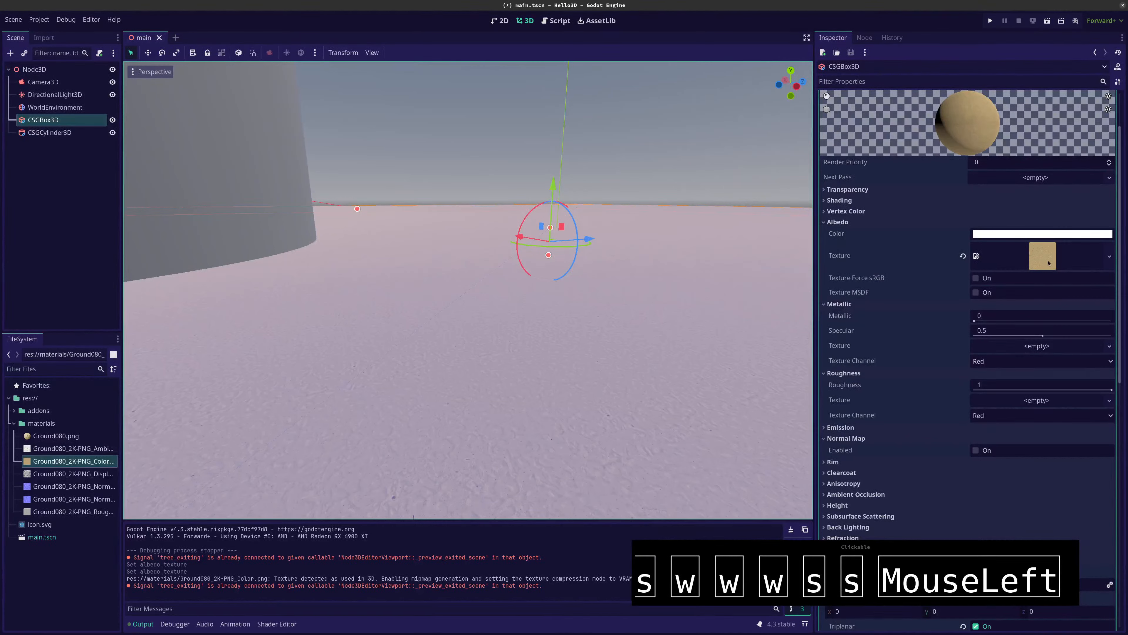
scroll(914, 462, "down", 4)
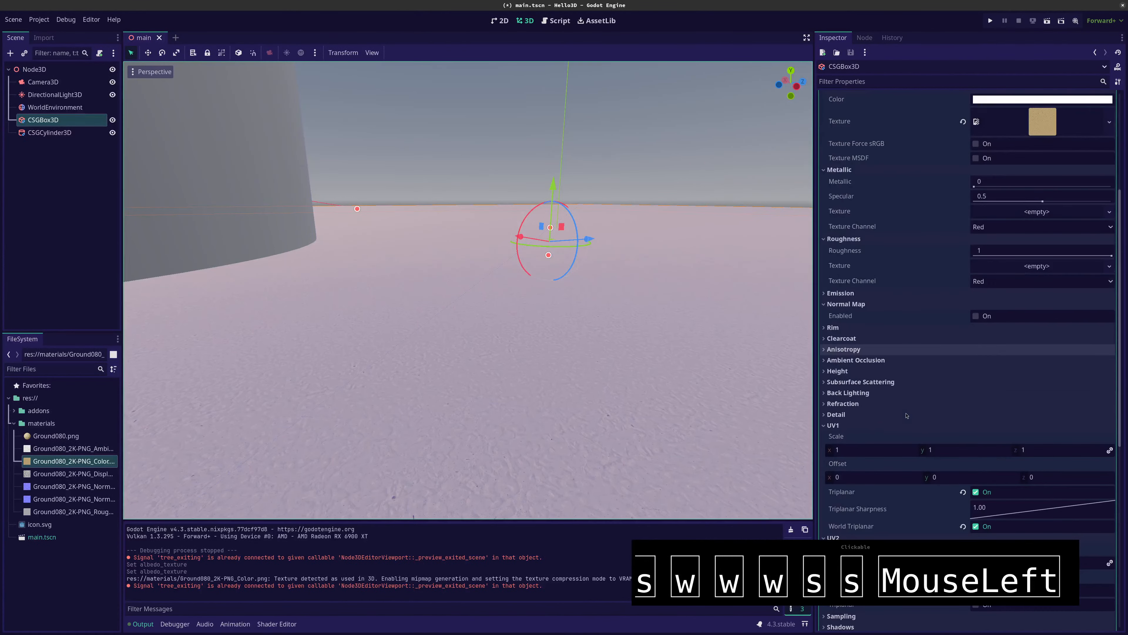
left_click(976, 492)
scroll(861, 493, "up", 2)
scroll(890, 458, "down", 4)
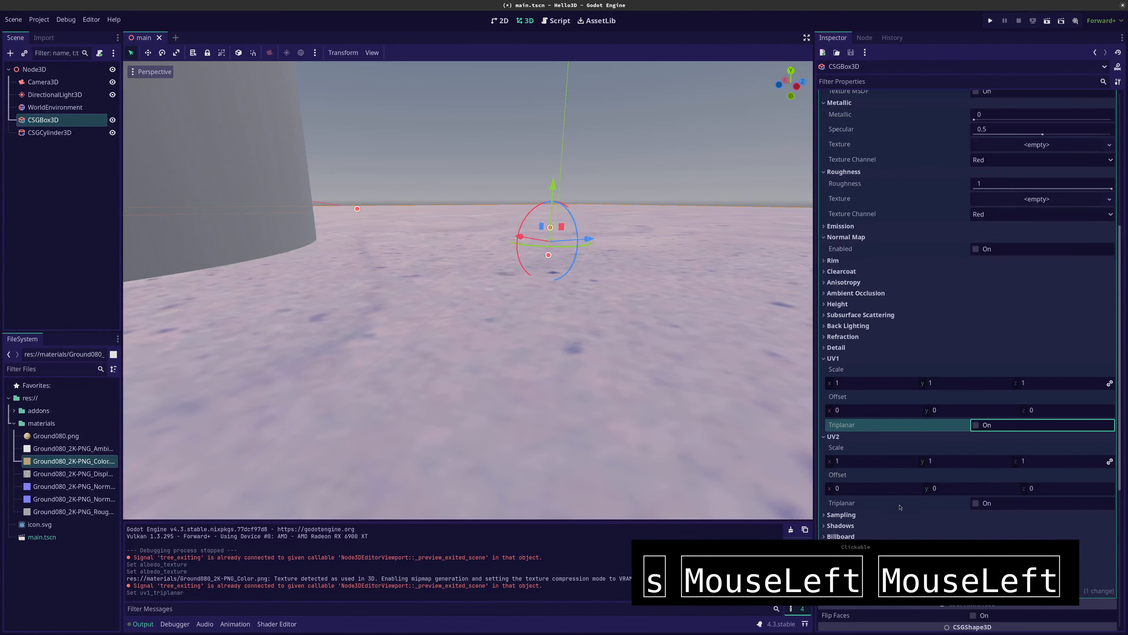
Turn on Triplanar for the material's UV2 and turn UV1 Triplanar back on
left_click(978, 506)
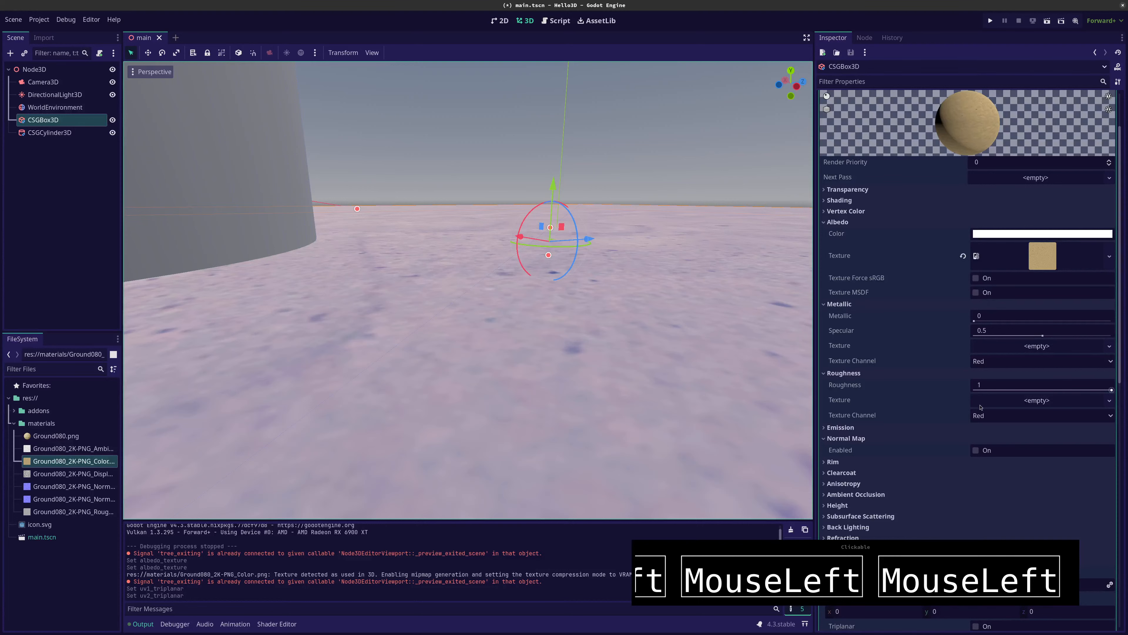
scroll(981, 407, "down", 5)
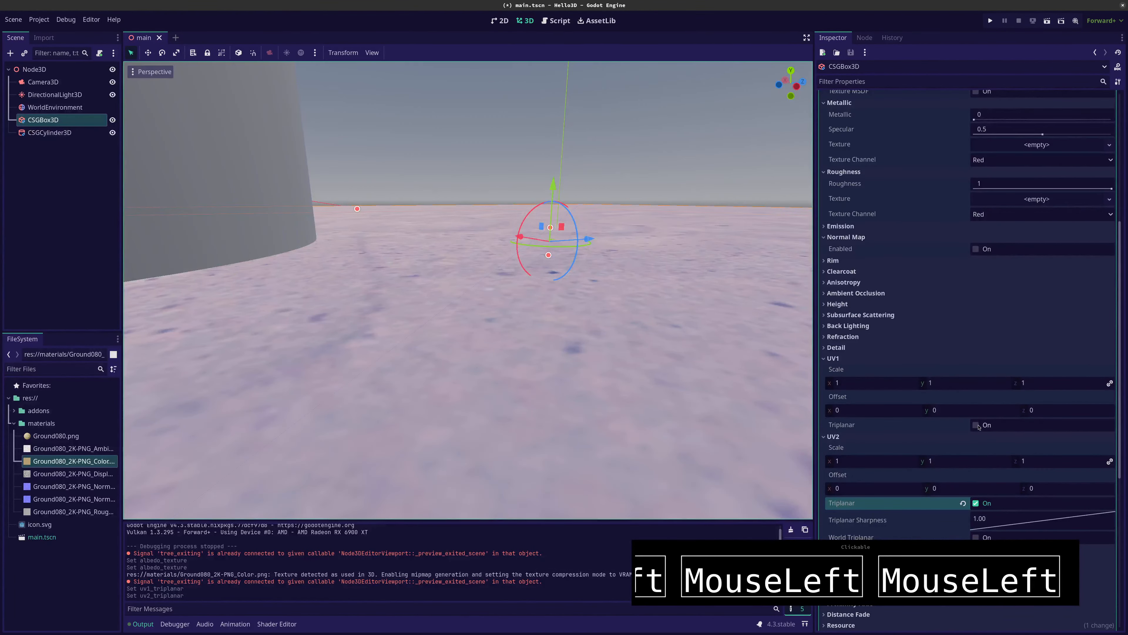
left_click(976, 426)
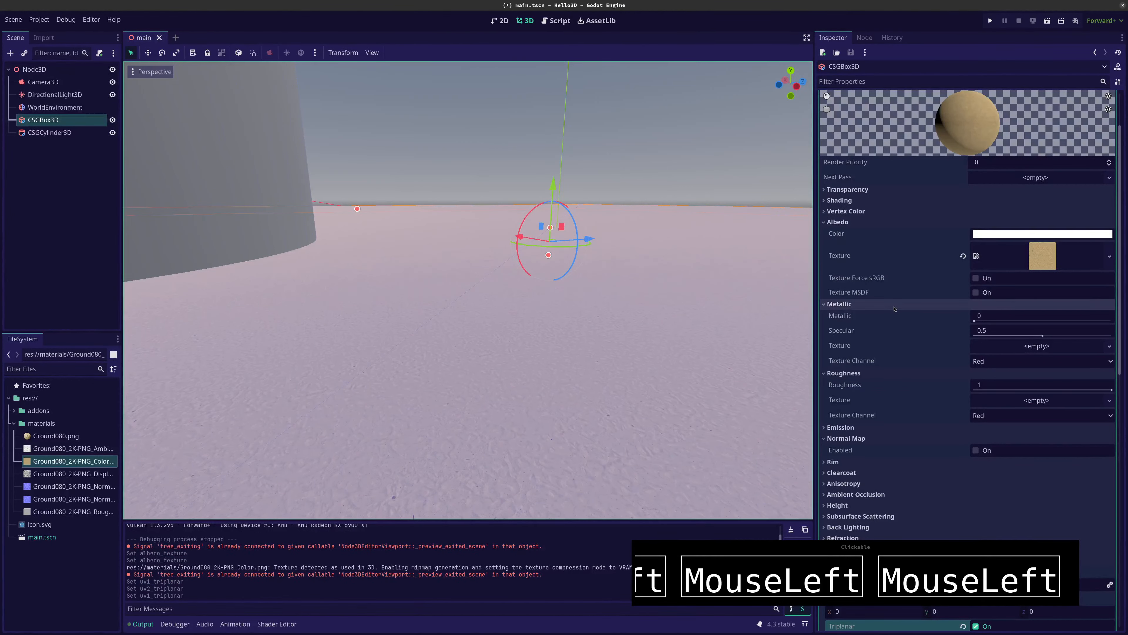
Widen the project file list to show full names and assign Ground080_2K-PNG_Roughness.png as the material's roughness texture
scroll(894, 307, "down", 1)
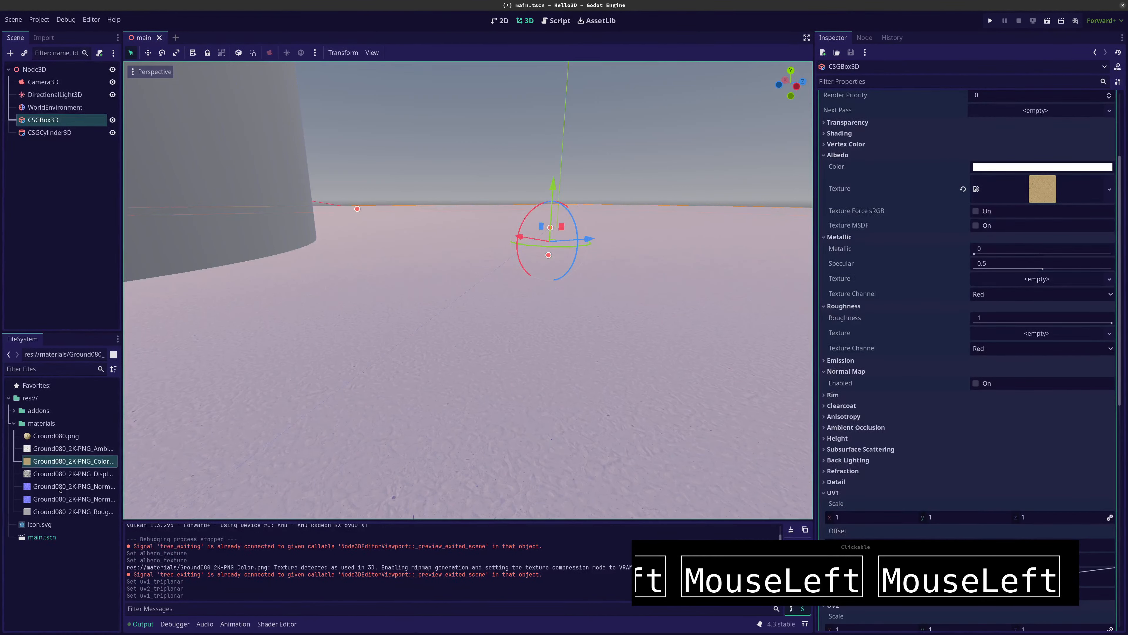
left_click_drag(123, 489, 197, 490)
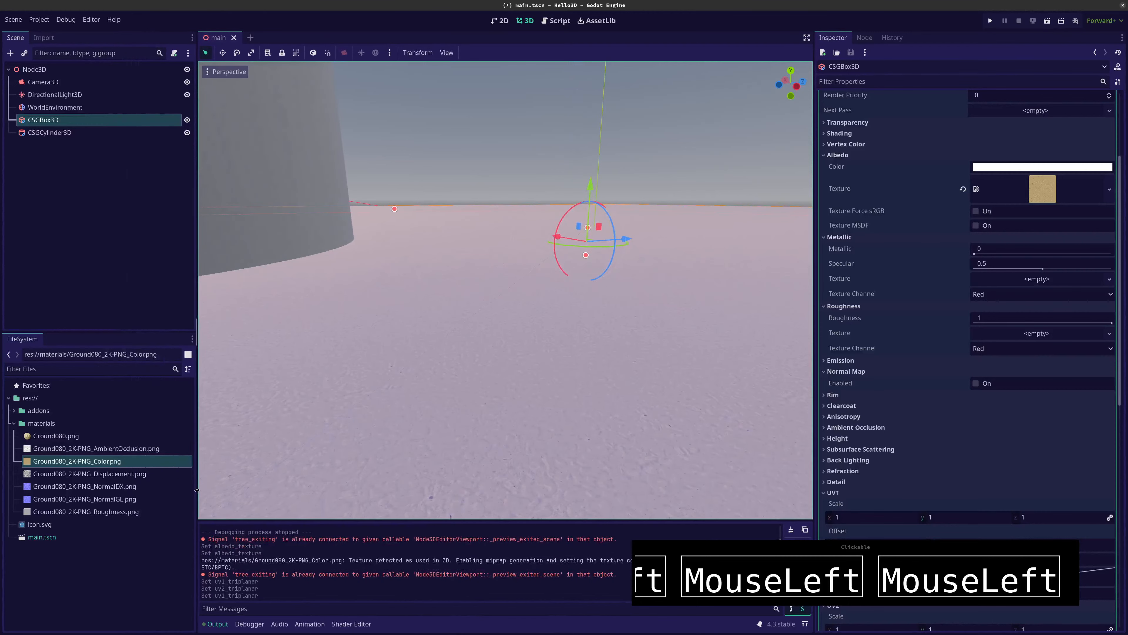
left_click(98, 512)
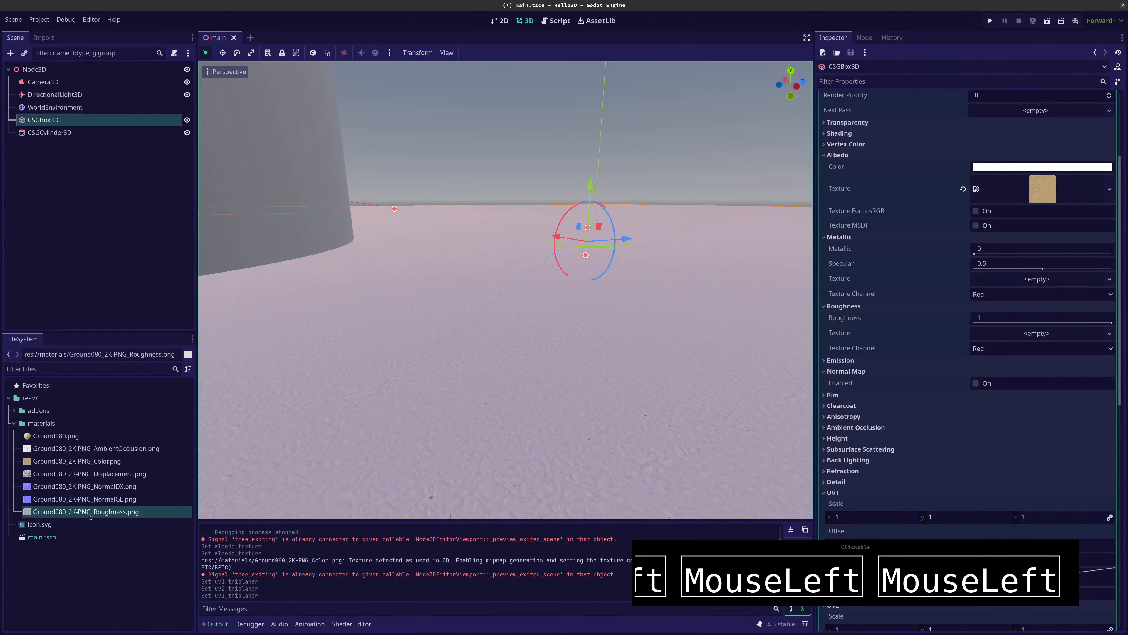
left_click_drag(92, 513, 1026, 337)
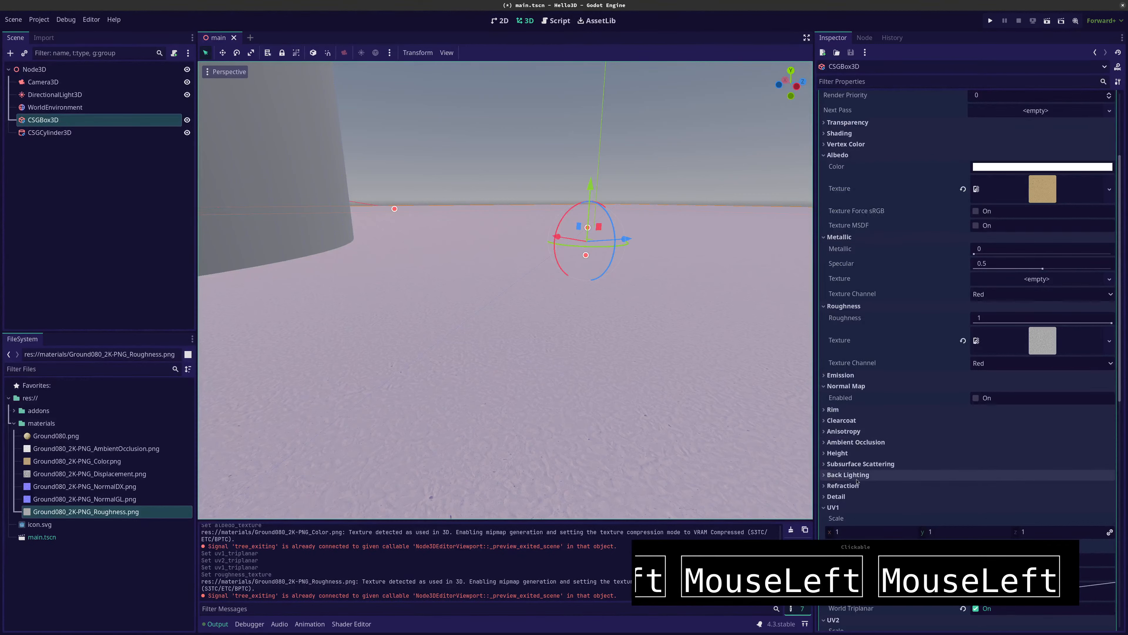
Enable the material's normal map and assign Ground080_2K-PNG_NormalGL.png as its texture
left_click(976, 397)
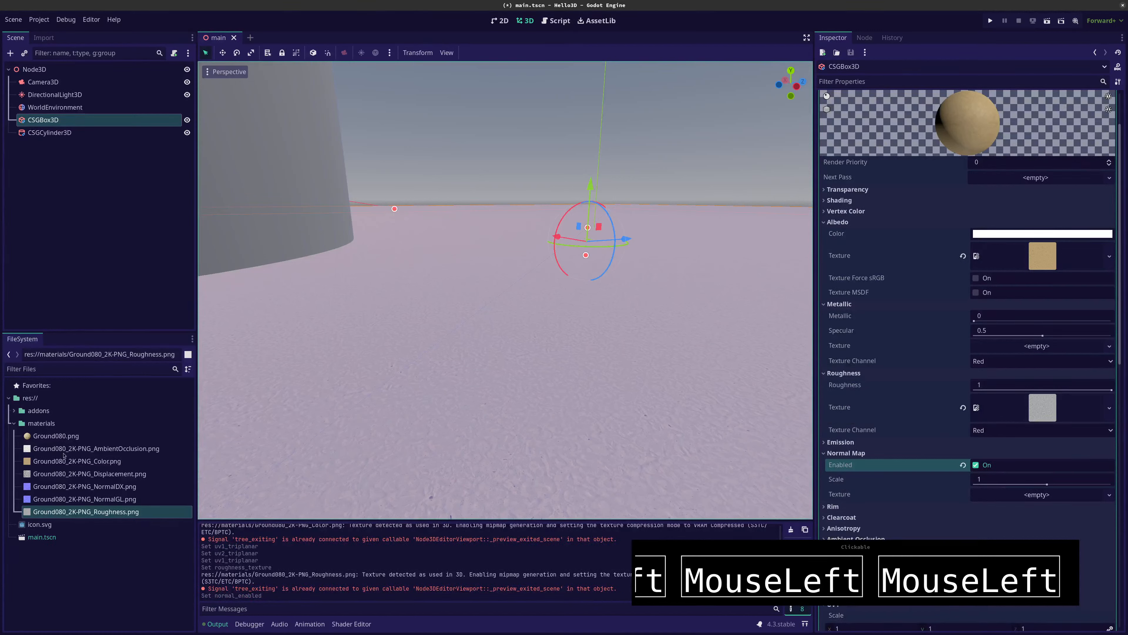
left_click(42, 500)
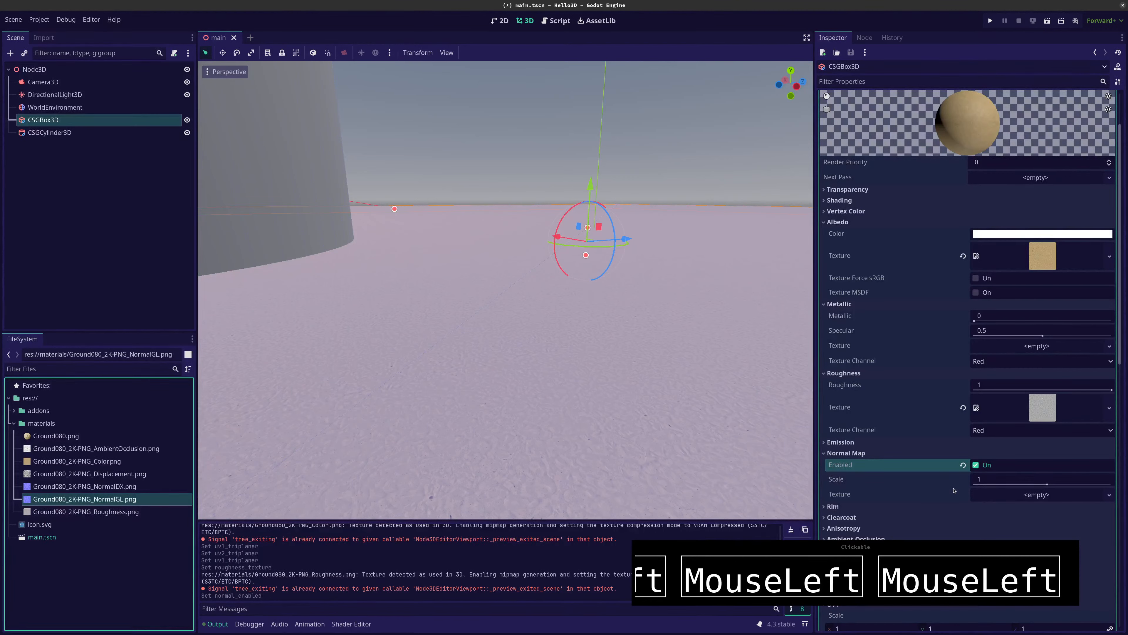
left_click_drag(954, 490, 1004, 498)
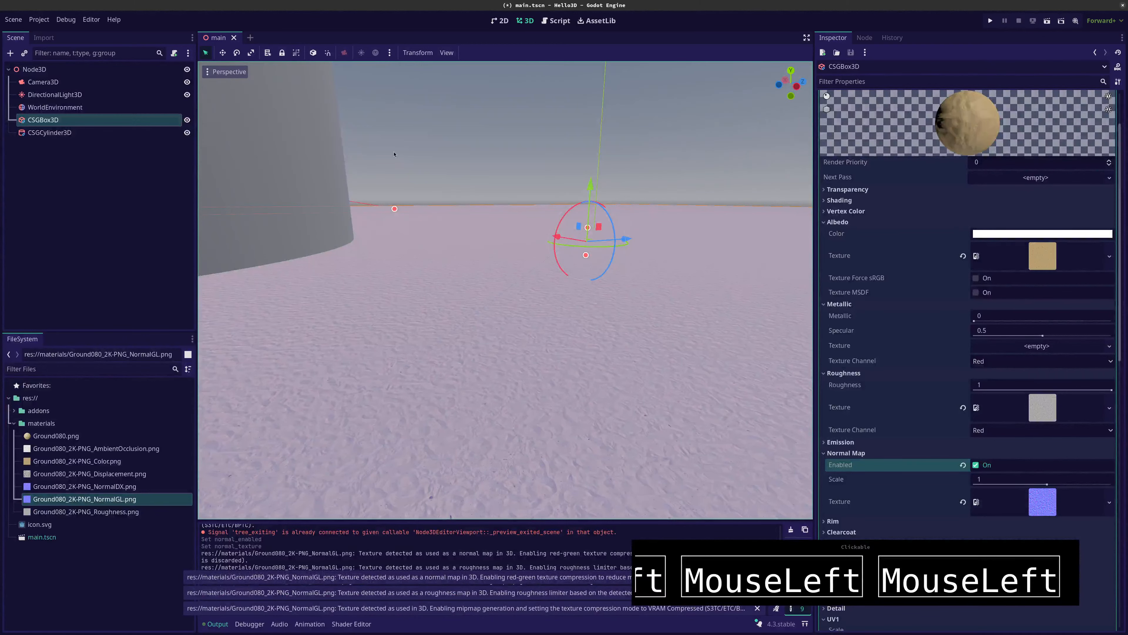
Examine how the floor's sand surface looks with the normal map from several distances
left_click(266, 139)
middle_click_drag(459, 386, 429, 387)
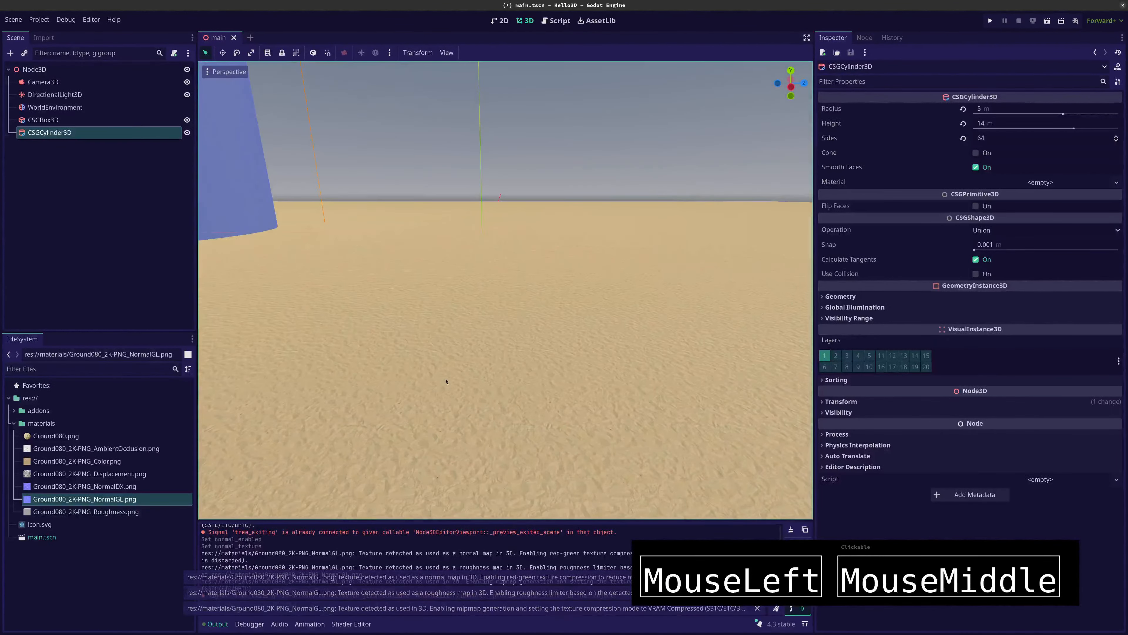
right_click_drag(445, 381, 446, 381)
key("w")
key("w")
key("w")
key("s")
key("w")
key("w")
key("s")
key("s")
key("s")
key("s")
key("s")
key("w")
key("s")
key("w")
Select Ground080_2K-PNG_Displacement.png among the project files and bring up the CSGBox3D material properties again
left_click(89, 474)
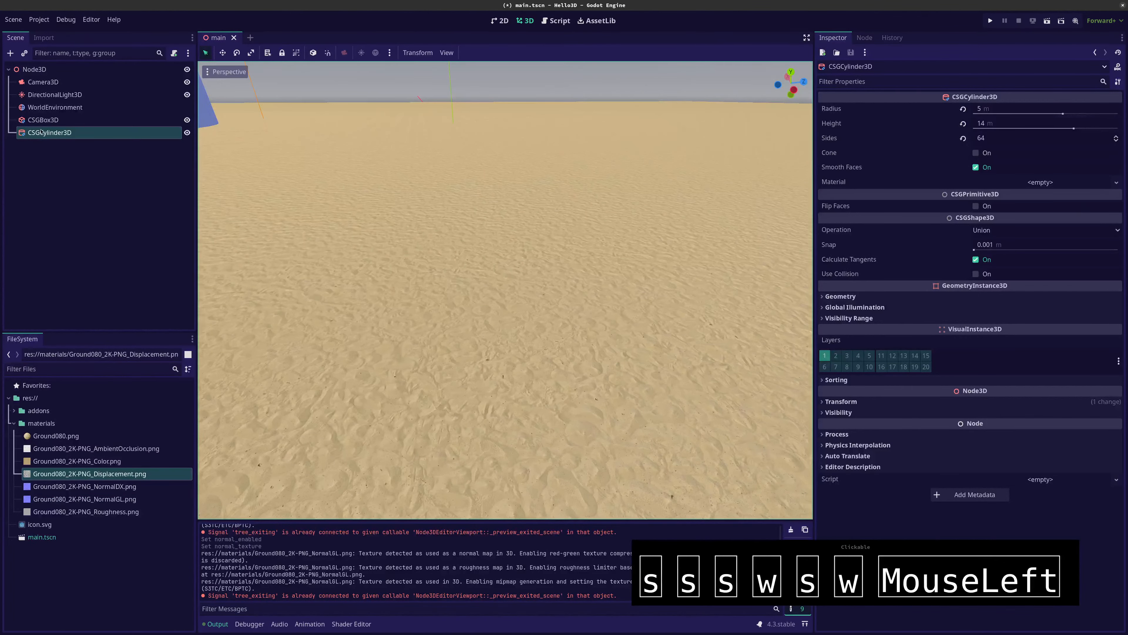
left_click(47, 123)
left_click(47, 131)
left_click(49, 125)
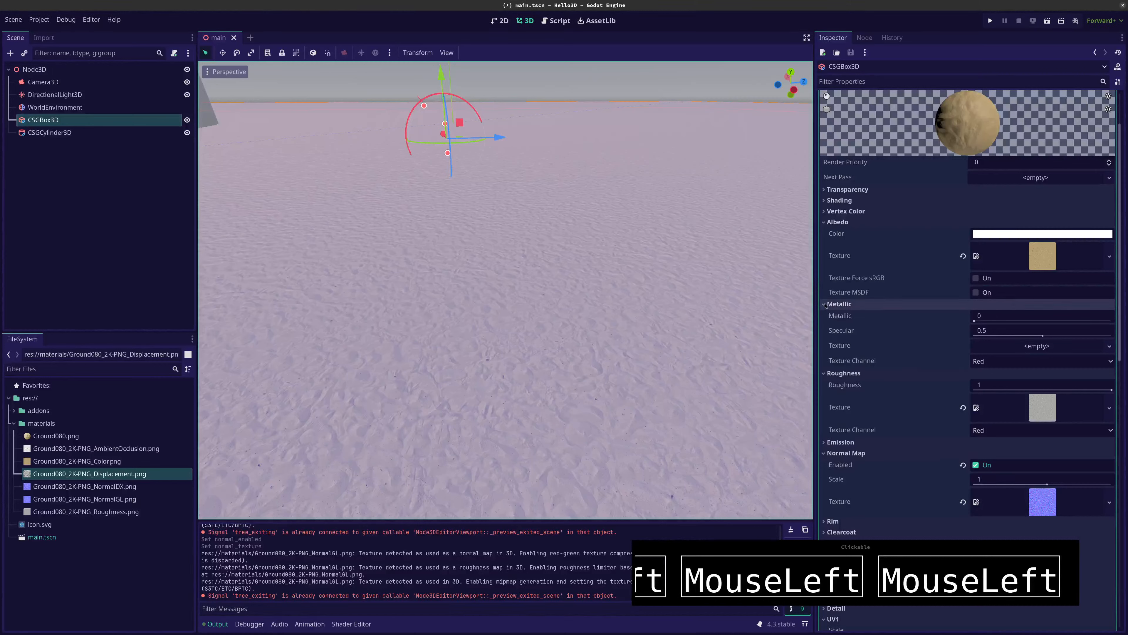
Enable the floor material's height mapping and assign Ground080_2K-PNG_Displacement.png as its texture
left_click(838, 304)
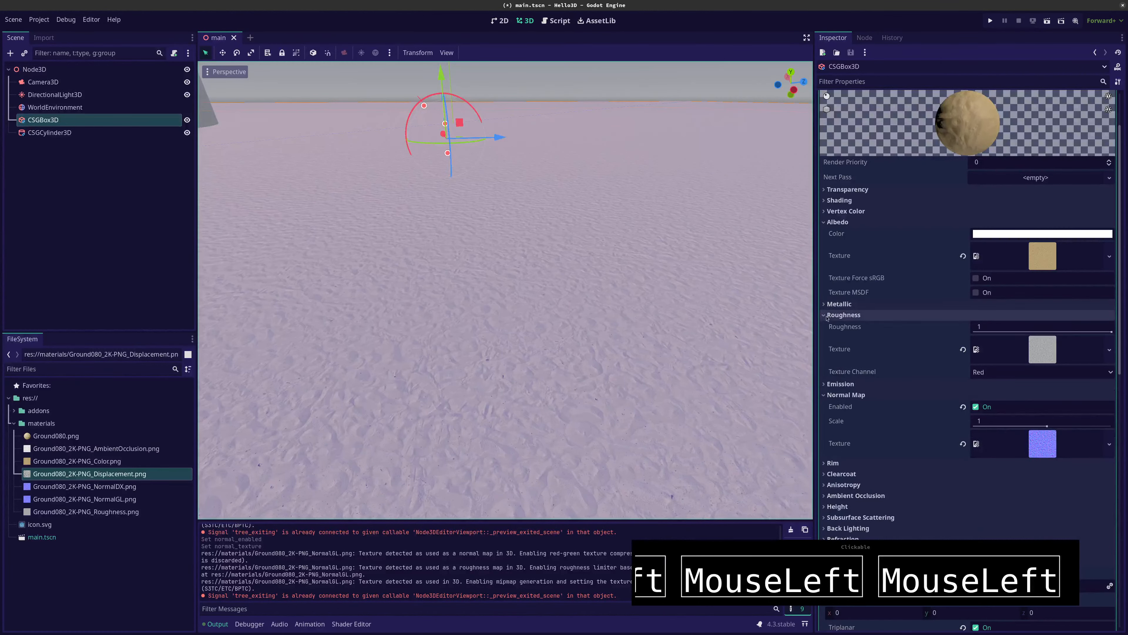
left_click(827, 315)
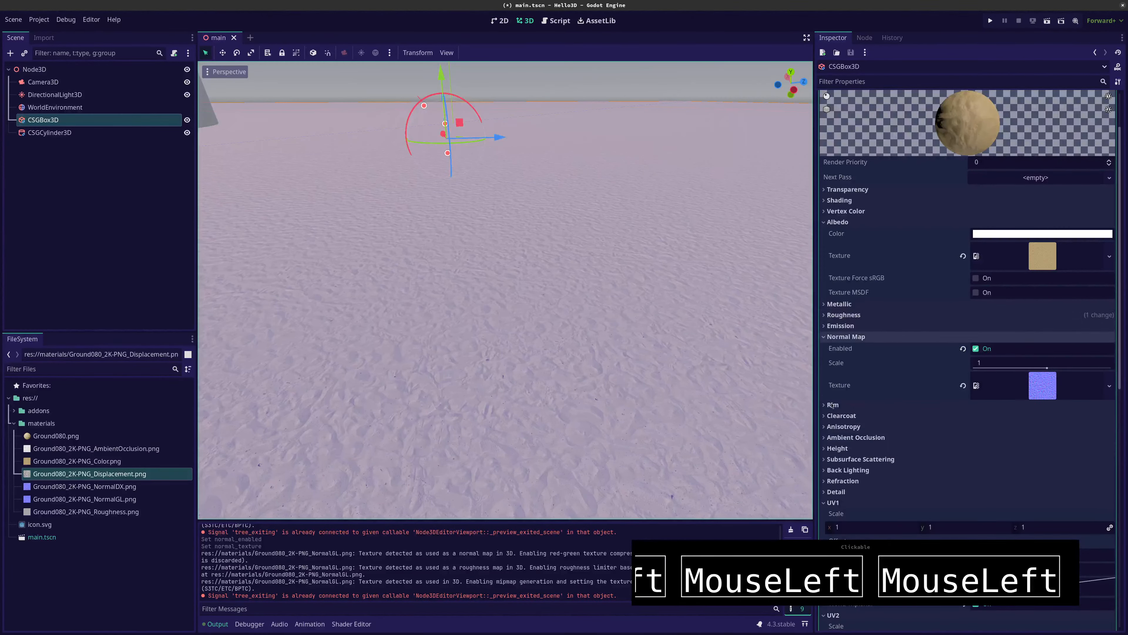
scroll(844, 500, "down", 5)
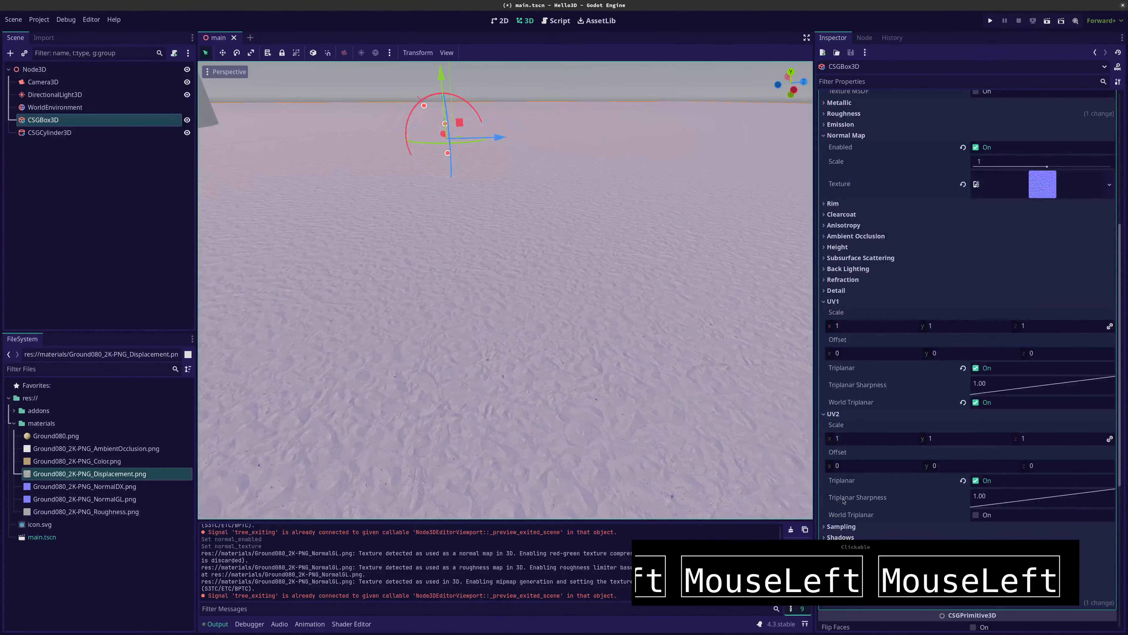
scroll(844, 501, "down", 3)
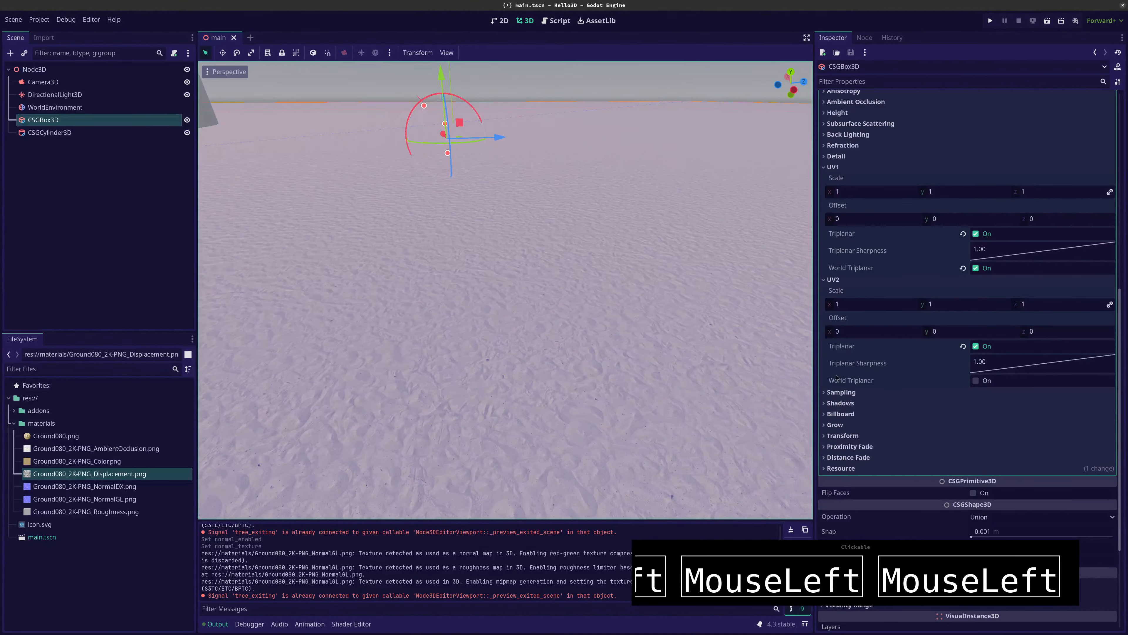
scroll(858, 192, "up", 5)
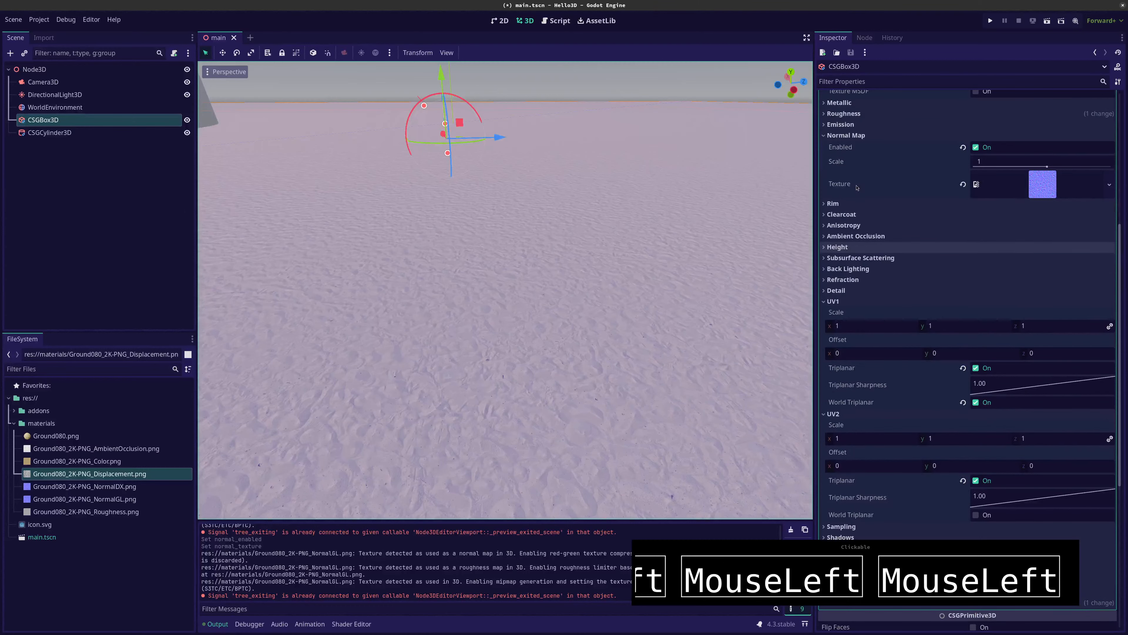
scroll(857, 187, "up", 3)
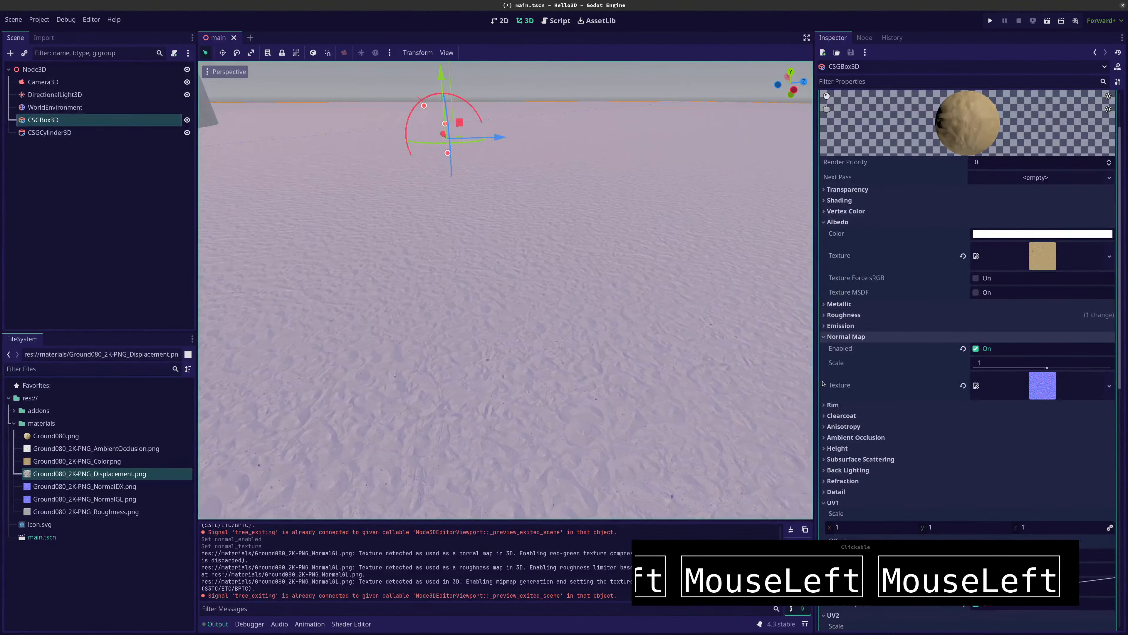
left_click(837, 448)
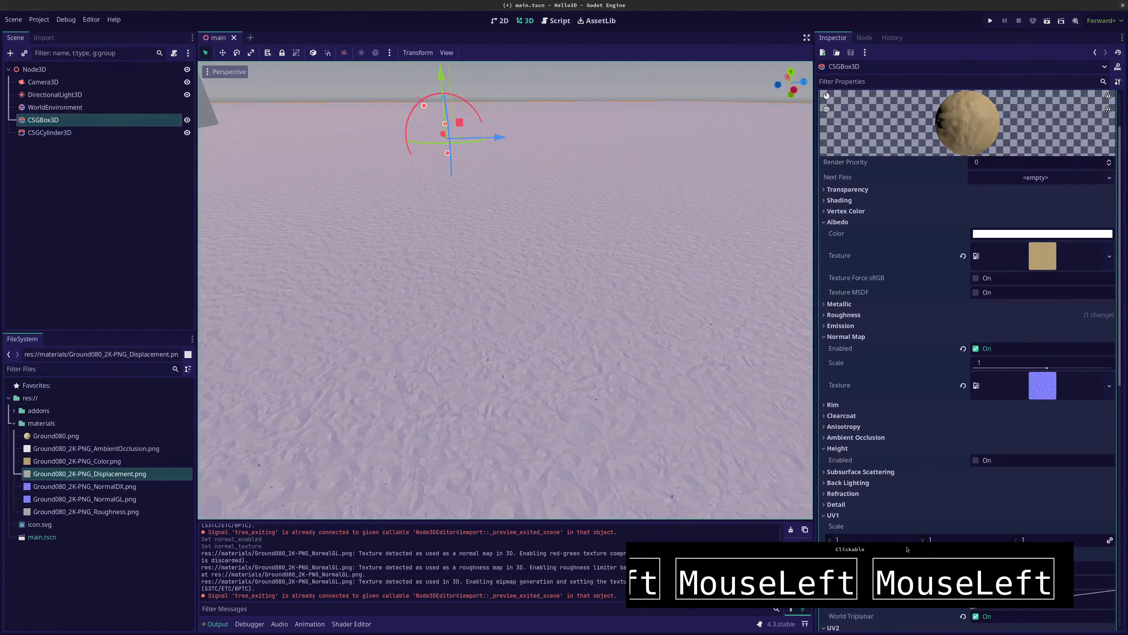
left_click(976, 460)
scroll(890, 475, "down", 3)
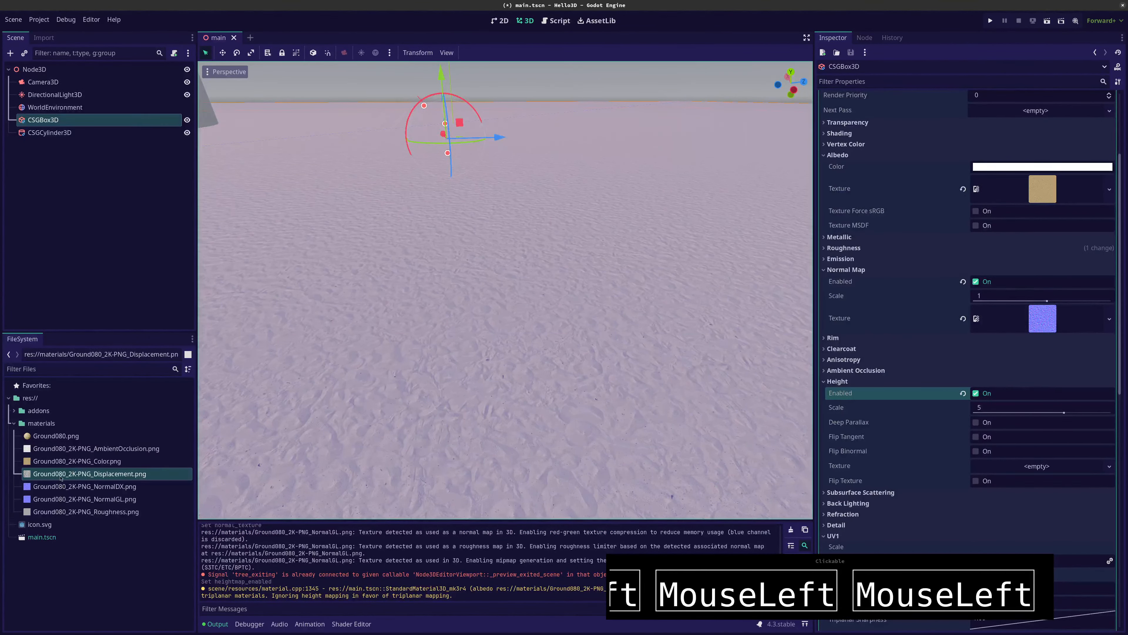
left_click_drag(64, 475, 1035, 469)
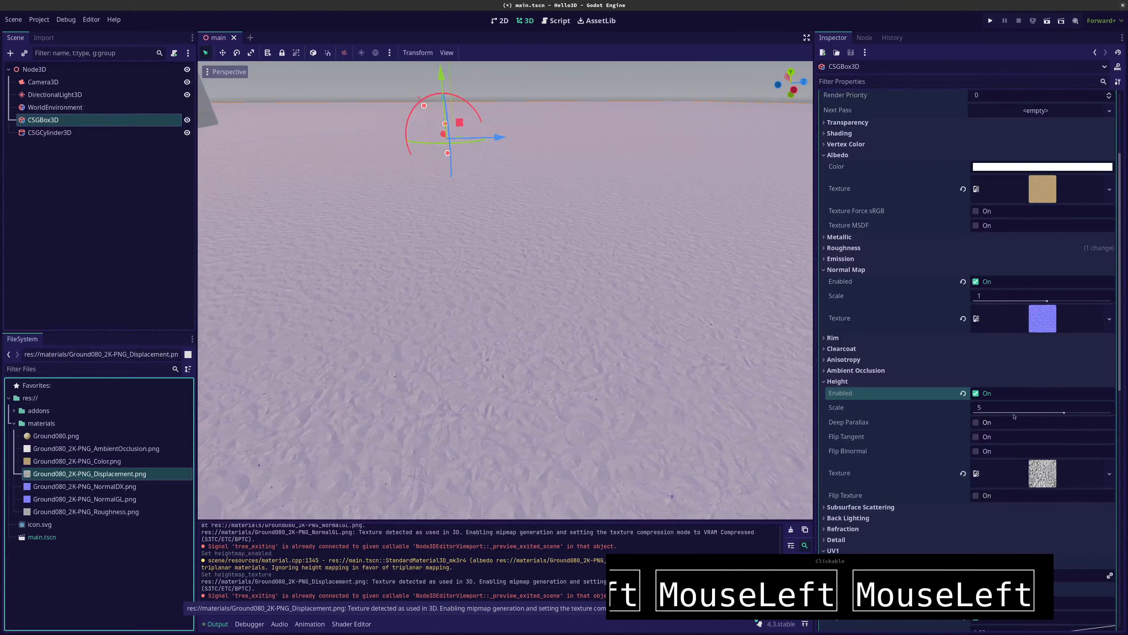
Raise the height scale to about 8.753 and inspect the sand floor up close near the cylinder
mouse_move(1064, 413)
left_mouse_down()
mouse_move(1080, 413)
mouse_move(1049, 413)
mouse_move(1080, 413)
left_mouse_up()
left_click(300, 355)
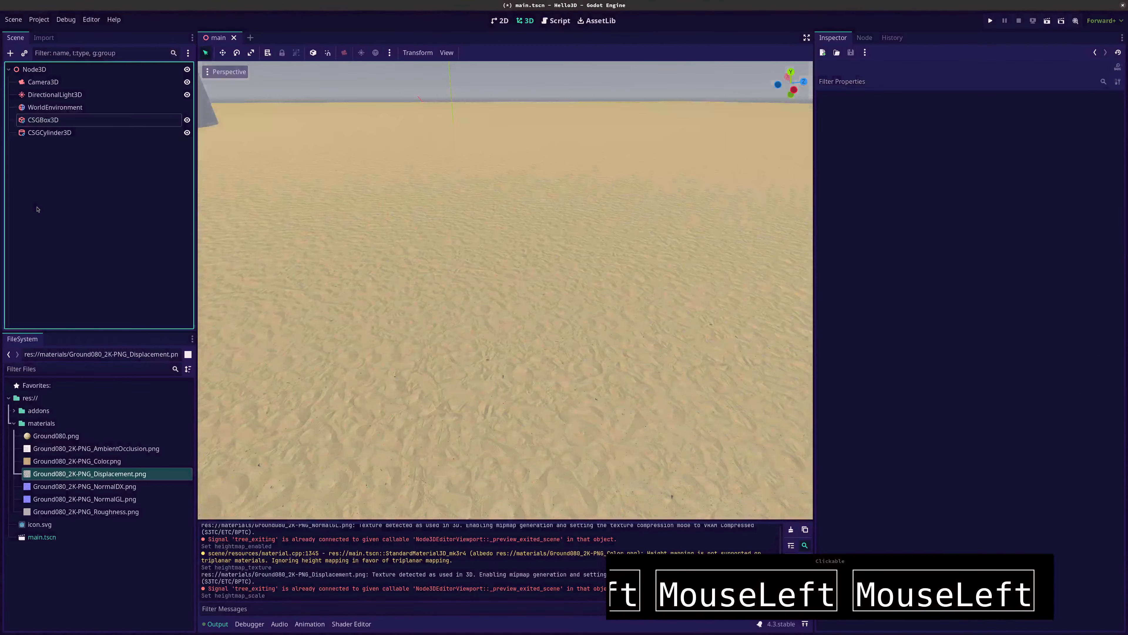
left_click(43, 133)
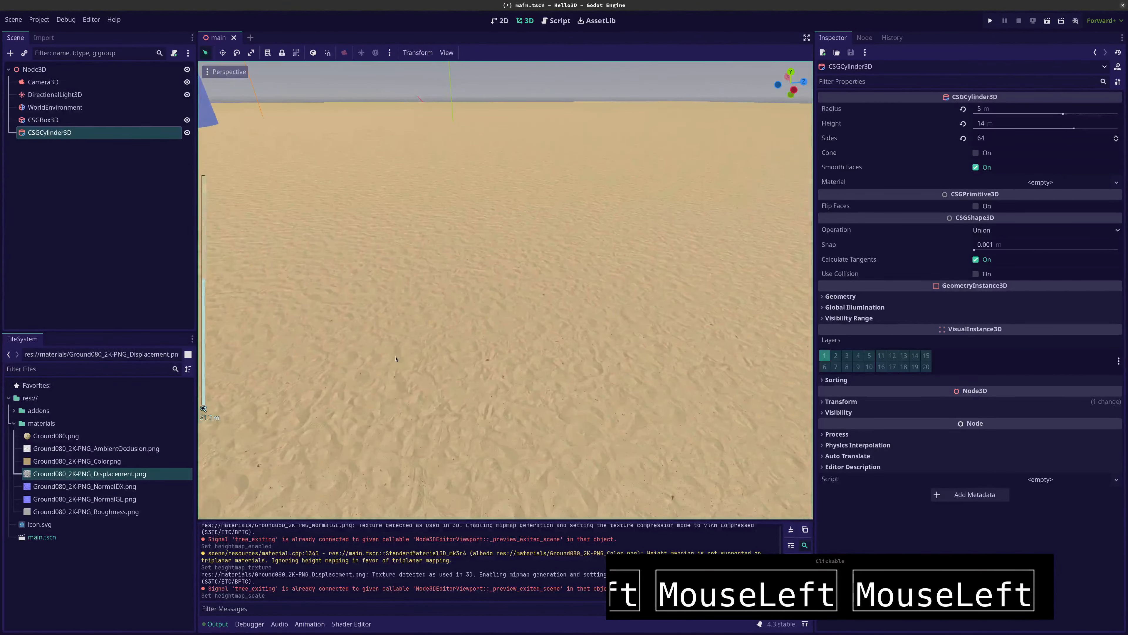
mouse_move(395, 359)
middle_mouse_down()
mouse_move(395, 371)
mouse_move(370, 371)
mouse_move(405, 363)
middle_mouse_up()
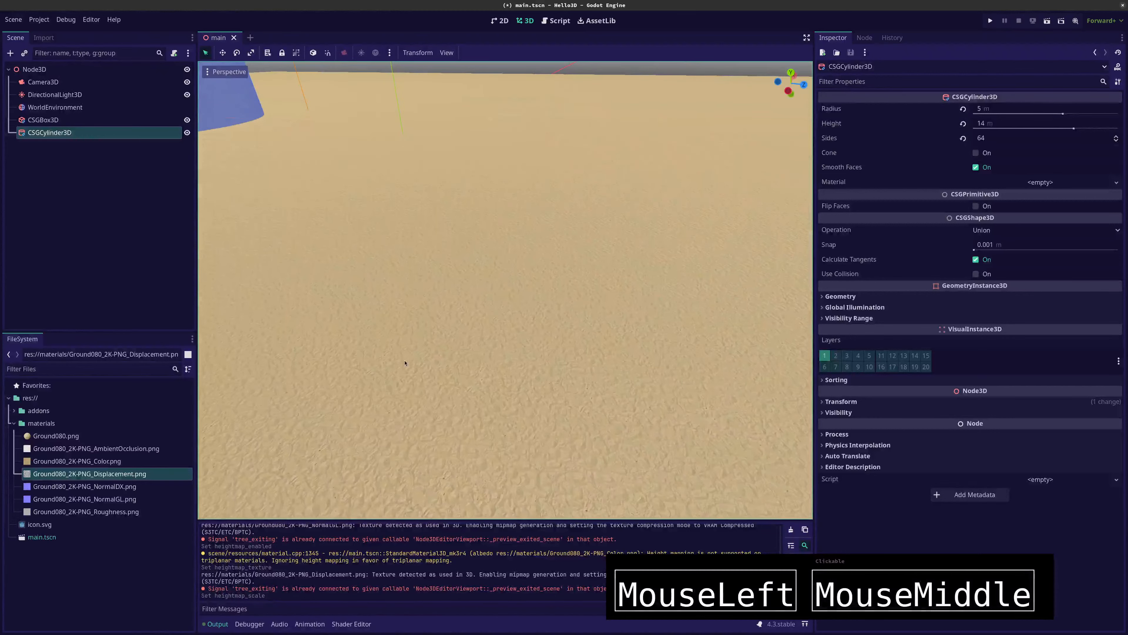
right_click_drag(404, 363, 283, 330)
key("w")
key("w")
key("w")
key("w")
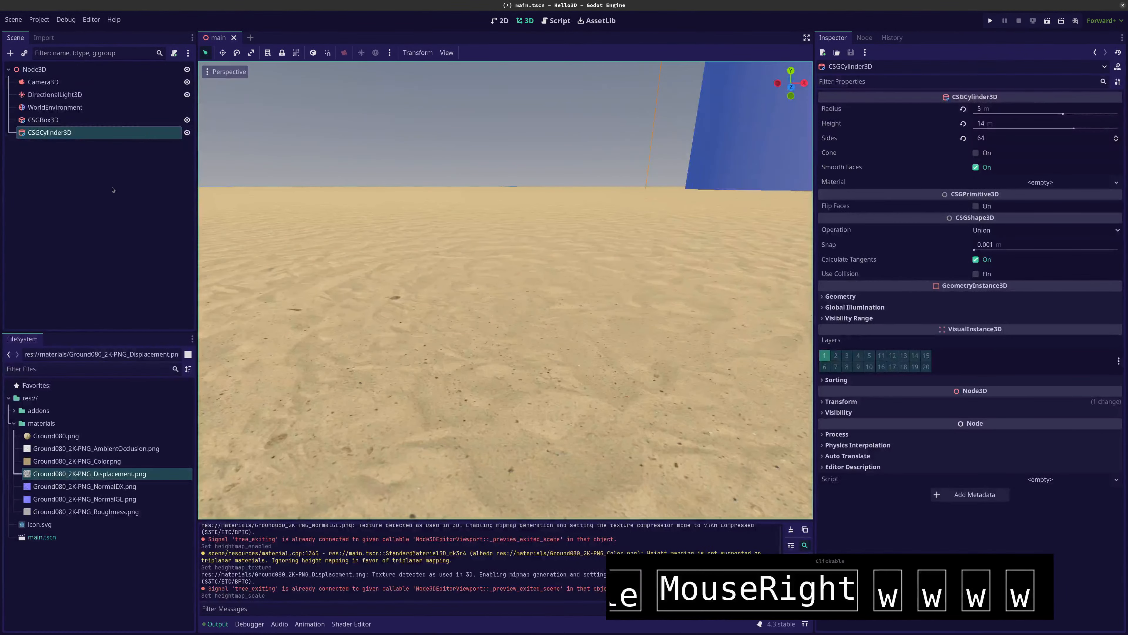
Try Deep Parallax on the CSGBox3D material's height map and lower the height scale to about 2.422
left_click(36, 123)
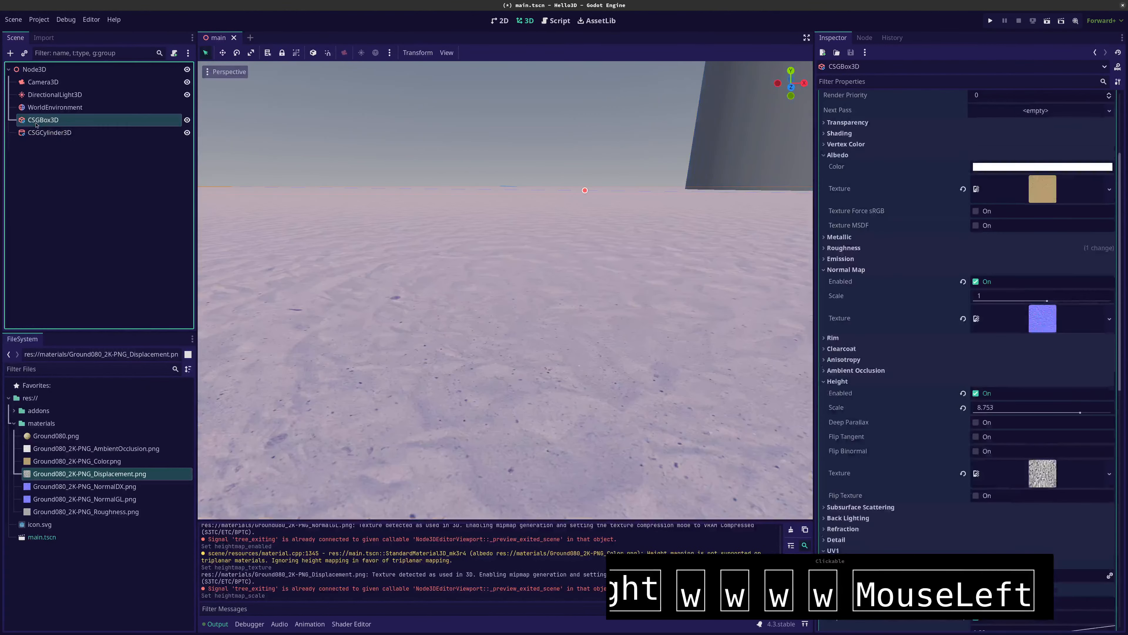
left_click(975, 423)
left_click(975, 489)
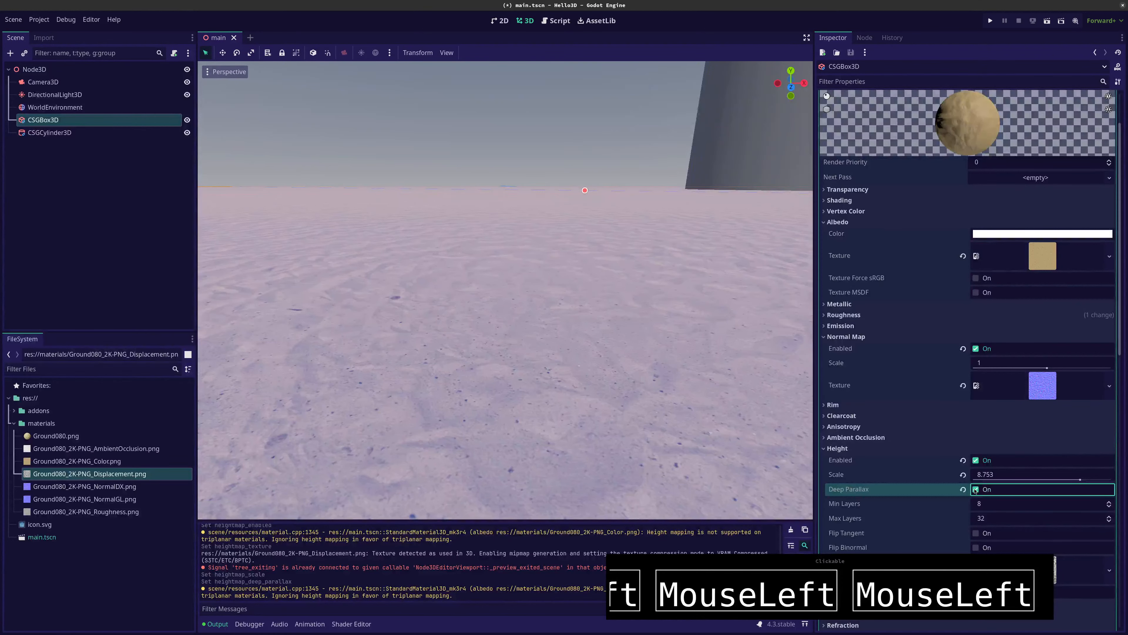
scroll(1018, 365, "down", 3)
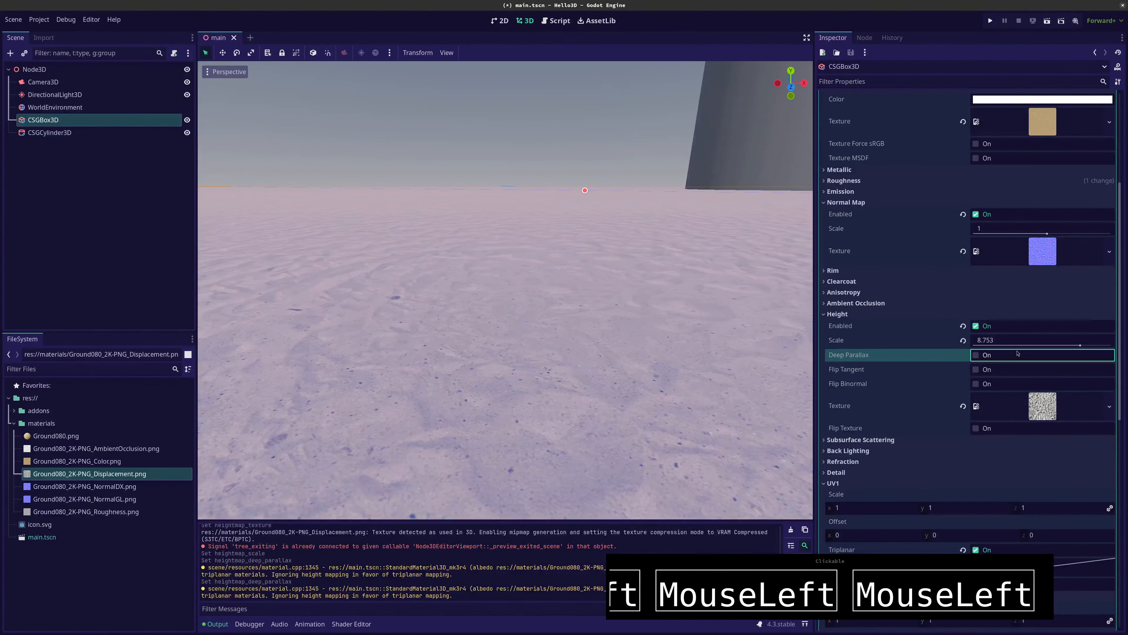
mouse_move(1045, 342)
left_mouse_down()
mouse_move(1113, 346)
mouse_move(1052, 344)
left_mouse_up()
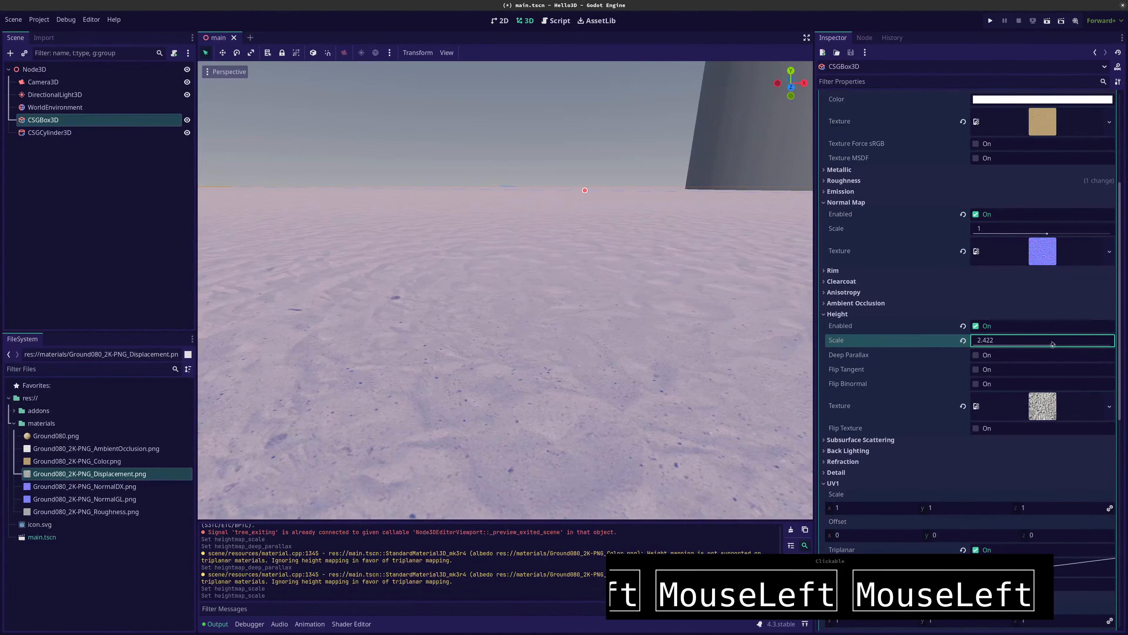
Try the Flip Texture, Flip Binormal and Flip Tangent options of the material's height map
left_click(1007, 411)
left_click(1008, 411)
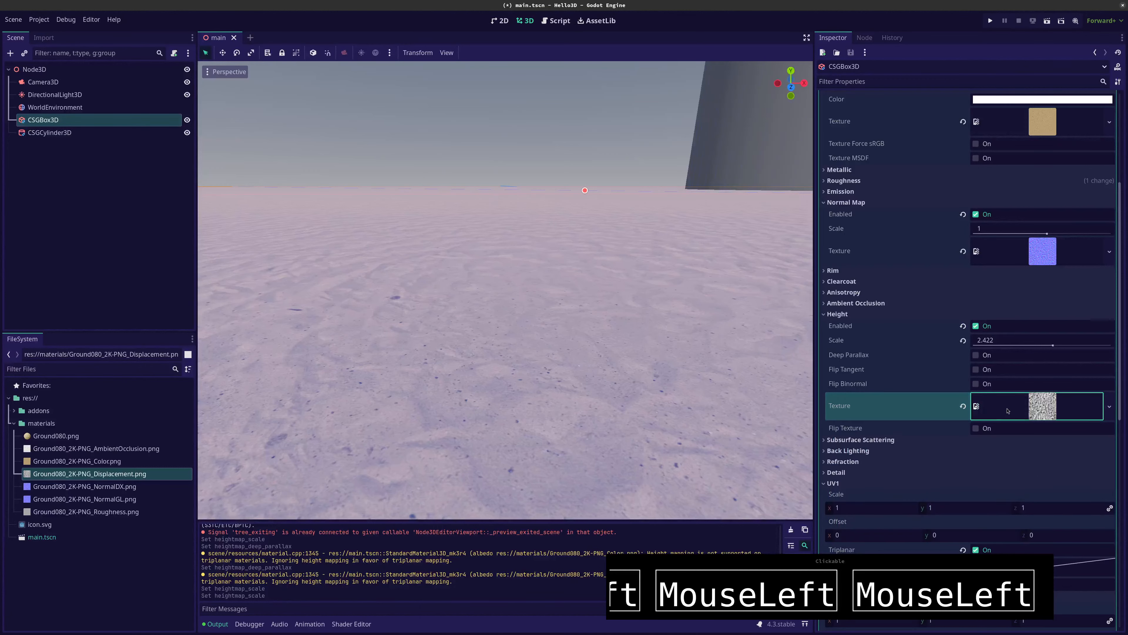
left_click(975, 429)
left_click(976, 428)
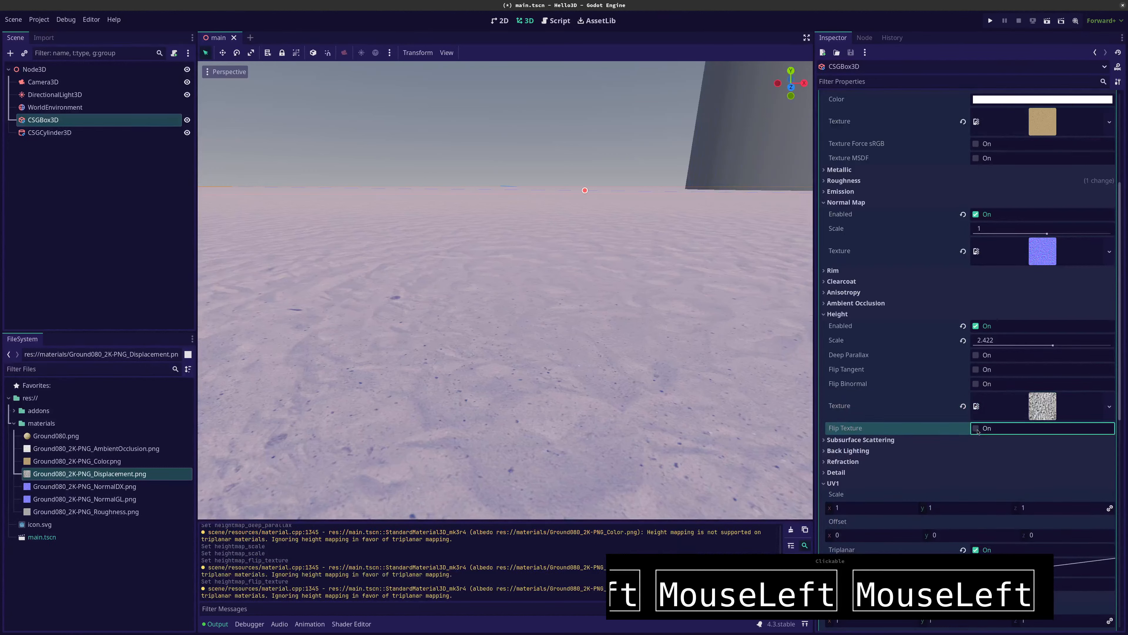
left_click(976, 384)
left_click(975, 384)
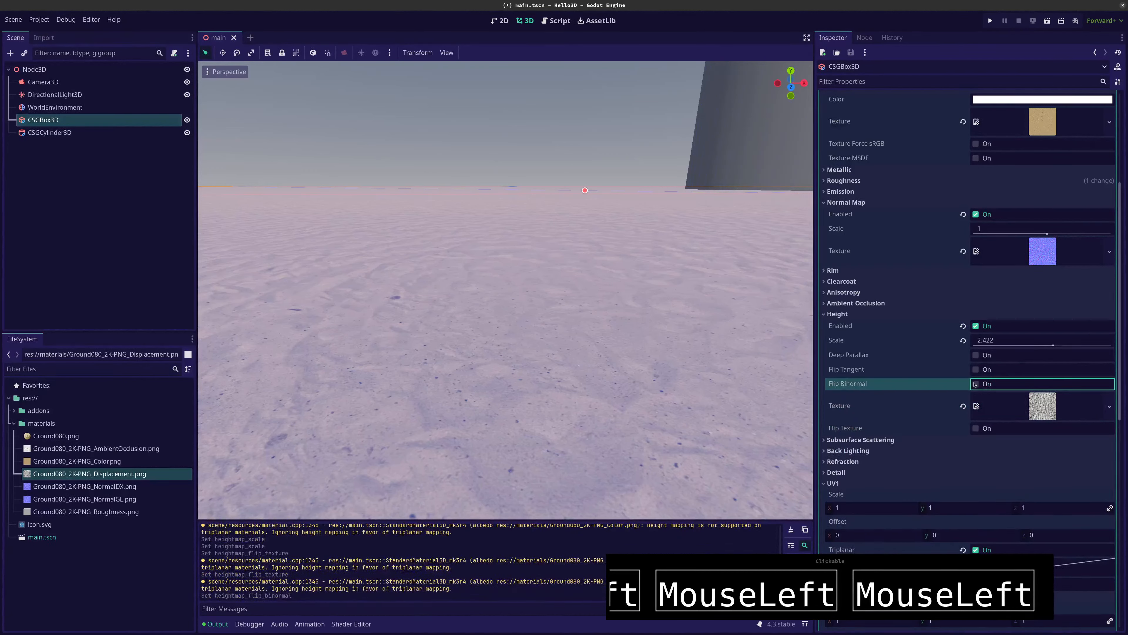
left_click(977, 371)
Try Deep Parallax again and a height scale of about -5.015, and reset the scale to its default of 5
left_click(975, 358)
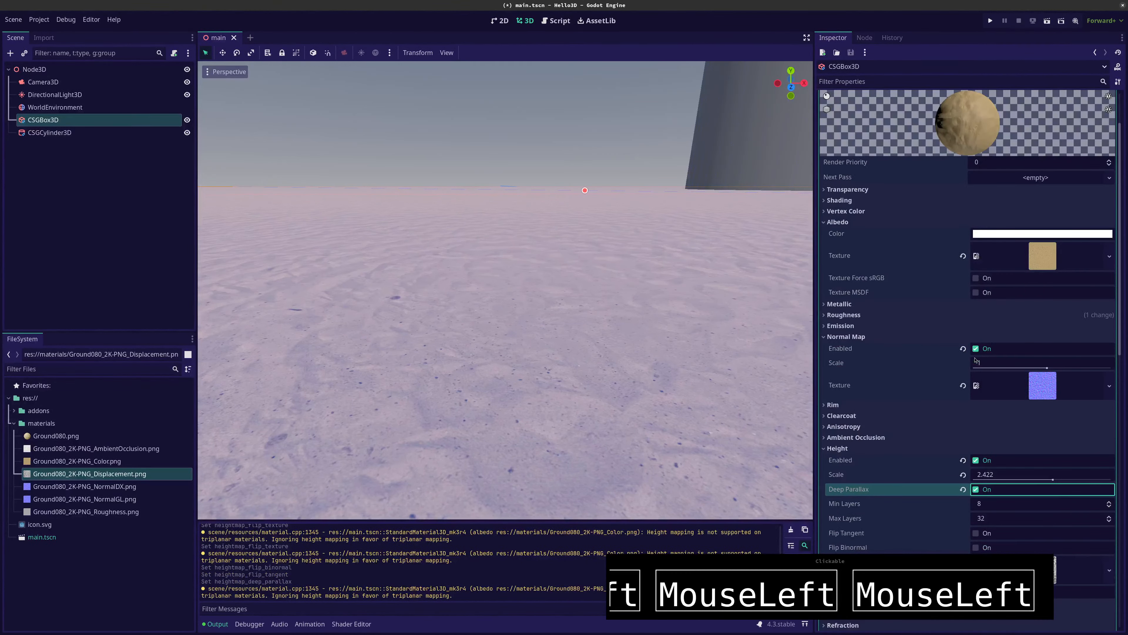
left_click(977, 490)
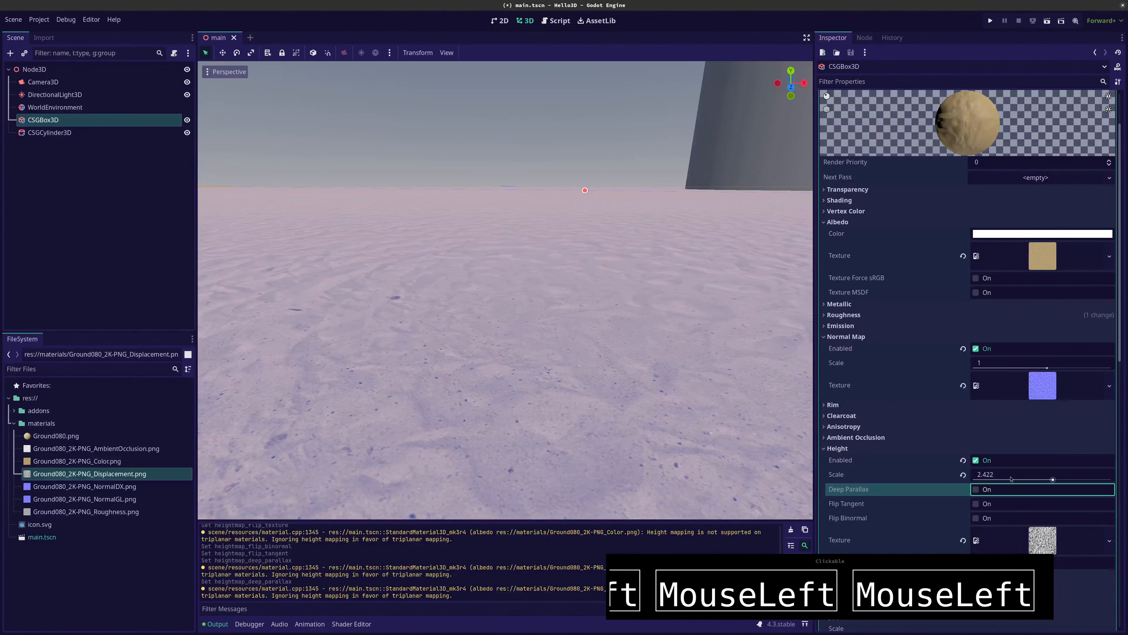
left_click_drag(1055, 481, 1021, 480)
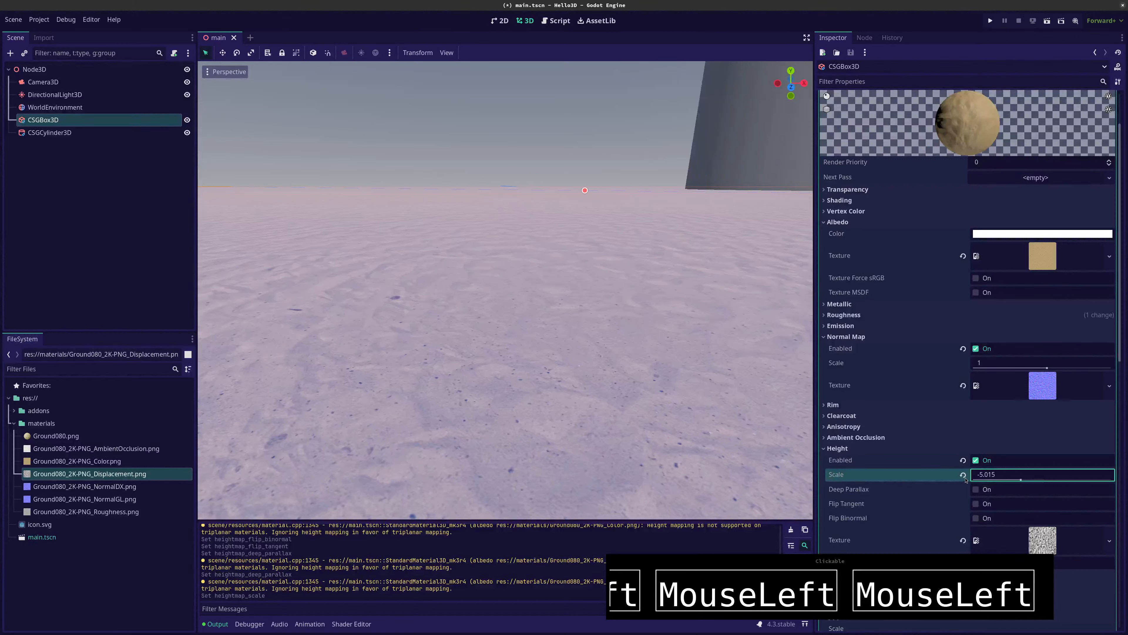
left_click(963, 475)
Try subsurface scattering on the floor material and switch it off again
scroll(922, 484, "down", 3)
left_click(851, 440)
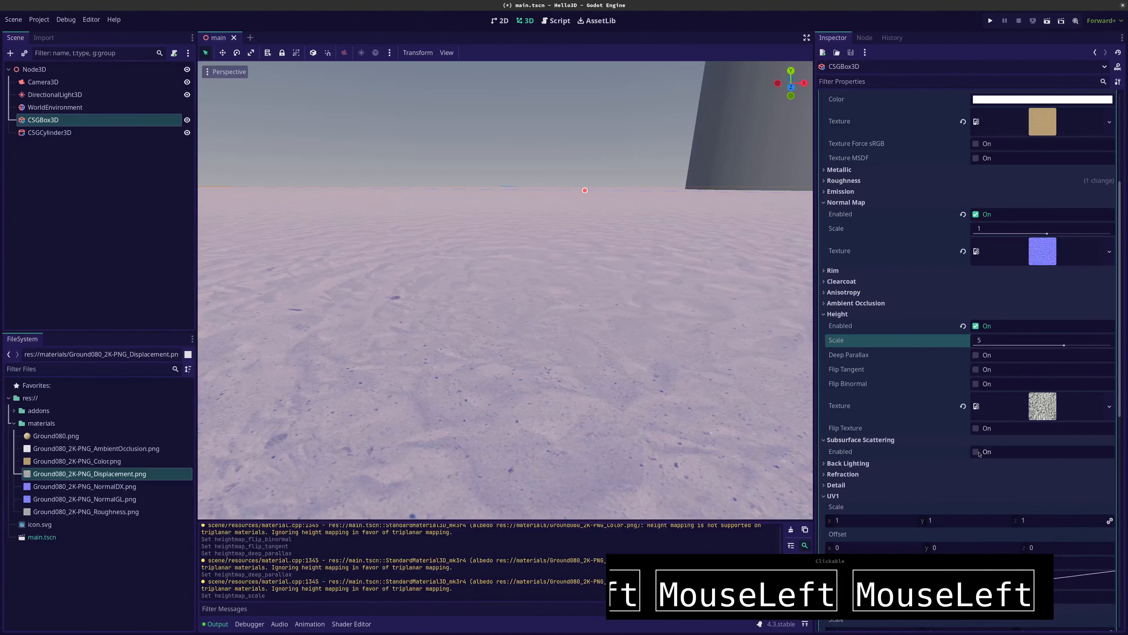
left_click(976, 451)
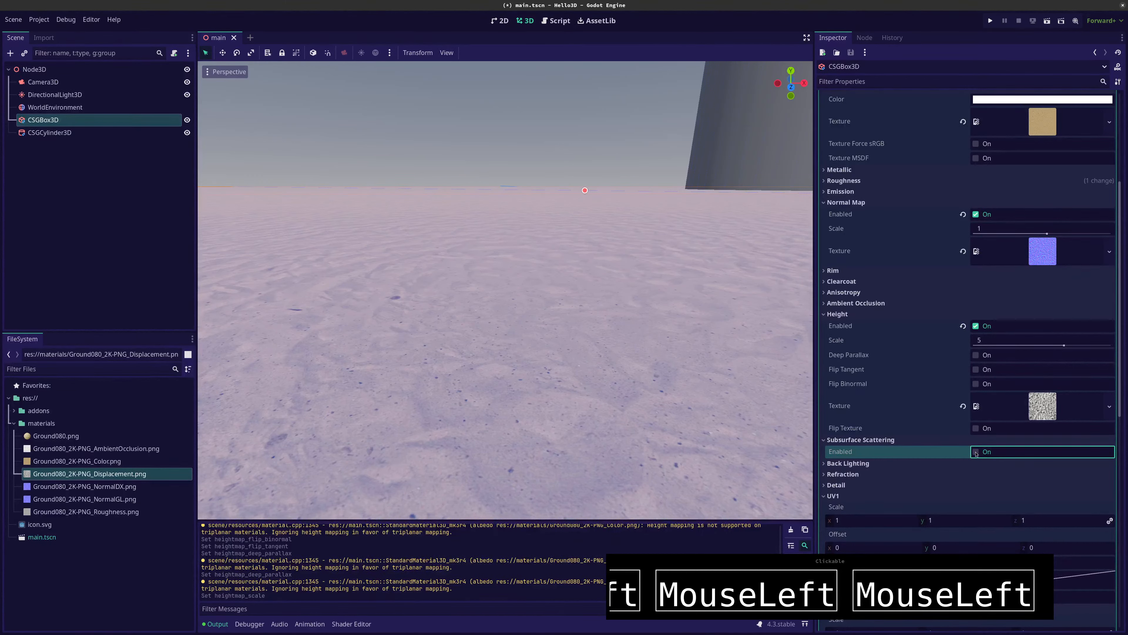
left_click(976, 452)
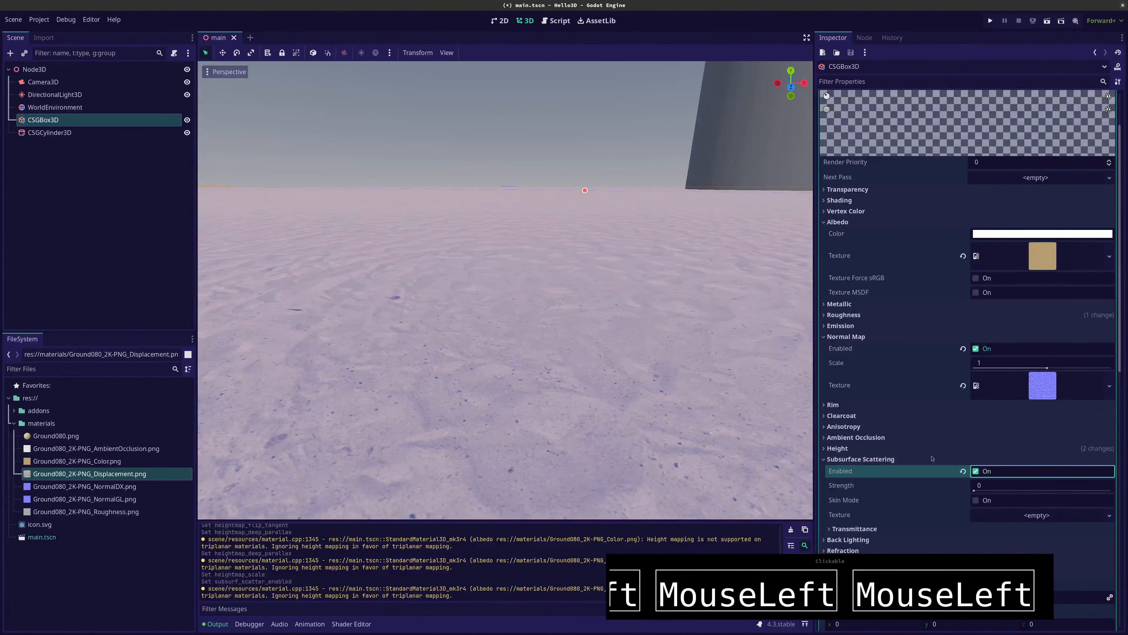
left_click(976, 471)
Deselect the floor and examine the sand surface around the cylinder from far and near
left_click(82, 217)
scroll(434, 263, "up", 5)
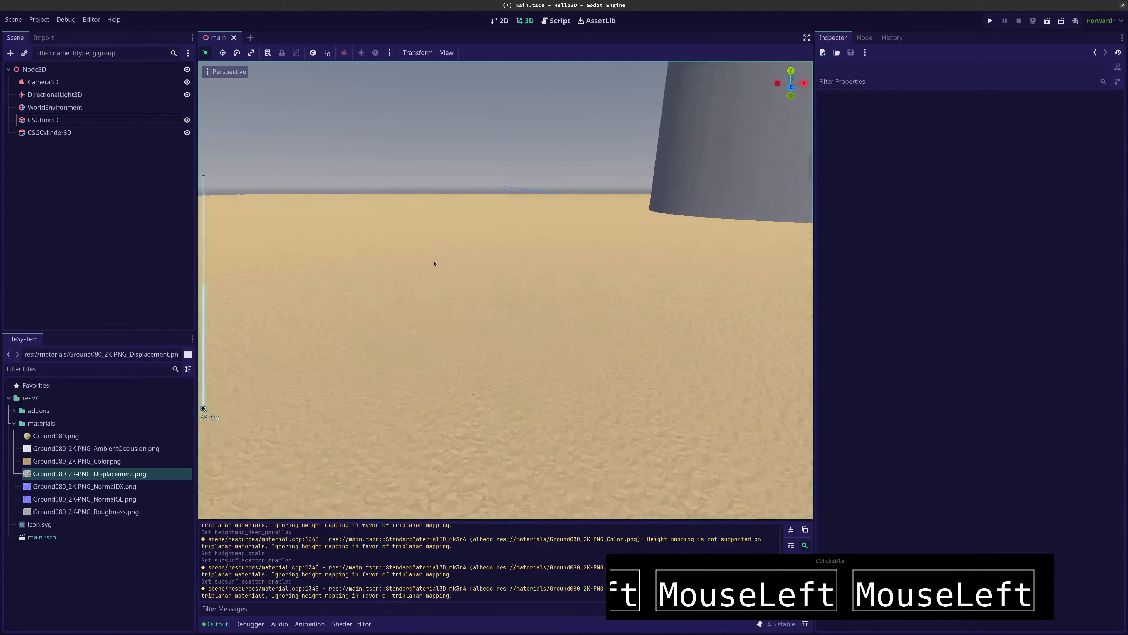
middle_click_drag(434, 263, 422, 274)
right_click_drag(422, 274, 355, 235)
key("w")
key("w")
key("w")
key("w")
key("w")
key("s")
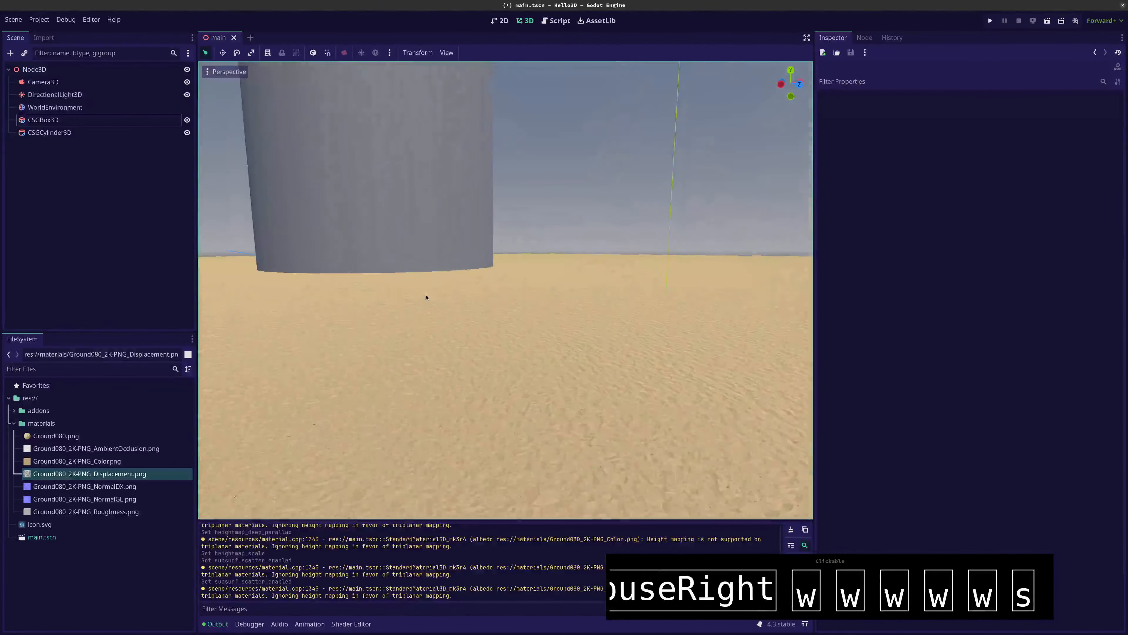
Run the project to check the textured floor from the scene camera, and close the game window
left_click(990, 20)
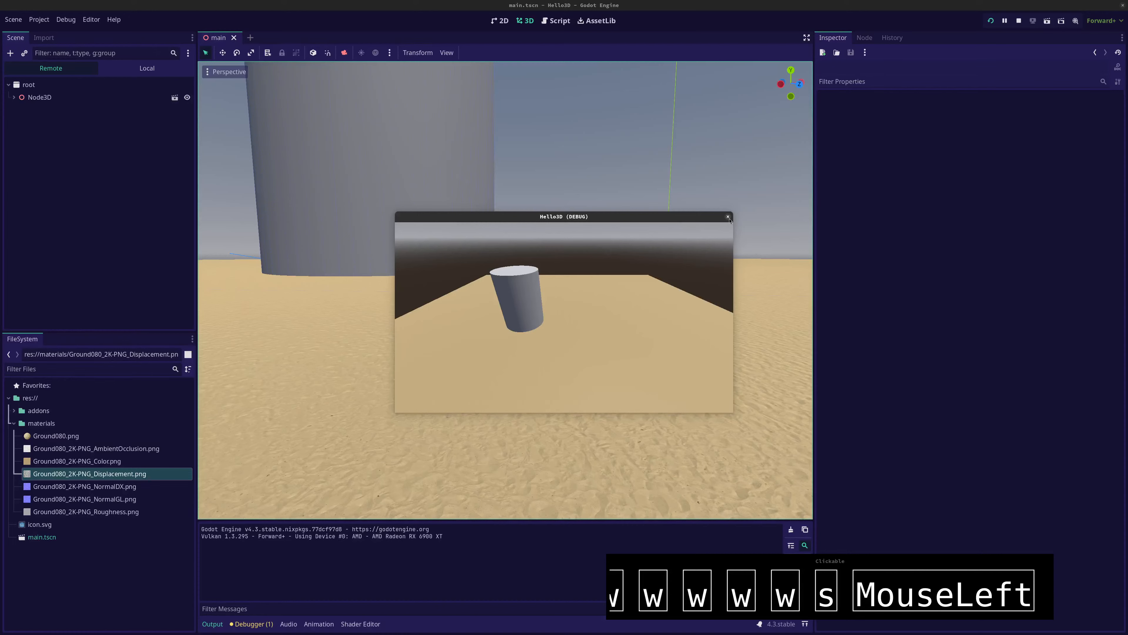
left_click(728, 217)
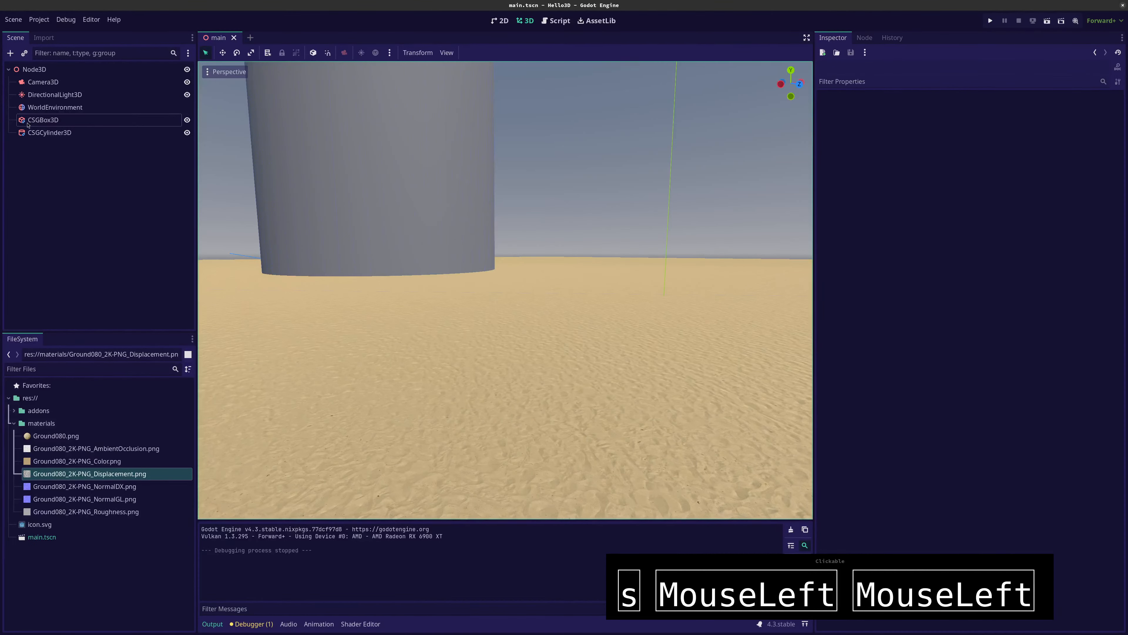
Lower Camera3D to just above the sand floor and rotate it to face the cylinder horizontally
left_click(43, 81)
scroll(484, 260, "down", 10)
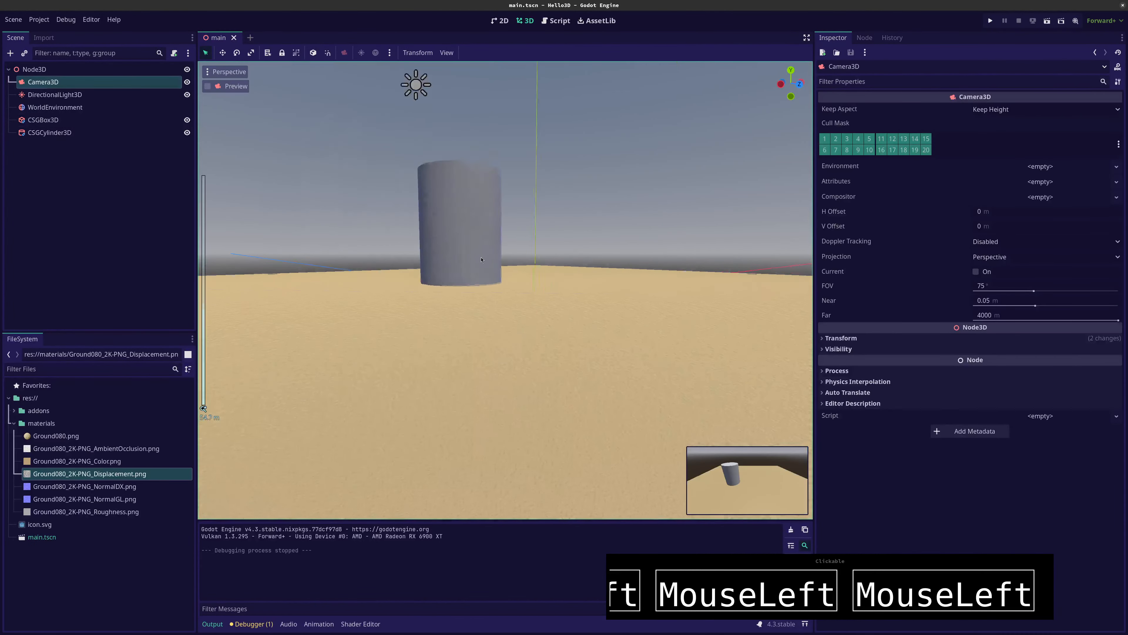
left_click_drag(376, 128, 358, 292)
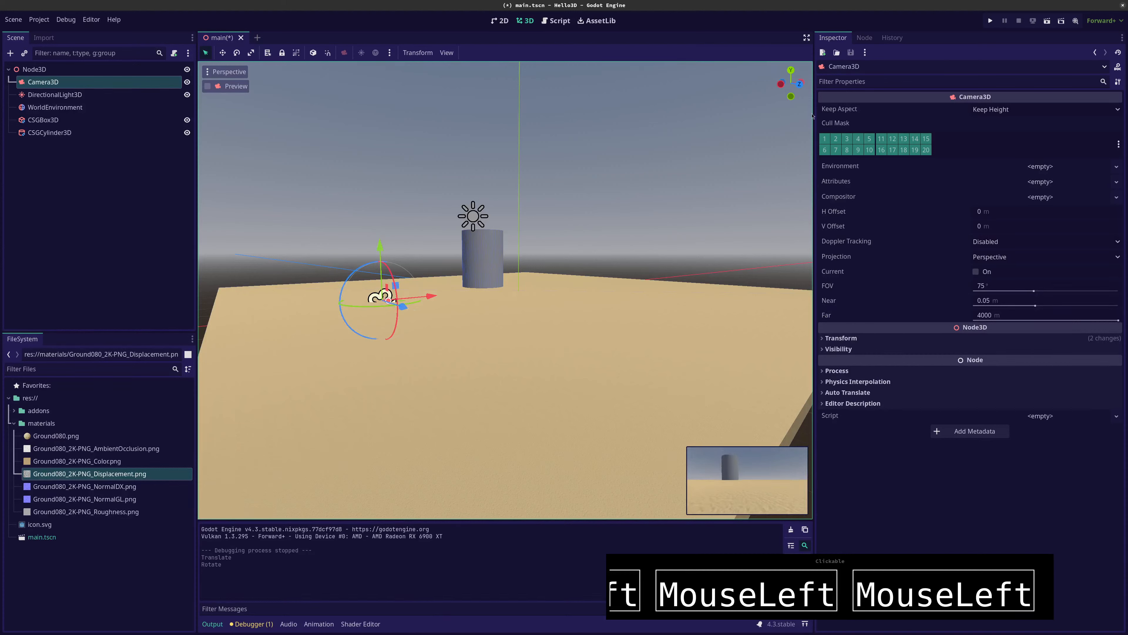
Run the project to view the sand floor from the repositioned camera at full and normal window size, and close it
left_click(990, 21)
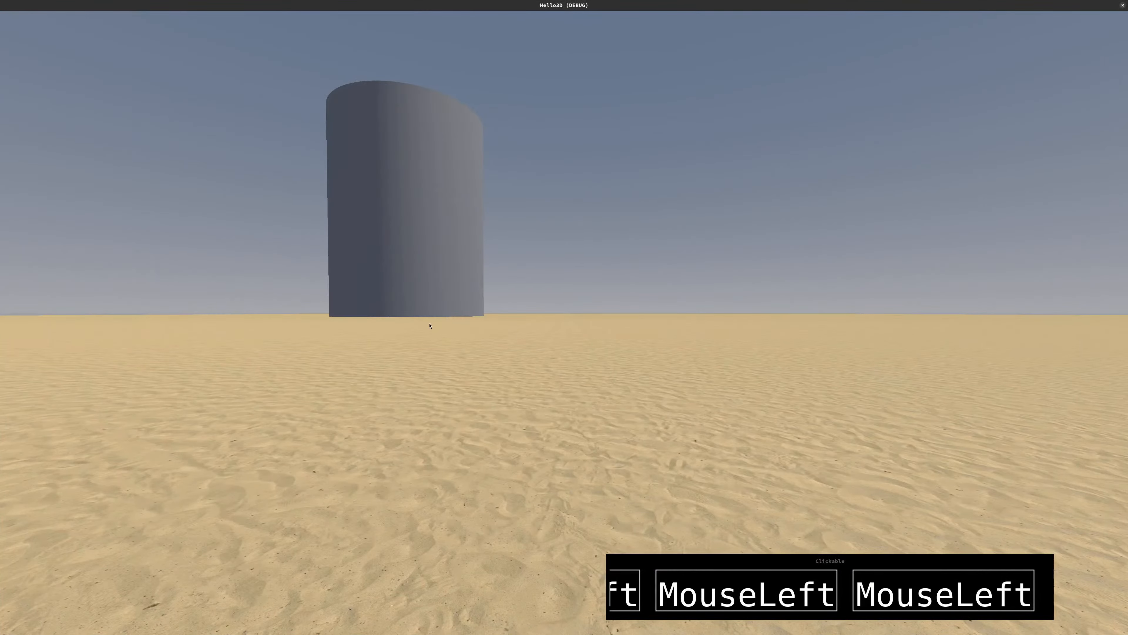
double_click(702, 5)
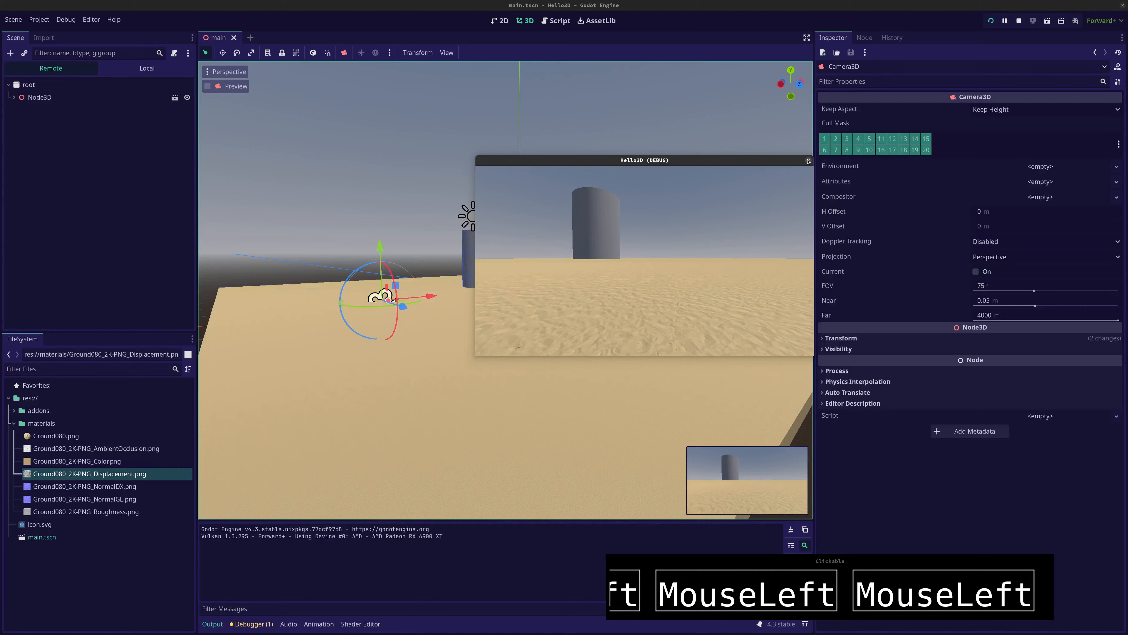
left_click(808, 161)
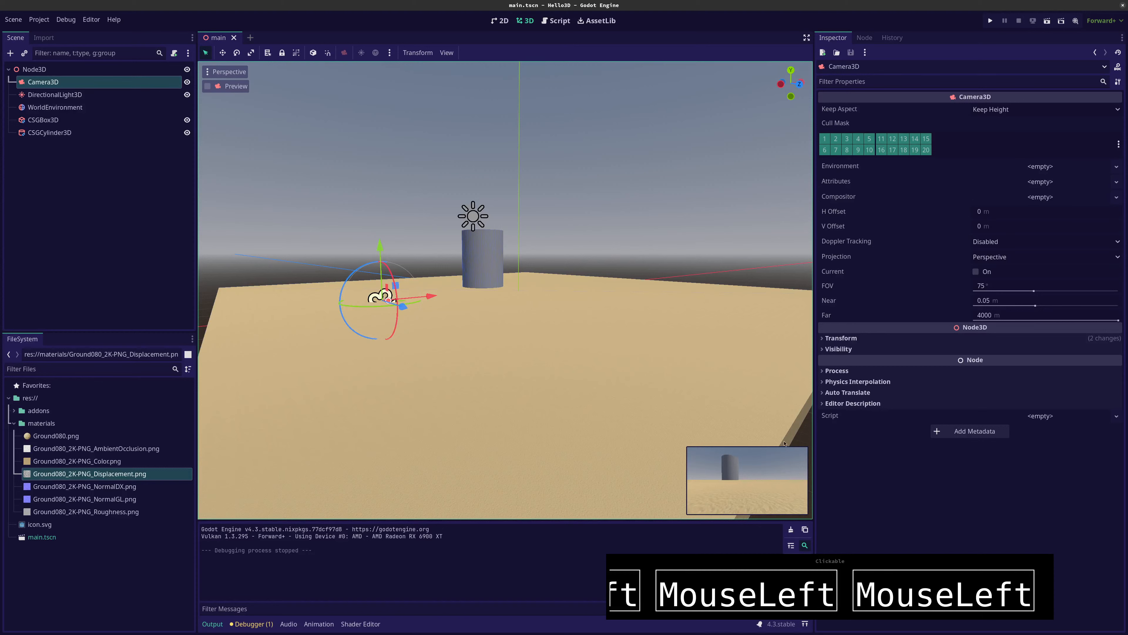
Switch to the kitty terminal to review the Materials, Models and Textures lines of the Hello3D.md notes, and return to Godot
mouse_move(911, 3)
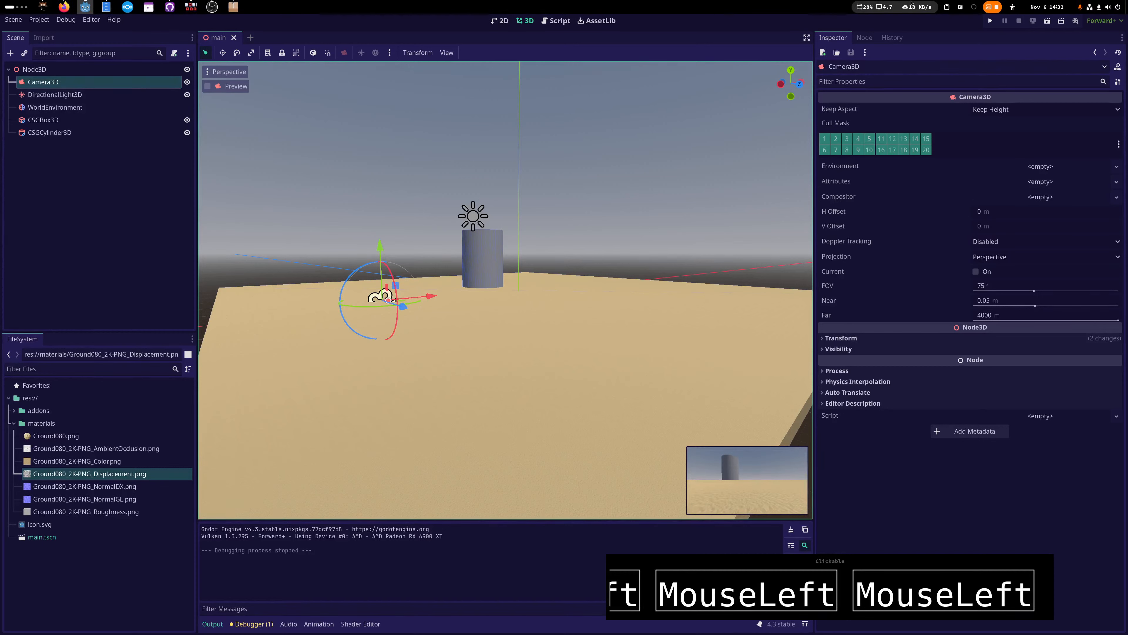
key("alt+Tab")
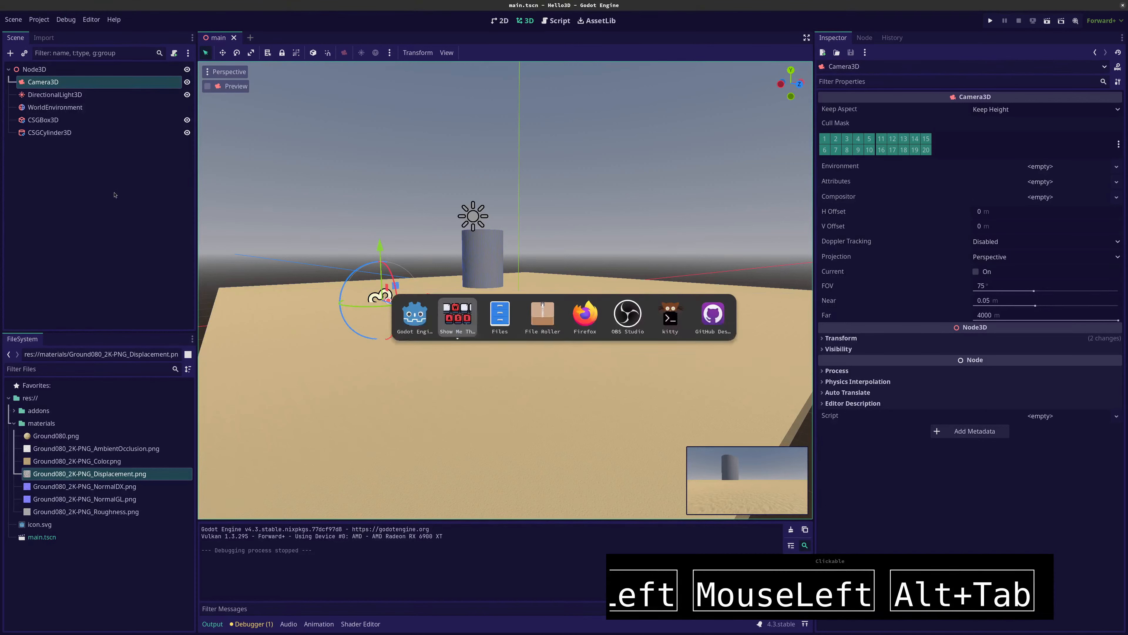
key("alt+Tab")
key("alt+Tab")
key("alt+Tab")
key("alt+Tab")
key("alt+Tab")
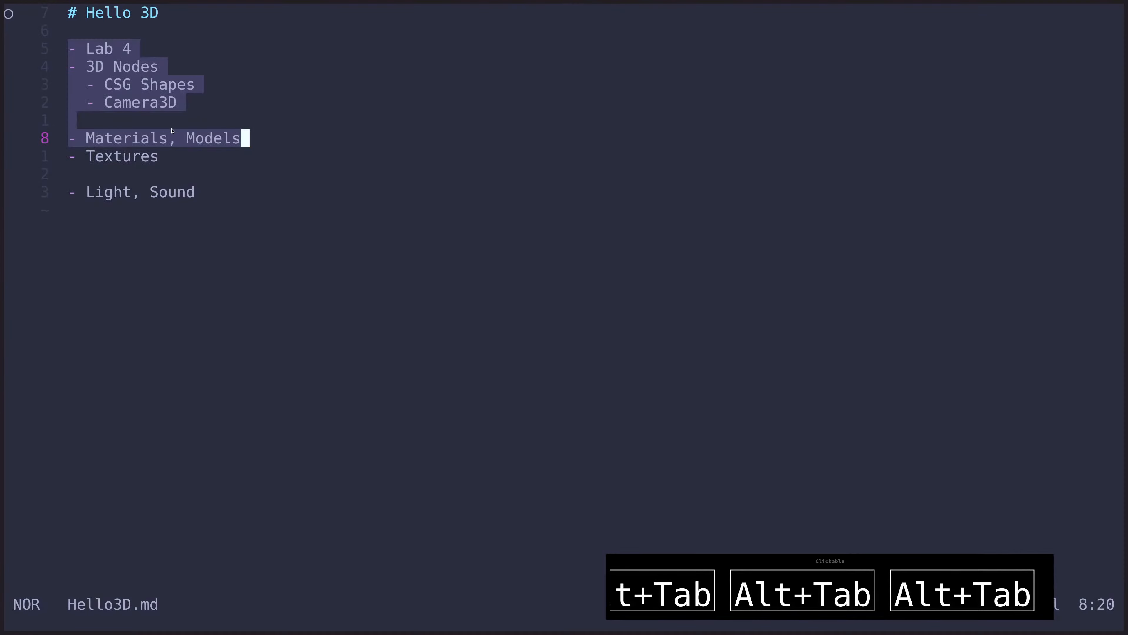
left_click(172, 139)
left_click(166, 142)
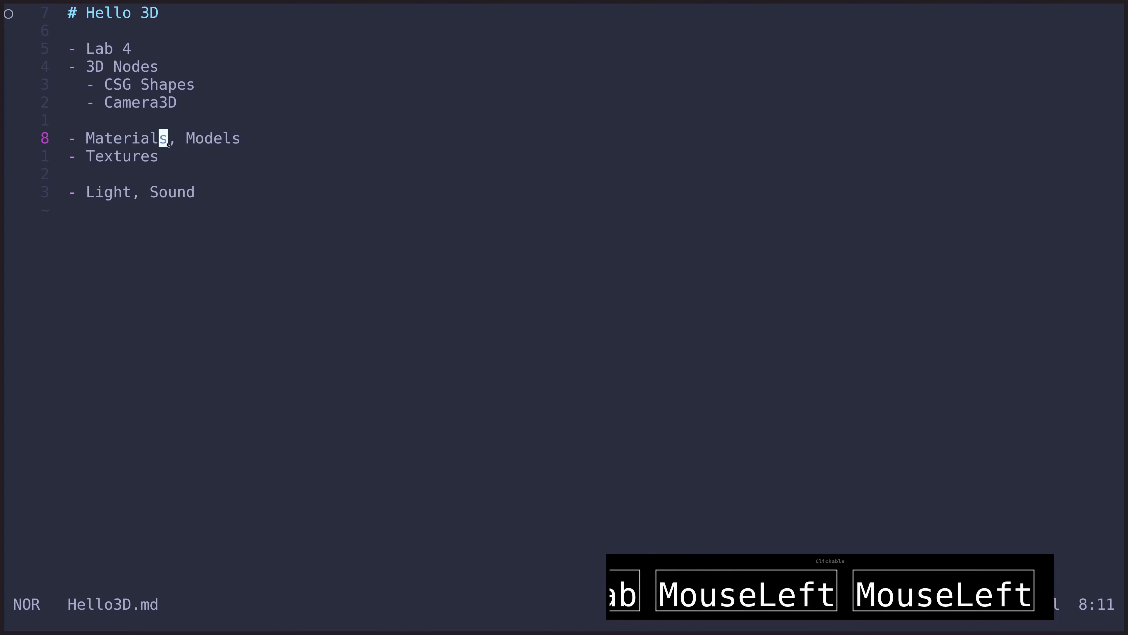
left_click(167, 142)
key("alt+Tab")
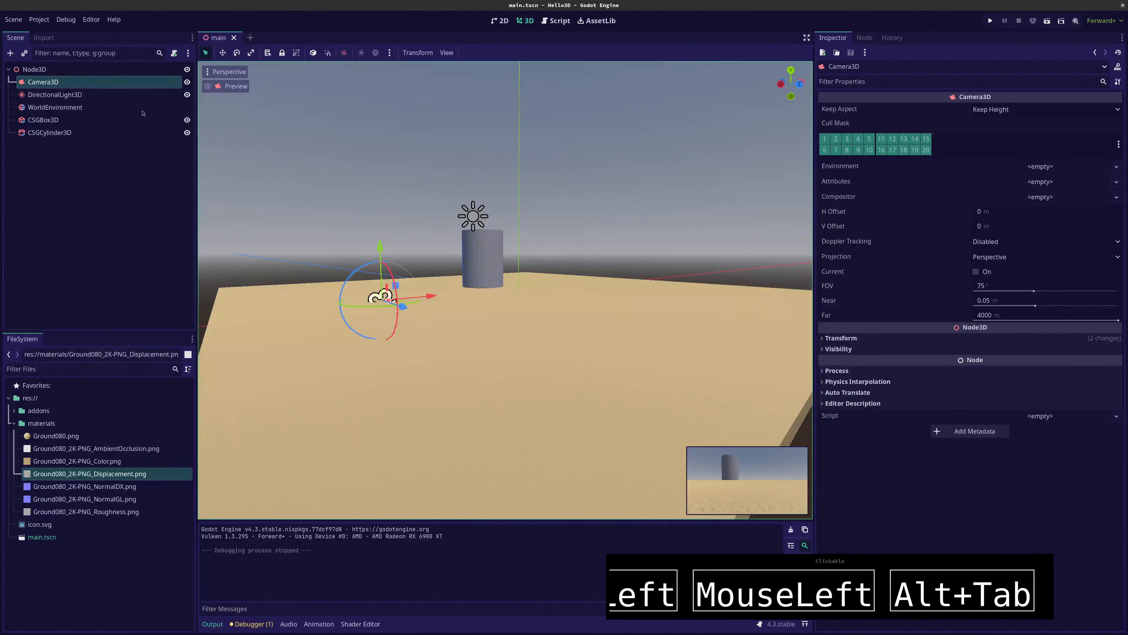
Widen the Scene dock and raise Camera3D slightly higher above the sand floor
left_click_drag(196, 145, 226, 142)
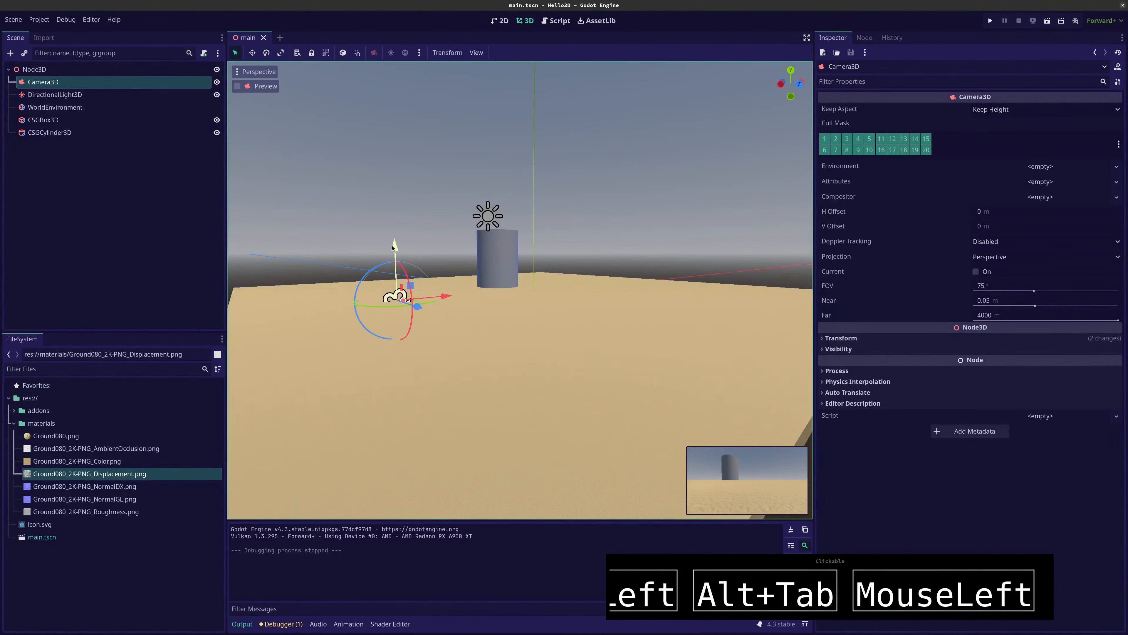
left_click_drag(393, 248, 395, 222)
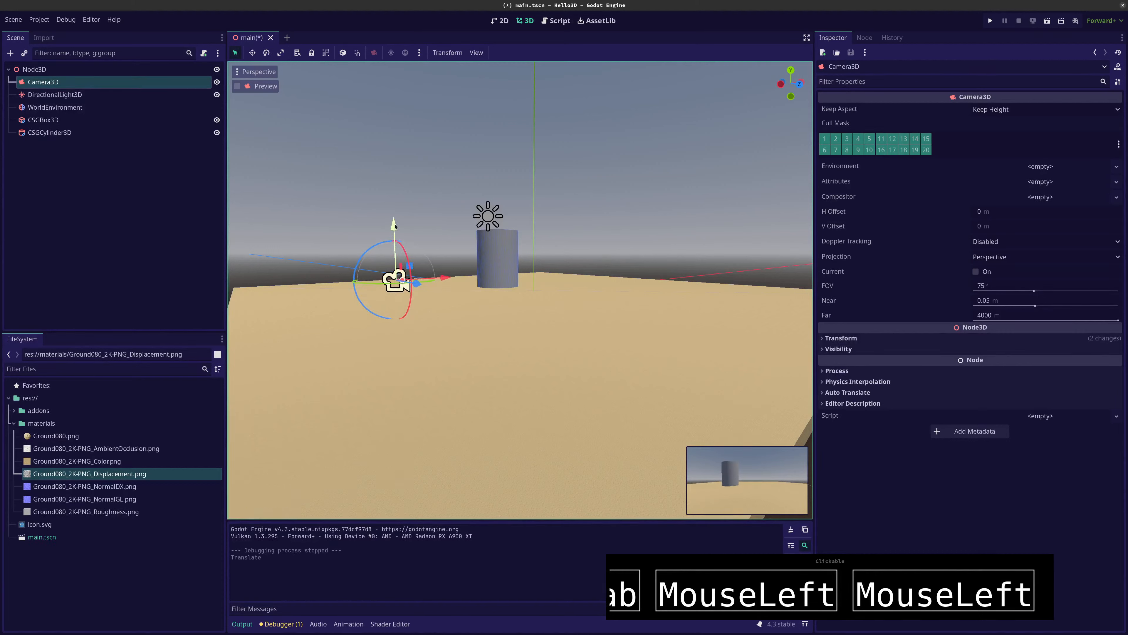
Add a MeshInstance3D node as a child of the root Node3D
left_click(53, 71)
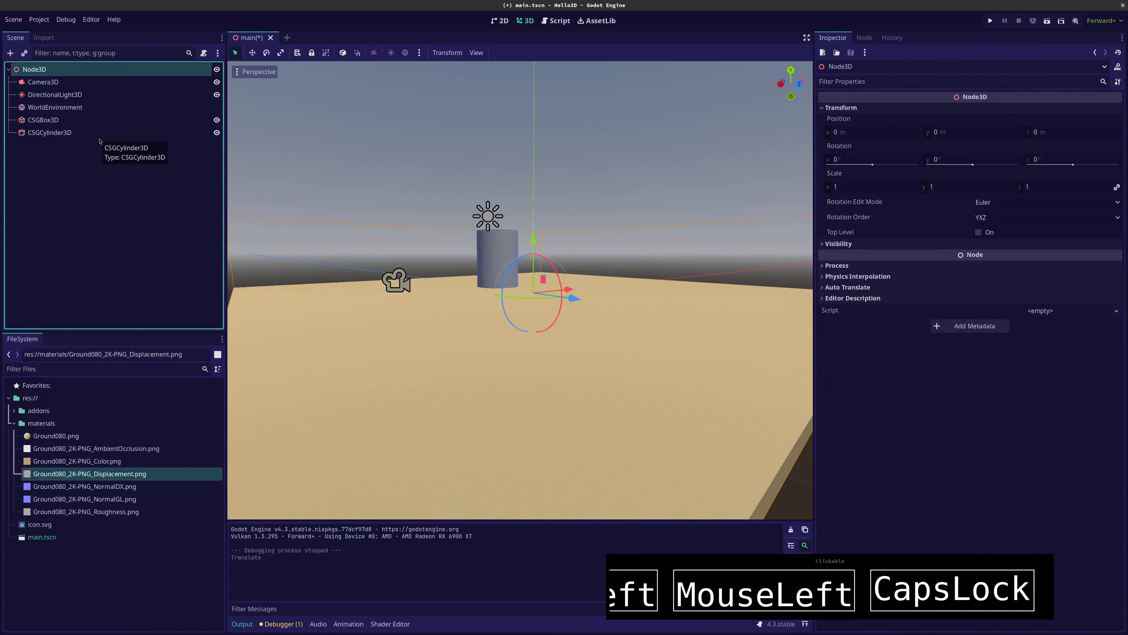
key("ctrl+a")
type("mes")
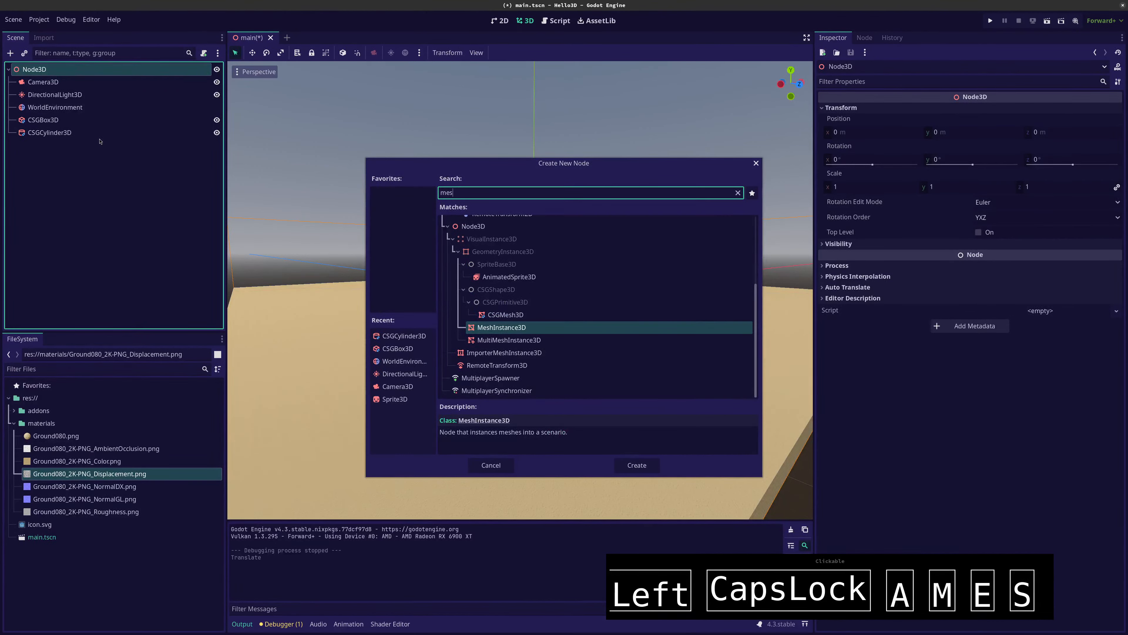
key("Return")
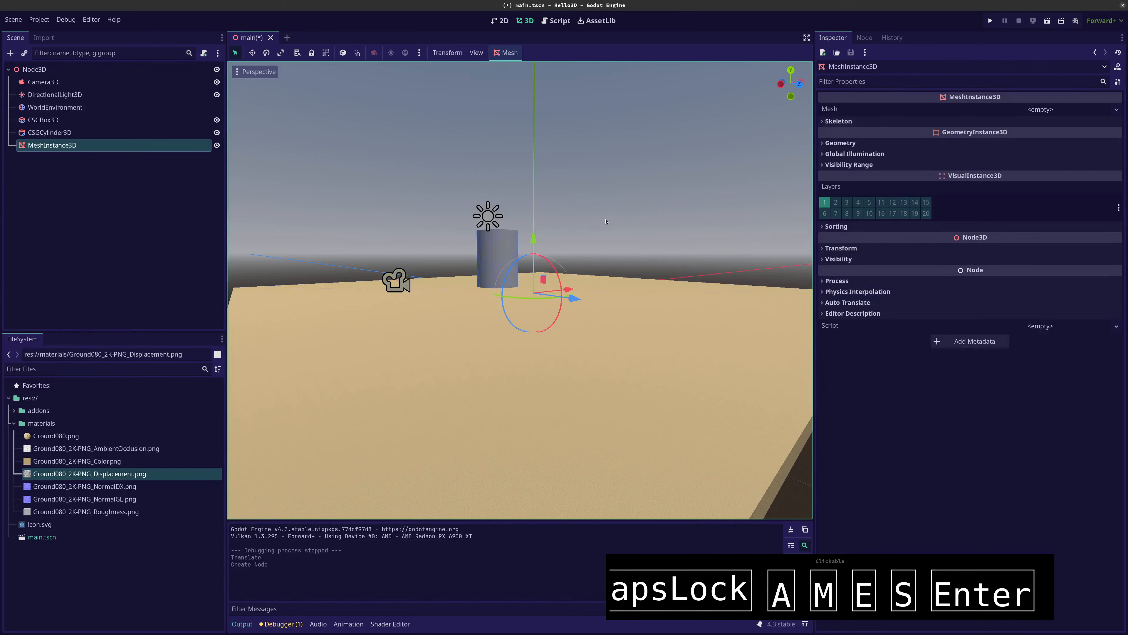
Assign a new CapsuleMesh to the MeshInstance3D near the base of the cylinder
scroll(520, 268, "up", 6)
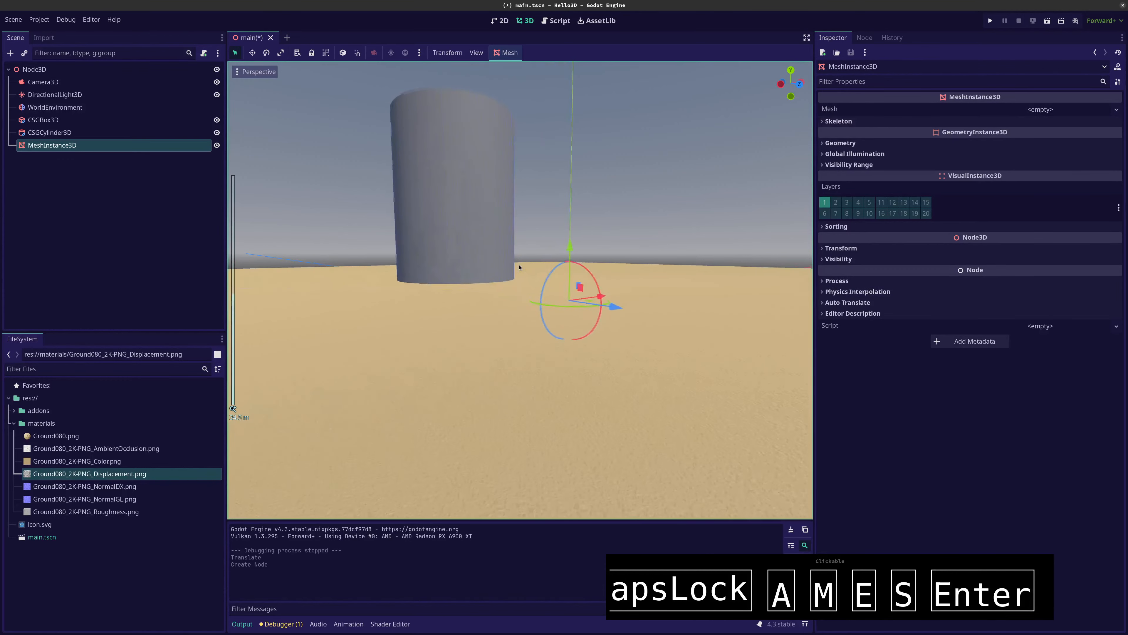
scroll(519, 267, "up", 6)
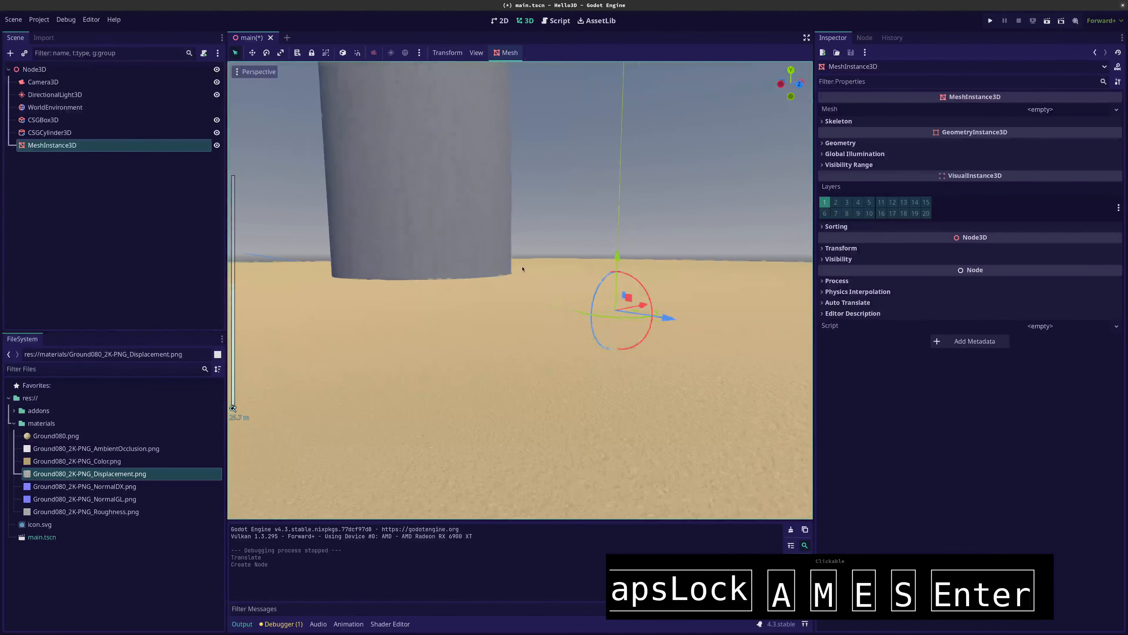
middle_click_drag(720, 310, 729, 288)
left_click(1037, 110)
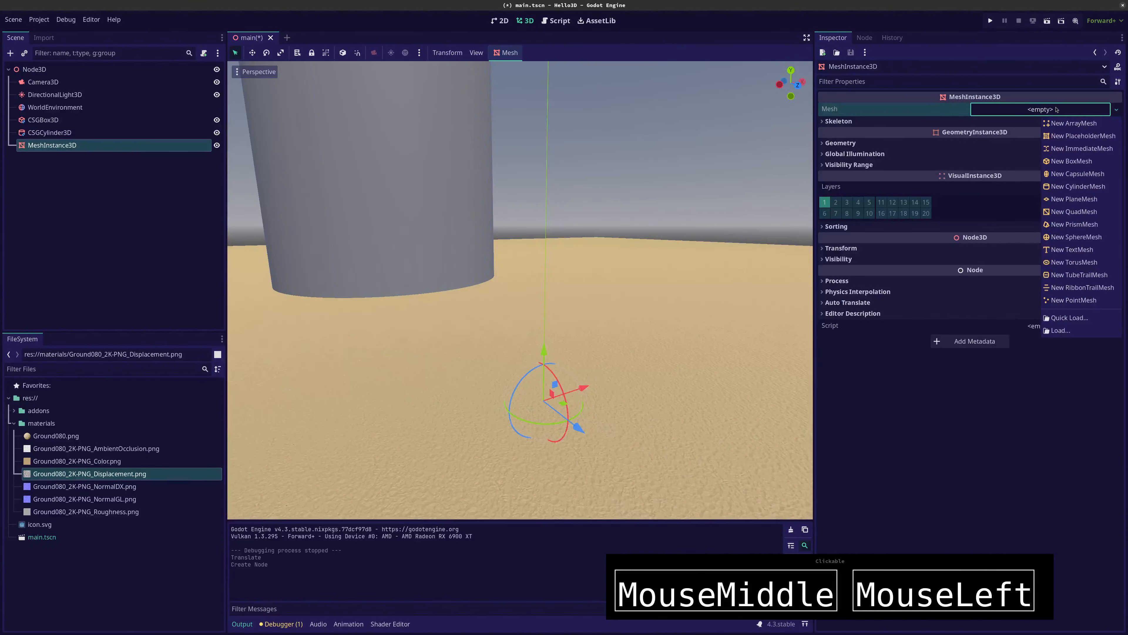
left_click(1056, 176)
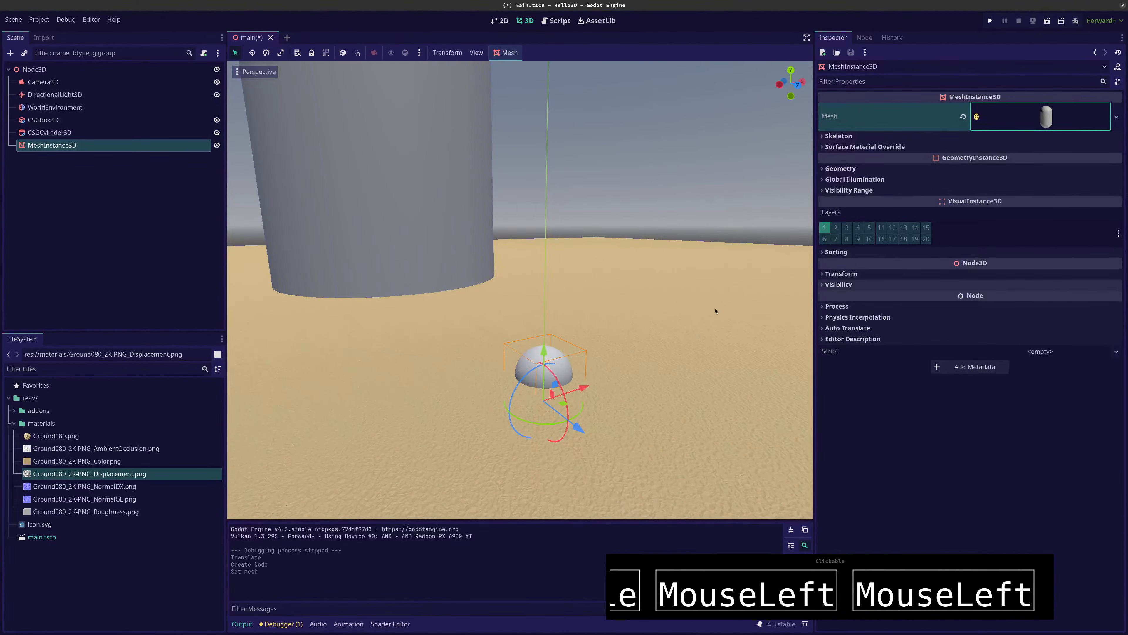
Raise the capsule mesh out of the sand, shift it sideways from the scene origin, and frame it in close view
left_click(545, 354)
left_click_drag(545, 353, 711, 356)
middle_click_drag(599, 365, 483, 375)
key("f")
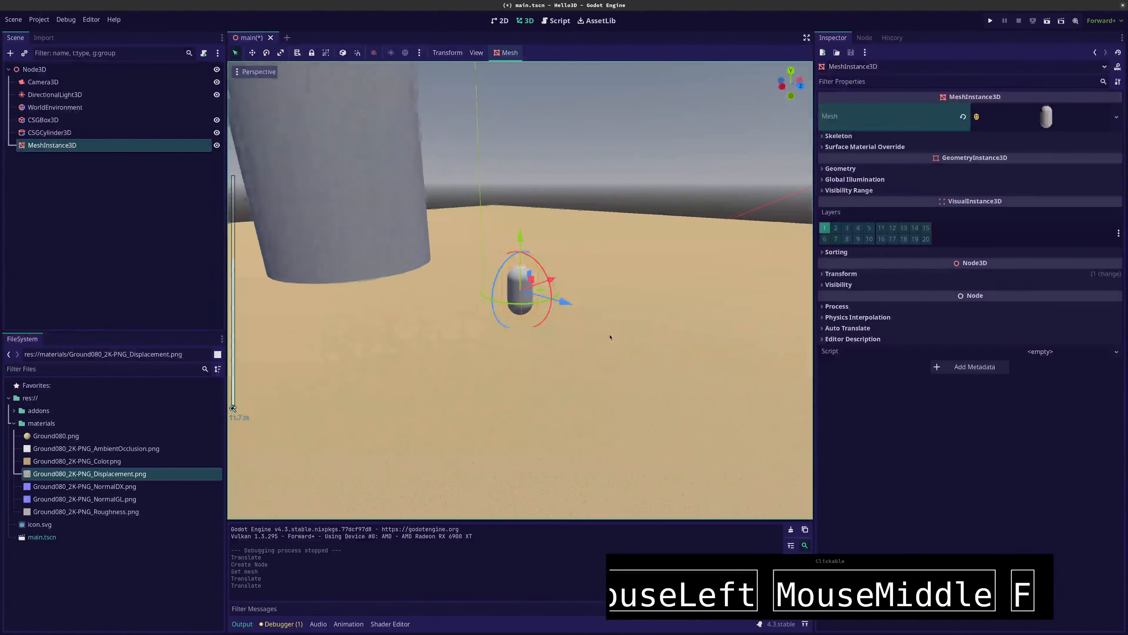
scroll(622, 333, "up", 4)
middle_click_drag(639, 329, 605, 309)
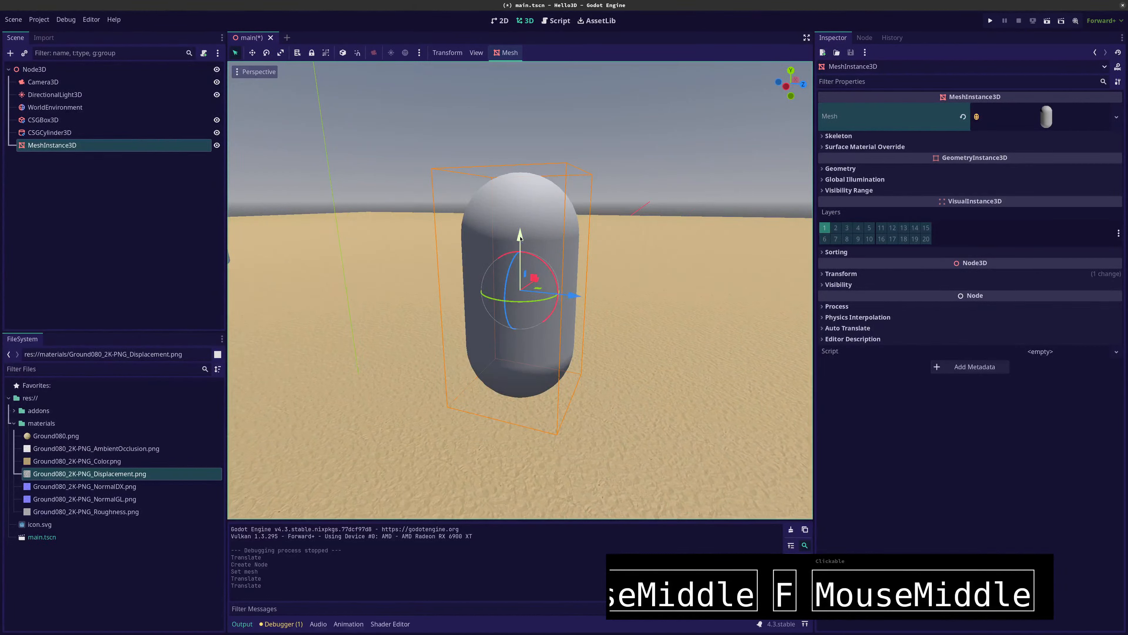
Add a CollisionShape3D as a child of MeshInstance3D and give it a new CapsuleShape3D
left_click(69, 132)
left_click(66, 145)
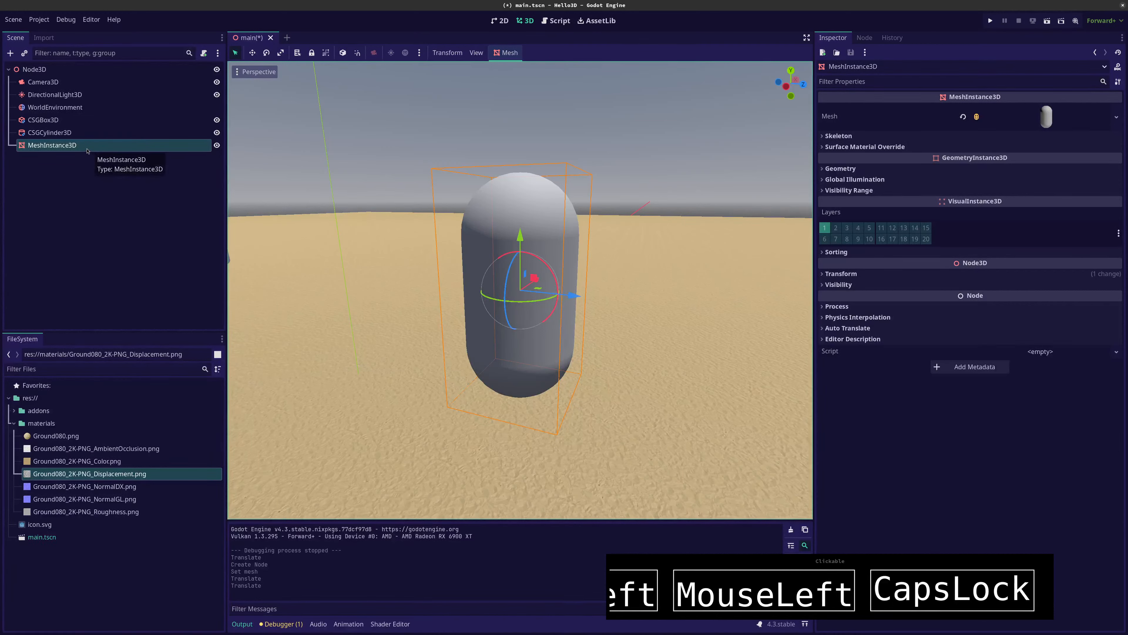
key("ctrl+a")
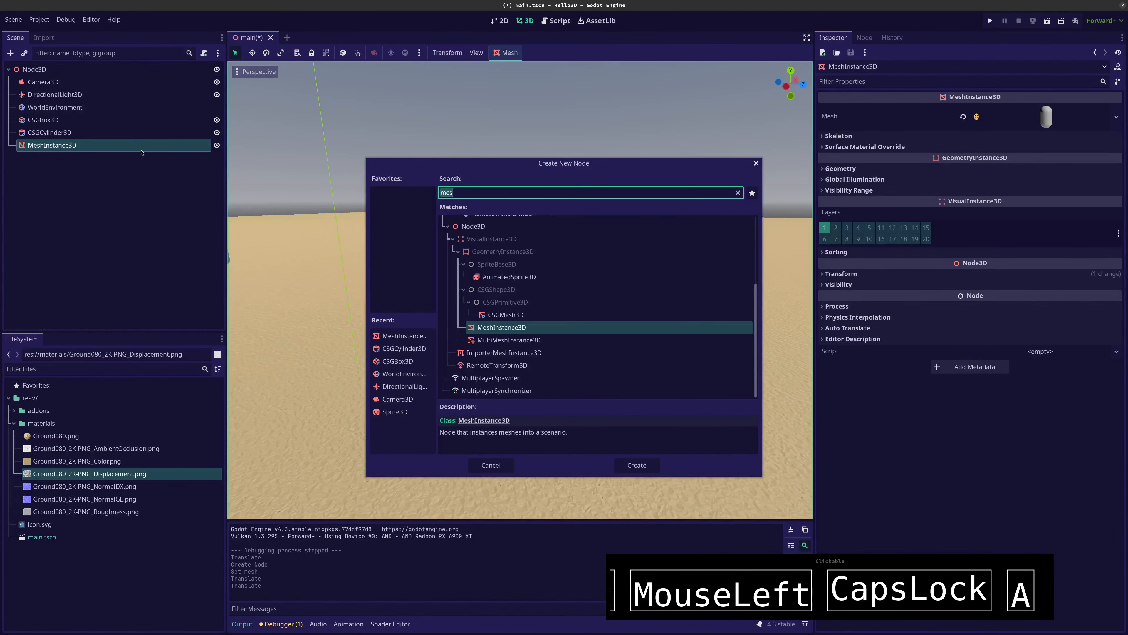
type("coll")
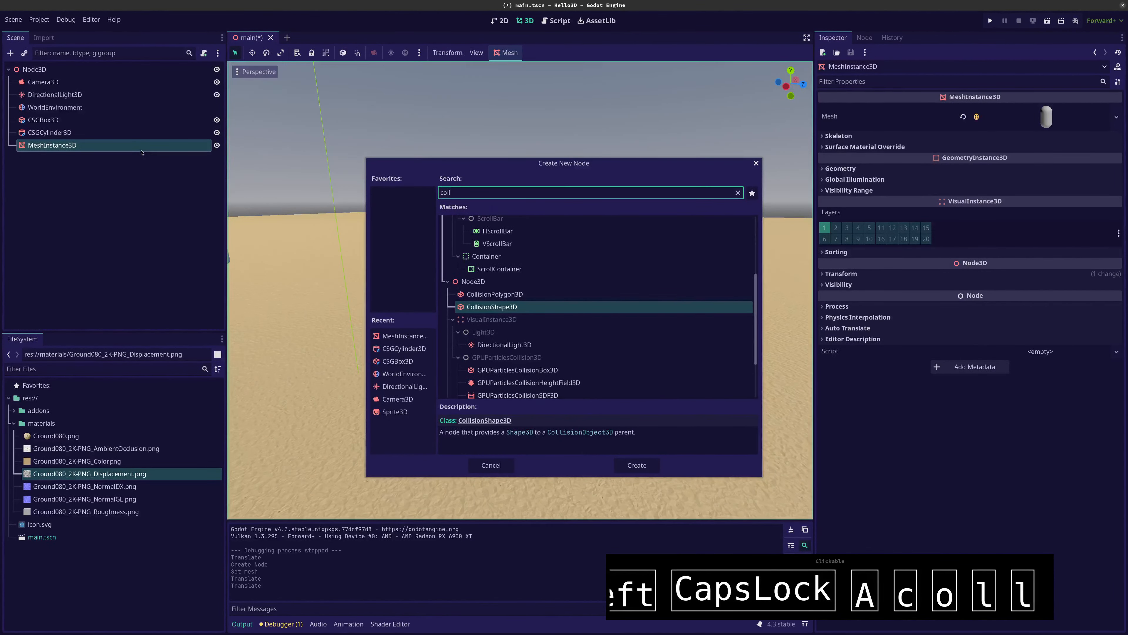
key("Return")
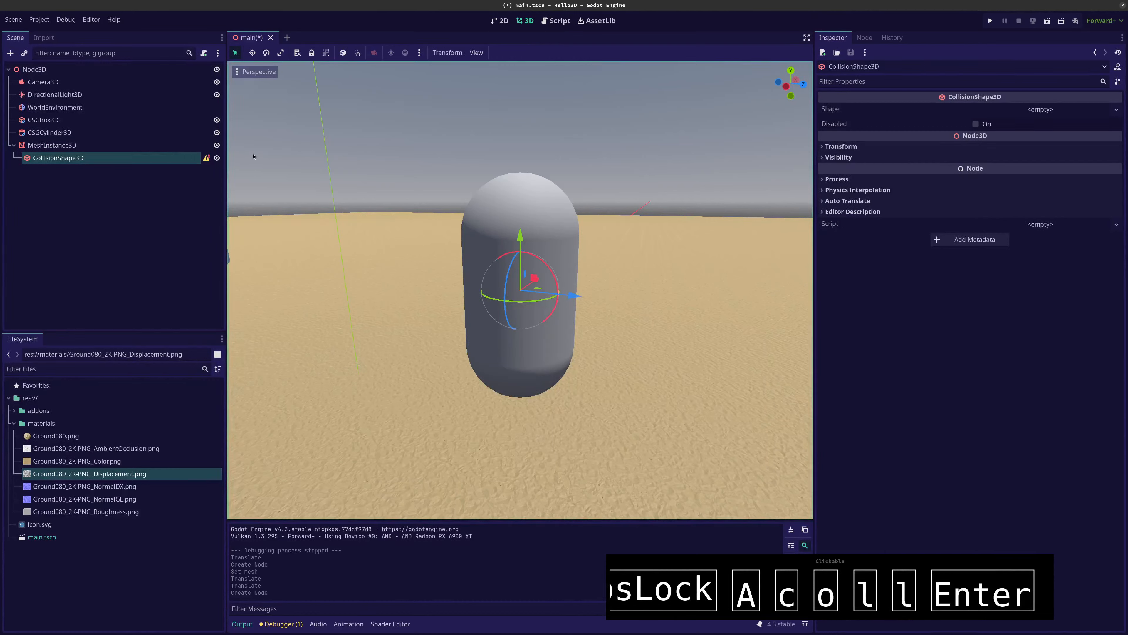
left_click(1058, 109)
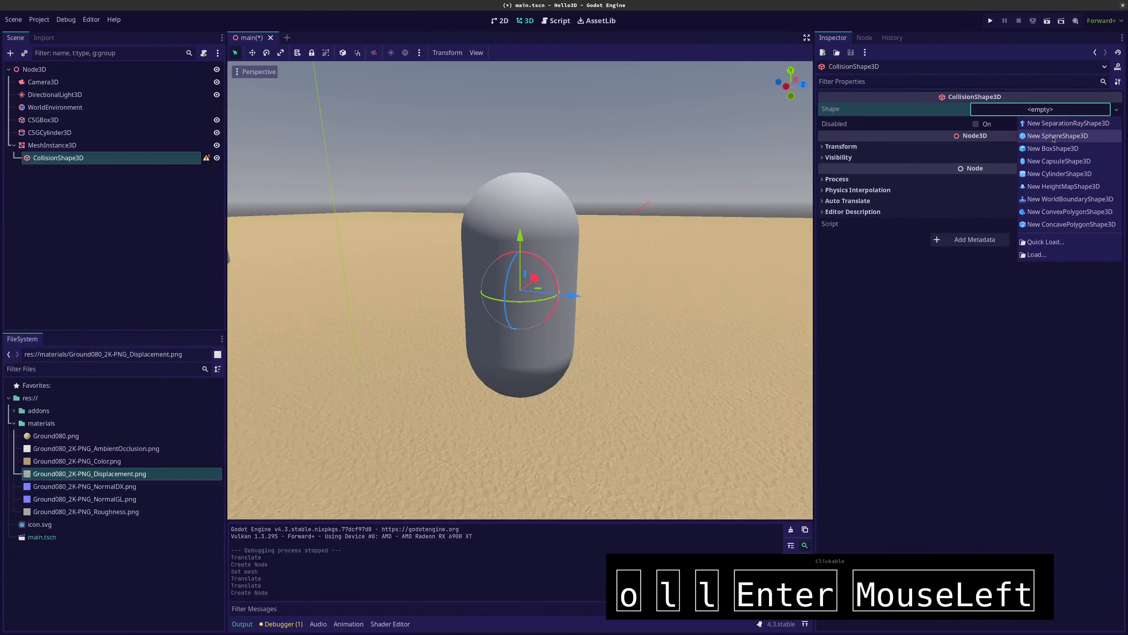
left_click(1057, 161)
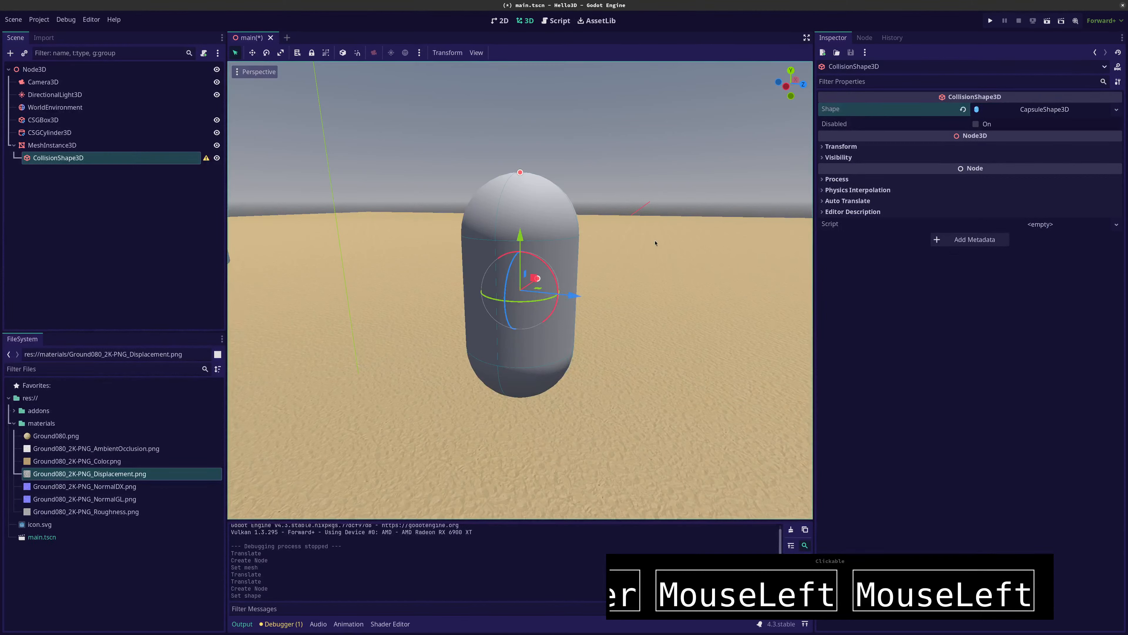
Try shifting the CollisionShape3D slightly along the z axis, and undo the move
middle_click_drag(654, 242, 634, 256)
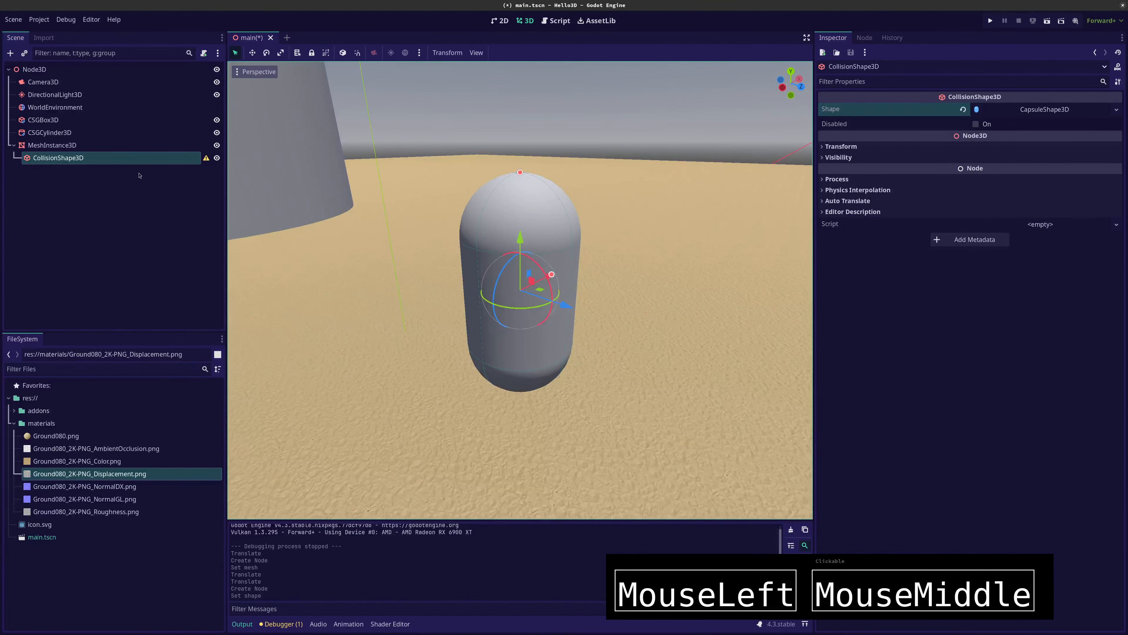
mouse_move(563, 304)
left_mouse_down()
mouse_move(457, 267)
mouse_move(563, 306)
left_mouse_up()
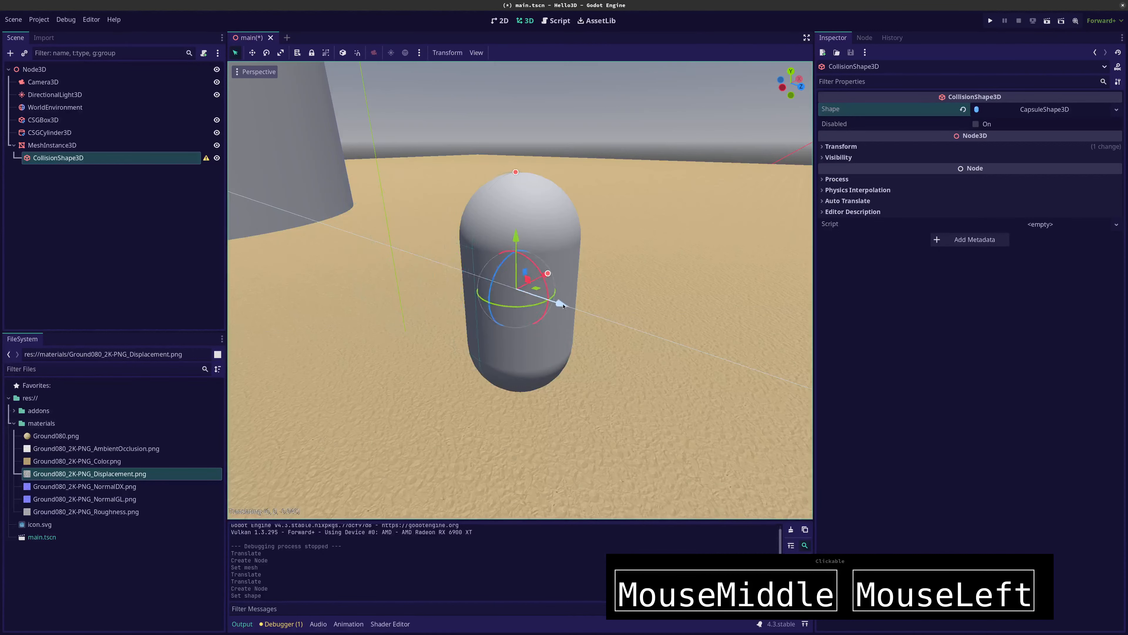
key("ctrl+z")
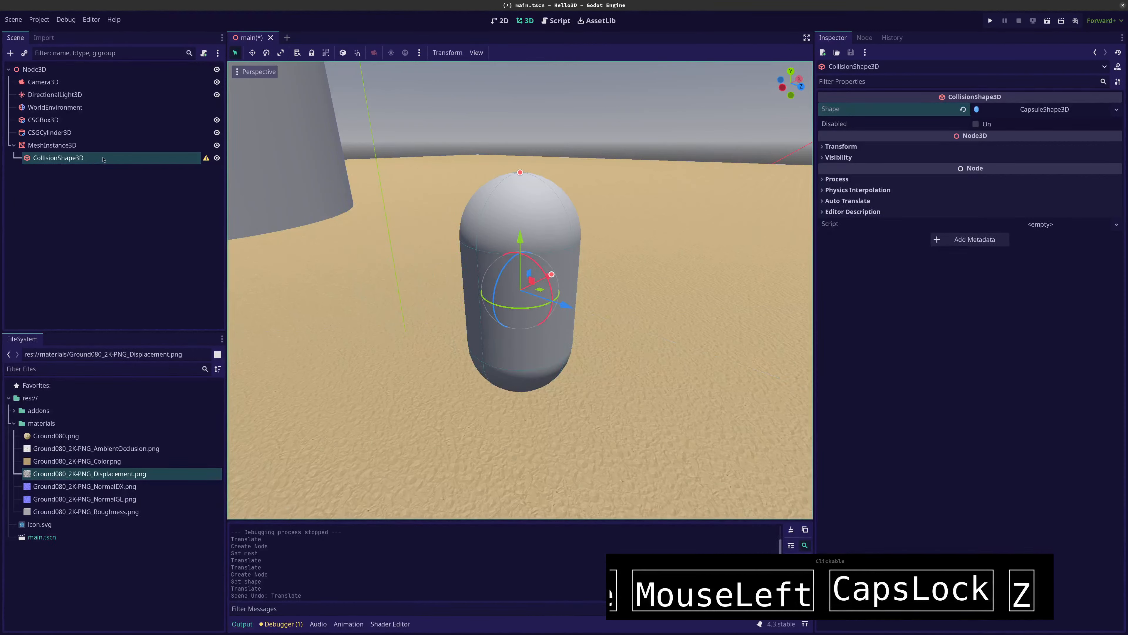
Add a CharacterBody3D under the root Node3D and reparent CollisionShape3D and MeshInstance3D beneath it as siblings
mouse_move(206, 158)
left_click(35, 69)
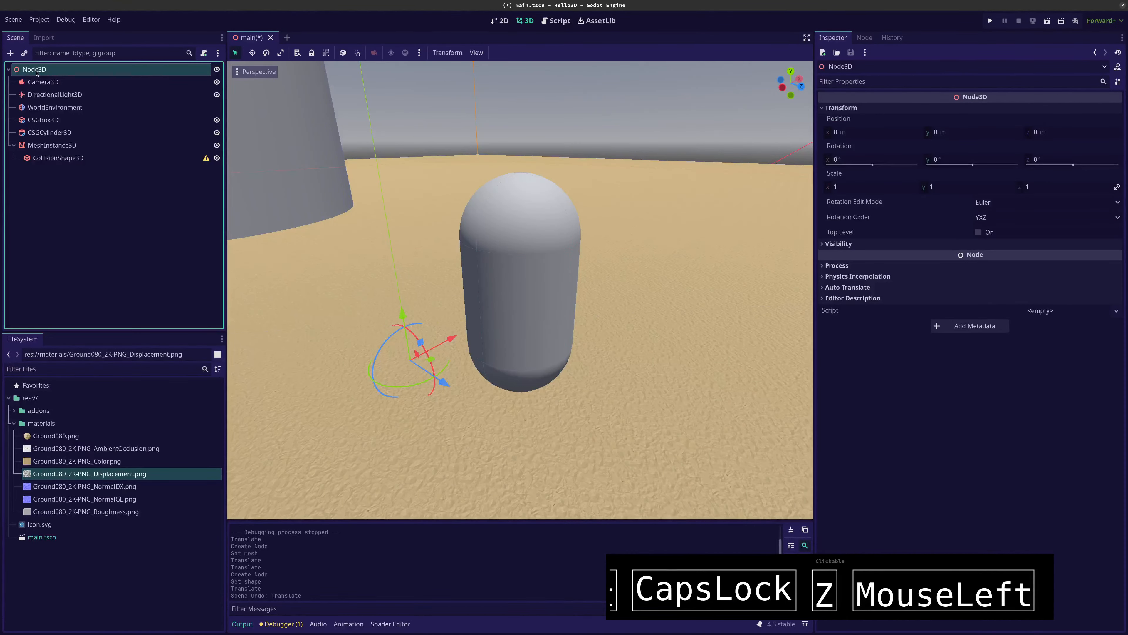
key("ctrl+a")
type("char")
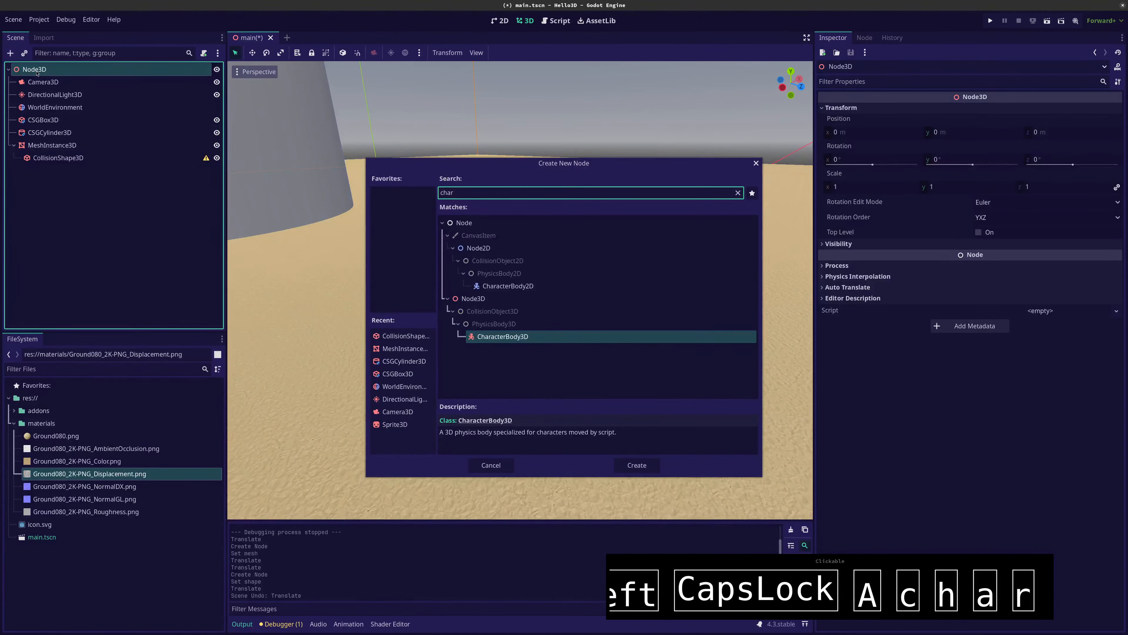
key("Return")
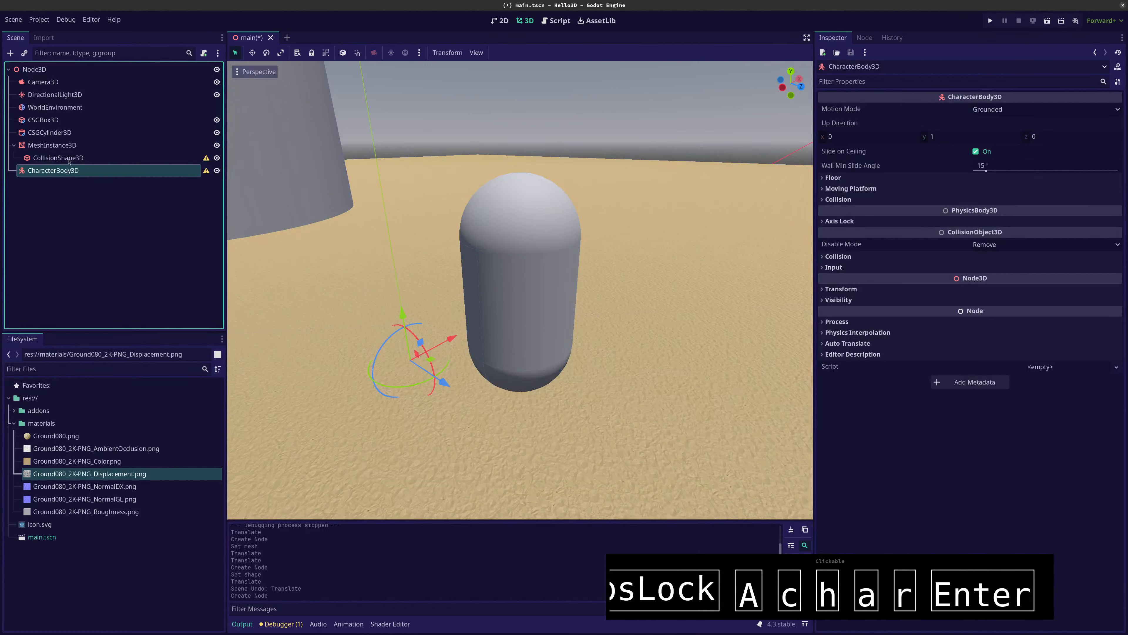
mouse_move(69, 161)
left_mouse_down()
mouse_move(71, 174)
mouse_move(65, 151)
mouse_move(66, 161)
left_mouse_up()
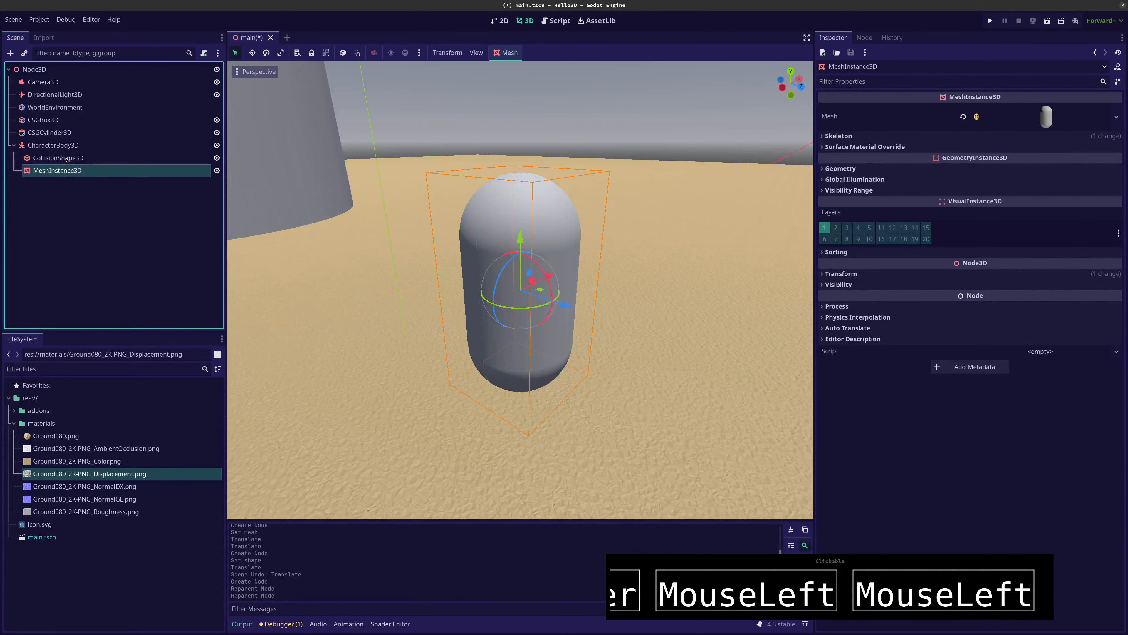
Move the CharacterBody3D with its children to about y 0.512 m and z 2.232 m
left_click(101, 146)
scroll(423, 349, "down", 4)
left_click_drag(422, 348, 579, 410)
scroll(546, 404, "down", 5)
mouse_move(547, 404)
middle_mouse_down()
mouse_move(566, 389)
mouse_move(547, 385)
middle_mouse_up()
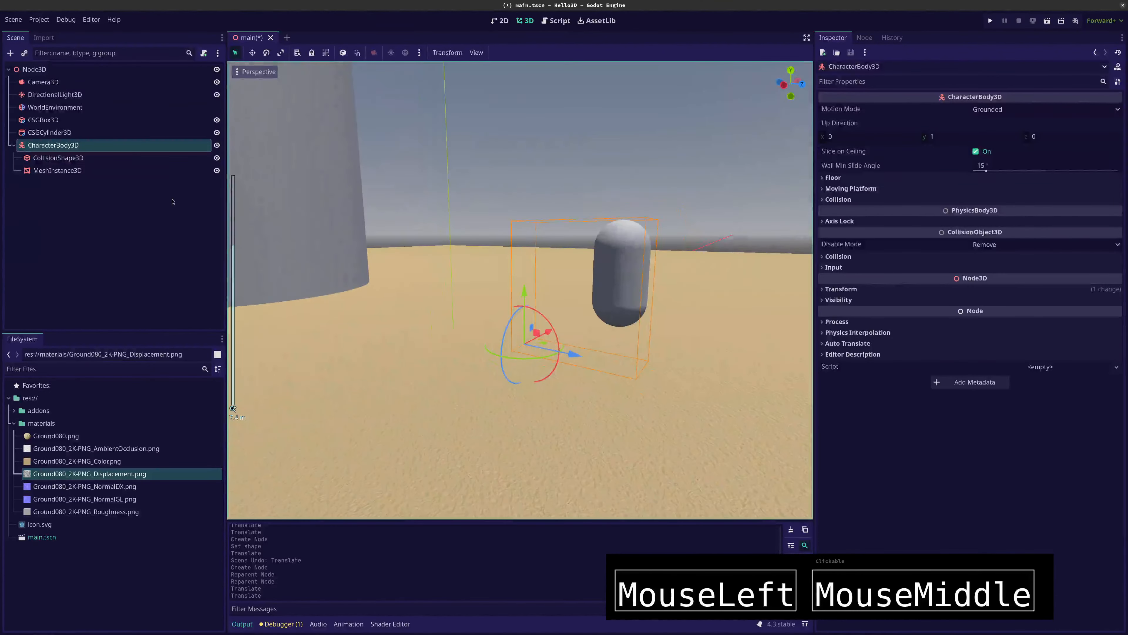
Compare the origins of CharacterBody3D and its two child nodes, and reset the body's position to 0, 0, 0
left_click(37, 145)
left_click(46, 158)
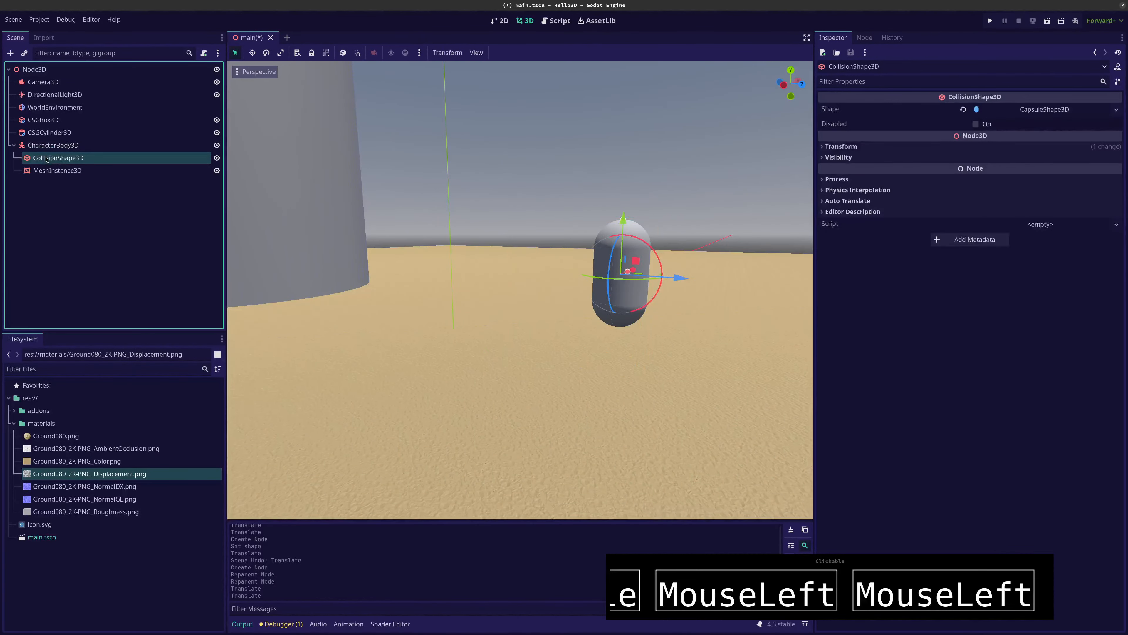
left_click(46, 170)
left_click(48, 145)
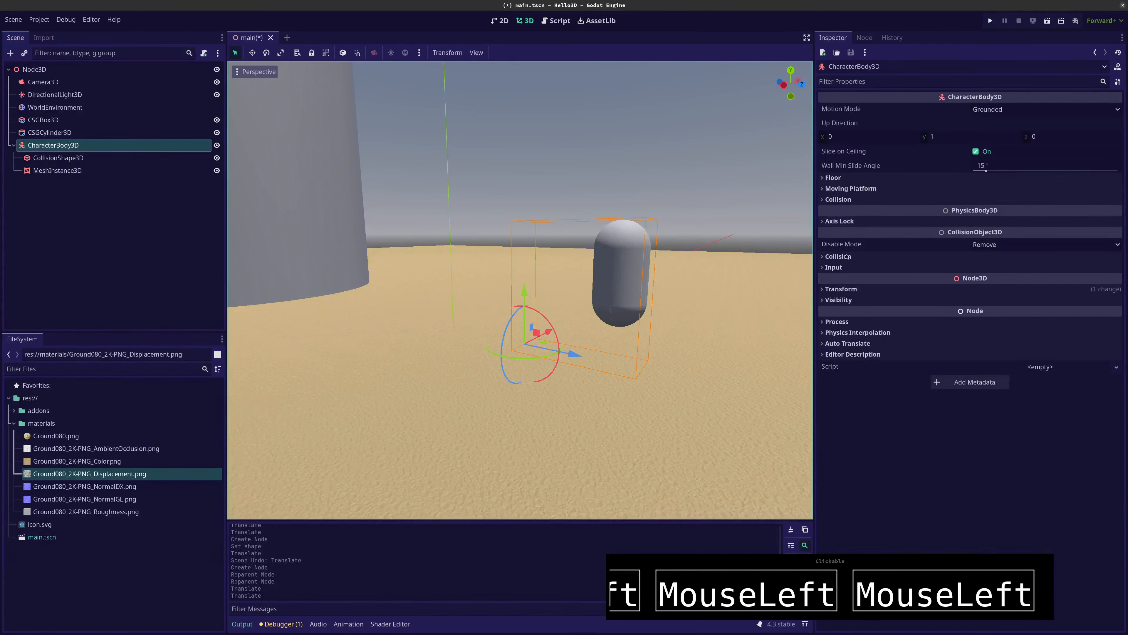
left_click(822, 290)
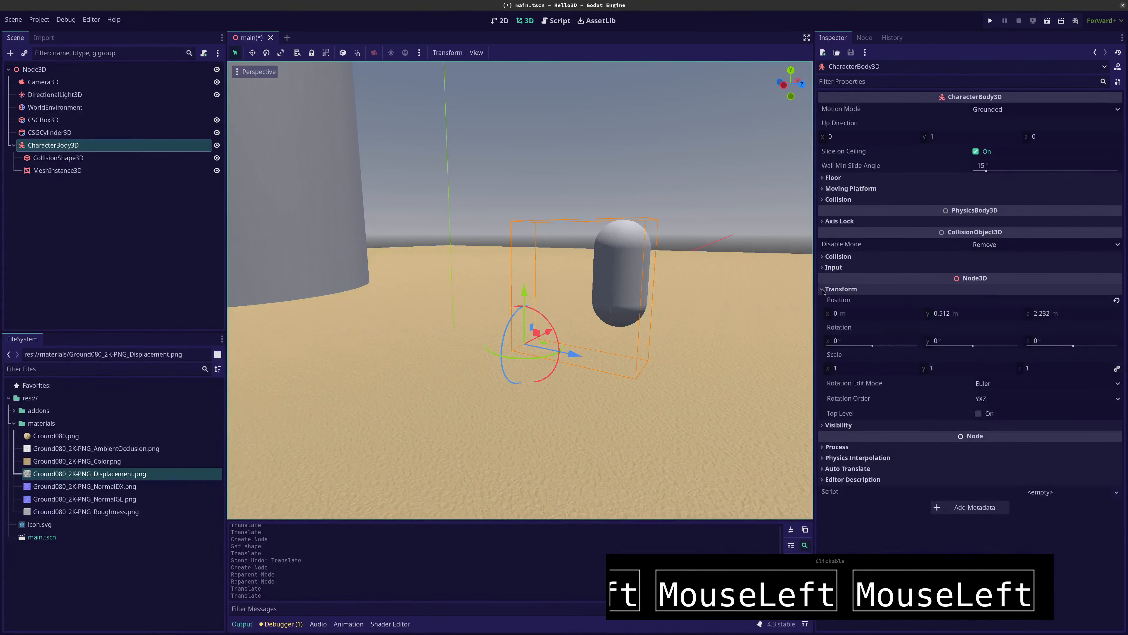
left_click(1117, 301)
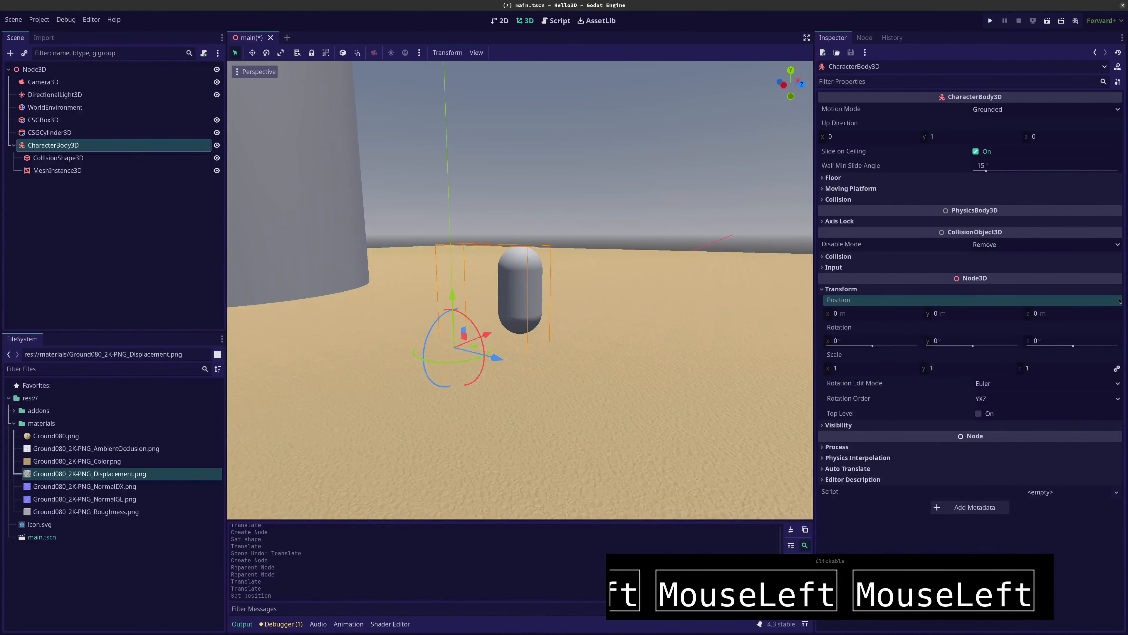
Reset the position of CollisionShape3D and MeshInstance3D together to 0, 0, 0
left_click(59, 158)
left_click(58, 170, "shift")
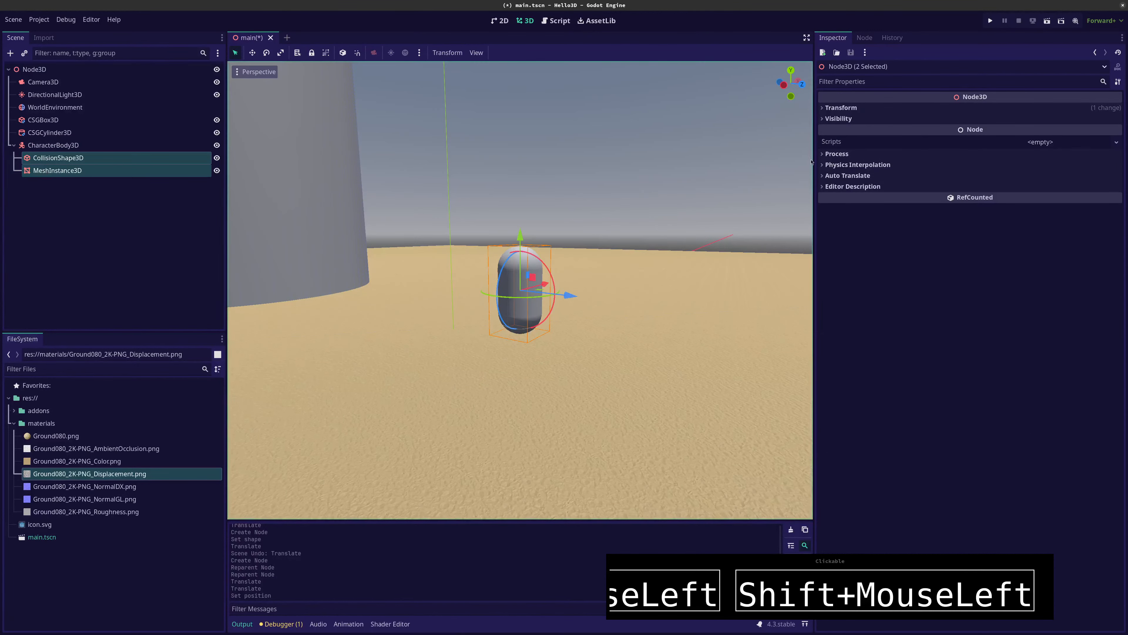
left_click(839, 108)
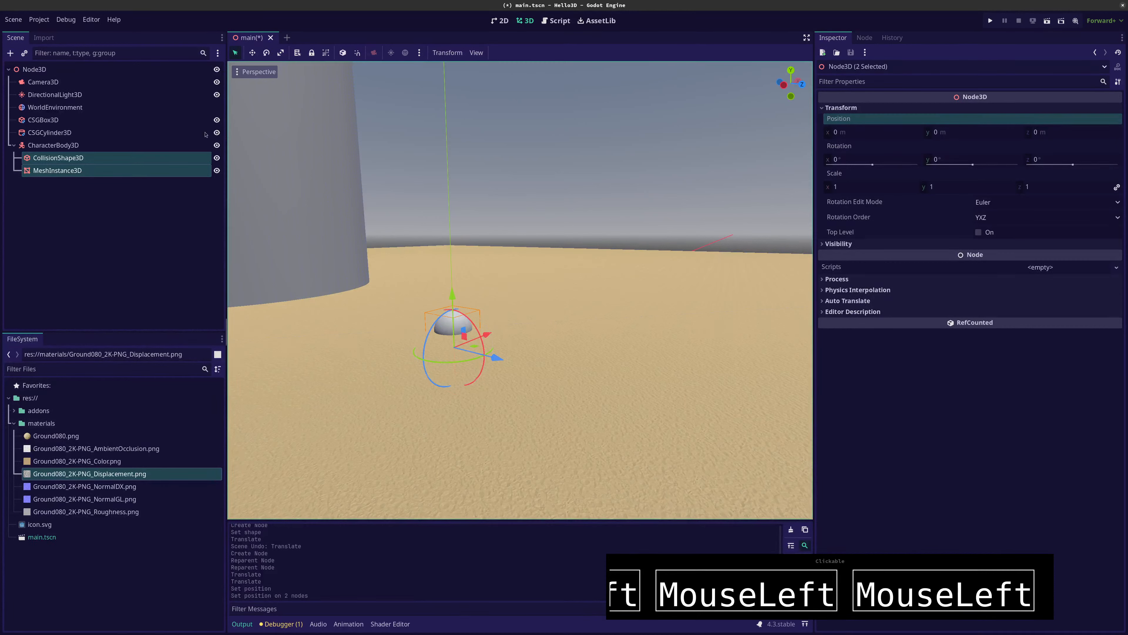
Move the CharacterBody3D with its children above the sand floor to about y 1.946 m and z 2.807 m
left_click(28, 148)
left_click_drag(452, 295, 451, 221)
left_click_drag(496, 281, 600, 289)
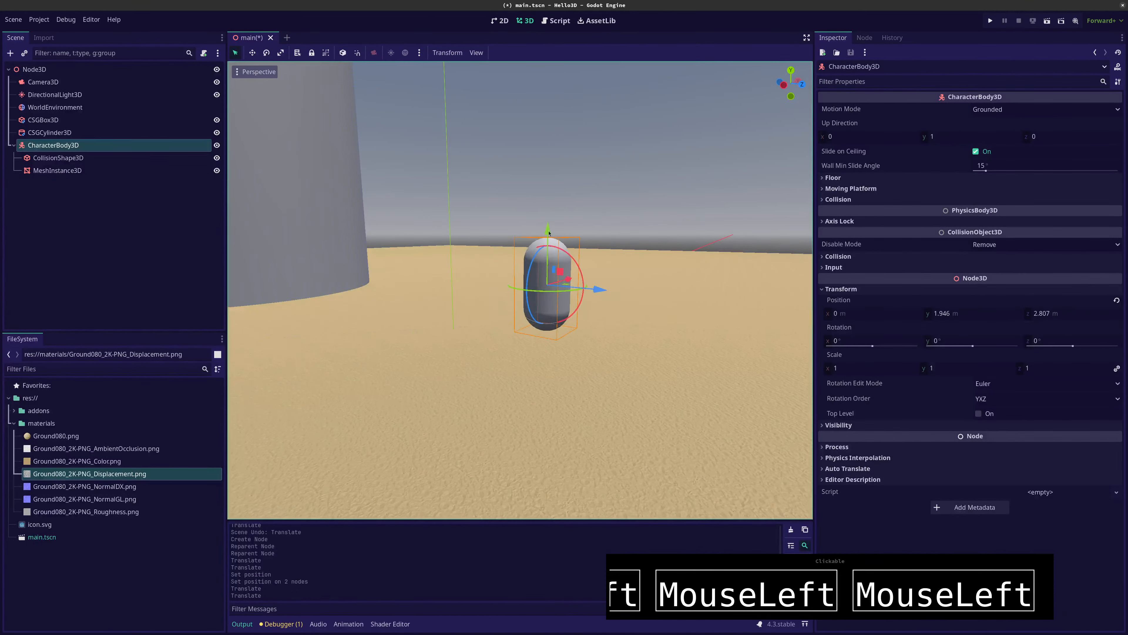
left_click(28, 203)
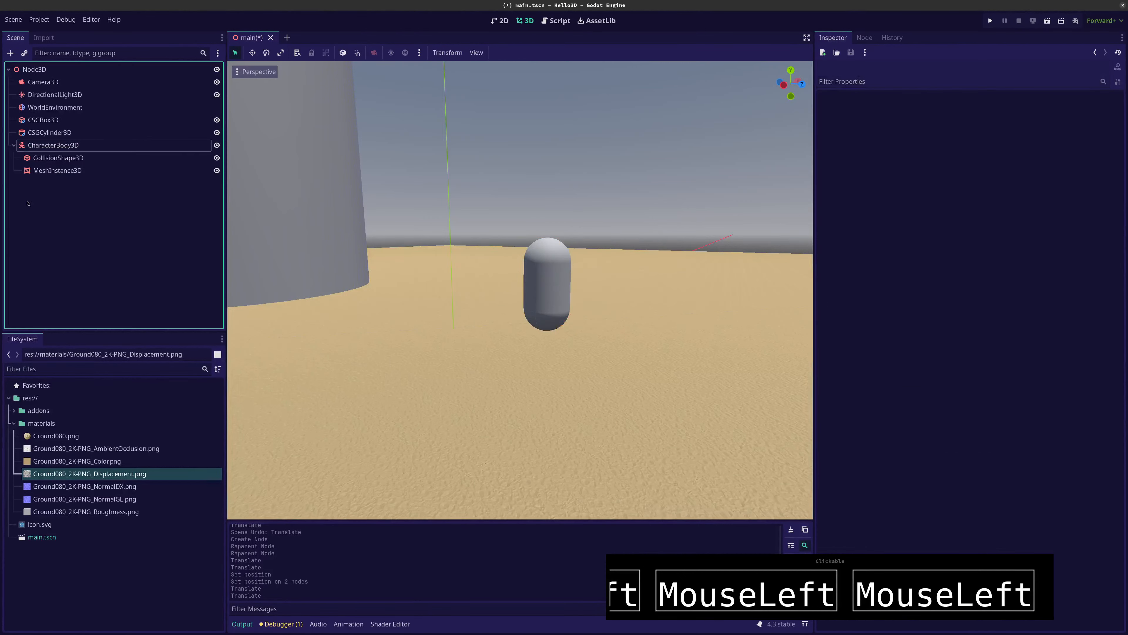
Attach a new GDScript character_body_3d.gd to the CharacterBody3D without using a template
left_click(51, 148)
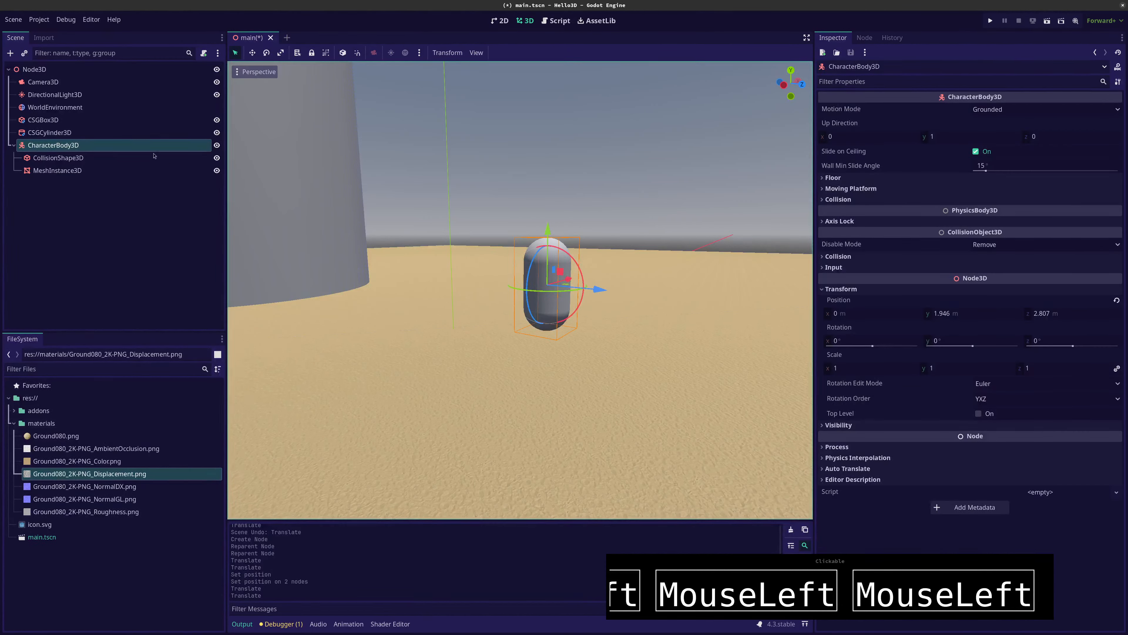
right_click(92, 148)
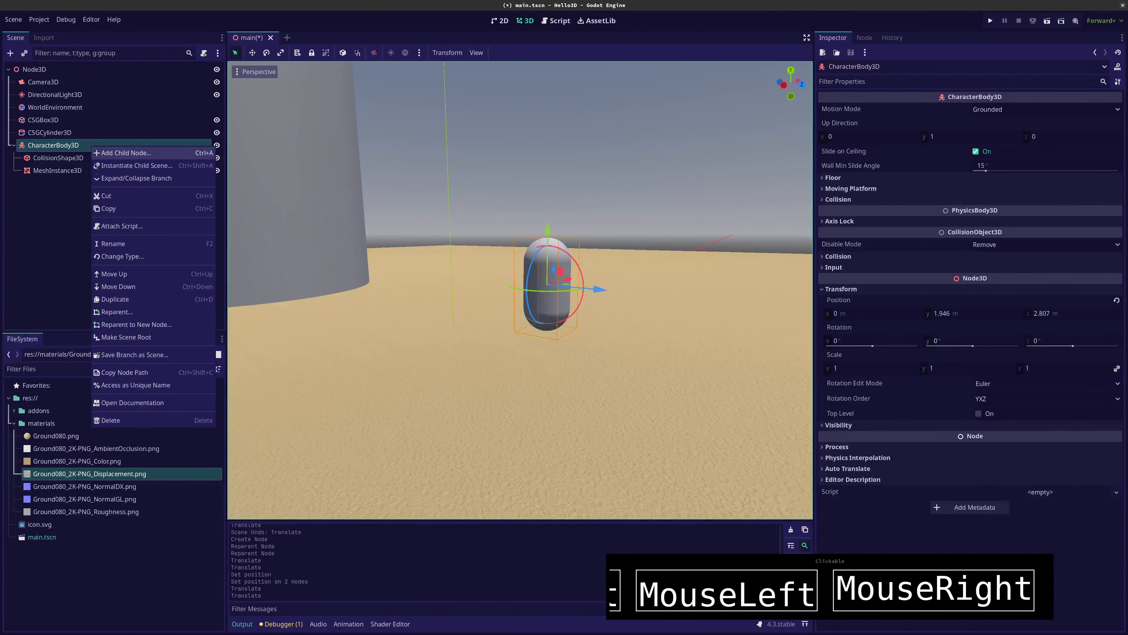
left_click(115, 227)
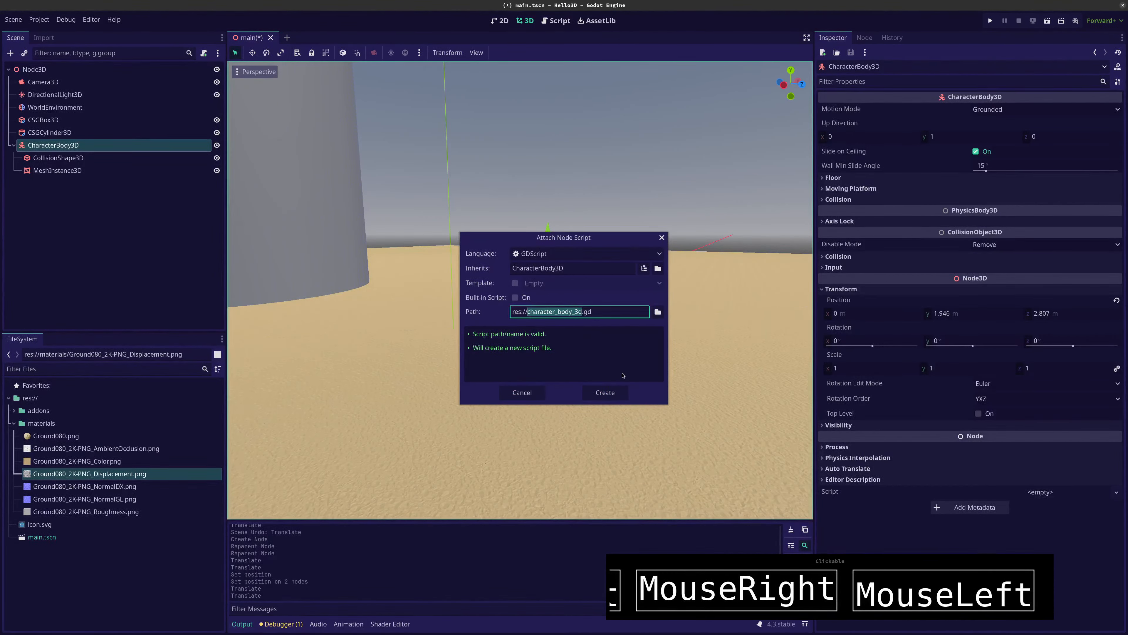
left_click(598, 393)
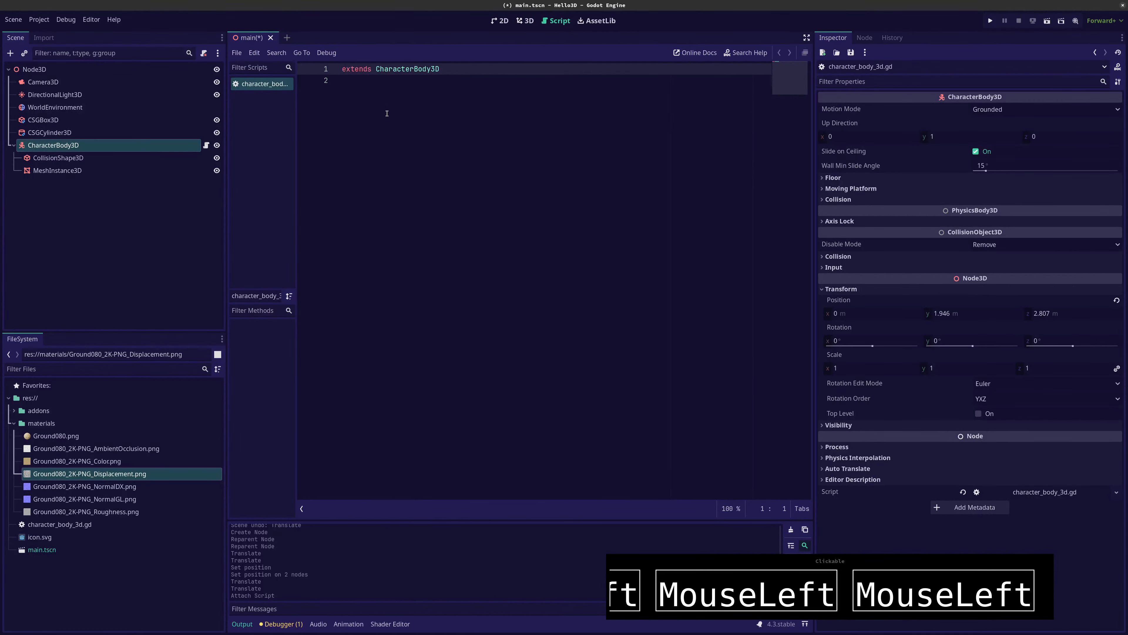
left_click(522, 197)
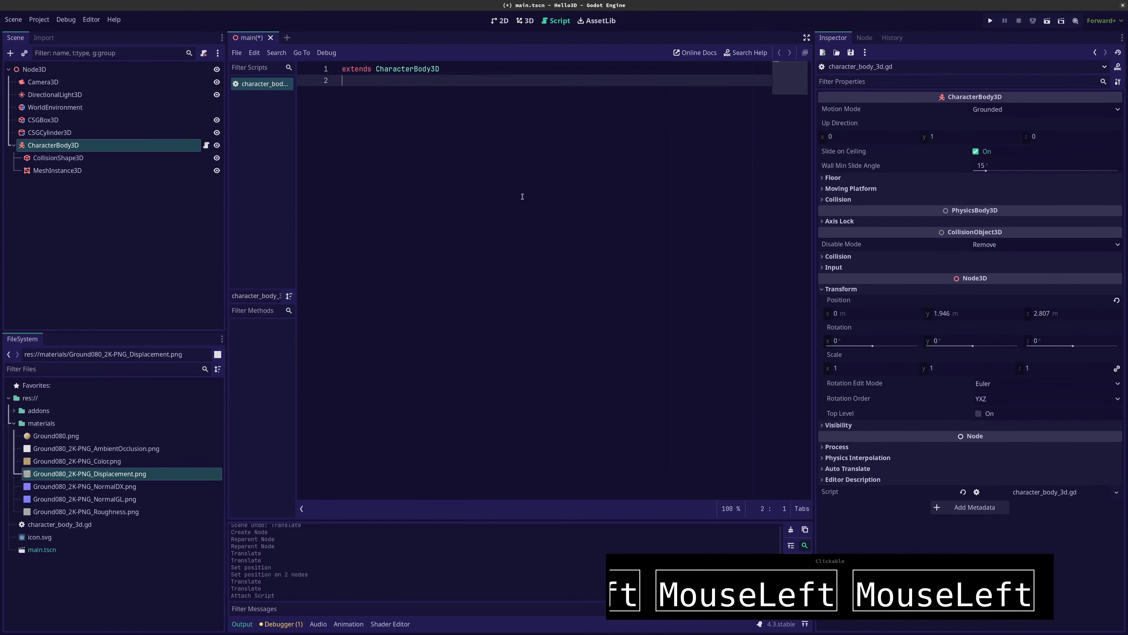
Detach the script from the CharacterBody3D and delete character_body_3d.gd from the project files
right_click(182, 142)
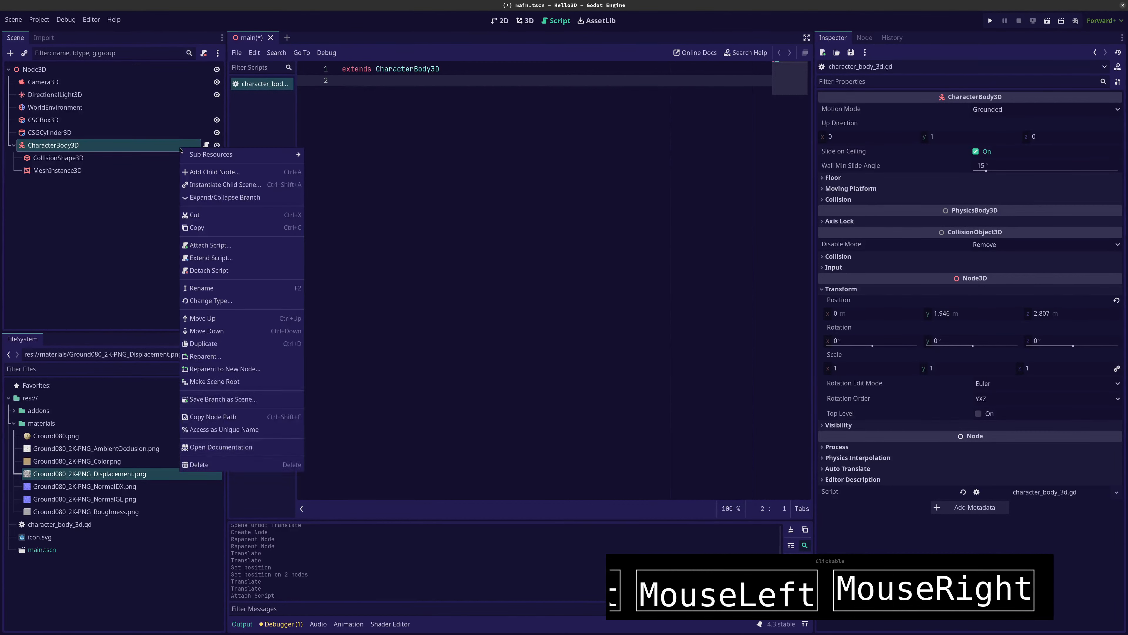
left_click(199, 270)
left_click(47, 524)
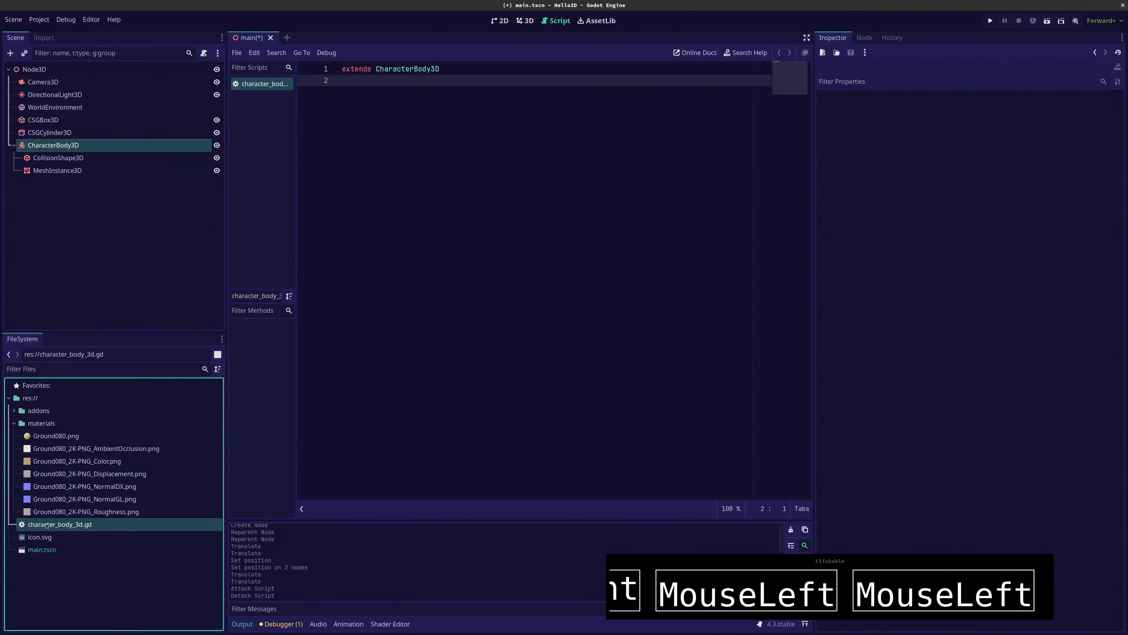
key("Delete")
key("Return")
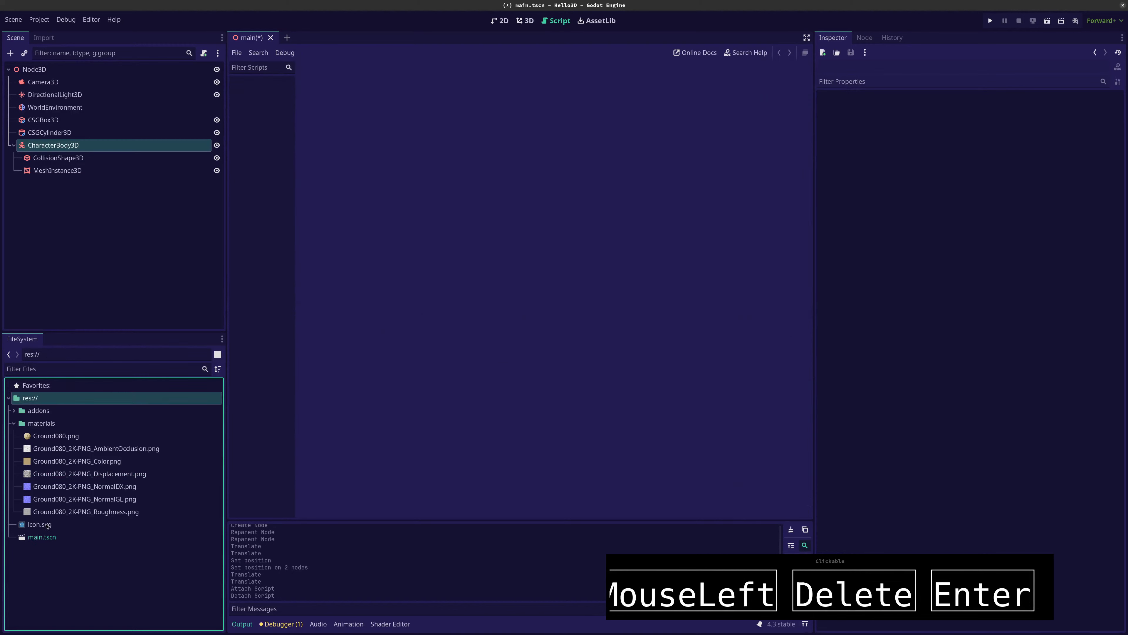
Attach a new script character_body_3d.gd to the CharacterBody3D using the Basic Movement template, and save the scene
right_click(84, 142)
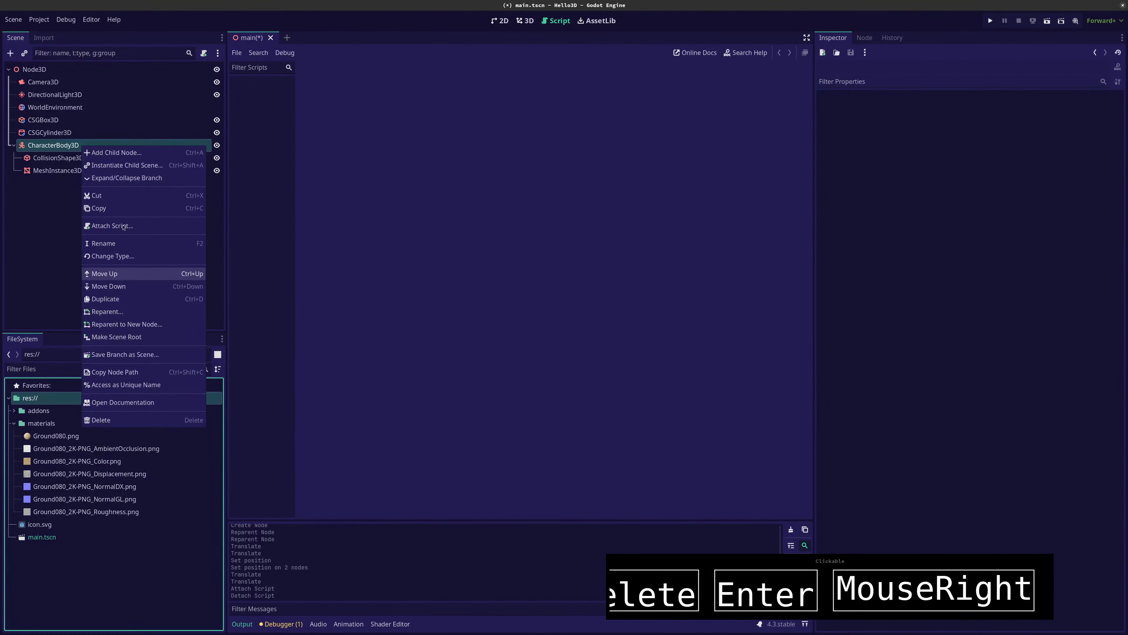
left_click(114, 226)
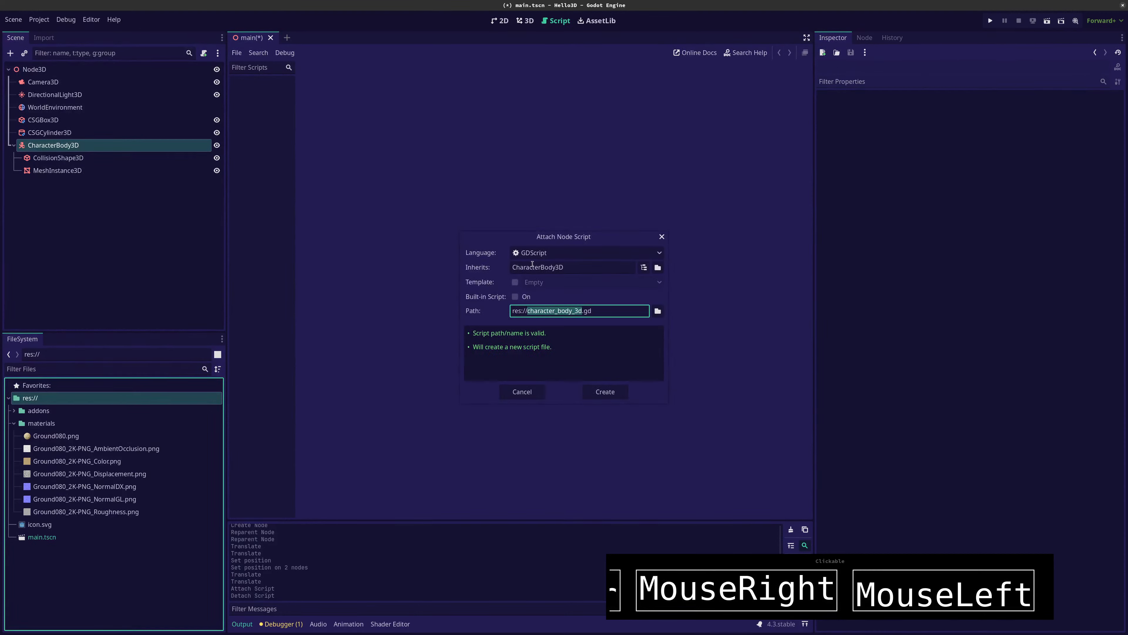
left_click(532, 266)
left_click(515, 282)
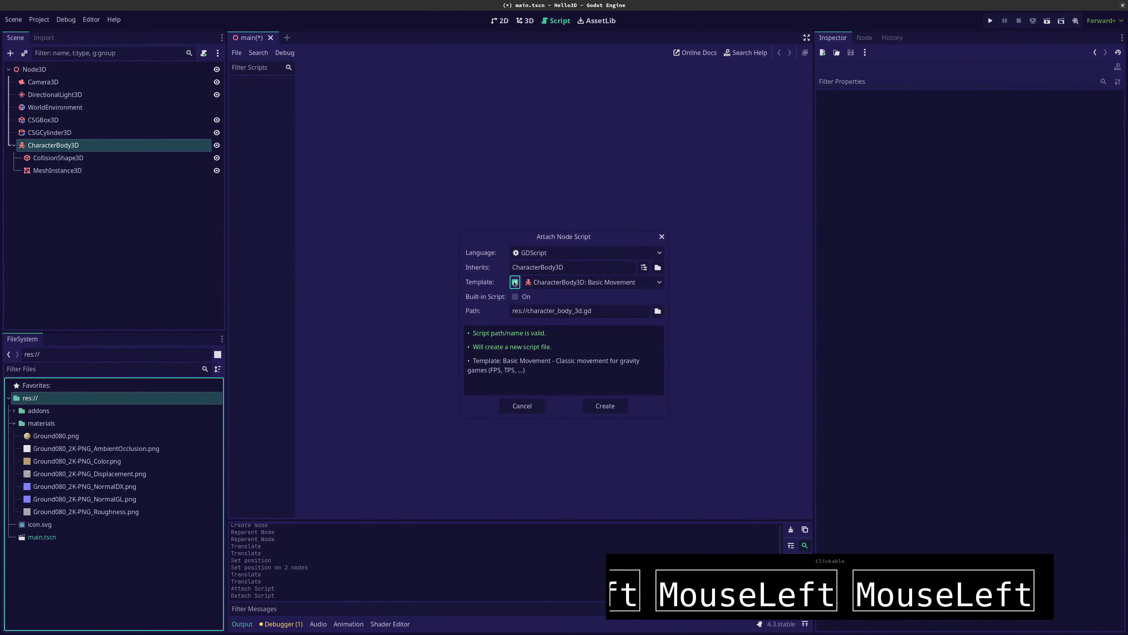
left_click(605, 405)
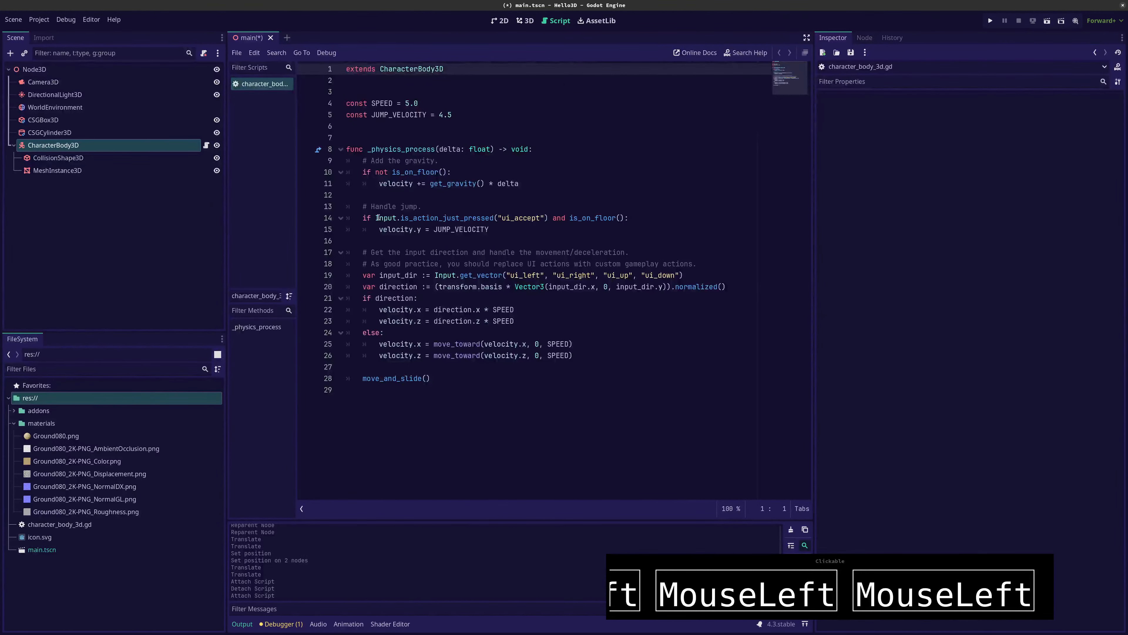
left_click_drag(516, 414, 471, 378)
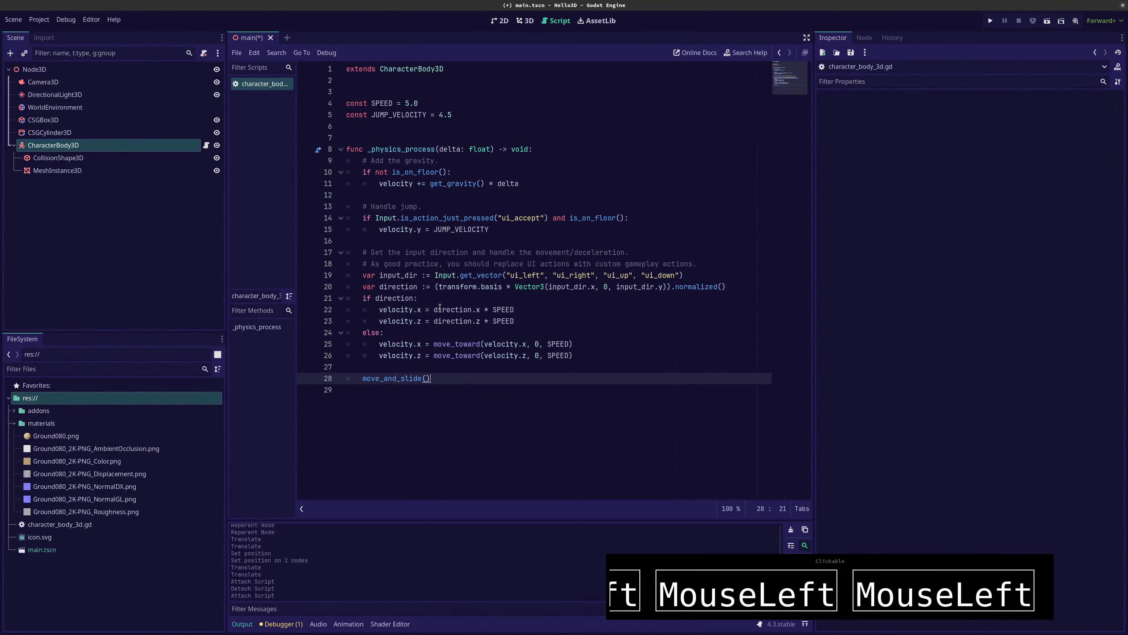
left_click(490, 421)
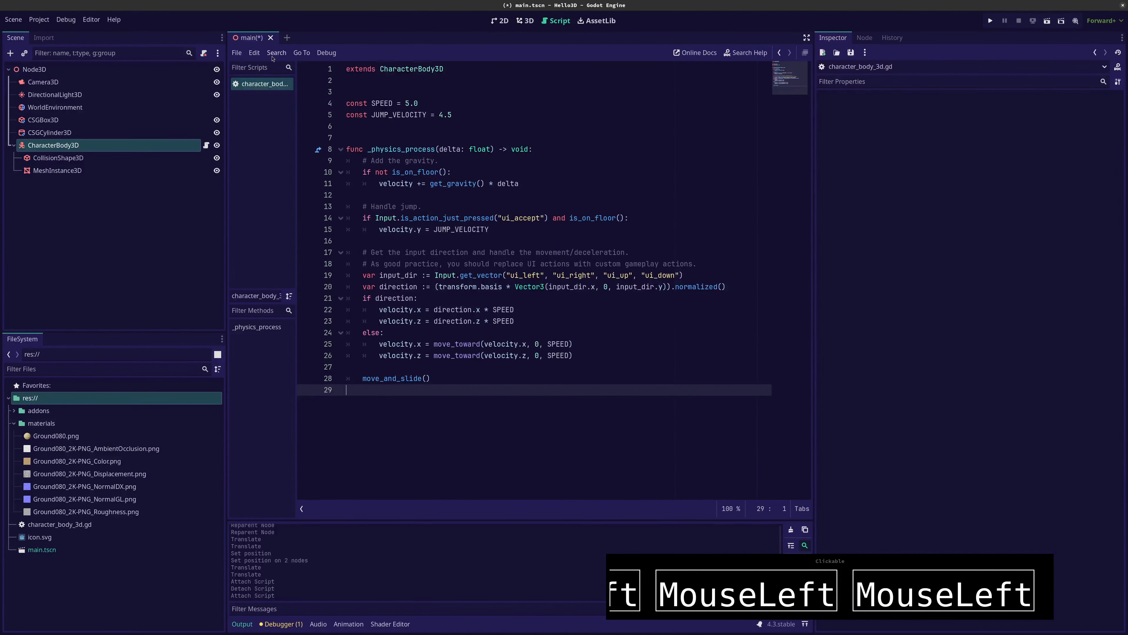
key("ctrl+s")
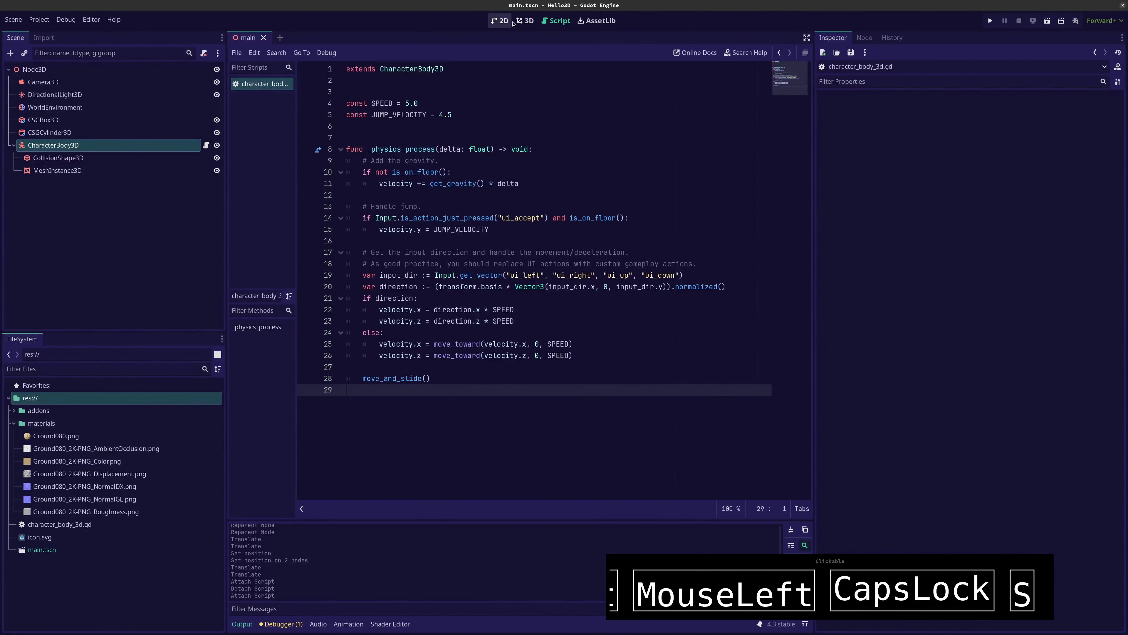
In the 3D view, move Camera3D close to the capsule and raise the CharacterBody3D to about y 5.948 m
left_click(524, 21)
scroll(468, 264, "down", 6)
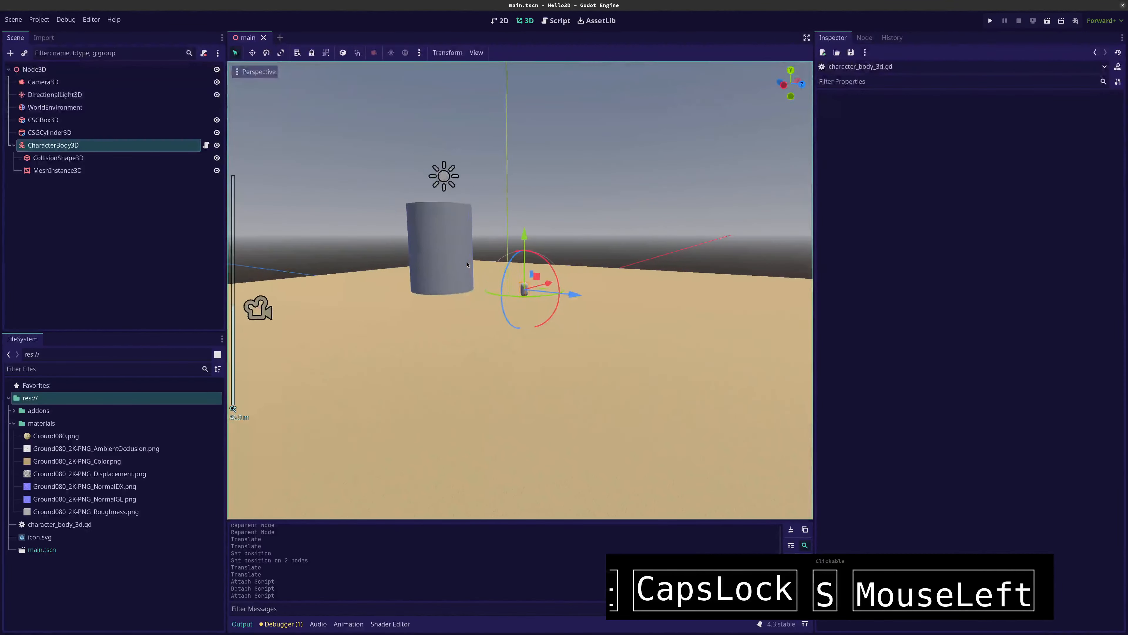
scroll(468, 265, "up", 5)
left_click(43, 82)
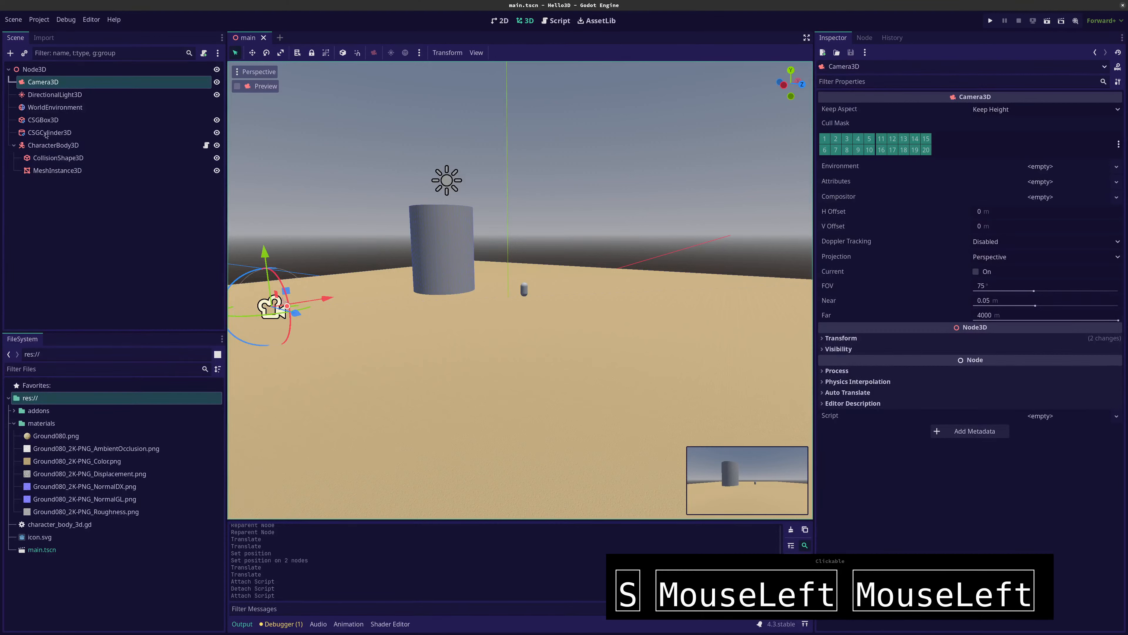
left_click_drag(296, 313, 521, 288)
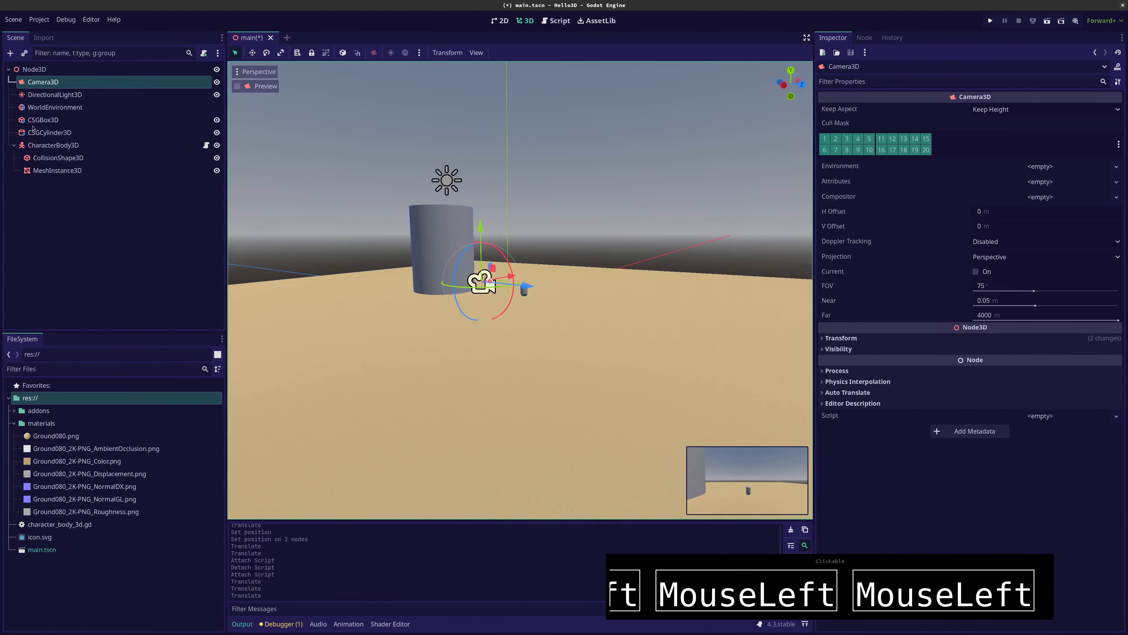
left_click(524, 290)
left_click_drag(524, 235, 525, 205)
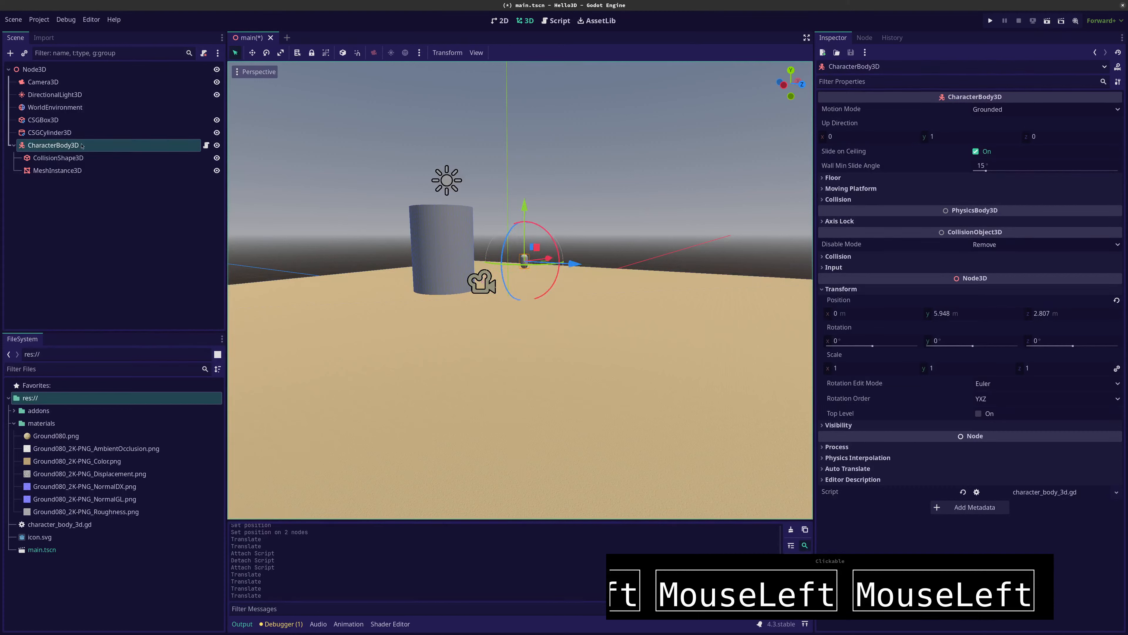
Enlarge the Camera3D preview, then run the project to watch the capsule fall and close the game window
left_click(41, 83)
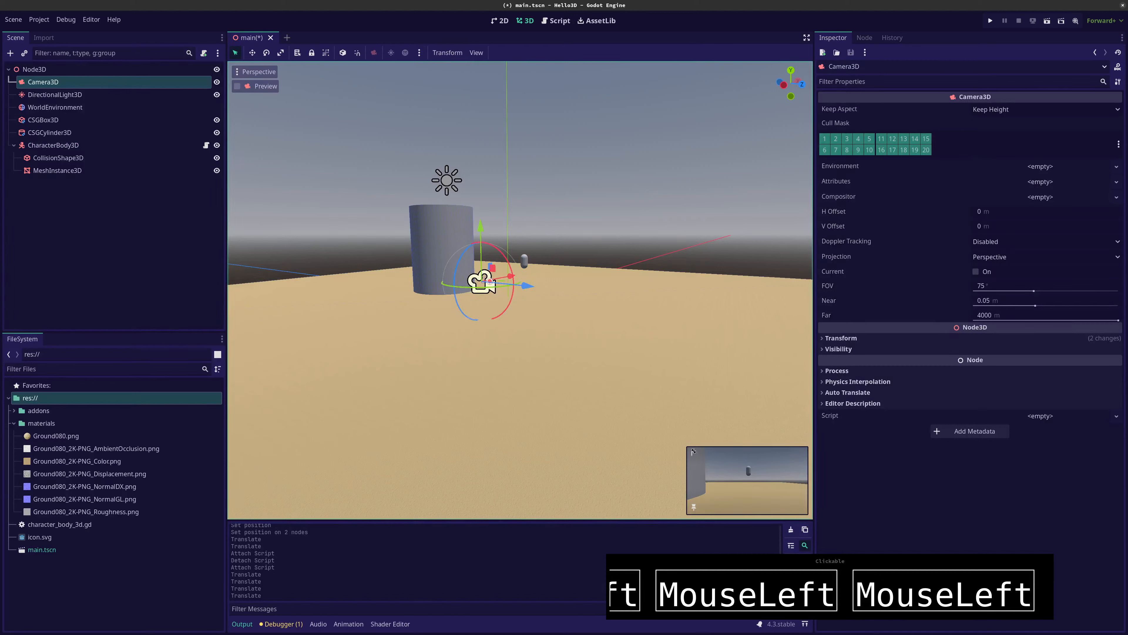
left_click_drag(694, 450, 552, 395)
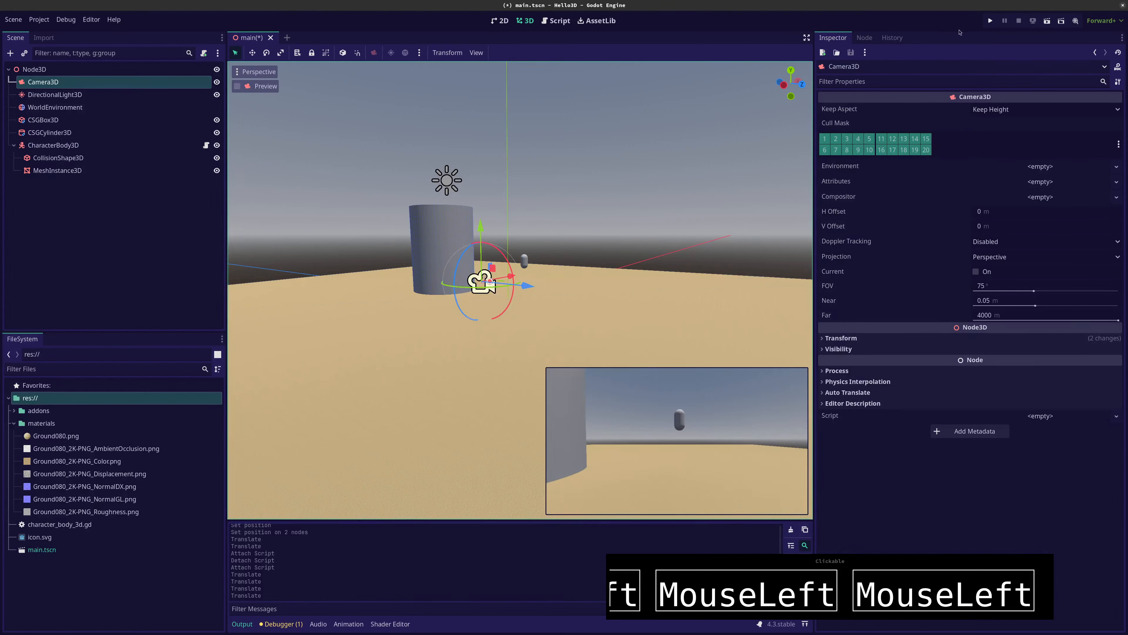
left_click(991, 20)
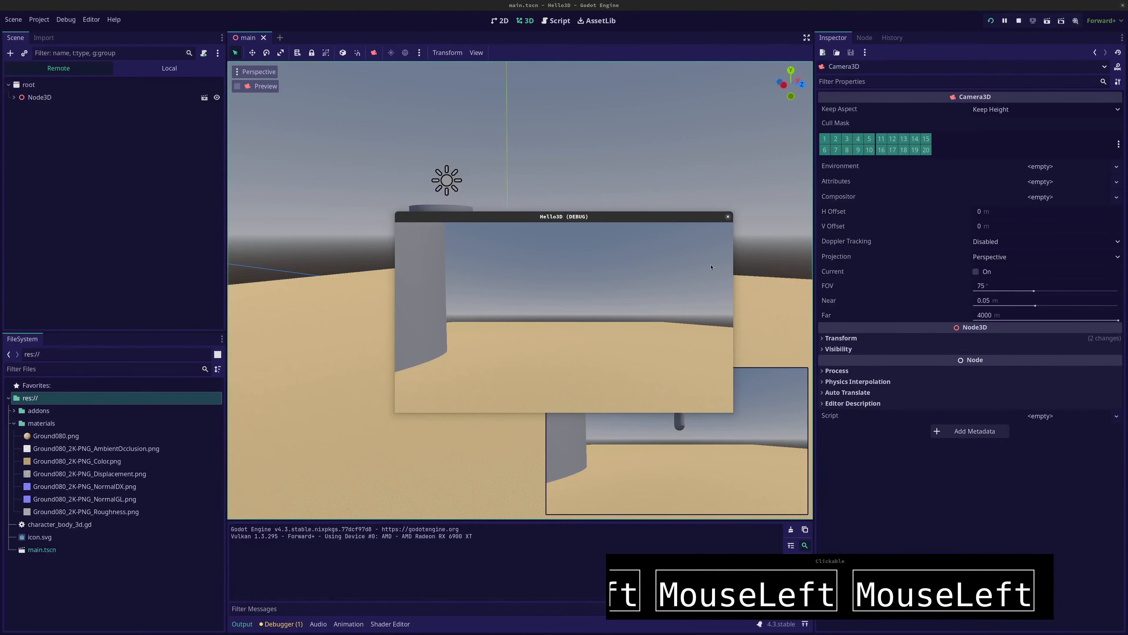
left_click(728, 217)
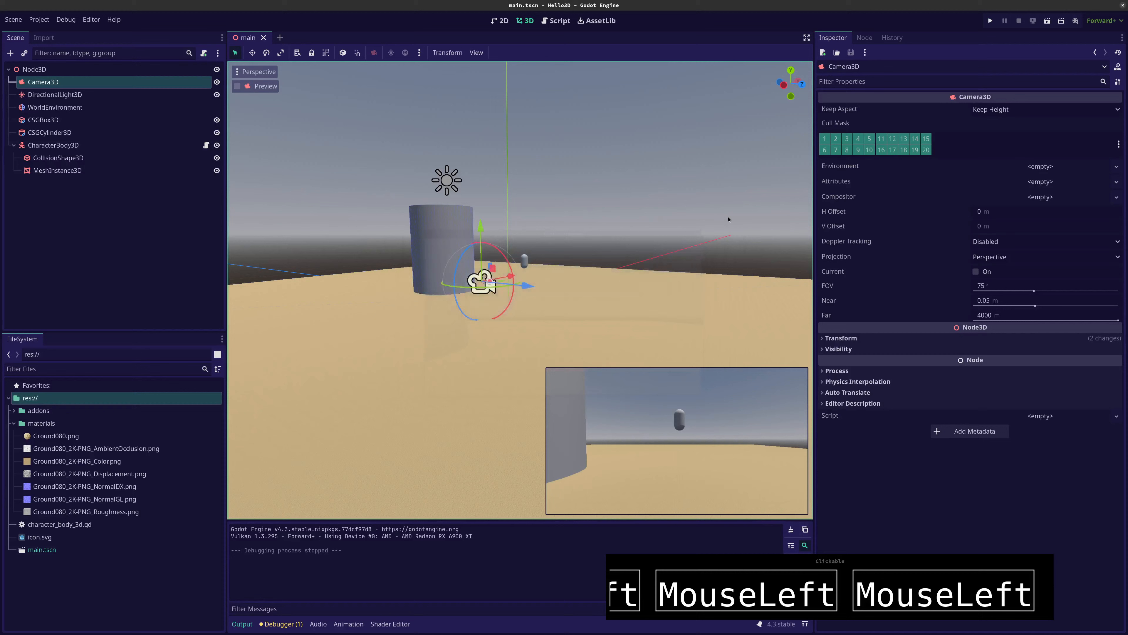
Collapse the material properties of the CSGBox3D floor and enable Use Collision on it
left_click(33, 122)
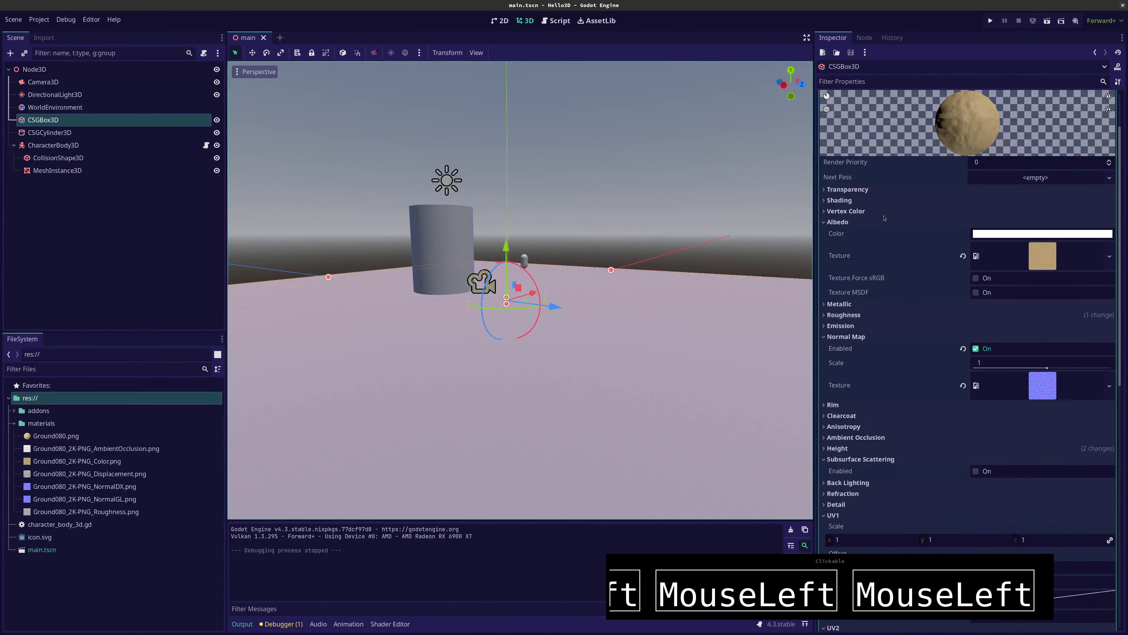
left_click(45, 132)
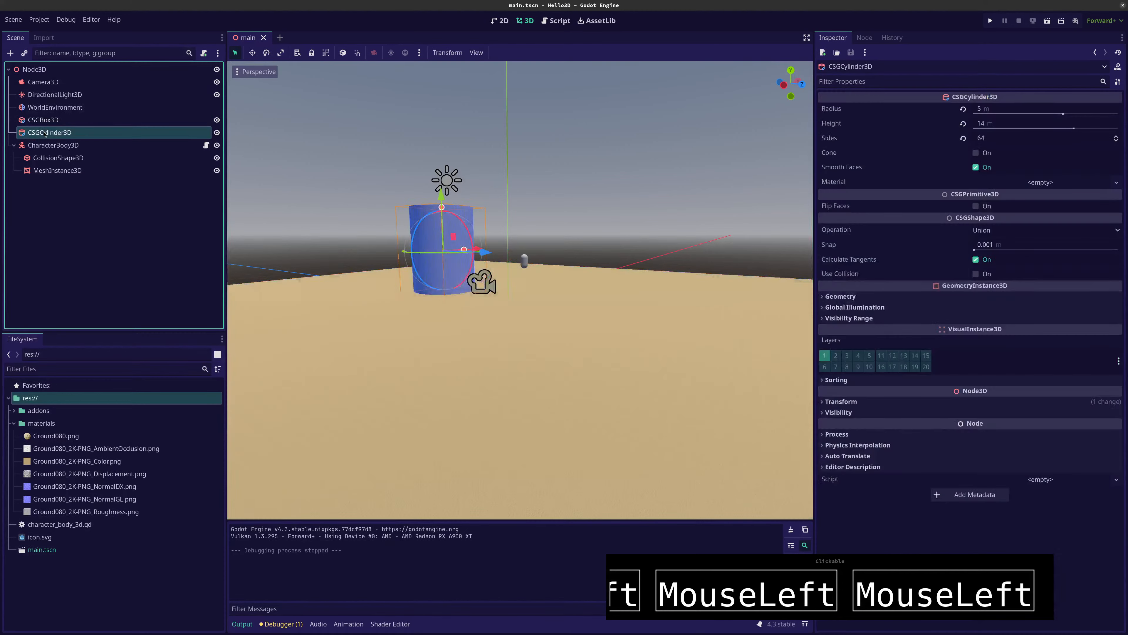
left_click(48, 122)
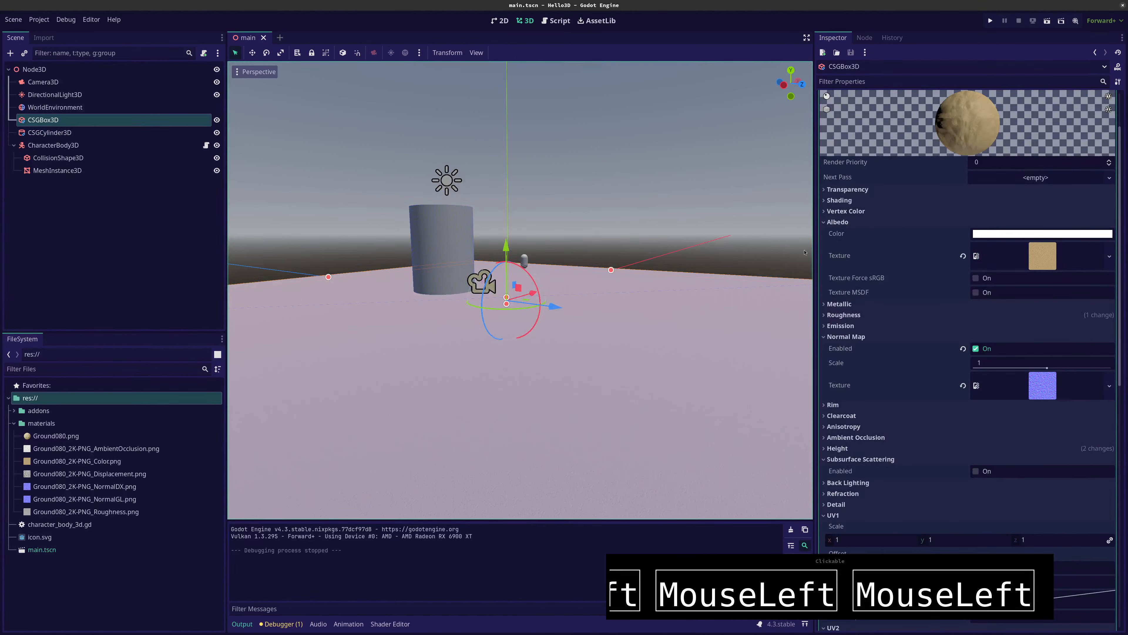
scroll(876, 167, "up", 2)
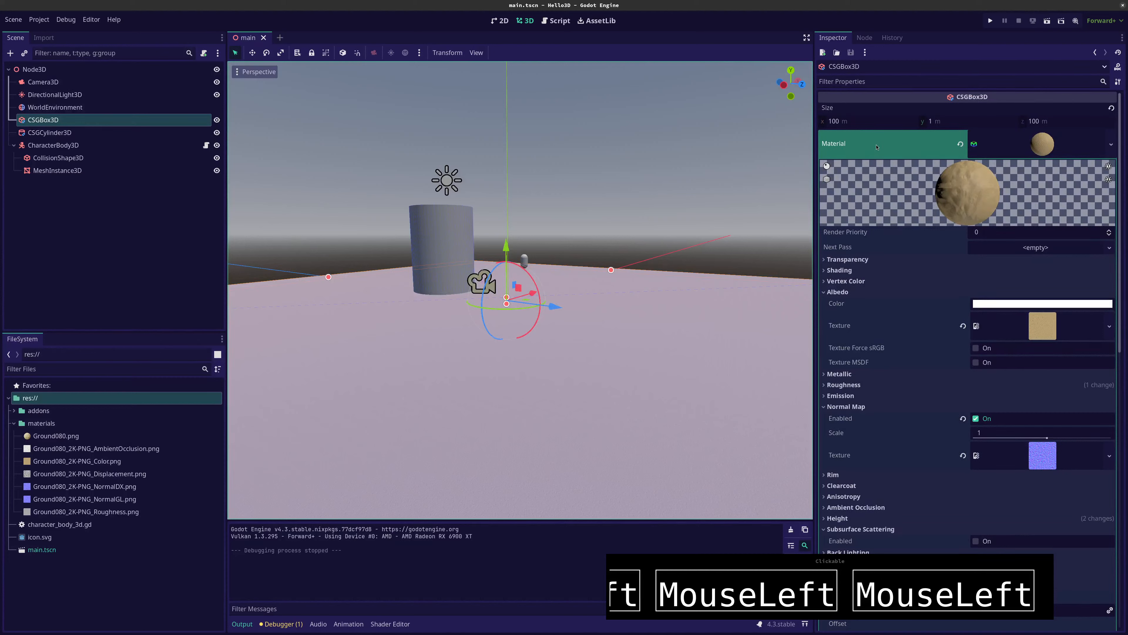
left_click(1032, 148)
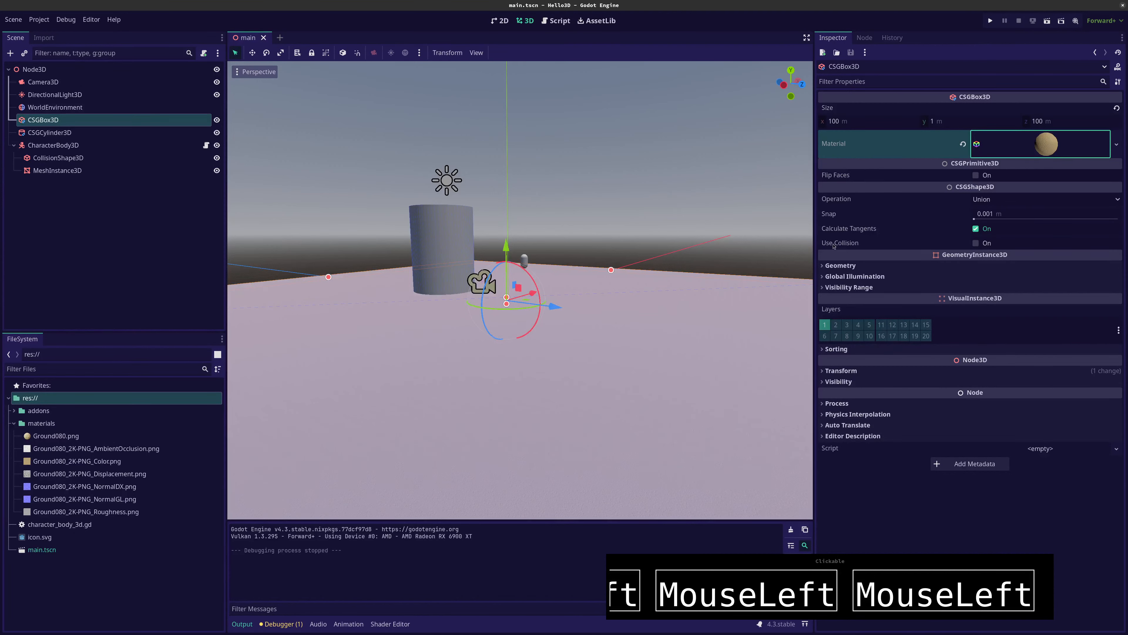
left_click(979, 244)
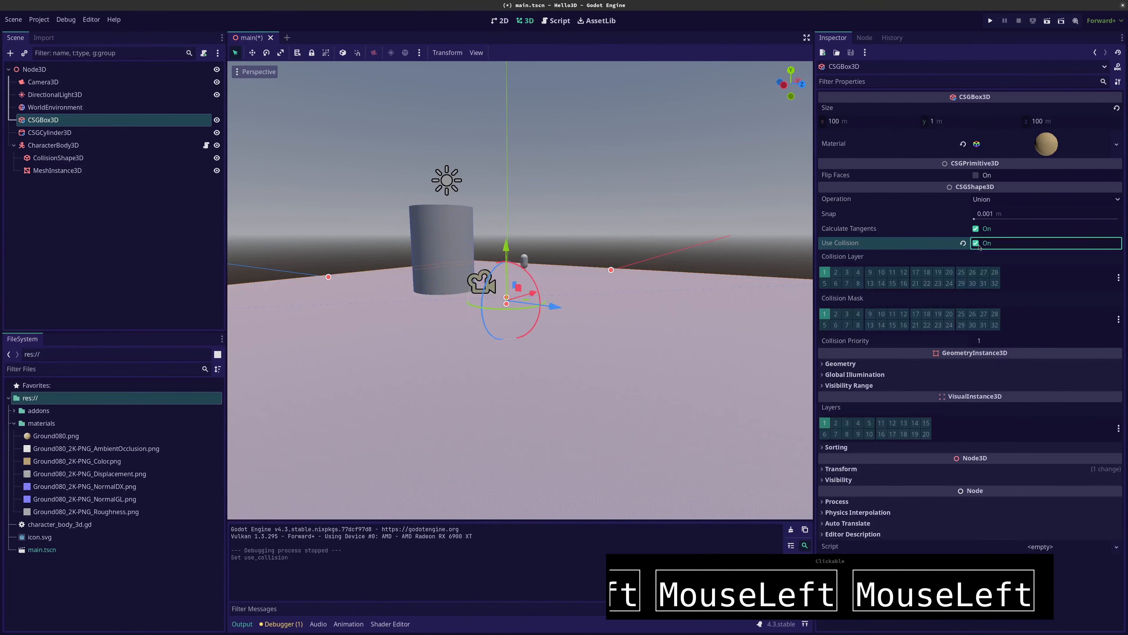
Enable Use Collision on the CSGCylinder3D and check the setting on both CSG nodes
left_click(64, 132)
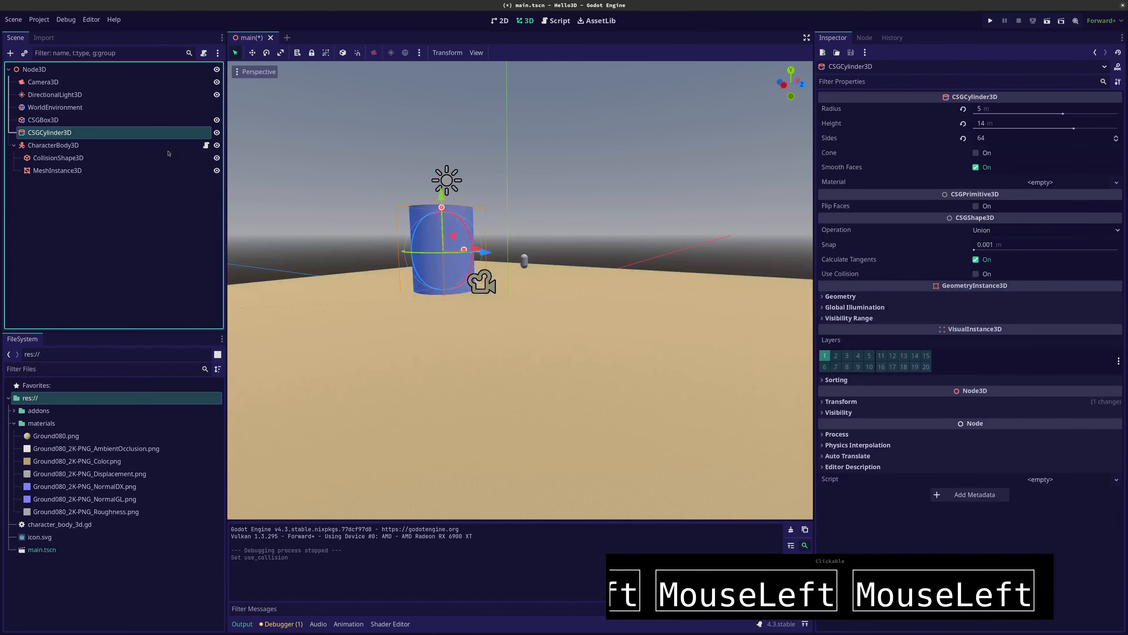
left_click(975, 274)
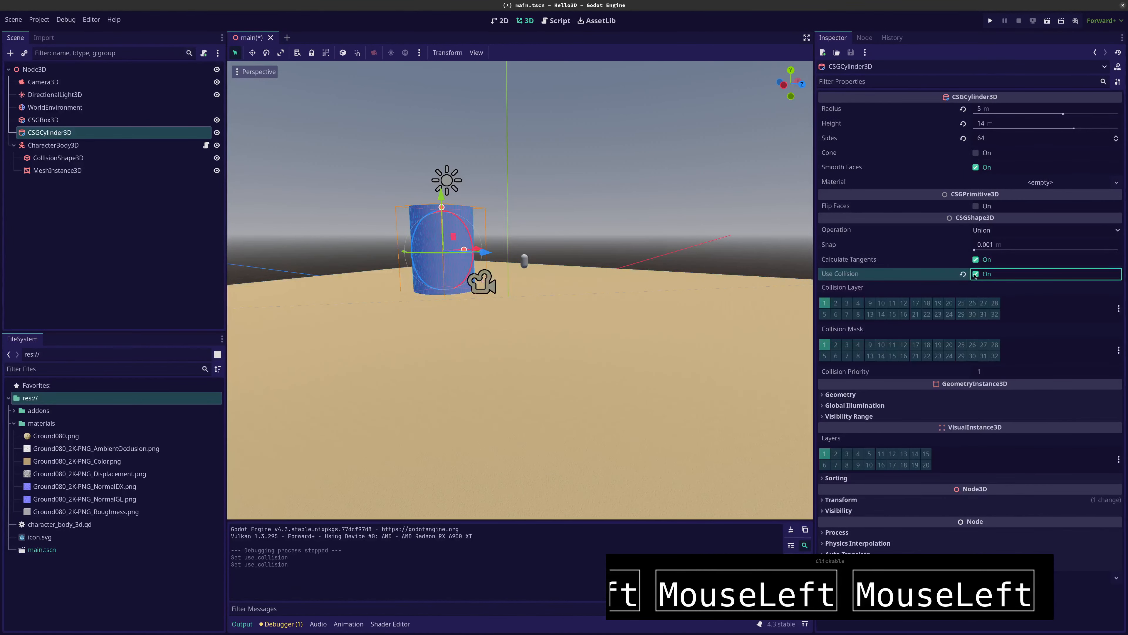
left_click(31, 120)
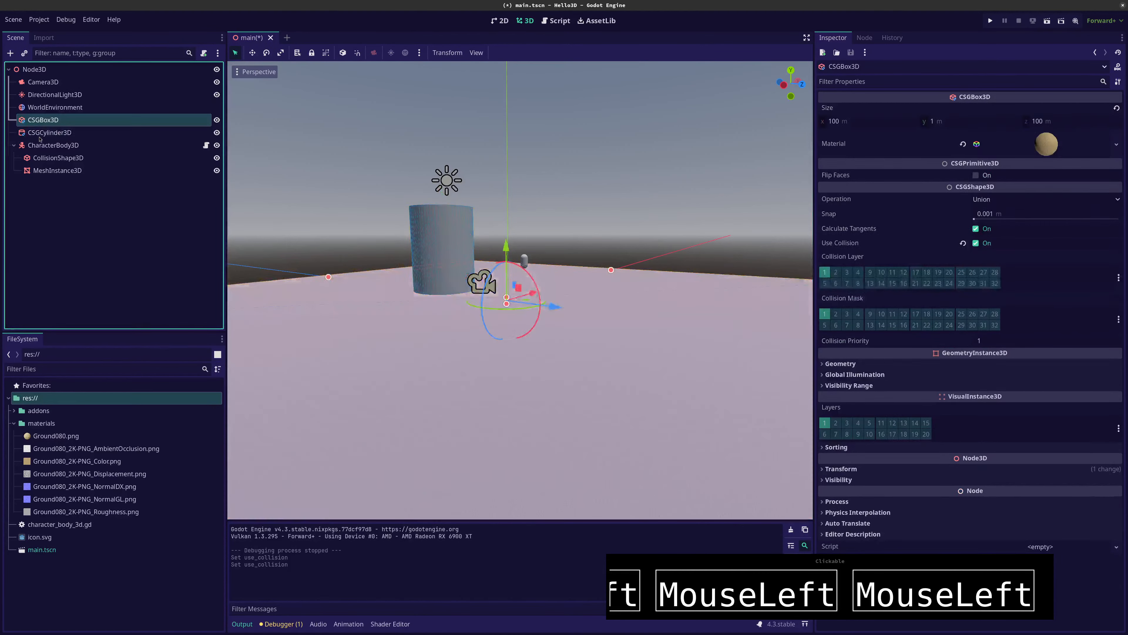
left_click(39, 133)
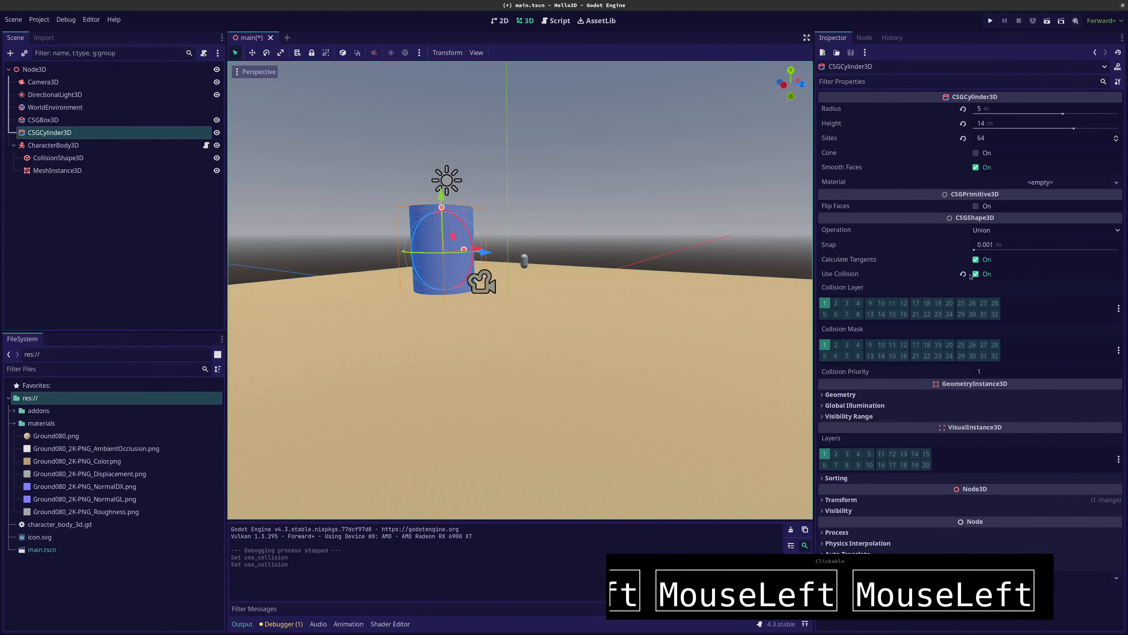
Recheck the collision settings of both CSG nodes, run the project to move the capsule around the floor and cylinder, and stop the game
left_click(61, 126)
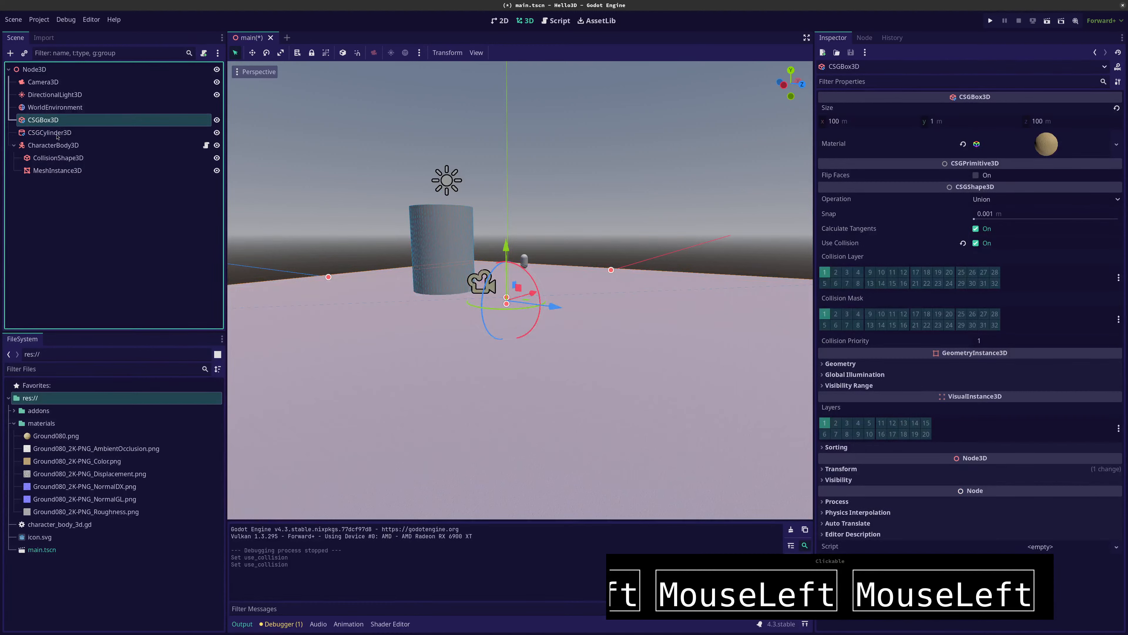
left_click(61, 134)
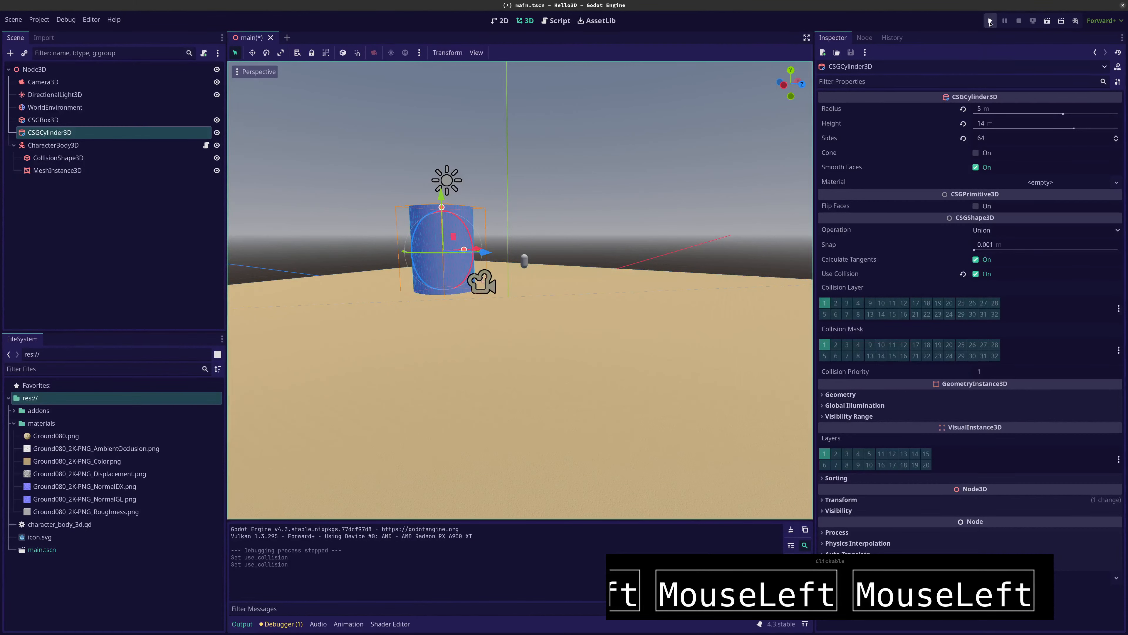
left_click(990, 21)
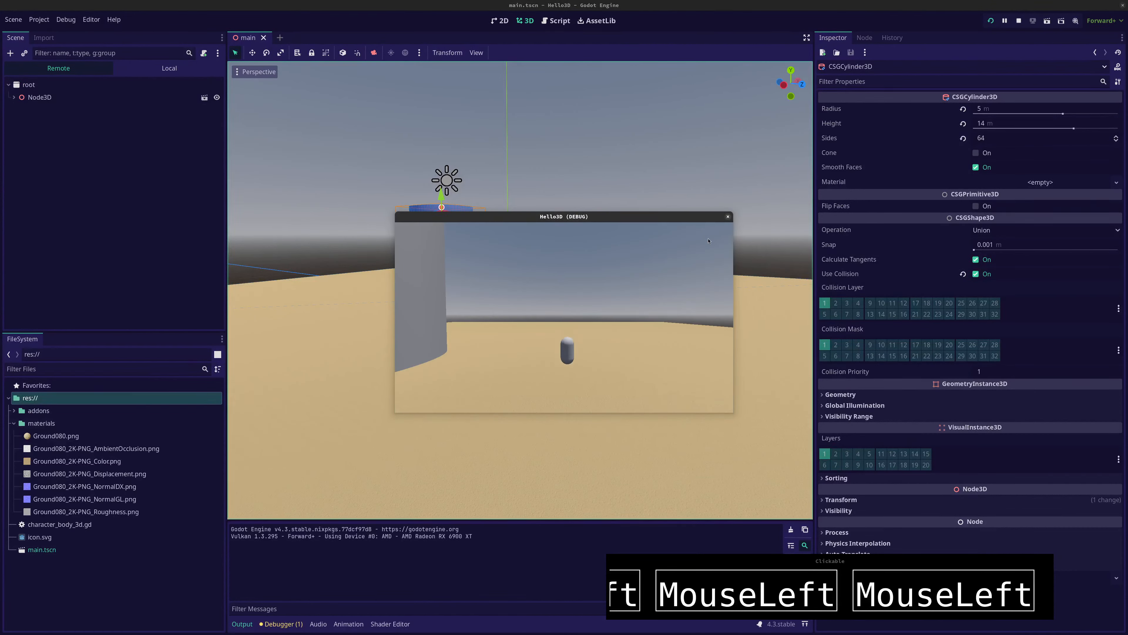
key("Left")
key("Up")
key("Right")
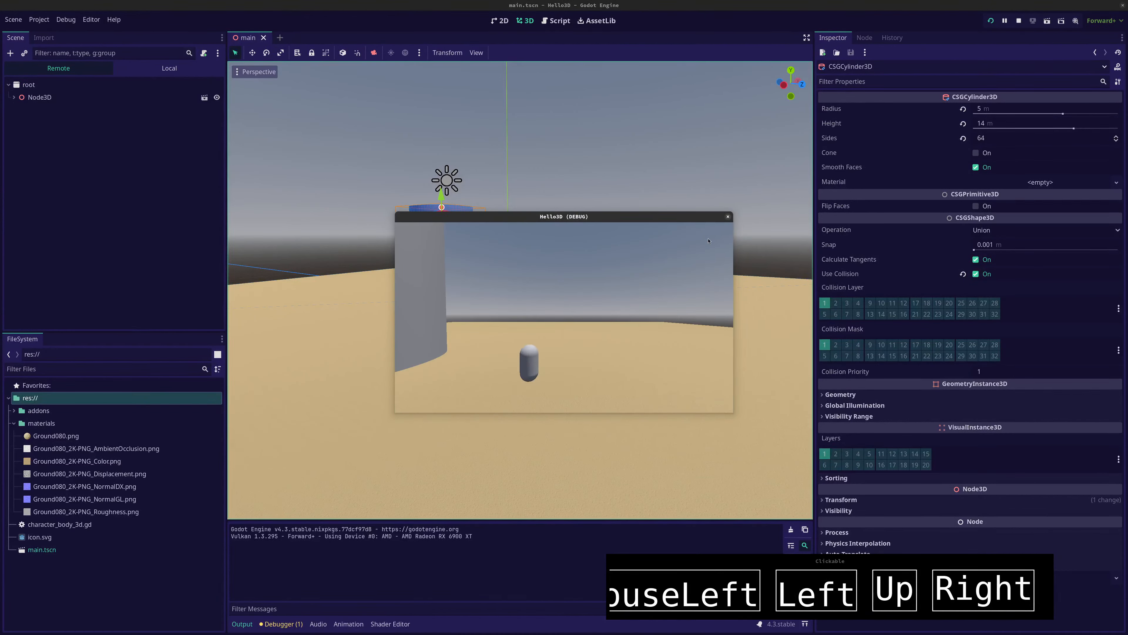
key("Down")
key("Right")
key("Down")
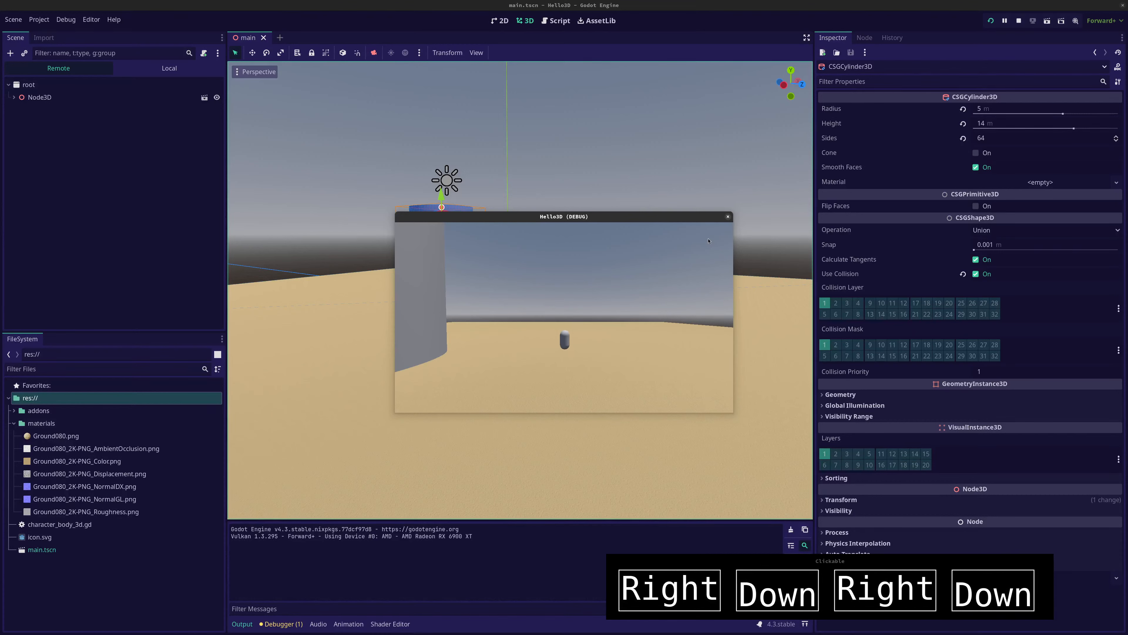
key("Left")
key("Up")
key("Left")
key("Up")
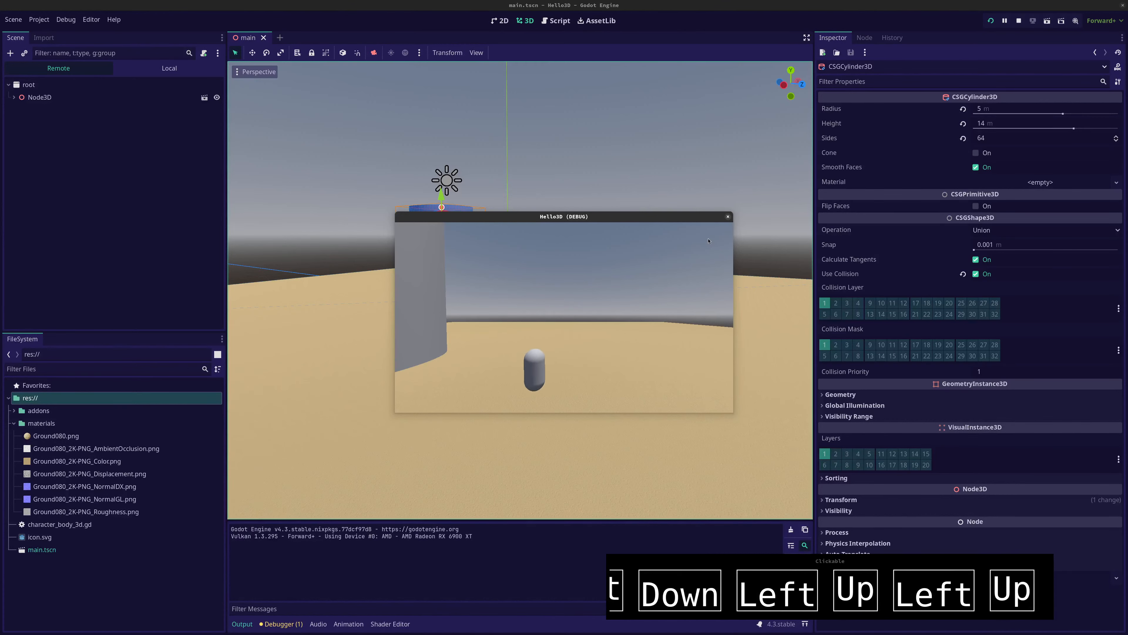
key("Down")
key("Up")
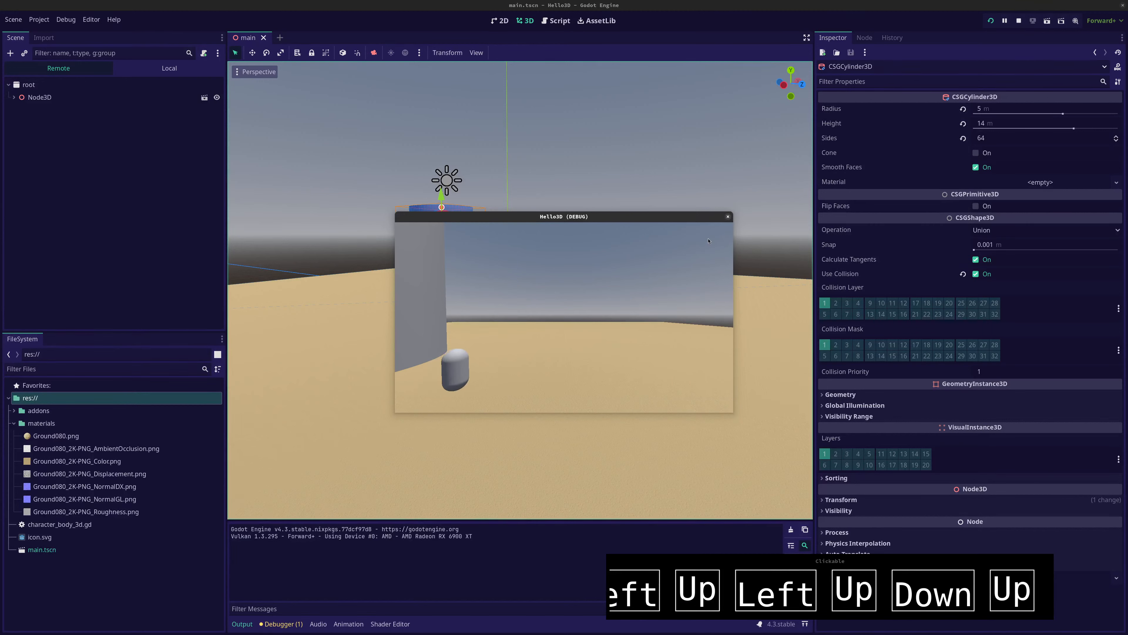
key("Right")
key("Left")
key("Right")
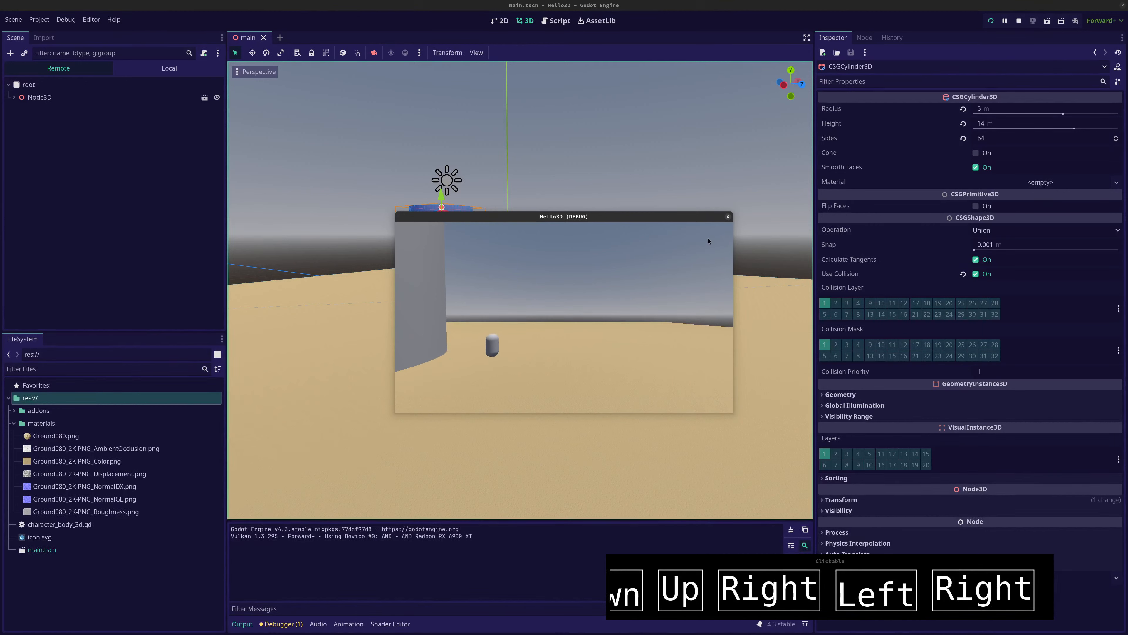
key("Down")
key("Up")
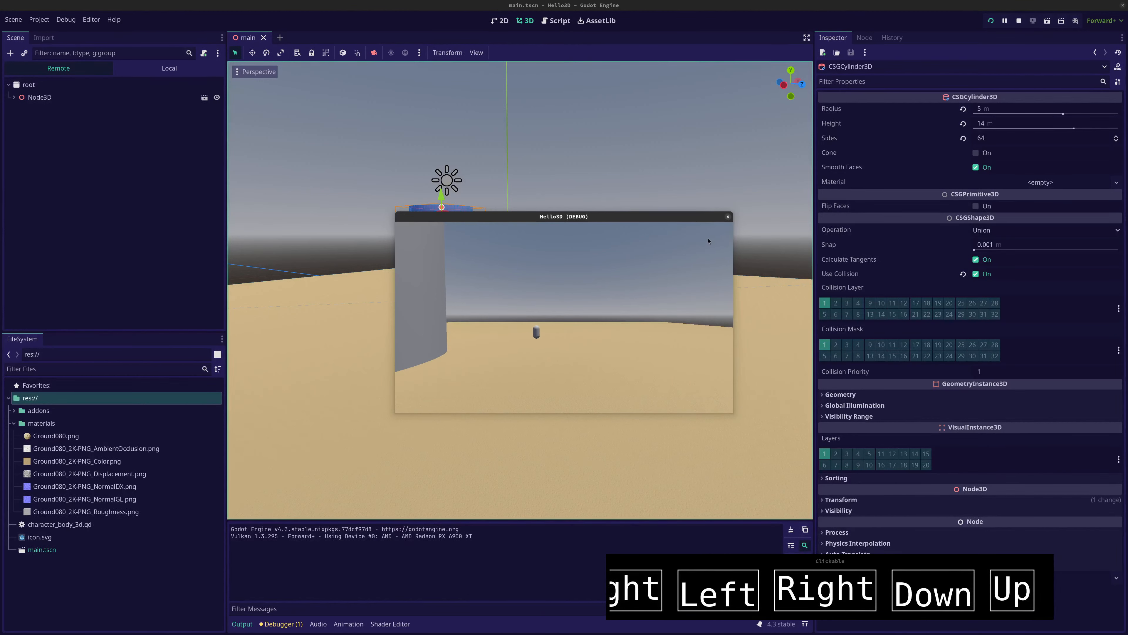
key("Left")
key("Down")
key("Up")
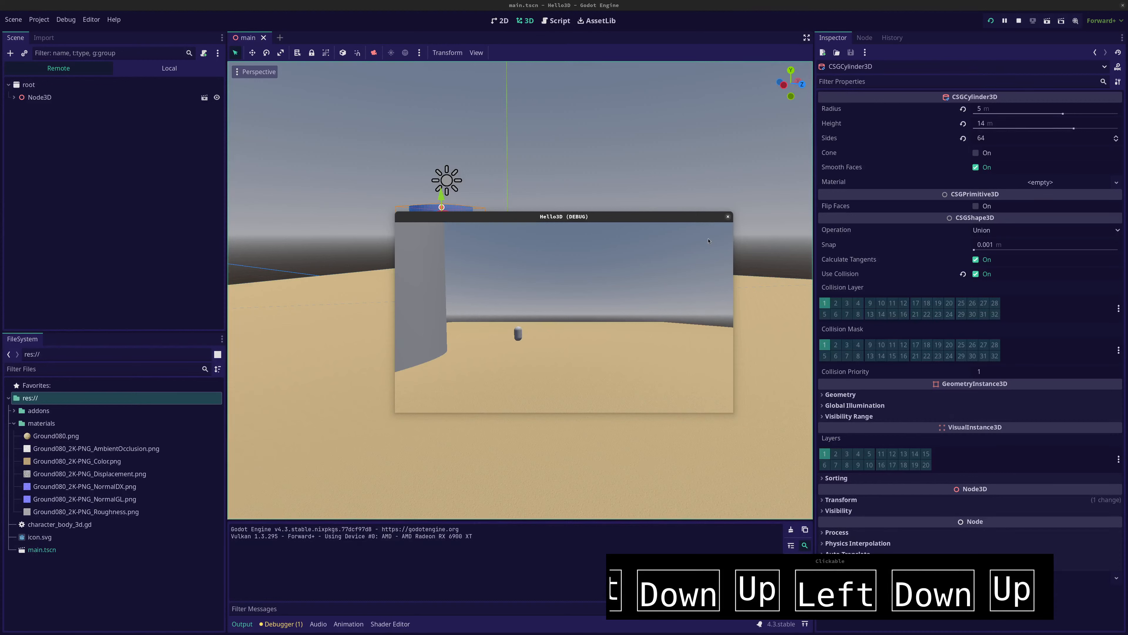
key("Down")
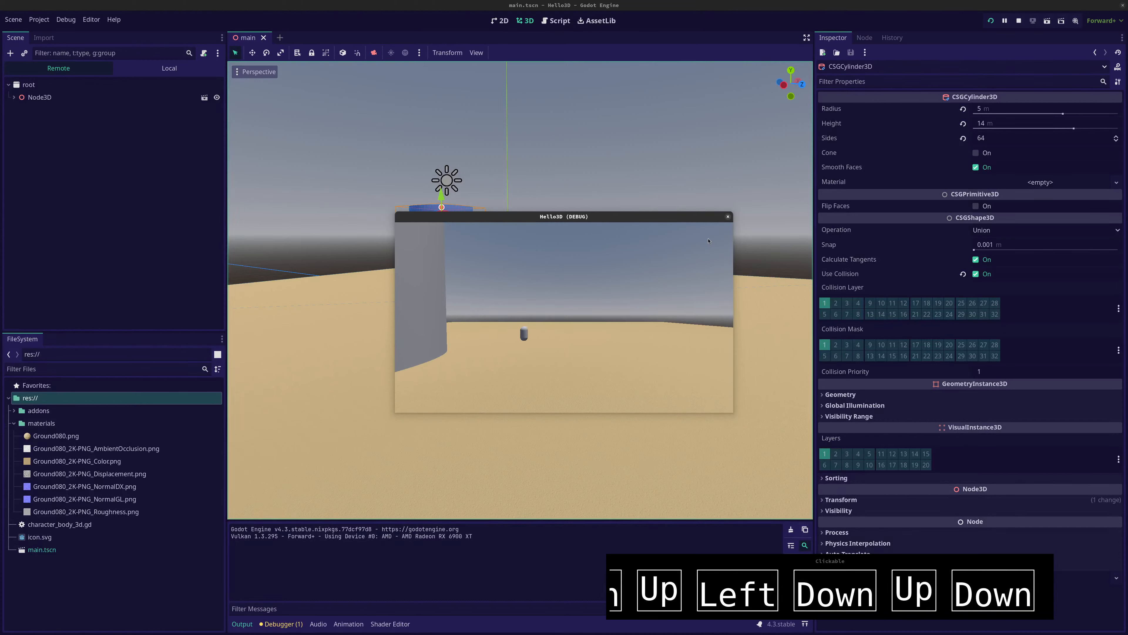
key("Up")
key("Left")
key("Left")
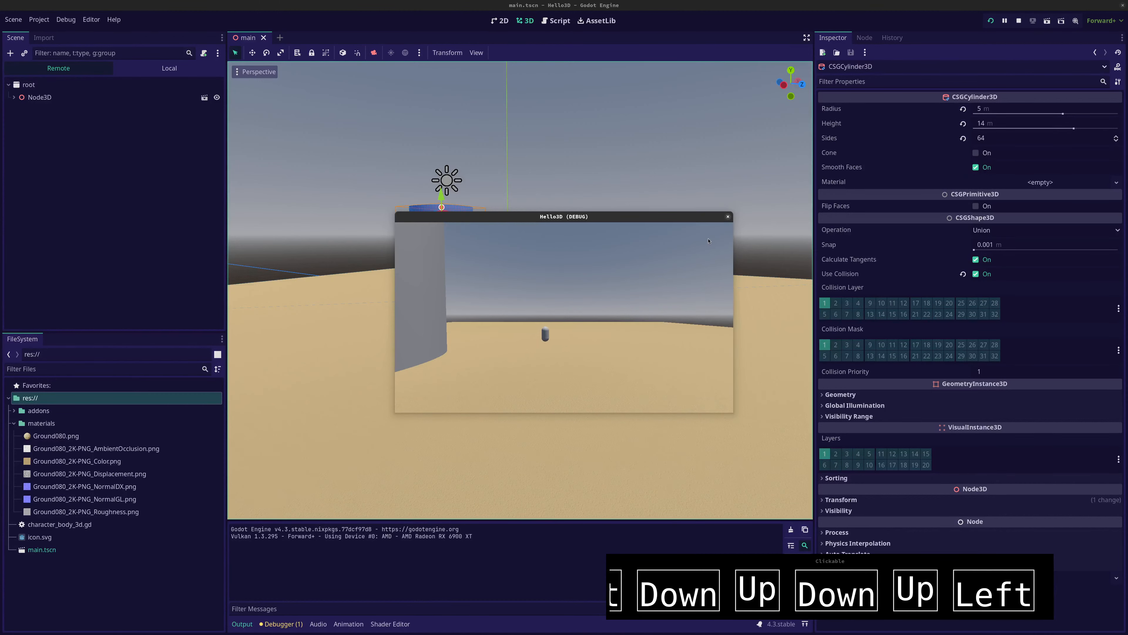
key("Right")
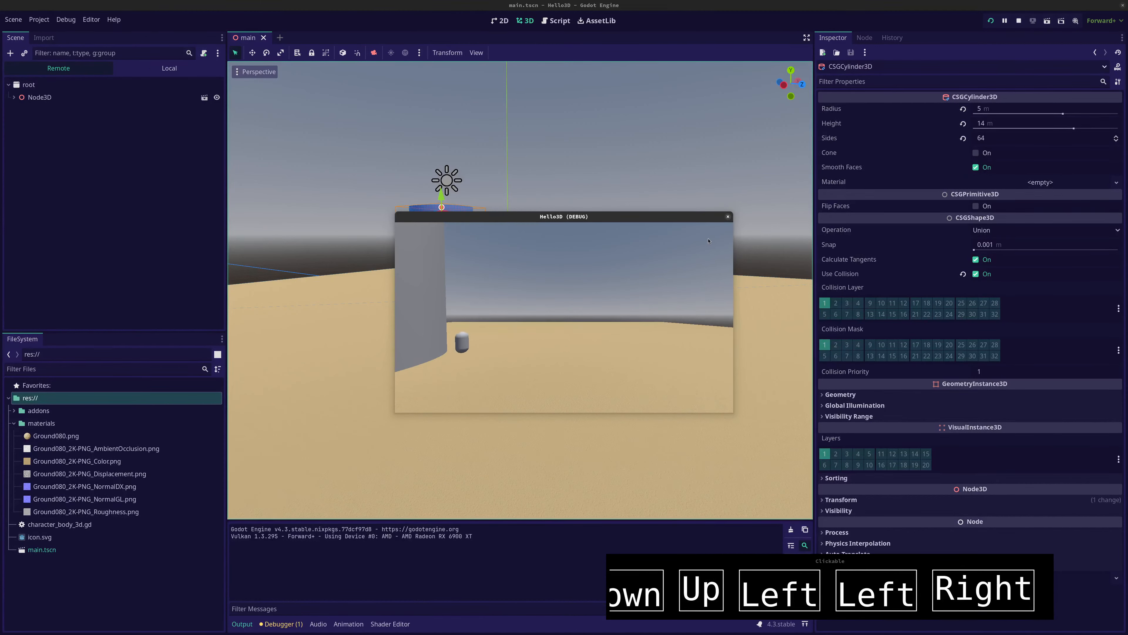
key("Left")
key("Left")
key("Down")
key("Up")
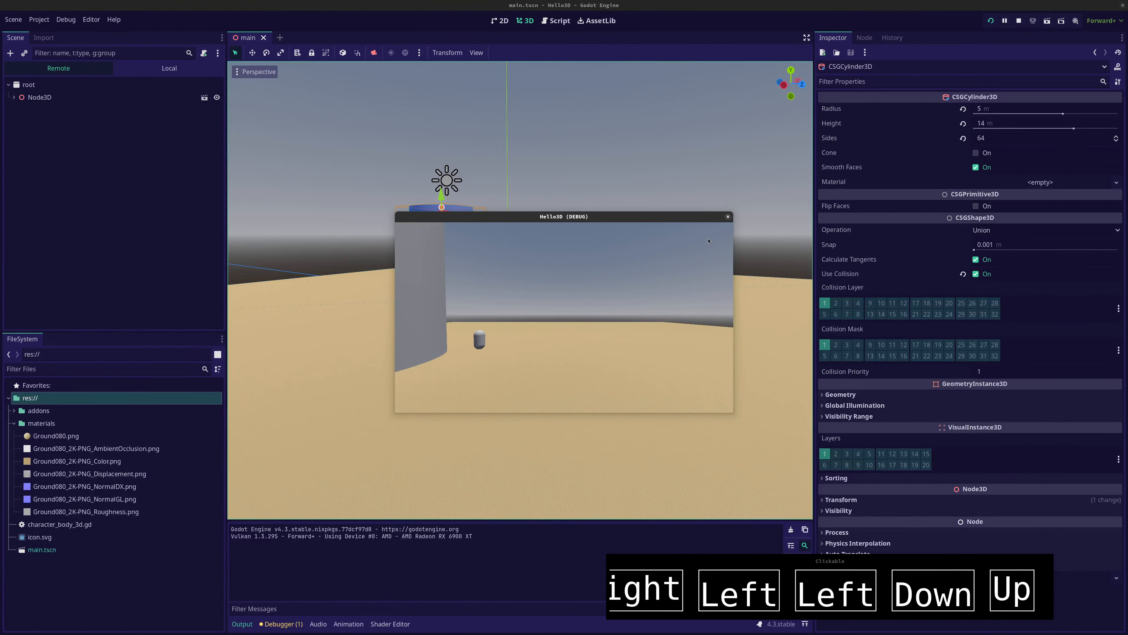
key("Right")
key("Up")
key("Right")
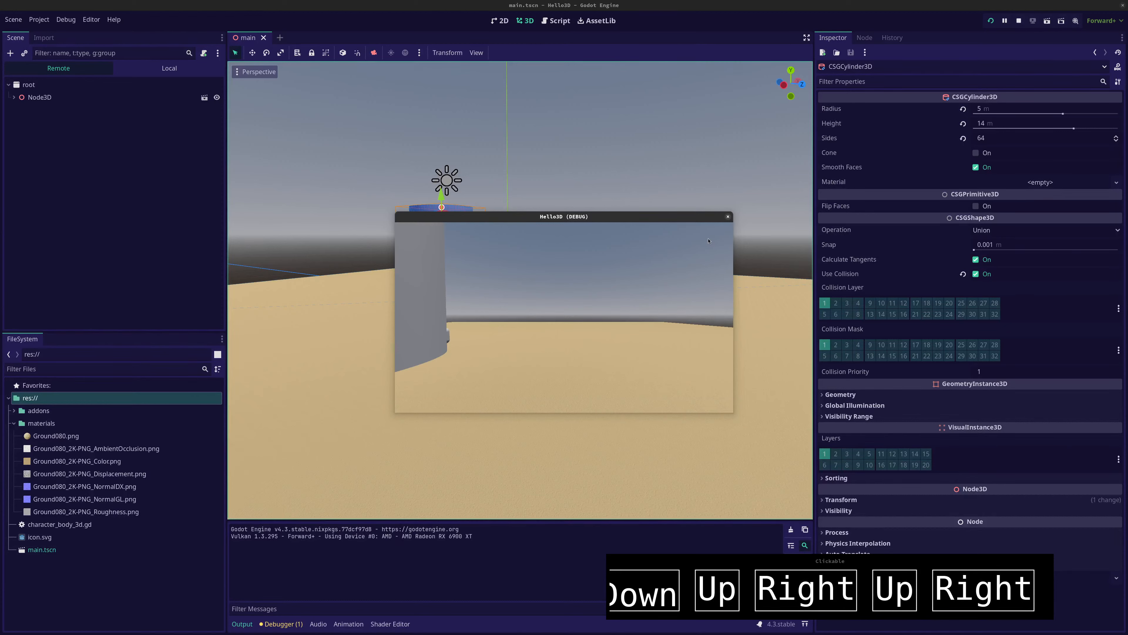
key("Up")
key("Left")
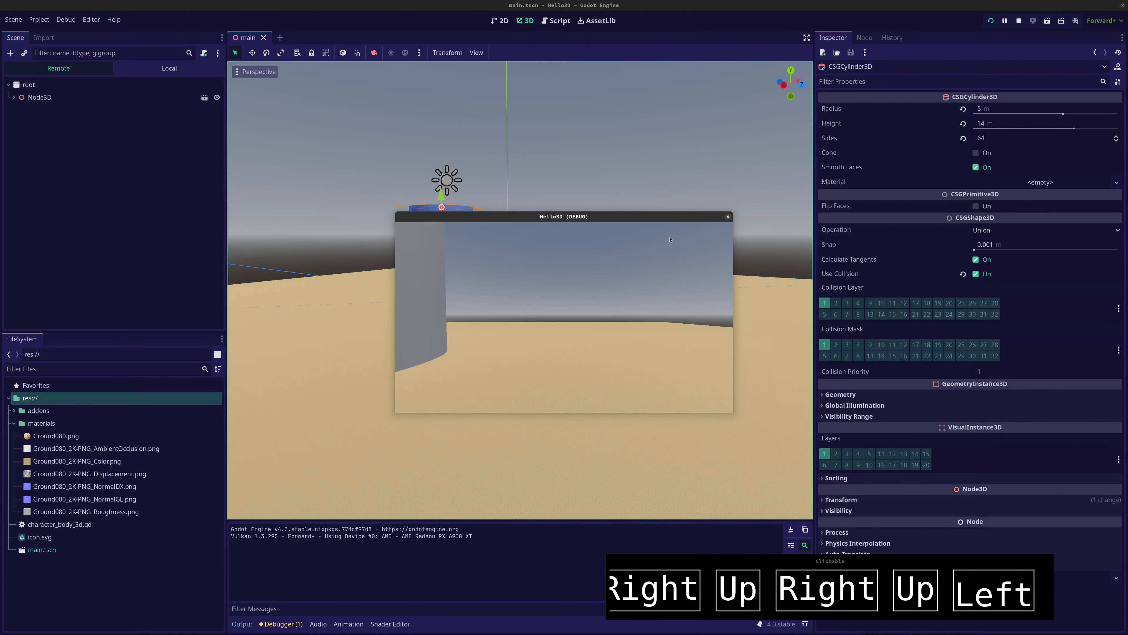
key("F8")
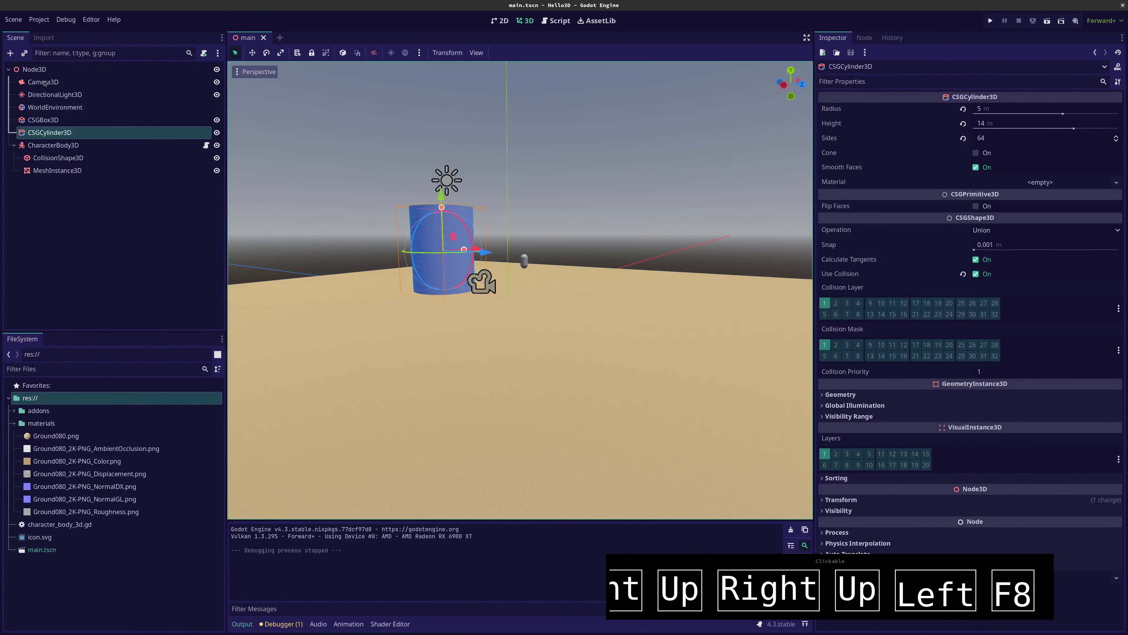
Make Camera3D a child of CharacterBody3D and reset its position and rotation to zero
left_click_drag(45, 83, 46, 151)
scroll(576, 315, "up", 10)
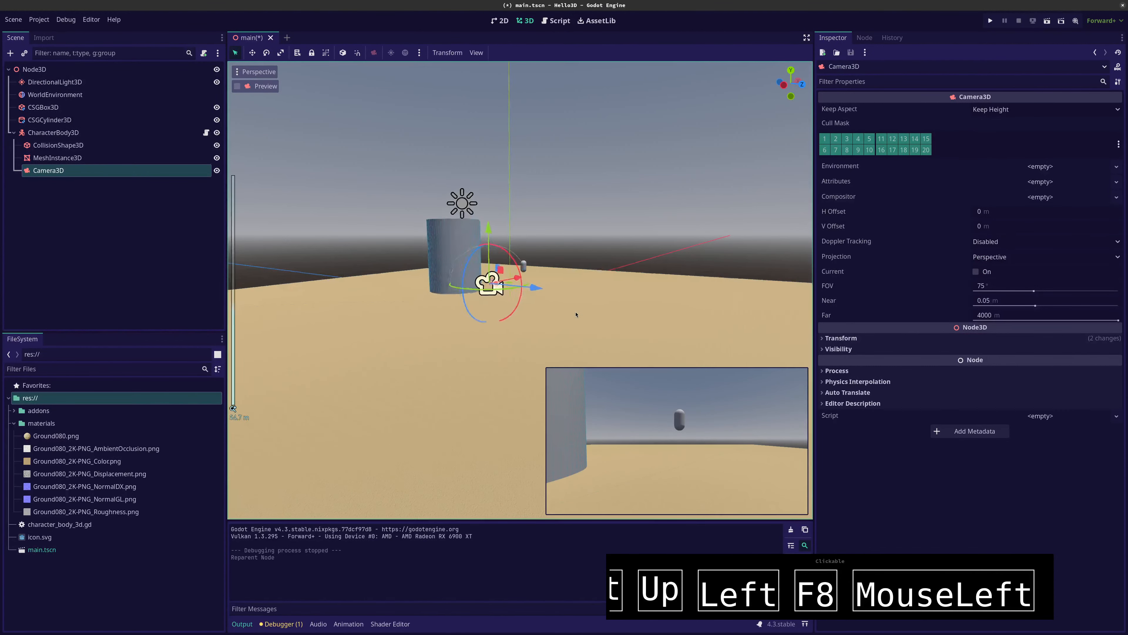
middle_click_drag(567, 322, 241, 224)
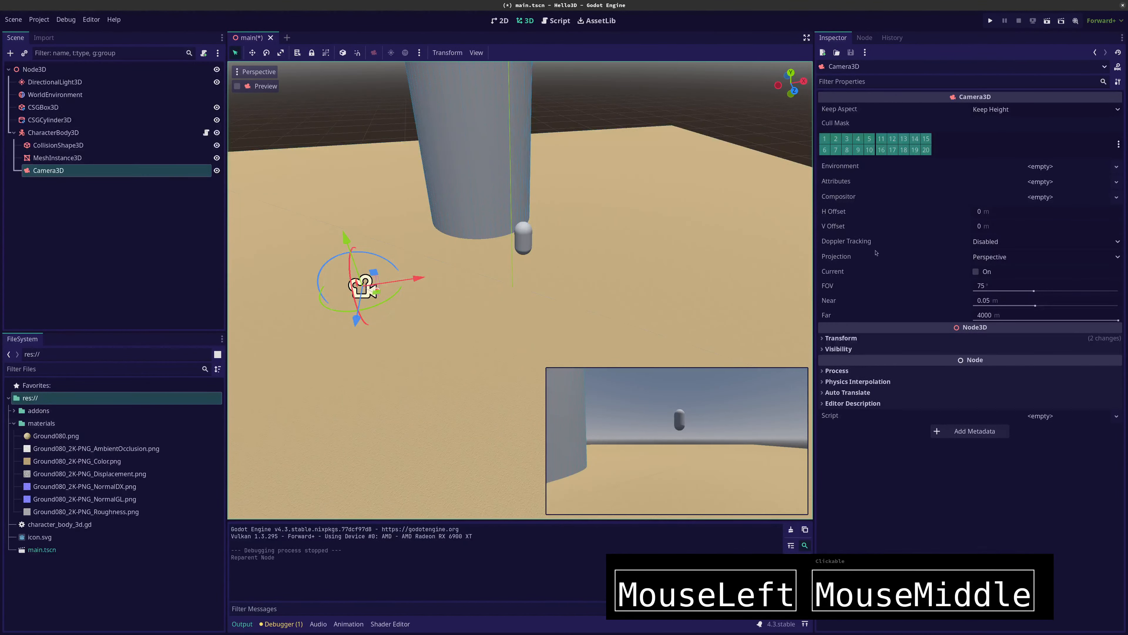
left_click(1065, 339)
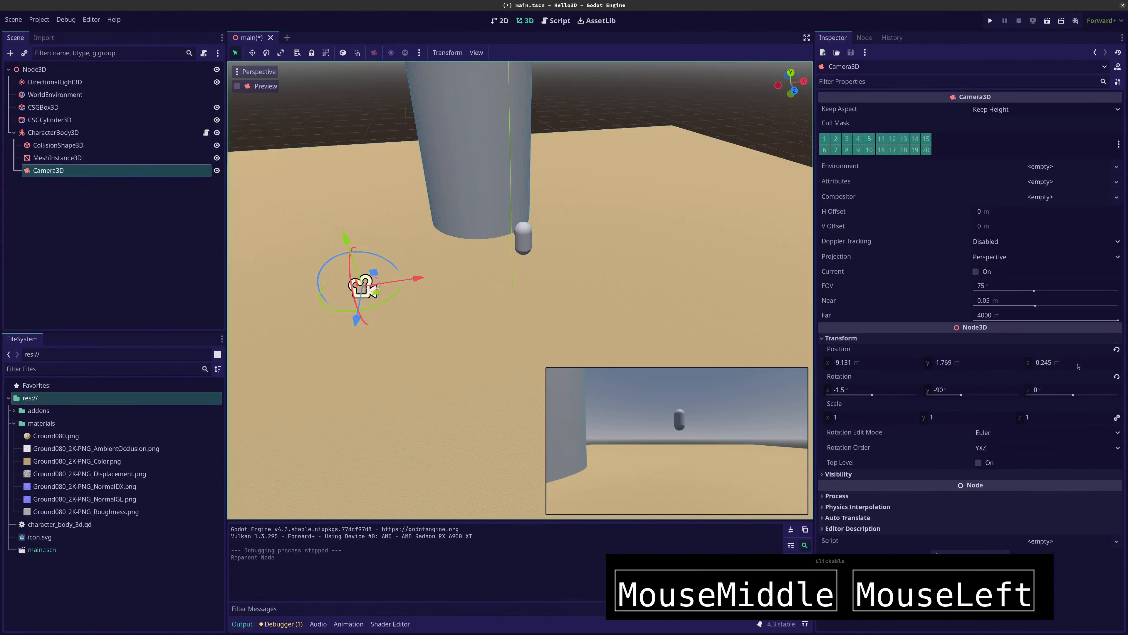
left_click(1116, 350)
left_click(1117, 377)
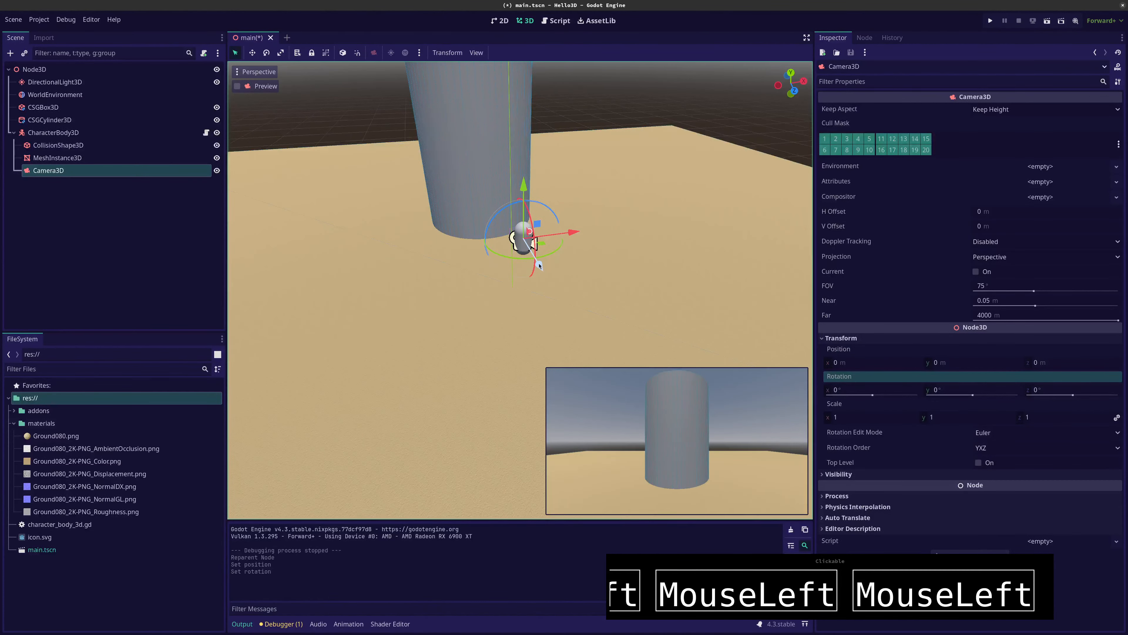
Place Camera3D behind and above the capsule at about y 1.994 m and z 3.064 m, tilted about -9.1° on X
left_click_drag(539, 266, 553, 288)
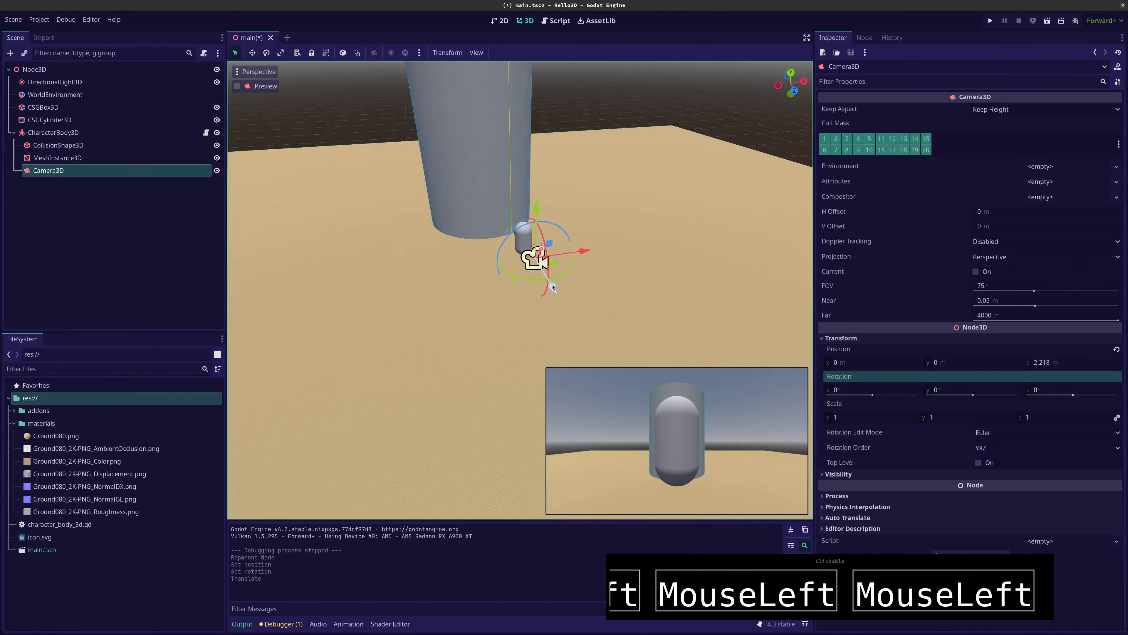
left_click_drag(537, 206, 537, 189)
left_click_drag(552, 266, 554, 243)
key("ctrl+z")
middle_click_drag(505, 268, 581, 234)
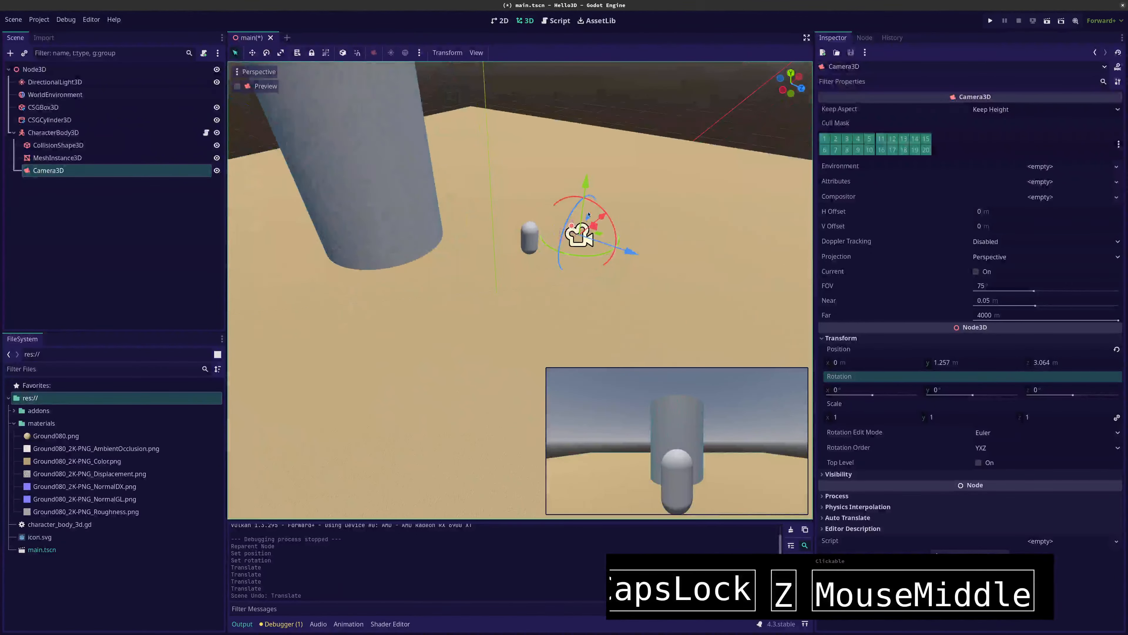
left_click_drag(593, 202, 587, 163)
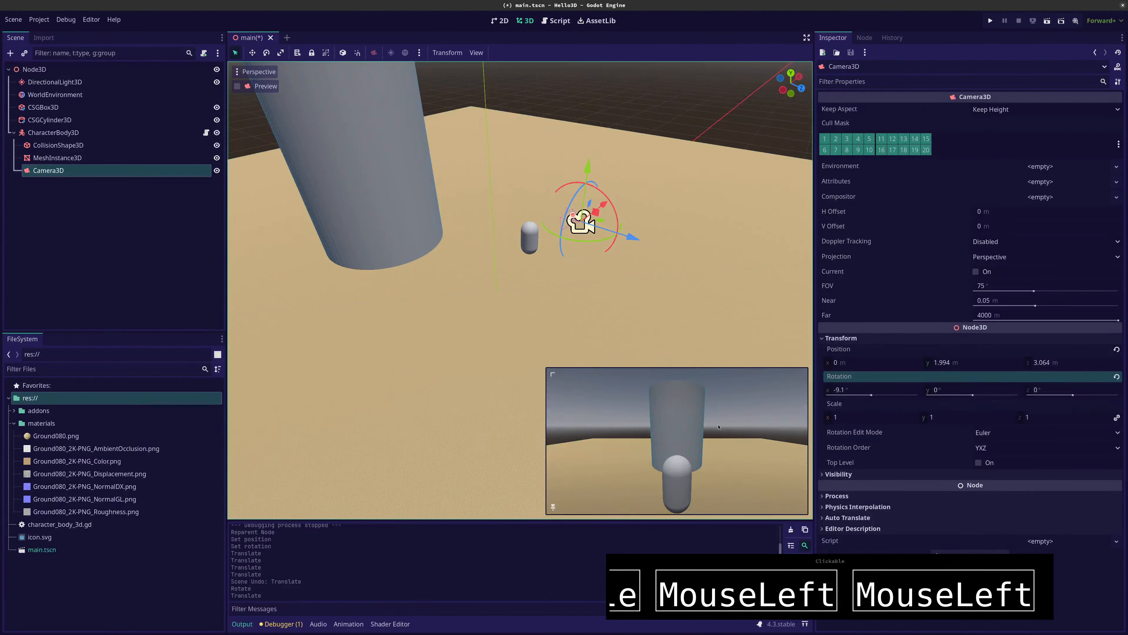
Run the project, move and jump the capsule around the cylinder to test the third-person camera, and stop the game
key("F5")
left_click(522, 321)
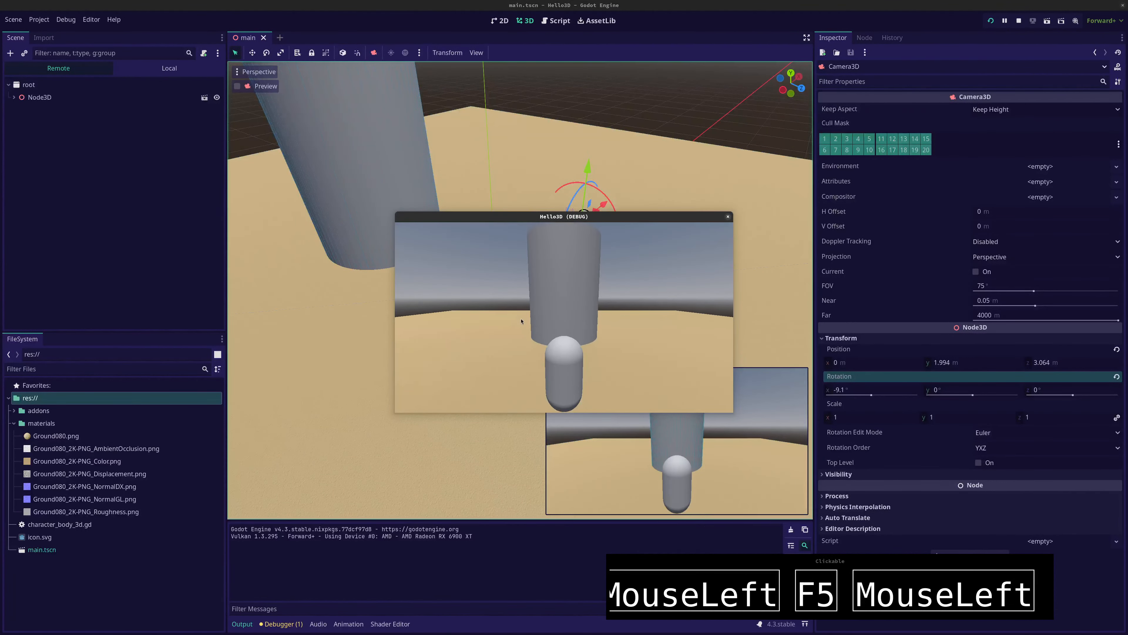
key("Left")
key("Right")
key("Down")
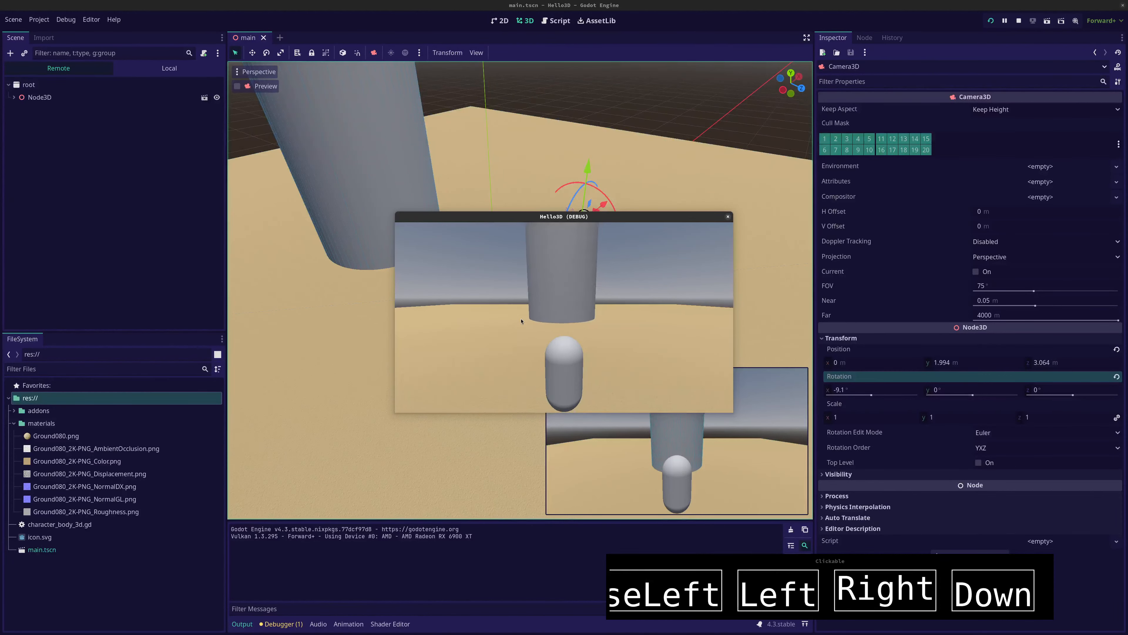
key("Up")
key("Left")
key("Down")
key("Right")
key("Up")
key("space")
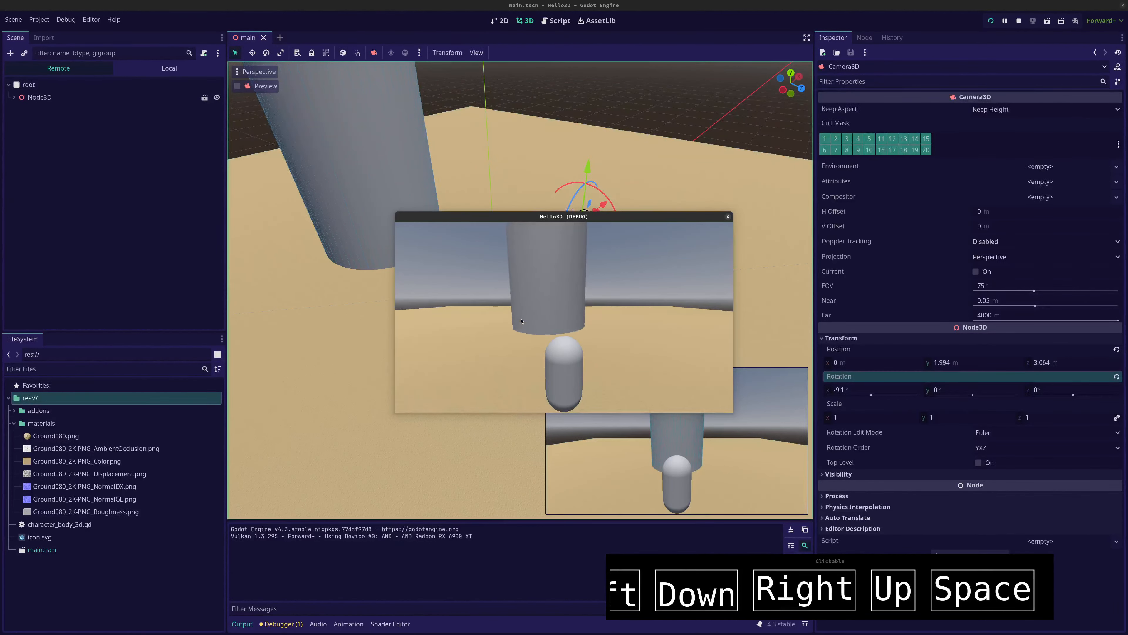
key("Left")
key("space")
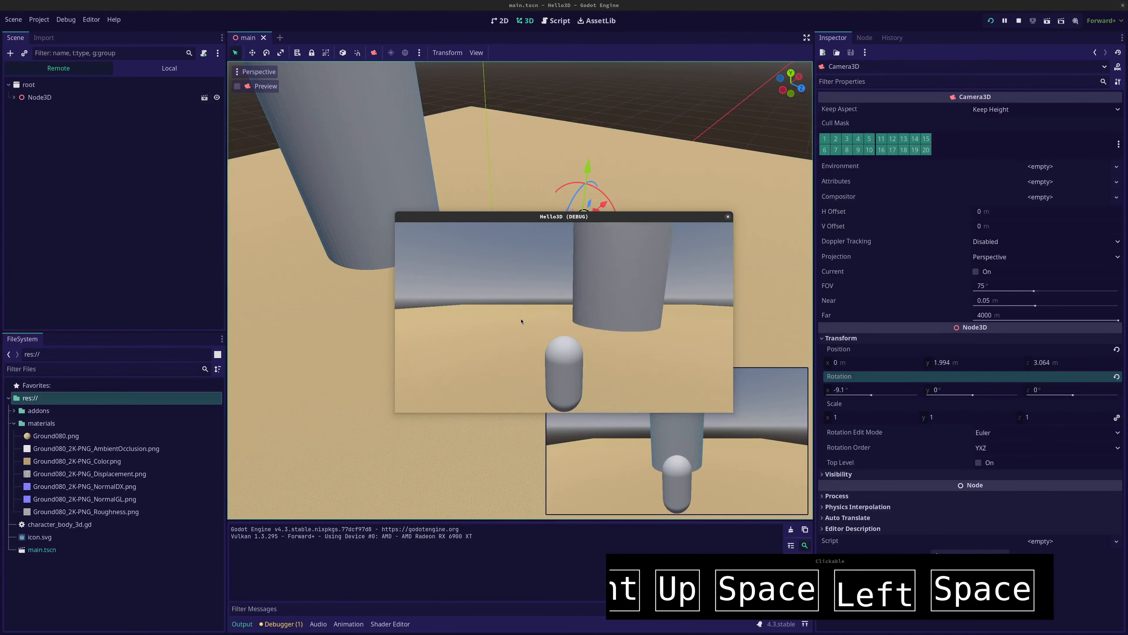
key("Right")
key("Up")
key("space")
key("Right")
key("Up")
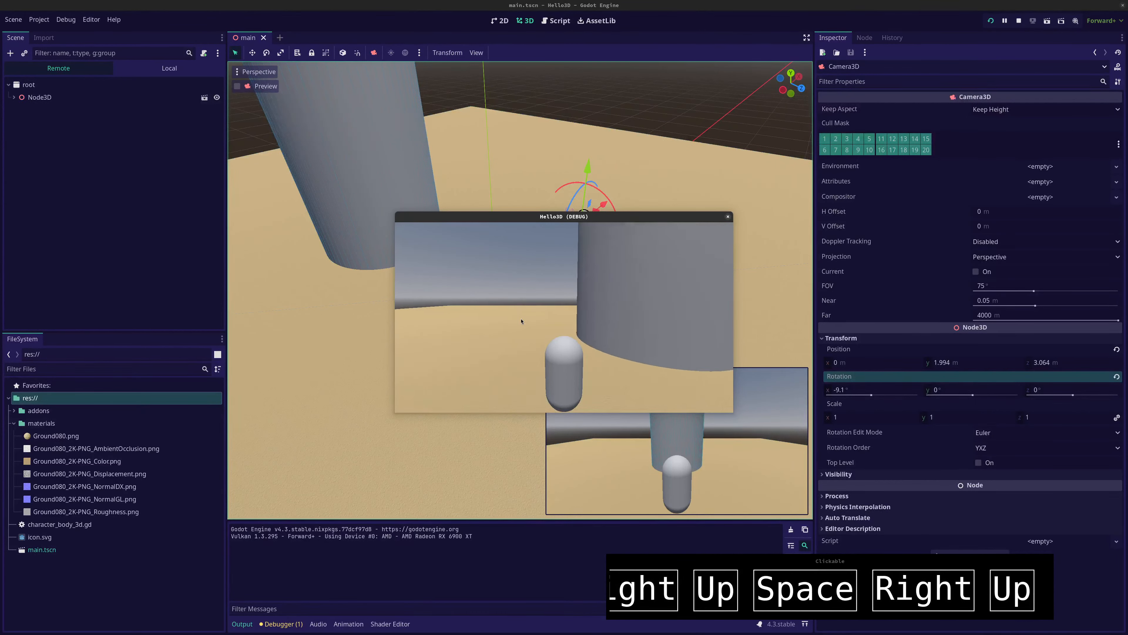
key("Up")
key("space")
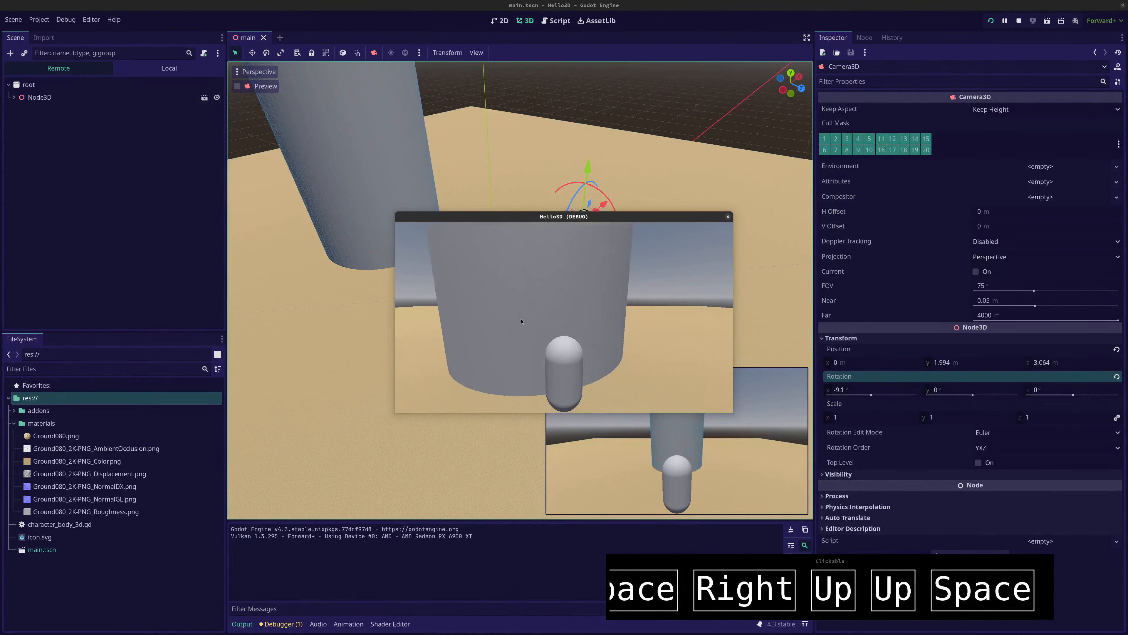
key("Left")
key("Down")
key("Up")
key("space")
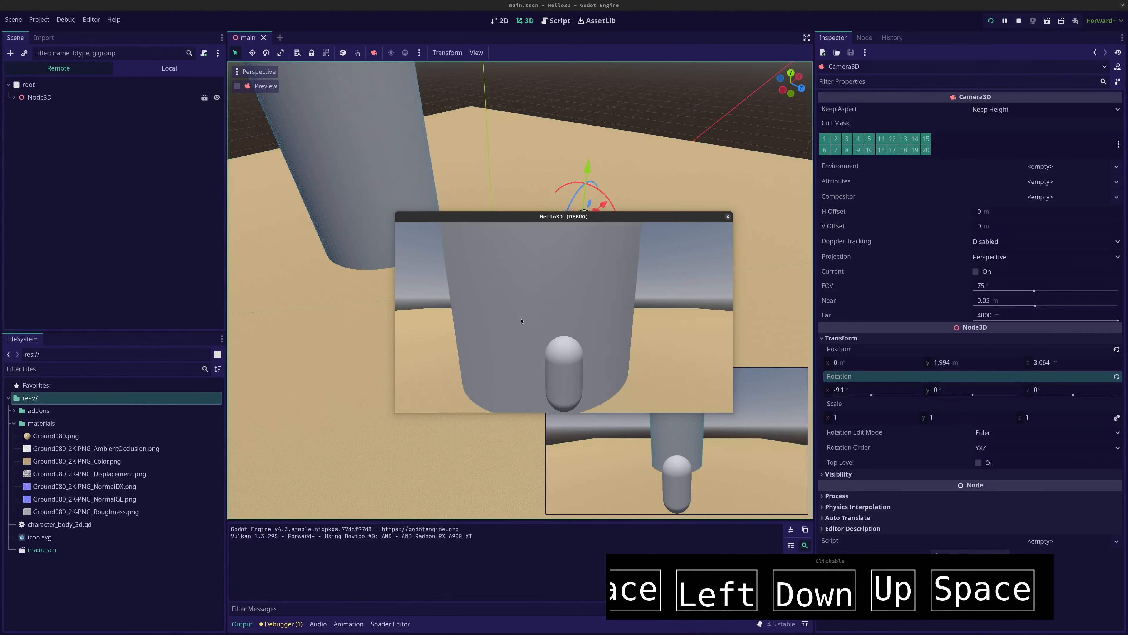
key("Down")
key("Right")
key("Up")
key("space")
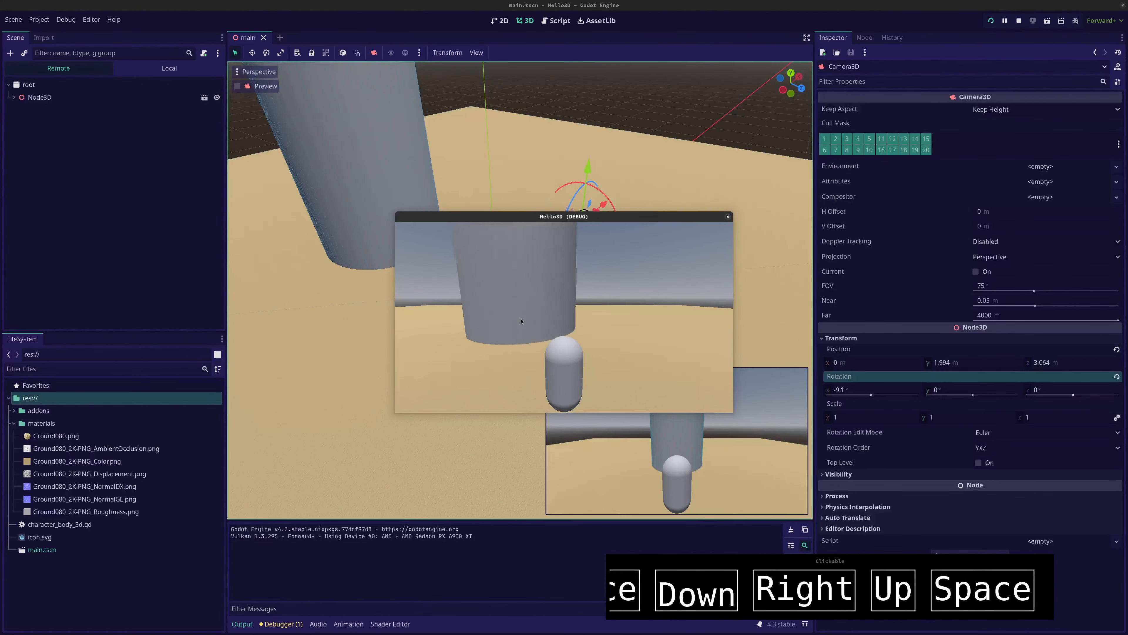
key("Left")
key("Up")
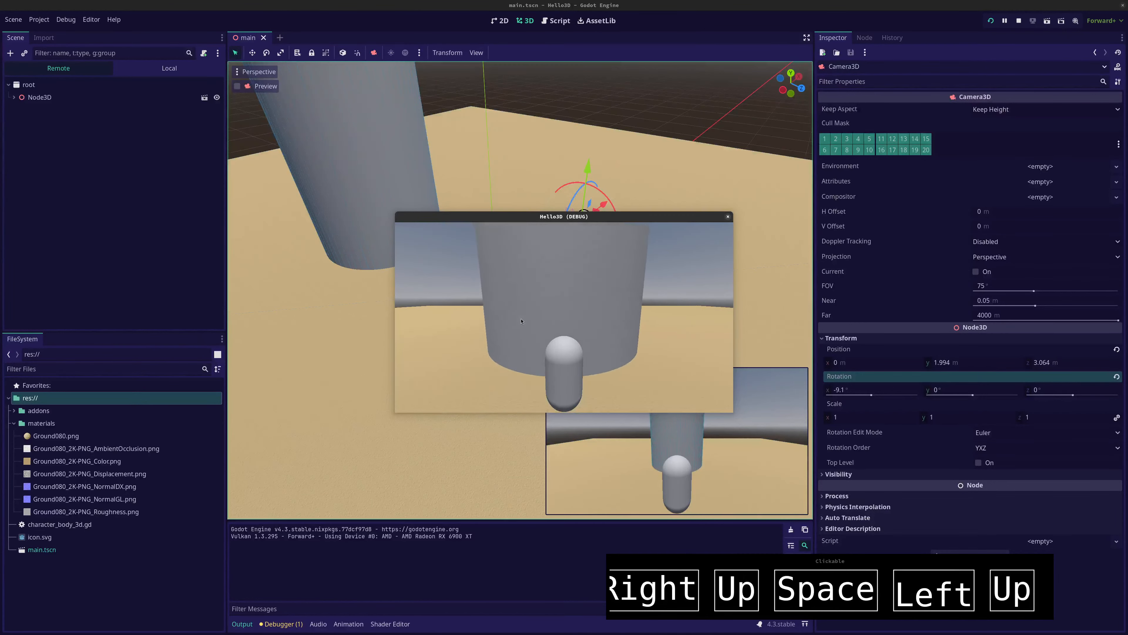
key("Left")
key("Right")
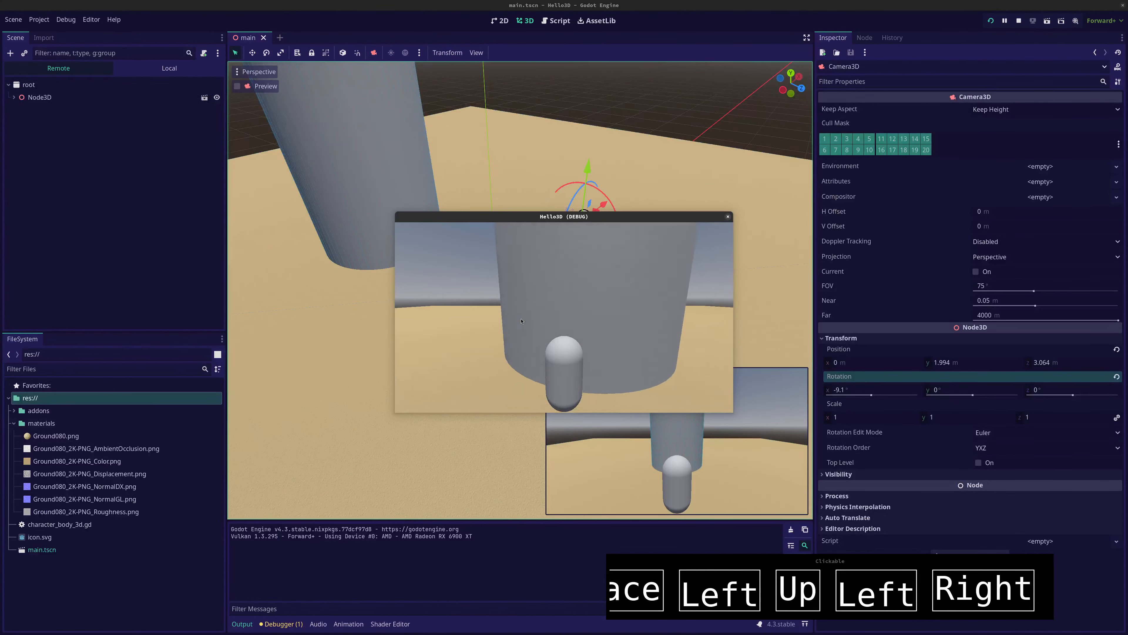
key("Down")
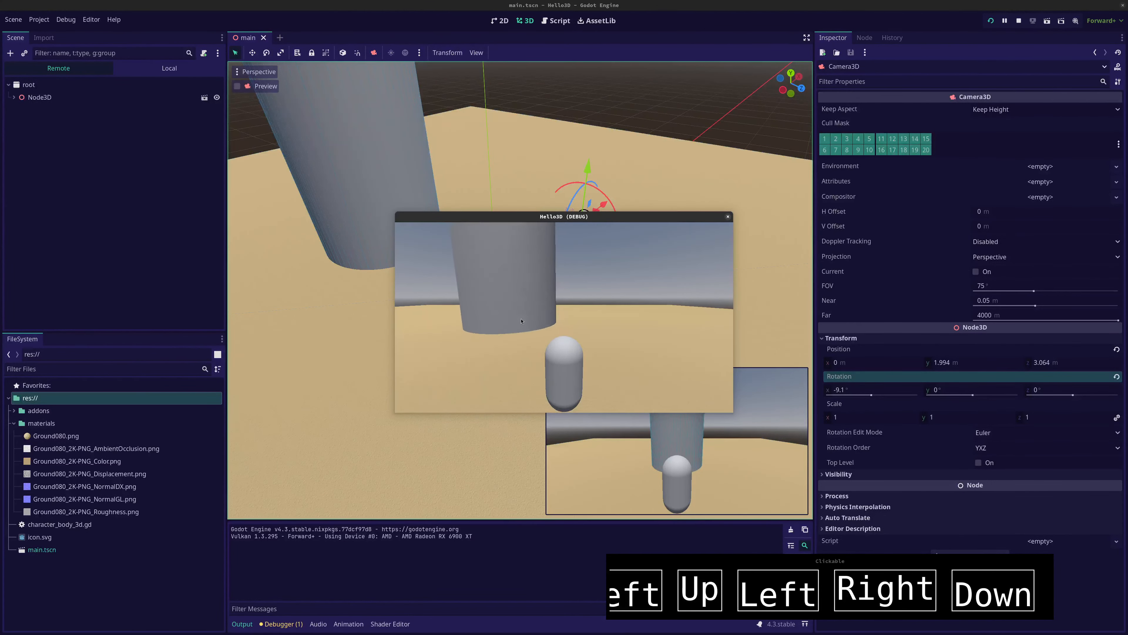
key("Up")
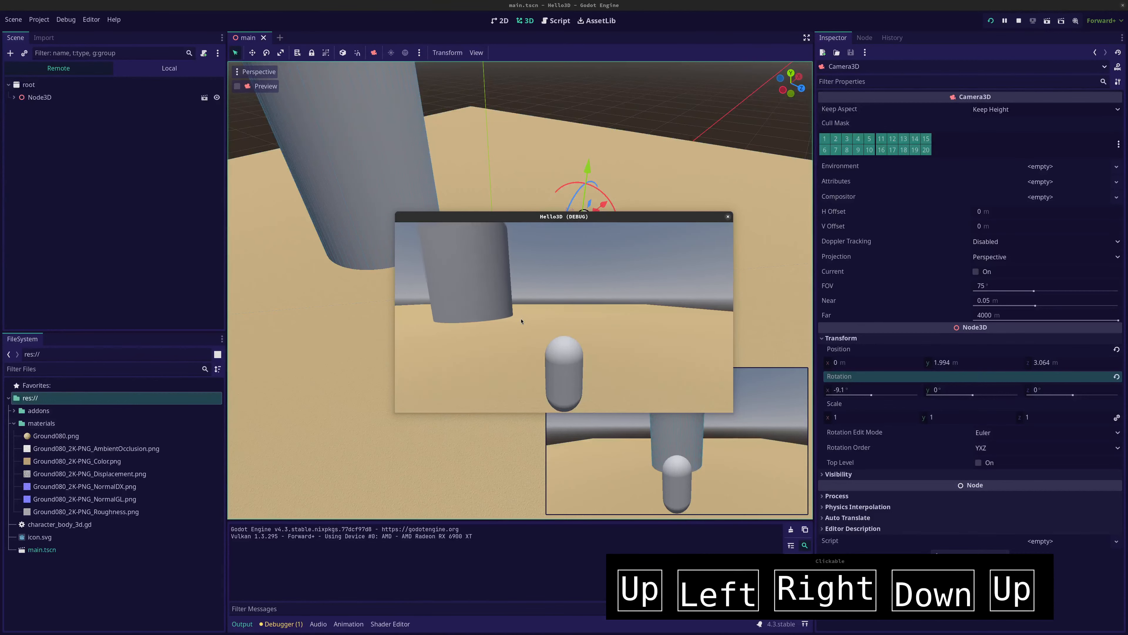
key("Up")
key("F8")
Add a second CSGCylinder3D under the root Node3D and move it to open floor beside the large cylinder, raising it slightly
scroll(528, 177, "down", 15)
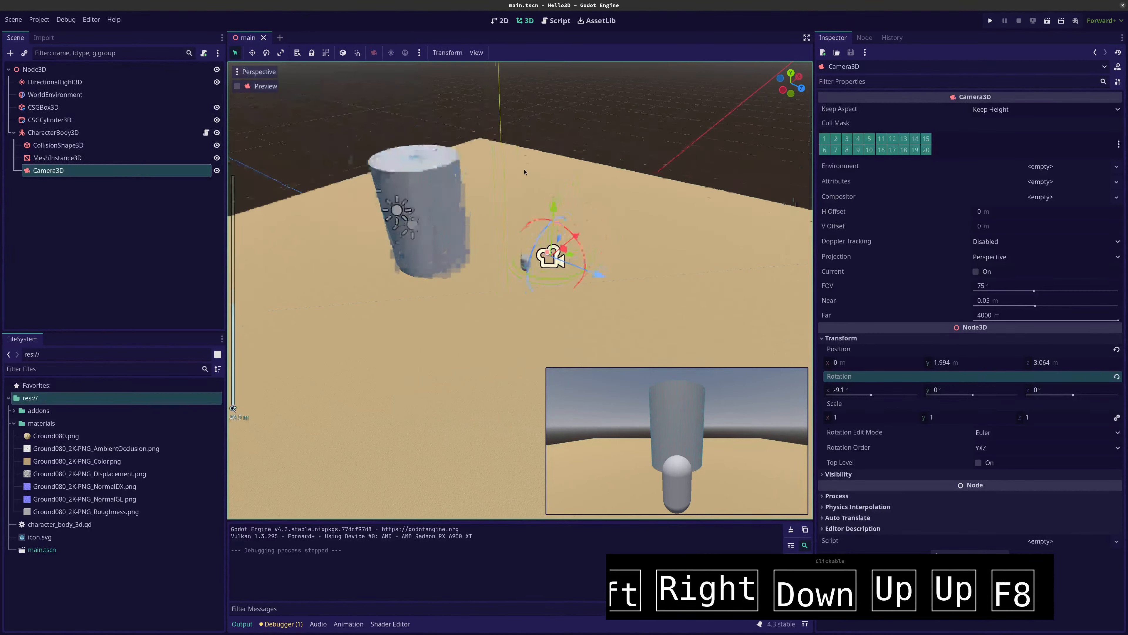
scroll(595, 258, "up", 7)
middle_click_drag(606, 264, 498, 258)
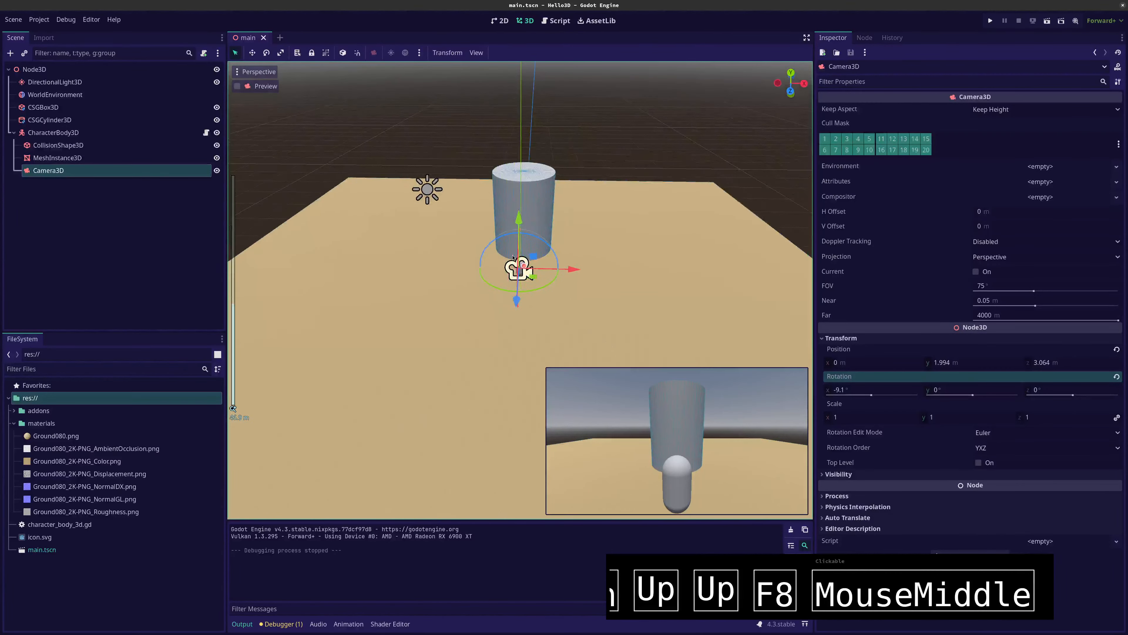
left_click(39, 133)
left_click(33, 71)
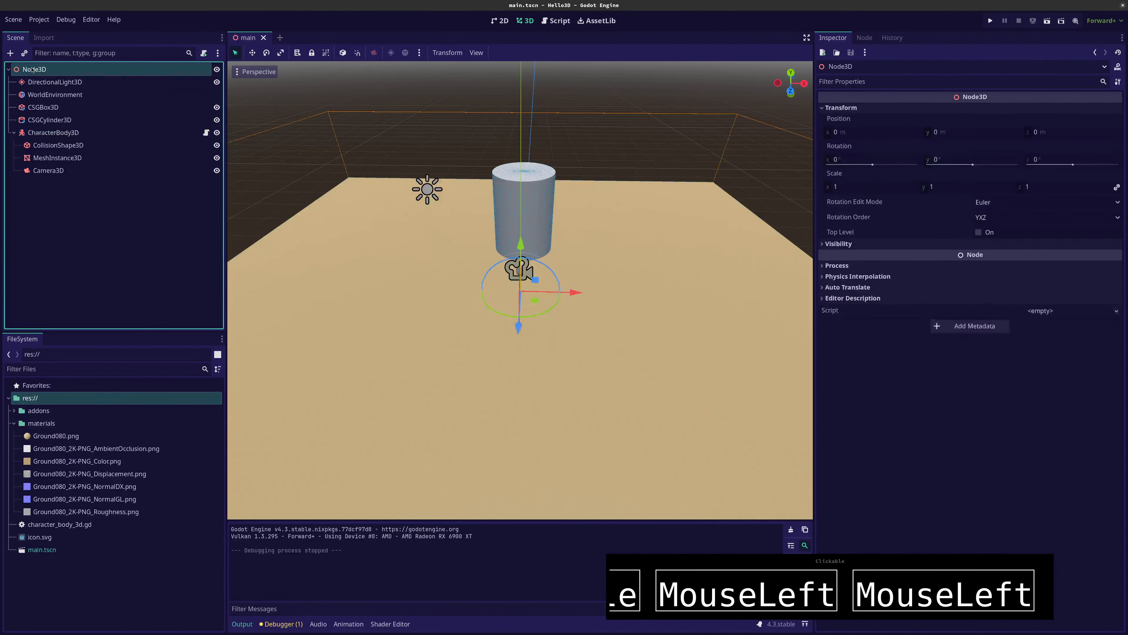
key("ctrl+a")
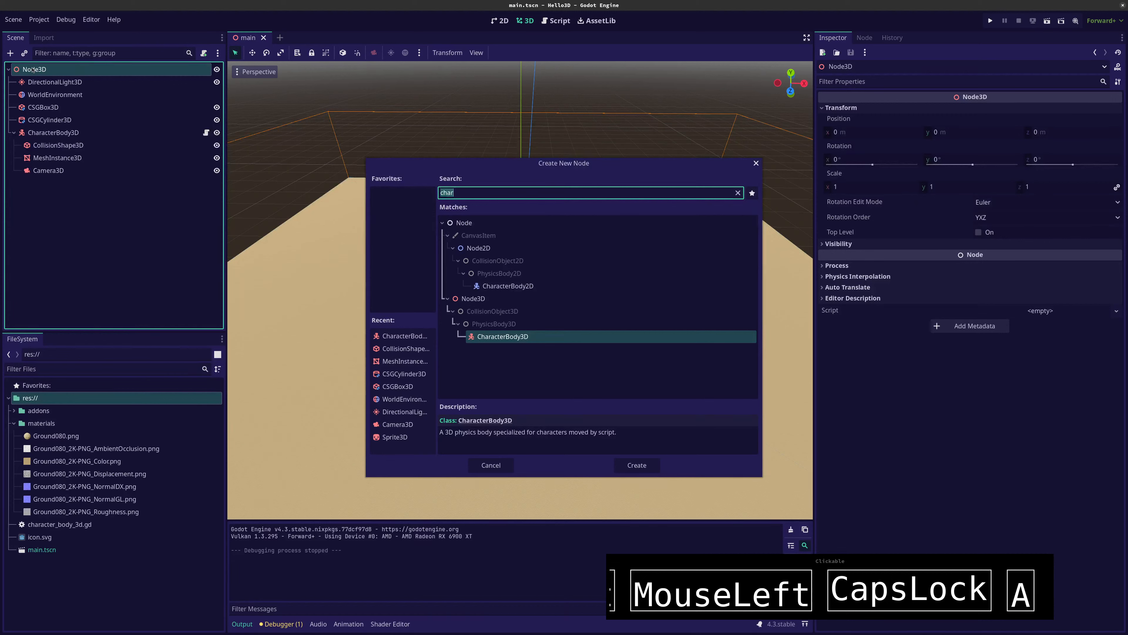
type("co")
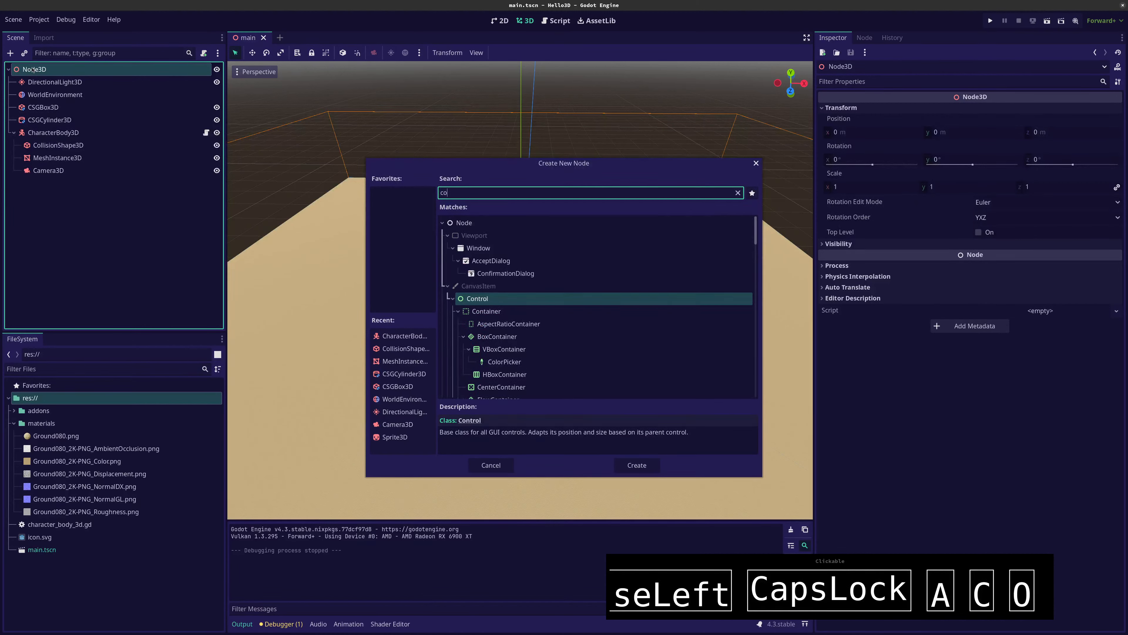
key("BackSpace")
type("w")
key("BackSpace")
type("sg")
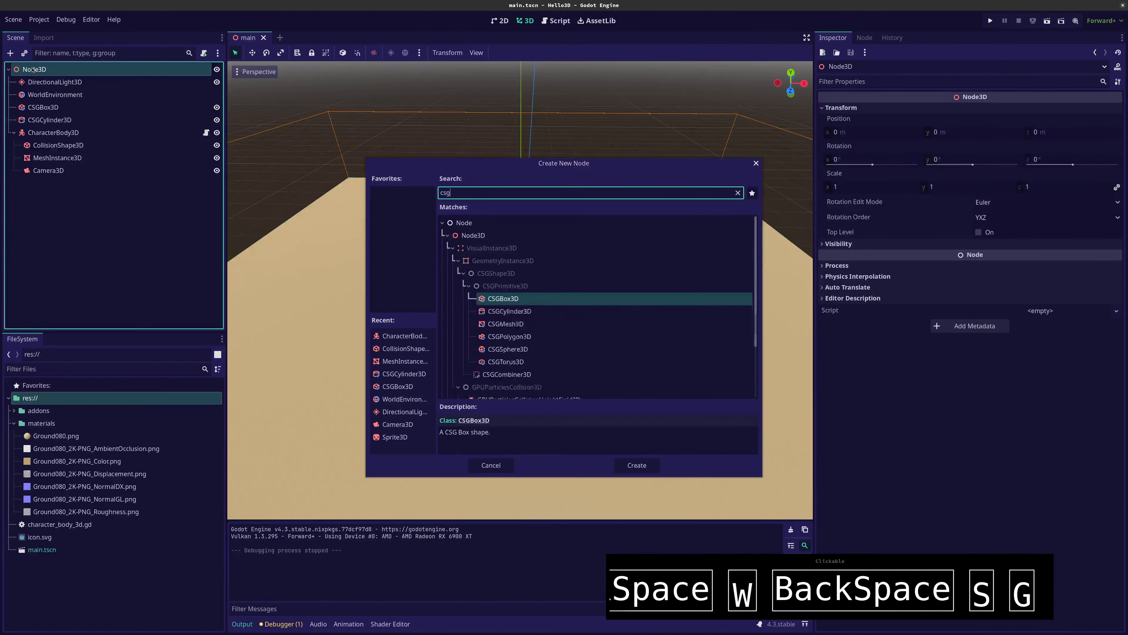
left_click(507, 314)
left_click(636, 465)
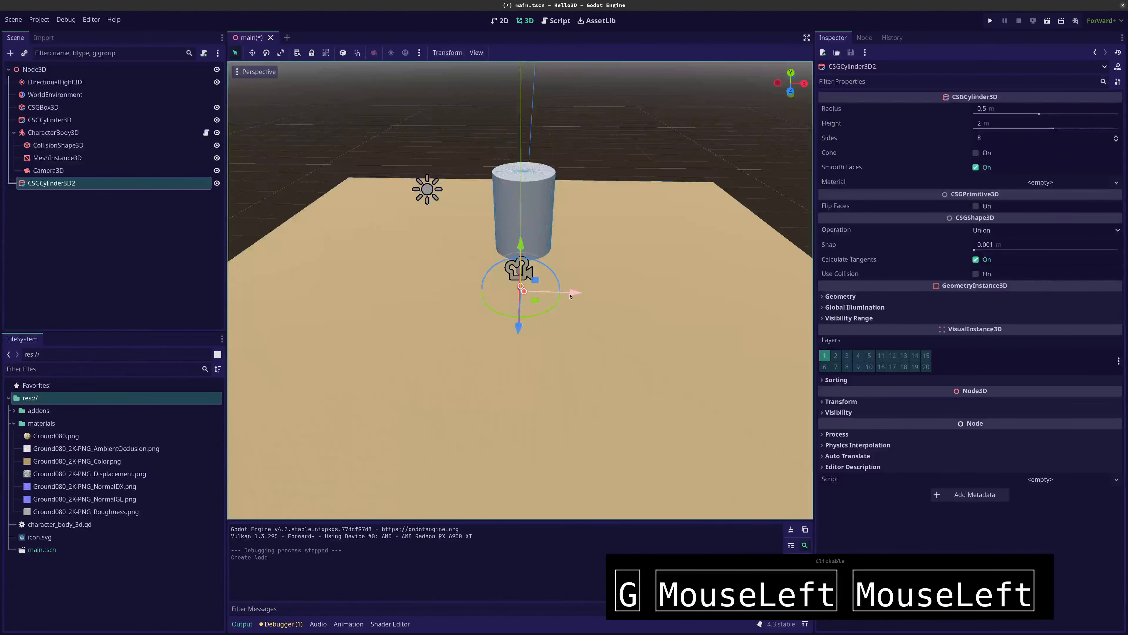
left_click(683, 204)
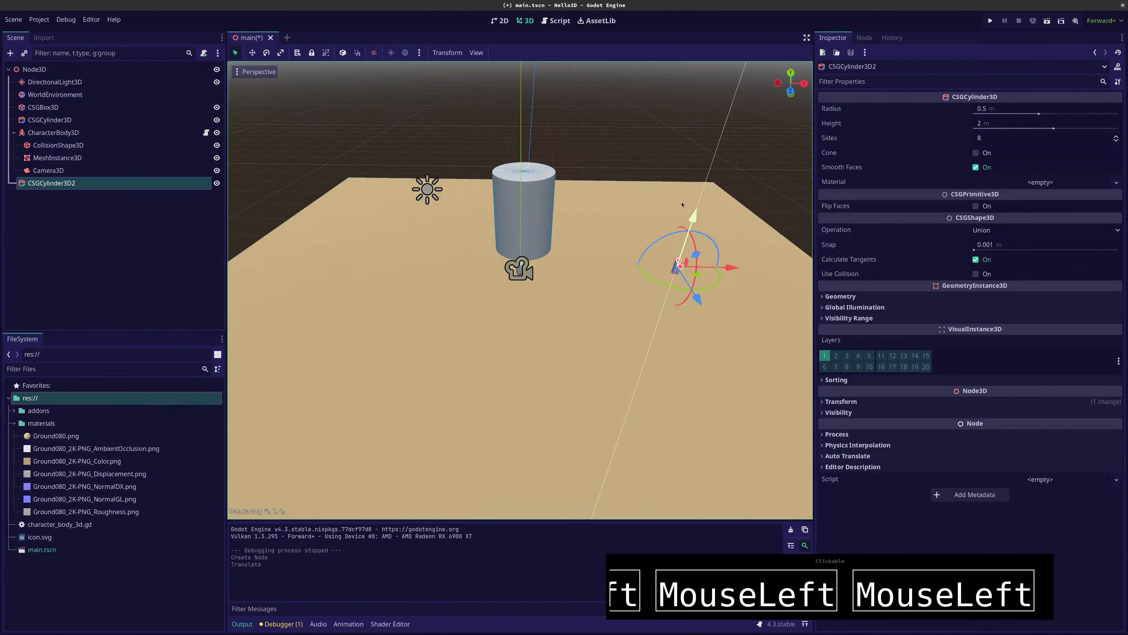
left_click_drag(683, 205, 685, 200)
Turn the new CSG cylinder into a cone and set its sides to 32
left_click(974, 154)
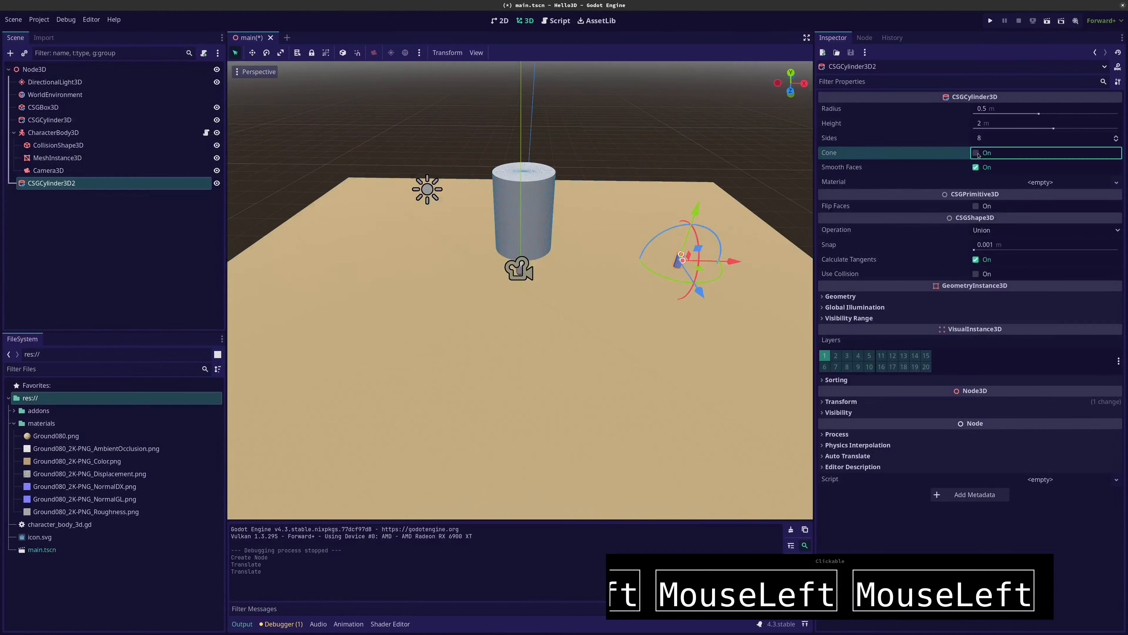
left_click(994, 141)
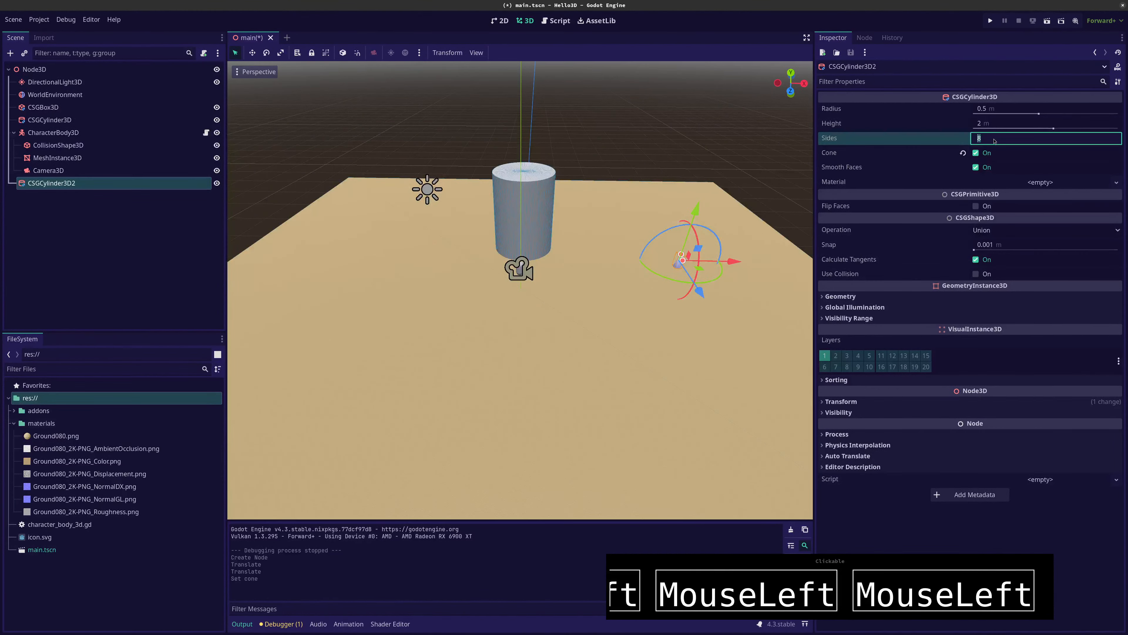
type("32")
key("Return")
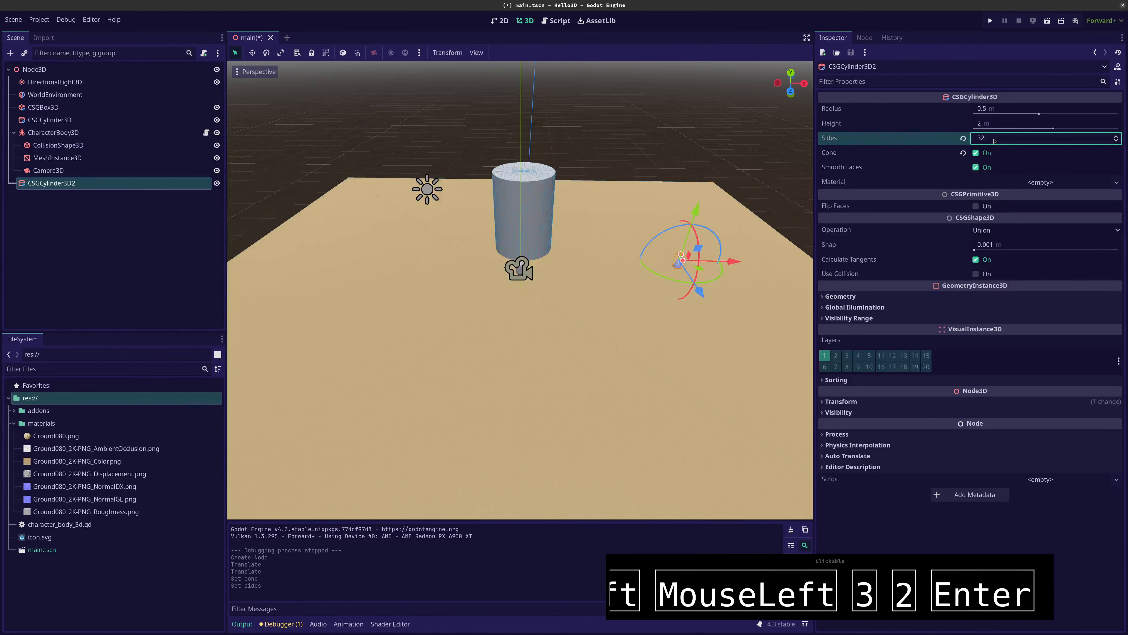
Enlarge the cone to a radius of about 4.206 m and a height of about 10.511 m, lowering it onto the floor
left_click_drag(1039, 114, 1076, 130)
left_click(1057, 129)
middle_click_drag(718, 281, 657, 237)
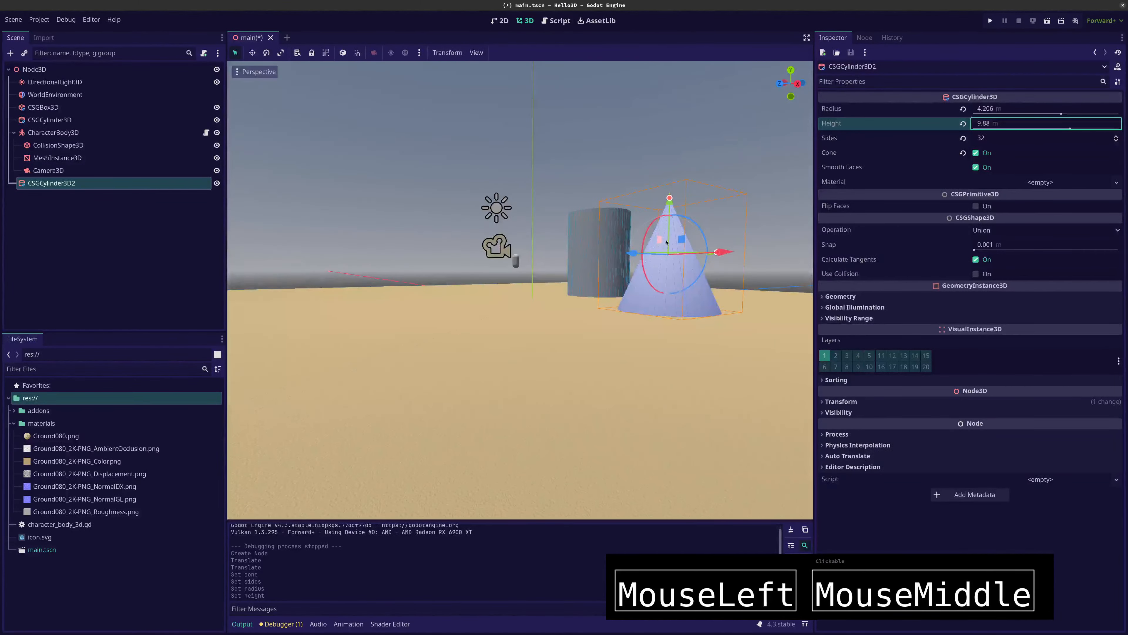
left_click_drag(669, 199, 669, 207)
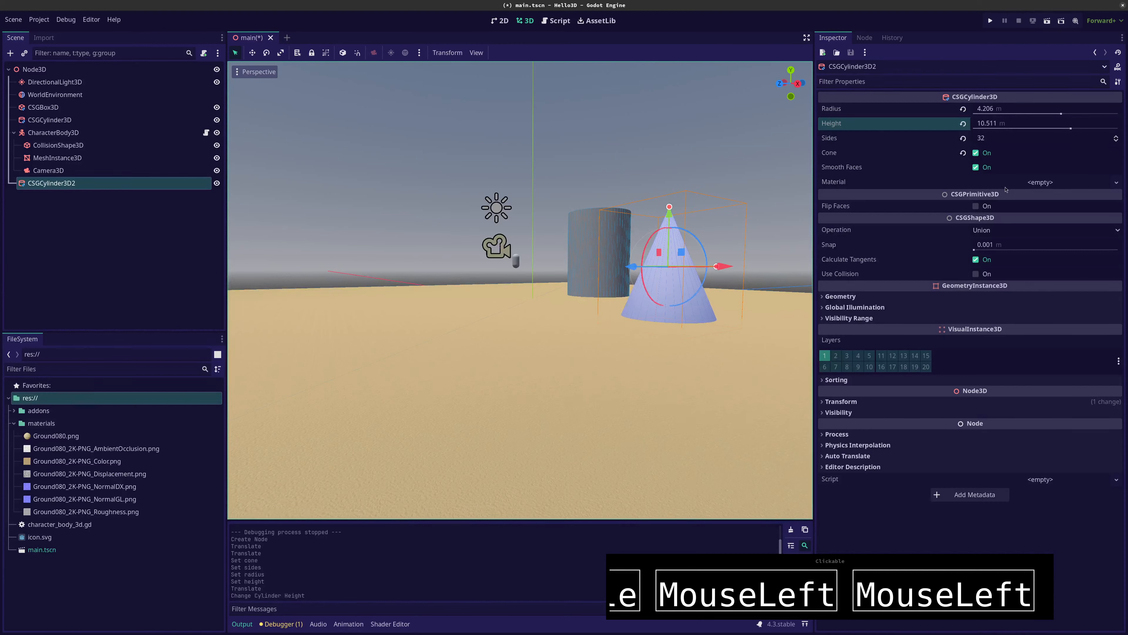
Give the cone a new StandardMaterial3D with an orange-brown albedo color
left_click(1044, 182)
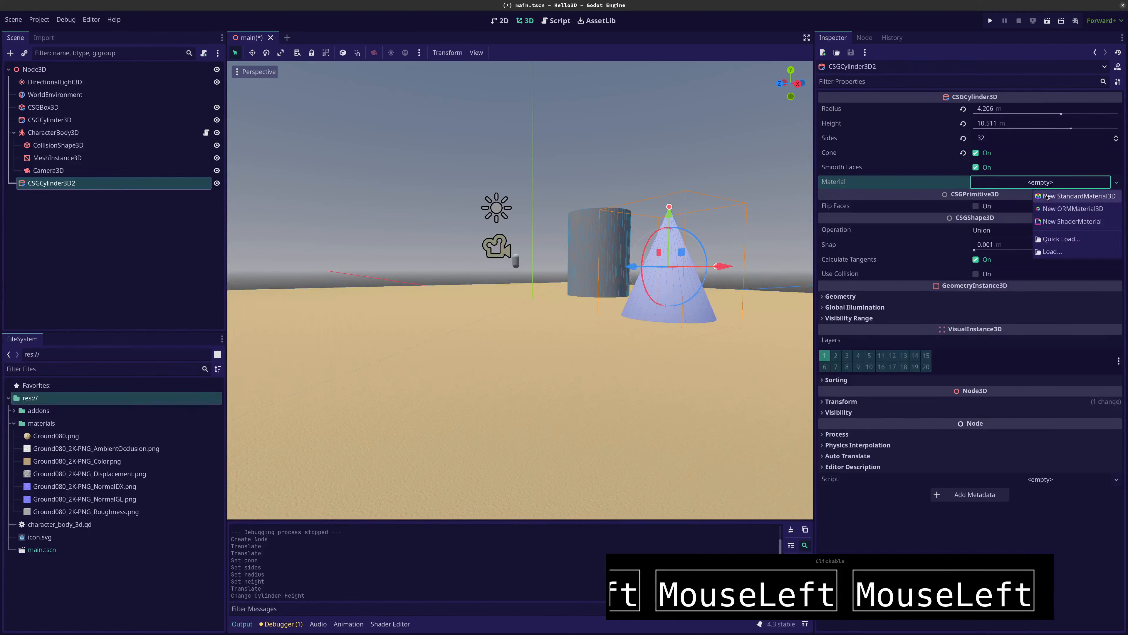
left_click(1047, 196)
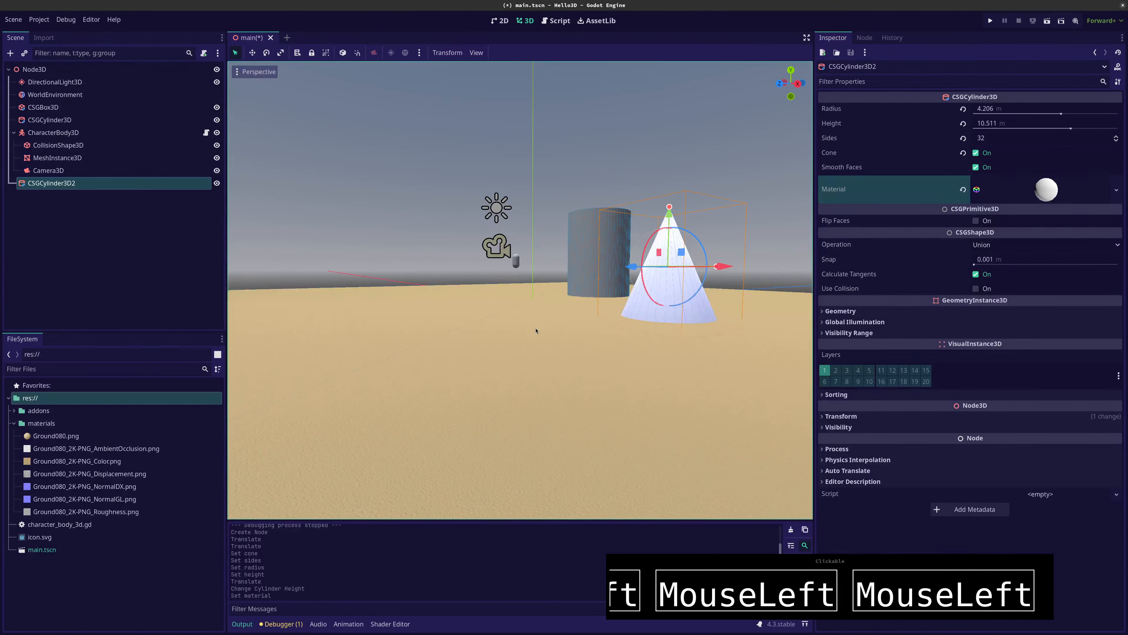
left_click(1048, 198)
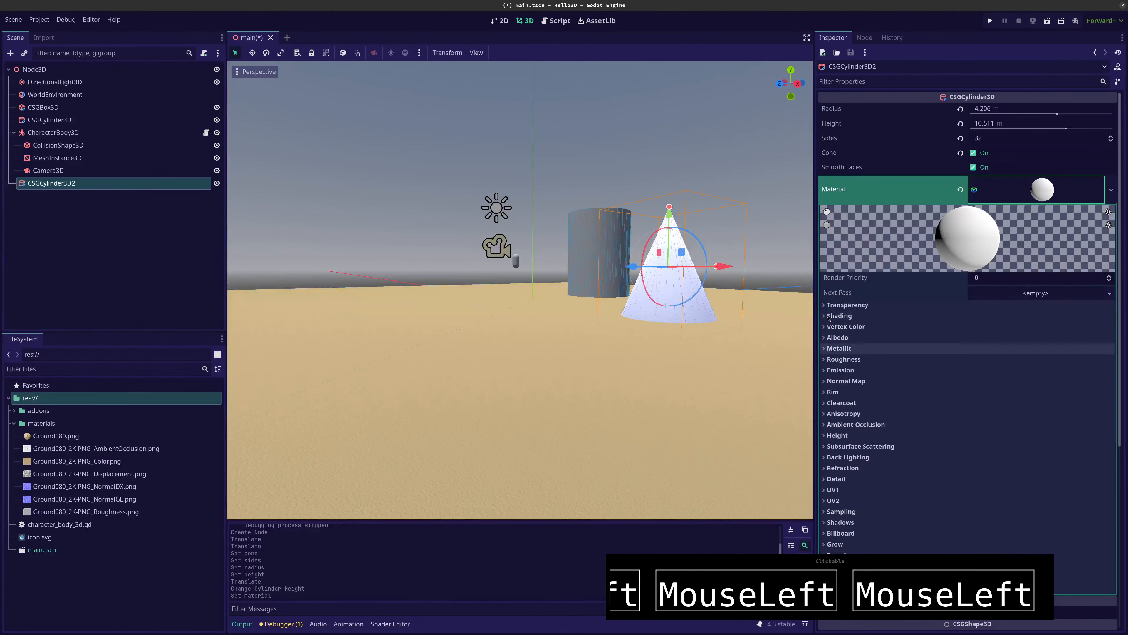
left_click(825, 338)
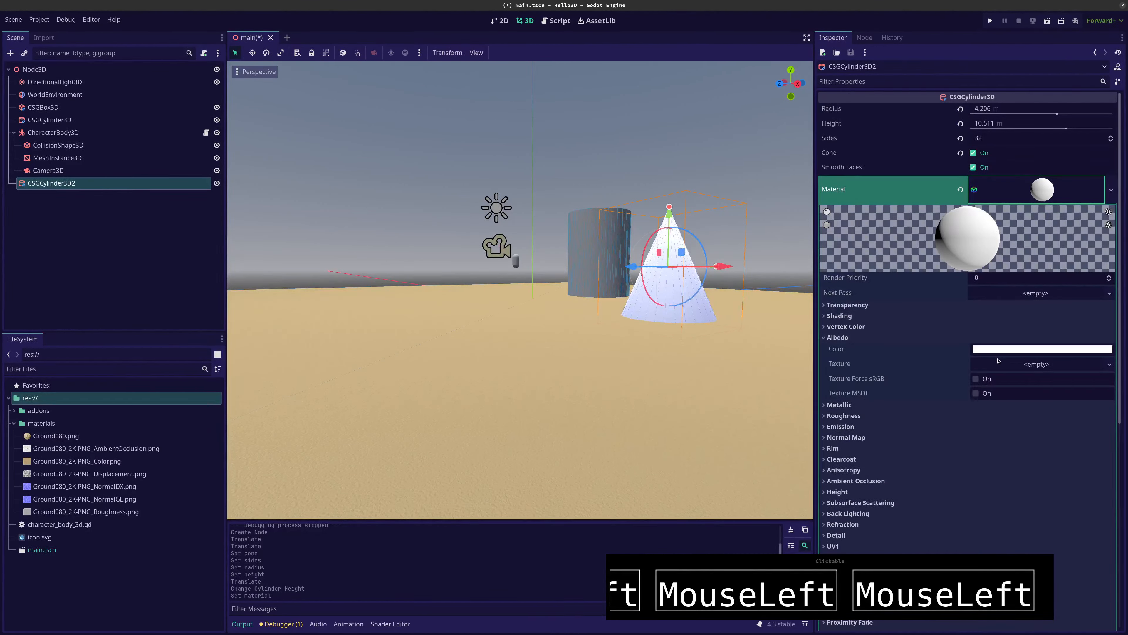
left_click(999, 363)
left_click(1008, 350)
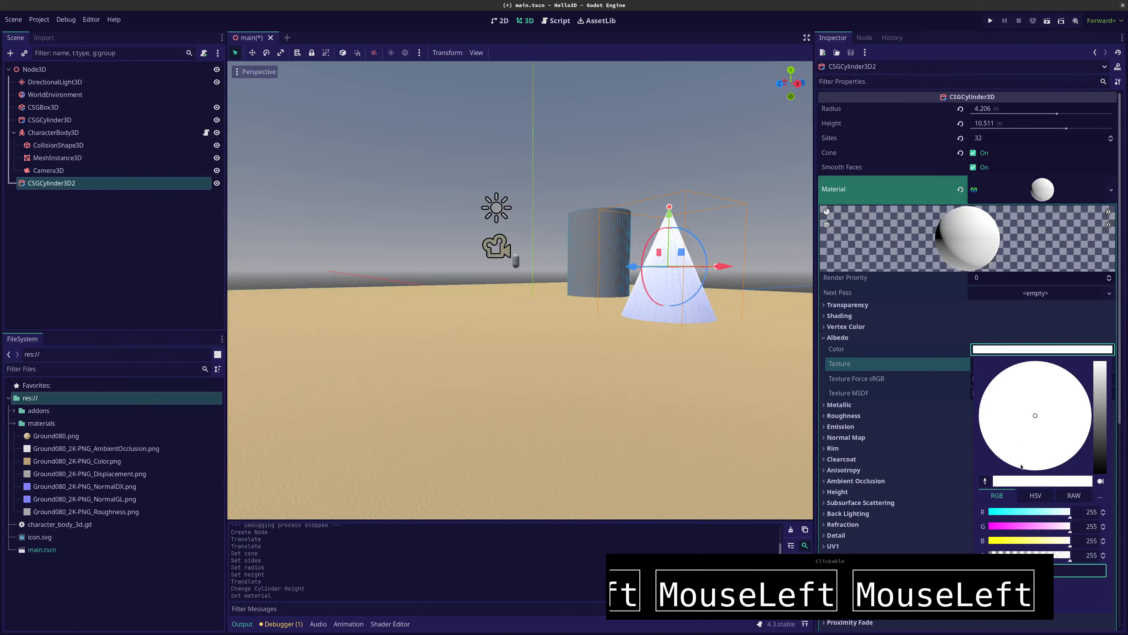
left_click(1020, 526)
left_click(1026, 541)
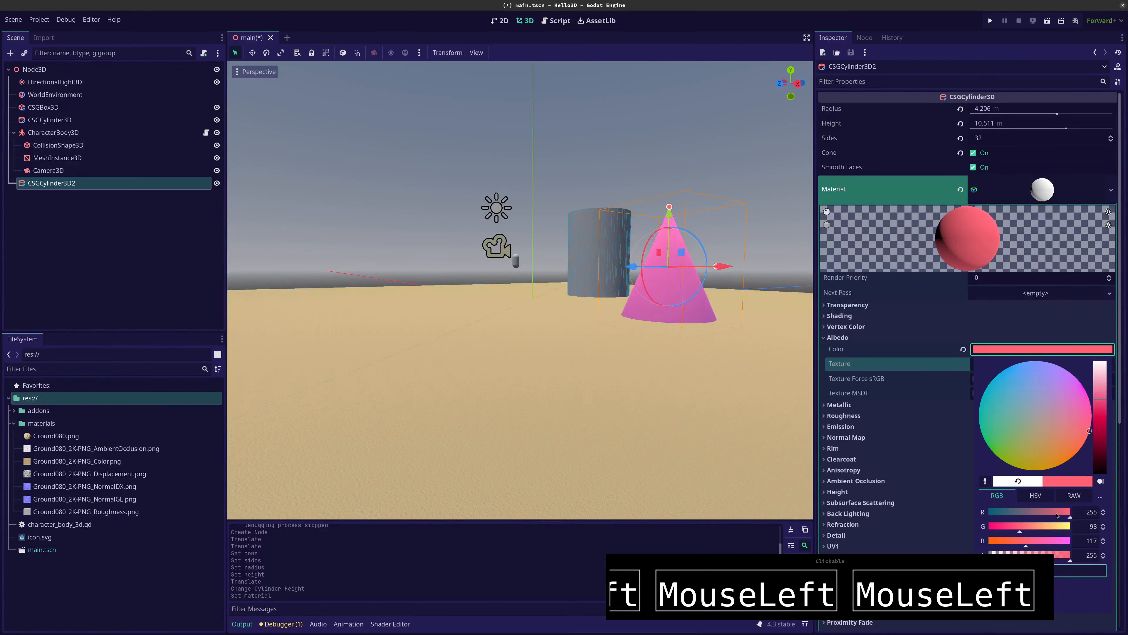
left_click(1037, 513)
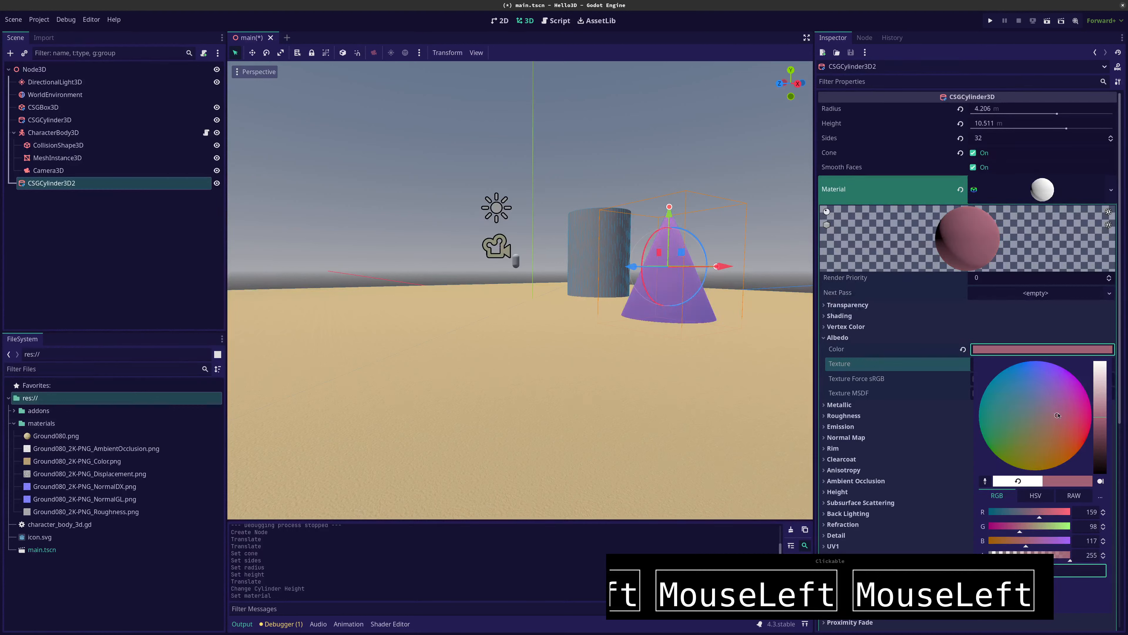
left_click(618, 423)
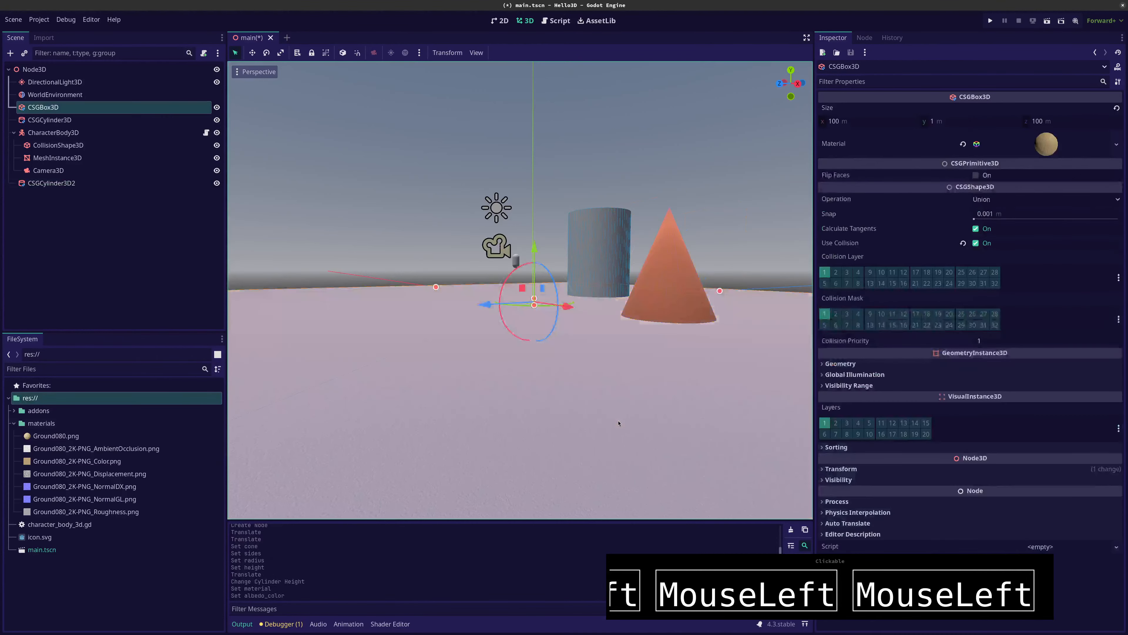
Enable Use Collision on the orange-brown cone, CSGCylinder3D2
left_click(52, 184)
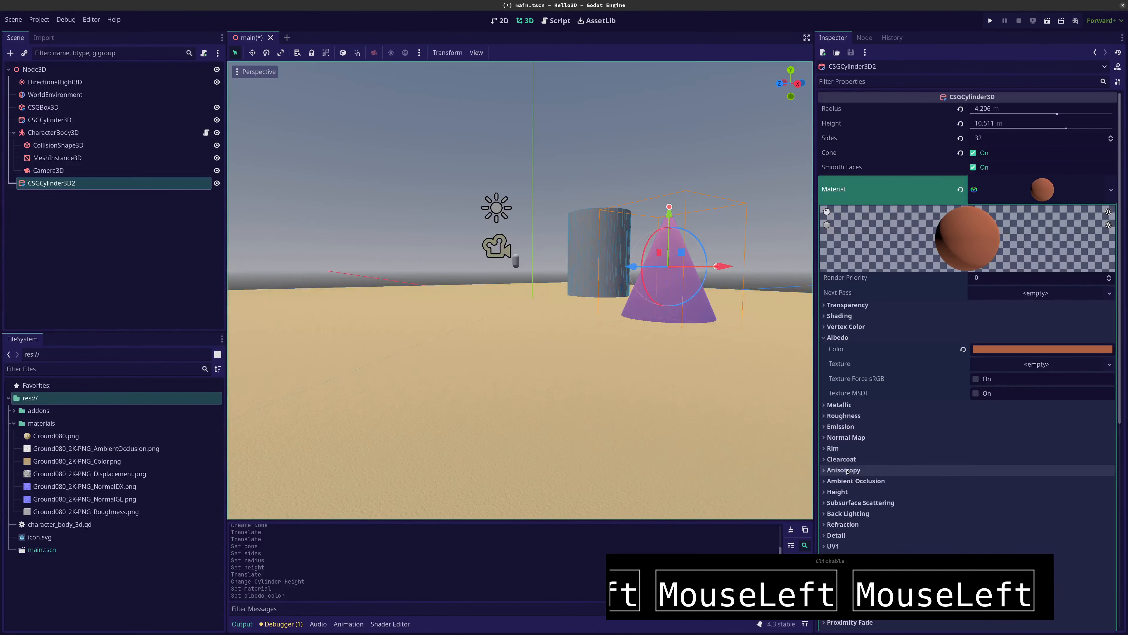
scroll(898, 276, "down", 10)
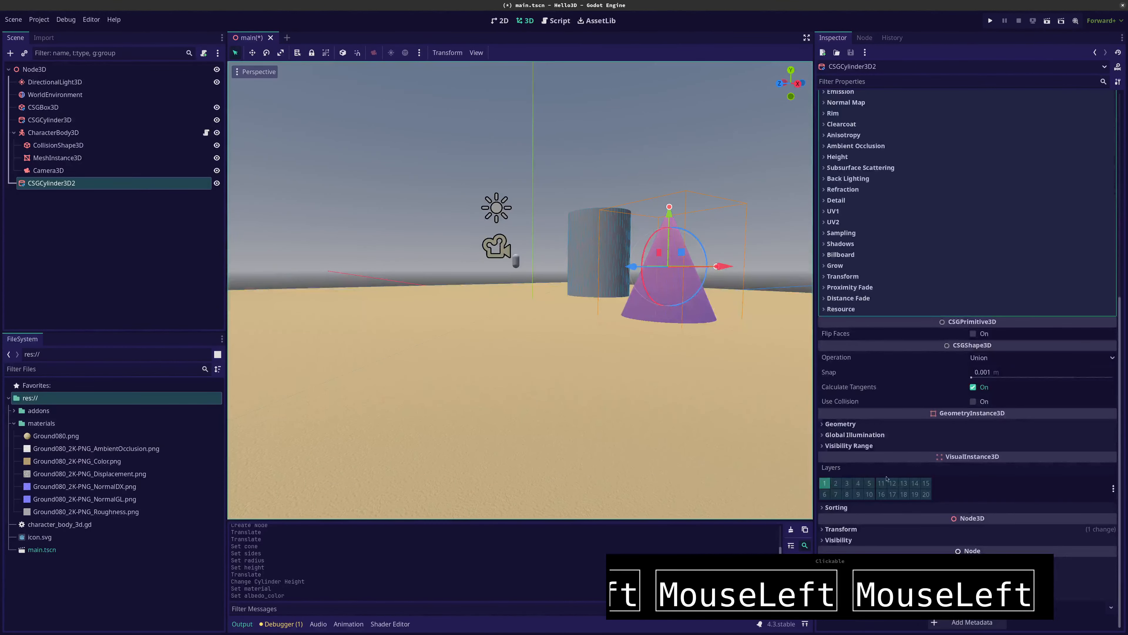
left_click(972, 402)
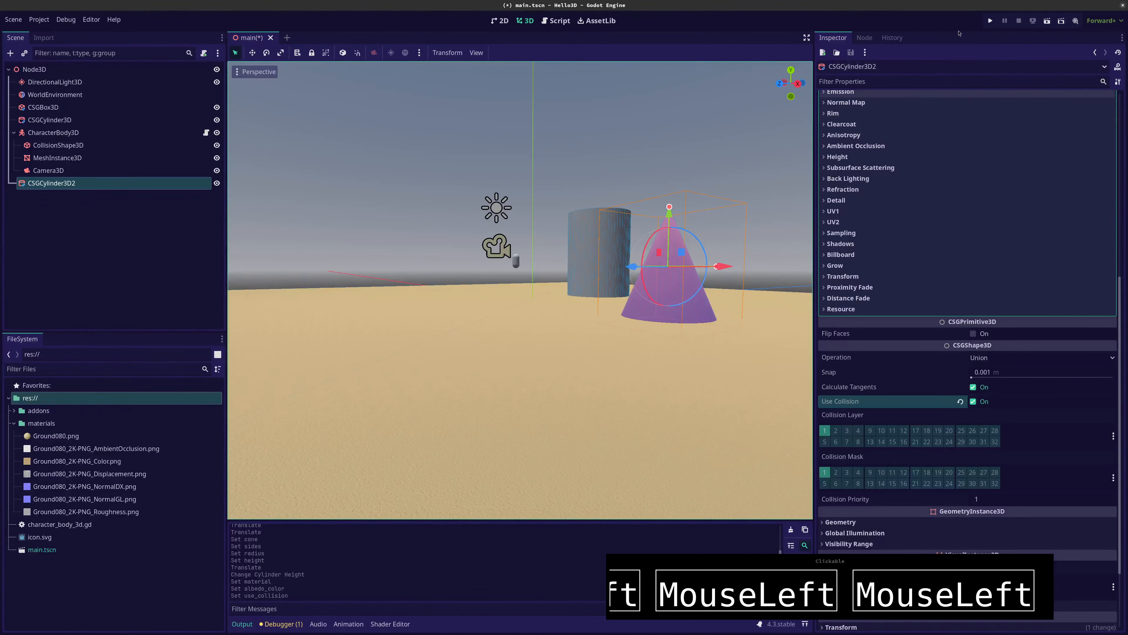
Run the project and test the cone's collision by moving and jumping the capsule character against it, ending with the game stopped
left_click(991, 21)
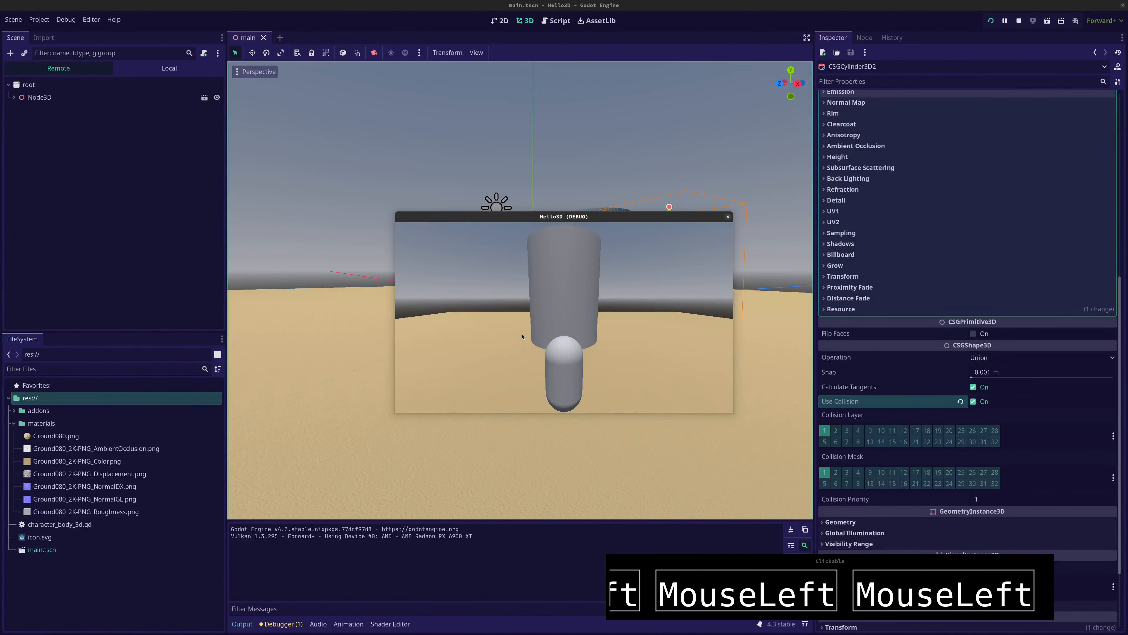
key("Right")
key("Down")
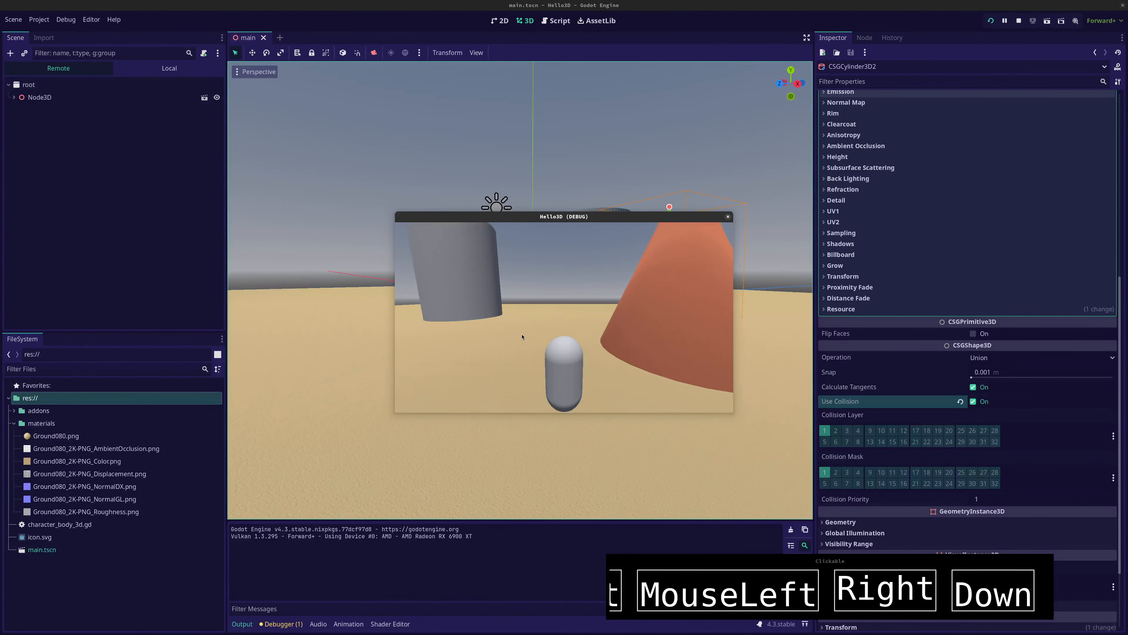
key("Up")
key("space")
key("Right")
key("Down")
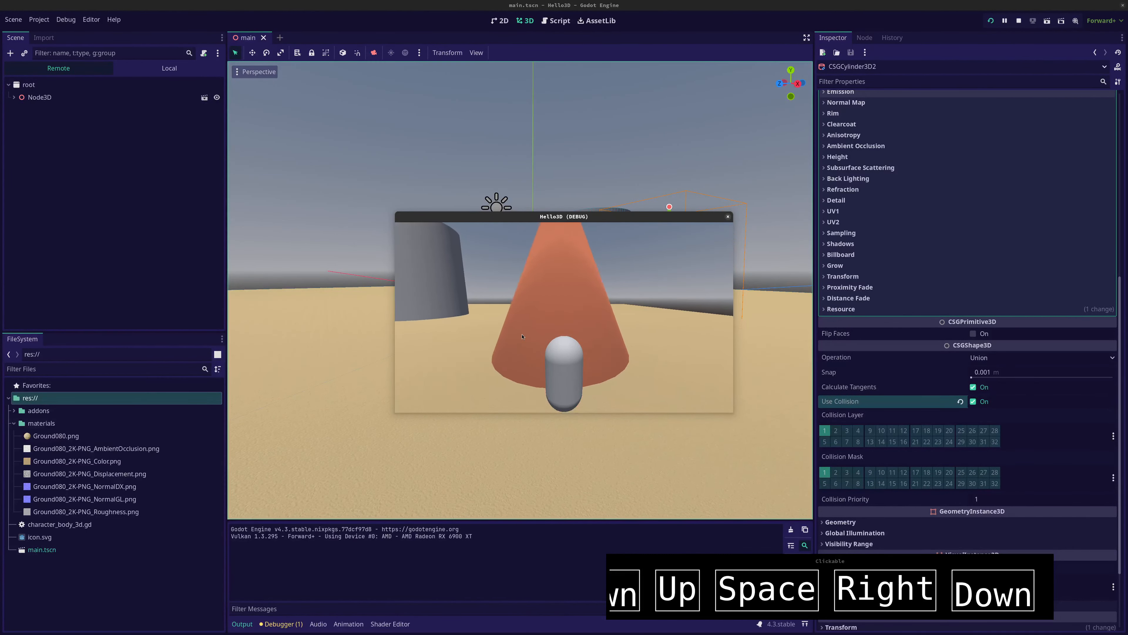
key("Up")
key("space")
key("Left")
key("Down")
key("space")
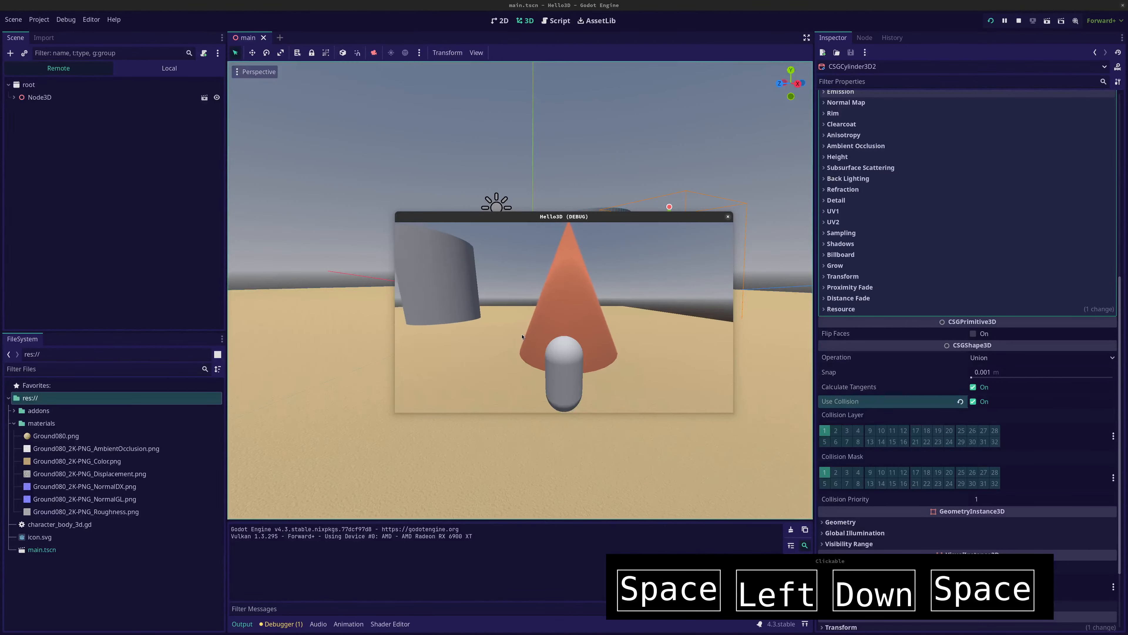
key("Up")
key("space")
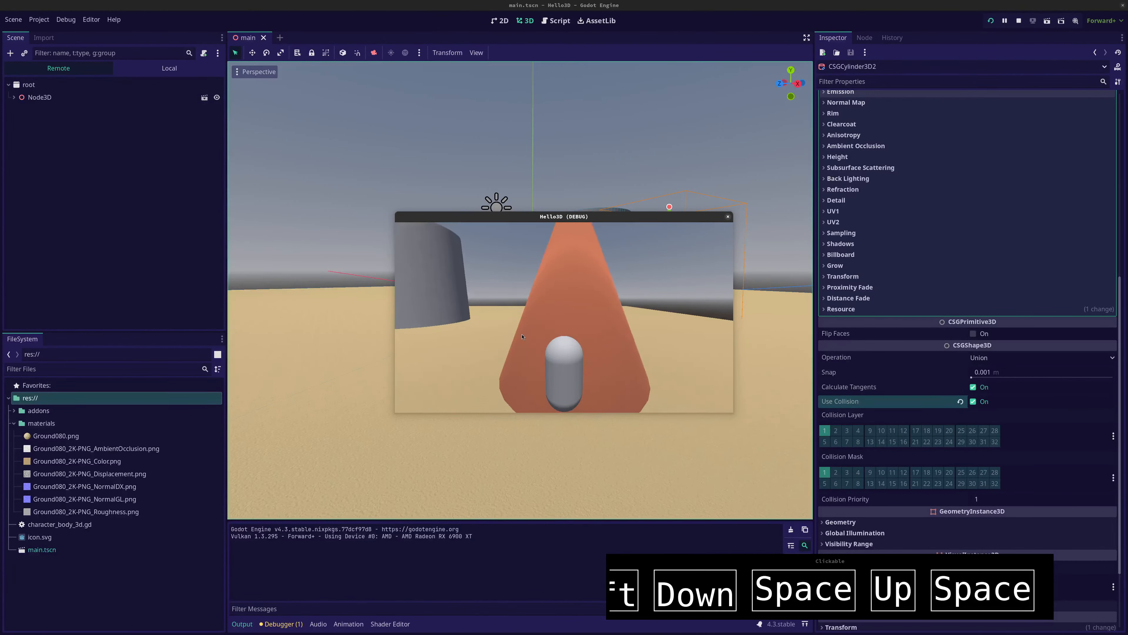
key("Down")
key("Right")
key("Up")
key("Left")
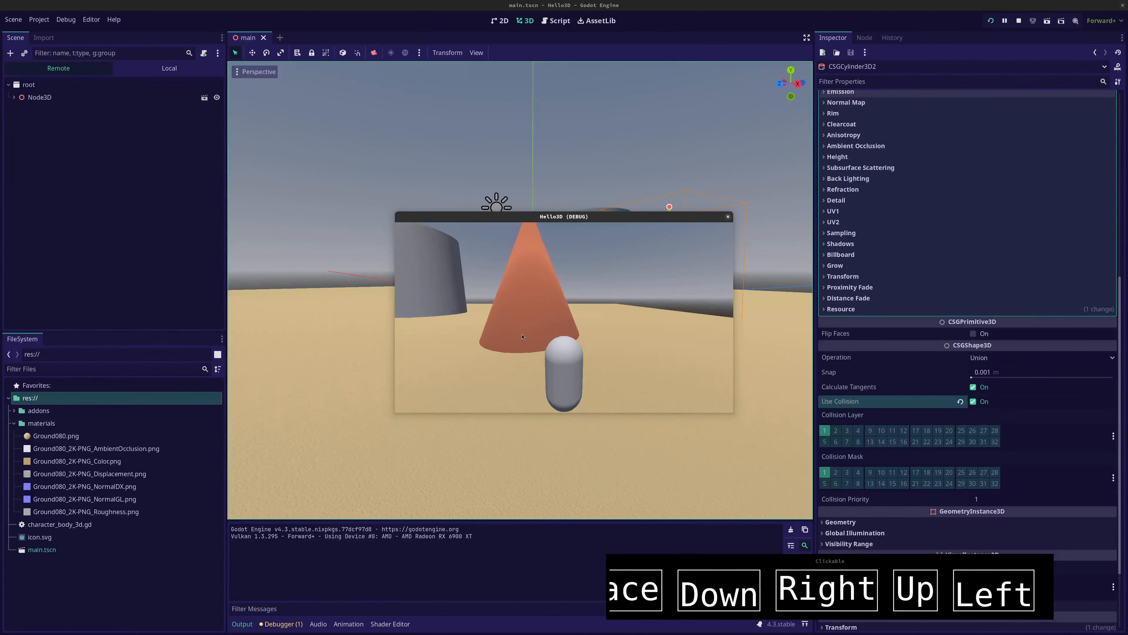
key("Up")
key("space")
key("Left")
key("Down")
key("Right")
key("space")
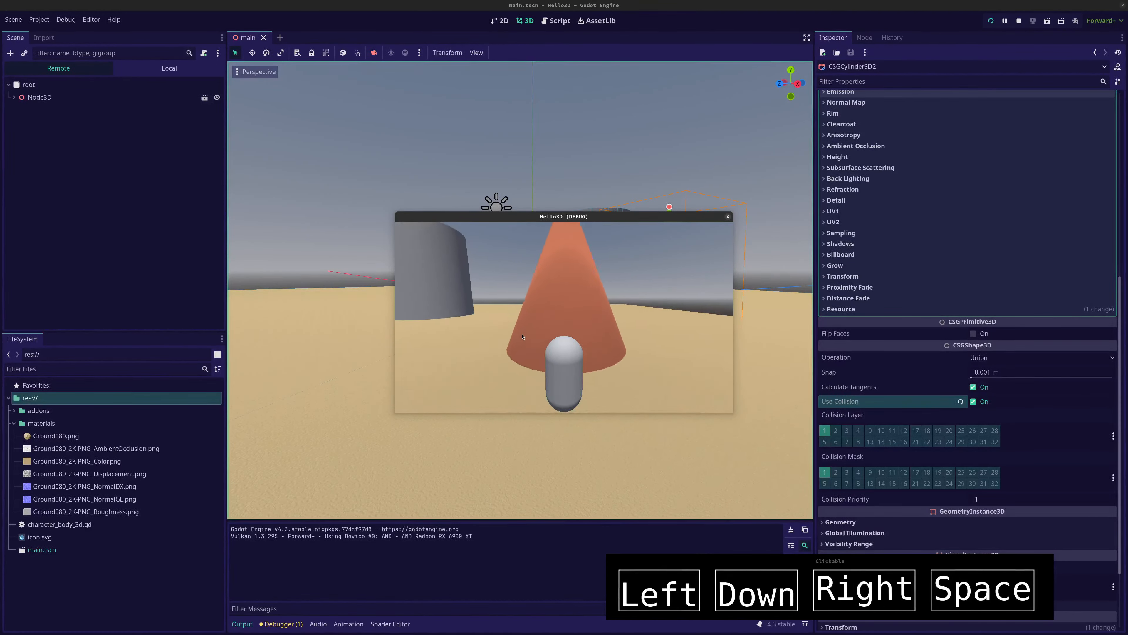
key("Up")
key("Left")
key("Right")
key("Down")
key("Left")
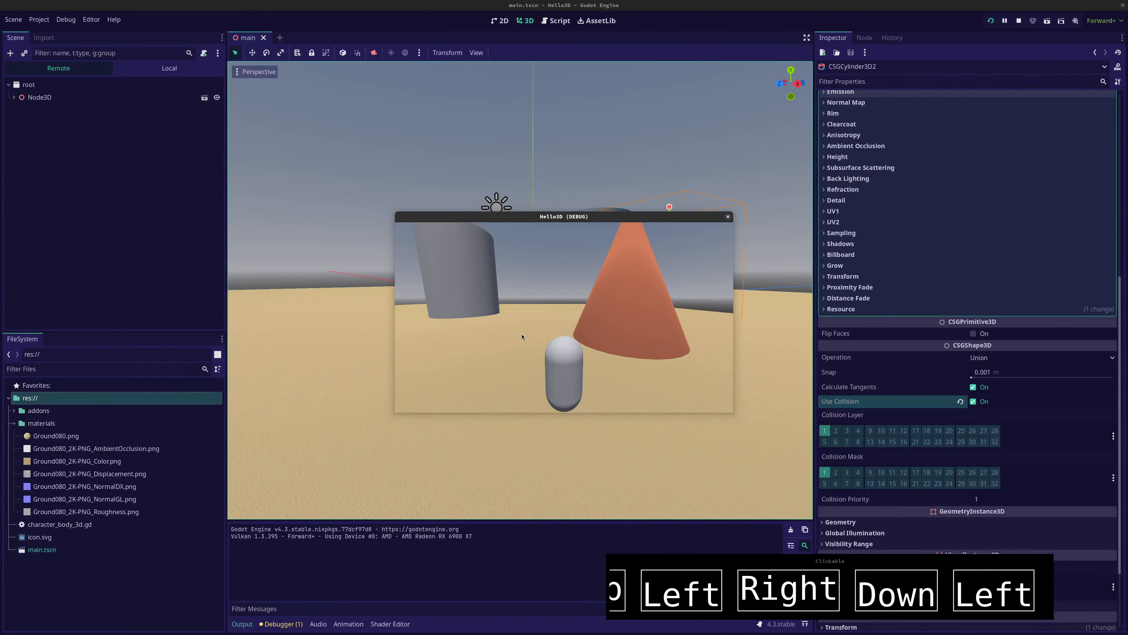
key("F8")
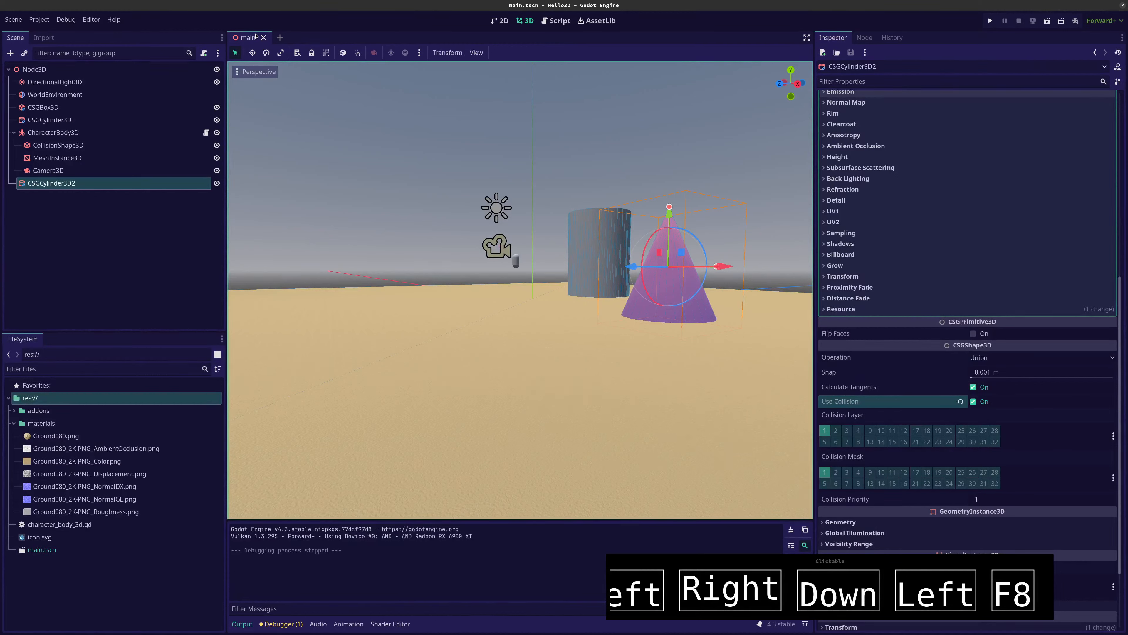
Replace the previous search in the asset library with a search for "kay"
left_click(600, 22)
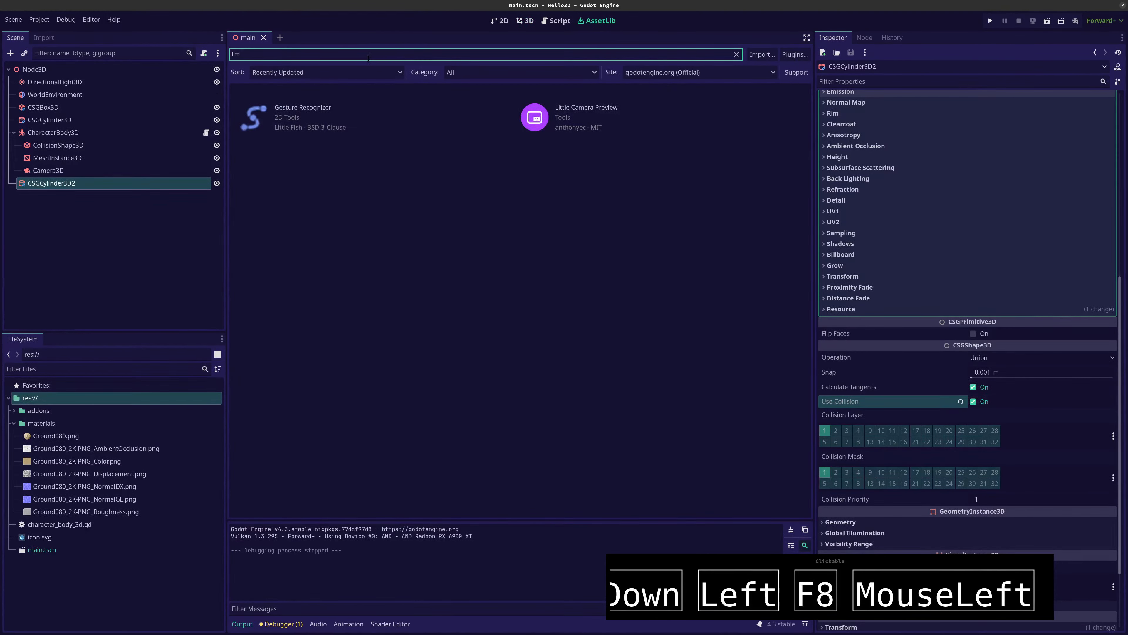
key("BackSpace")
key("BackSpace")
key("BackSpace")
key("BackSpace")
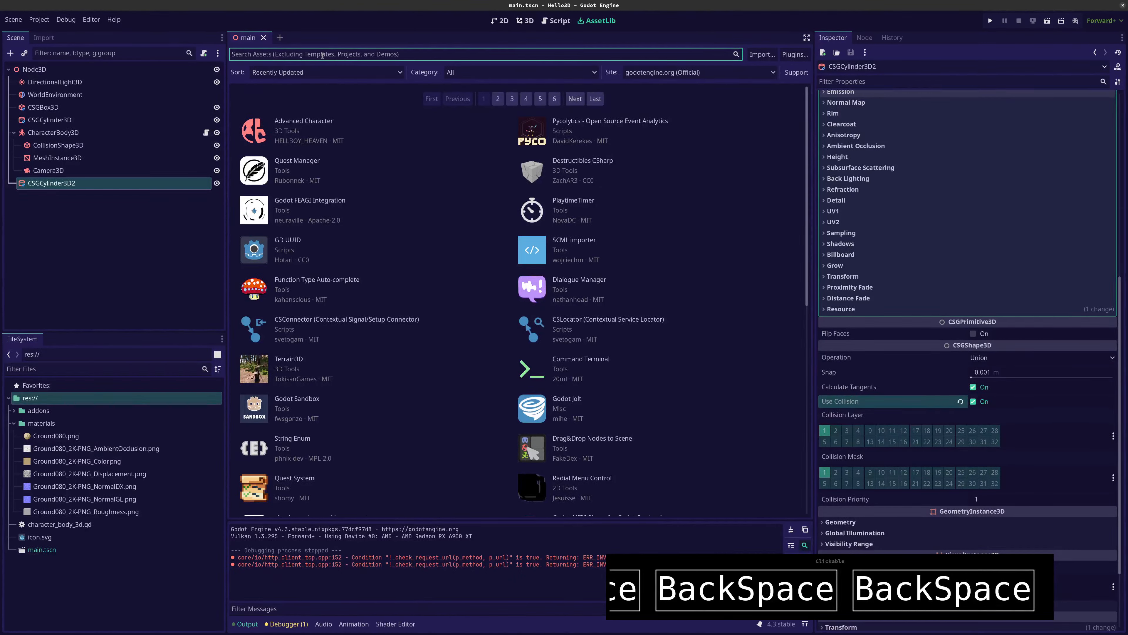
type("kay")
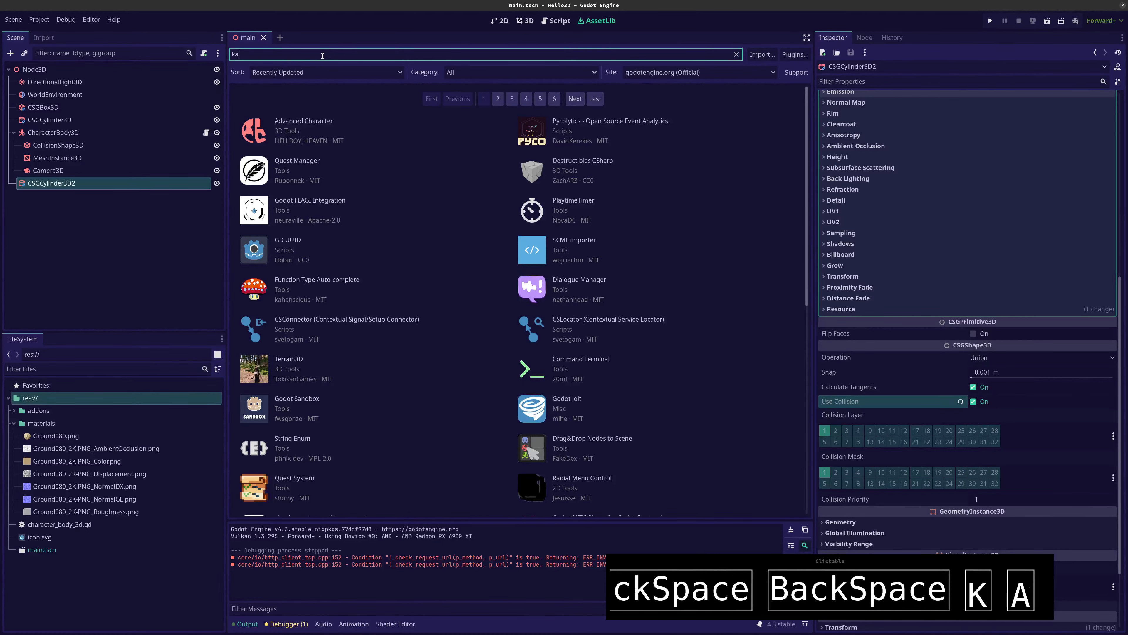
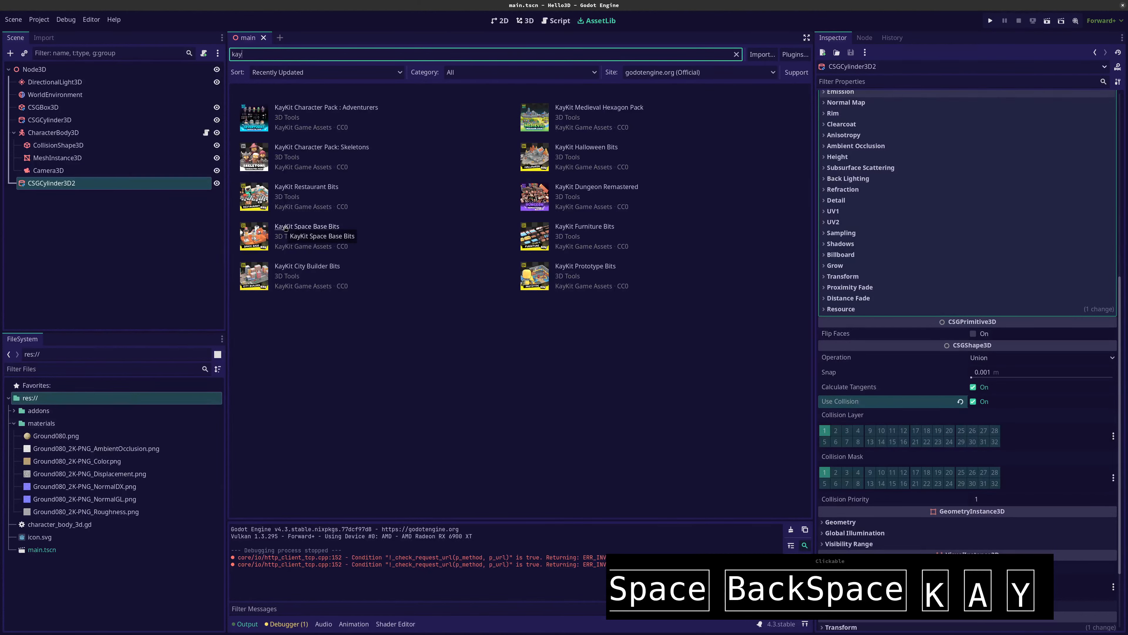
Review the KayKit Space Base Bits asset's description and download the pack
left_click(285, 228)
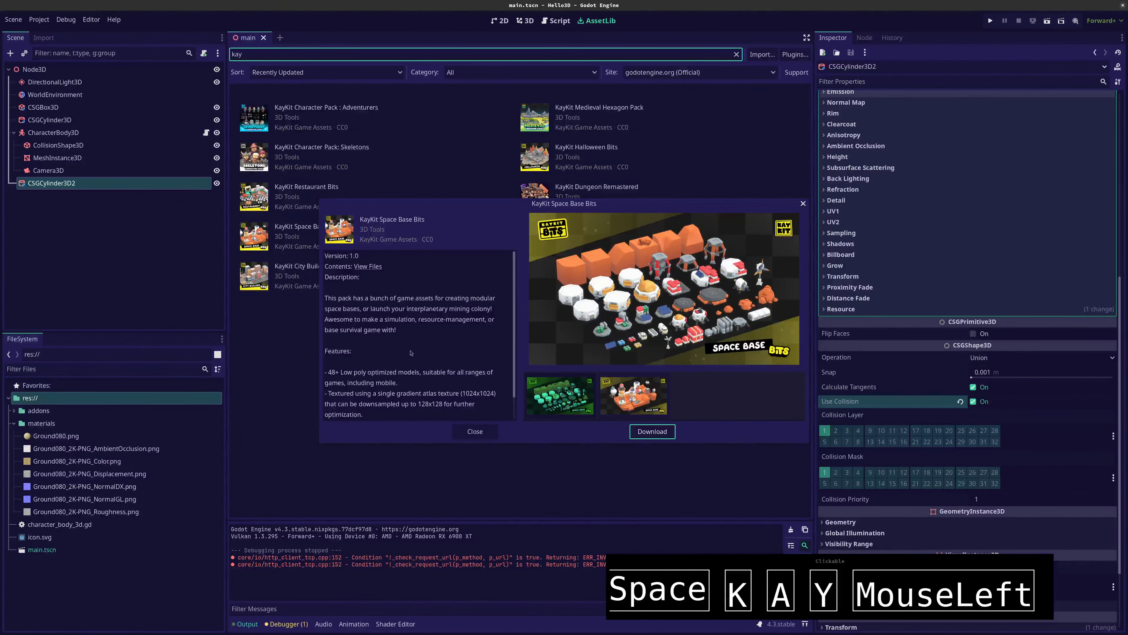
scroll(392, 358, "down", 2)
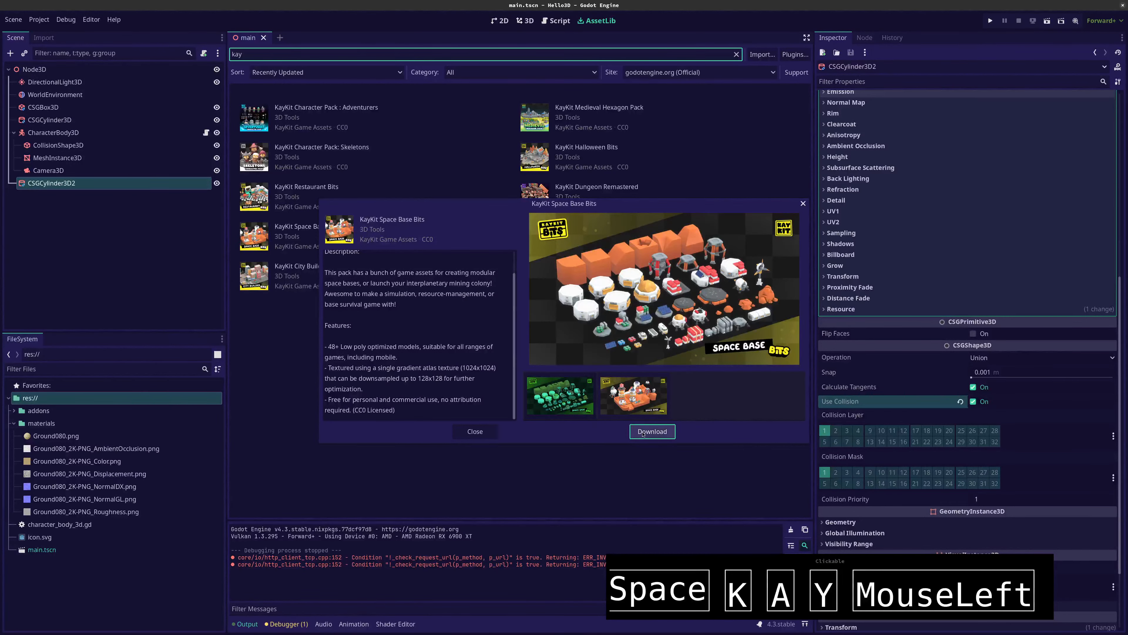
left_click(651, 431)
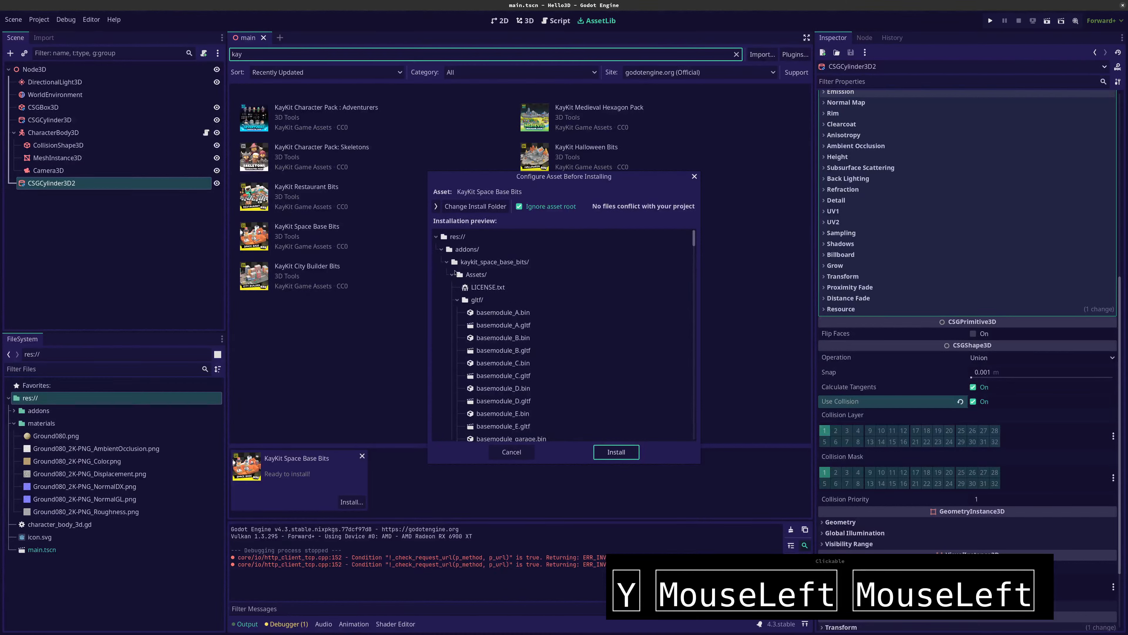
Look through the installation preview of KayKit Space Base Bits and install all its files into the project
scroll(572, 311, "down", 5)
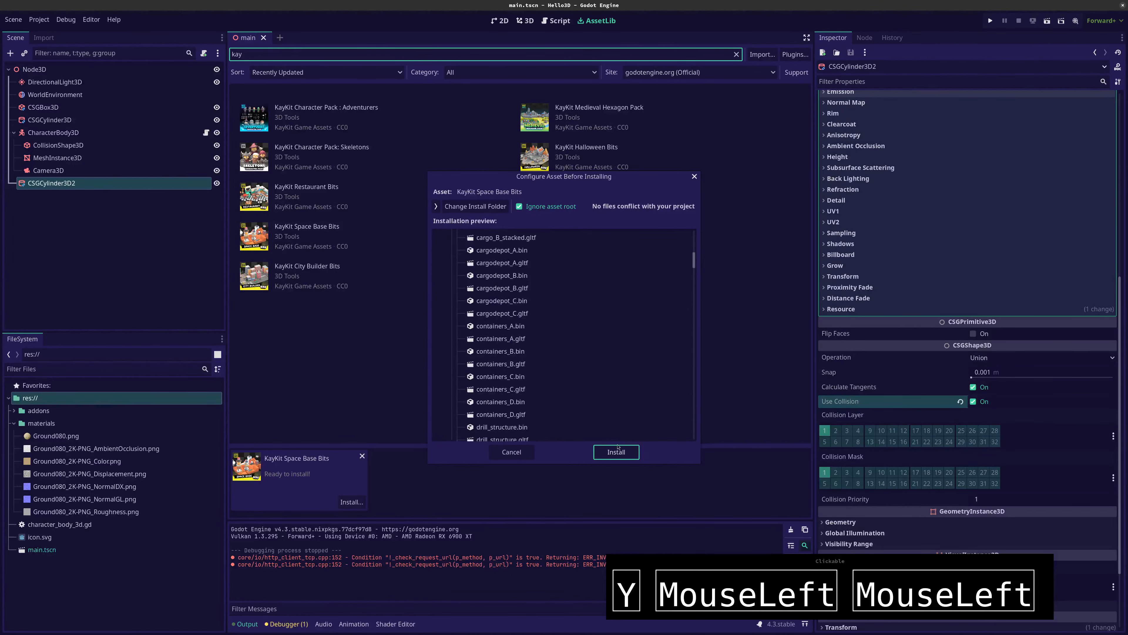
scroll(571, 374, "down", 15)
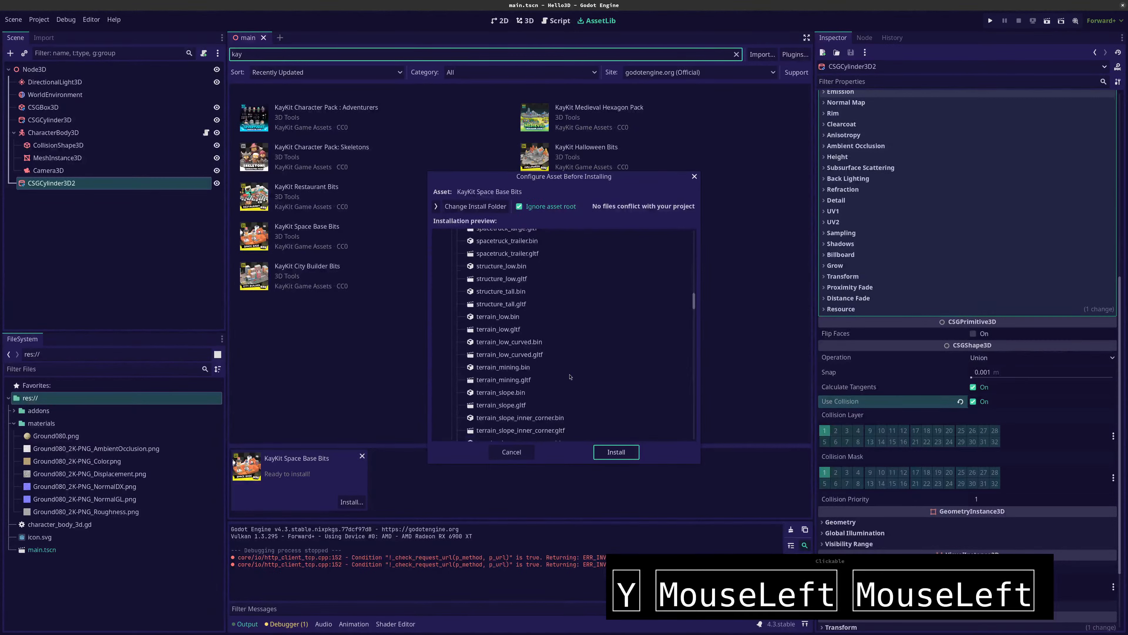
scroll(570, 376, "down", 15)
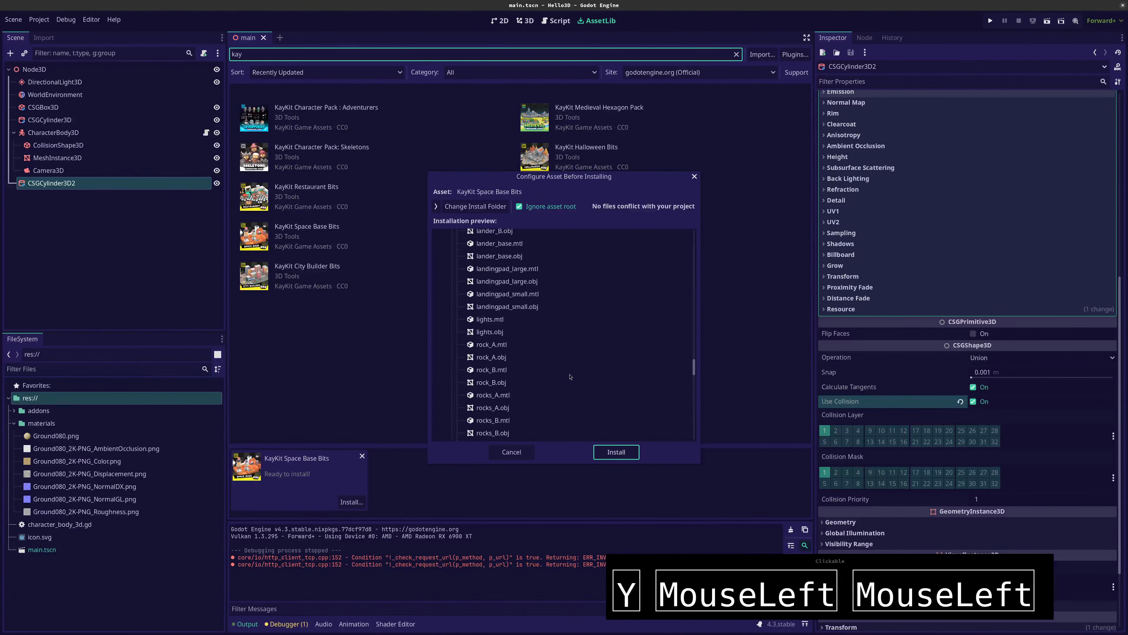
scroll(570, 377, "down", 5)
left_click(615, 452)
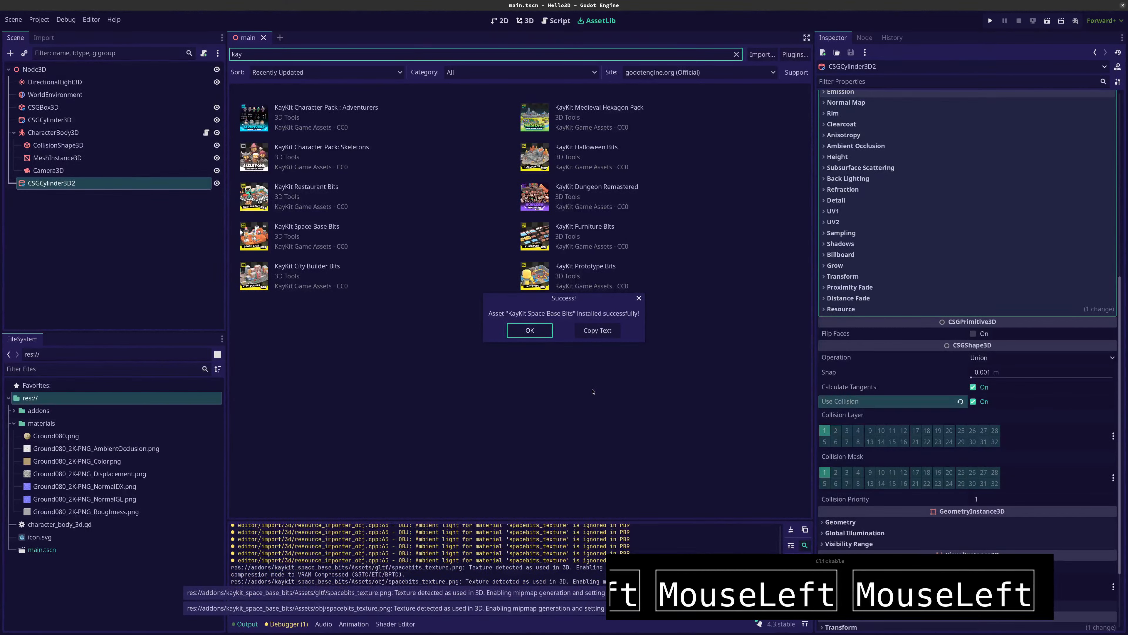
left_click(530, 330)
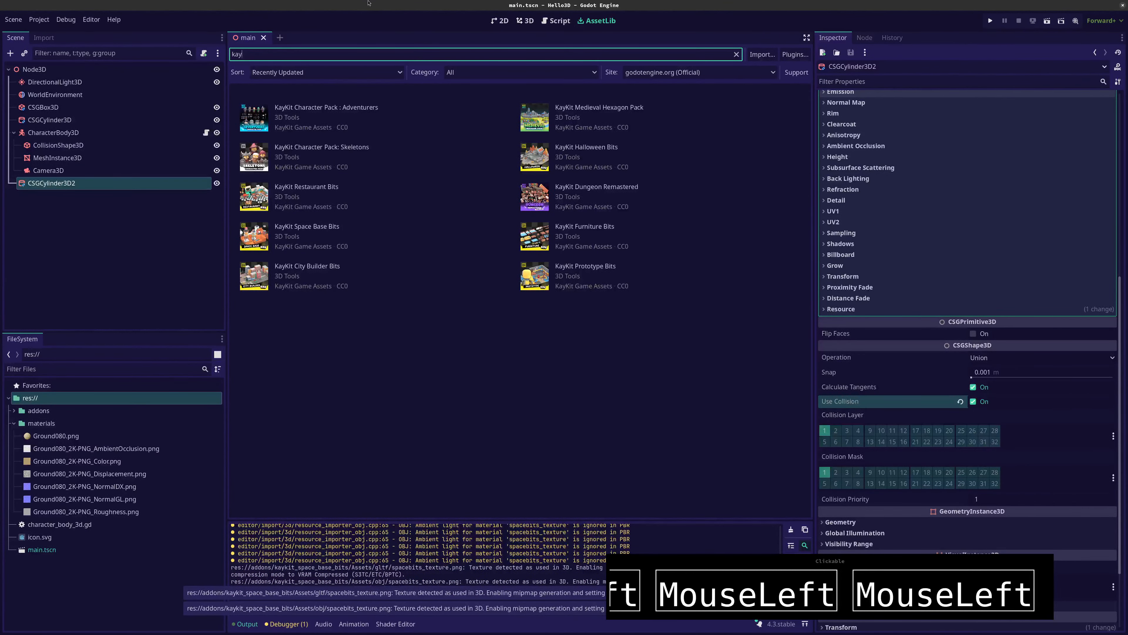
Return to the 3D view, collapse the materials folder, and expand addons/kaykit_space_base_bits/Assets in the project files
left_click(521, 21)
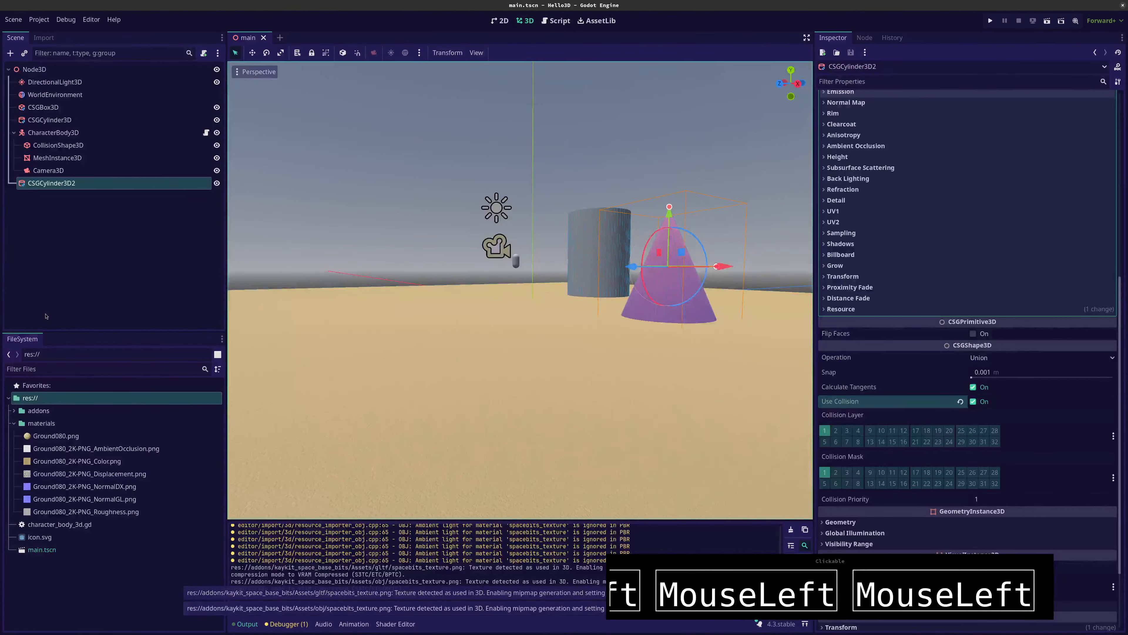
left_click(15, 427)
left_click(15, 412)
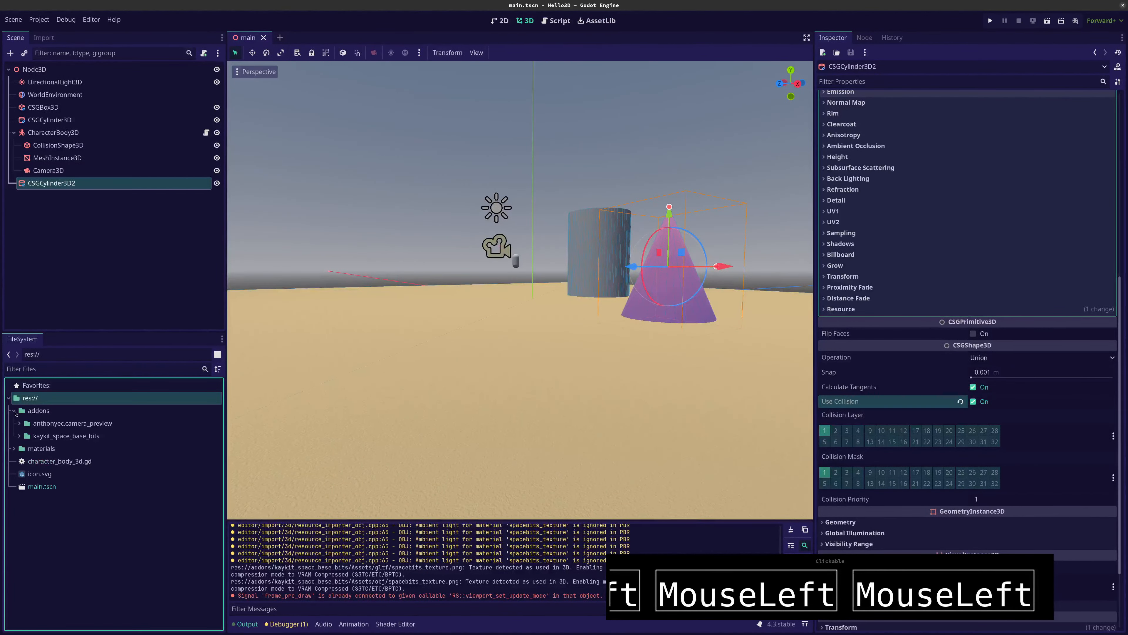
left_click(20, 436)
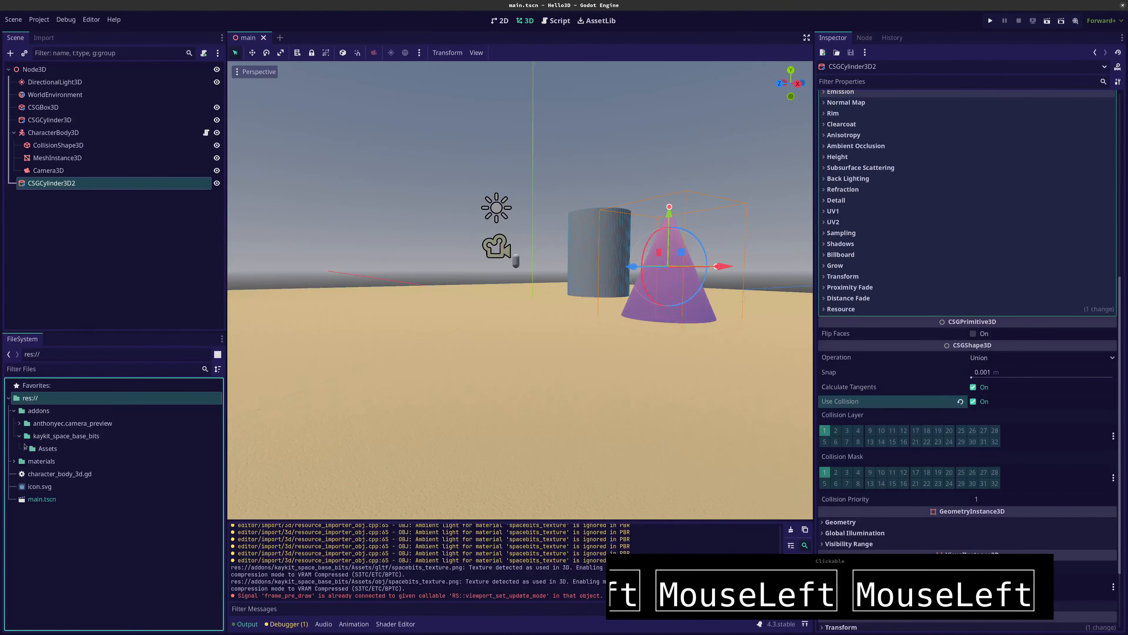
left_click(25, 449)
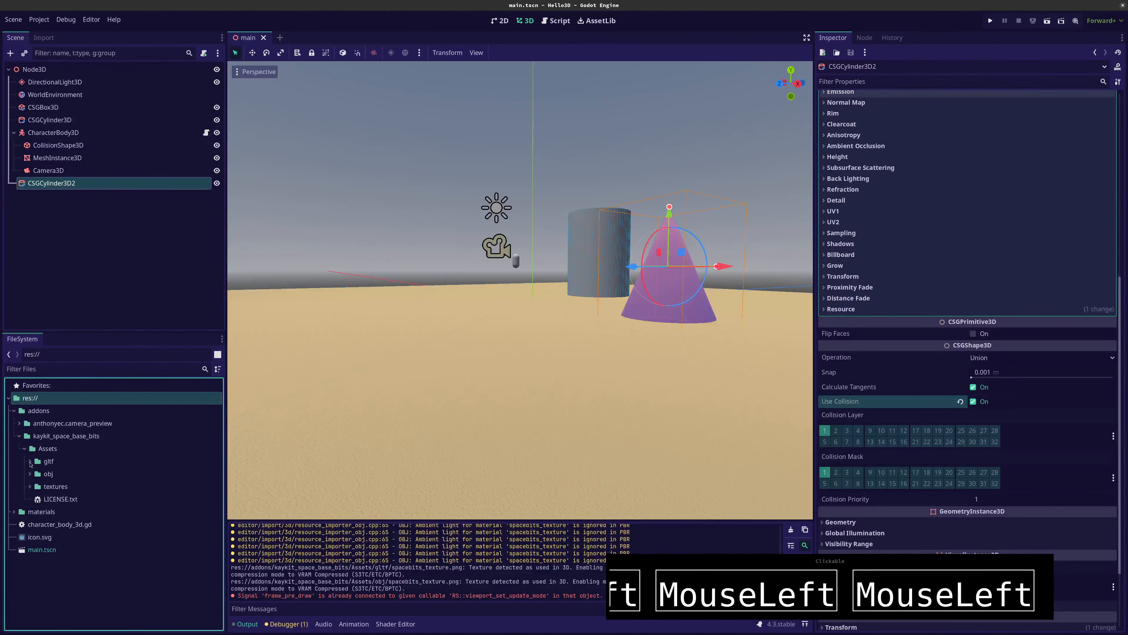
Examine the models inside the gltf and obj folders of the Space Base Bits assets
left_click(30, 462)
left_click(30, 462)
left_click(31, 474)
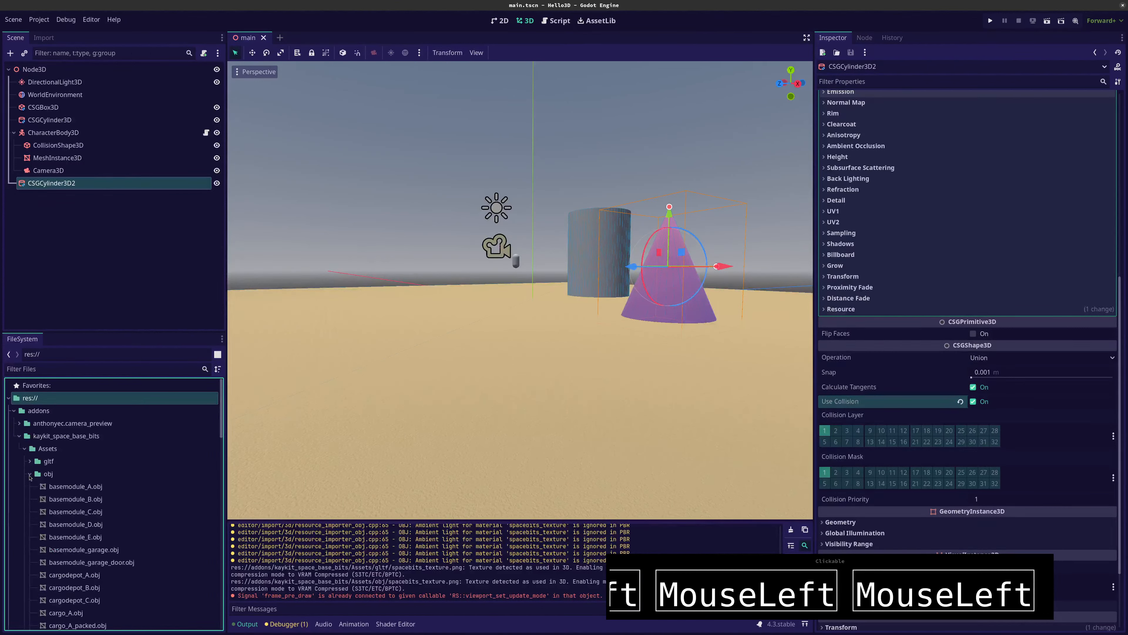
left_click(30, 473)
left_click(30, 462)
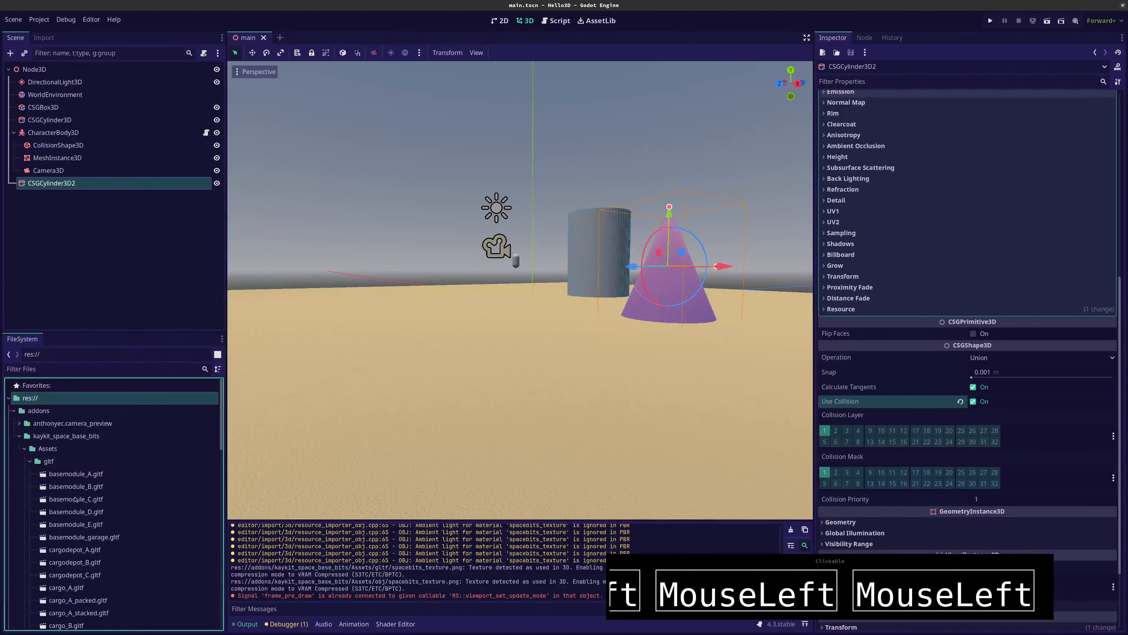
scroll(75, 499, "down", 3)
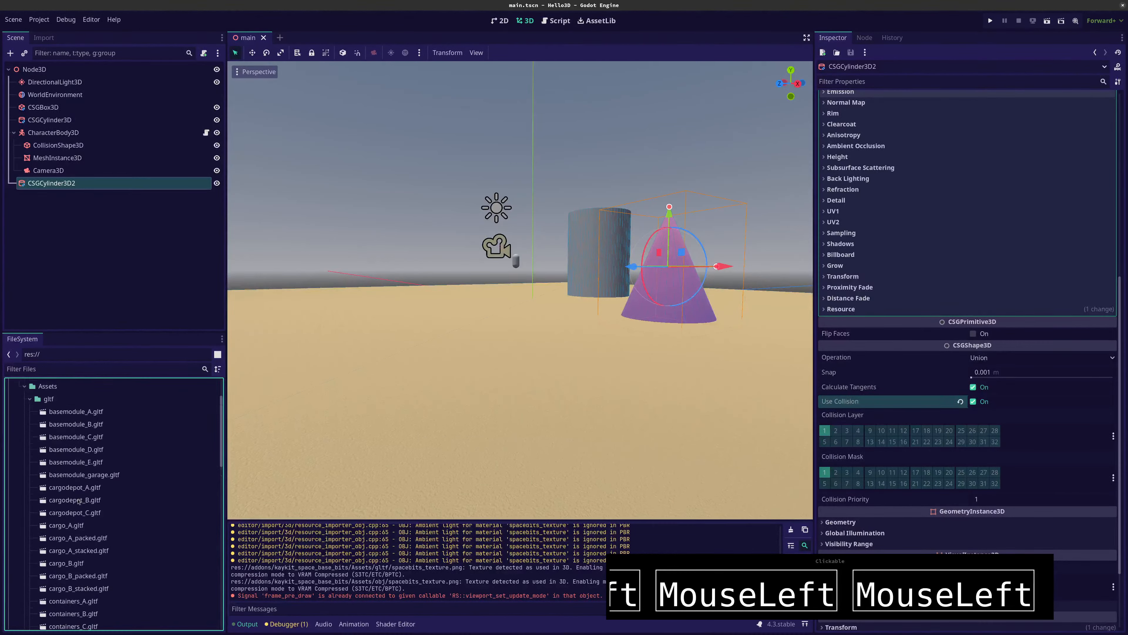
scroll(78, 501, "up", 2)
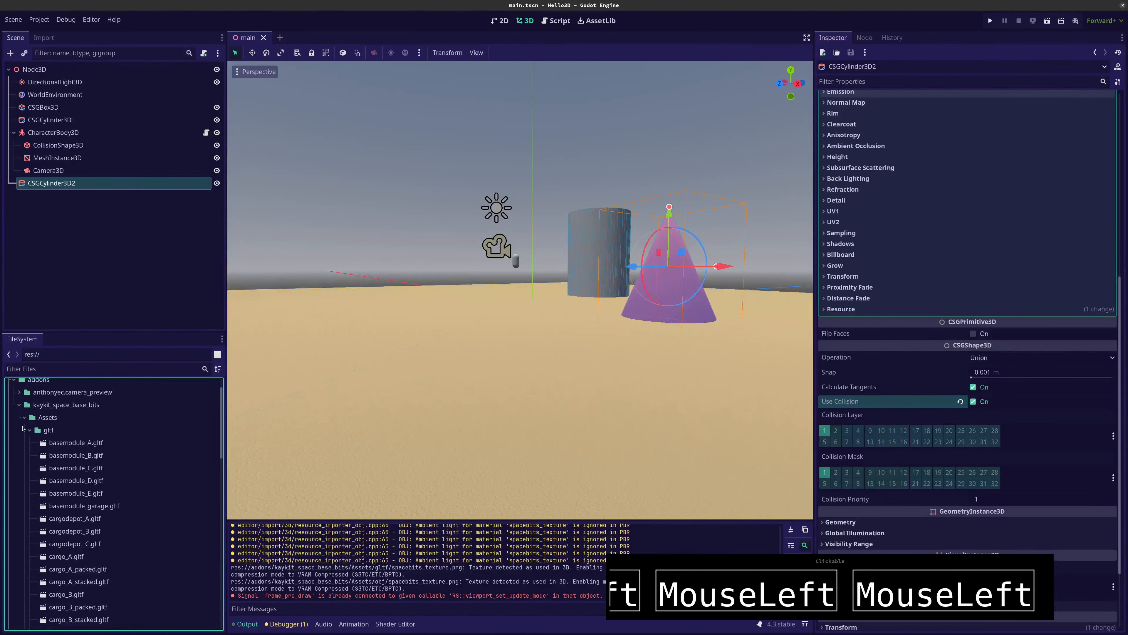
left_click(29, 430)
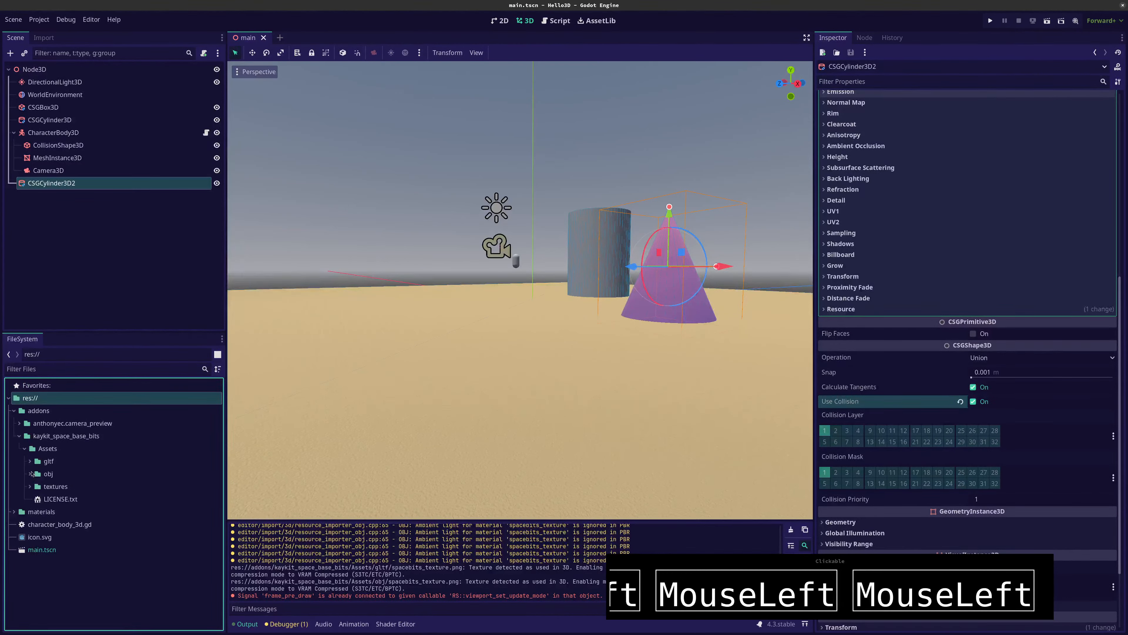
Place basemodule_D.obj from the obj folder on the sand in front of the cylinder and cone
left_click(29, 474)
scroll(42, 485, "down", 2)
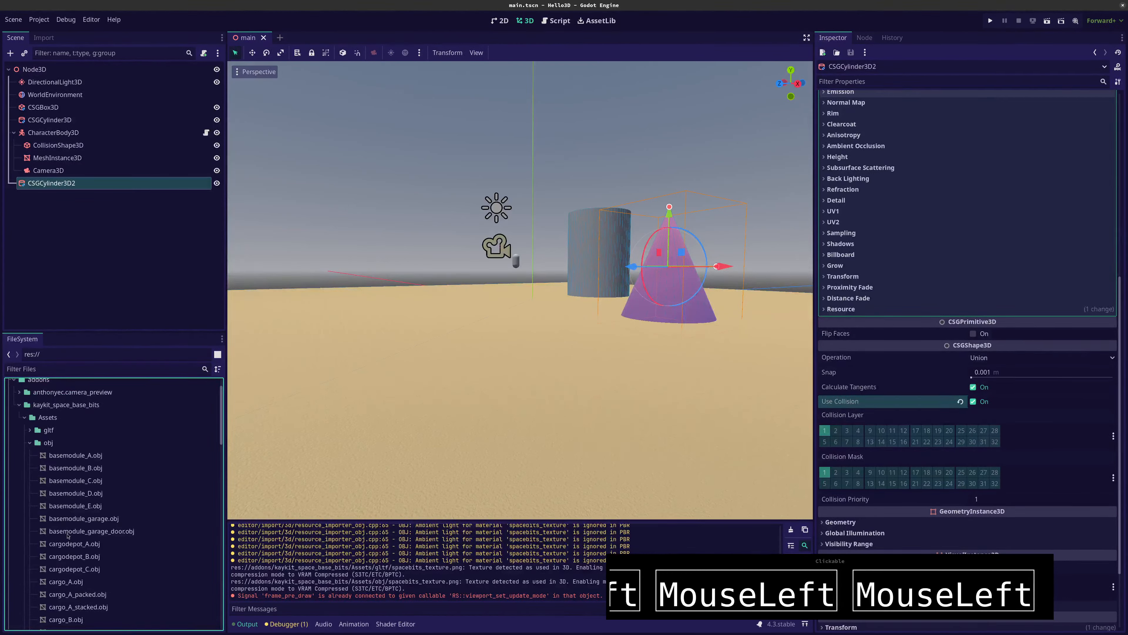
scroll(67, 536, "down", 2)
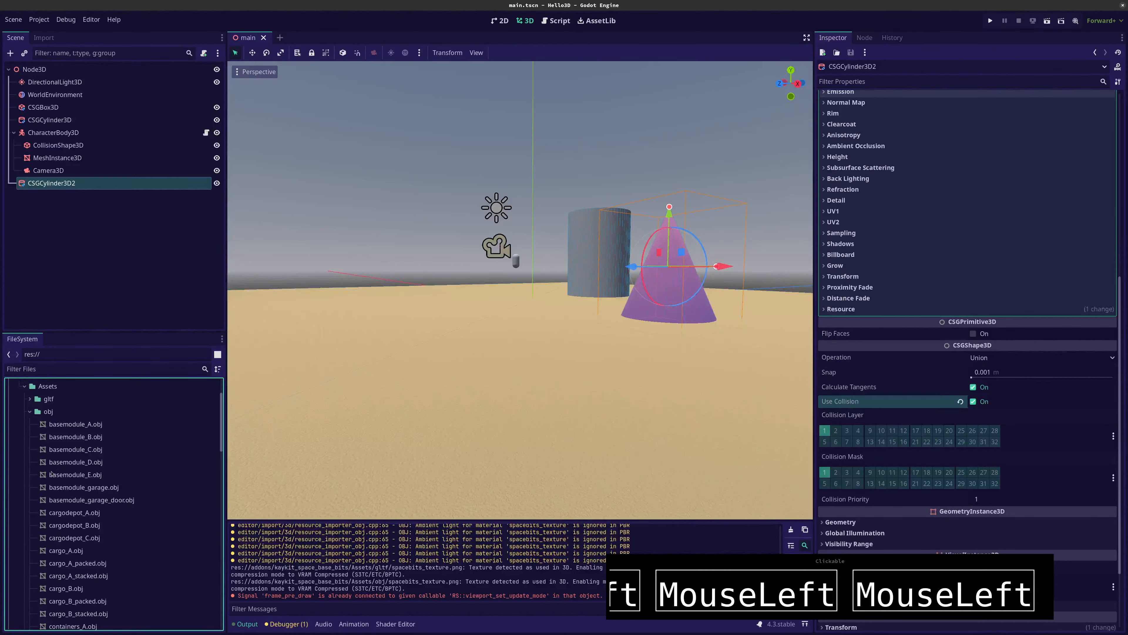
left_click(53, 476)
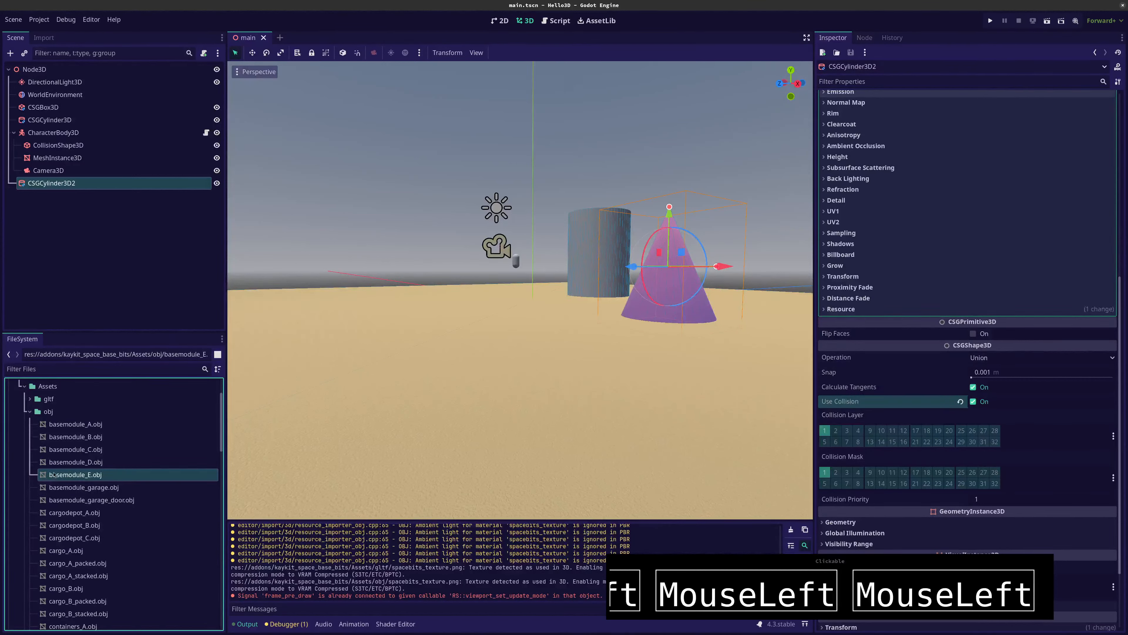
left_click_drag(61, 463, 287, 359)
left_click_drag(389, 298, 485, 426)
middle_click_drag(485, 427, 515, 453)
scroll(516, 453, "up", 4)
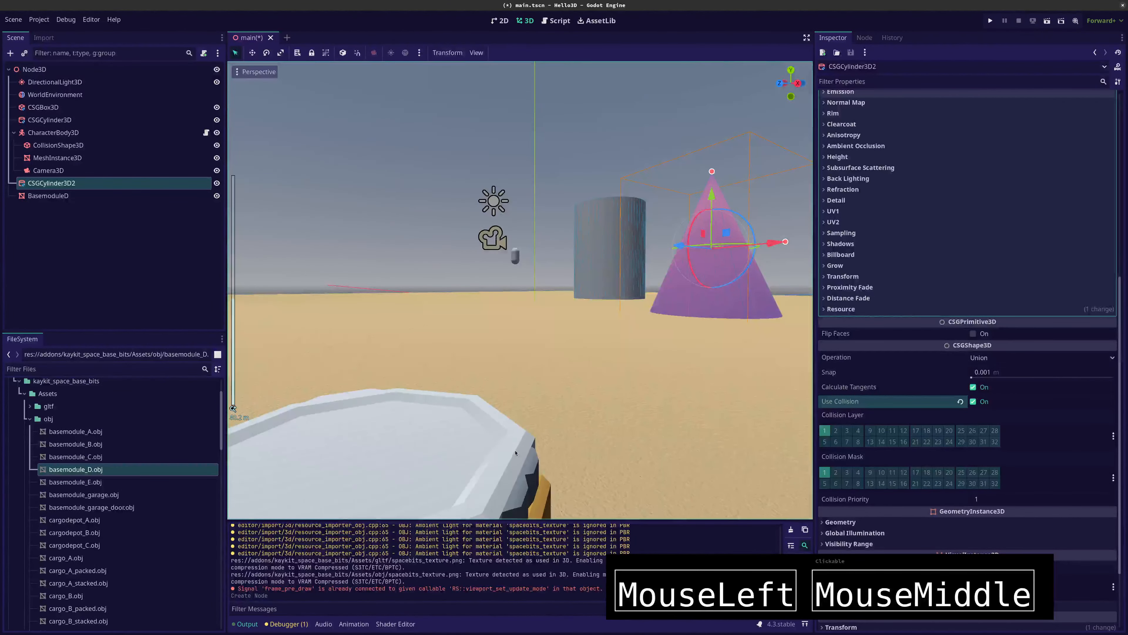
scroll(515, 452, "down", 5)
scroll(513, 445, "up", 5)
scroll(513, 440, "down", 2)
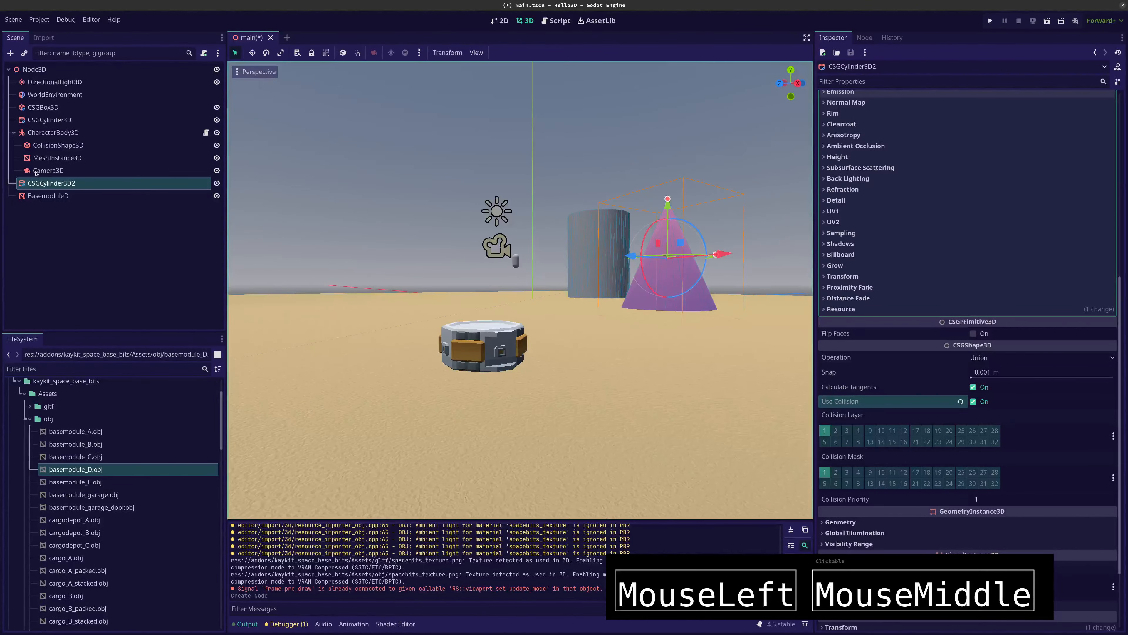
Place basemodule_A.gltf from the gltf folder on the sand near the BasemoduleD model and view both modules
left_click(30, 406)
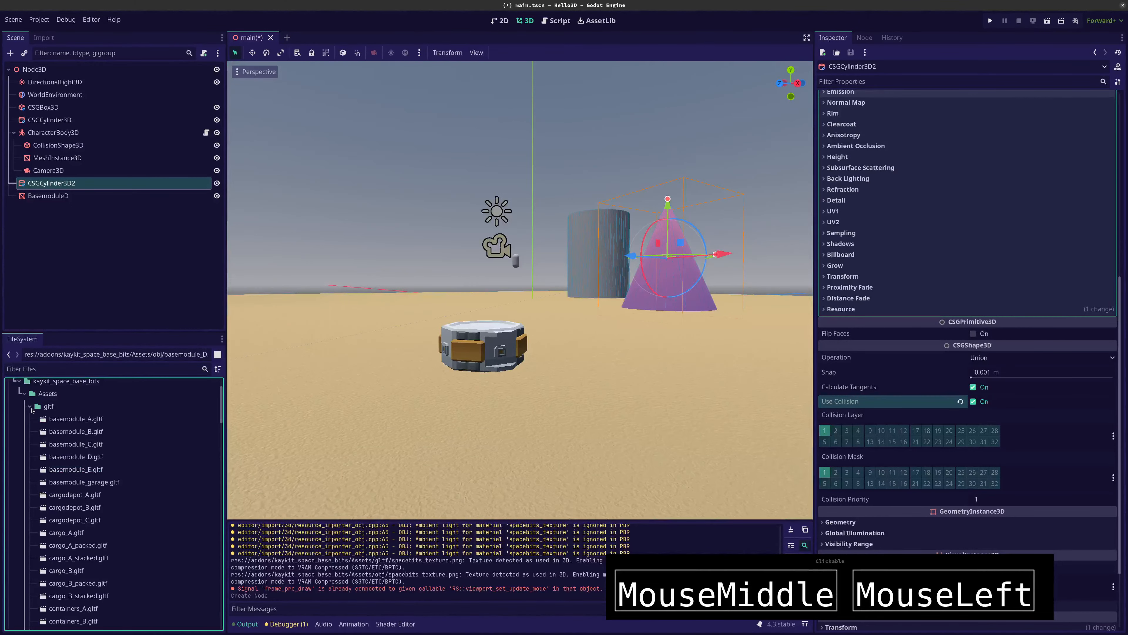
left_click_drag(48, 423, 635, 383)
mouse_move(506, 411)
middle_mouse_down()
mouse_move(522, 413)
mouse_move(497, 416)
mouse_move(500, 405)
mouse_move(498, 415)
middle_mouse_up()
right_click_drag(494, 419, 460, 449)
key("w")
key("w")
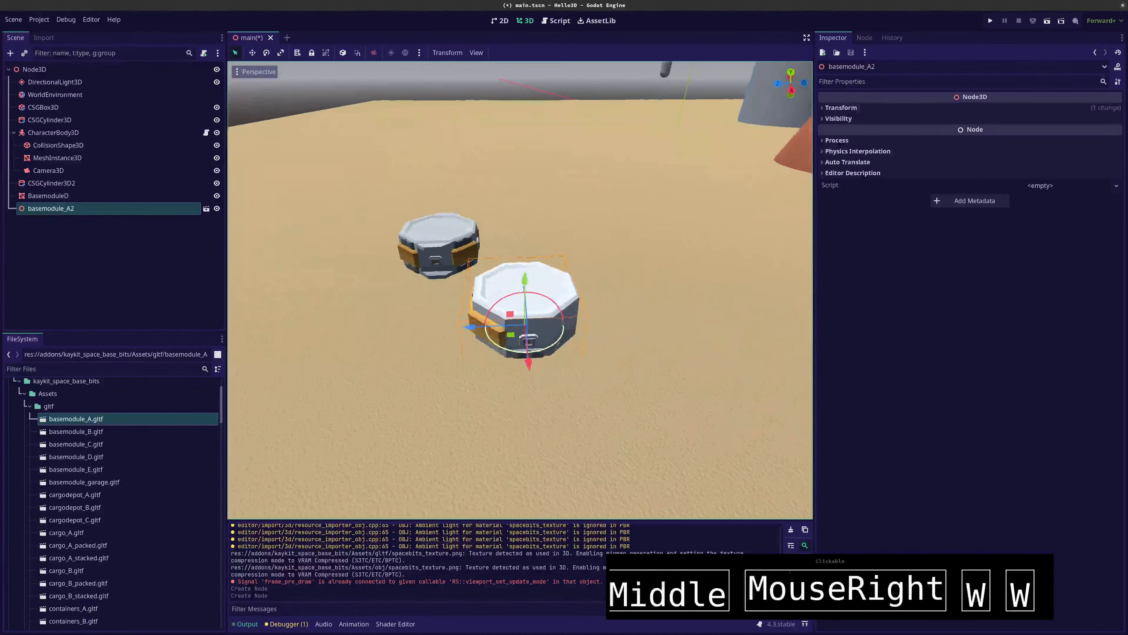
key("d")
key("w")
key("s")
key("d")
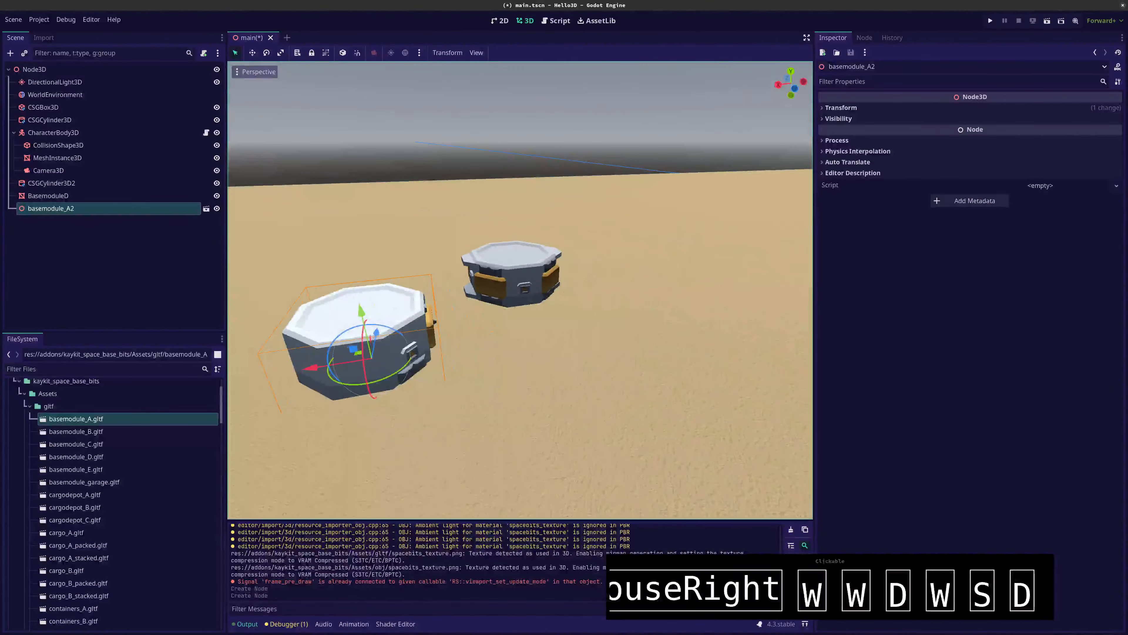
left_click(206, 209)
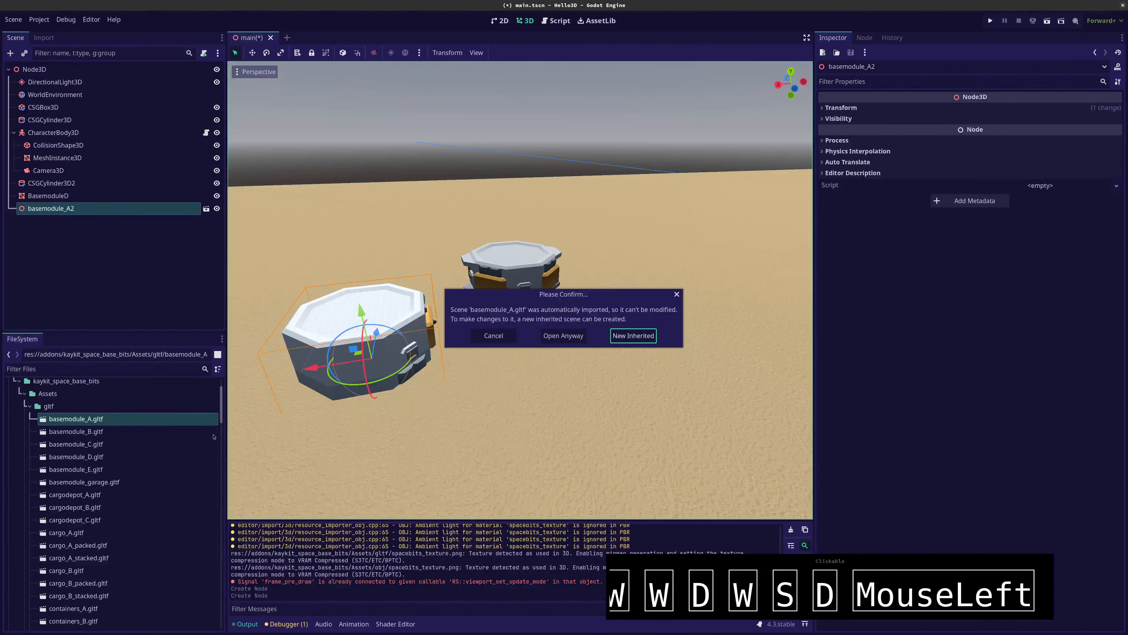
left_click(496, 336)
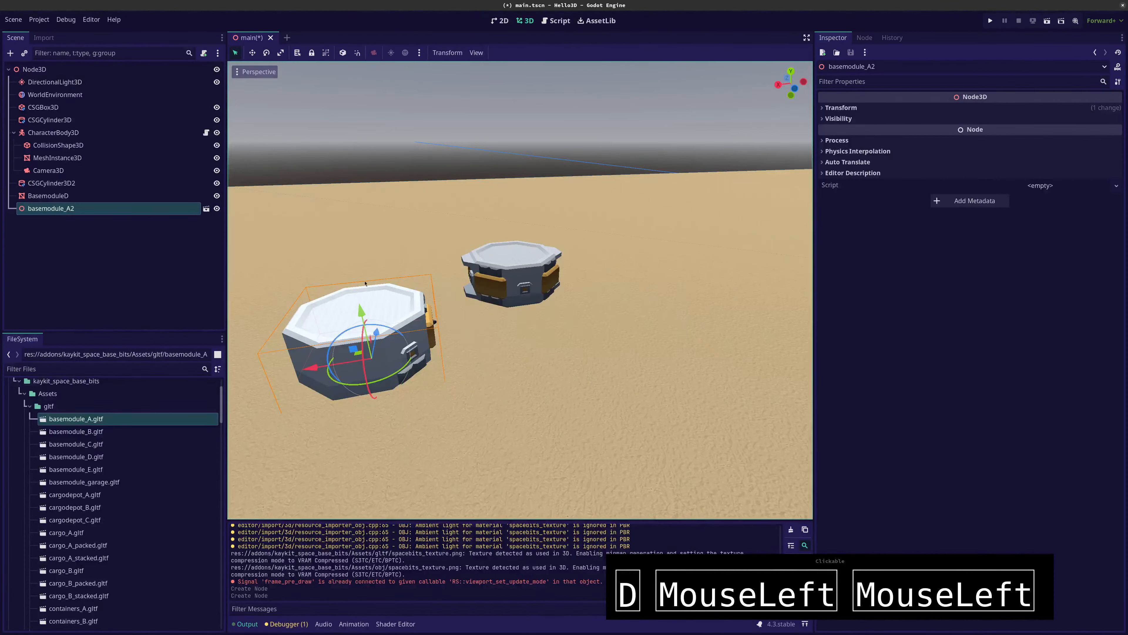
left_click(206, 208)
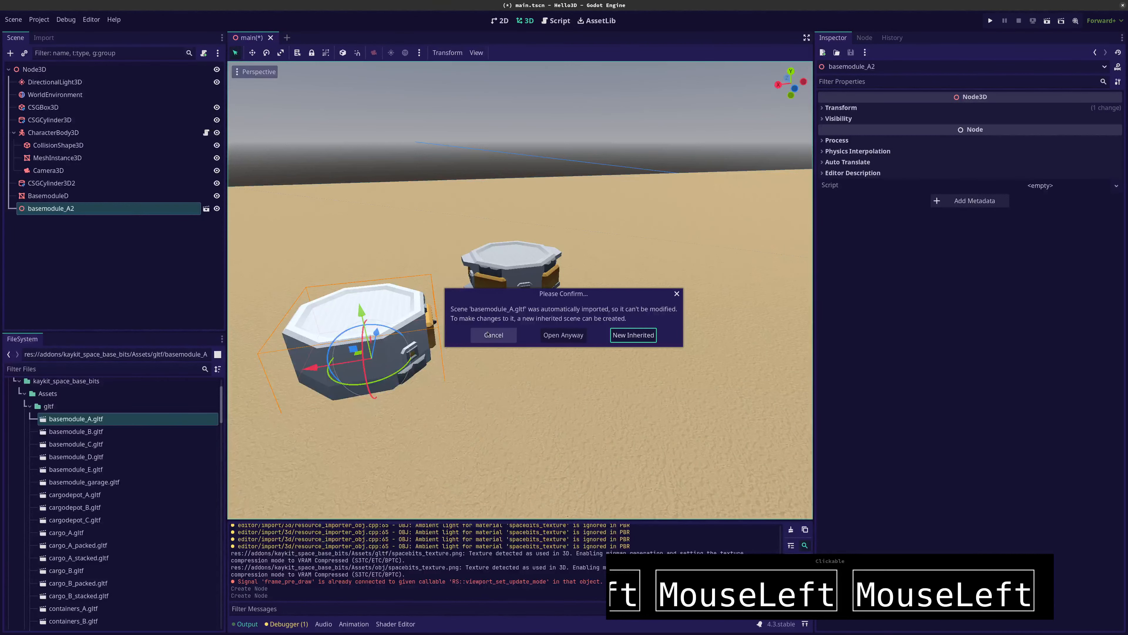
left_click(494, 339)
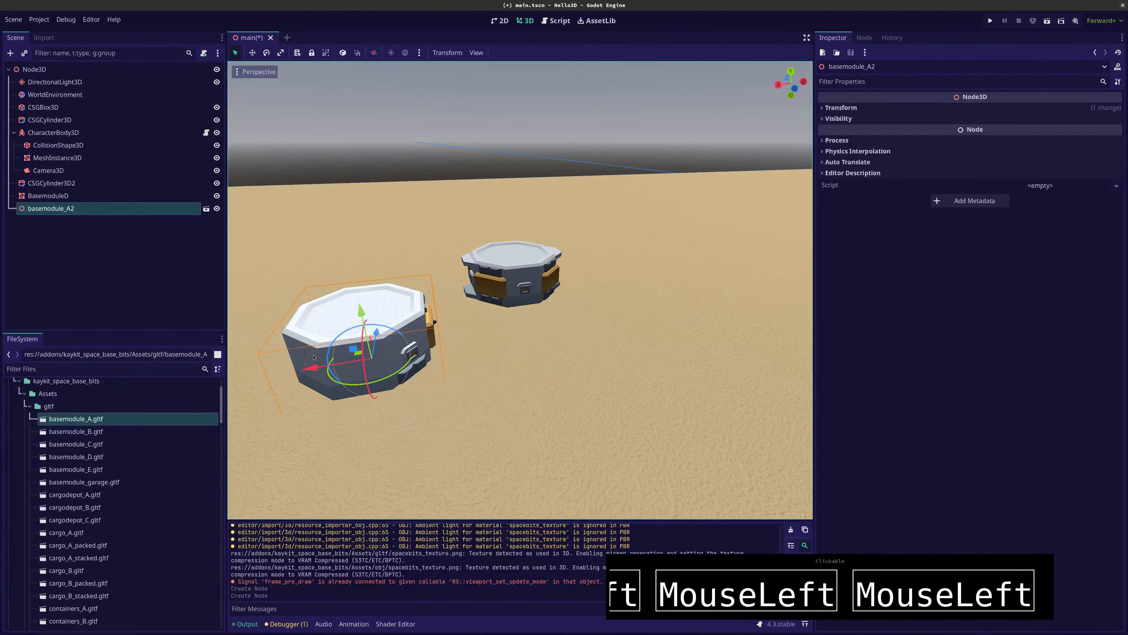
Shift basemodule_A2 slightly along its X axis toward BasemoduleD, and create a new inherited scene from it
mouse_move(311, 367)
left_mouse_down()
mouse_move(333, 373)
mouse_move(302, 380)
left_mouse_up()
left_click(206, 209)
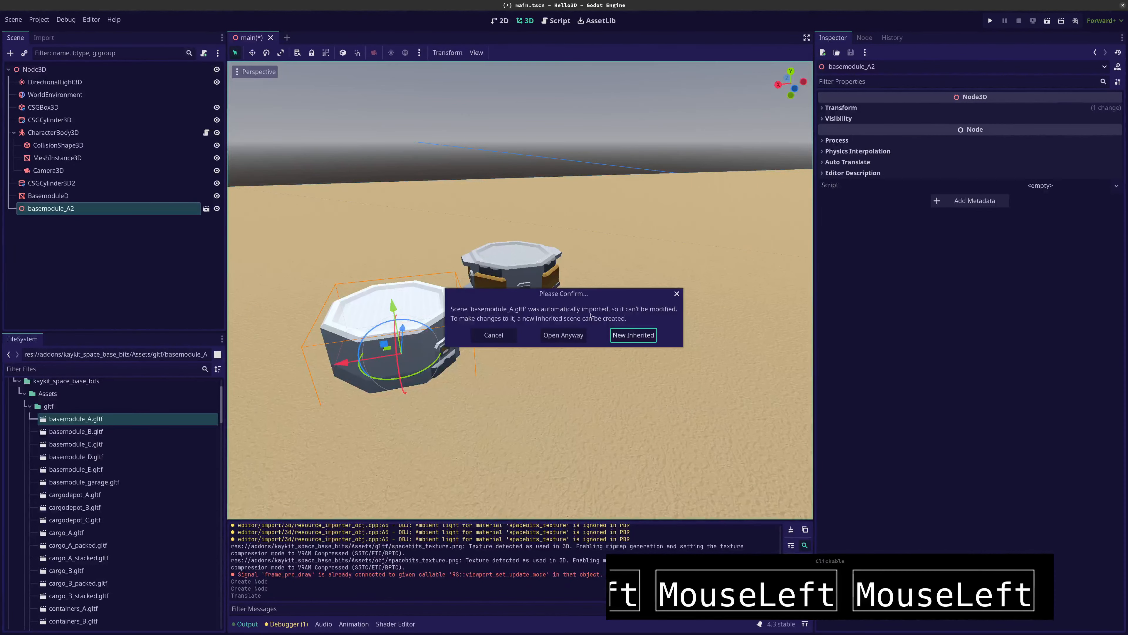
left_click(622, 338)
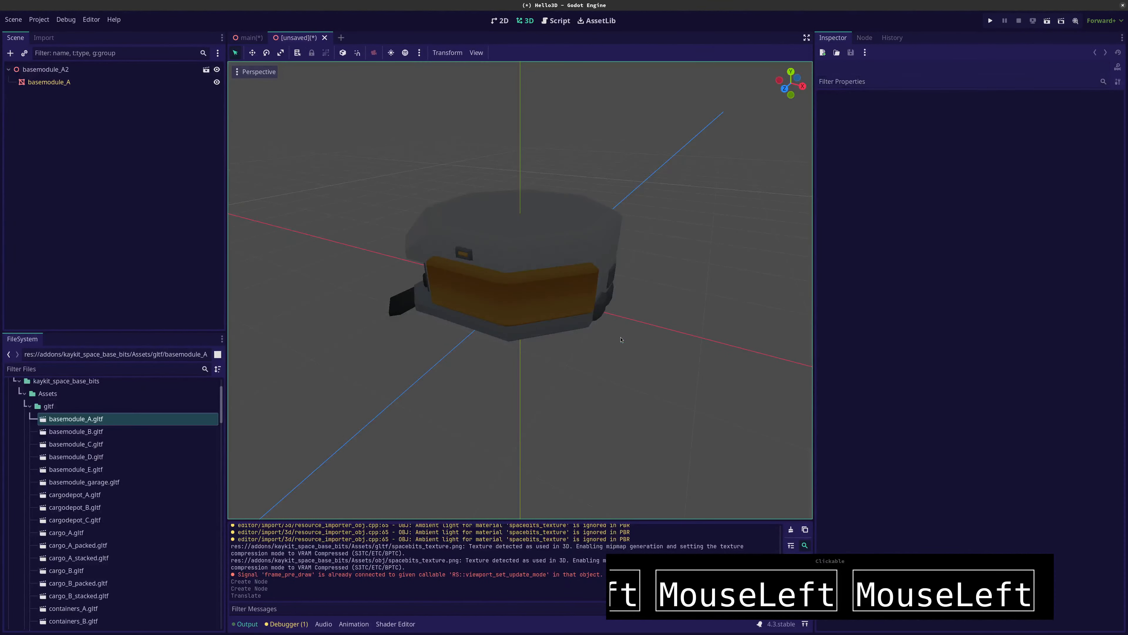
Inspect the basemodule_A2 root and its basemodule_A mesh node in the inherited scene, and return to the main scene
left_click(79, 73)
middle_click_drag(511, 285, 311, 160)
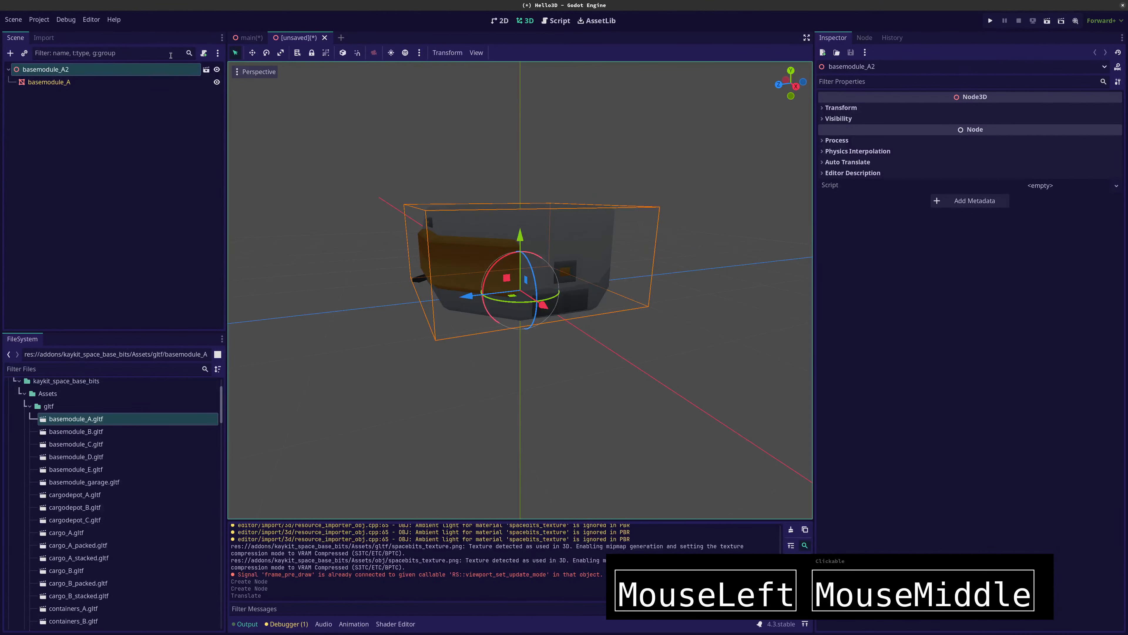
left_click(92, 83)
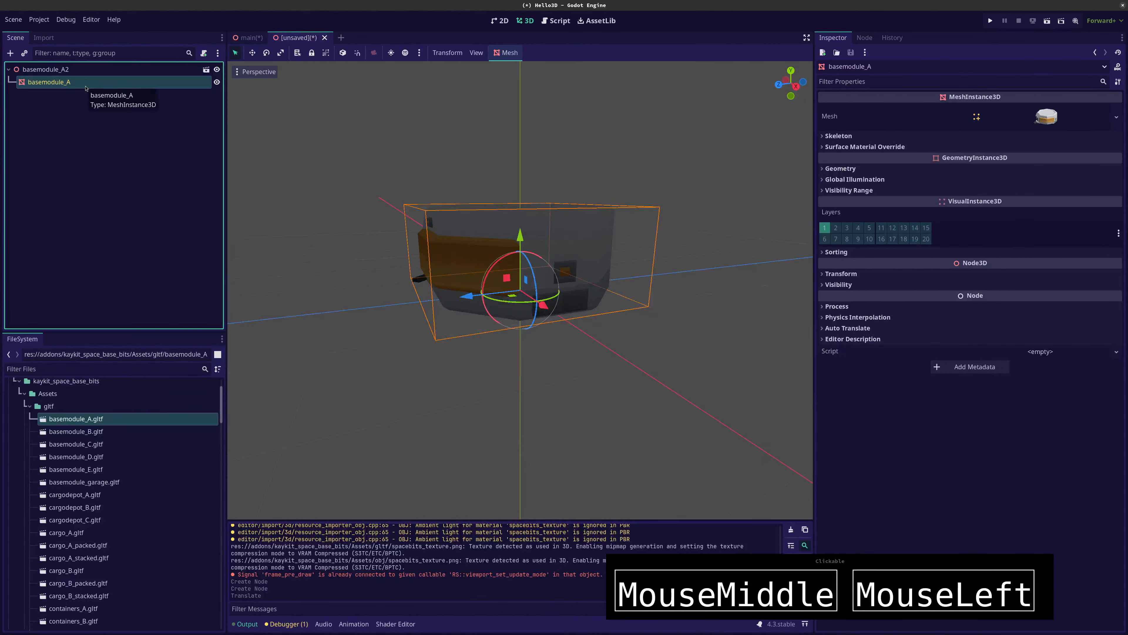
left_click(81, 72)
left_click(49, 82)
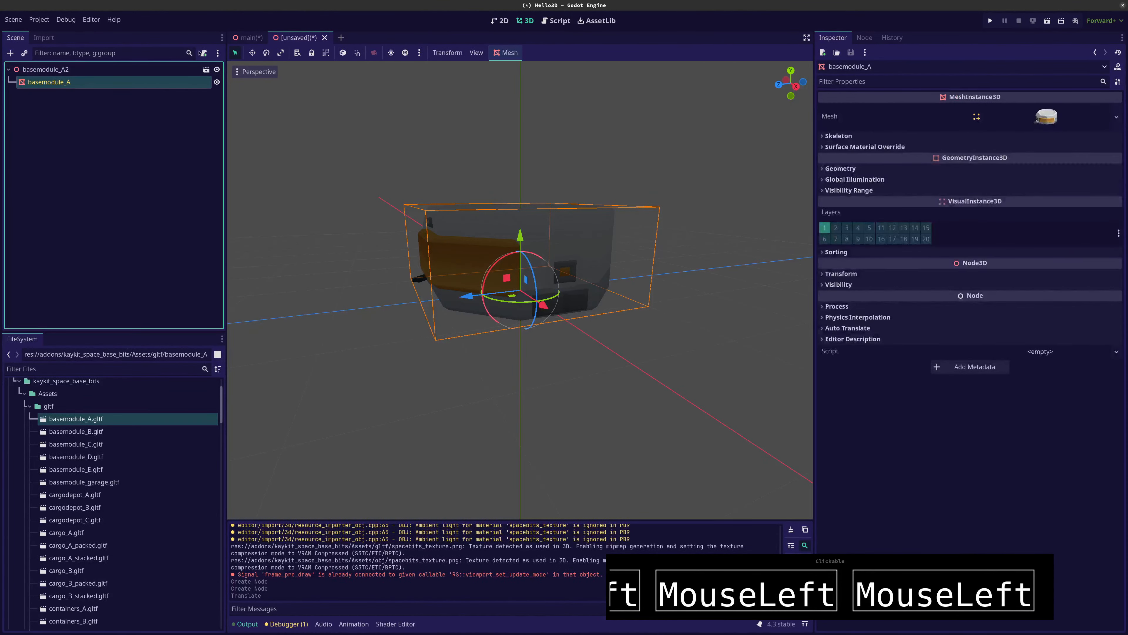
left_click(250, 37)
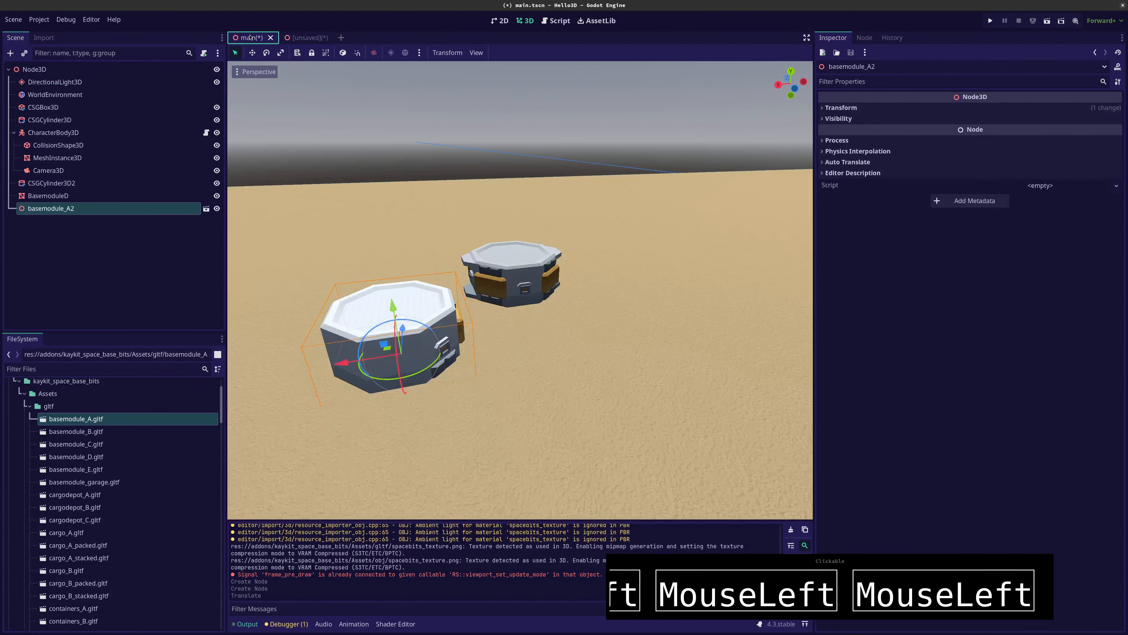
Compare the node types and inspector properties of the BasemoduleD and basemodule_A2 nodes
left_click(71, 198)
left_click(71, 208)
left_click(63, 197)
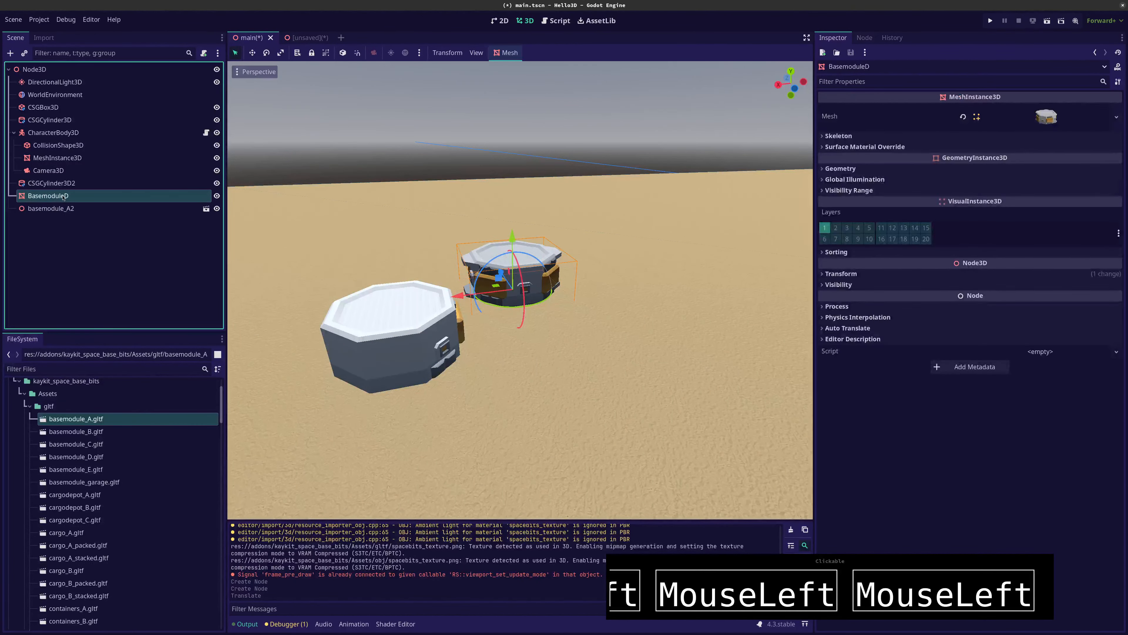
left_click(57, 208)
left_click(57, 197)
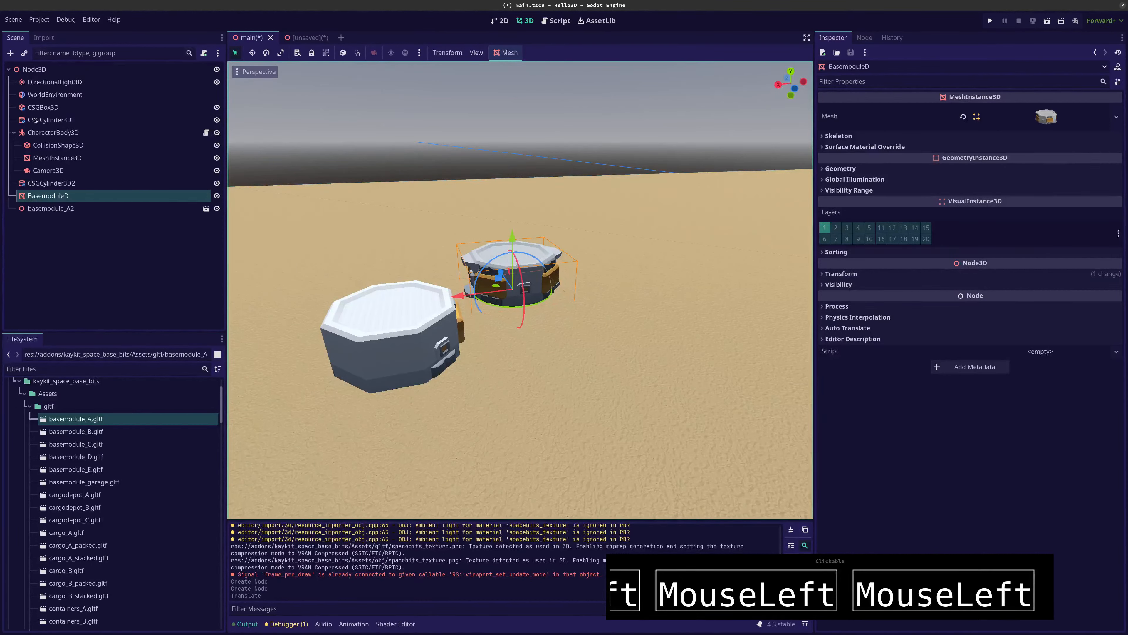
Compare the Mesh resource options of the character's MeshInstance3D with those of the BasemoduleD node
left_click(45, 157)
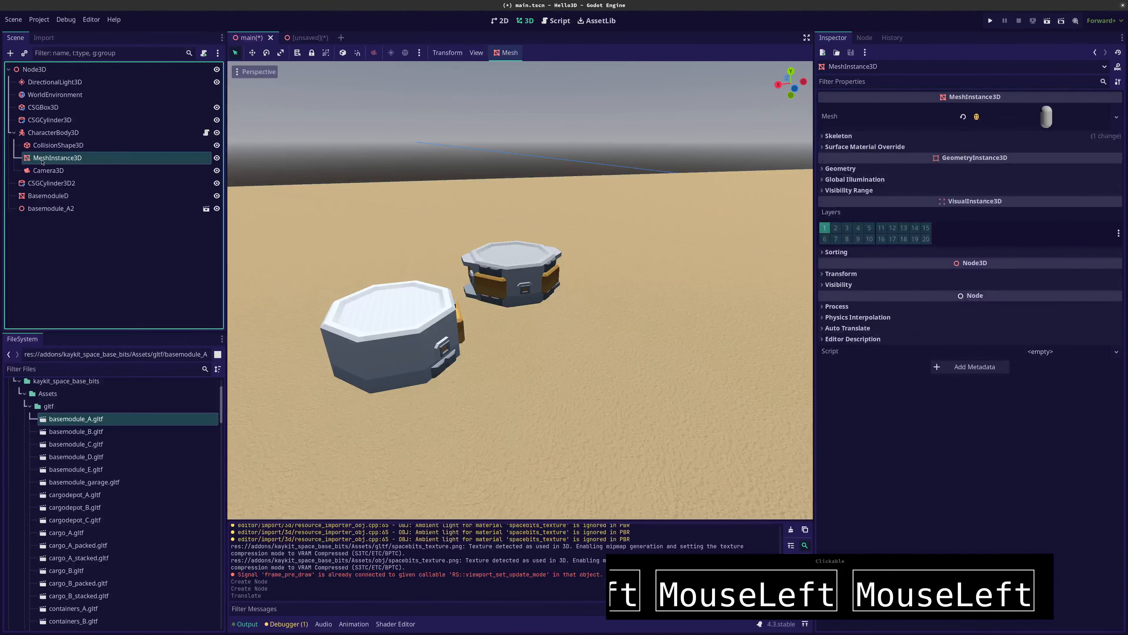
left_click(1116, 117)
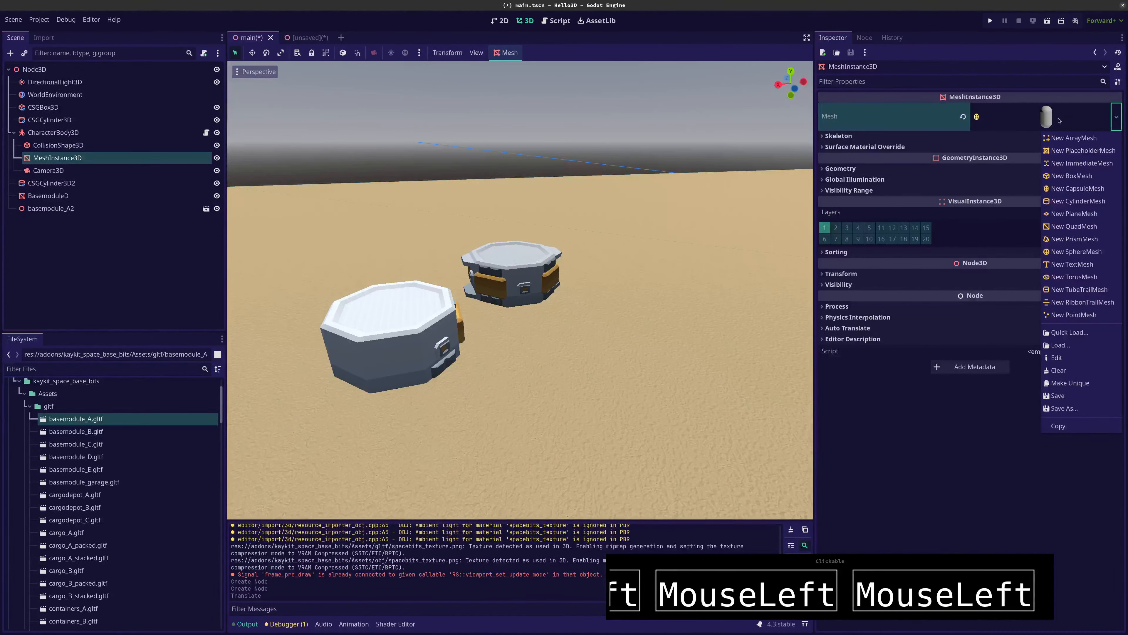
left_click(43, 195)
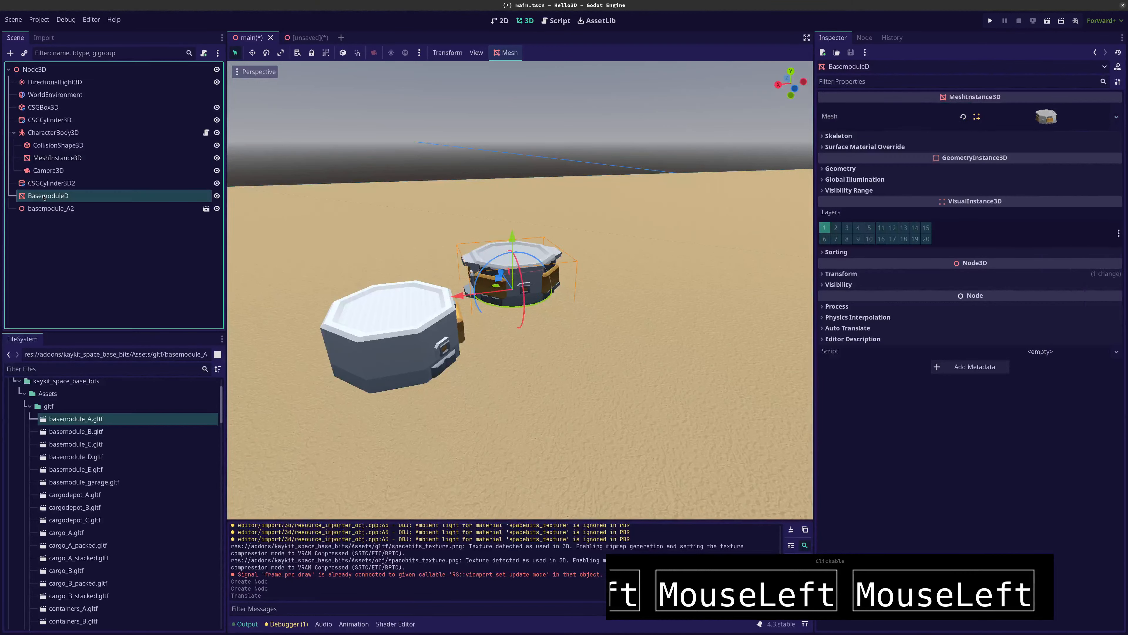
left_click(1117, 117)
left_click(1116, 118)
left_click(1116, 118)
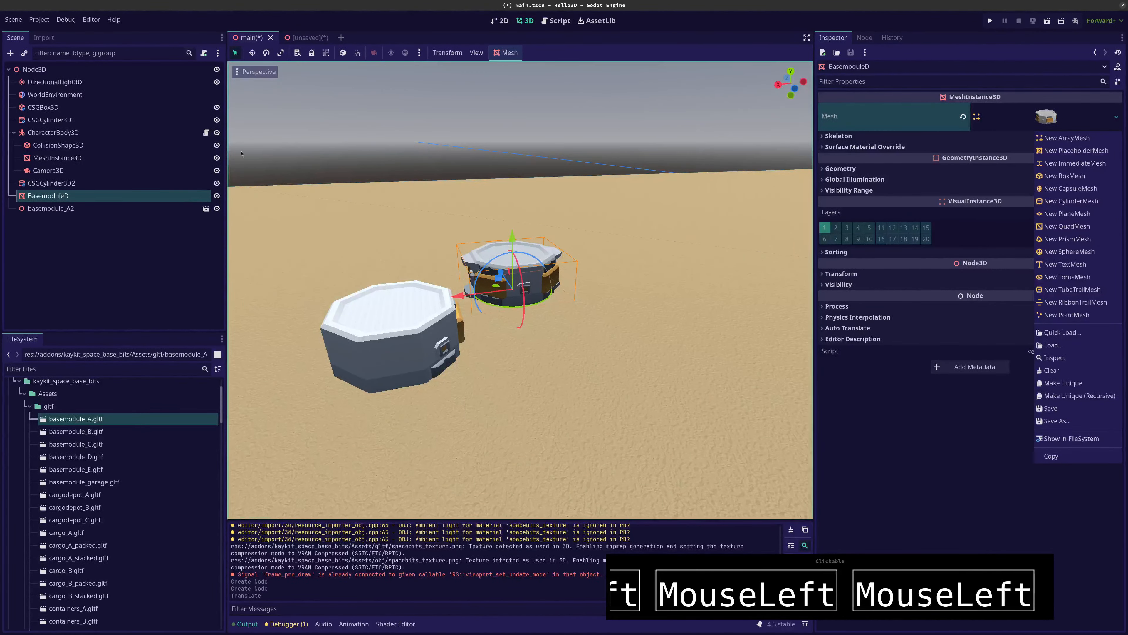
Run the project and move the capsule character away from the cylinder and over to the two base modules
key("F5")
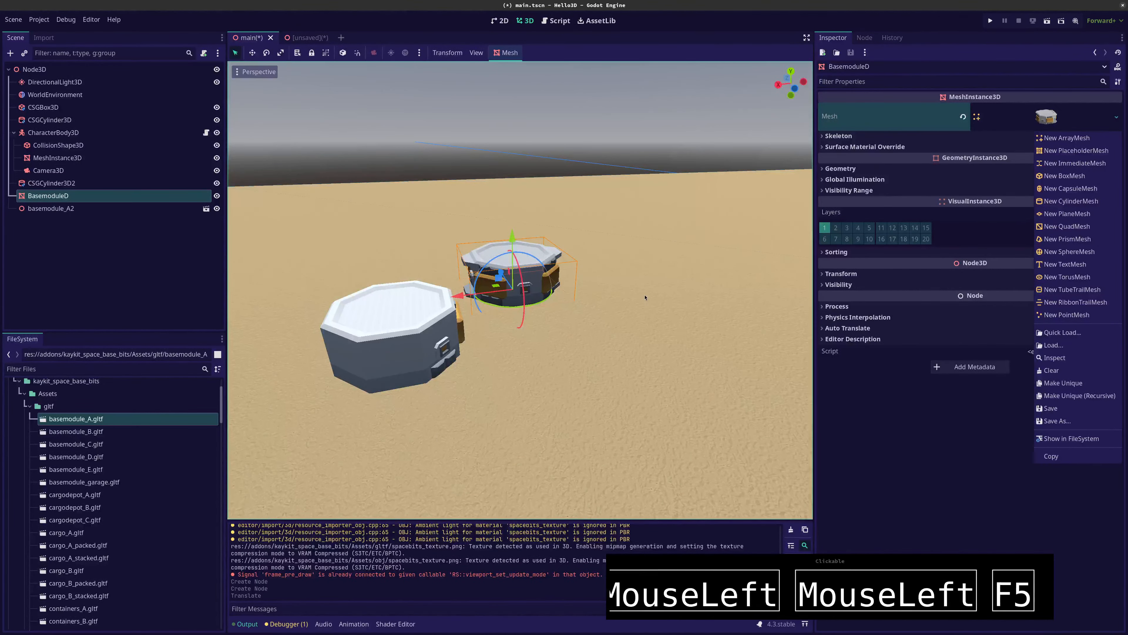
left_click(644, 298)
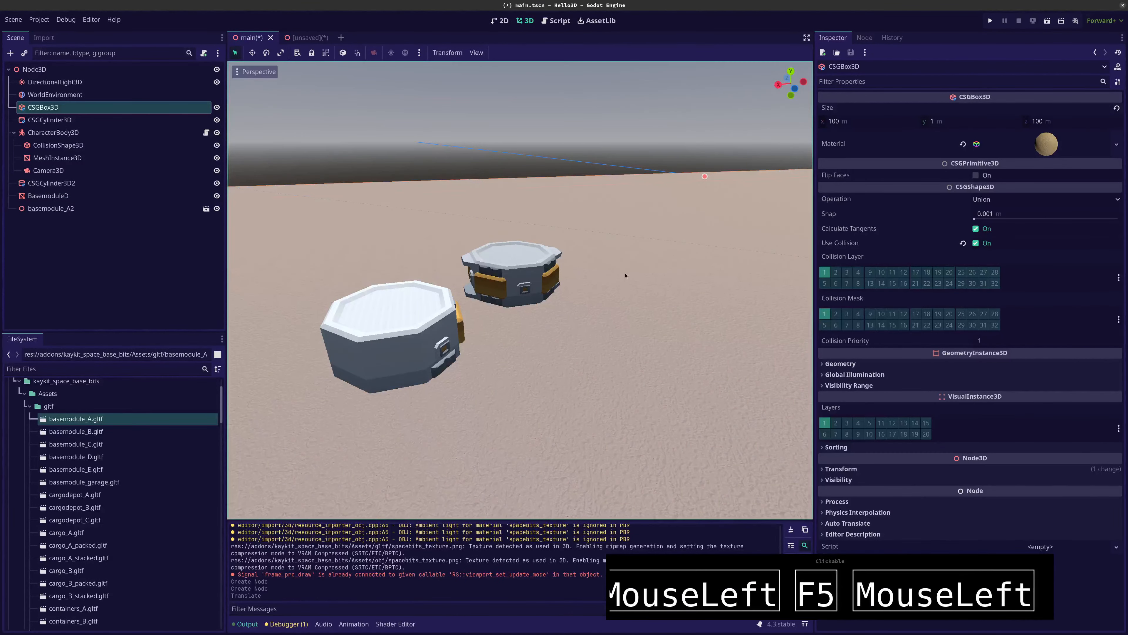
left_click(990, 21)
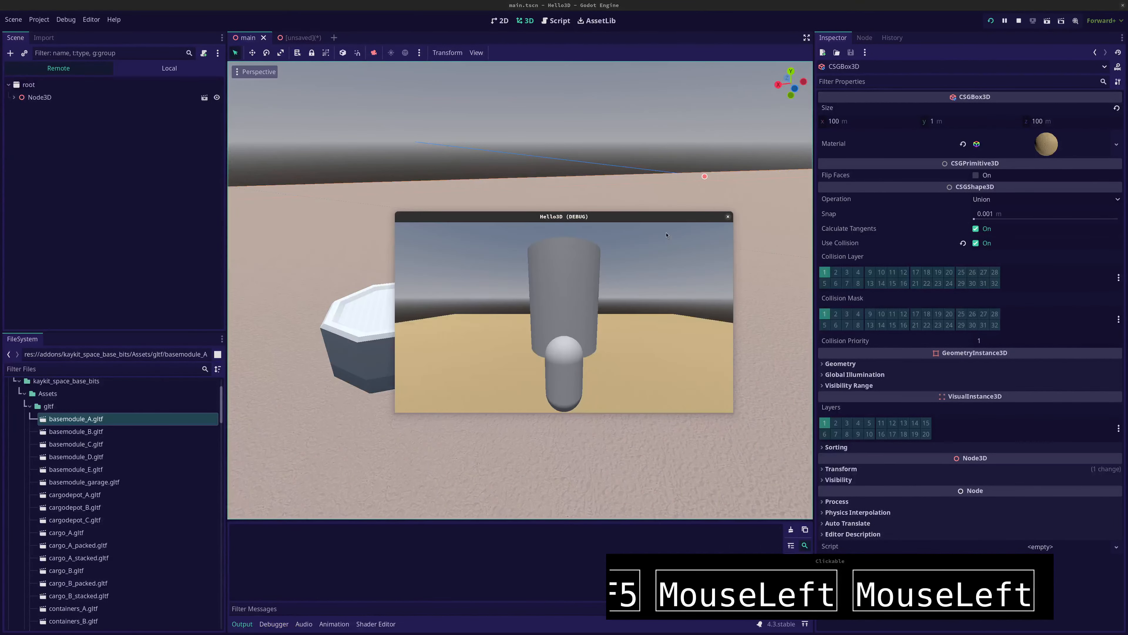
key("Down")
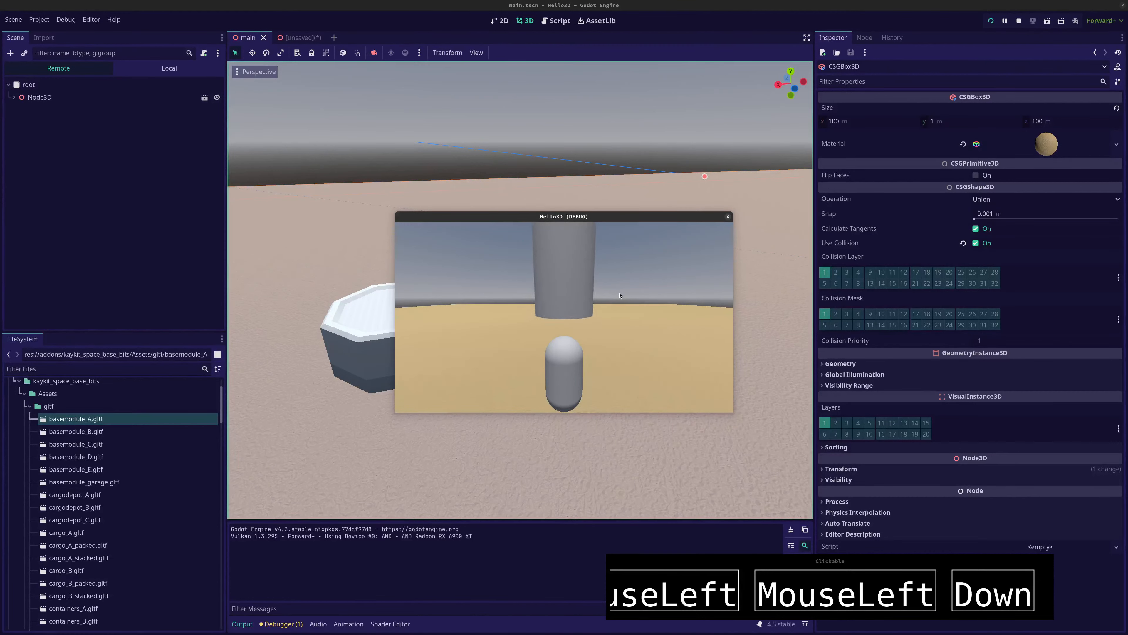
key("Right")
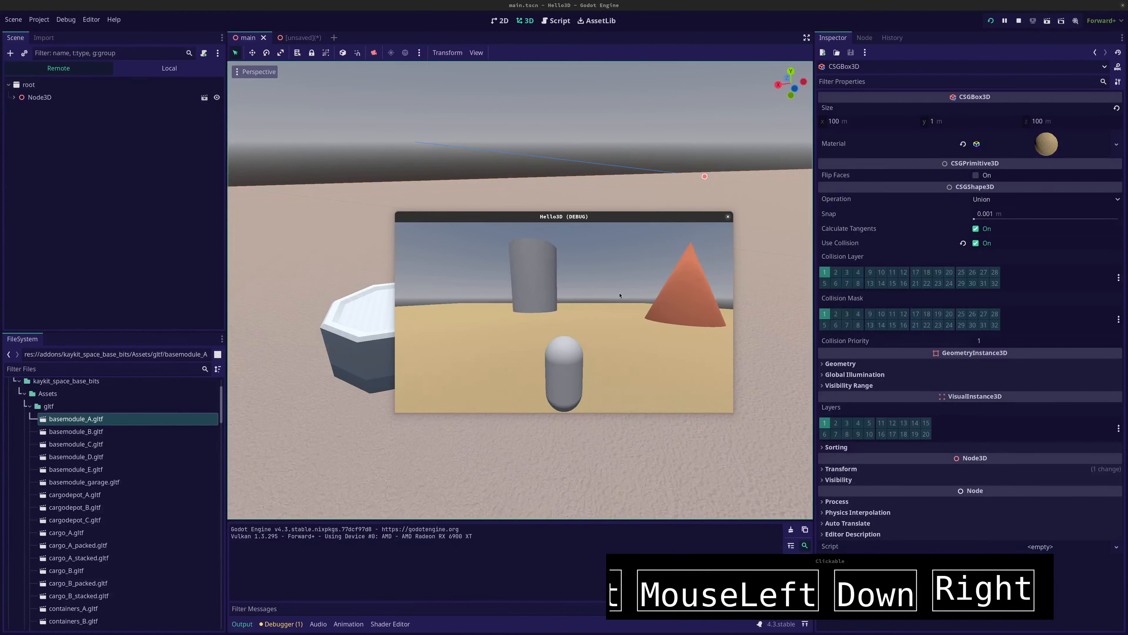
key("Left")
key("Down")
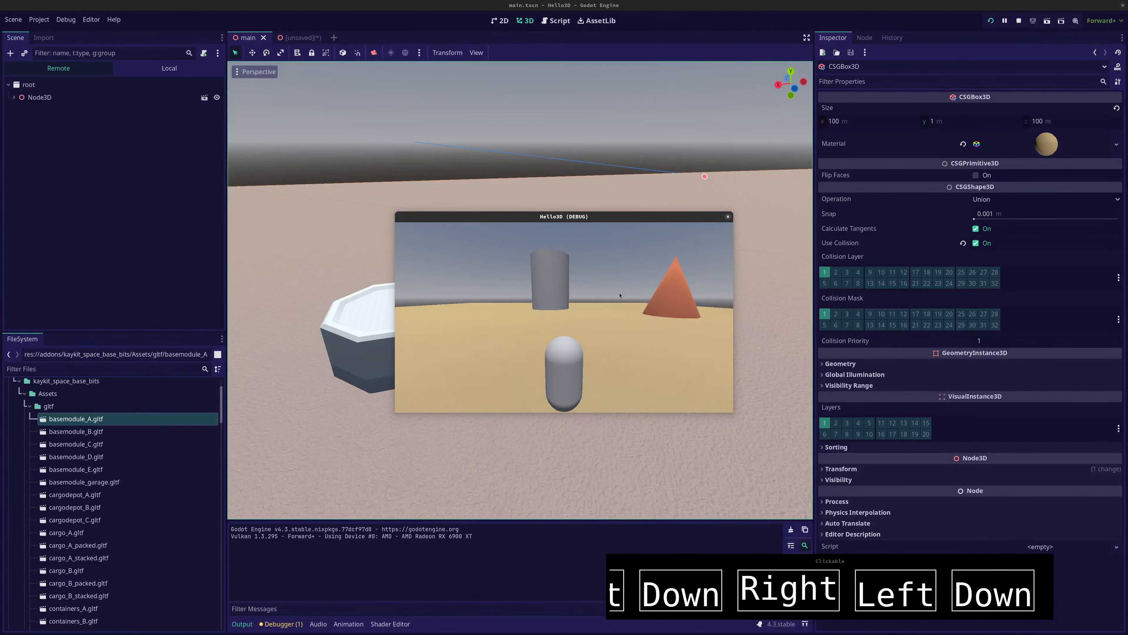
key("space")
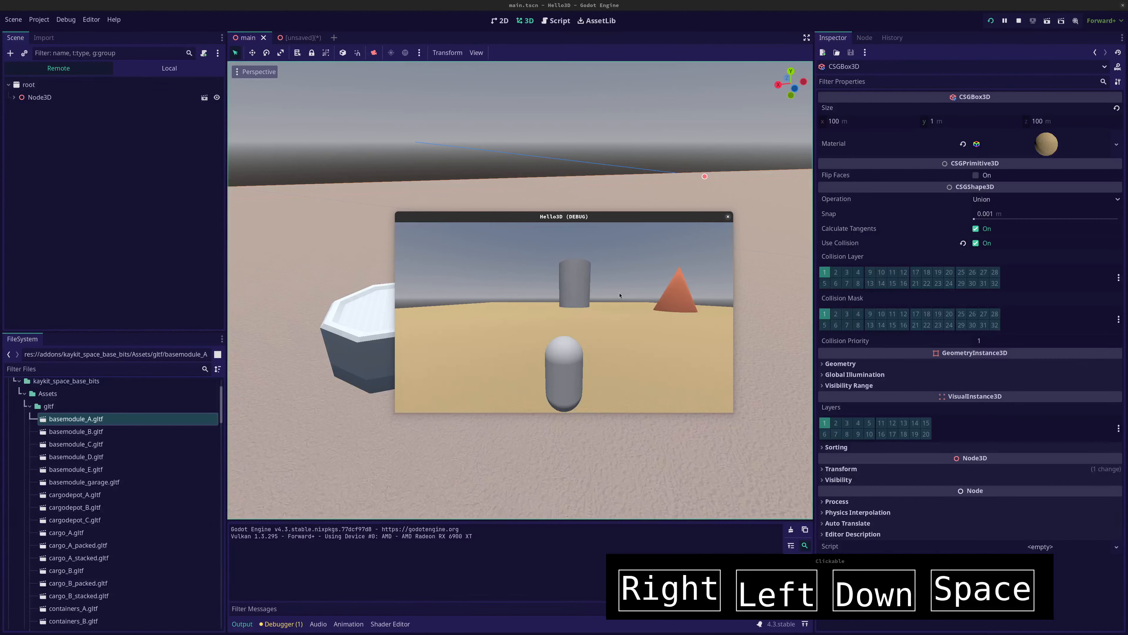
key("Right")
key("Down")
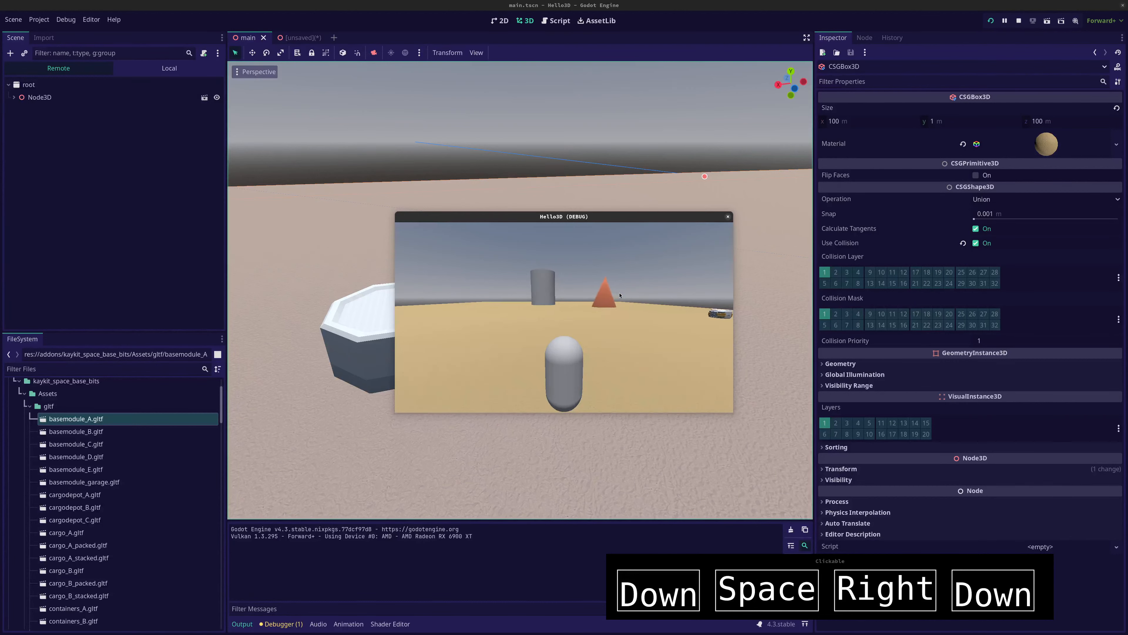
key("Up")
key("space")
key("Up")
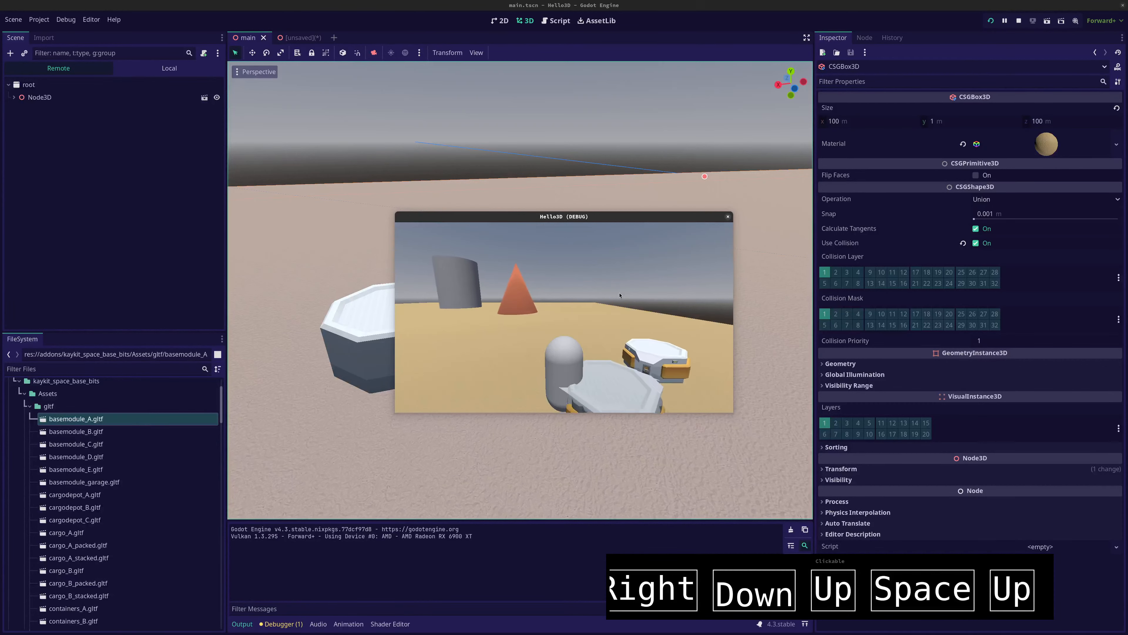
Move the capsule back and forth through both base modules to test their collision, and stop the running game
key("Right")
key("Up")
key("Right")
key("Down")
key("Left")
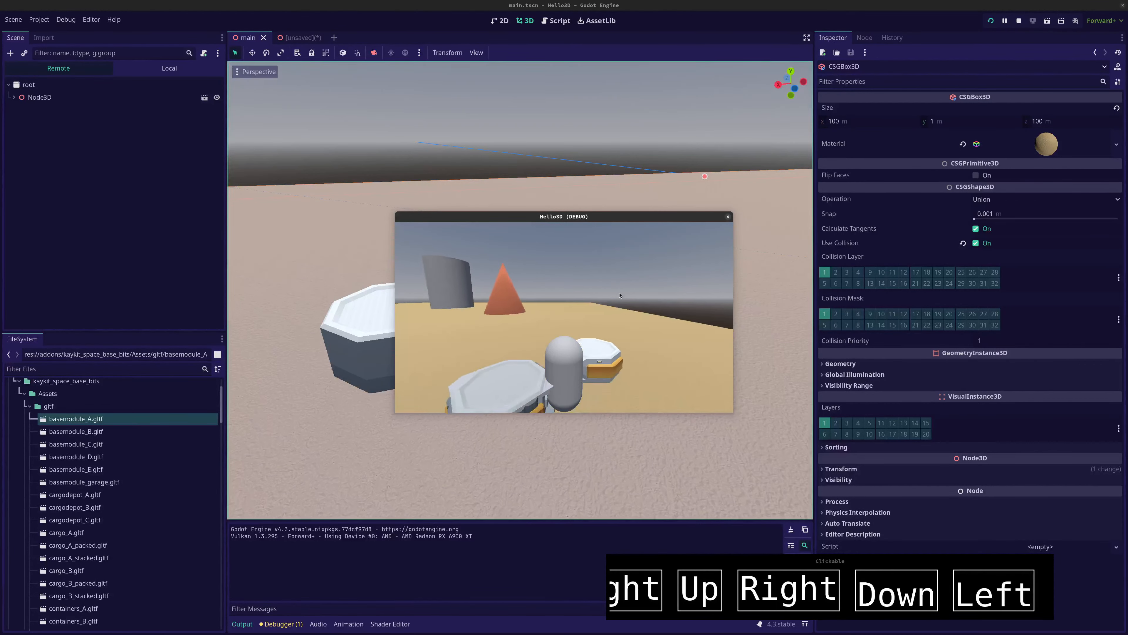
key("Up")
key("Right")
key("Up")
key("Left")
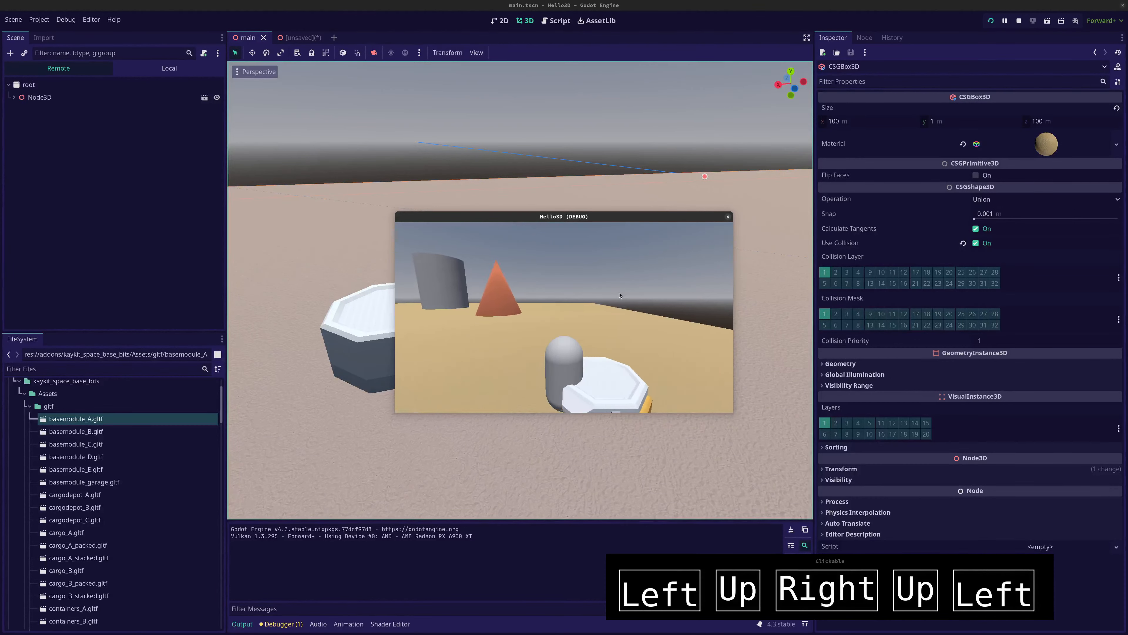
key("Down")
key("Right")
key("Up")
key("Left")
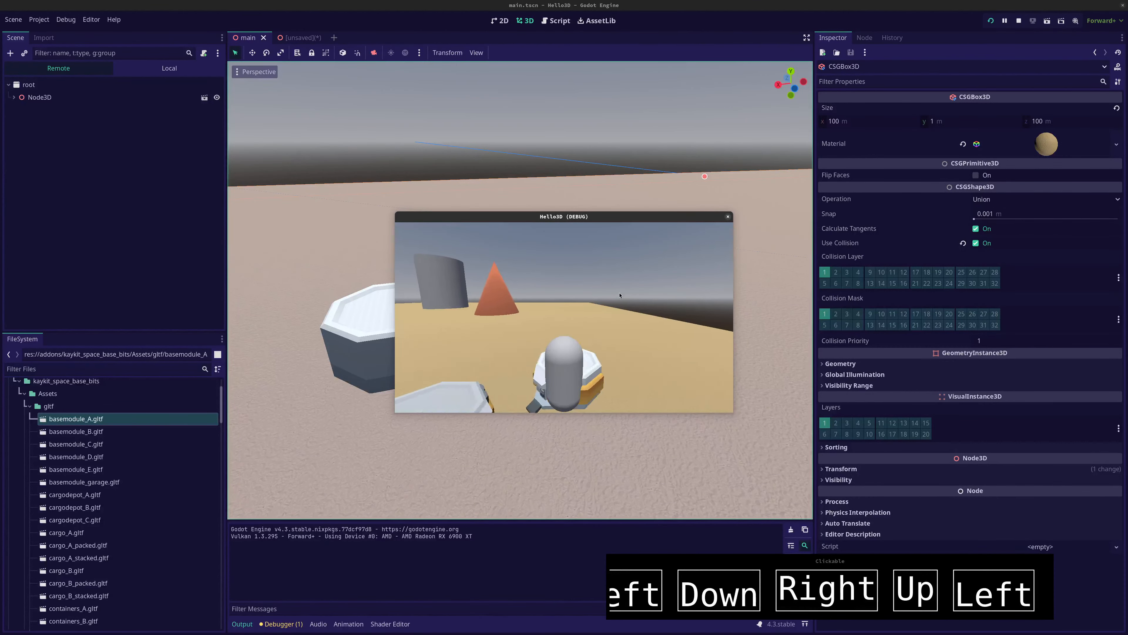
key("Down")
key("Left")
key("Up")
key("Left")
key("Right")
key("Down")
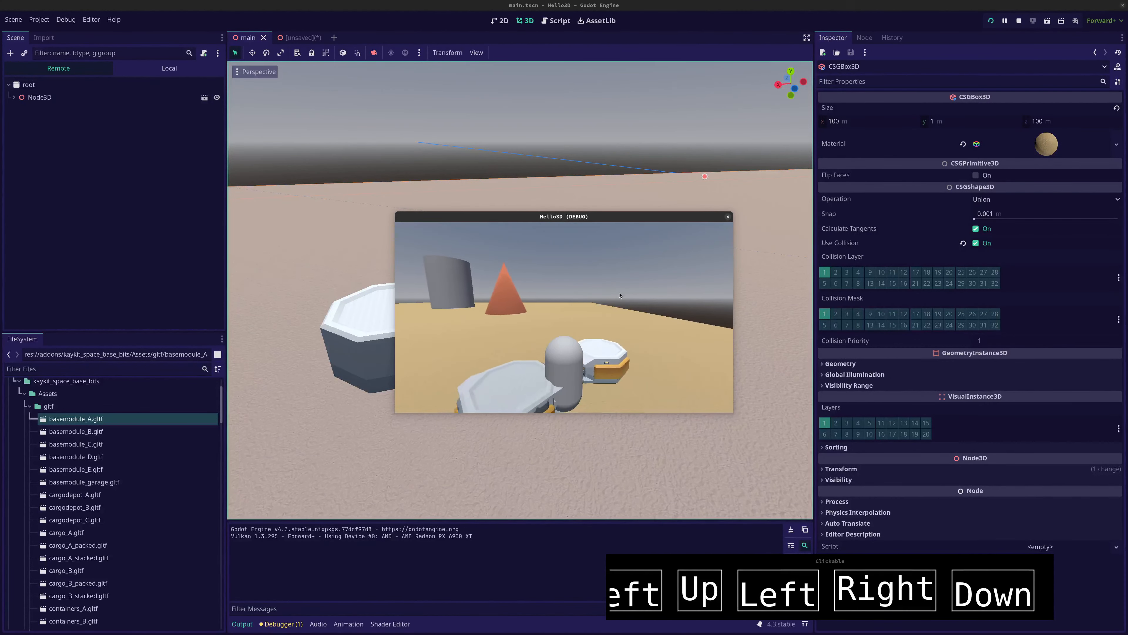
key("Left")
key("Left")
key("F8")
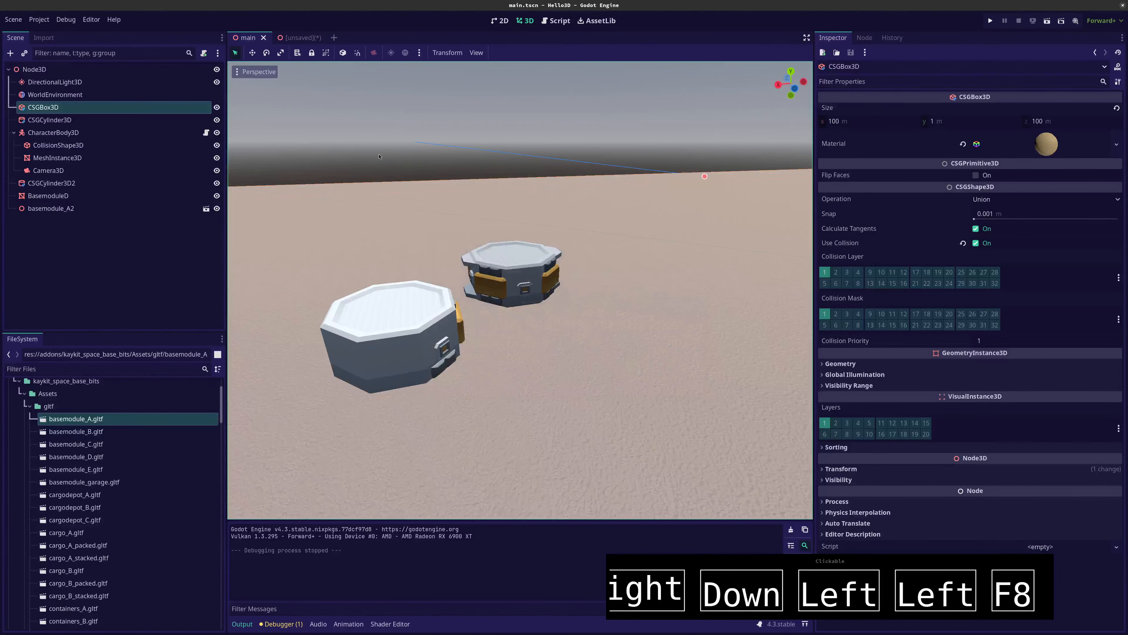
Collapse the gltf folder and place basemodule_garage.obj from the obj folder on the sand beside the other two modules
left_click(48, 196)
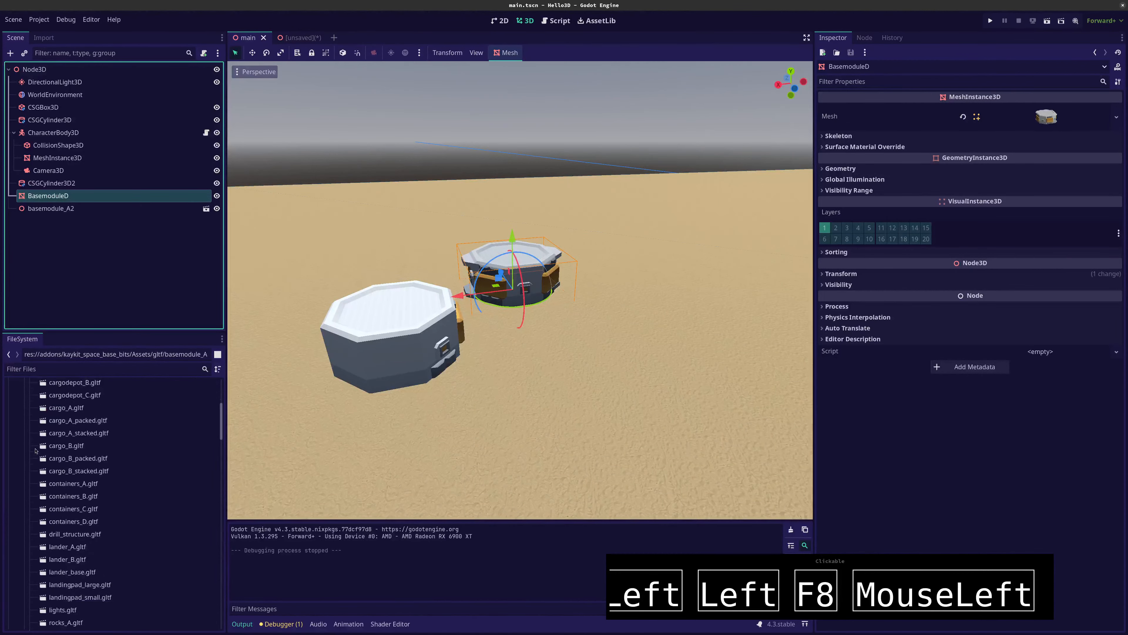
scroll(29, 457, "up", 2)
left_click(31, 437)
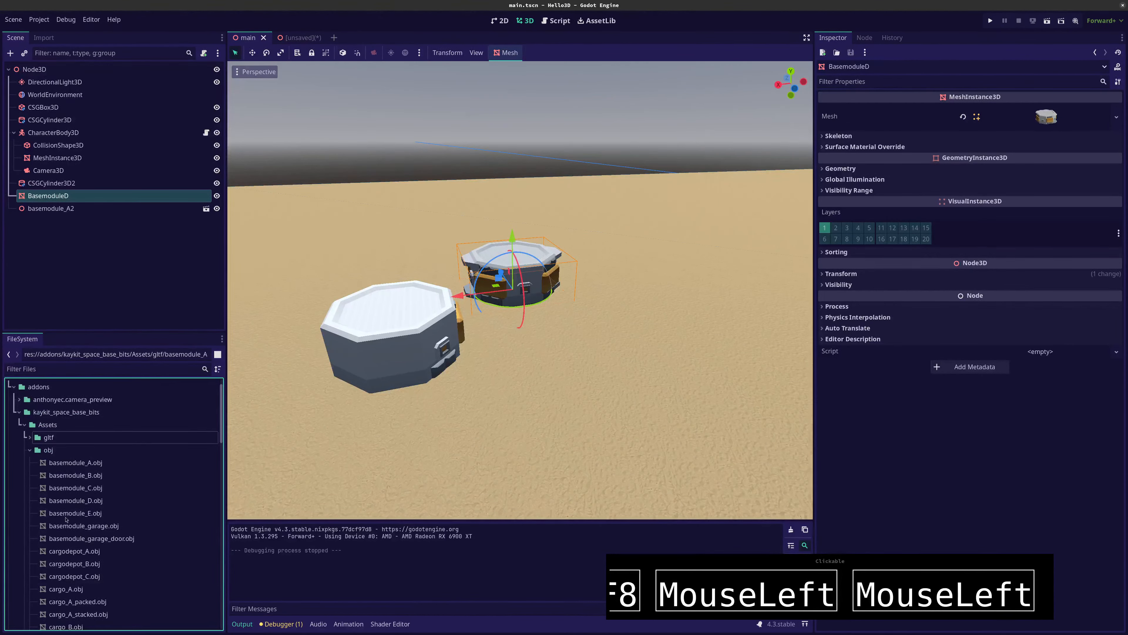
left_click_drag(63, 528, 644, 329)
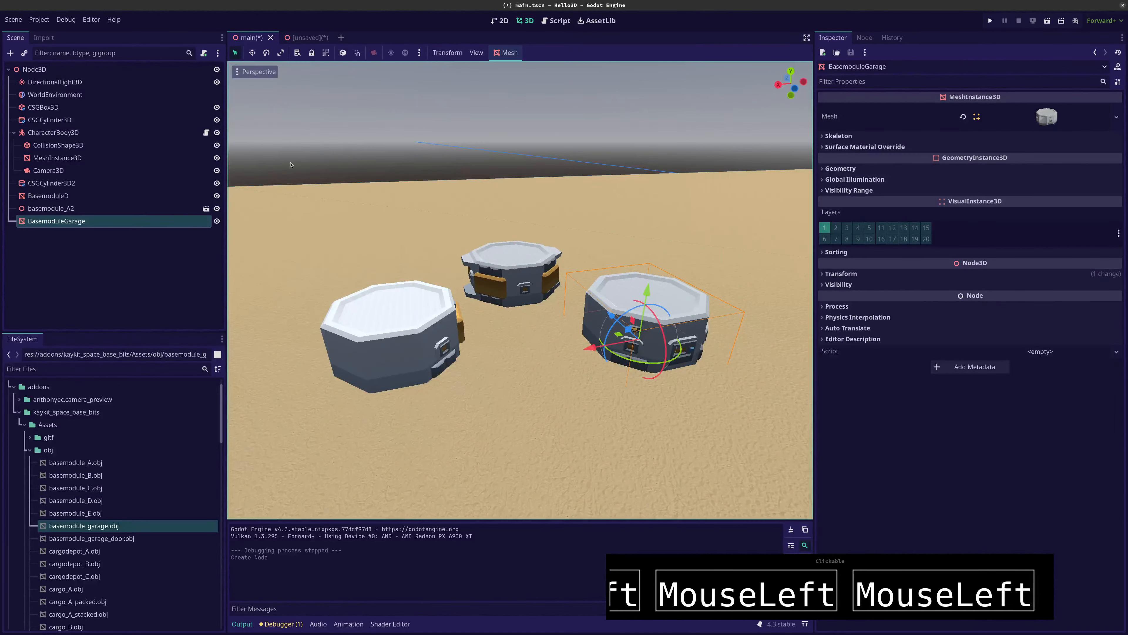
Create a Trimesh collision shape for BasemoduleGarage with Static Body Child placement, and inspect its new body and shape nodes
left_click(507, 53)
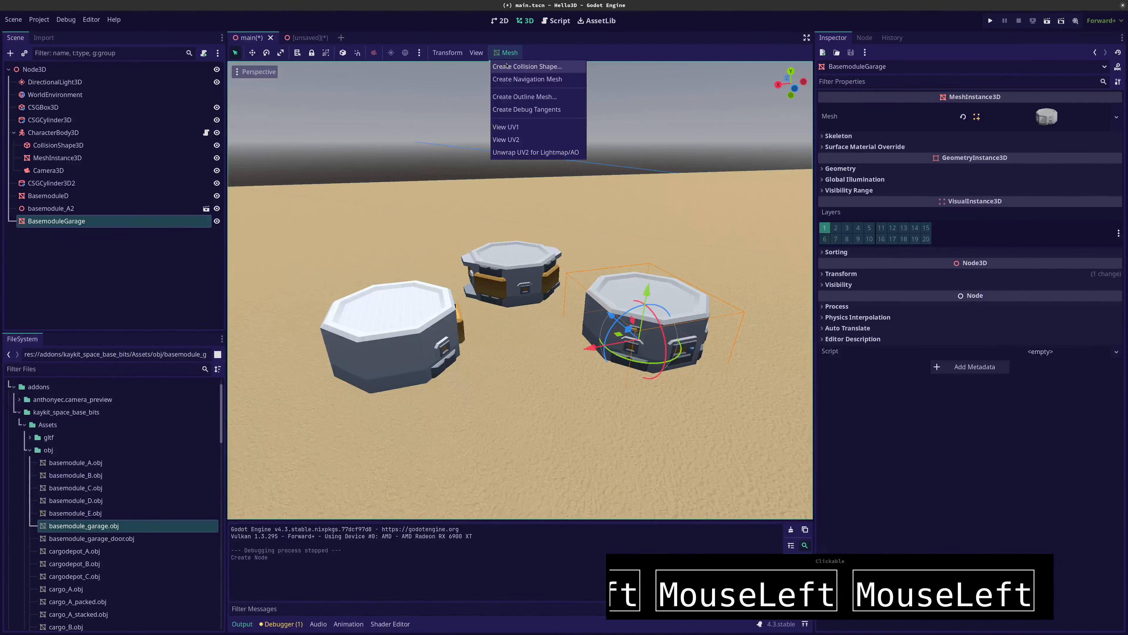
left_click(507, 65)
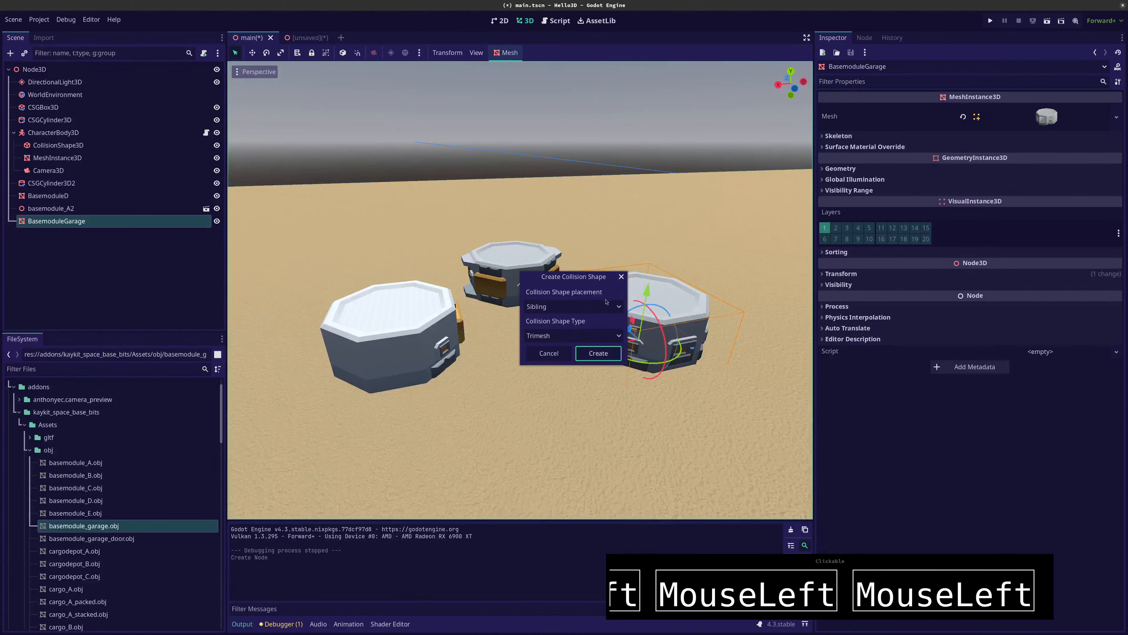
left_click(579, 307)
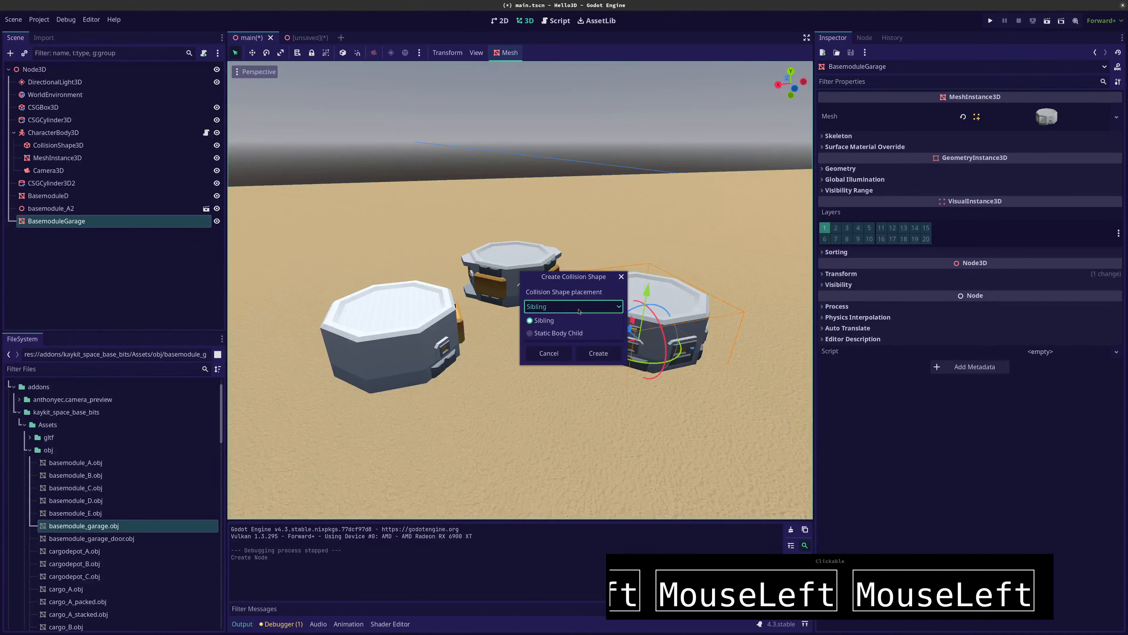
left_click(579, 307)
left_click(579, 307)
left_click(579, 307)
left_click(560, 309)
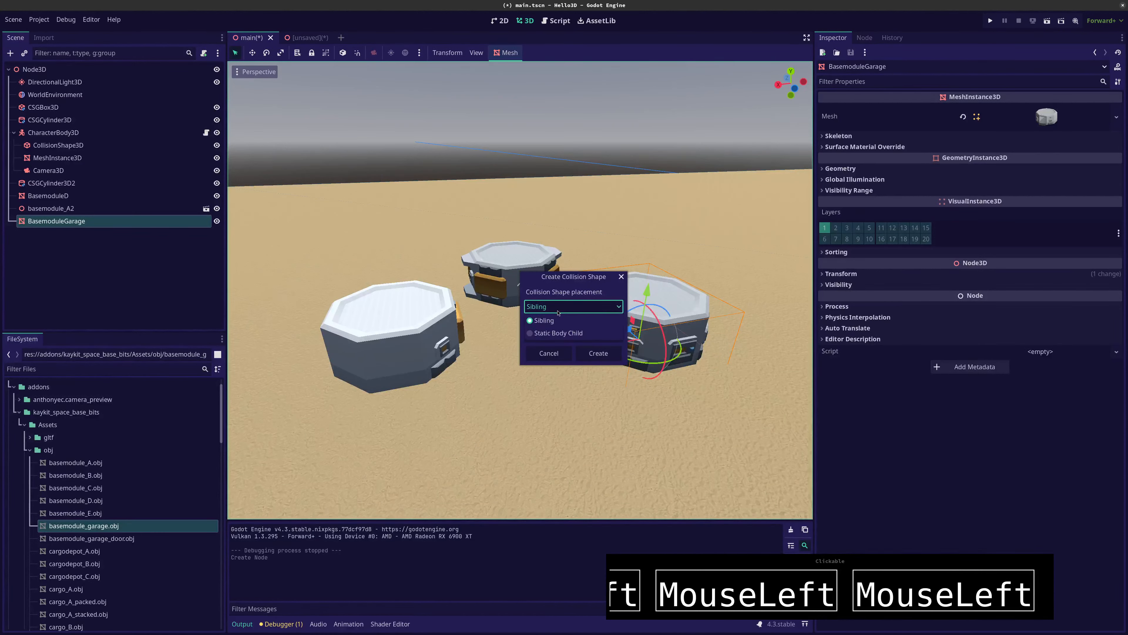
left_click(553, 333)
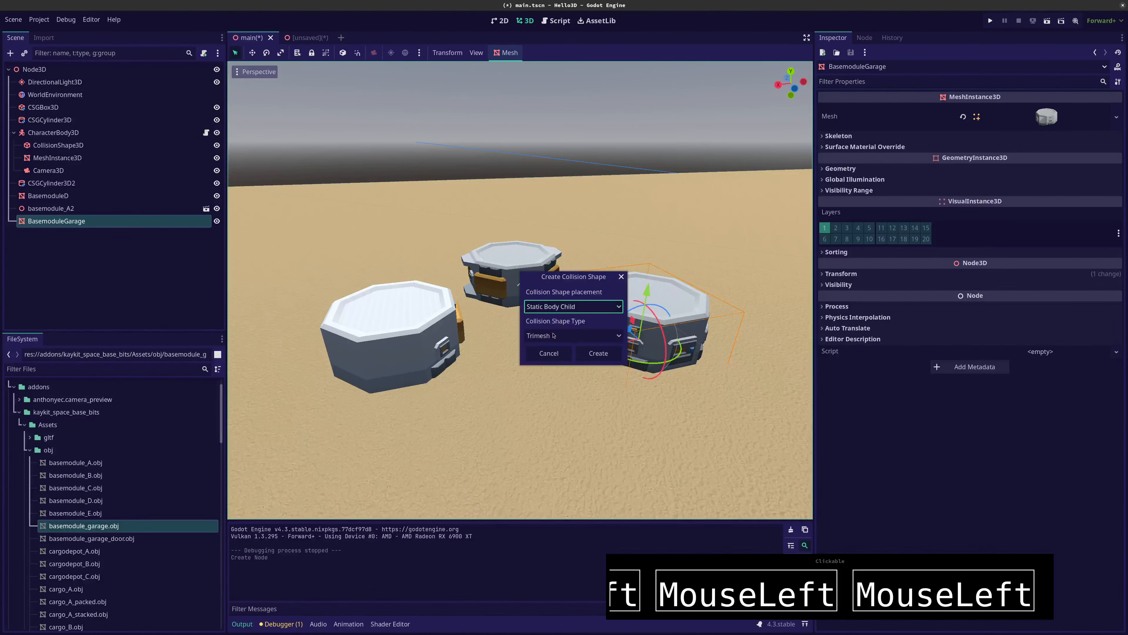
left_click(555, 335)
left_click(555, 337)
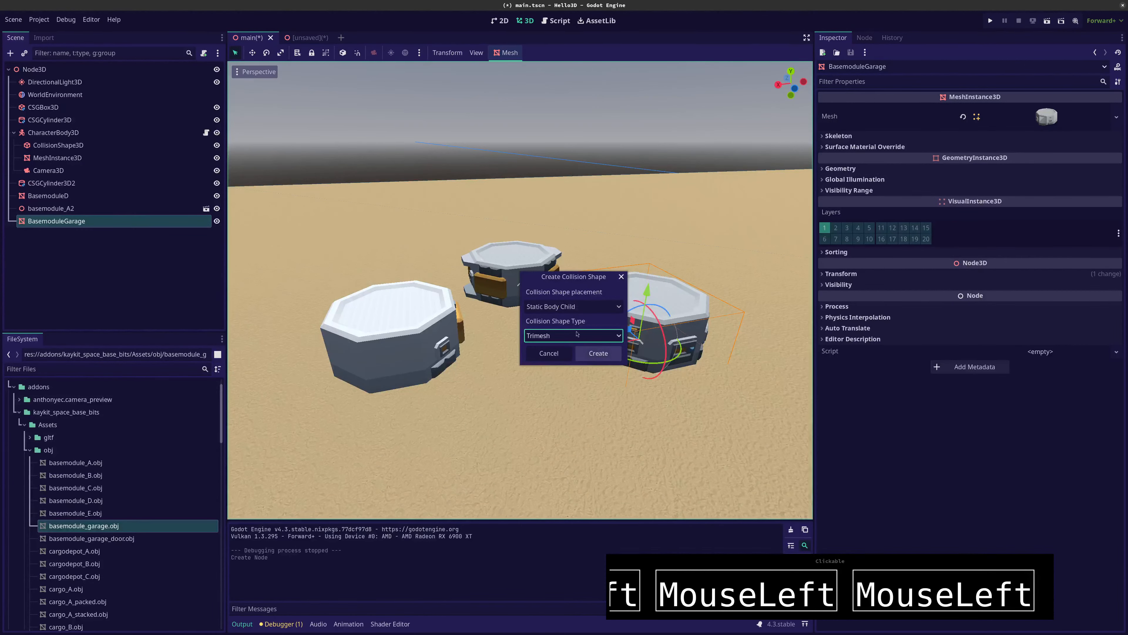
left_click(594, 353)
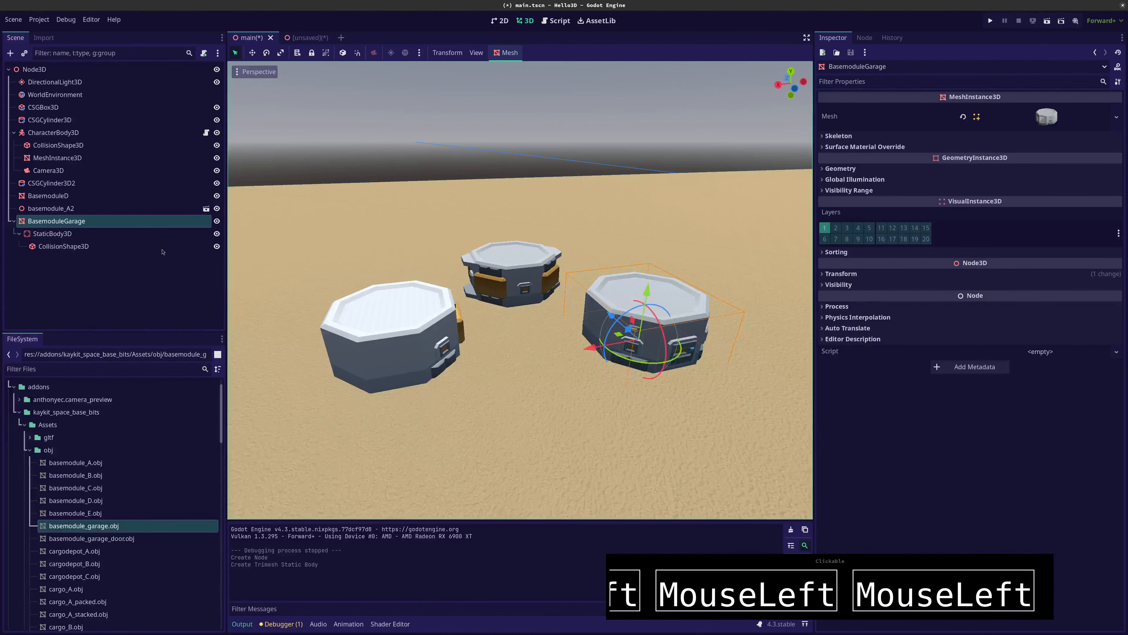
left_click(50, 237)
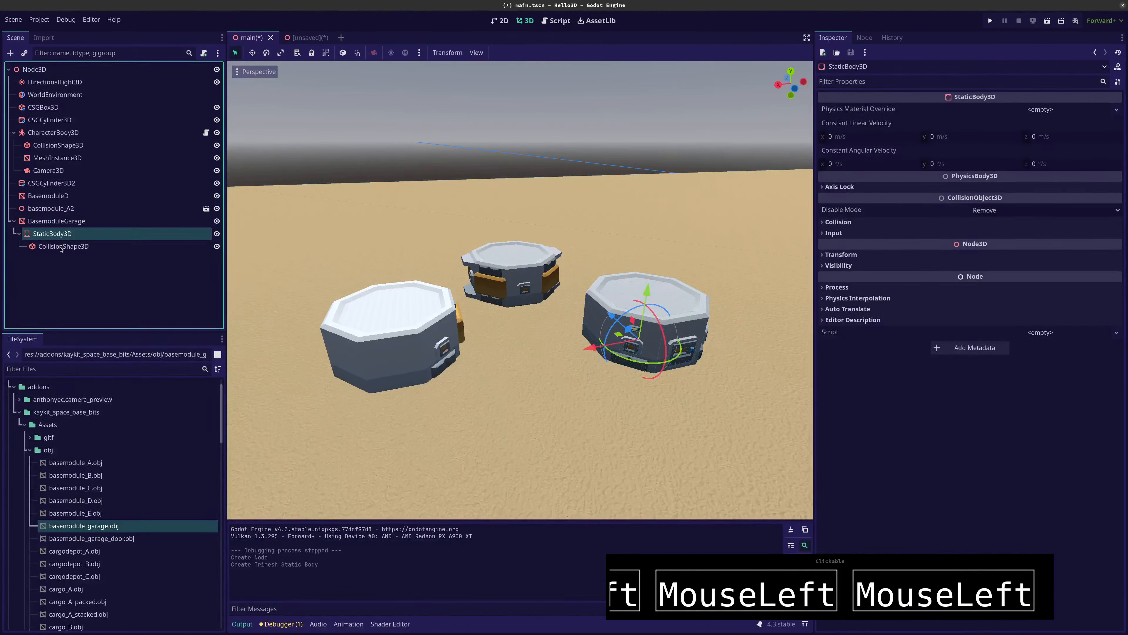
left_click(61, 247)
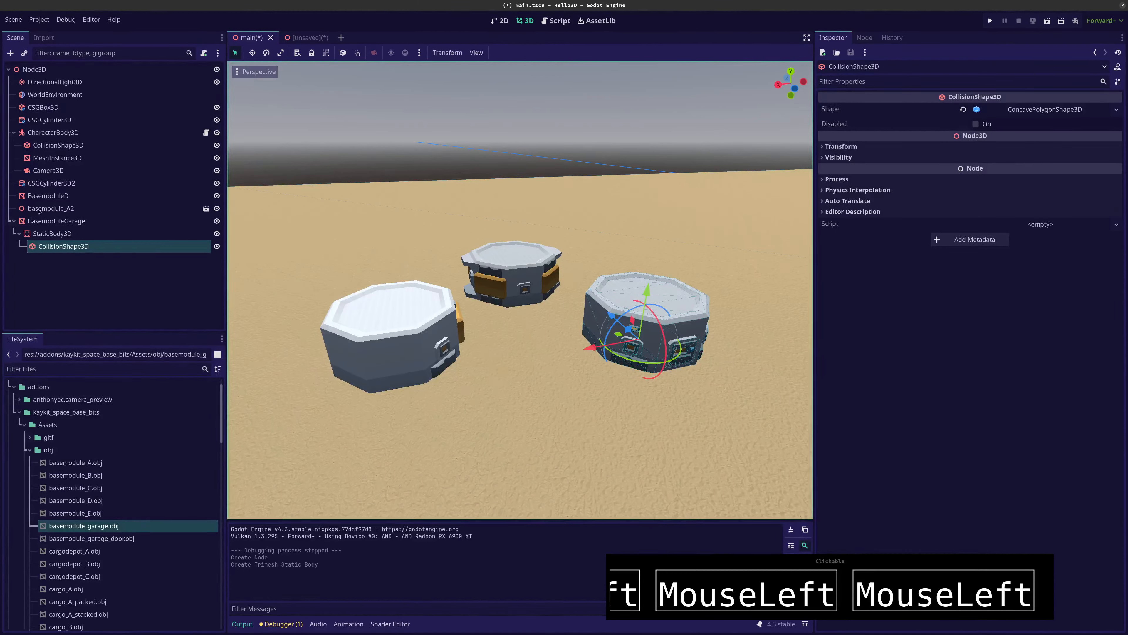
Create a Trimesh collision shape for BasemoduleD with Sibling placement
left_click(45, 195)
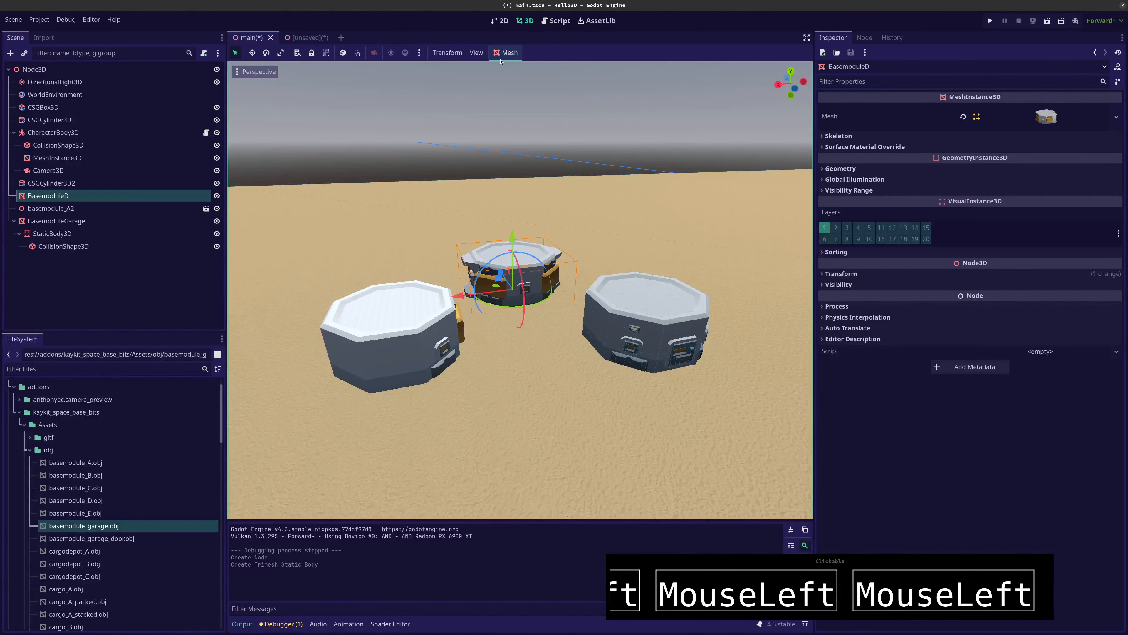
left_click(508, 53)
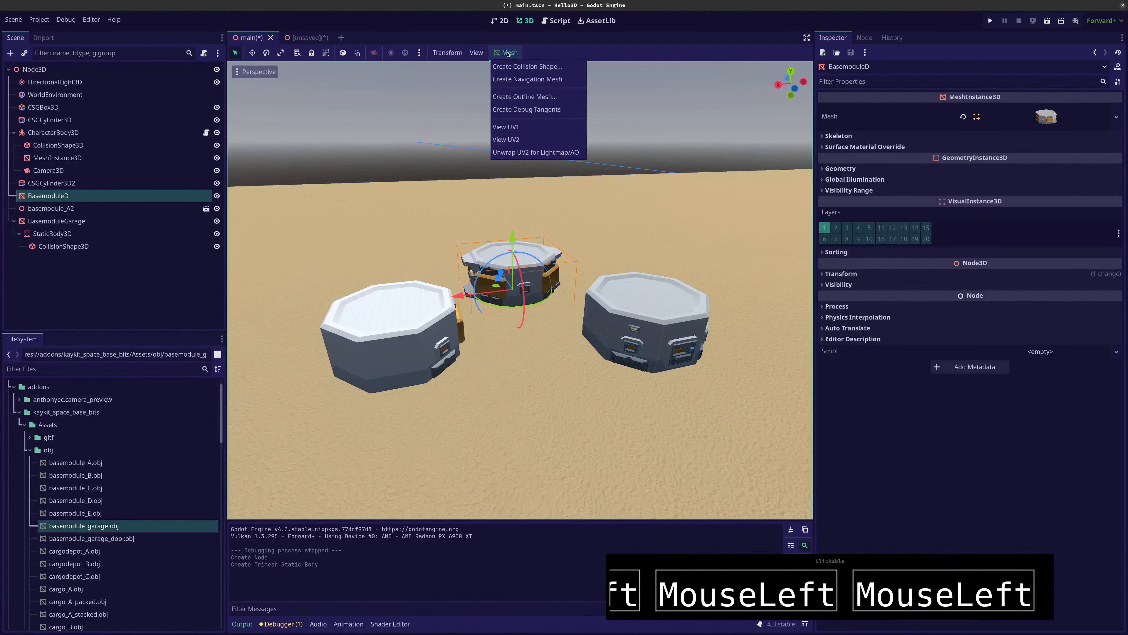
left_click(511, 66)
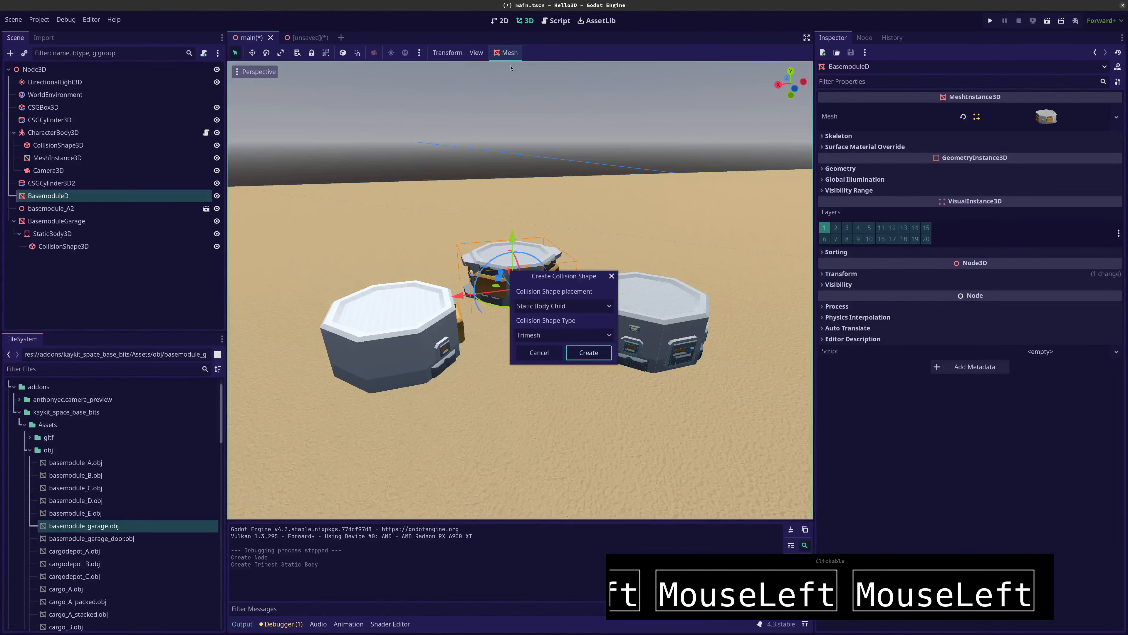
left_click(543, 306)
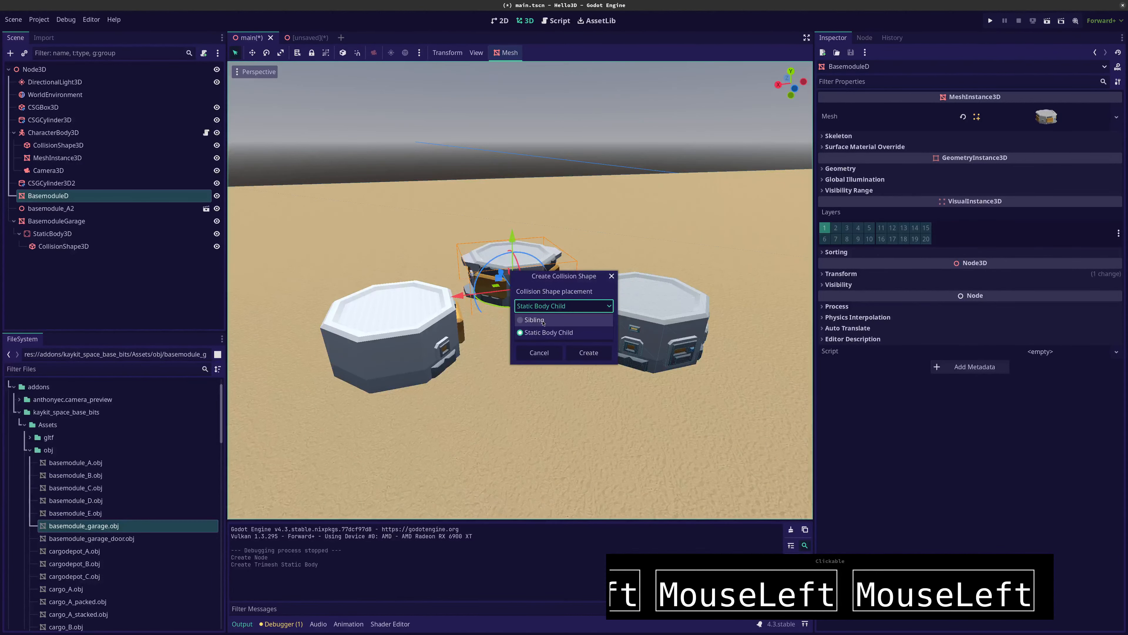
left_click(543, 320)
left_click(586, 354)
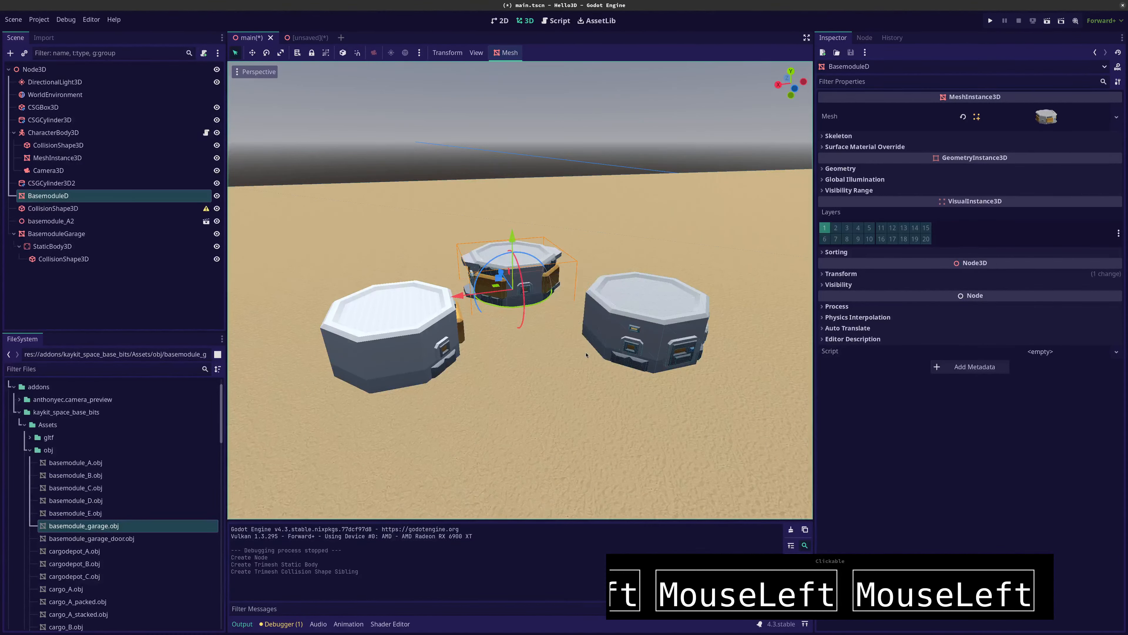
Delete the CollisionShape3D node that sits beside BasemoduleD in the scene tree
left_click(42, 208)
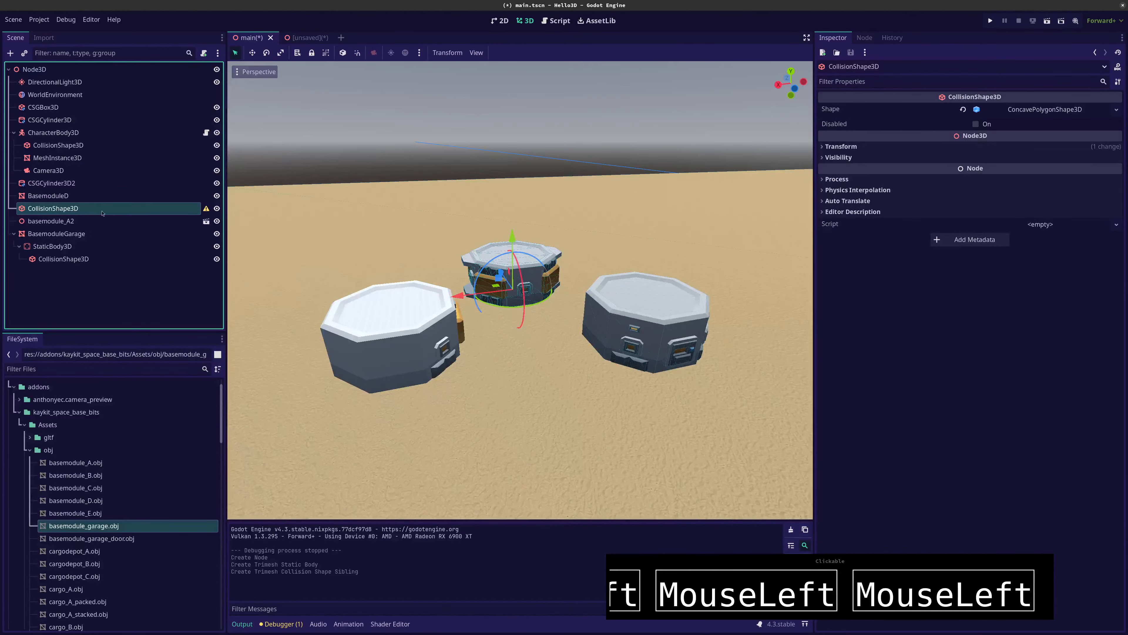
right_click(50, 210)
left_click(44, 208)
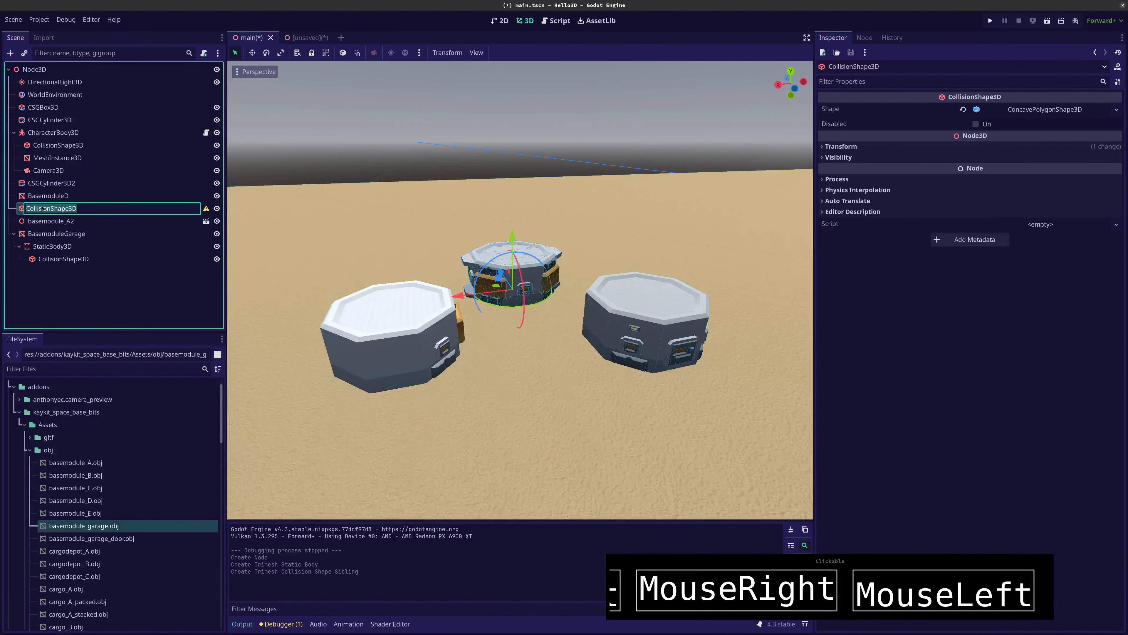
left_click(23, 211)
right_click(24, 209)
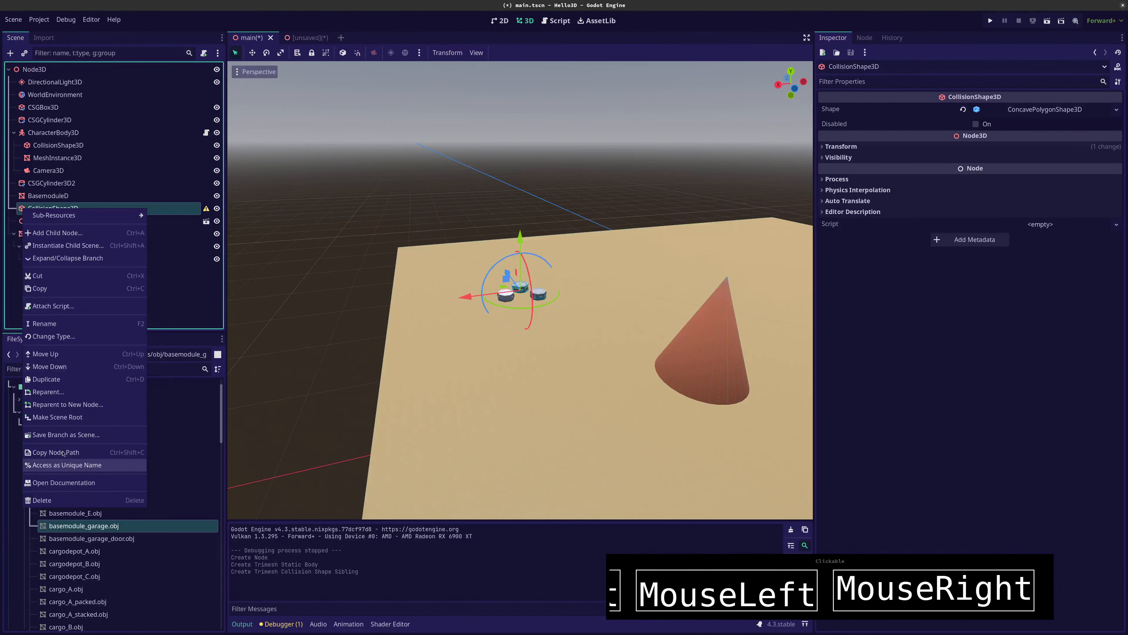
left_click(44, 500)
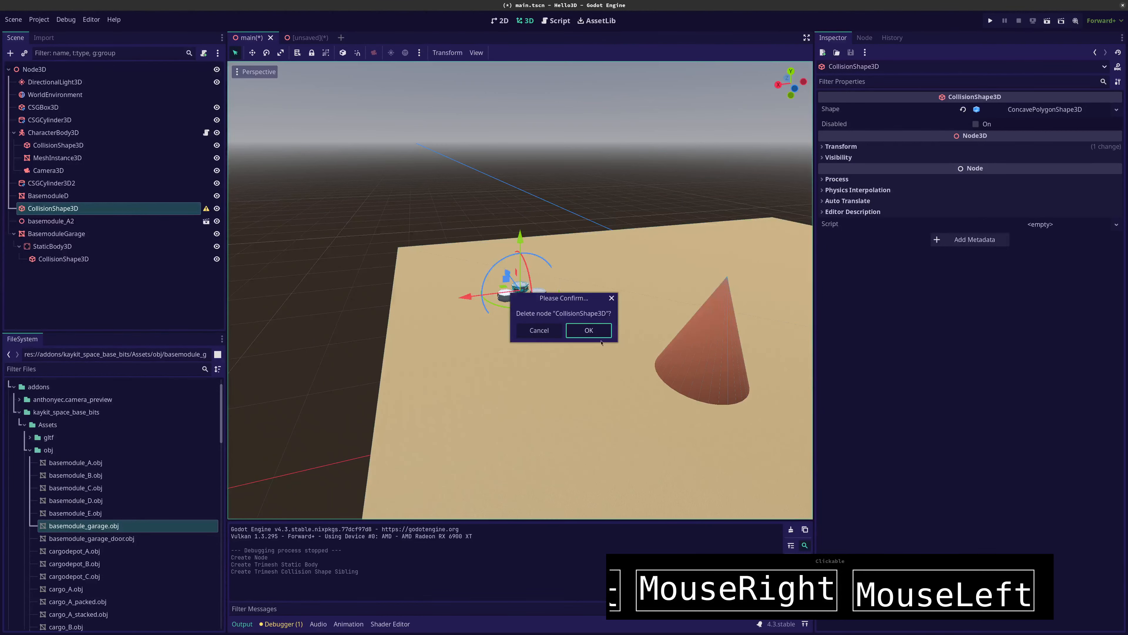
left_click(589, 334)
Create a Trimesh collision shape for BasemoduleD with Static Body Child placement
left_click(36, 196)
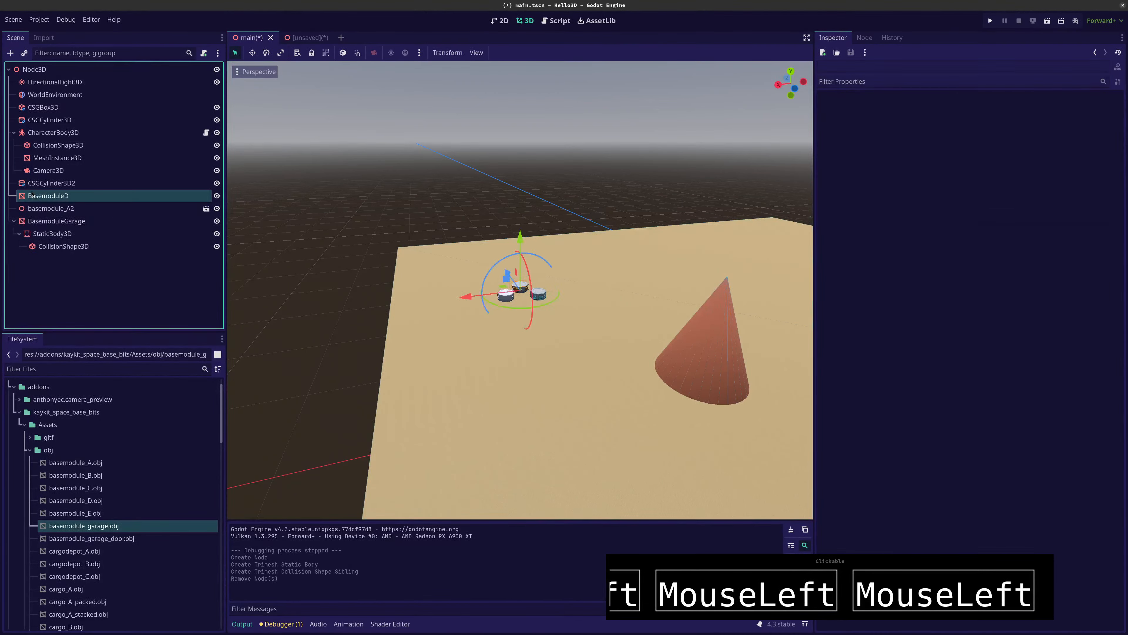
left_click(508, 53)
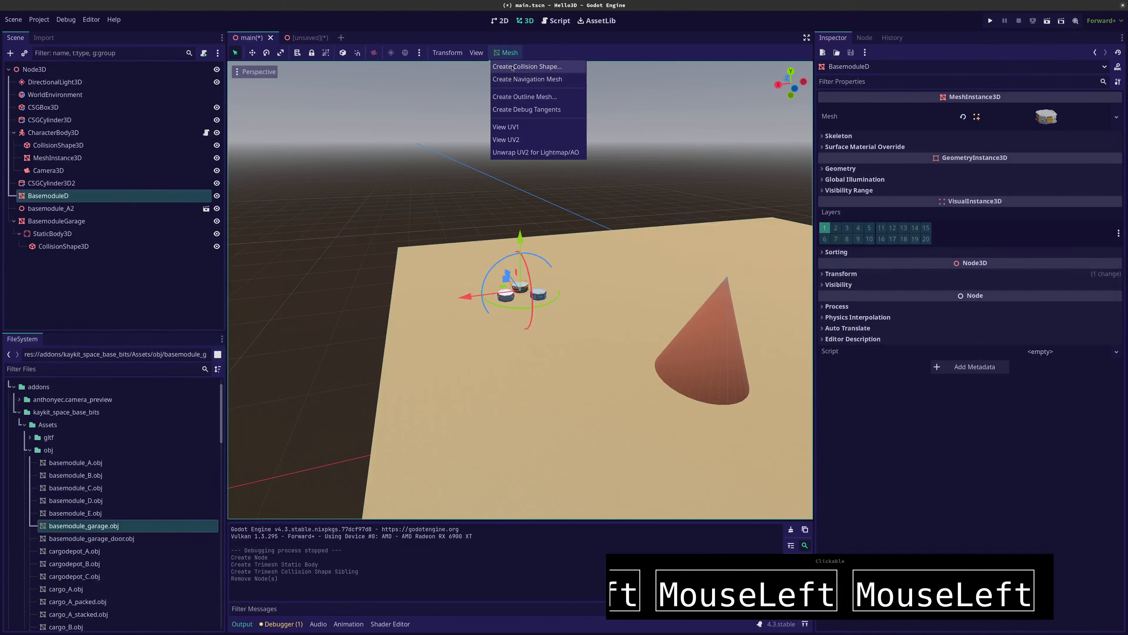
left_click(527, 66)
left_click(556, 306)
left_click(555, 332)
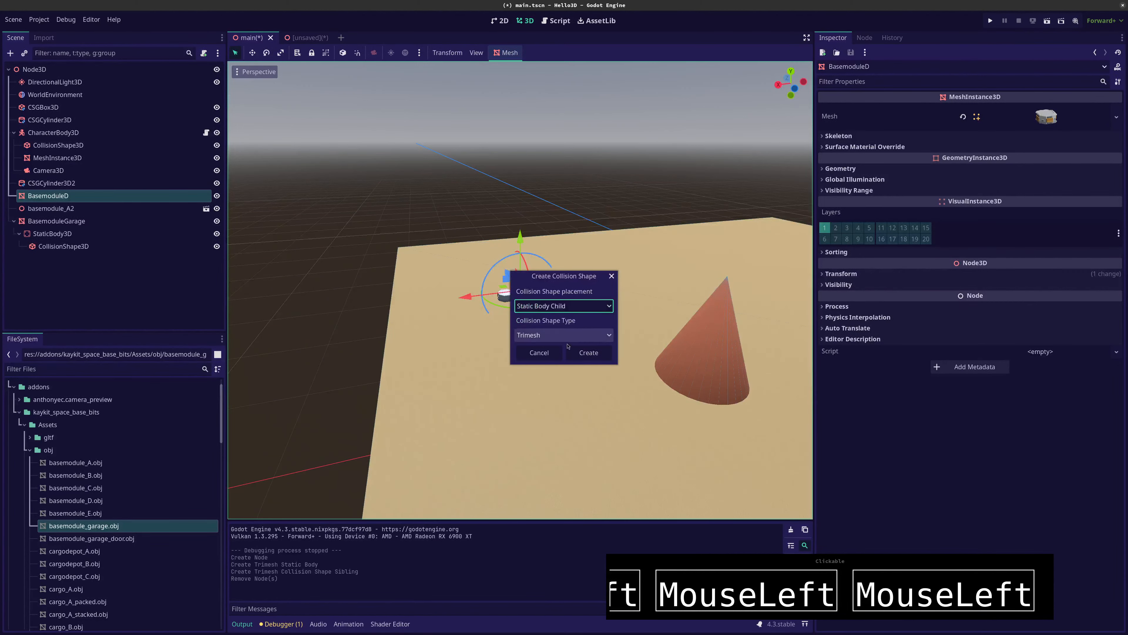
left_click(588, 352)
Try to open basemodule_A2's source scene for editing, and look at the unsaved inherited scene before returning to the main scene
scroll(513, 312, "up", 4)
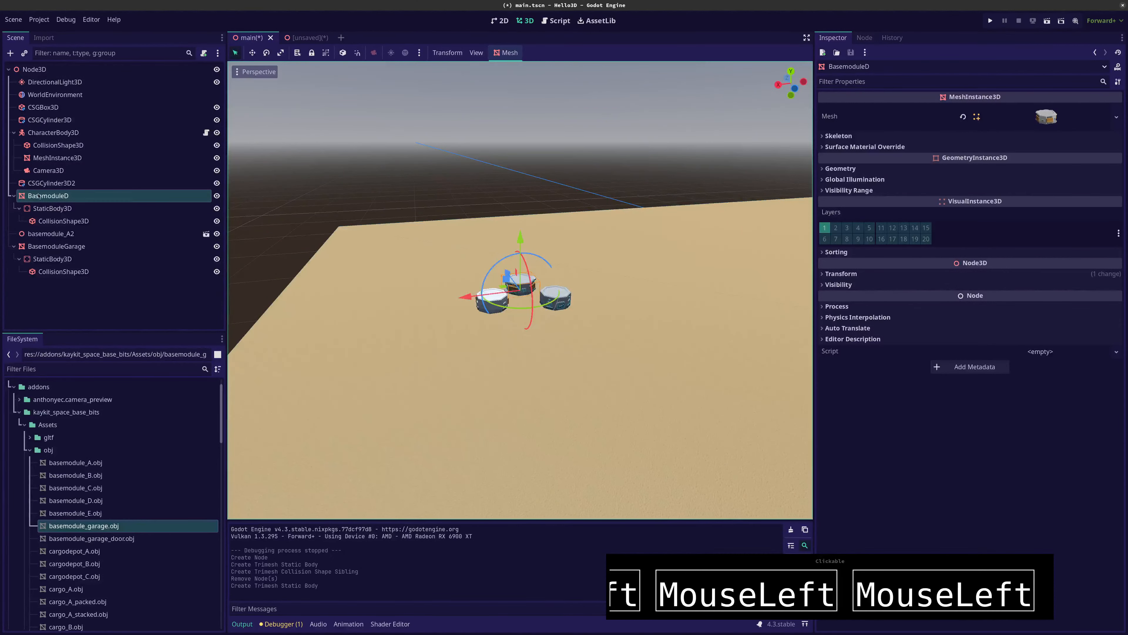
left_click(492, 305)
scroll(480, 306, "up", 2)
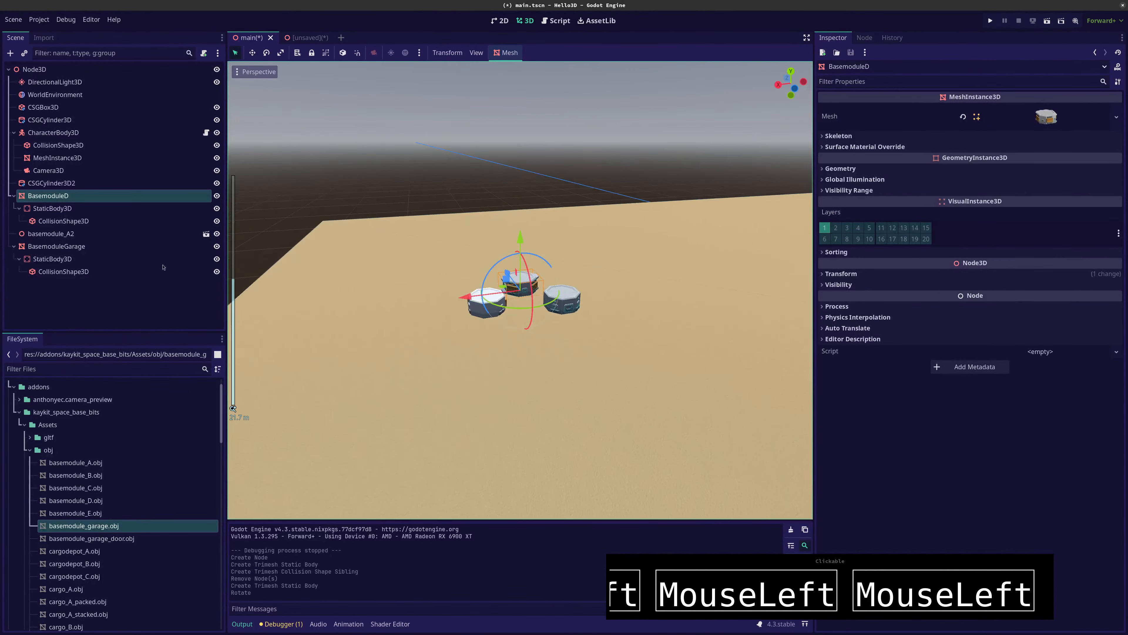
left_click(69, 235)
left_click(206, 234)
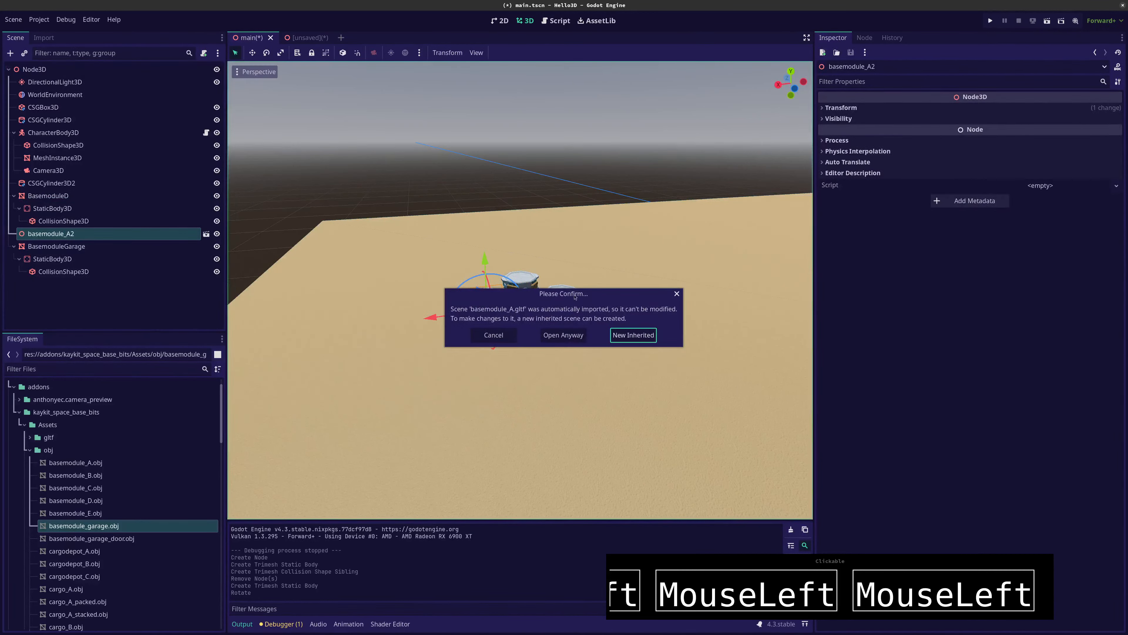
left_click(485, 335)
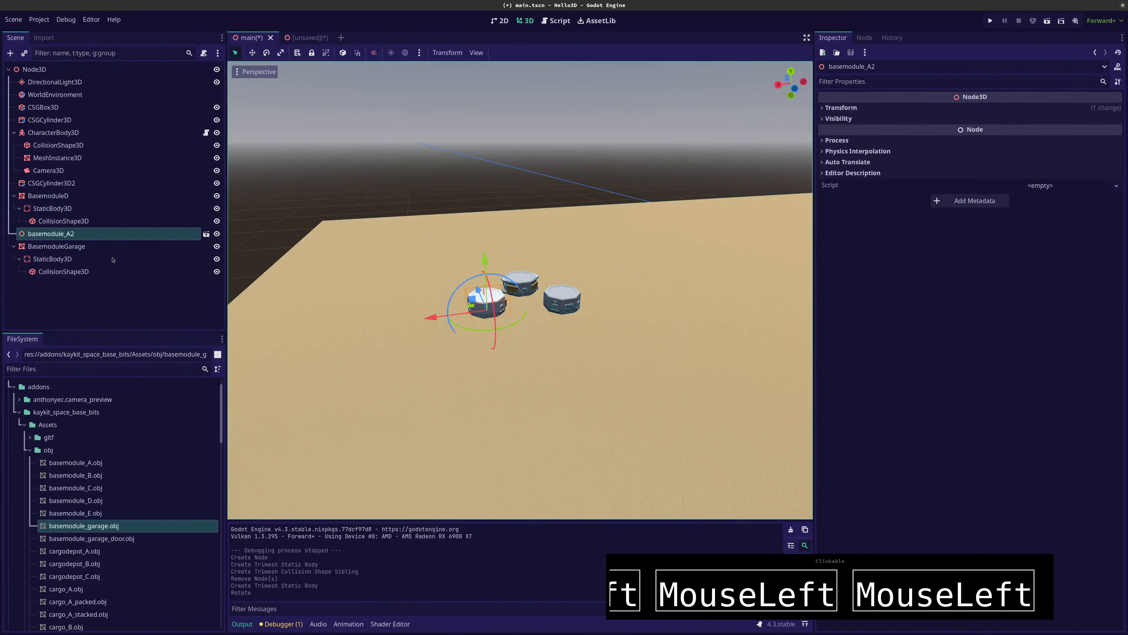
left_click(302, 38)
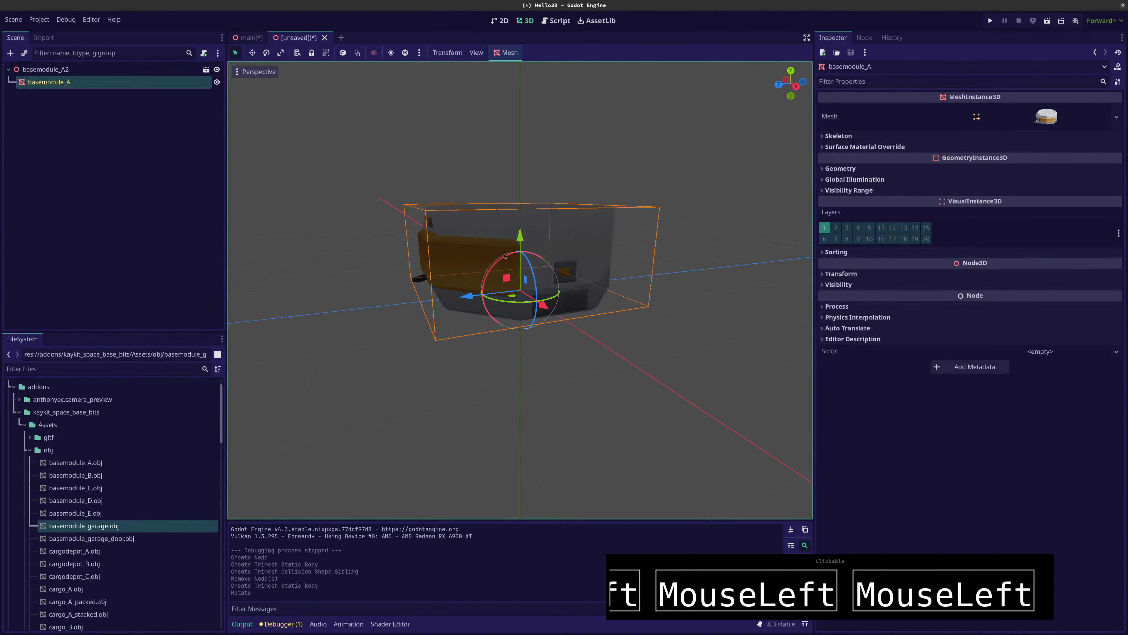
left_click(248, 38)
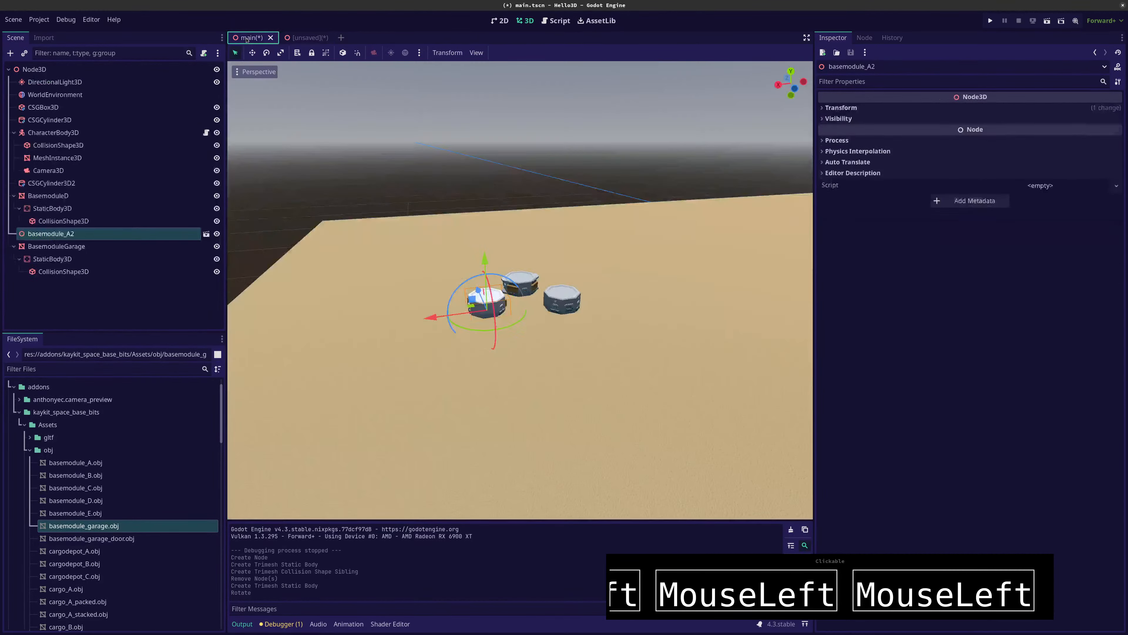
Make the basemodule_A2 instance local in the main scene and inspect its basemodule_A mesh child
right_click(58, 235)
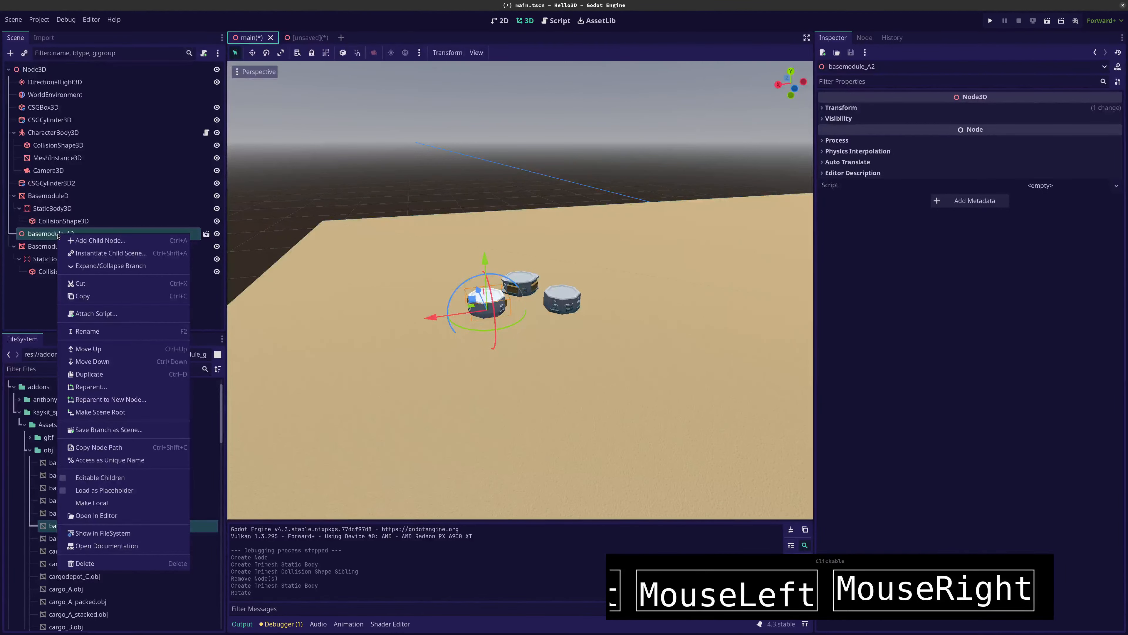
left_click(92, 502)
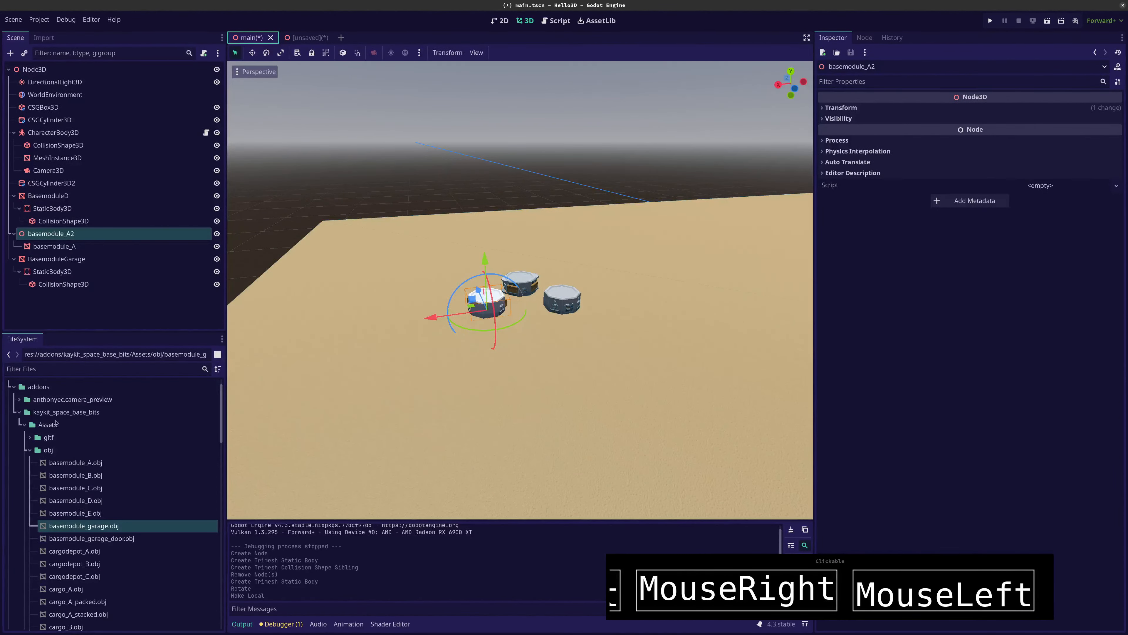
left_click(56, 250)
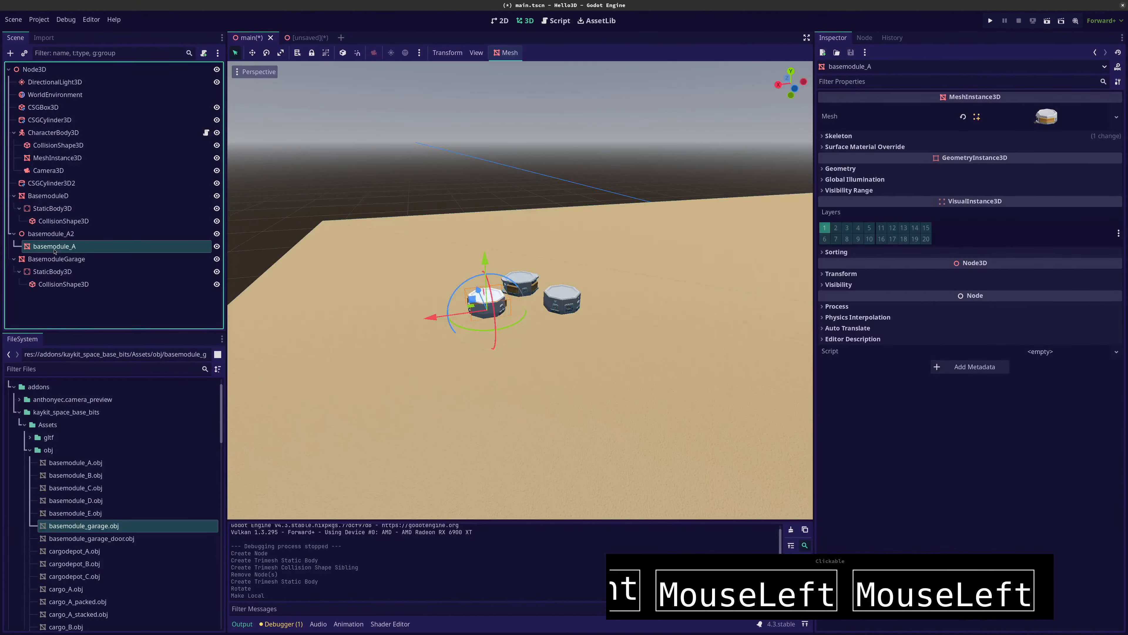
left_click(49, 235)
Create a Trimesh collision shape for the basemodule_A mesh with Static Body Child placement
left_click(52, 246)
left_click(507, 52)
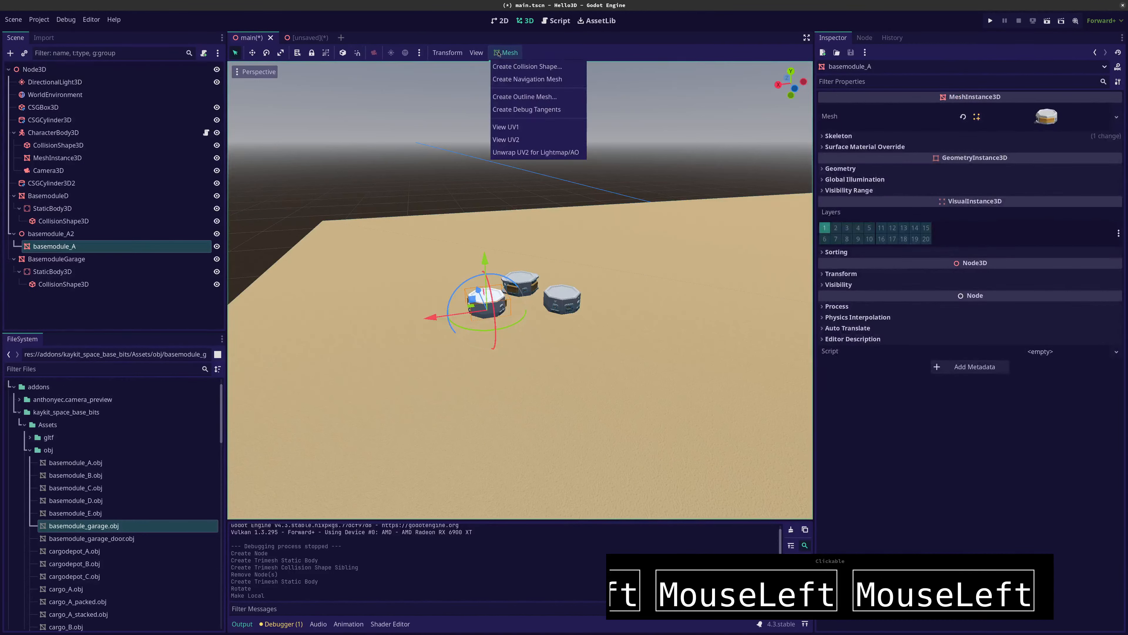
left_click(517, 68)
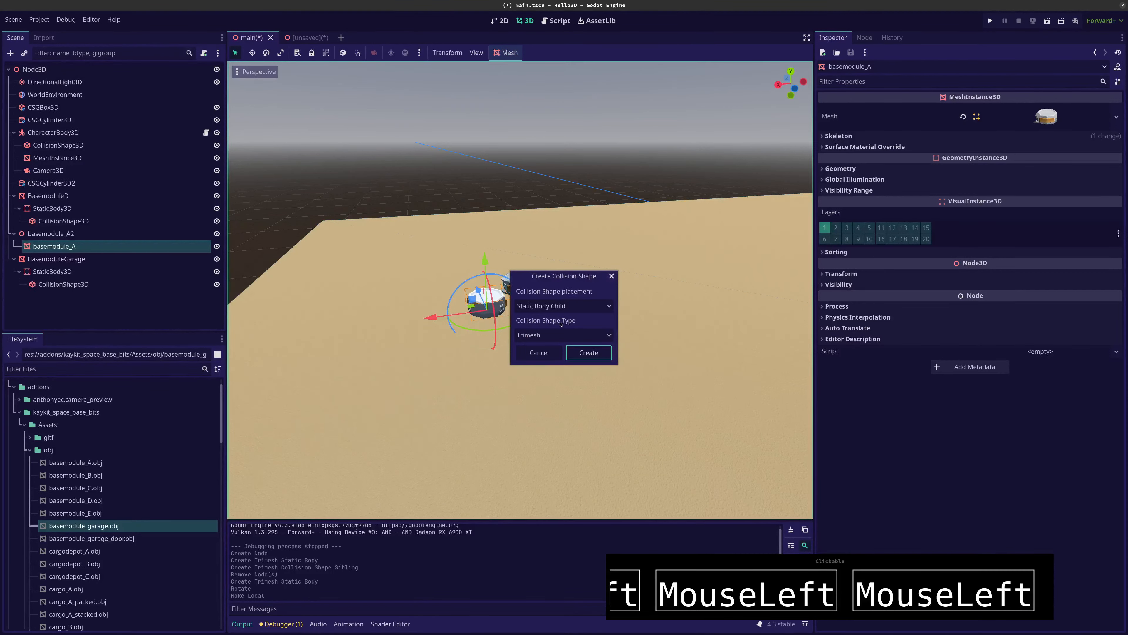
left_click(581, 354)
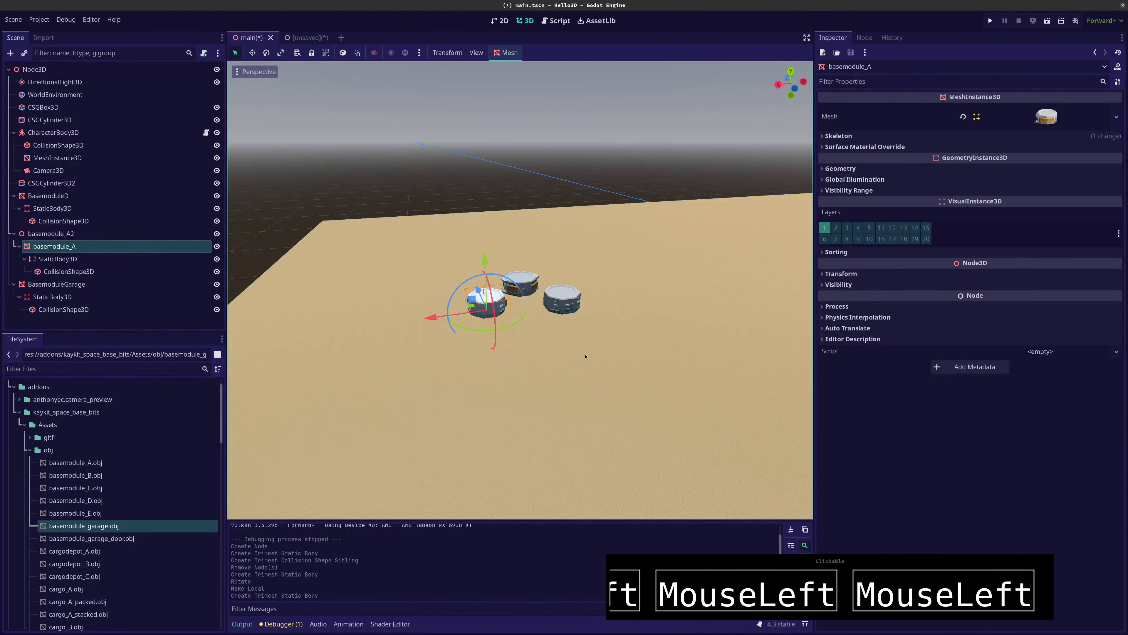
Run the project and move the capsule character back past the cylinder and cone to the base modules
key("F5")
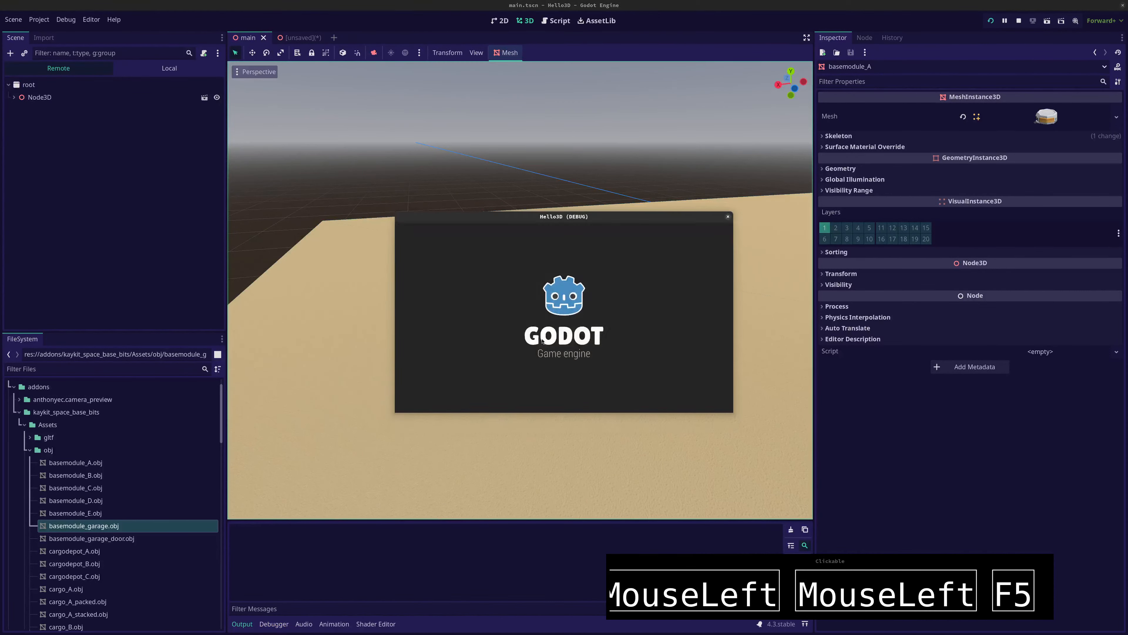
key("a")
key("Down")
key("Right")
key("Down")
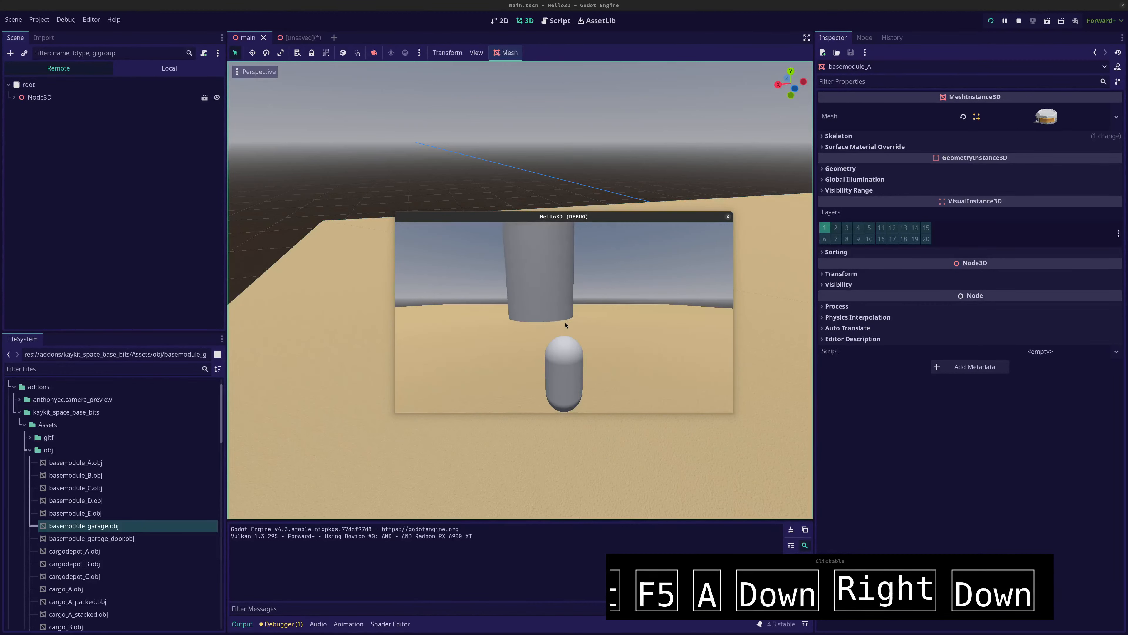
key("space")
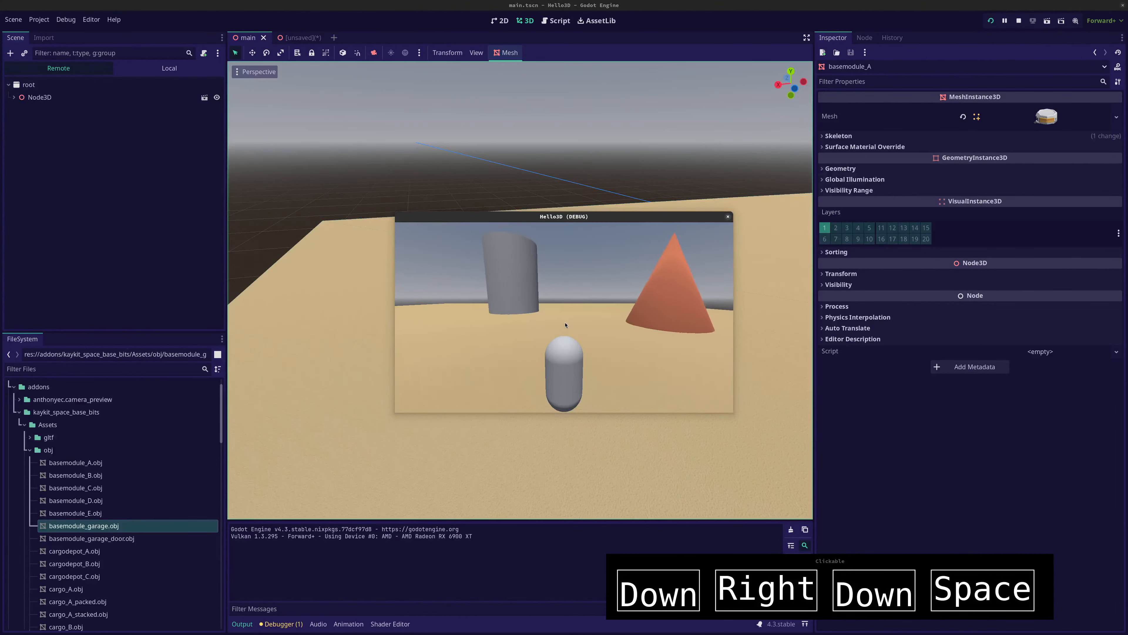
key("Down")
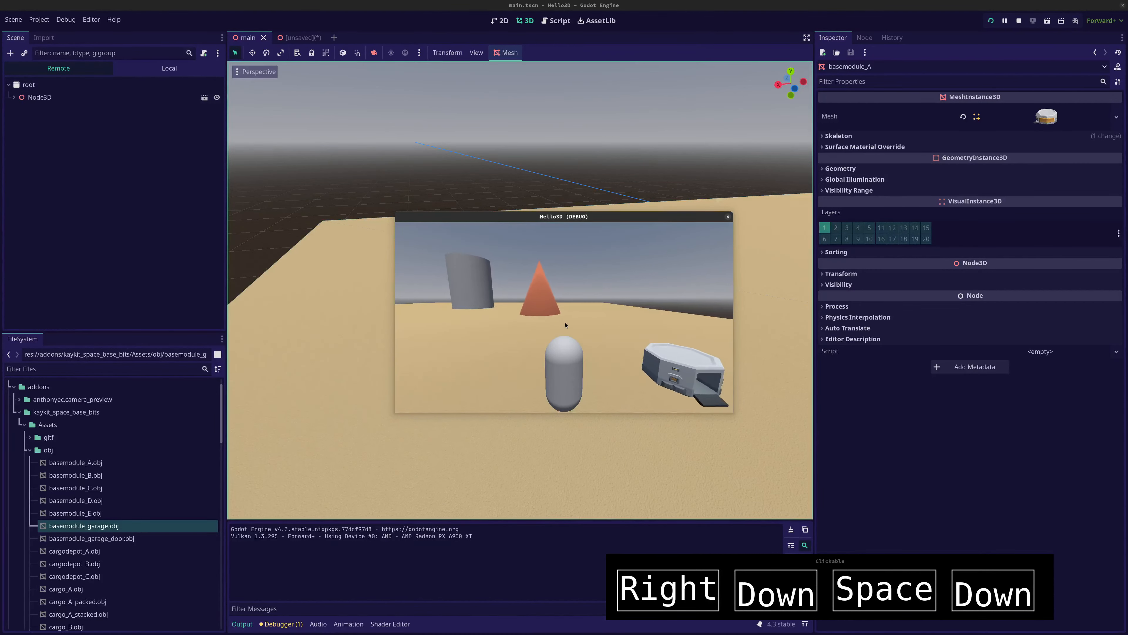
Jump the capsule onto and over the base modules from several sides to test their collision shapes
key("Up")
key("space")
key("Up")
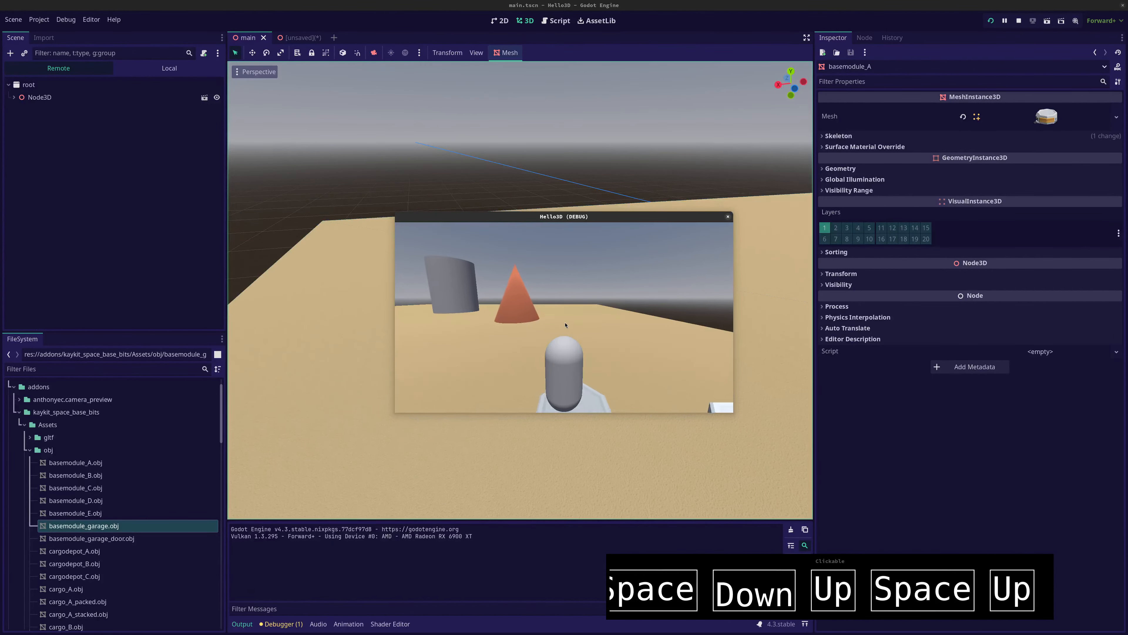
key("Down")
key("Right")
key("space")
key("Down")
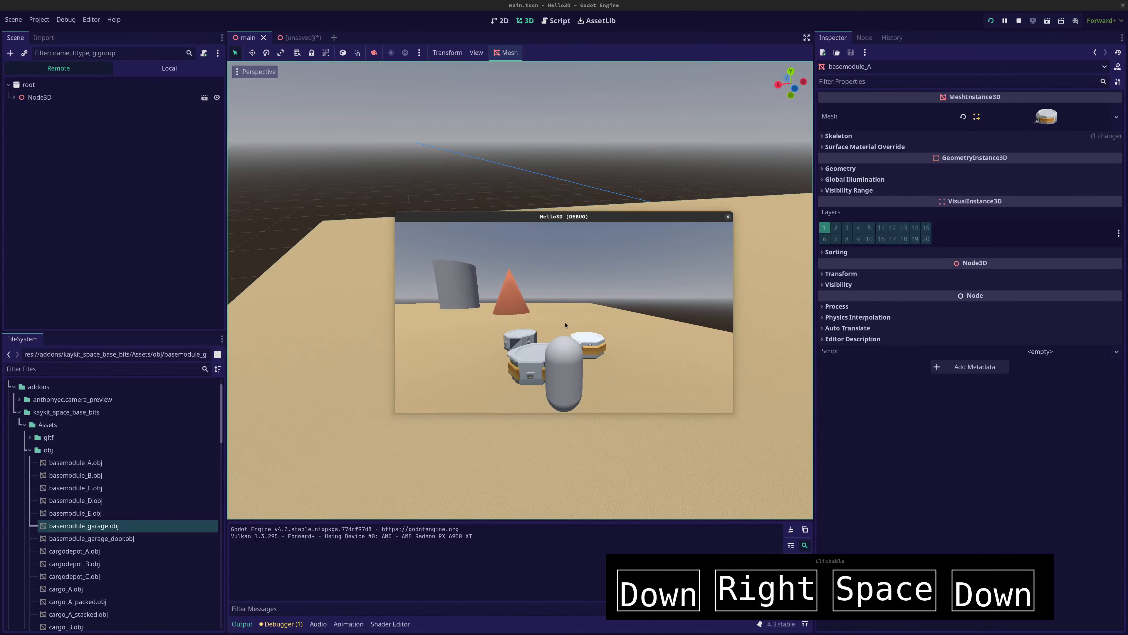
key("Left")
key("Up")
key("space")
key("Right")
key("Up")
key("space")
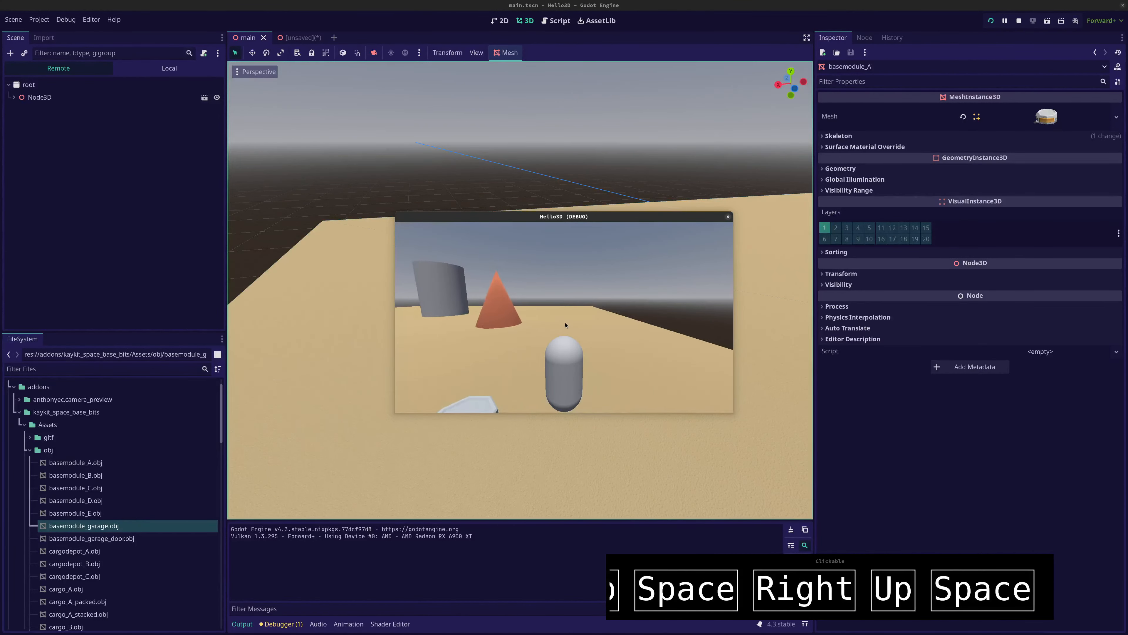
key("Right")
key("space")
key("Left")
key("Down")
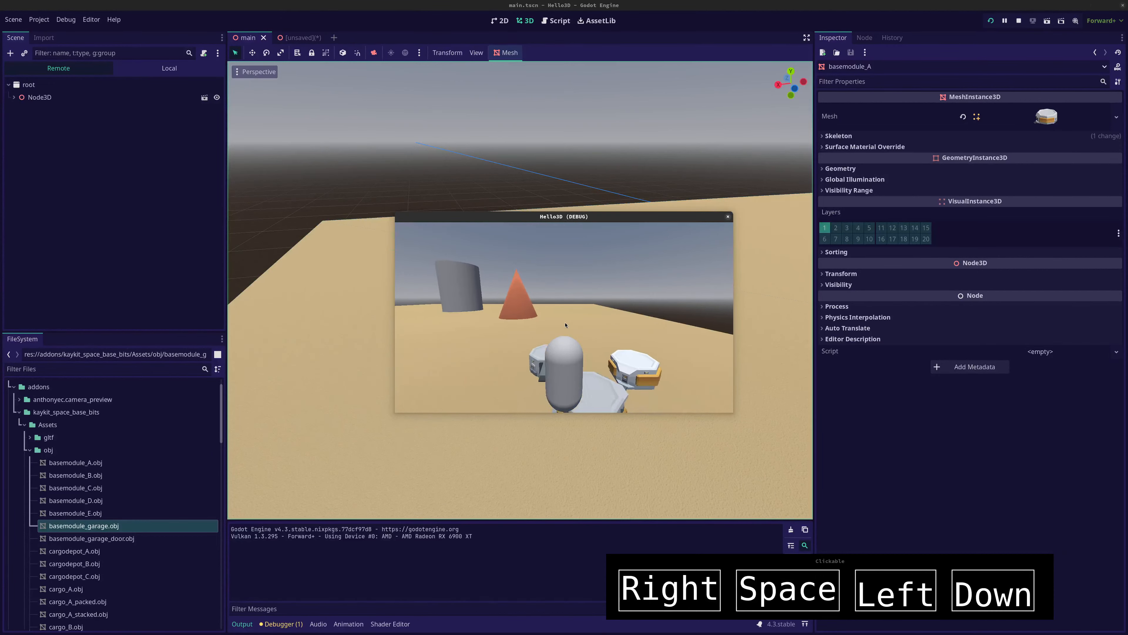
Move the capsule over and around the base modules to test their collisions, and stop the running project
key("Right")
key("Up")
key("Left")
key("Up")
key("Right")
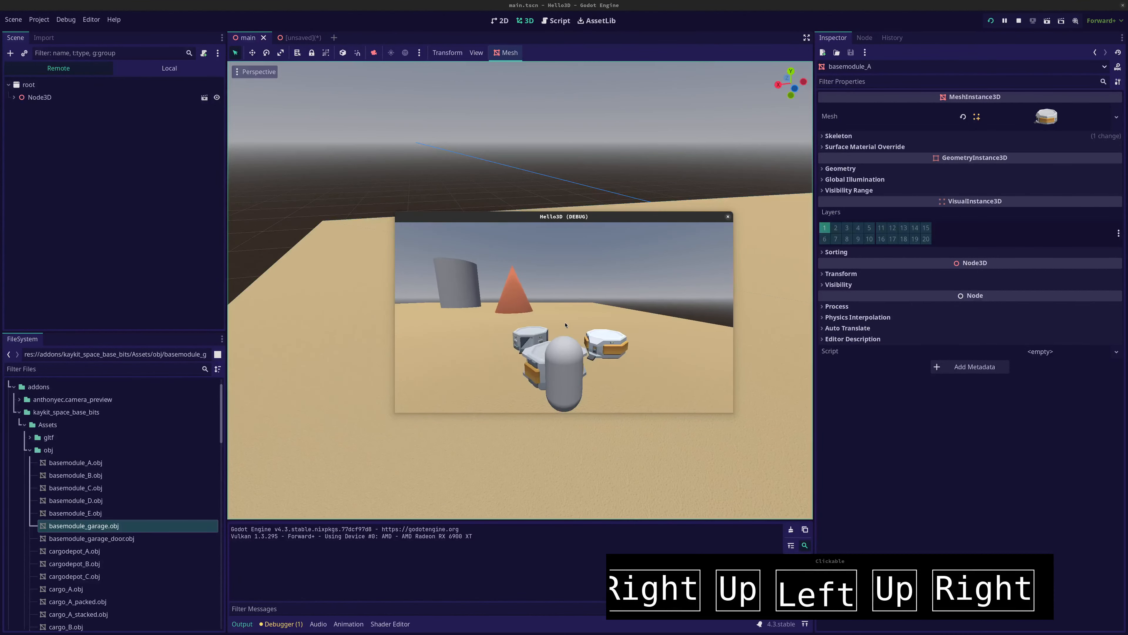
key("Up")
key("Left")
key("Up")
key("Up")
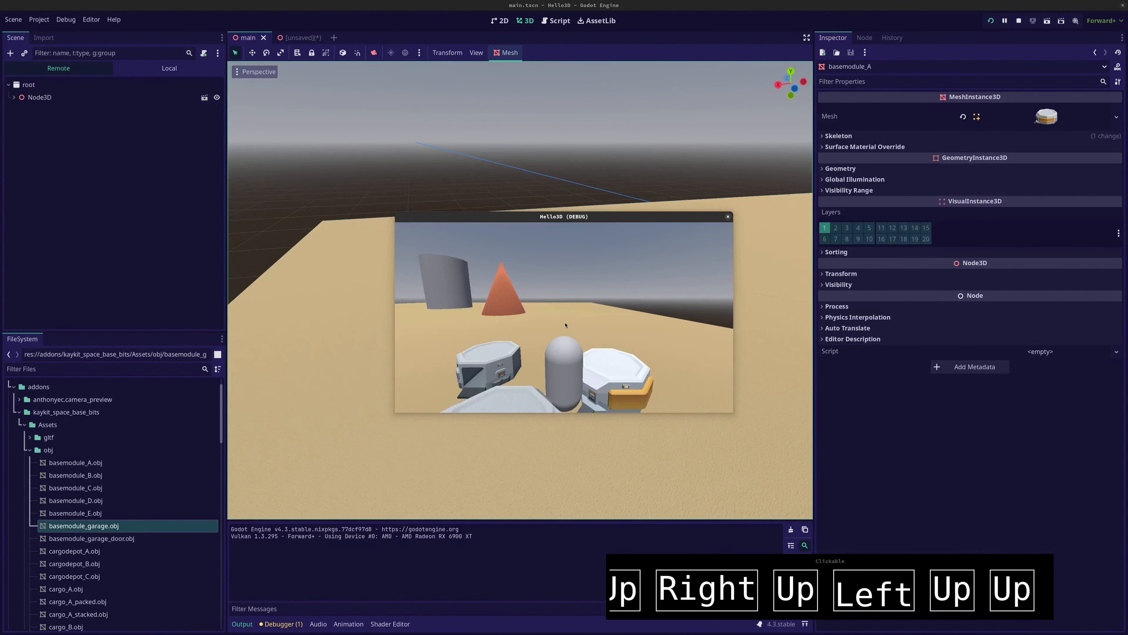
key("Left")
key("Down")
key("Left")
key("Down")
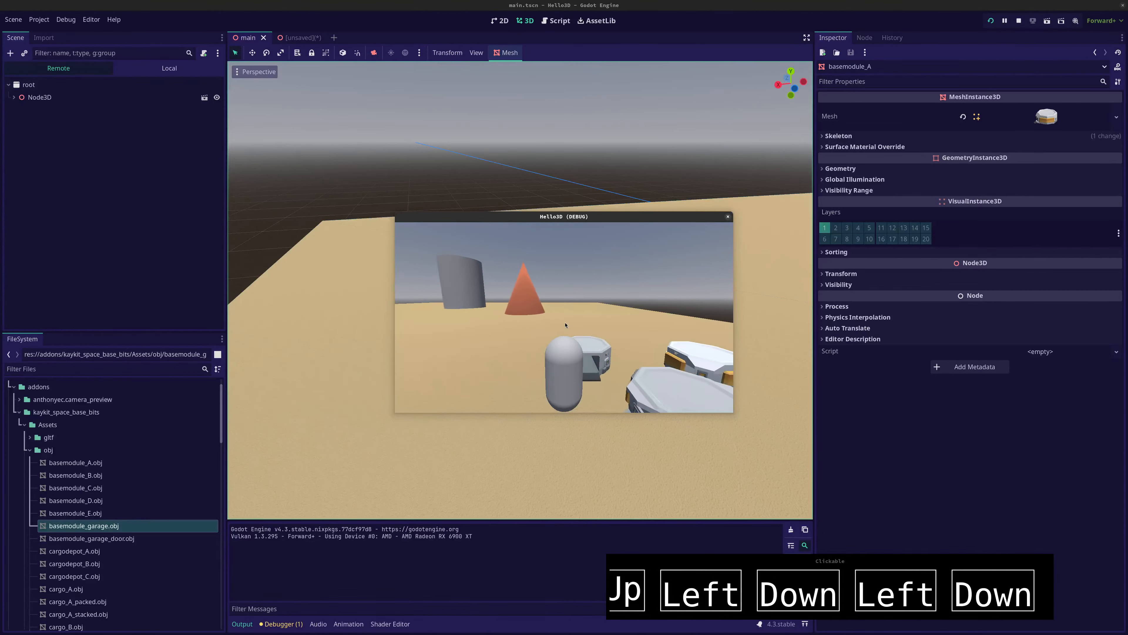
key("F8")
Switch to Firefox and open itch.io in a new tab
key("alt+Tab")
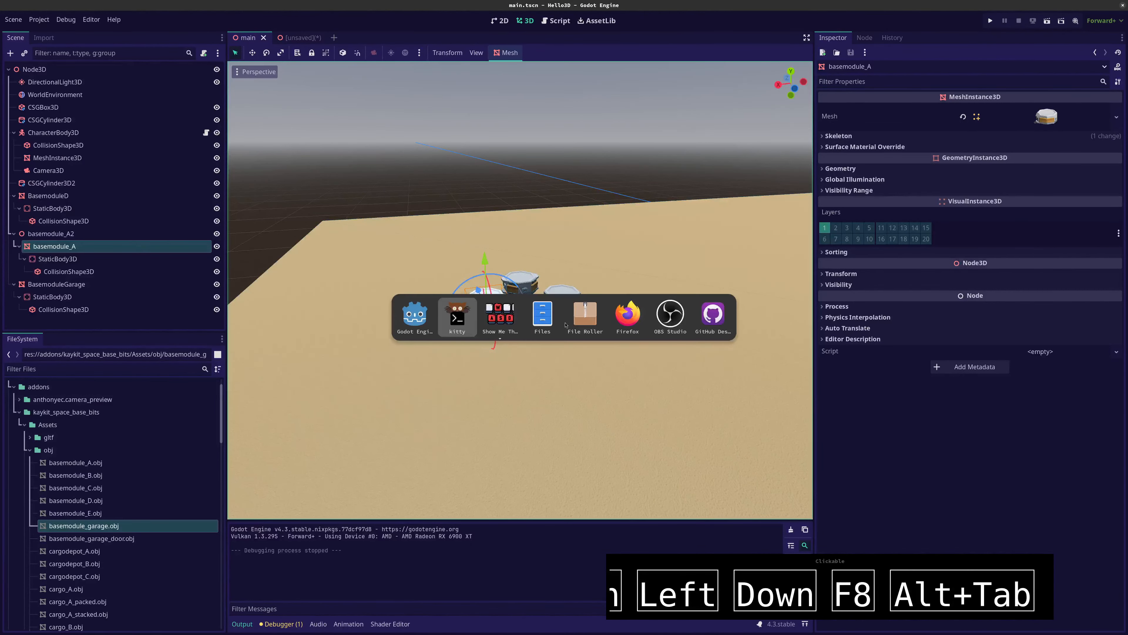
key("alt+Tab")
key("alt+Tab")
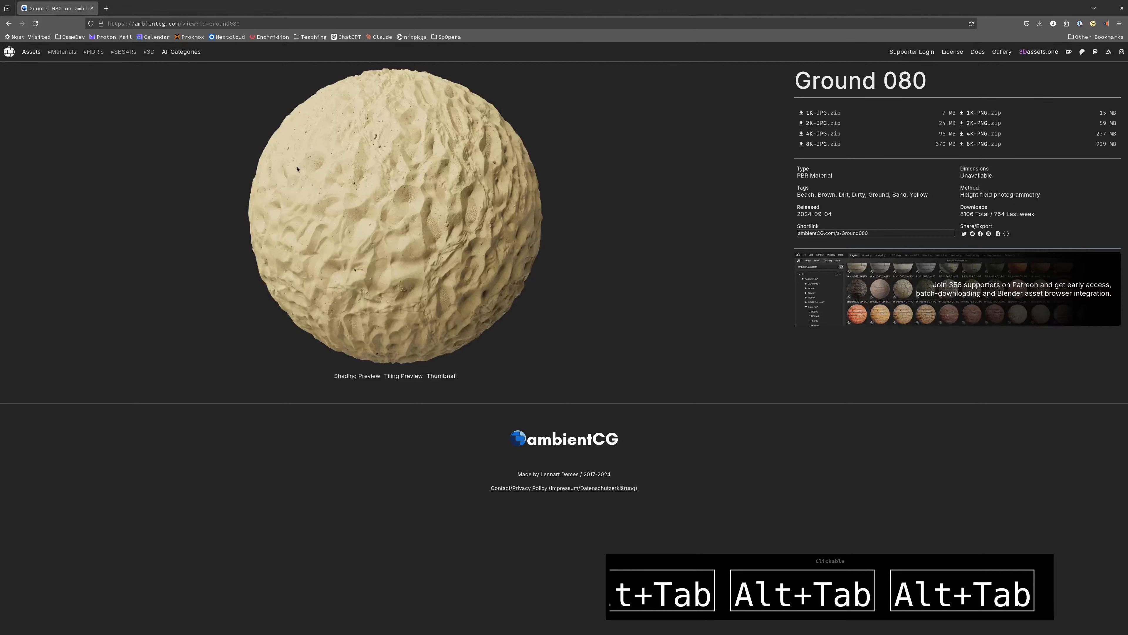
left_click(110, 6)
type("itch.io/")
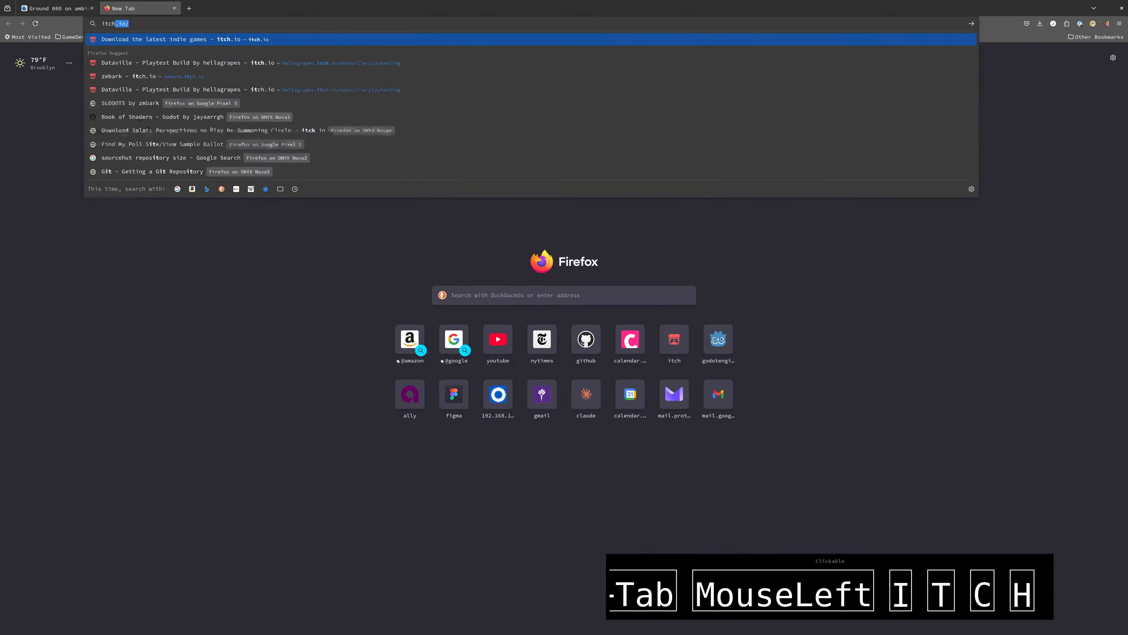
key("Return")
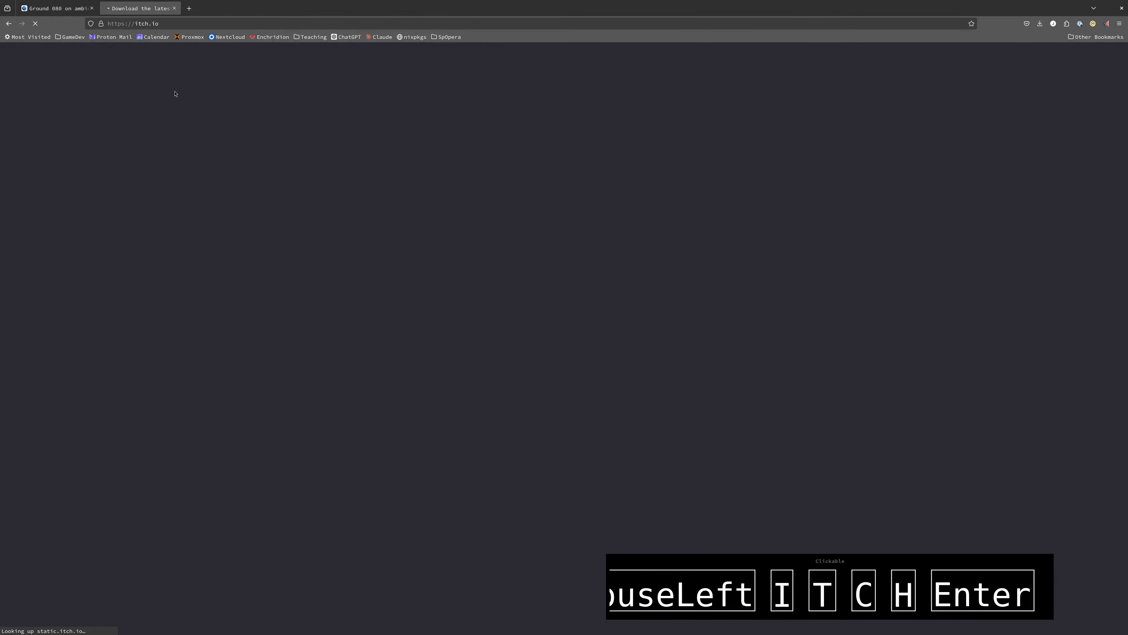
Open TurboSquid in another new tab and show its free 3D models
left_click(189, 8)
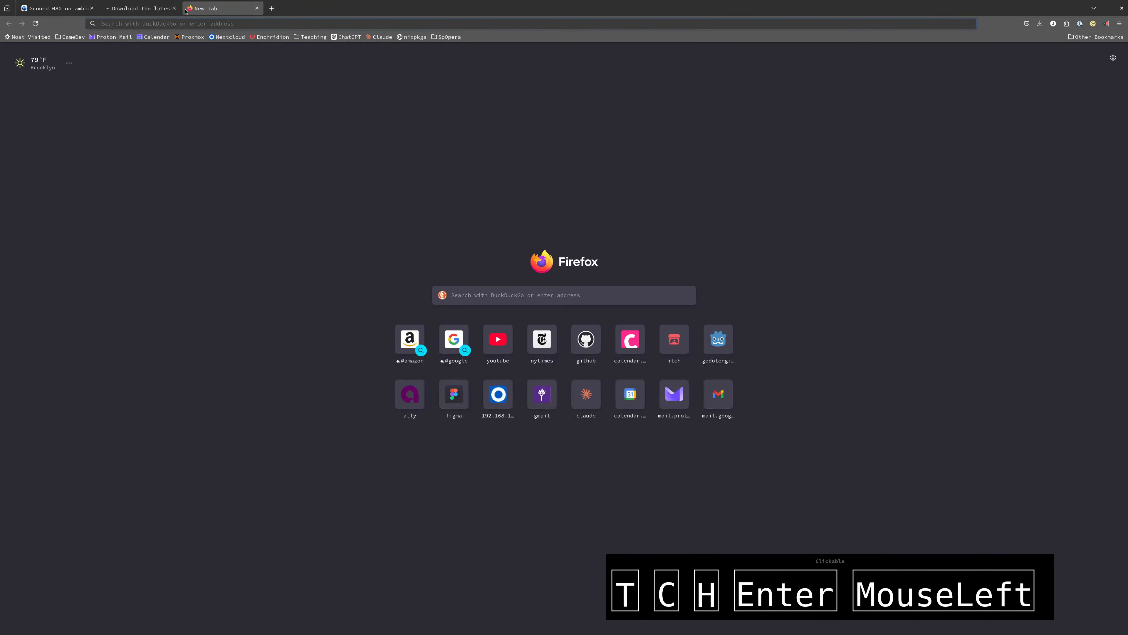
type("turbosquid.com")
key("Return")
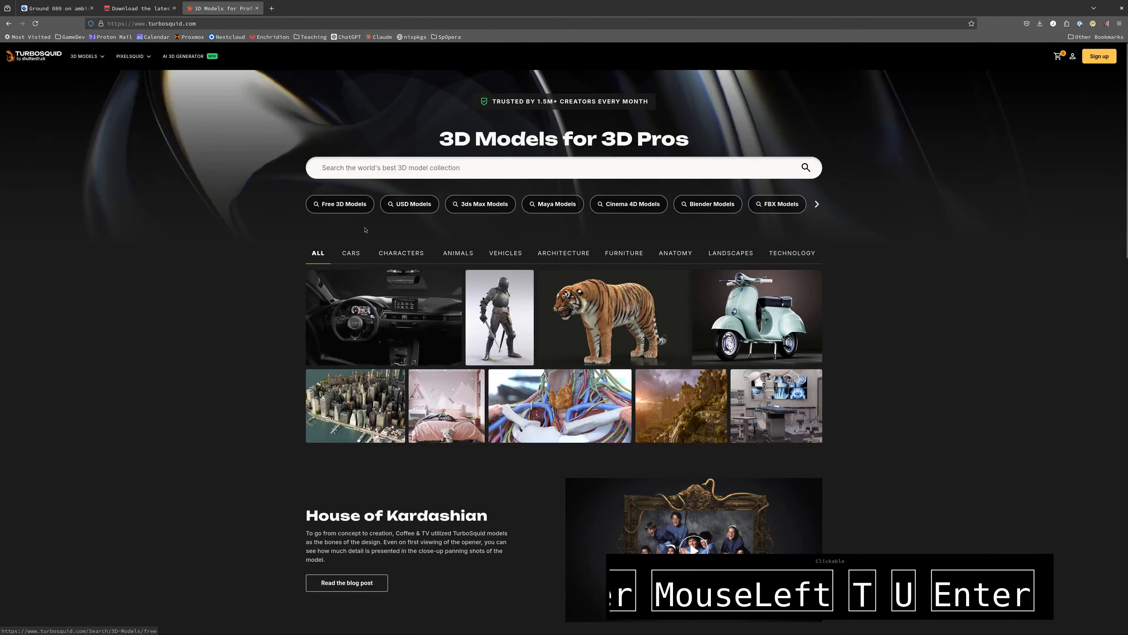
left_click(349, 205)
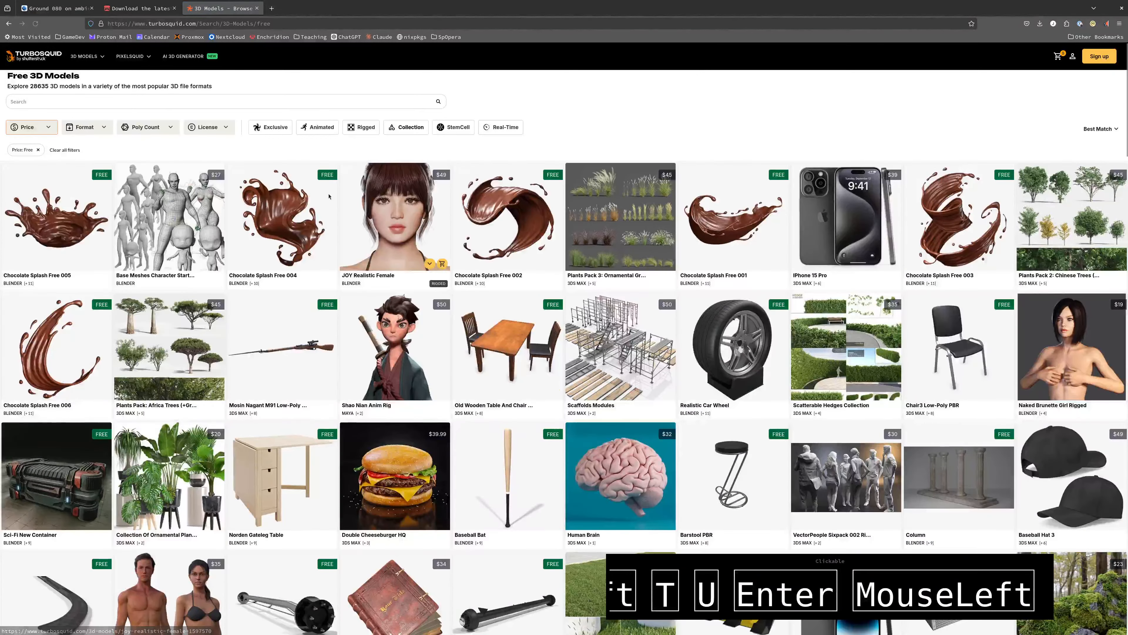
Return to itch.io, filter the game assets by the 3D tag, and open the Voxel Robot assets for free page
left_click(138, 8)
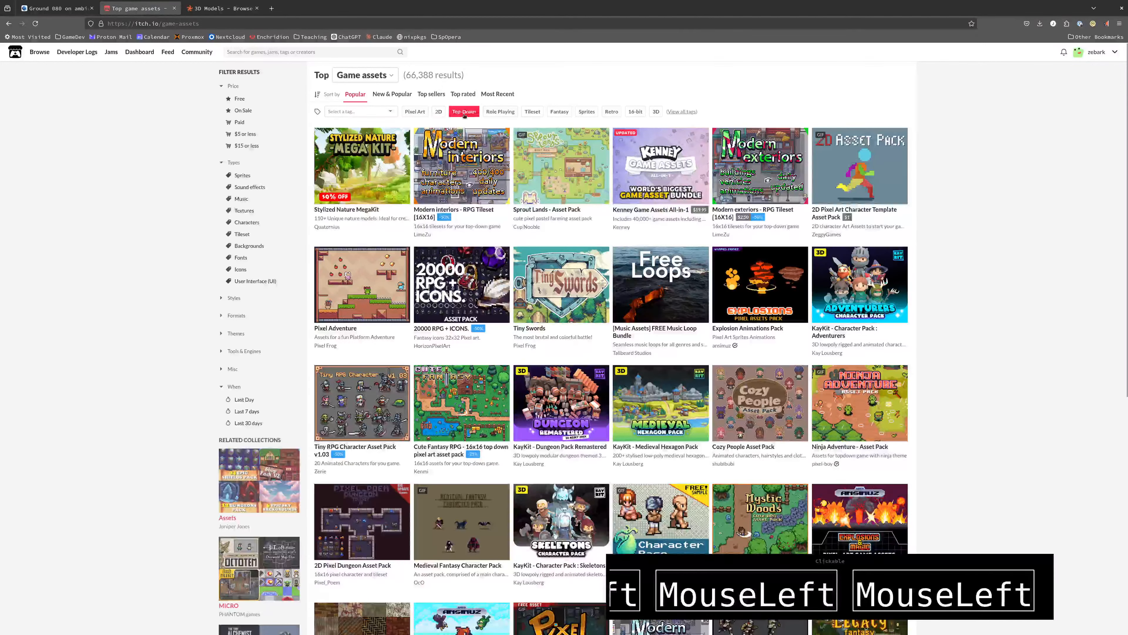
left_click(657, 112)
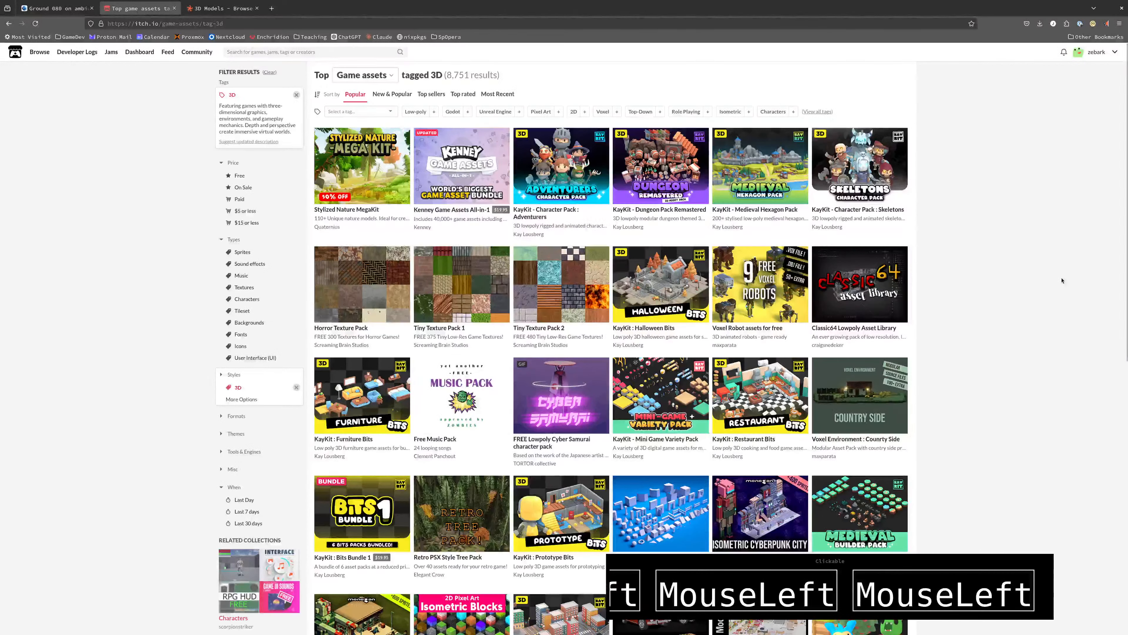
mouse_move(746, 298)
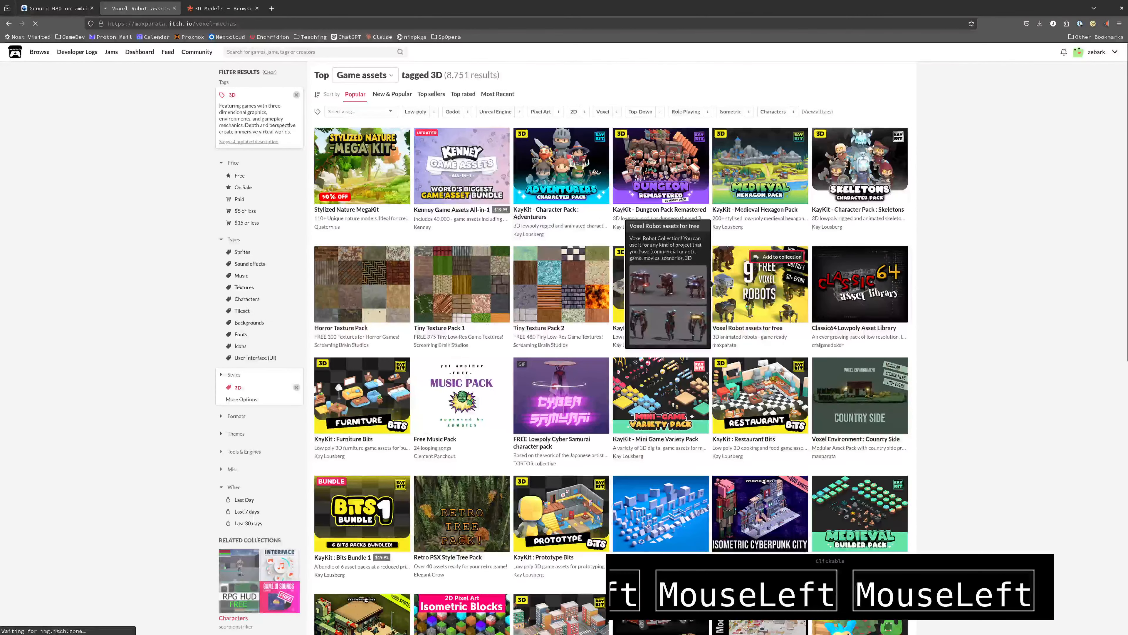
left_click(746, 297)
Look through the Voxel Mechas Collection page for its free content, robot previews and extra content
scroll(440, 402, "down", 4)
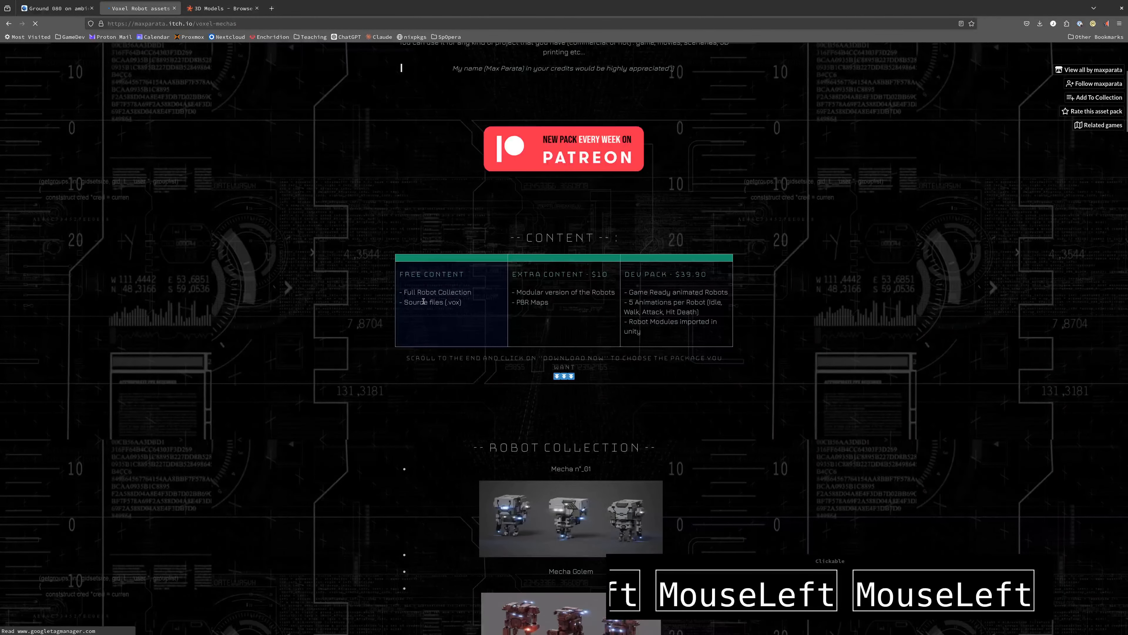
scroll(480, 363, "down", 12)
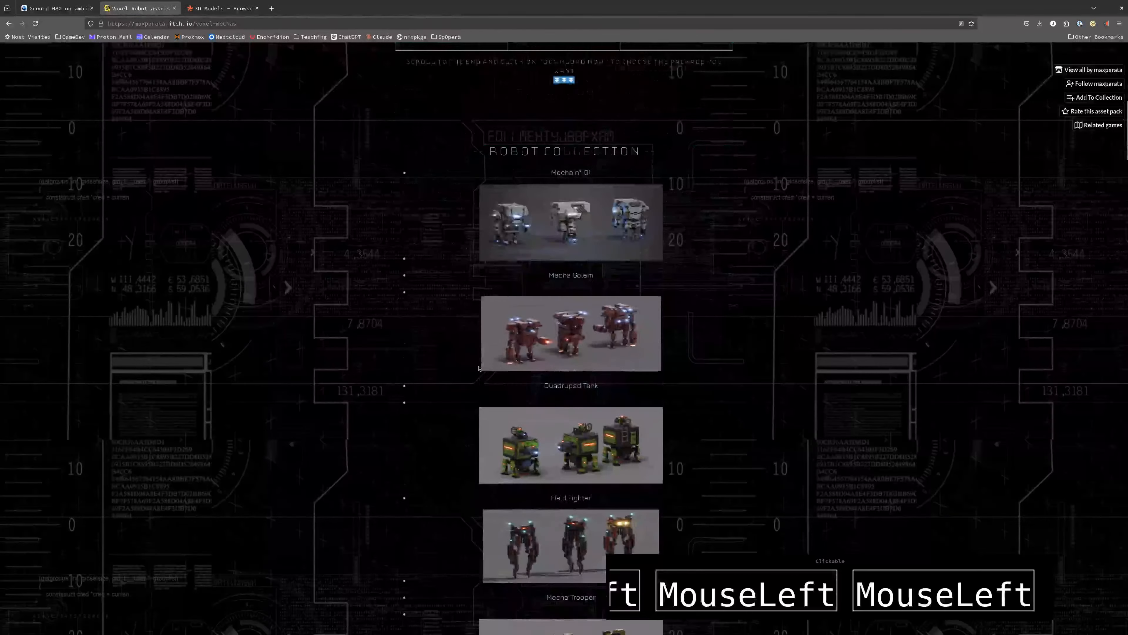
scroll(479, 367, "down", 12)
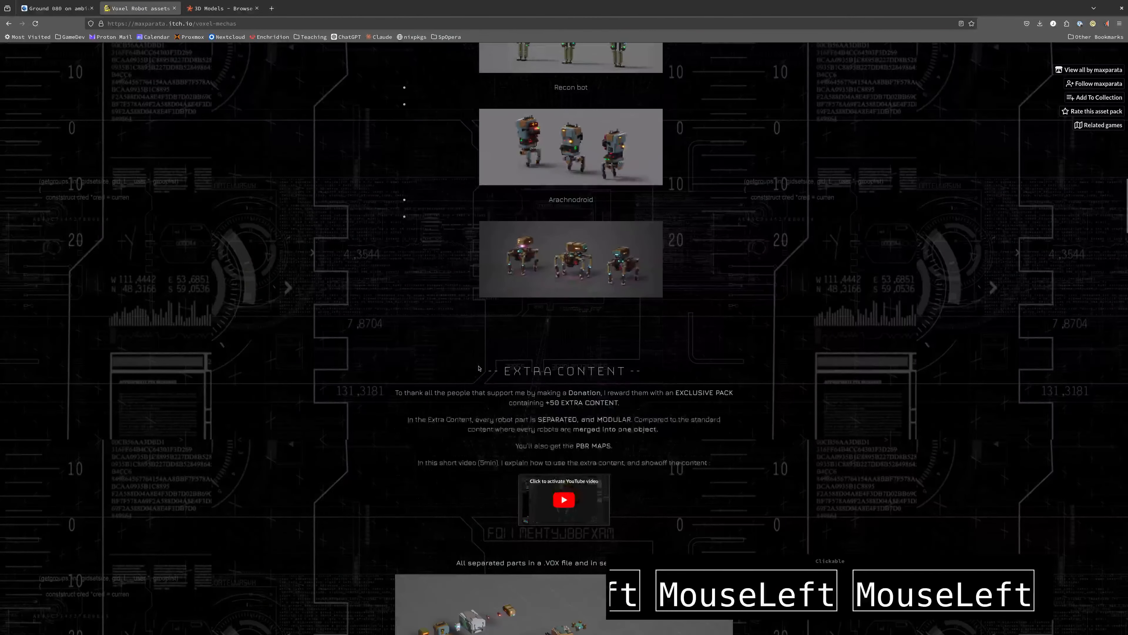
scroll(530, 454, "down", 6)
scroll(515, 434, "up", 18)
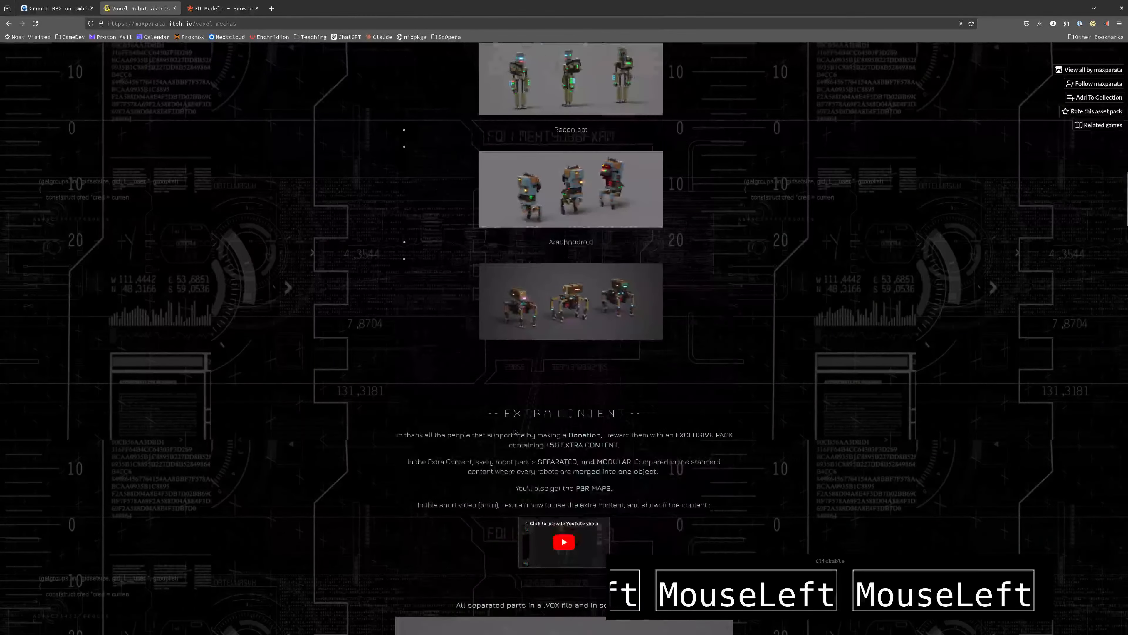
scroll(514, 431, "up", 20)
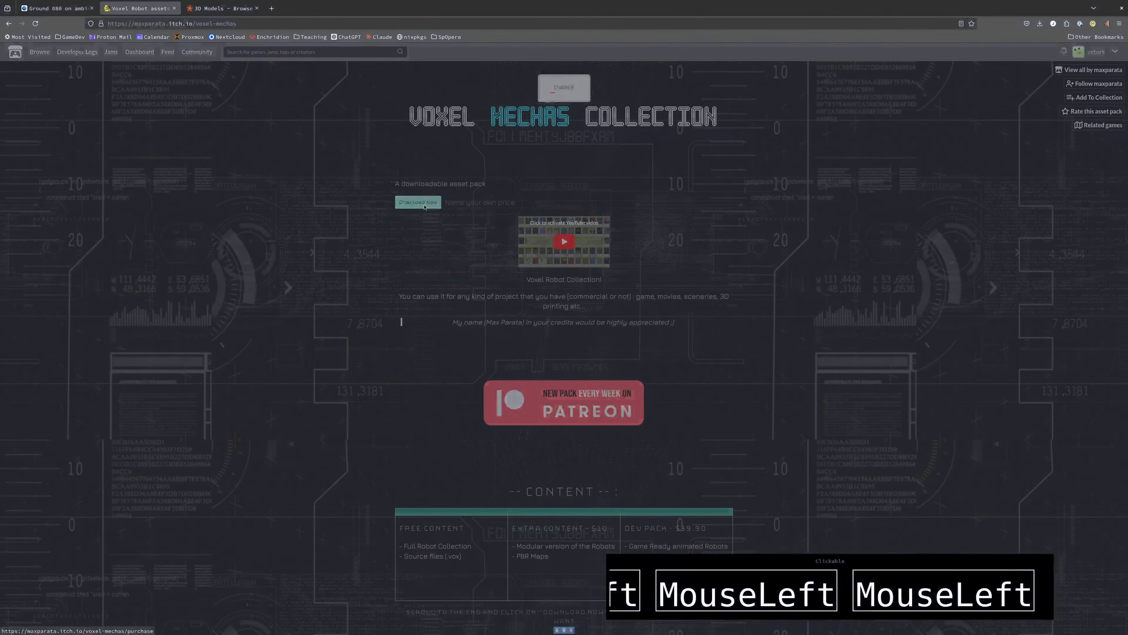
Check the voxel robot pack's download options, dismiss them, and go back to the 3D game assets list
left_click(417, 203)
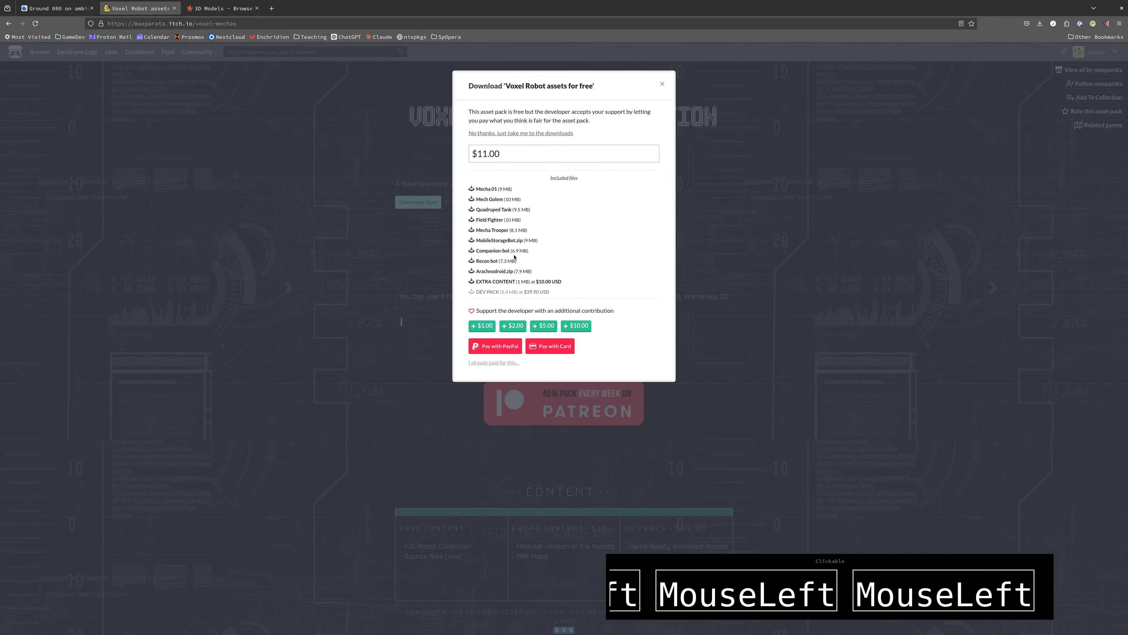
left_click(405, 390)
scroll(384, 468, "down", 3)
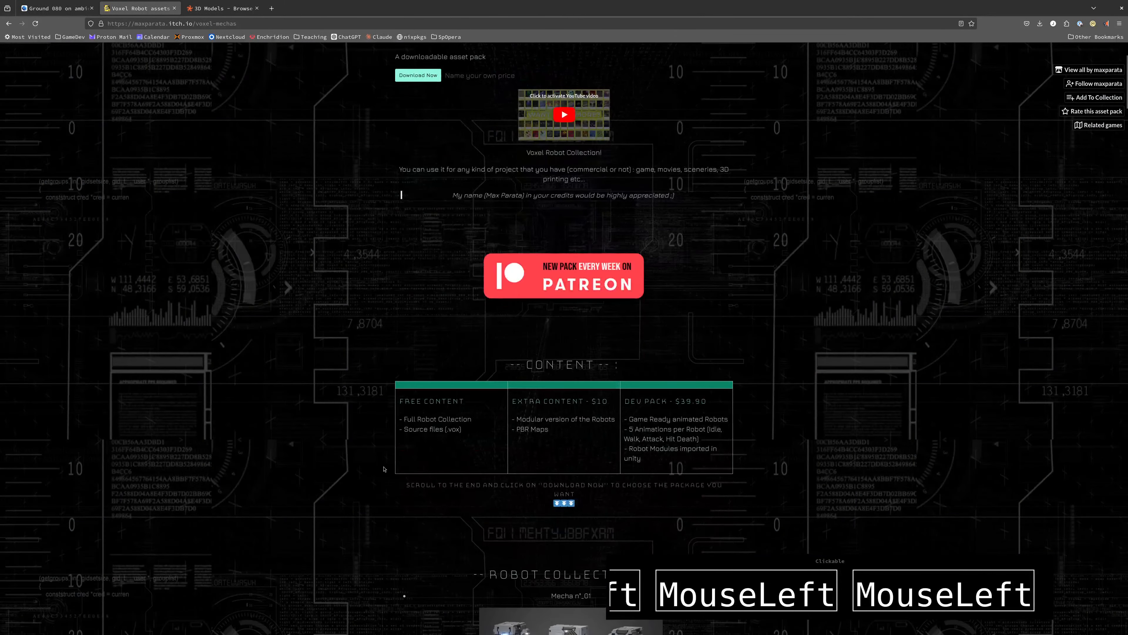
scroll(384, 469, "down", 3)
key("alt+Left")
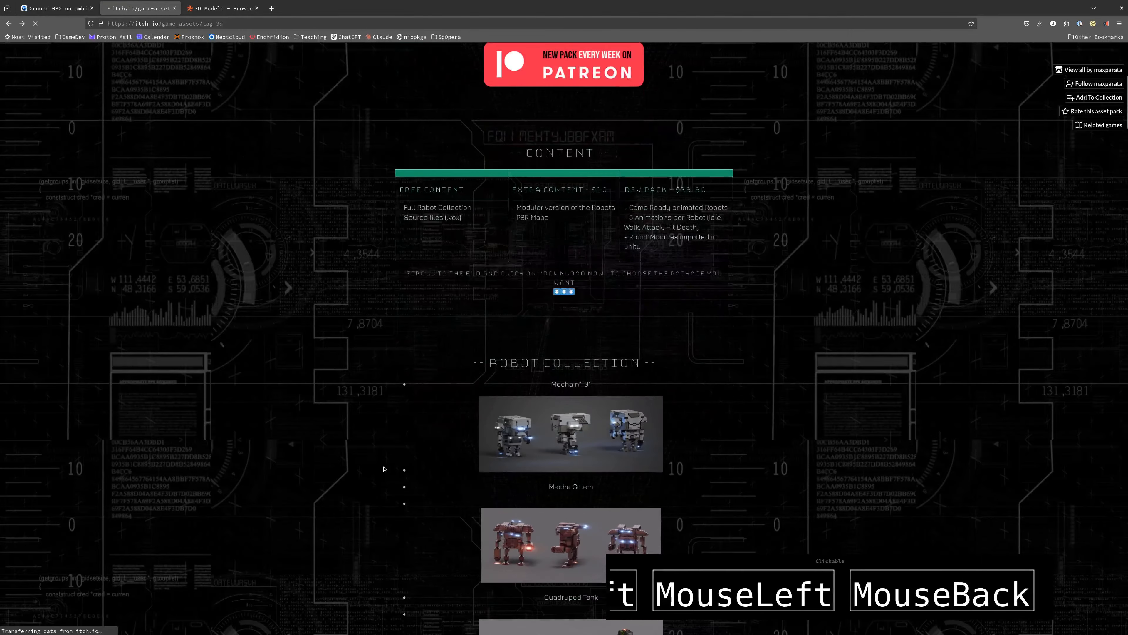
Browse the itch.io game assets tagged 3D to examine the available model packs
scroll(343, 412, "down", 5)
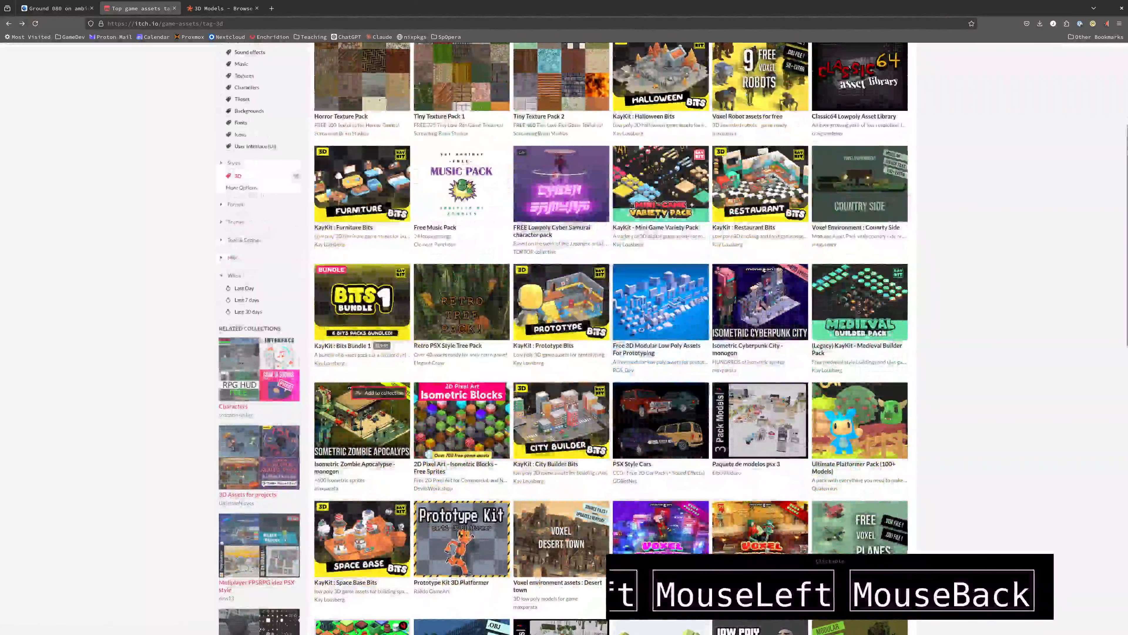
scroll(662, 413, "down", 3)
scroll(838, 415, "down", 4)
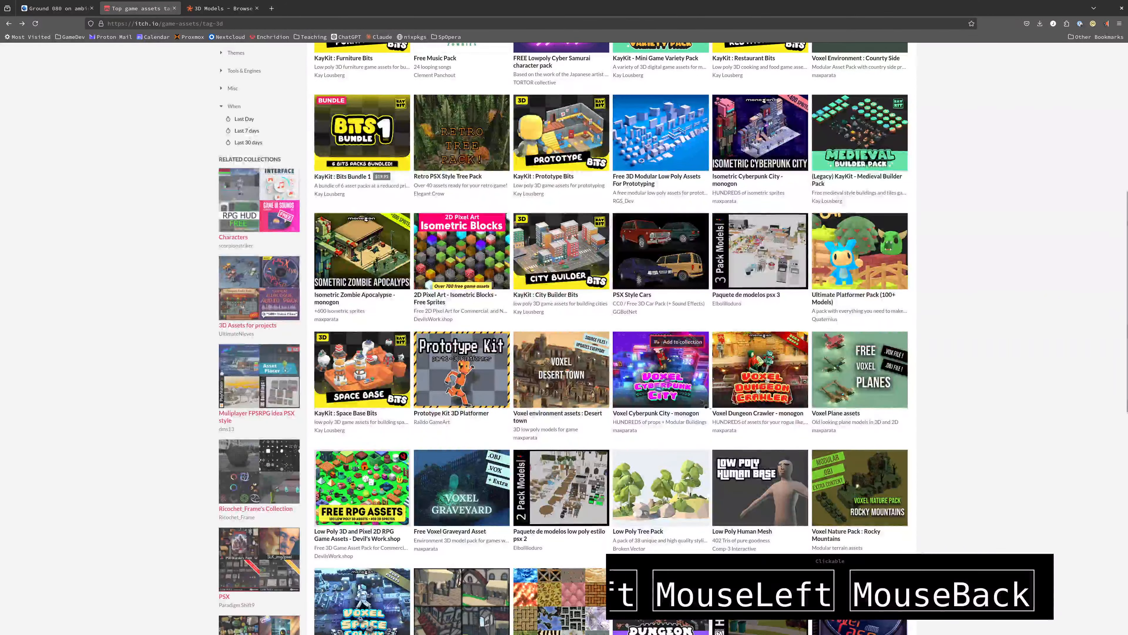
scroll(631, 420, "down", 5)
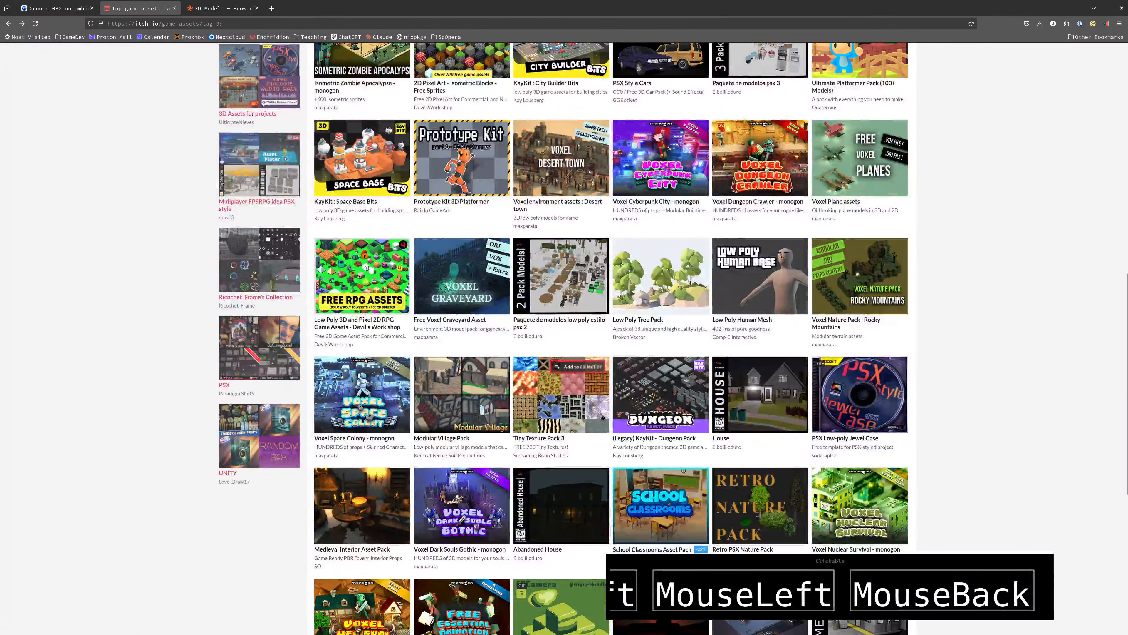
scroll(783, 412, "down", 4)
scroll(782, 412, "down", 1)
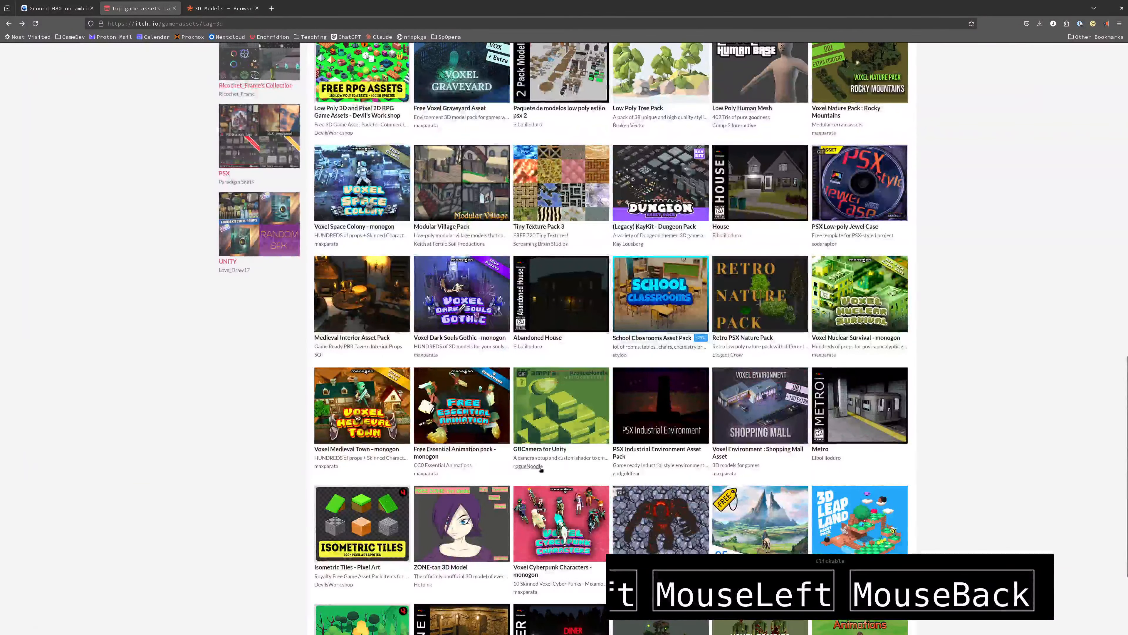
scroll(541, 469, "down", 4)
mouse_move(667, 380)
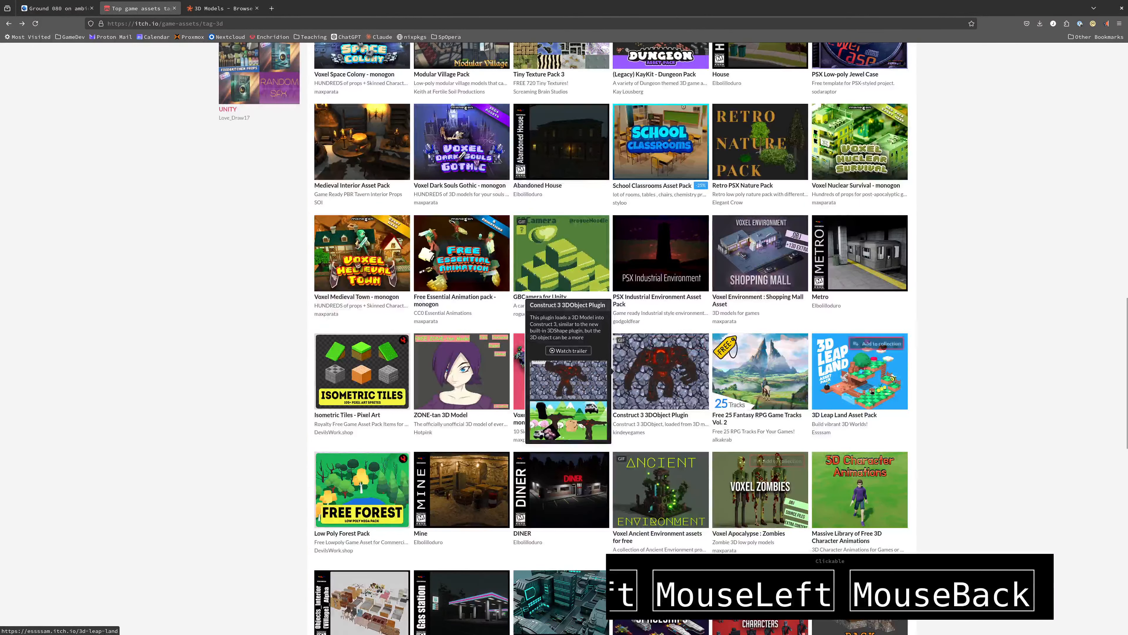
scroll(573, 439, "down", 4)
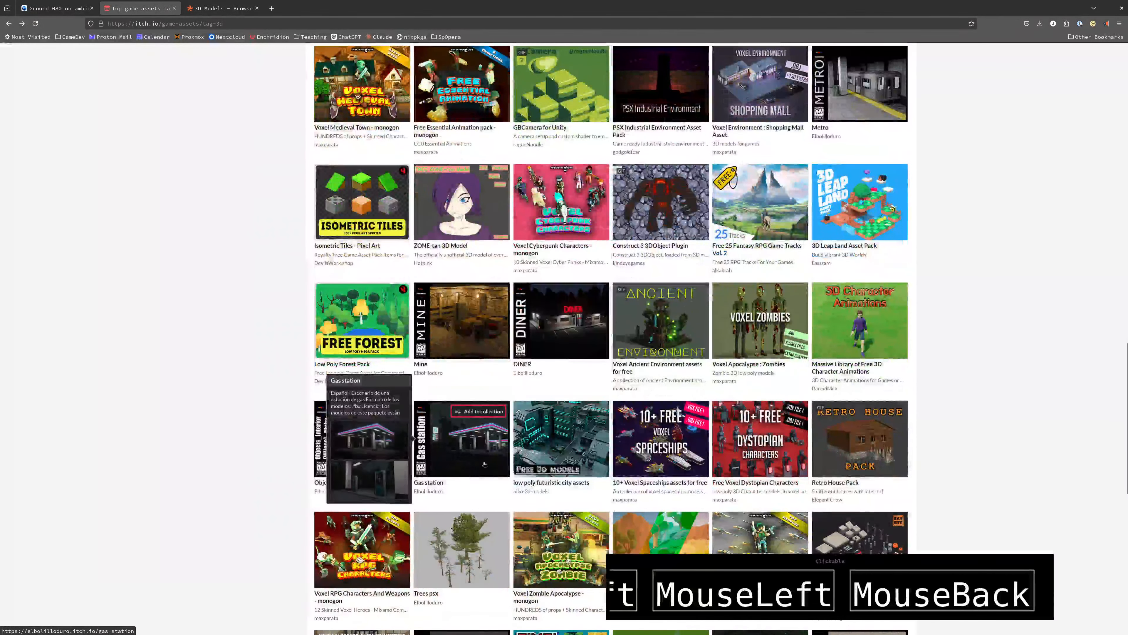
Open the Gas station asset pack and download Gas_station.rar without paying
left_click(463, 451)
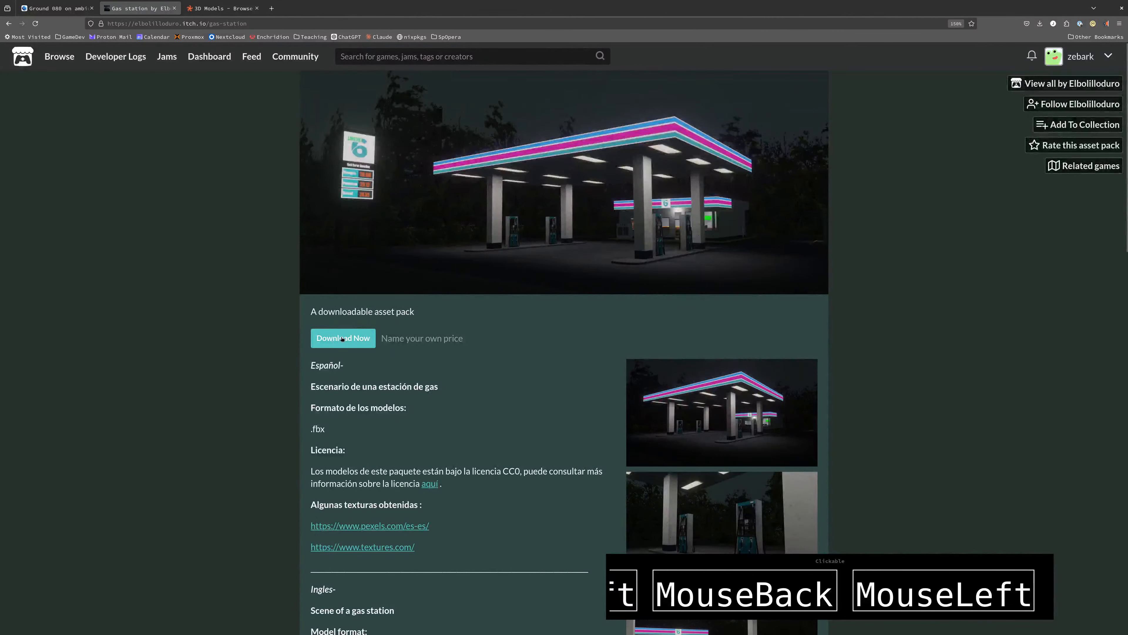
left_click(343, 338)
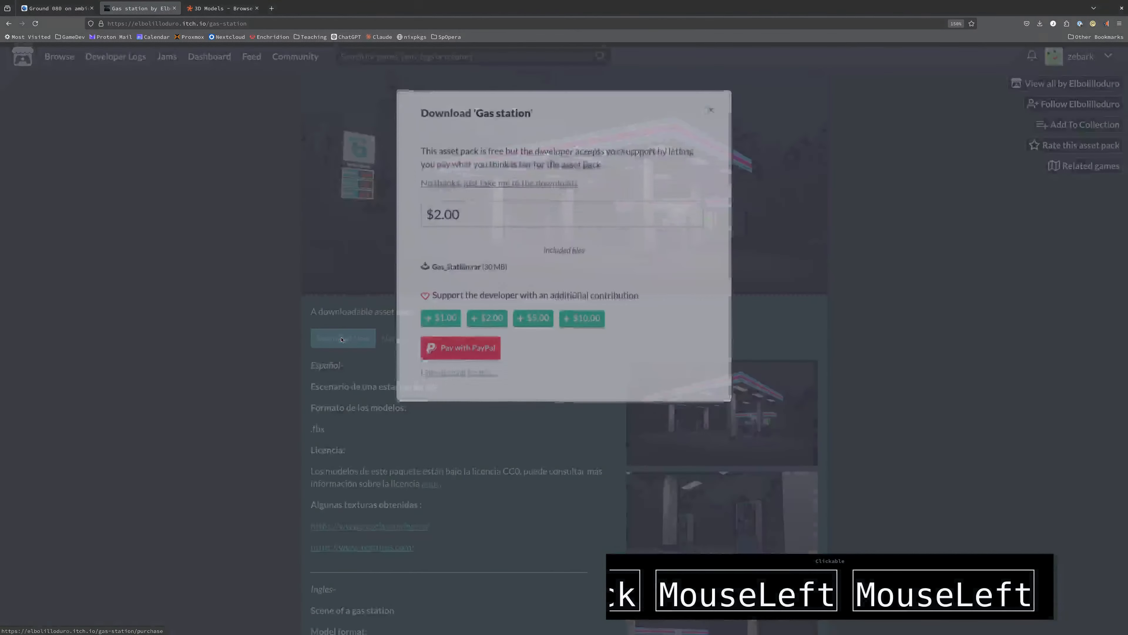
left_click(457, 178)
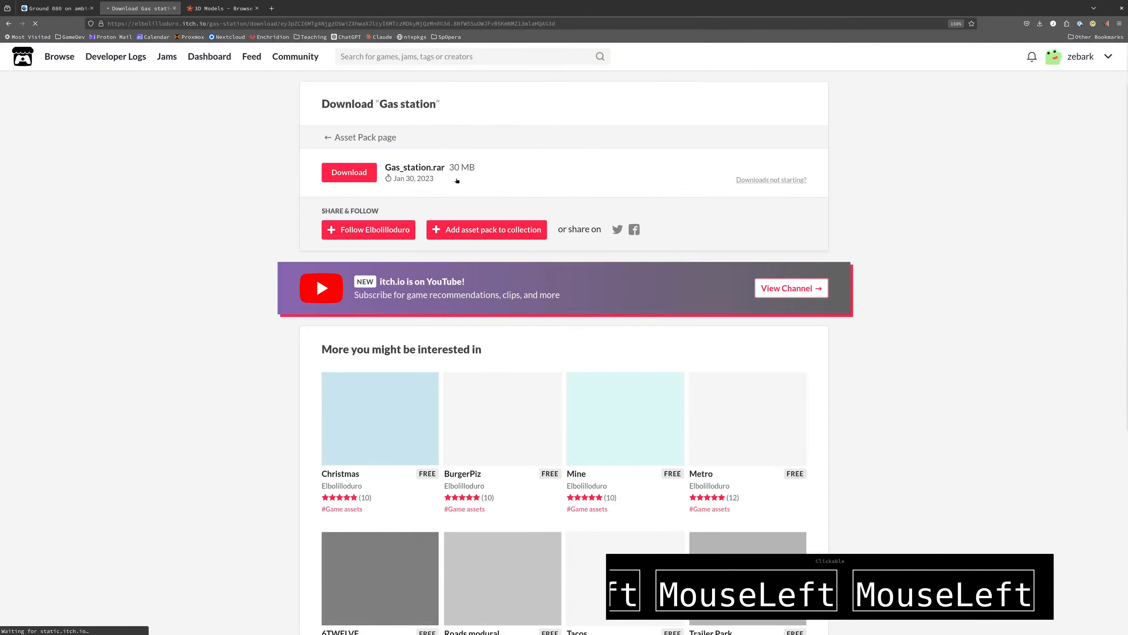
left_click(352, 177)
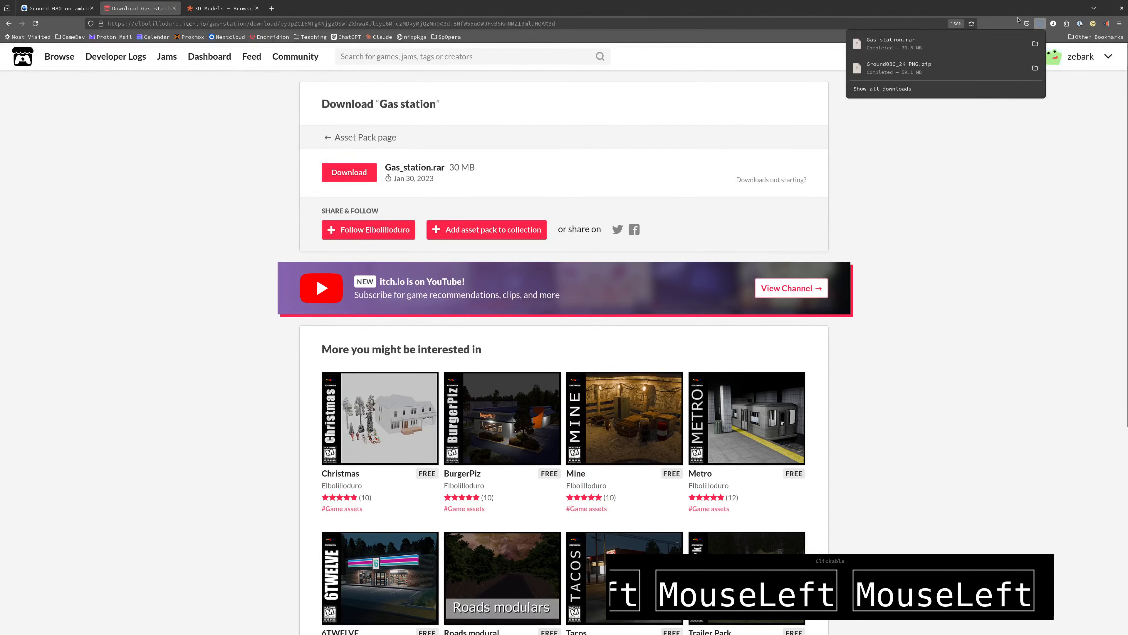
Open the downloaded Gas_station.rar from its folder and inspect the Gas_station and Models folders inside
left_click(1035, 43)
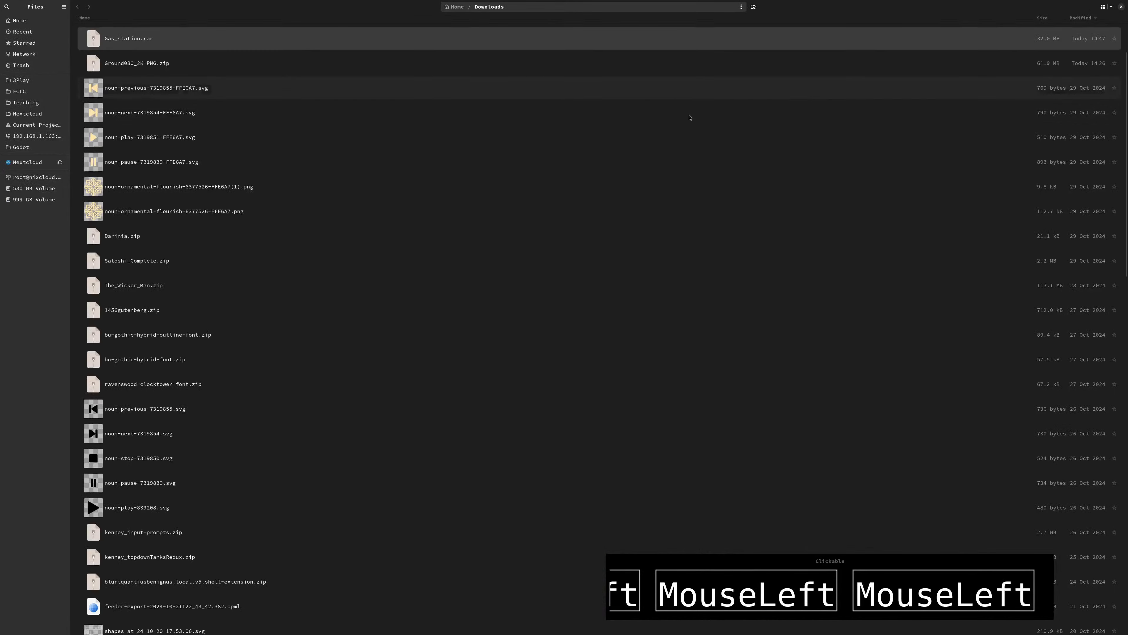
double_click(109, 39)
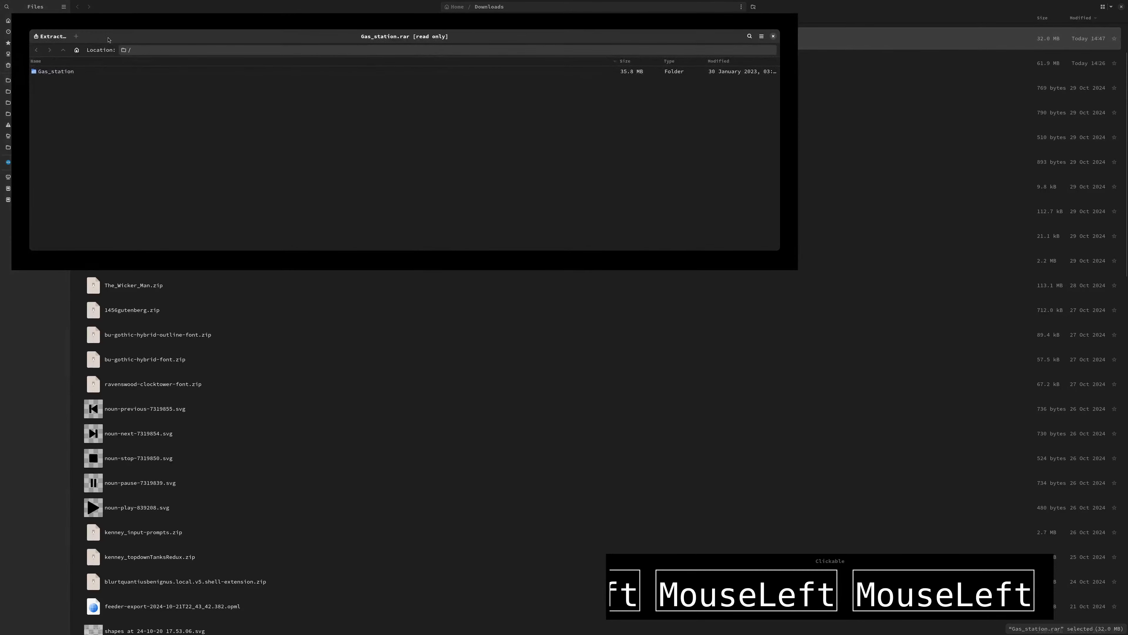
double_click(53, 74)
double_click(49, 72)
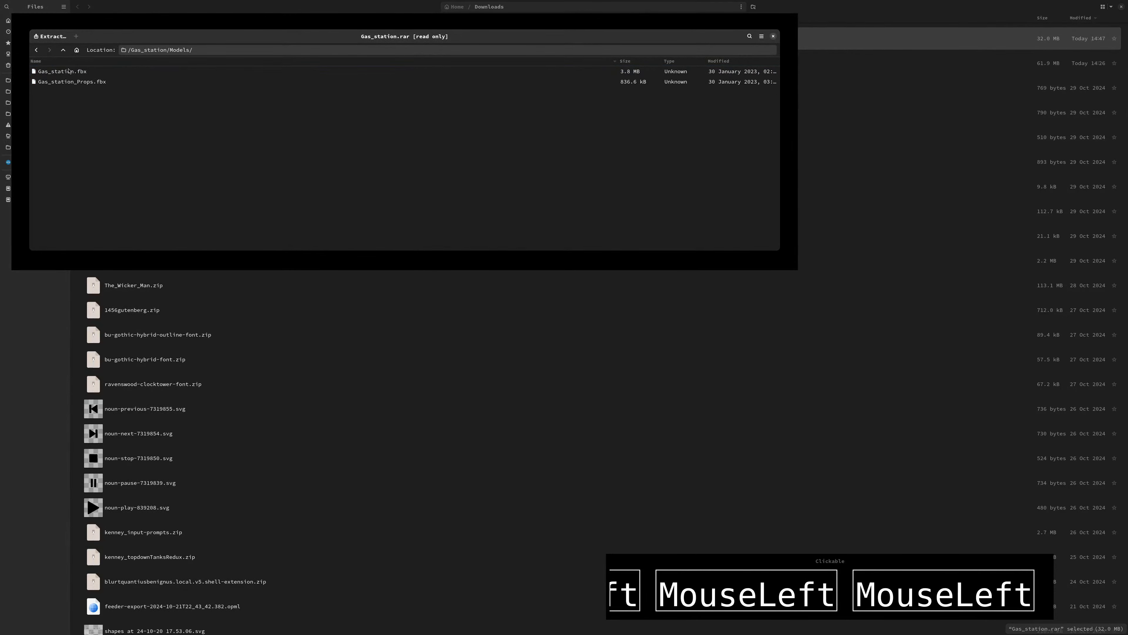
left_click(35, 51)
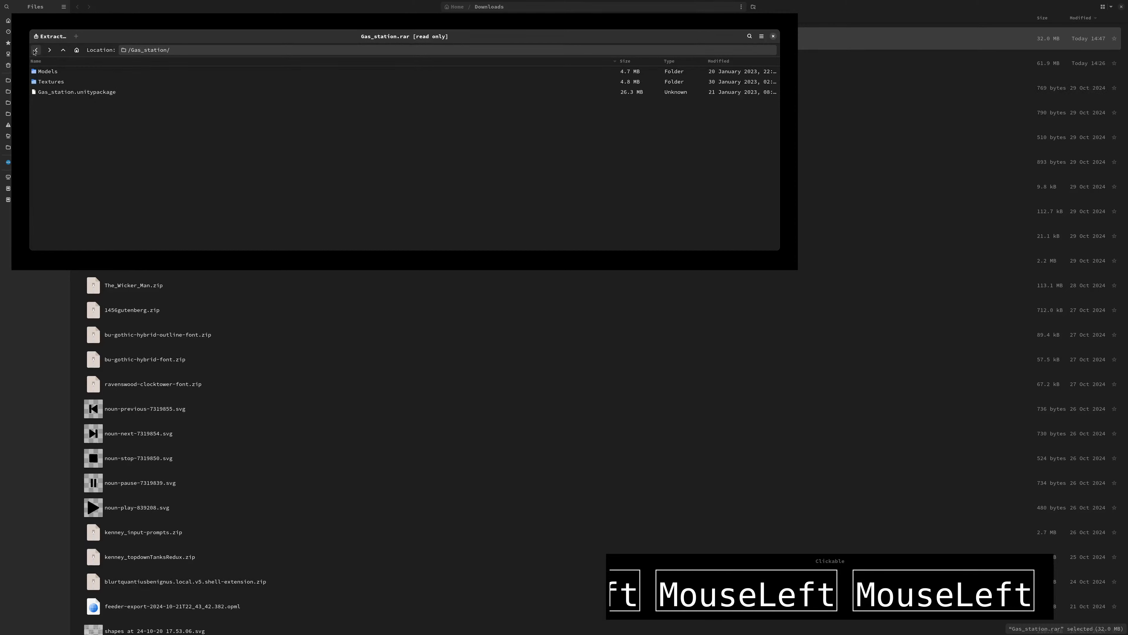
Extract all files of Gas_station.rar into the hello3d project folder in the home directory and show the extracted files
double_click(43, 82)
left_click(36, 50)
left_click(51, 36)
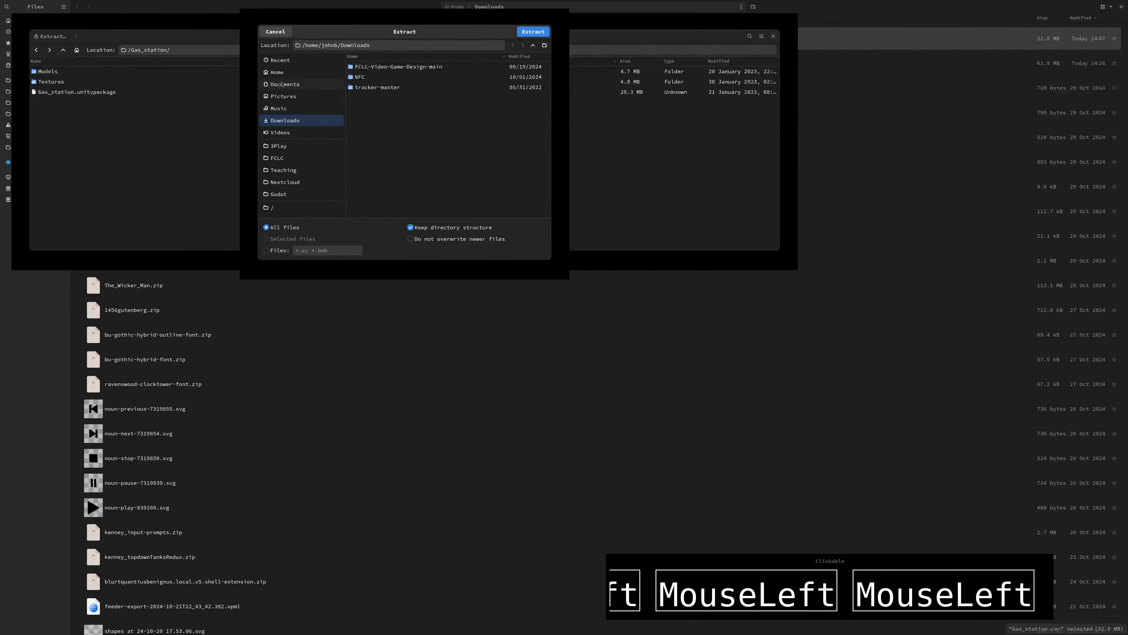
left_click(284, 72)
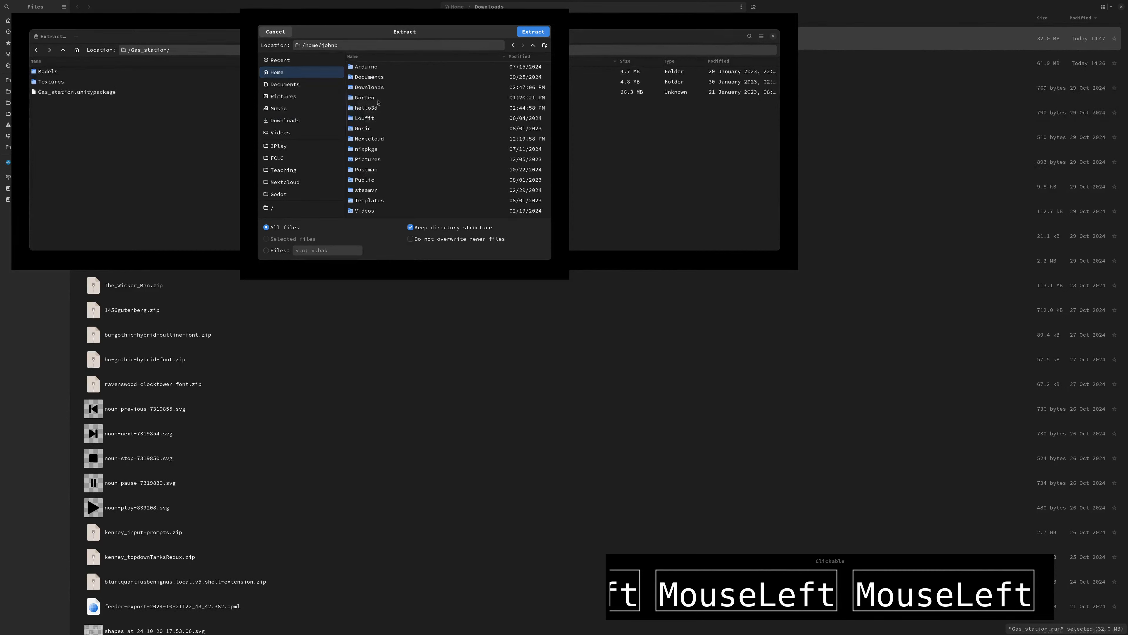
double_click(365, 107)
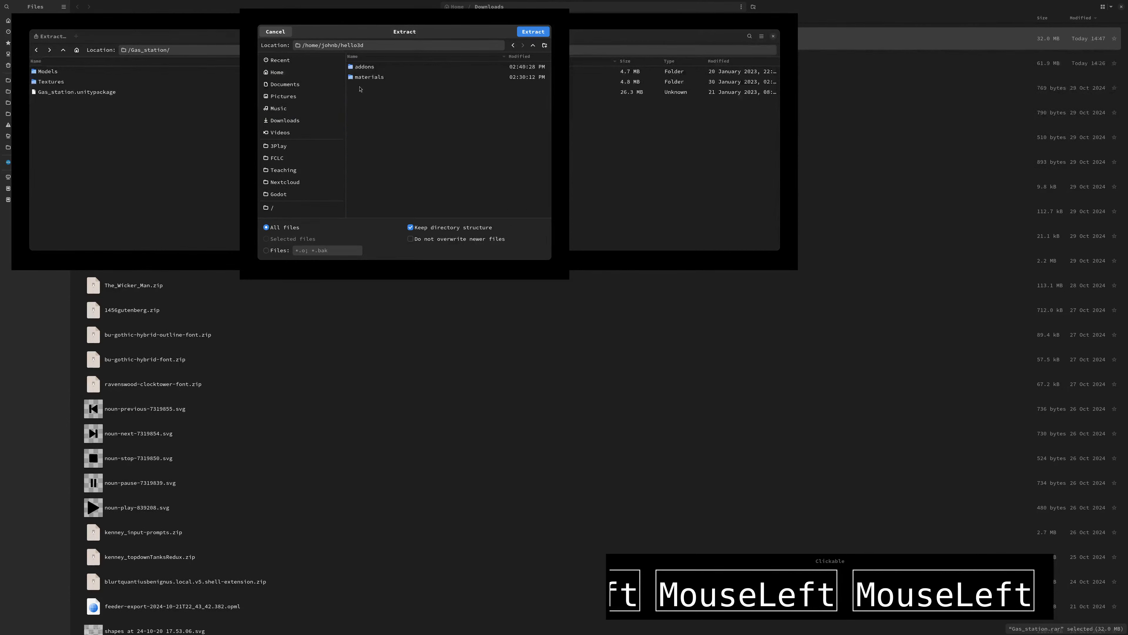
right_click(360, 97)
left_click(410, 92)
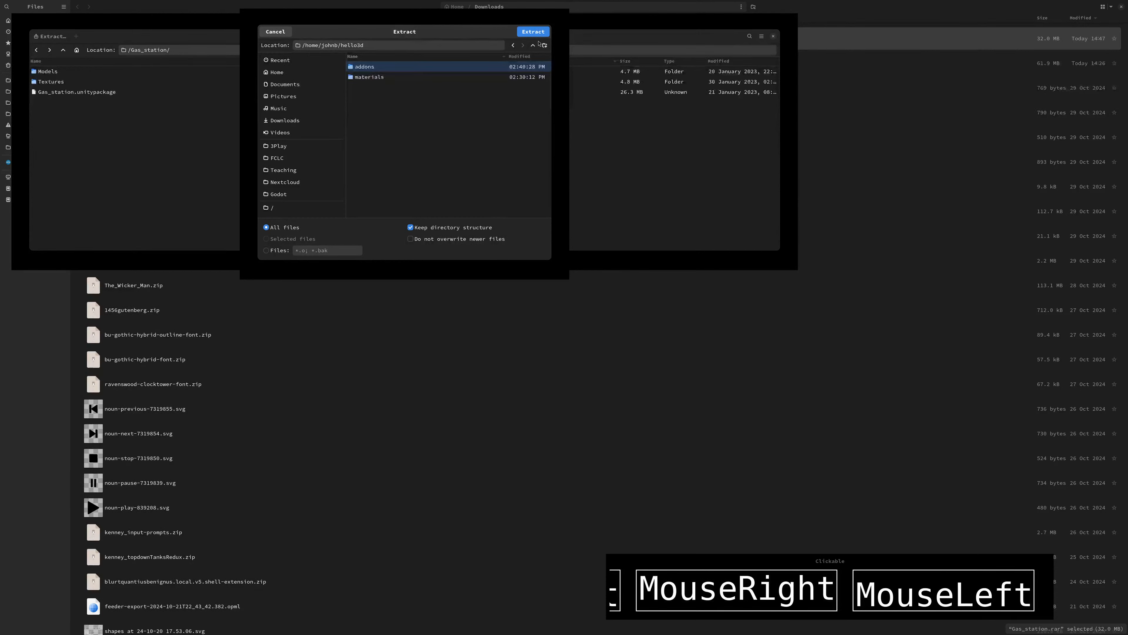
left_click(542, 33)
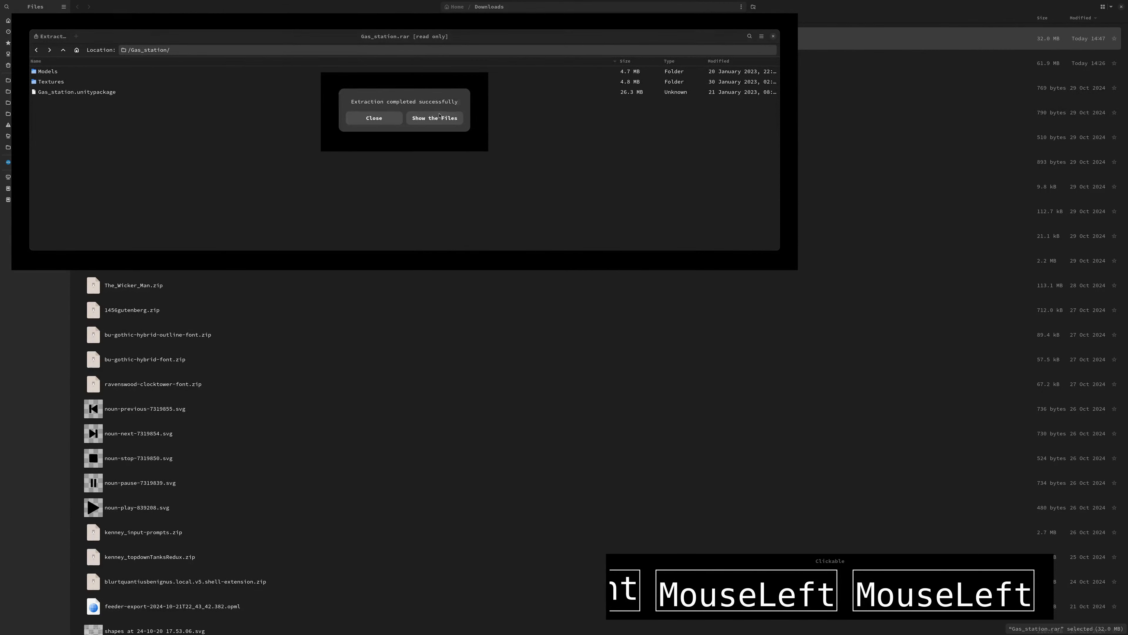
left_click(434, 118)
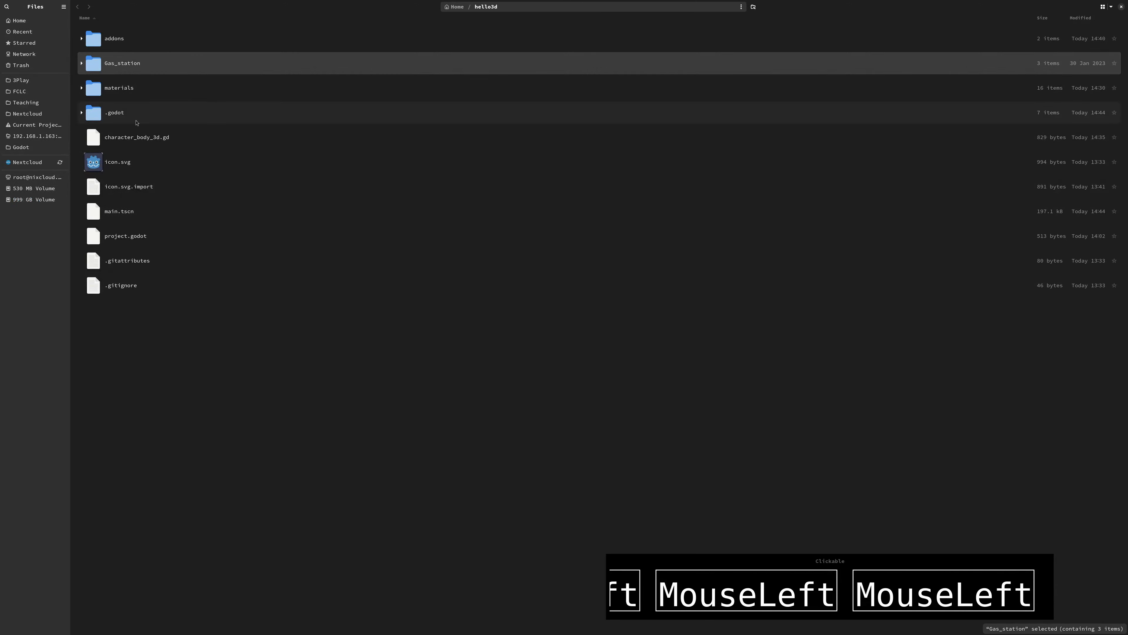
Switch to Godot, collapse the addons folder in the project files, and expand Gas_station and its Models folder
key("alt+Tab")
key("alt+Tab")
key("alt+Tab")
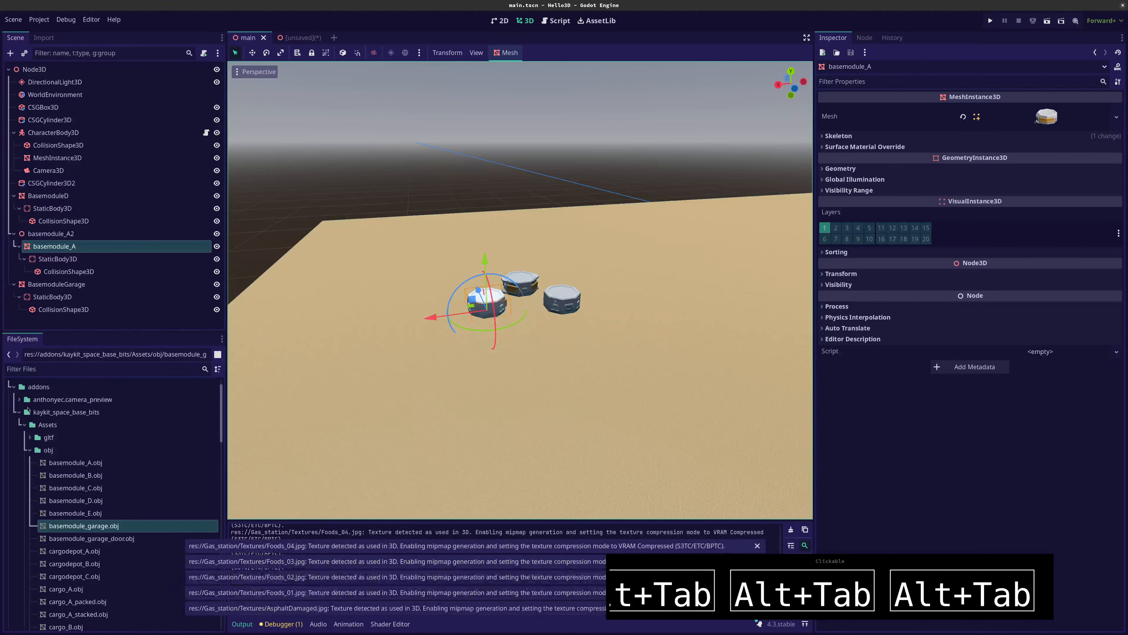
left_click(19, 401)
left_click(19, 400)
left_click(15, 388)
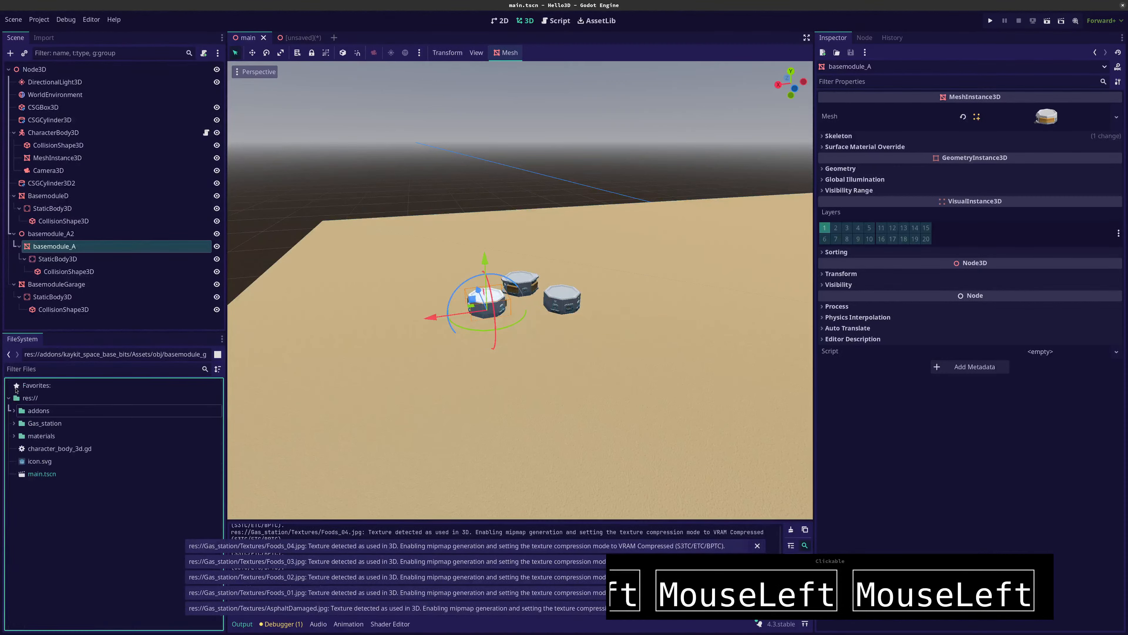
left_click(14, 423)
left_click(19, 436)
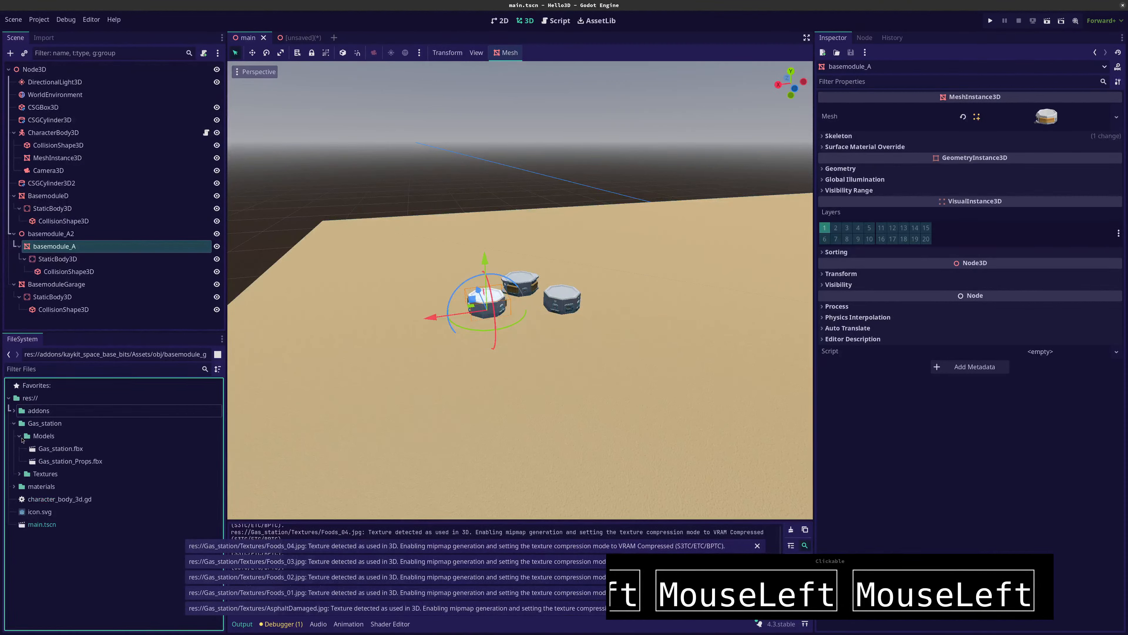
Place Gas_station.fbx in the main scene under basemodule_A2 and raise it slightly above the sand ground
left_click(53, 448)
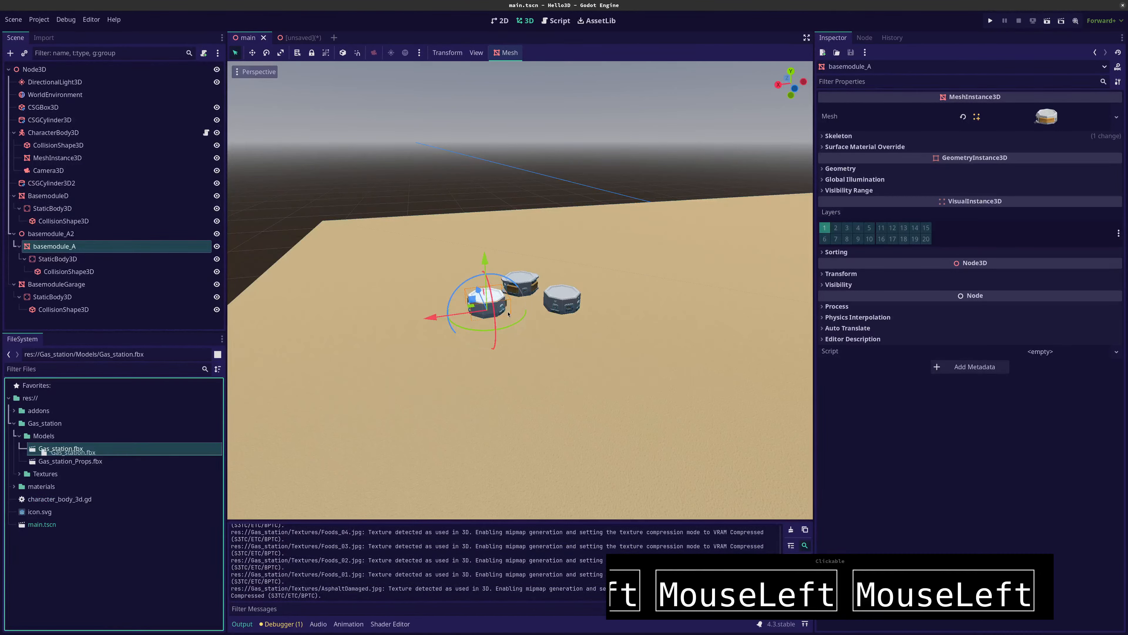
left_click_drag(129, 445, 453, 311)
scroll(417, 298, "down", 15)
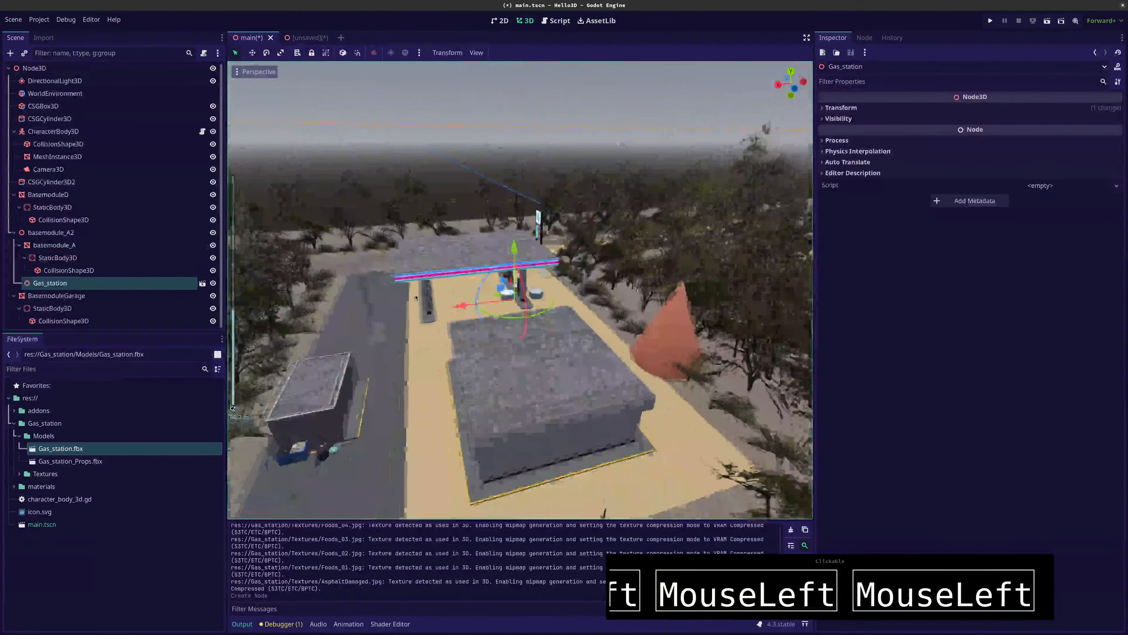
scroll(416, 297, "up", 5)
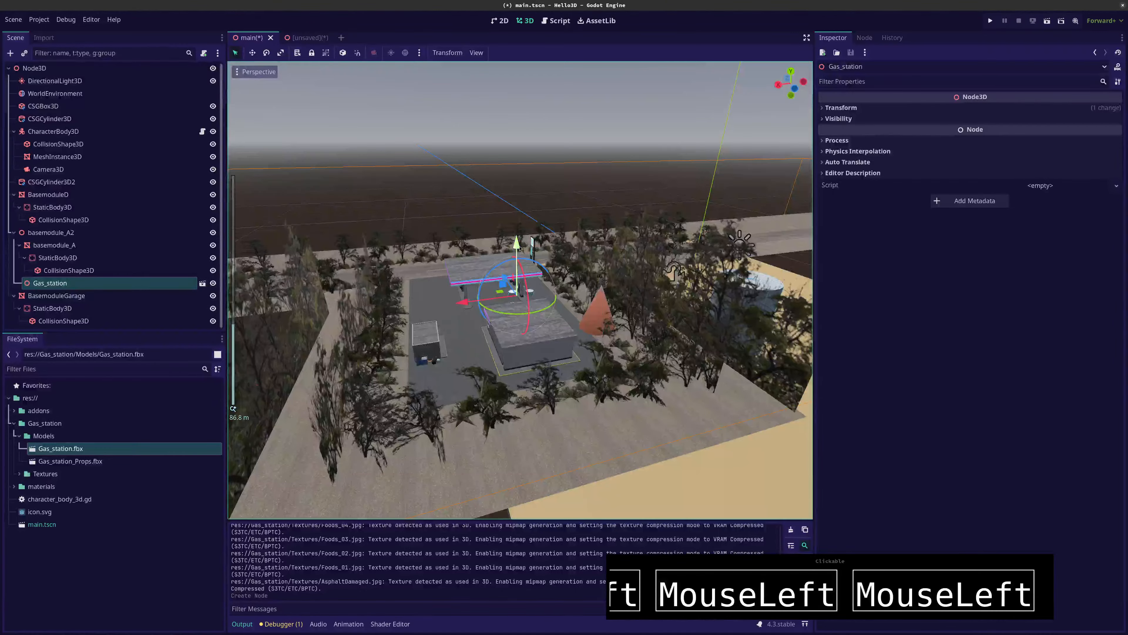
left_click_drag(518, 247, 472, 259)
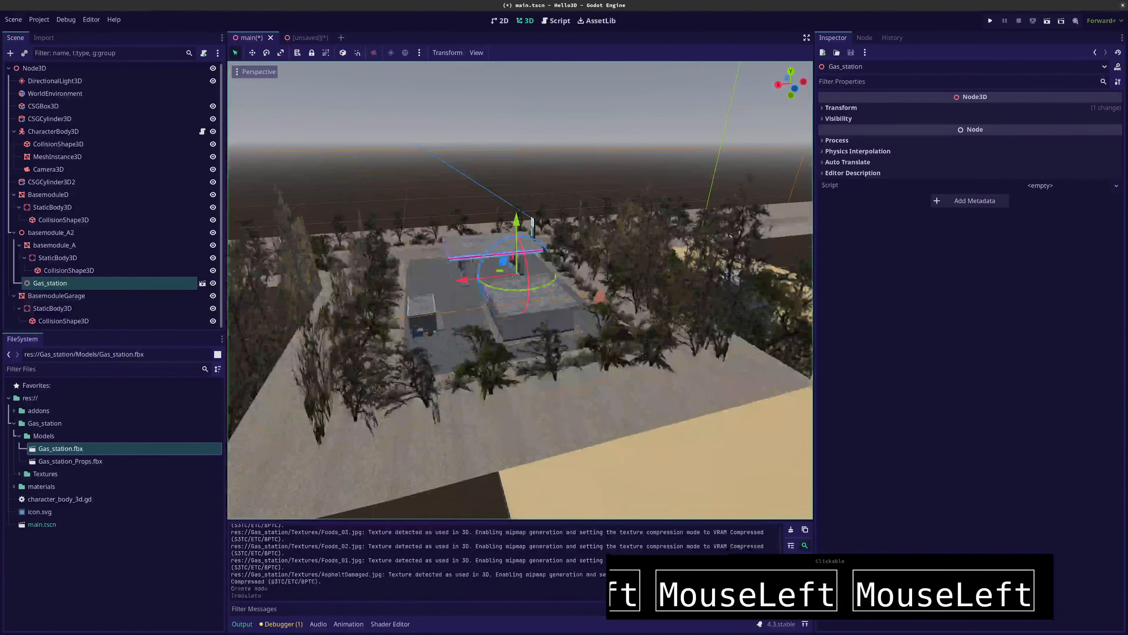
Make the Gas_station instance local so that its child nodes can be edited in the main scene
middle_click_drag(473, 260, 580, 294)
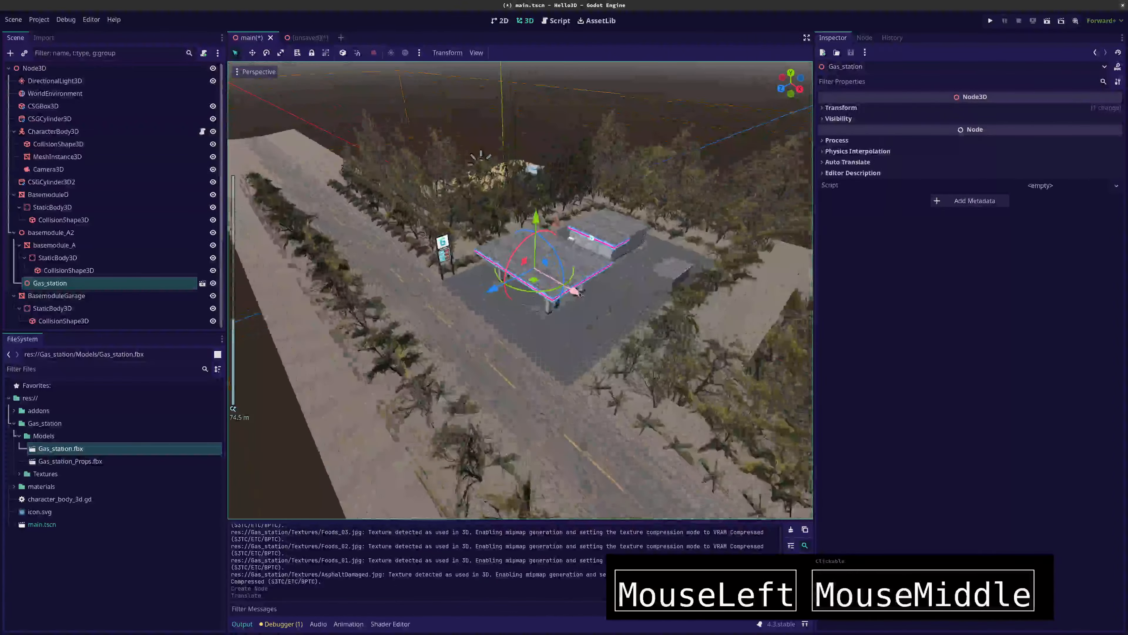
scroll(580, 295, "up", 12)
scroll(580, 294, "down", 9)
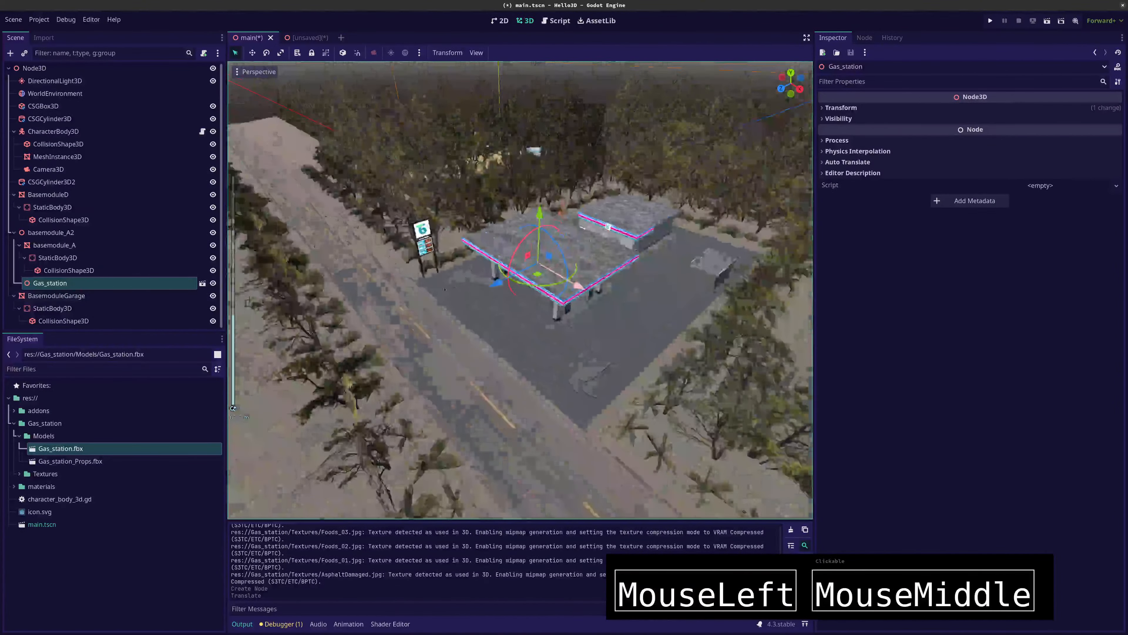
right_click(136, 287)
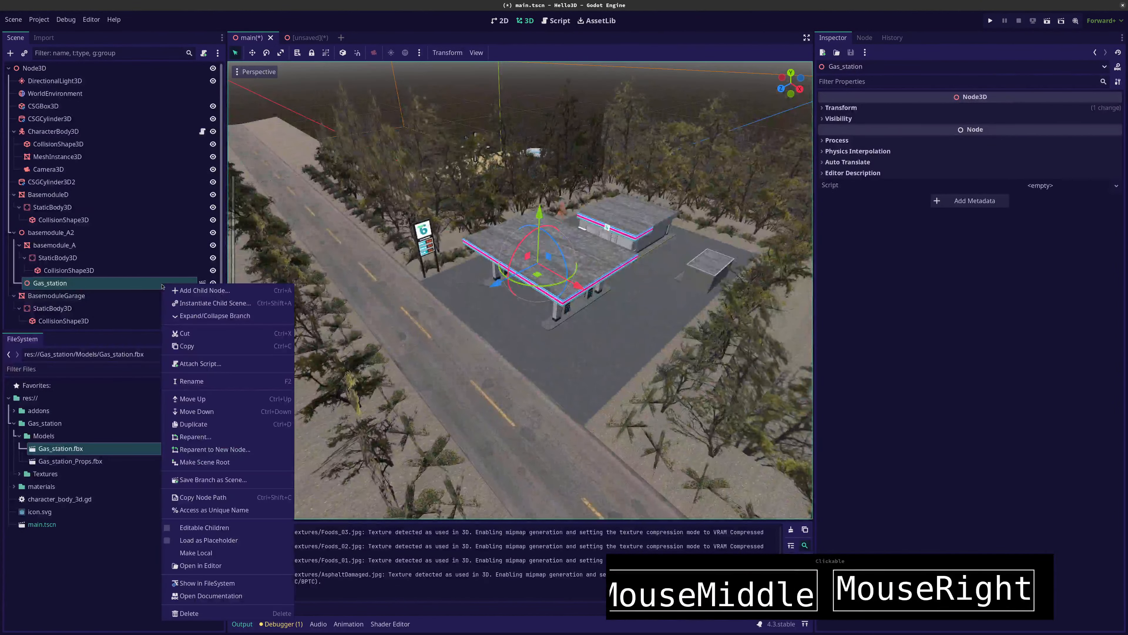
left_click(136, 287)
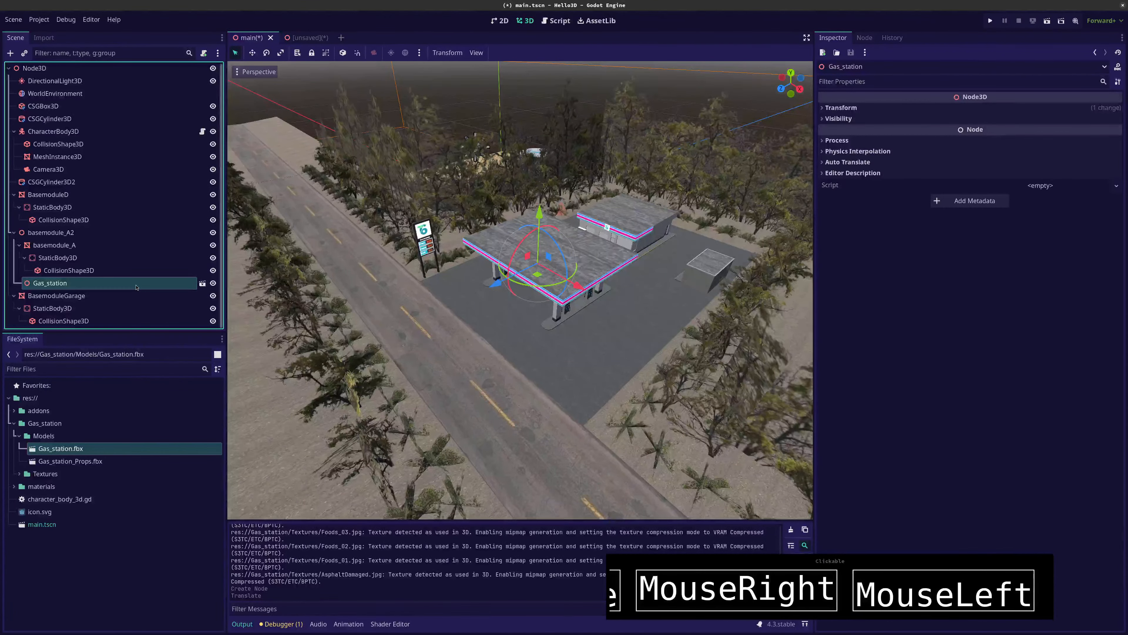
right_click(136, 286)
left_click(170, 554)
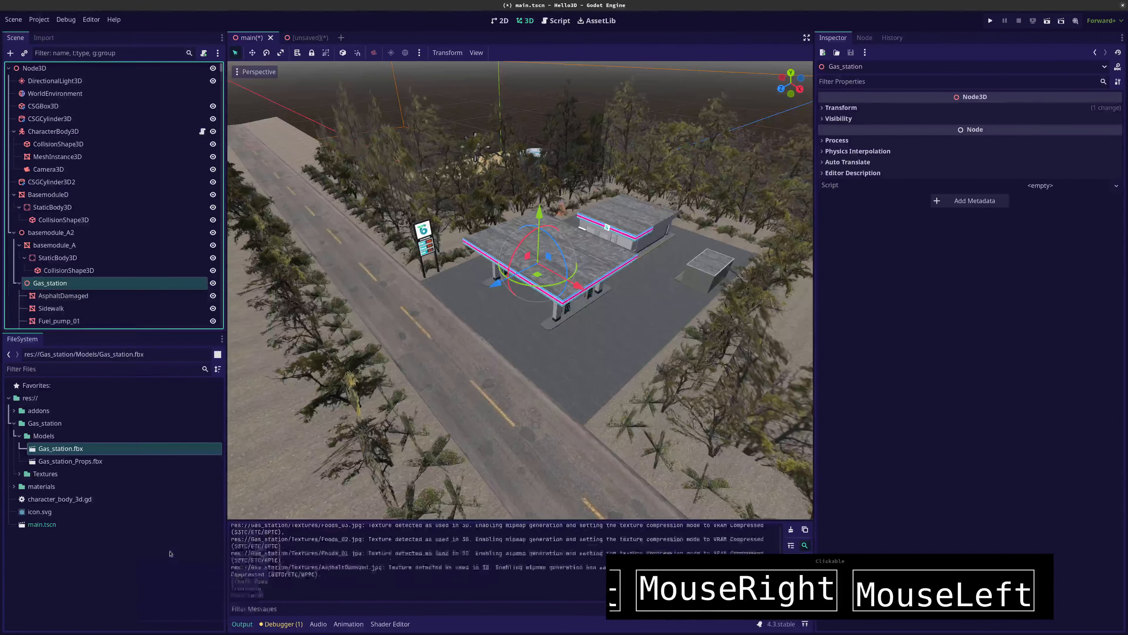
Examine the child meshes of Gas_station in the scene tree, including AsphaltDamaged and The_ceiling
scroll(75, 317, "down", 5)
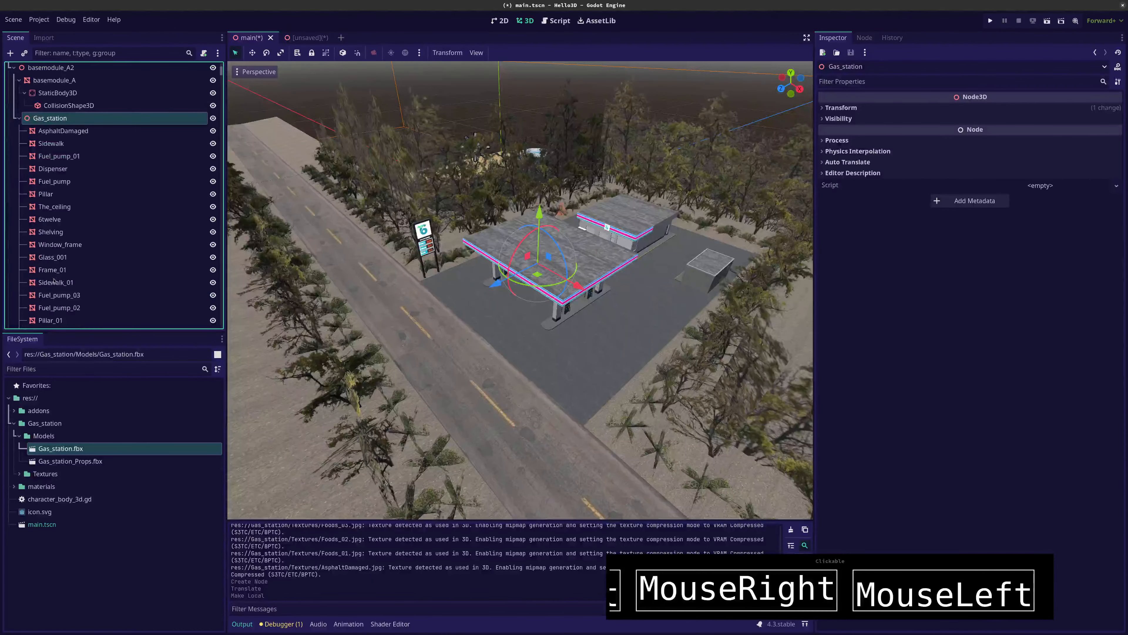
left_click(58, 132)
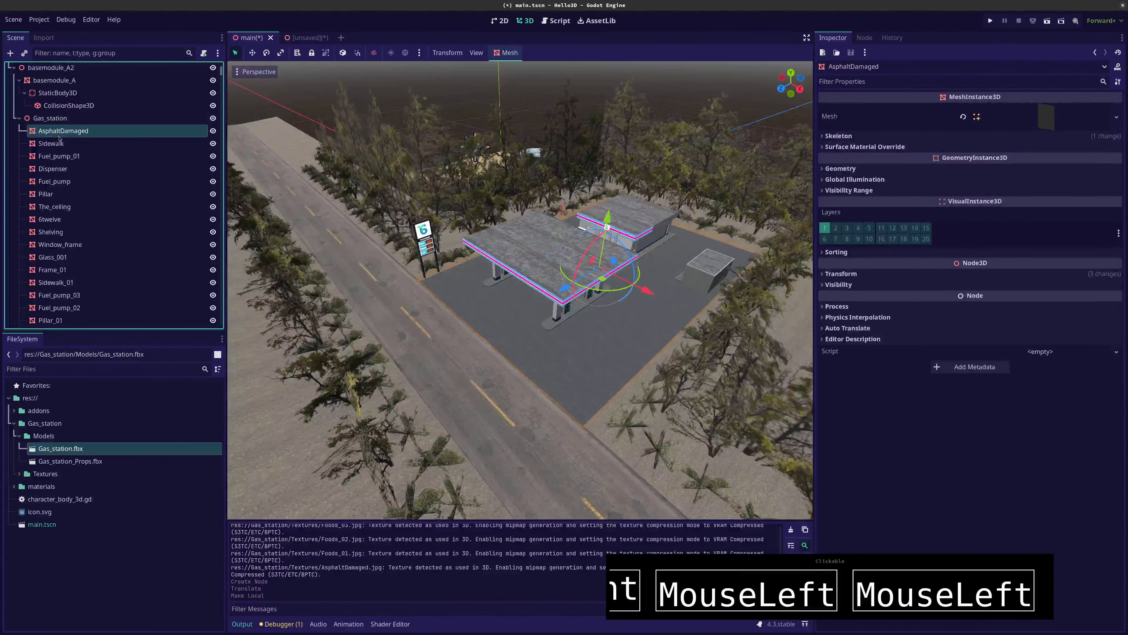
scroll(102, 171, "down", 1)
left_click(91, 174)
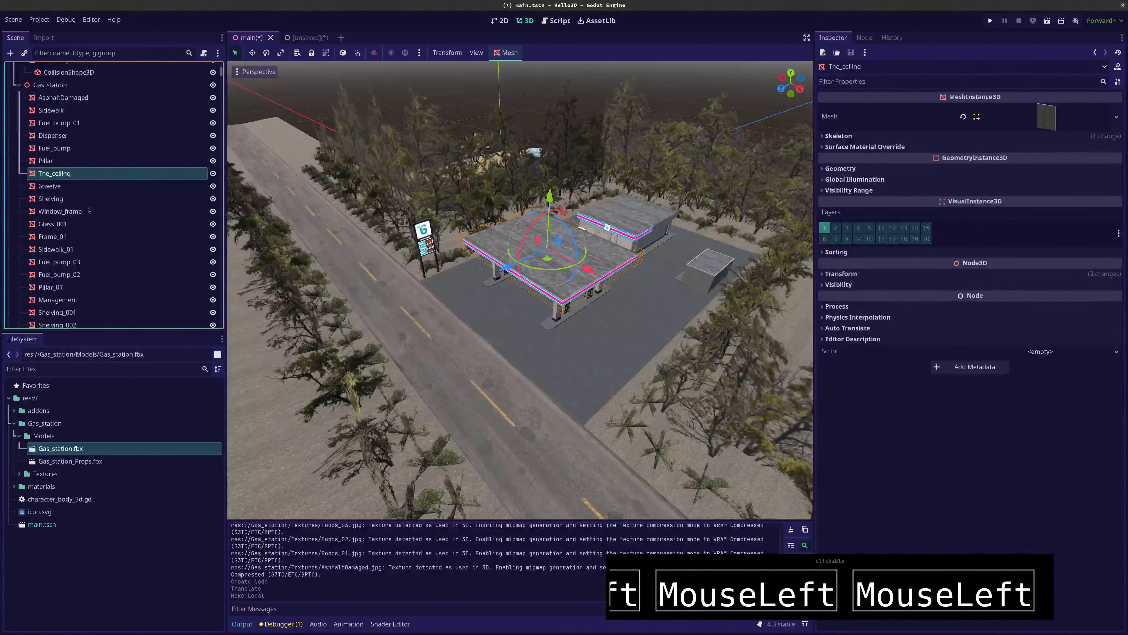
scroll(54, 149, "up", 1)
left_click(48, 130)
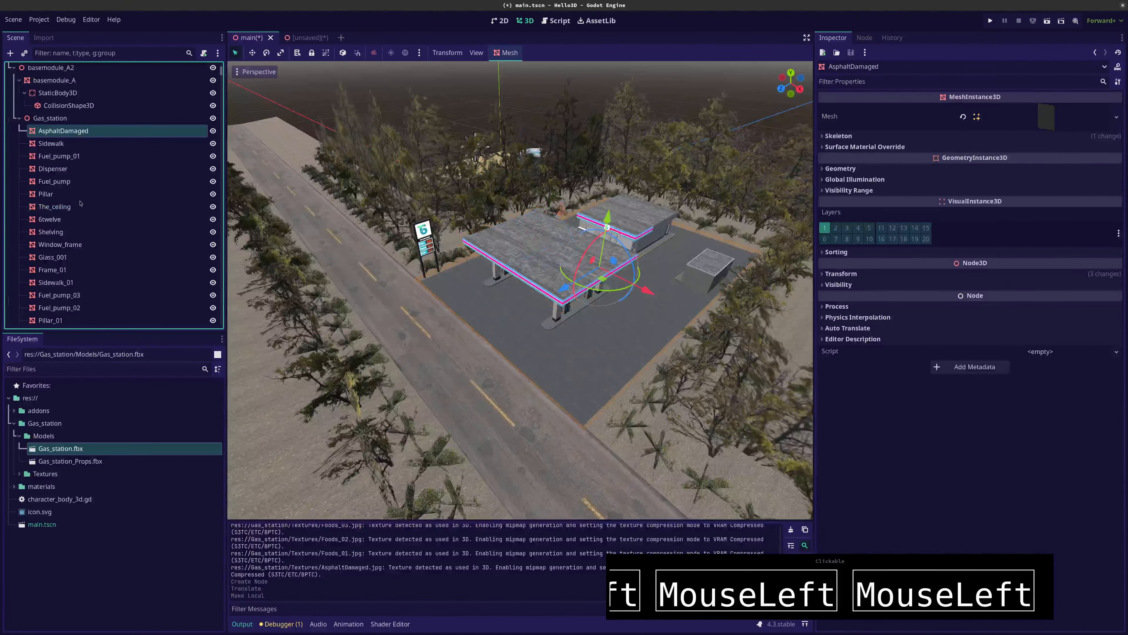
scroll(81, 216, "down", 15)
scroll(82, 216, "down", 15)
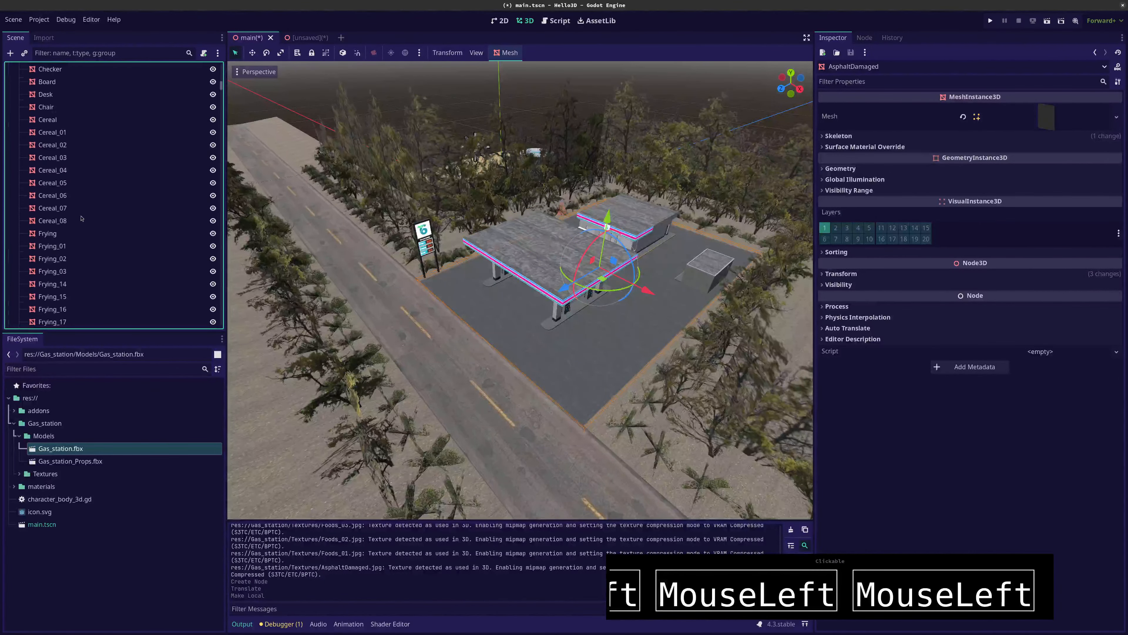
scroll(81, 217, "up", 4)
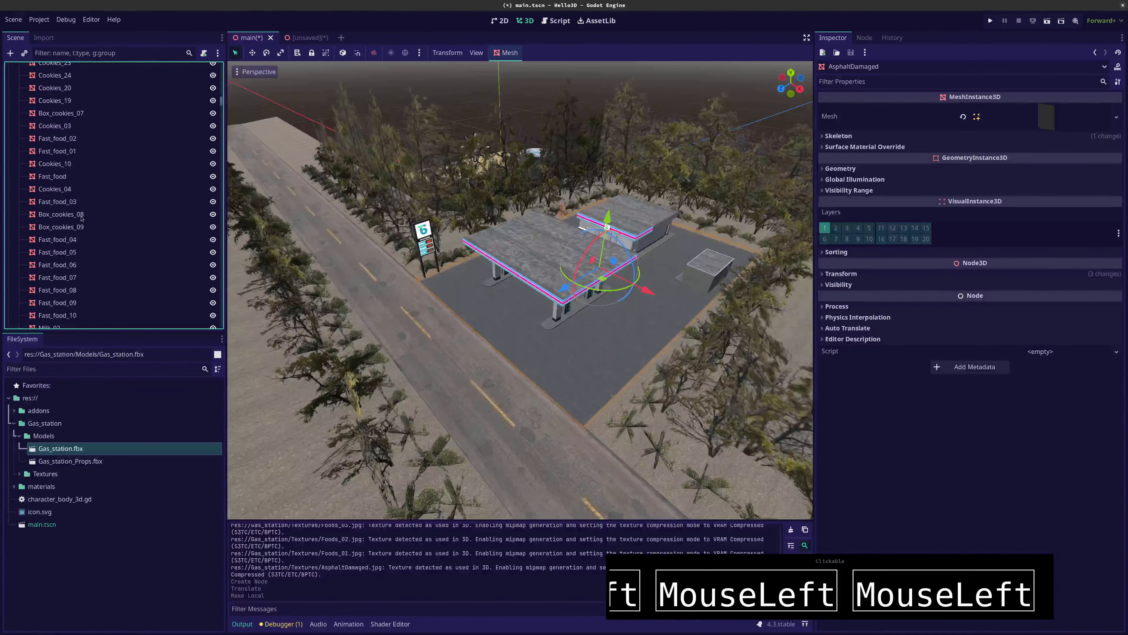
Focus the view on the Cookies_19 mesh and look around the shelves inside the gas station store
left_click(55, 167)
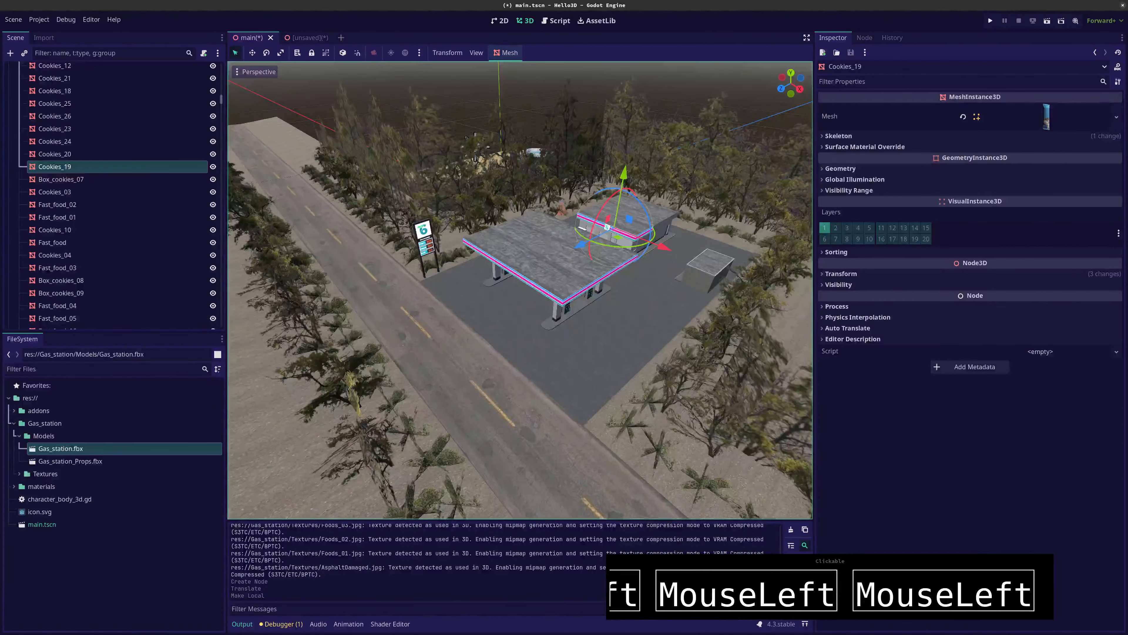
key("r")
key("f")
key("f")
key("Escape")
key("f")
scroll(529, 302, "up", 20)
key("Escape")
middle_click_drag(529, 303, 598, 382)
right_click_drag(598, 382, 676, 351)
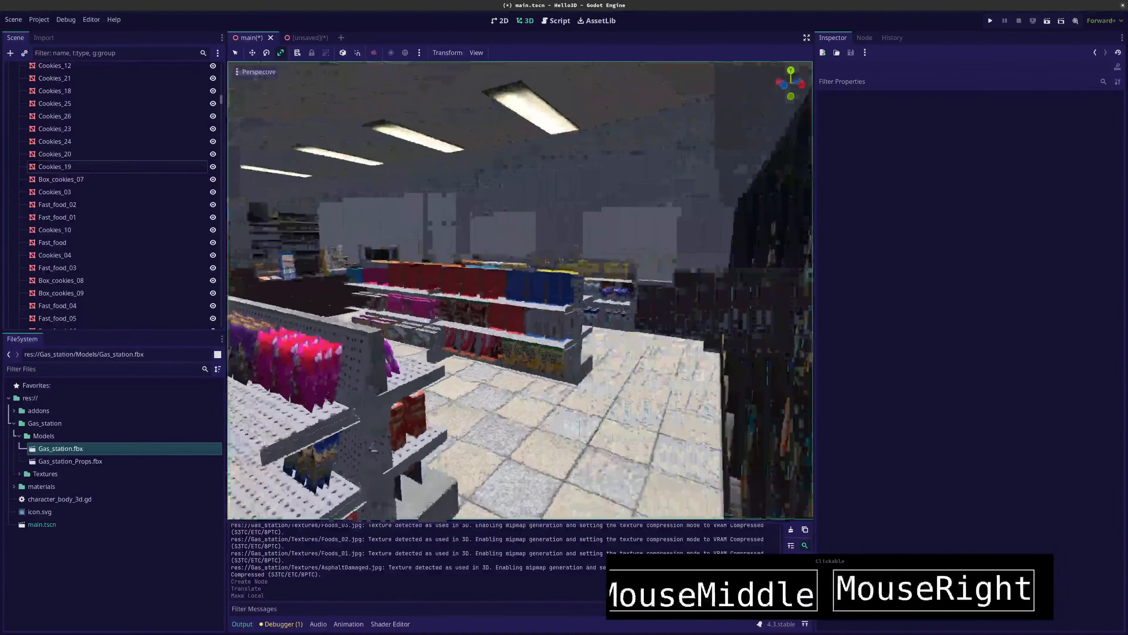
Fly through the store, the fuel pump area and the road, and inspect the whole gas station from above
key("w")
key("d")
key("w")
key("w")
key("w")
key("d")
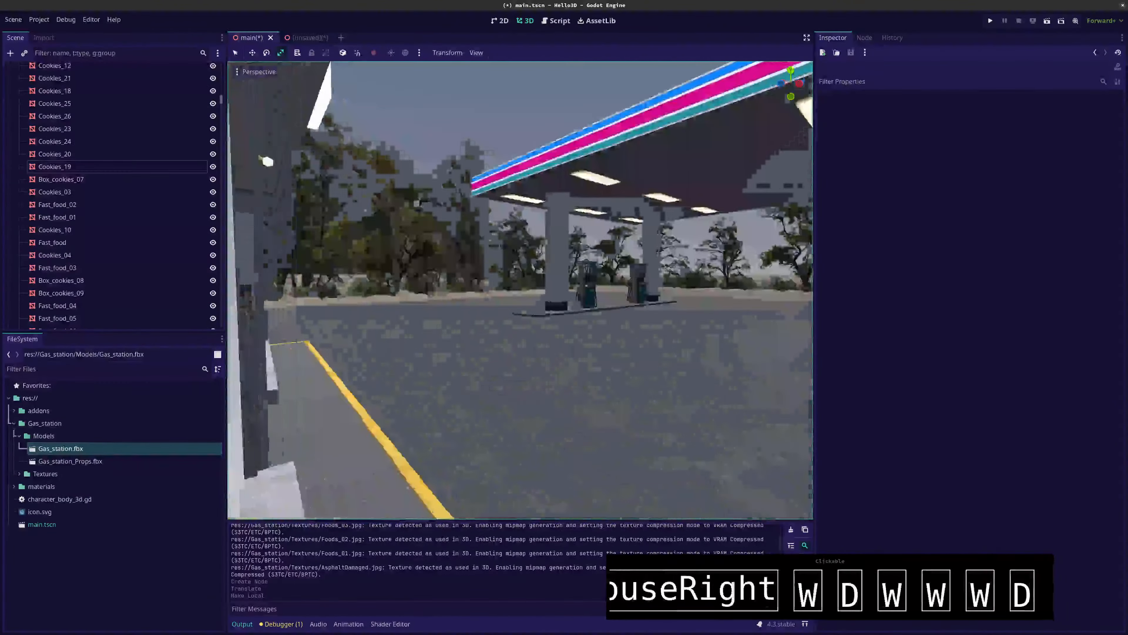
right_click_drag(519, 290, 453, 287)
key("d")
key("a")
key("w")
key("a")
key("s")
key("a")
key("w")
key("s")
key("d")
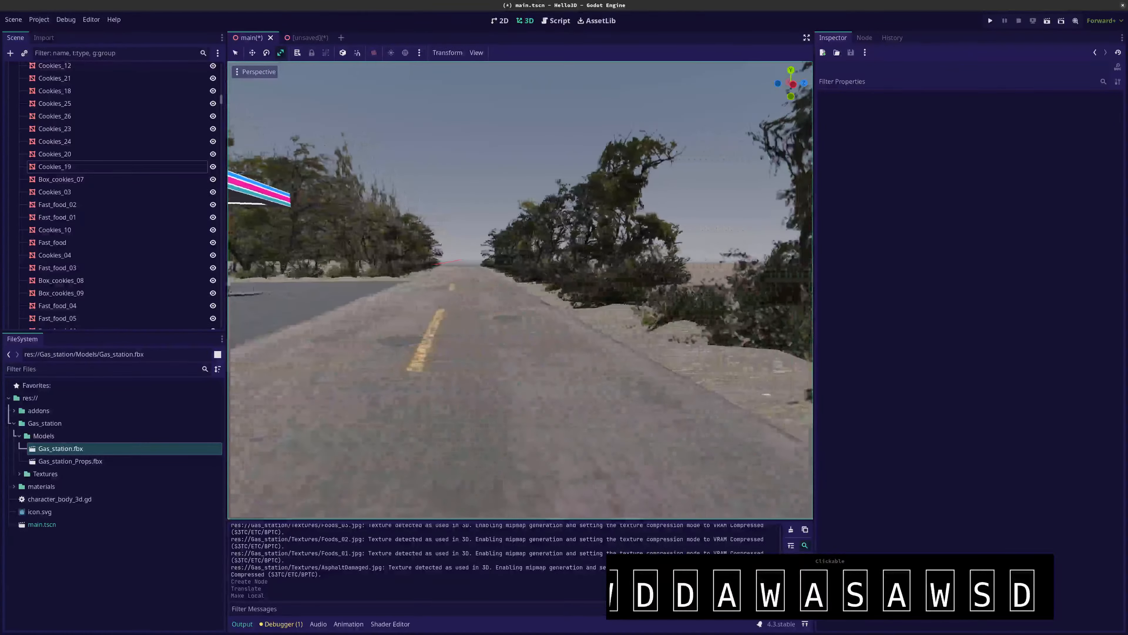
right_click_drag(525, 386, 525, 386)
scroll(525, 386, "down", 10)
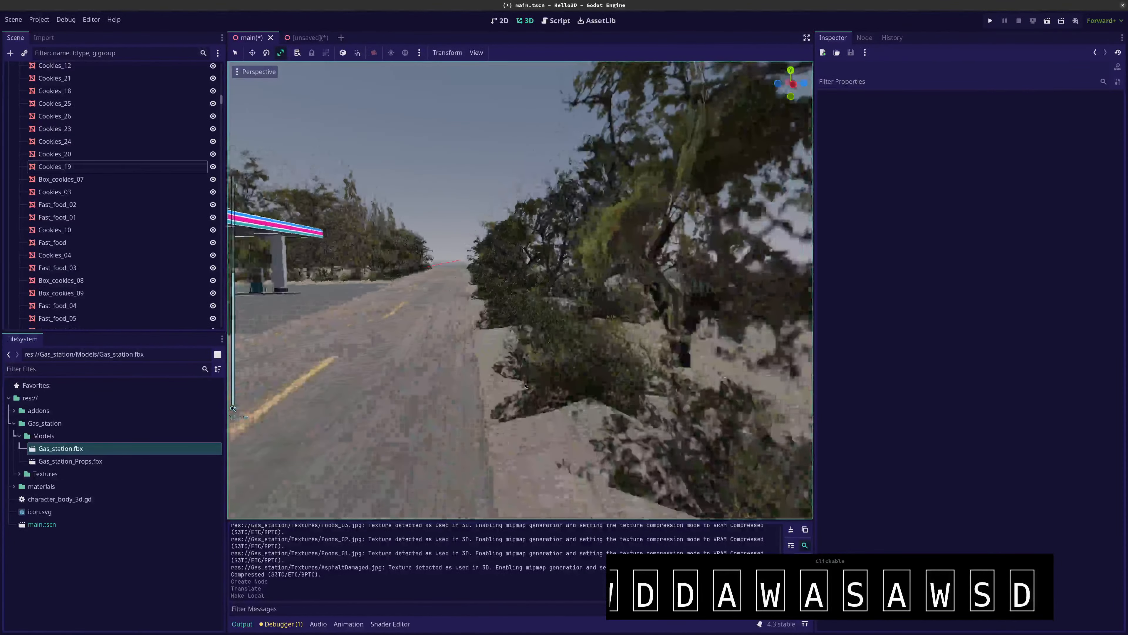
middle_click_drag(525, 385, 325, 340)
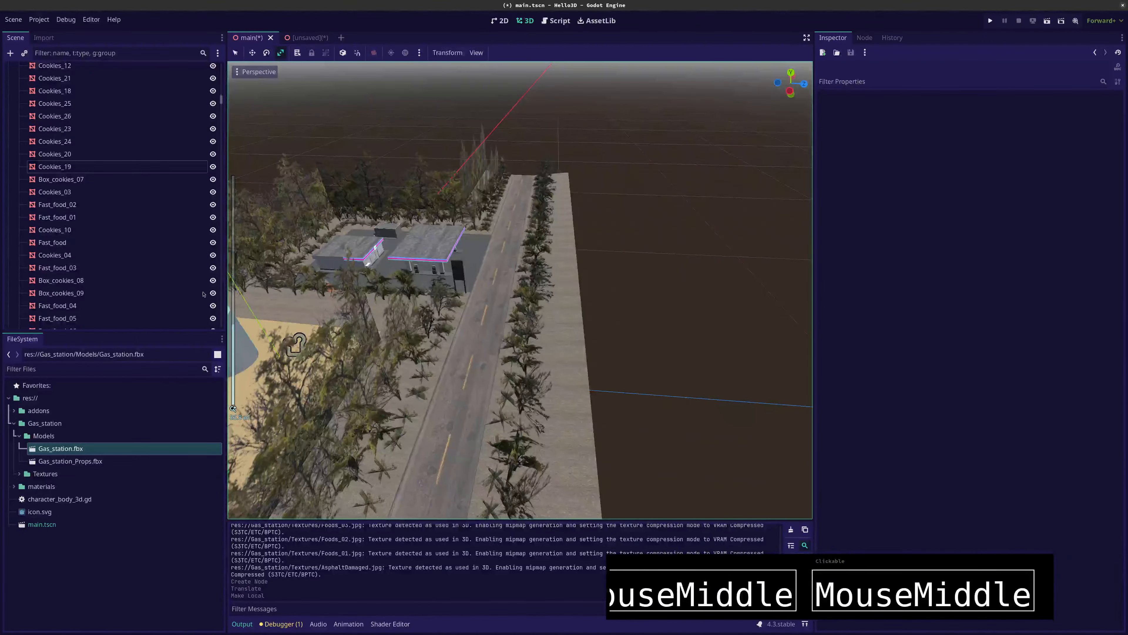
Select all Gas_station child meshes from AsphaltDamaged through 6twelve_003 in the scene tree
scroll(88, 196, "up", 10)
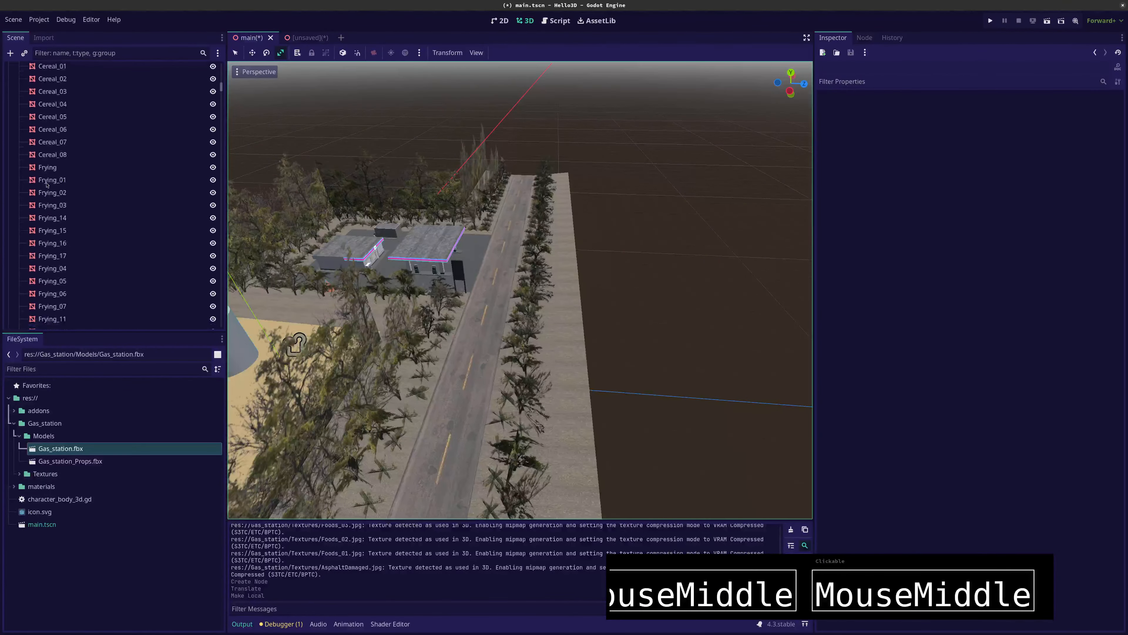
scroll(46, 185, "up", 10)
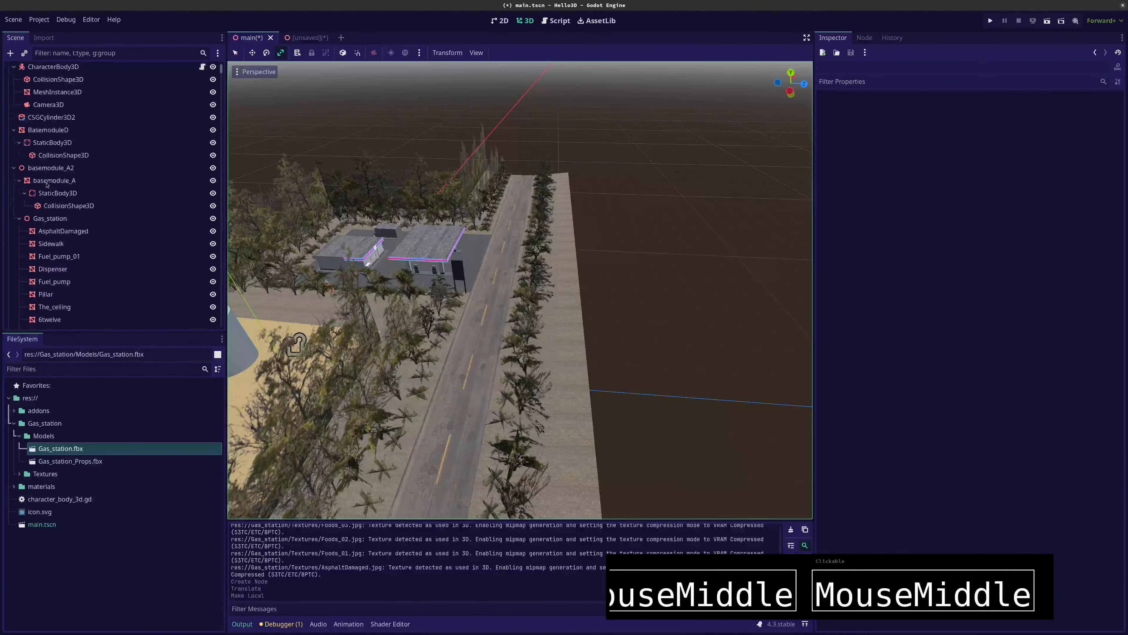
left_click(46, 232)
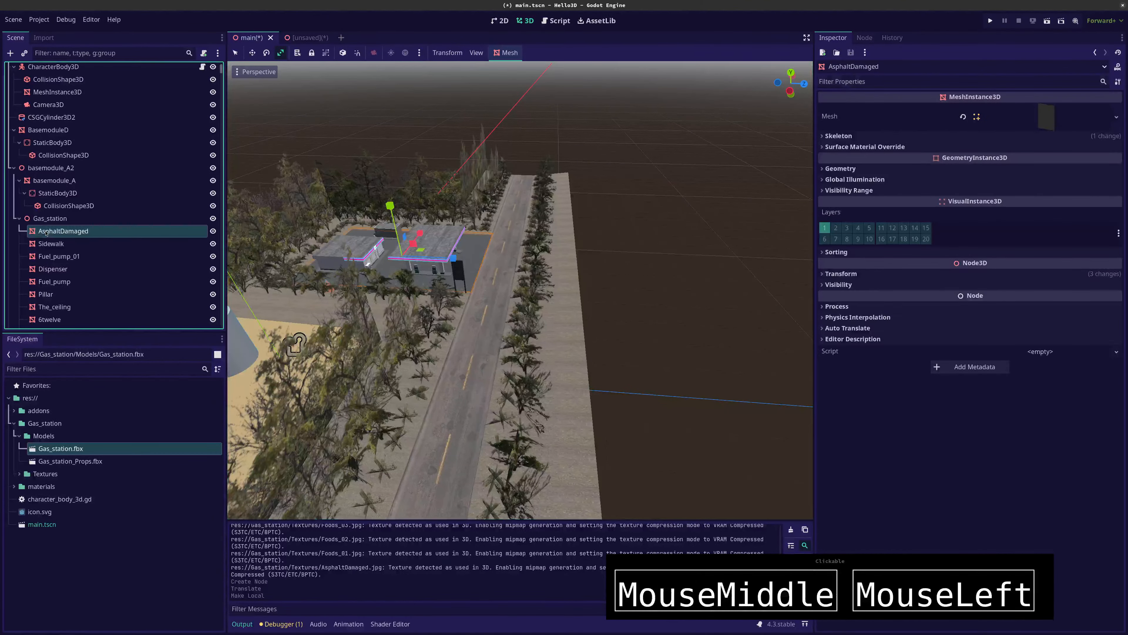
scroll(51, 240, "down", 10)
left_click_drag(221, 86, 219, 321)
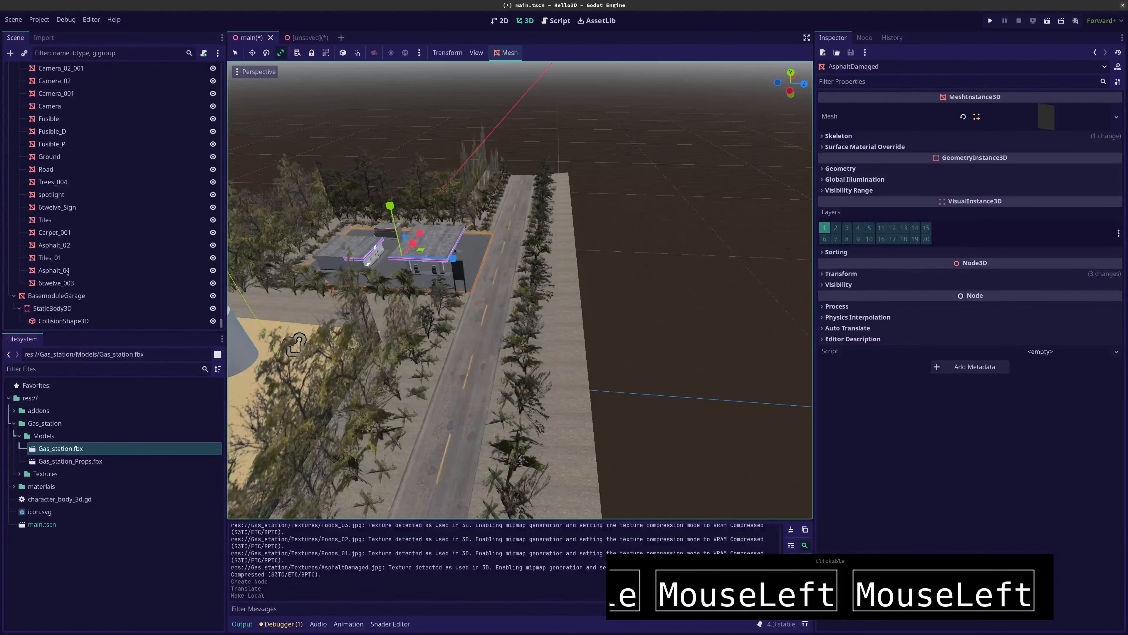
left_click(67, 283, "shift")
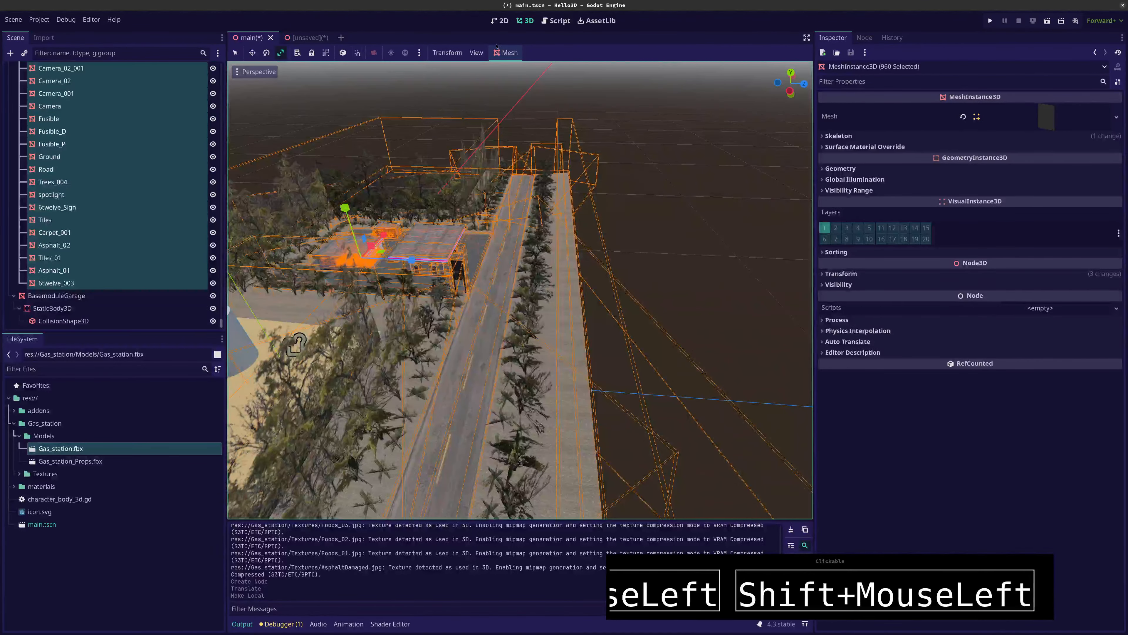
Create a trimesh static body collision for every selected Gas_station mesh
left_click(504, 52)
left_click(517, 67)
left_click(583, 358)
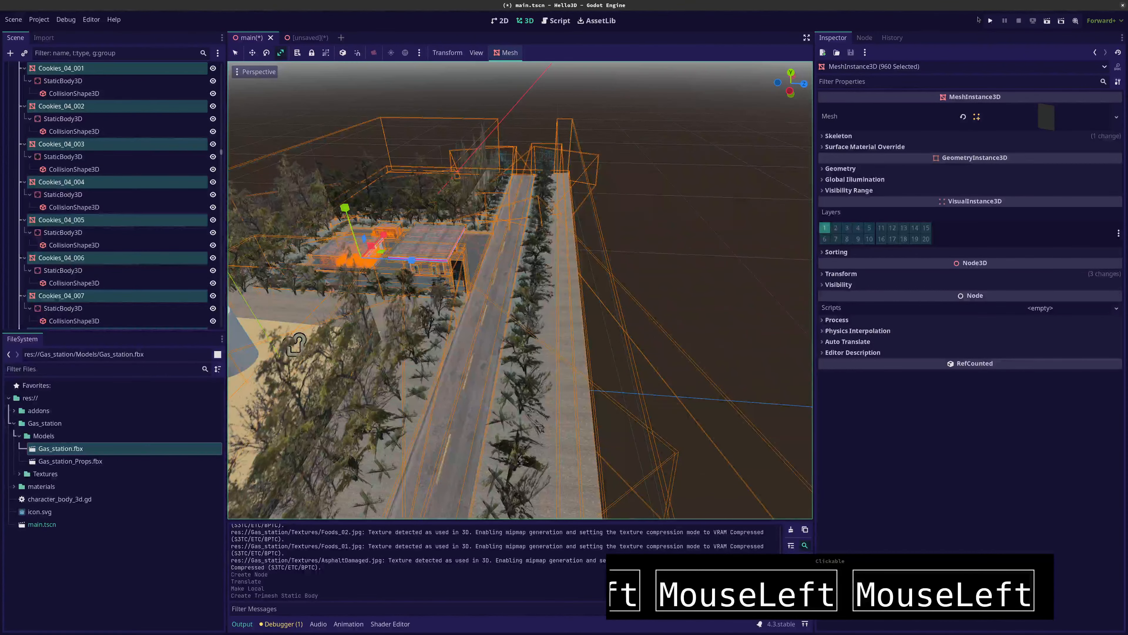
Run the project, steer and jump the capsule around the grey cylinder and the orange cone, and stop the game
left_click(990, 21)
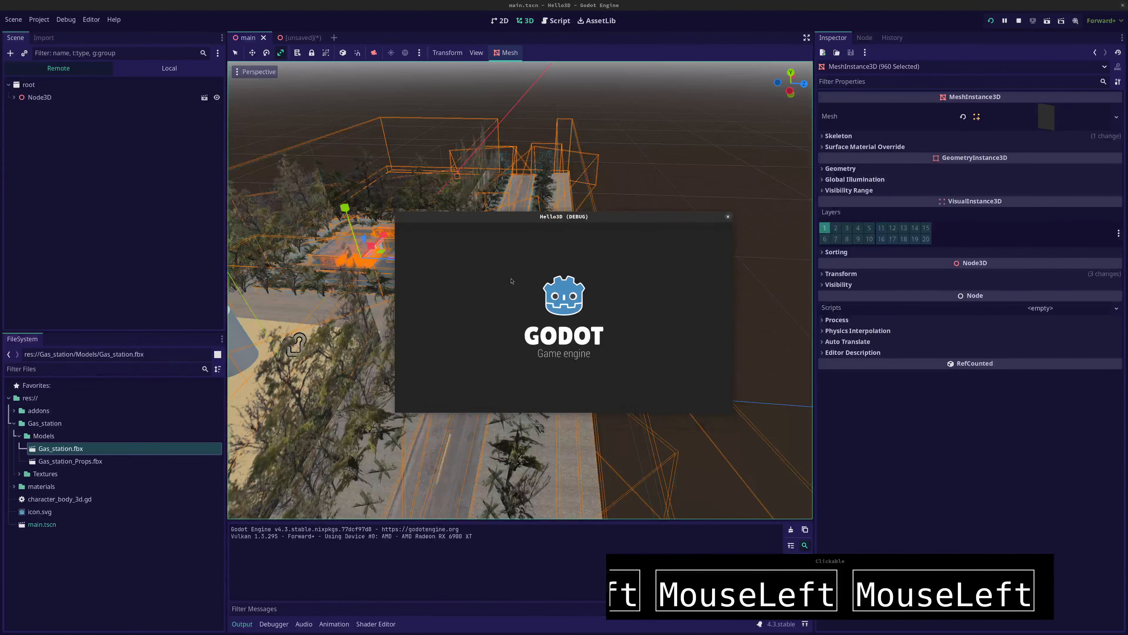
key("w")
key("space")
key("d")
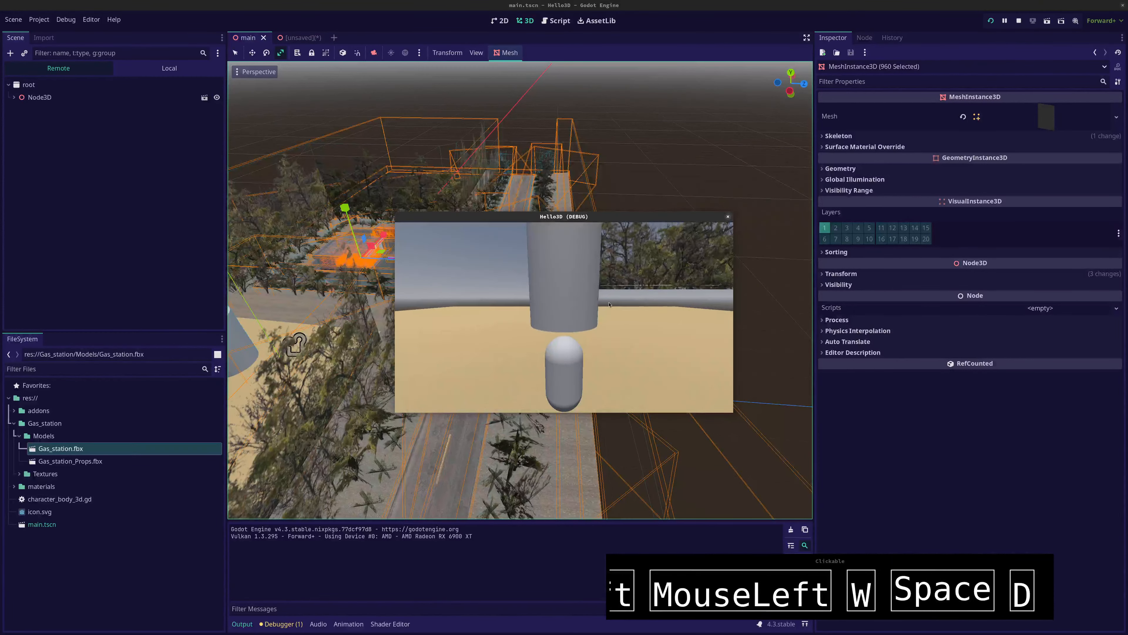
key("Right")
key("d")
key("space")
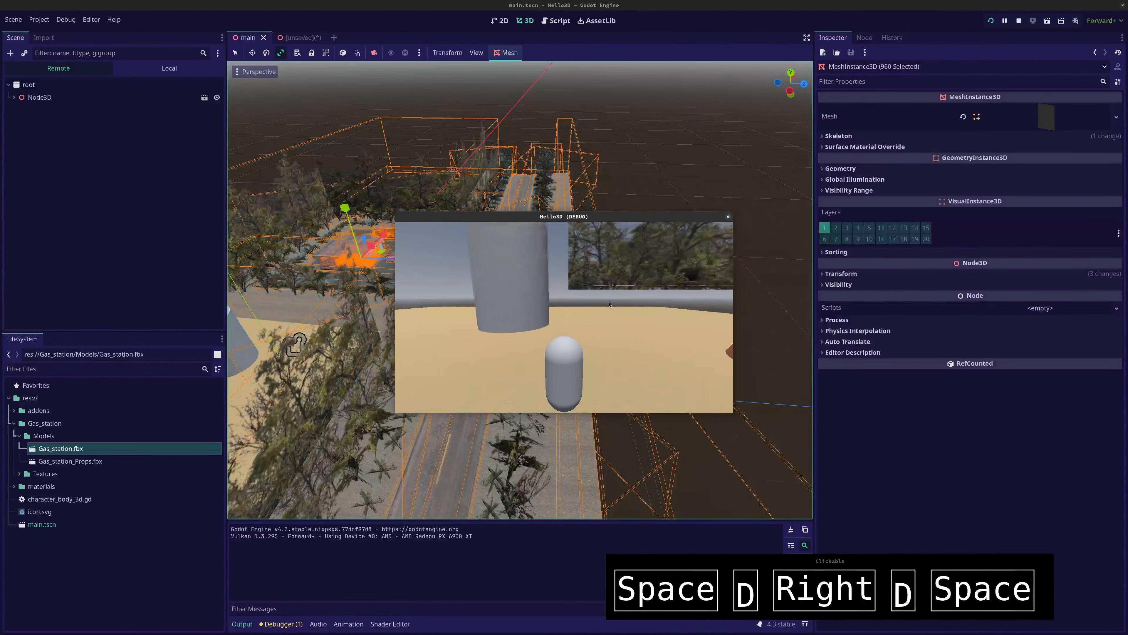
key("space")
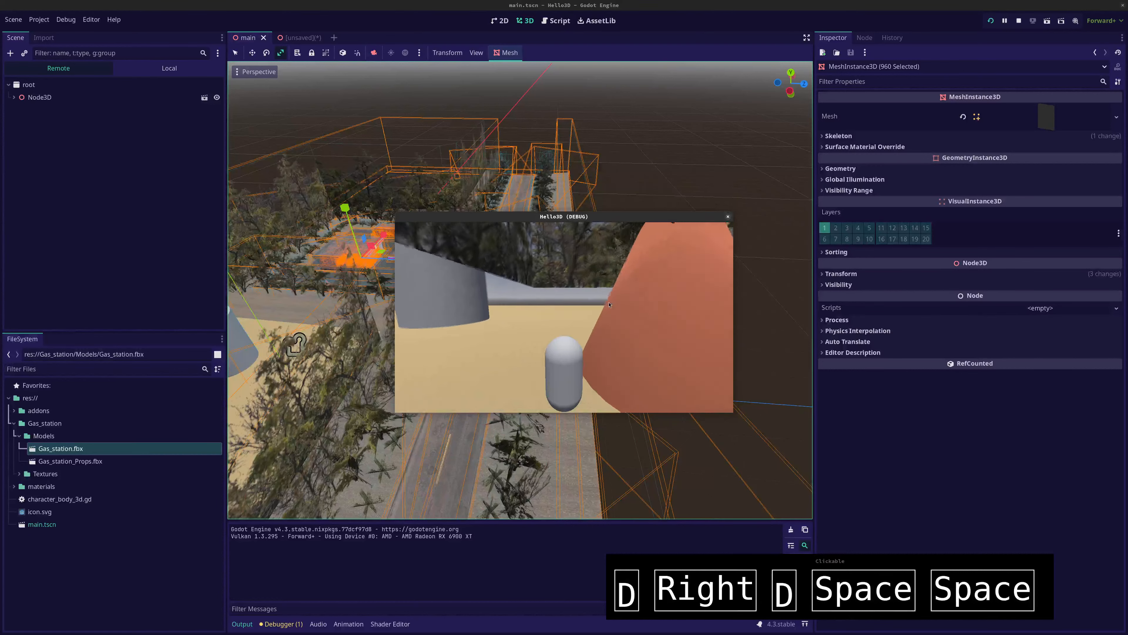
key("space")
key("w")
key("Up")
key("space")
key("space")
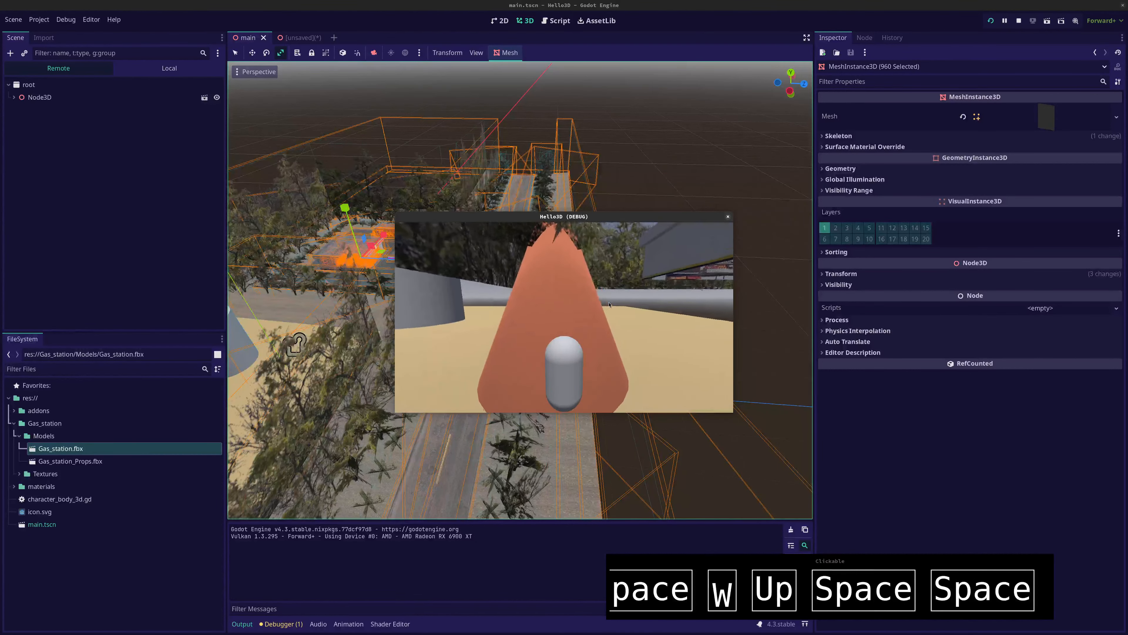
key("F8")
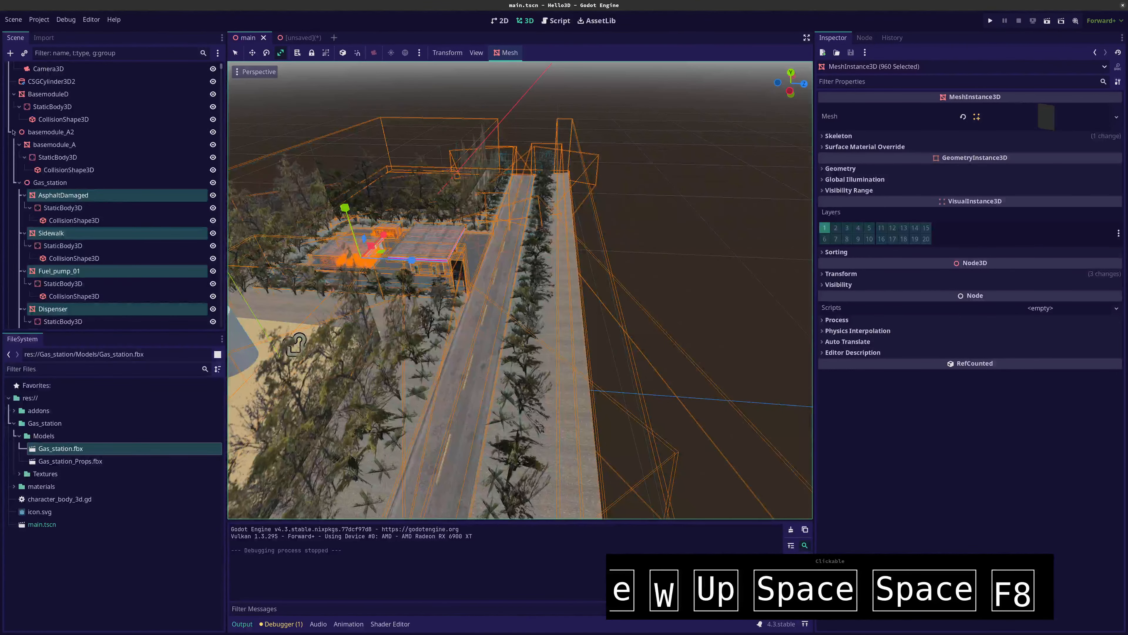
Collapse BasemoduleD and basemodule_A2, and move CharacterBody3D above the road beside the gas station, to about y 28.055 m and z 49.661 m
left_click(14, 94)
left_click(14, 208)
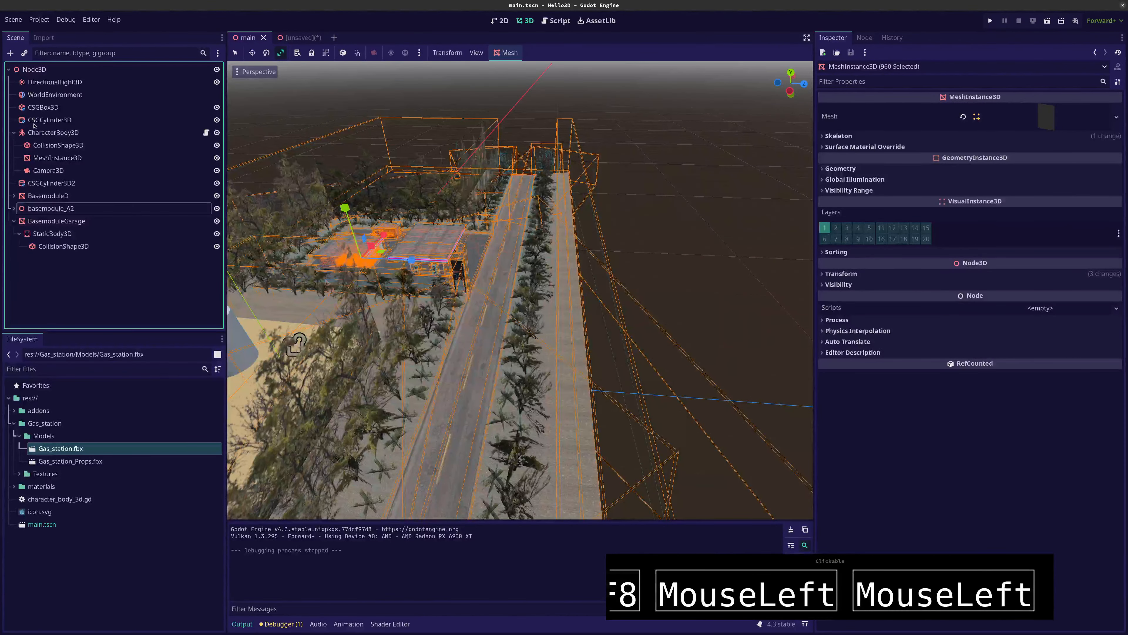
left_click(40, 132)
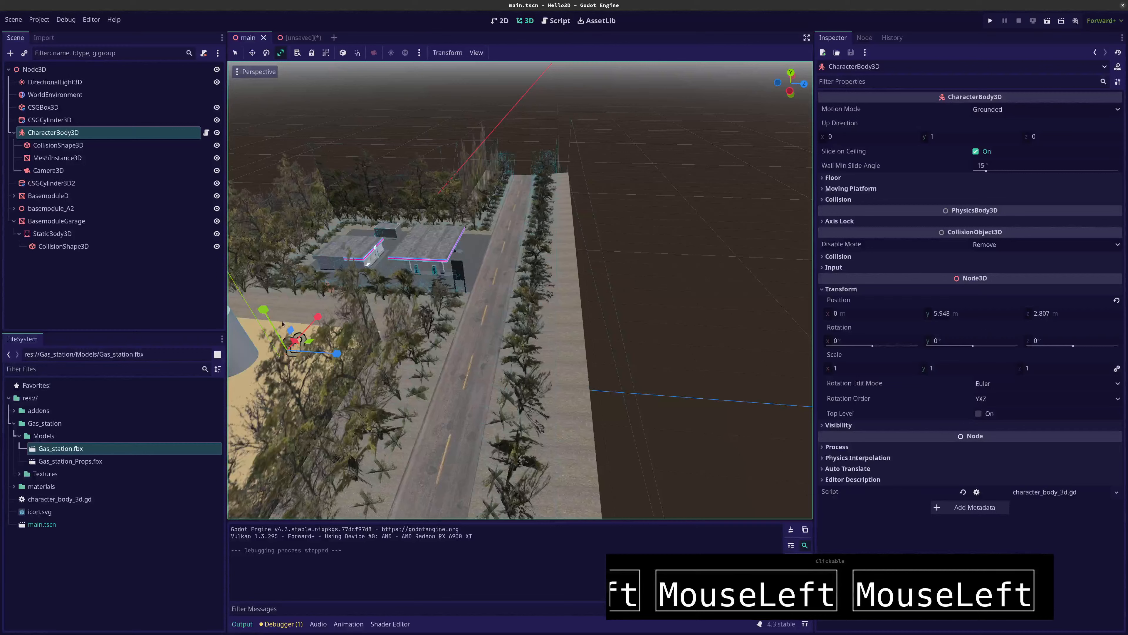
key("q")
left_click_drag(262, 308, 540, 287)
Run the project and steer the capsule across the road and past the fuel pumps toward the store
key("F5")
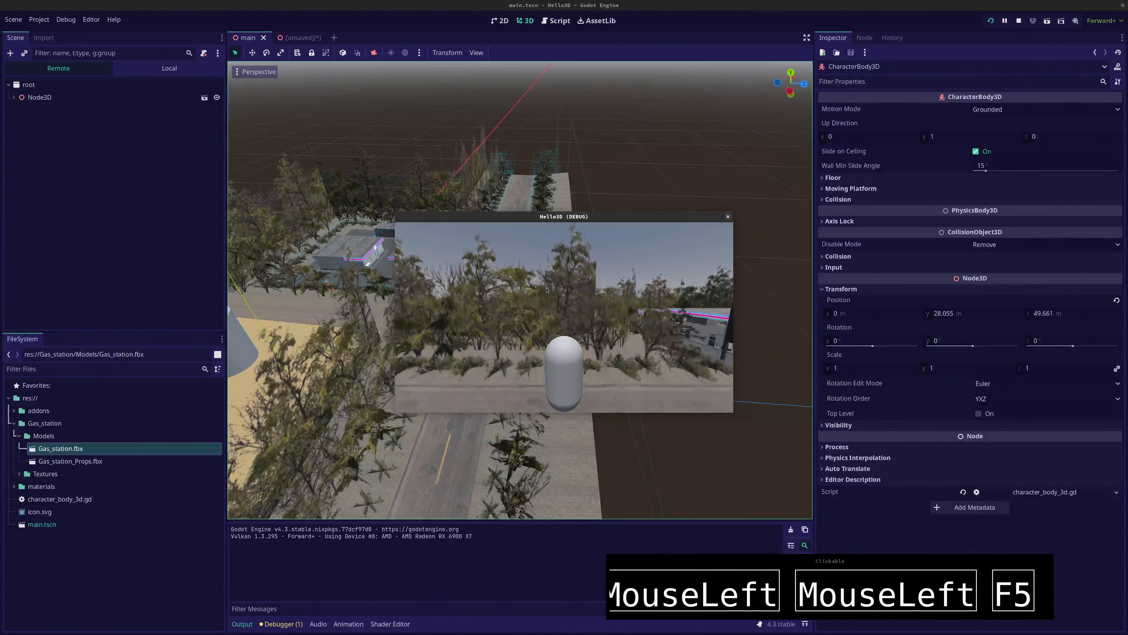
key("Right")
key("d")
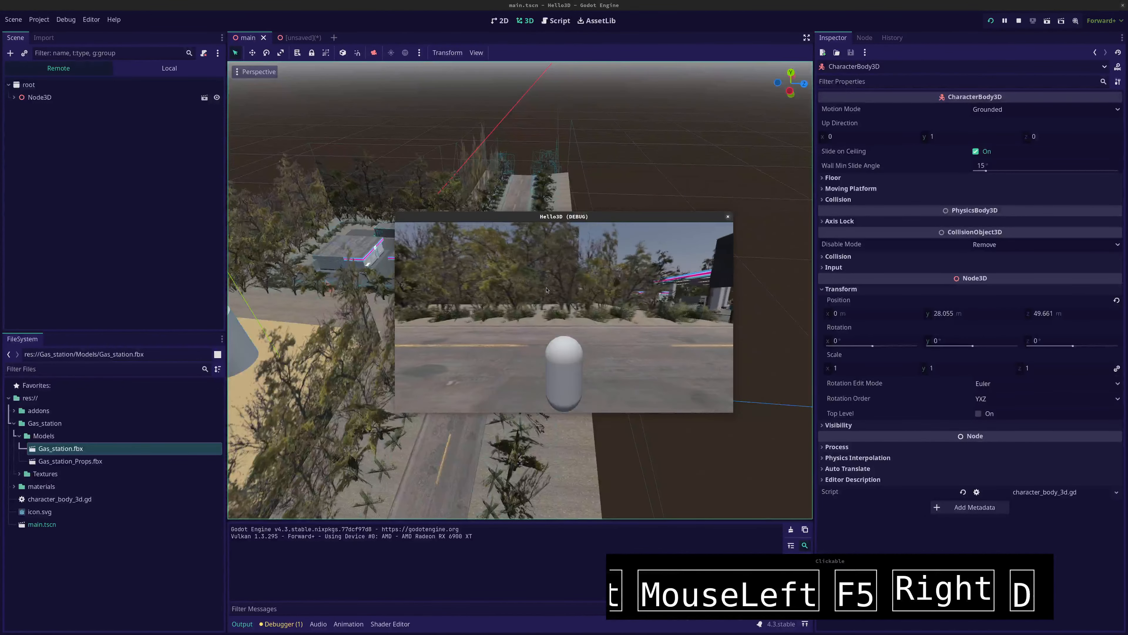
key("space")
key("space")
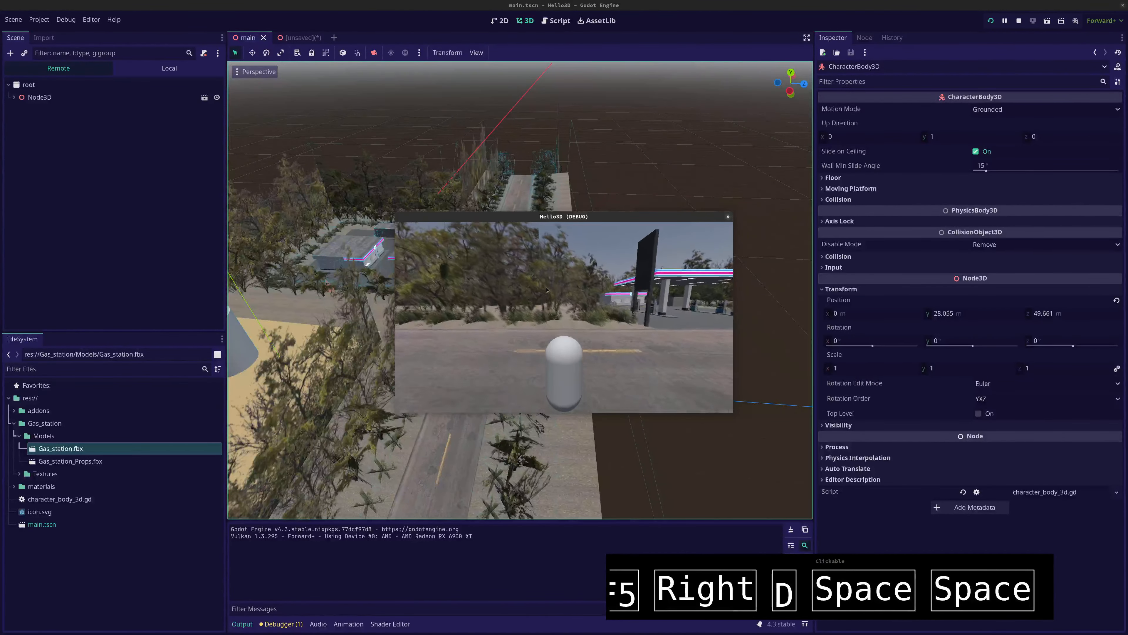
key("Up")
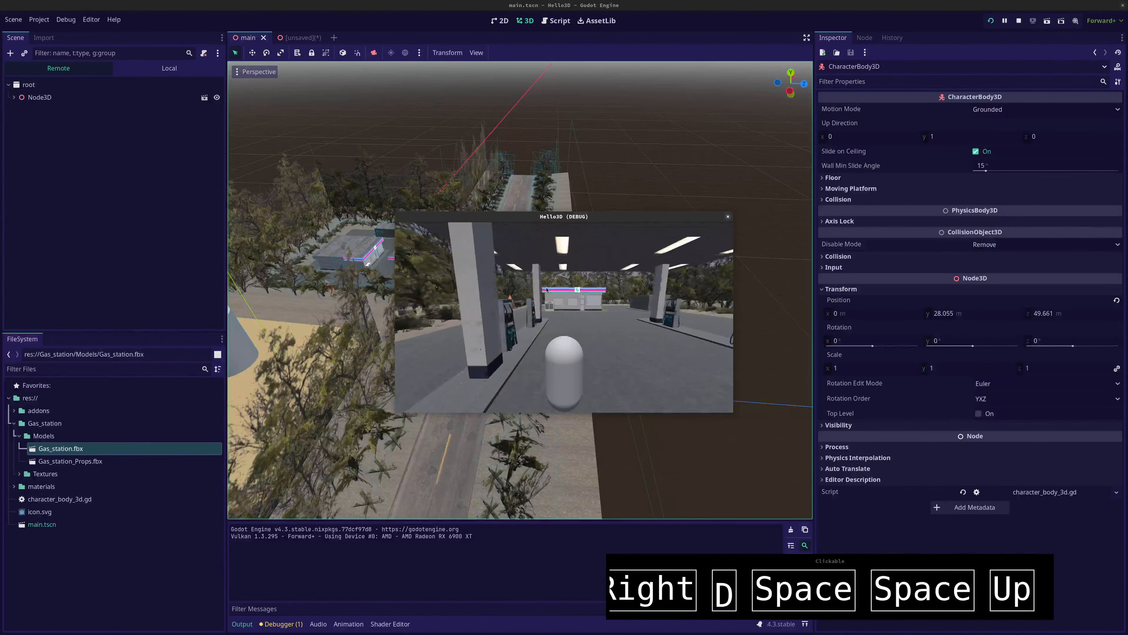
key("Left")
key("Left")
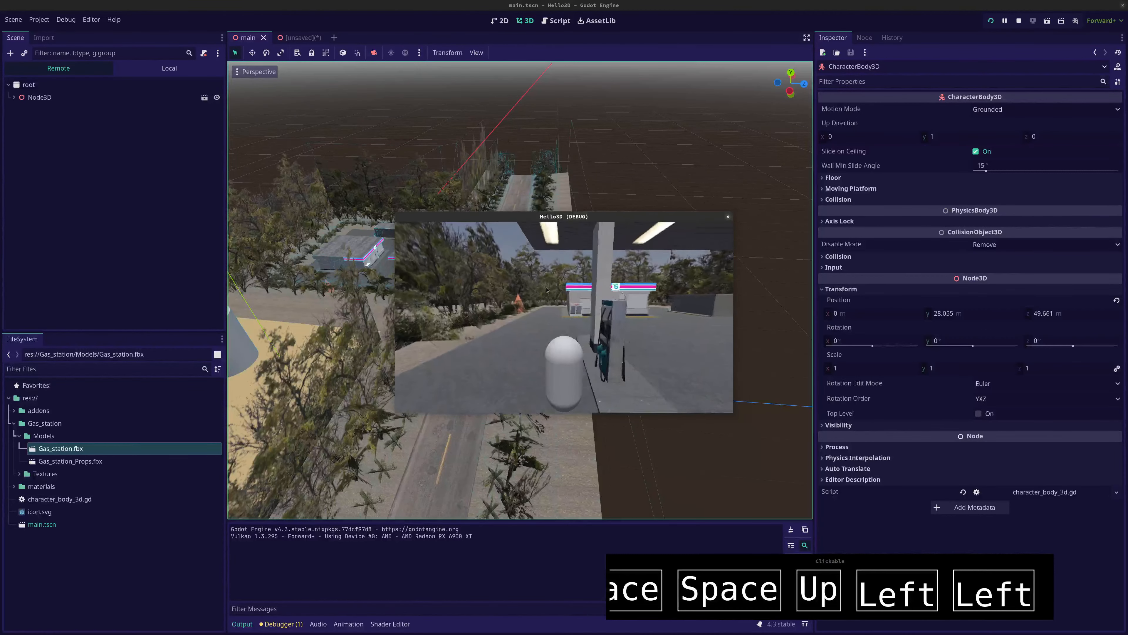
key("Right")
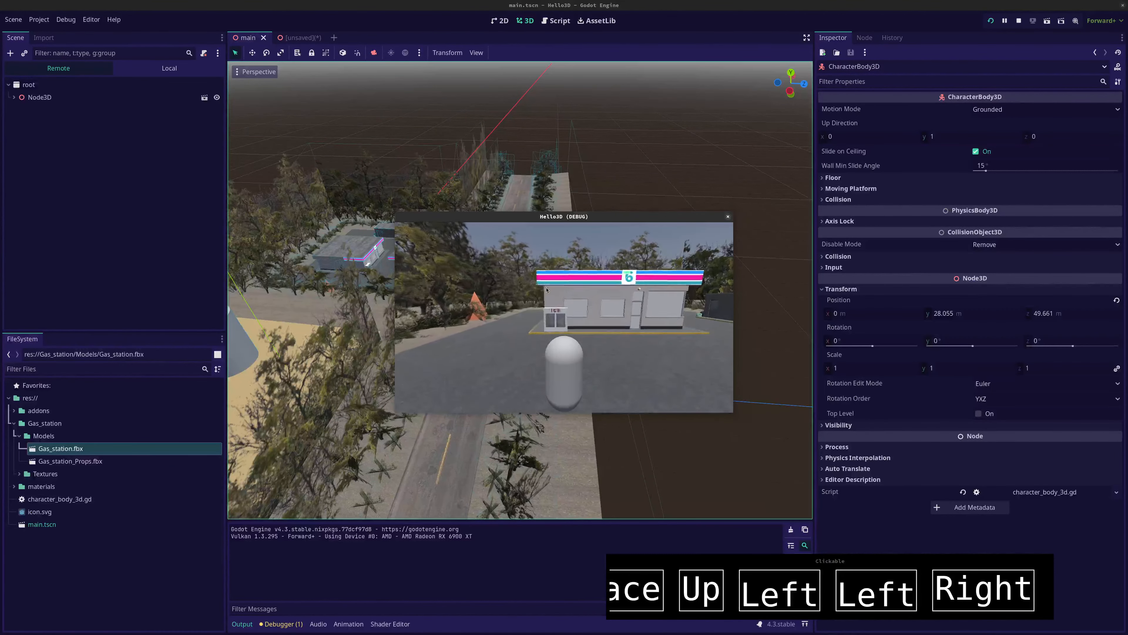
key("Up")
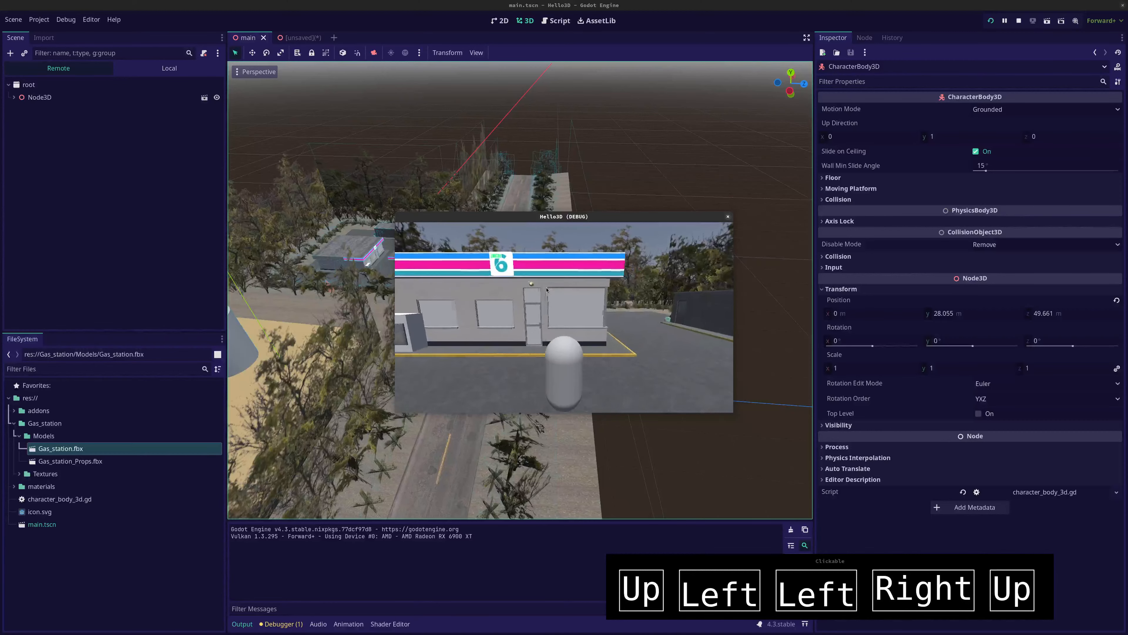
Test the capsule in front of the store wall, back it out under the canopy to the road, and close the game
key("Left")
key("space")
key("Left")
key("Down")
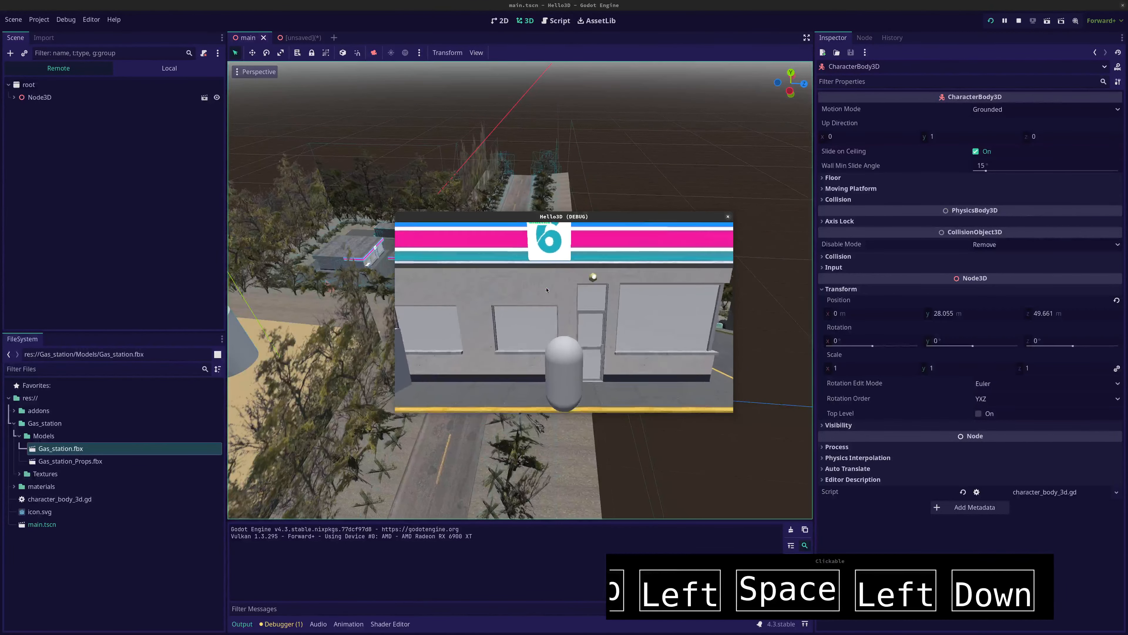
key("Right")
key("Down")
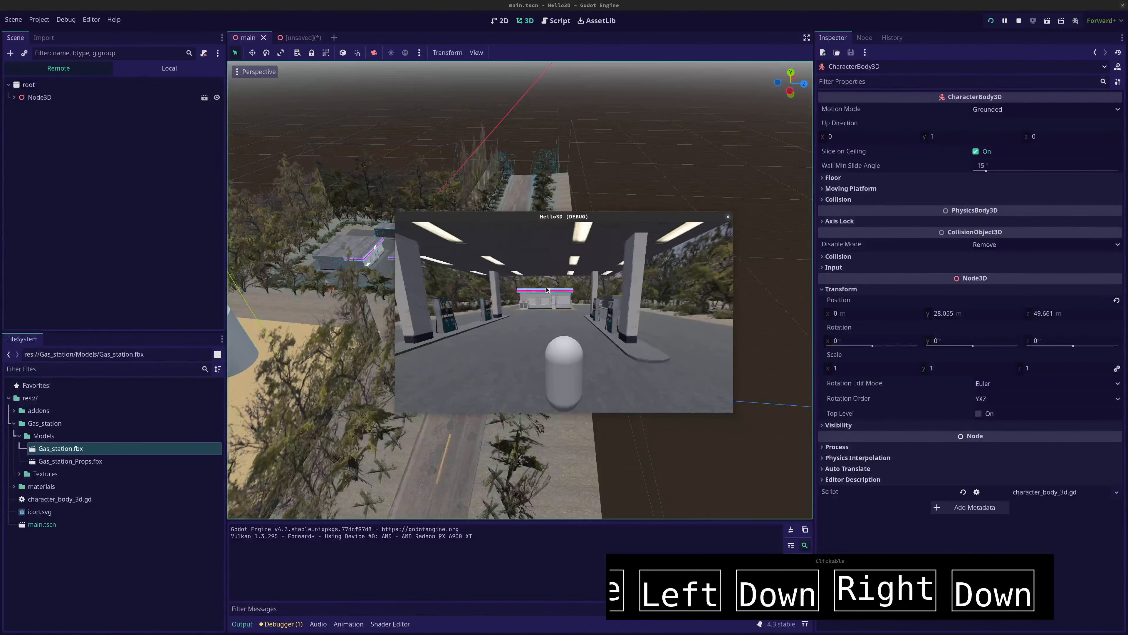
key("Left")
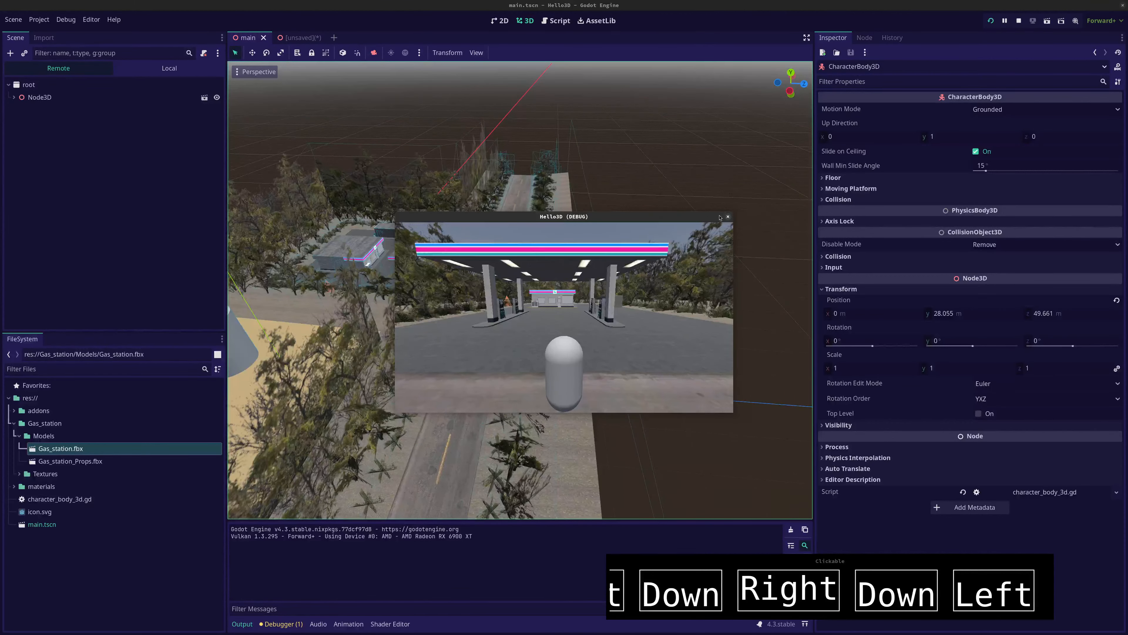
left_click(727, 217)
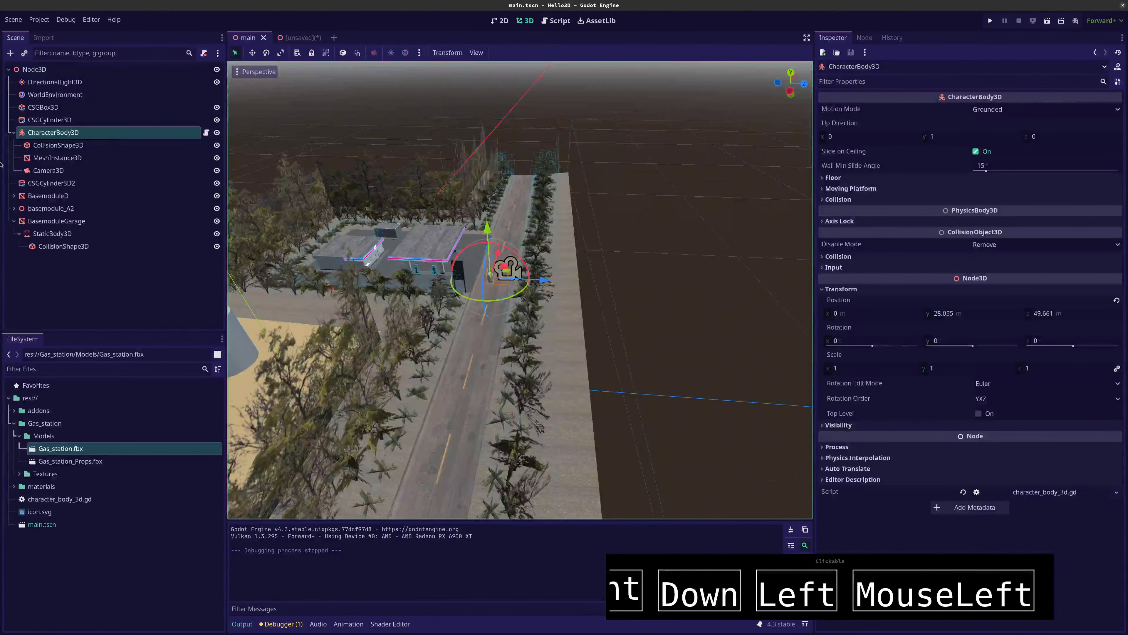
Collapse BasemoduleGarage and open the Fog and Volumetric Fog settings of the WorldEnvironment node
left_click(14, 222)
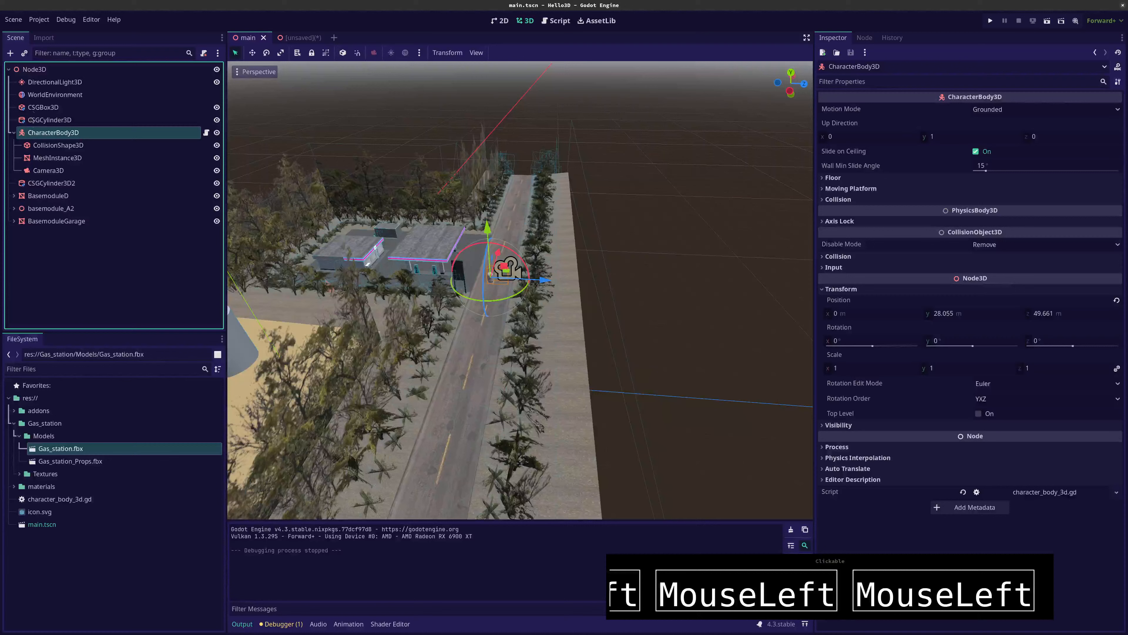
left_click(37, 95)
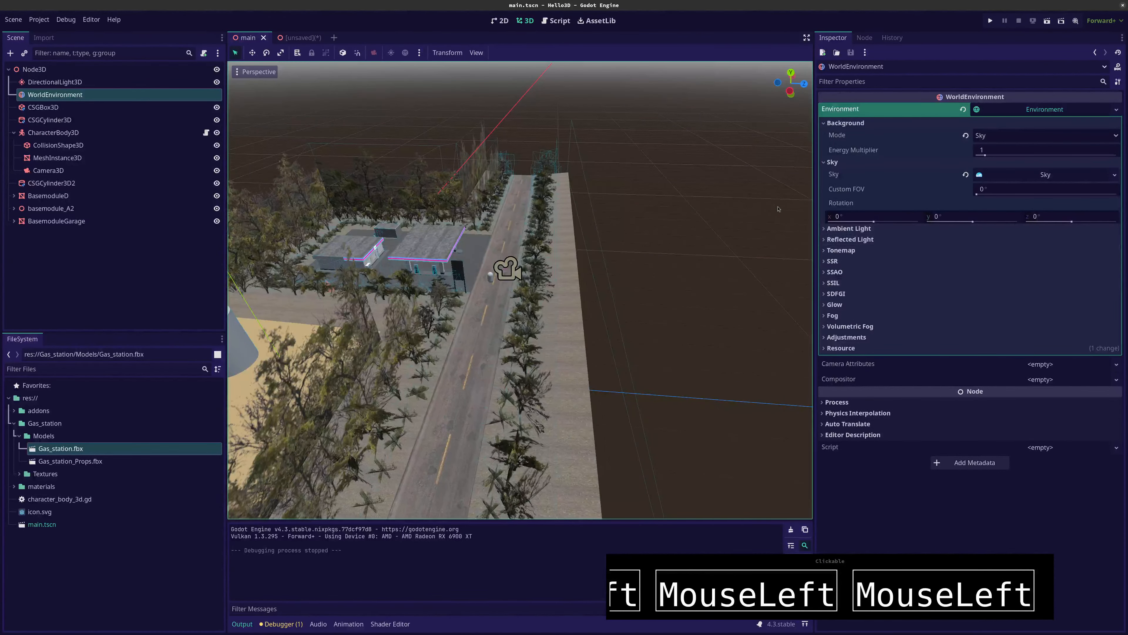
left_click(826, 316)
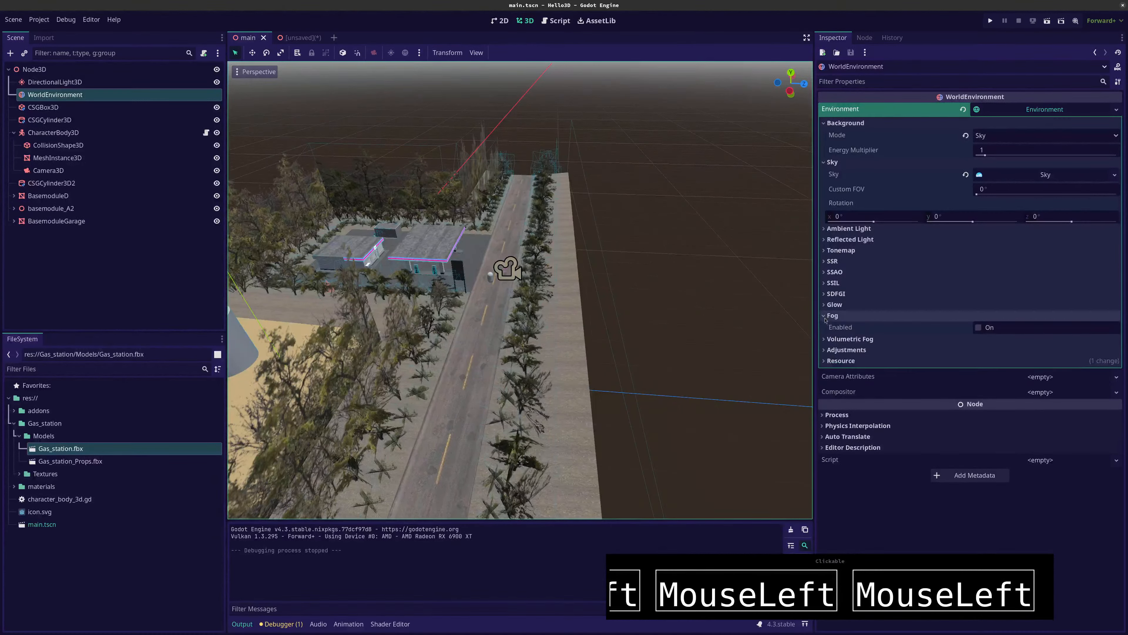
left_click(849, 339)
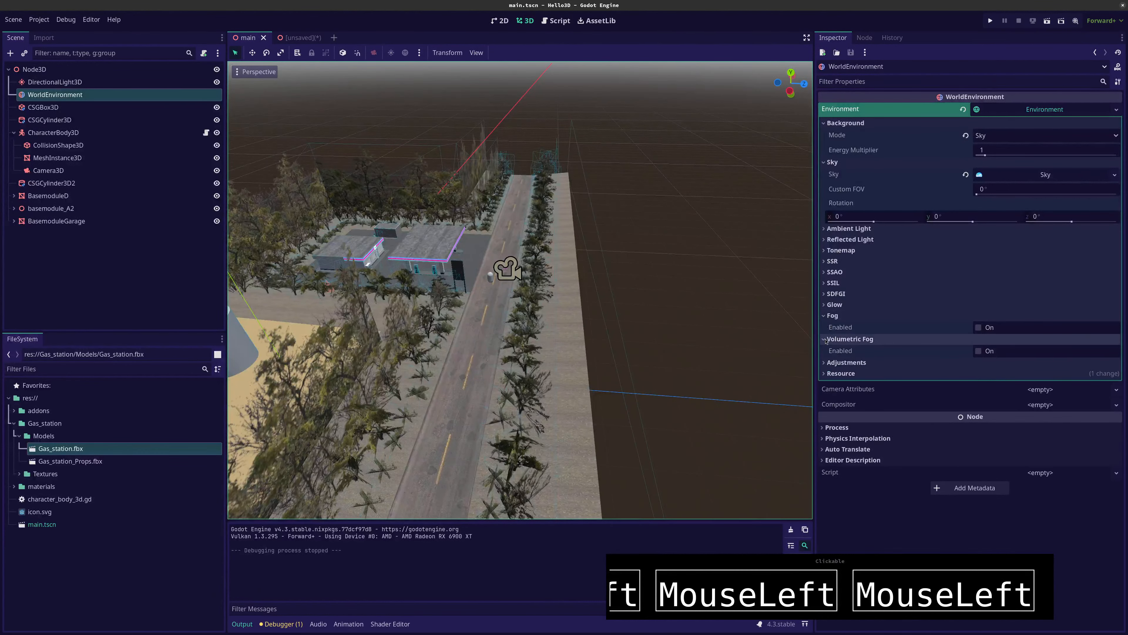
Enable the environment's regular Fog and test it in the running game by steering the capsule toward the gas station
left_click(978, 328)
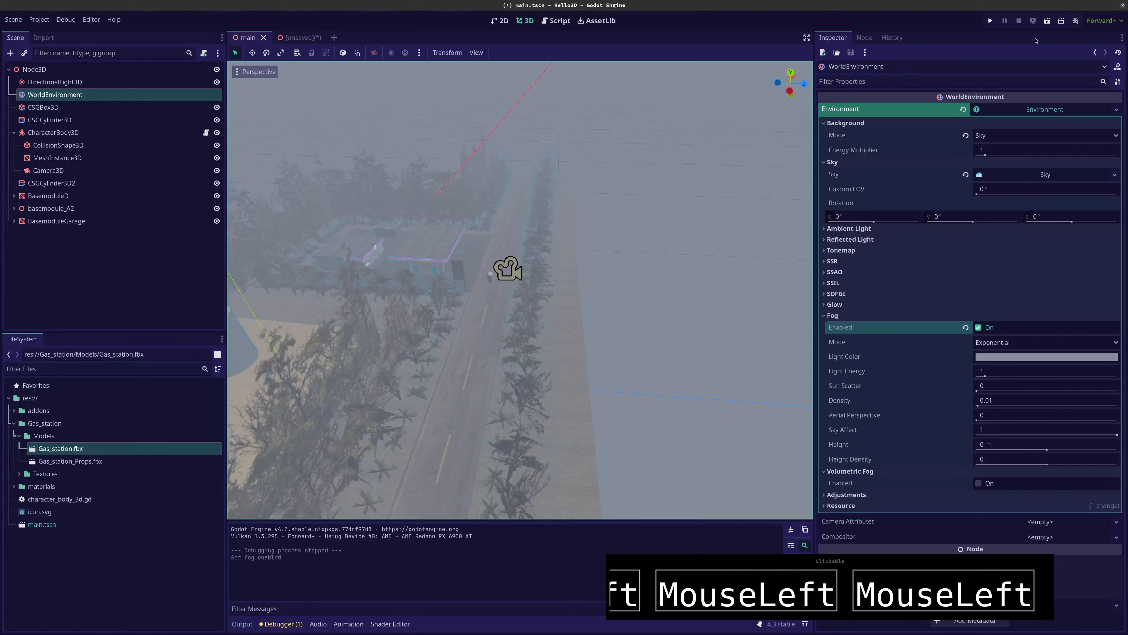
left_click(990, 21)
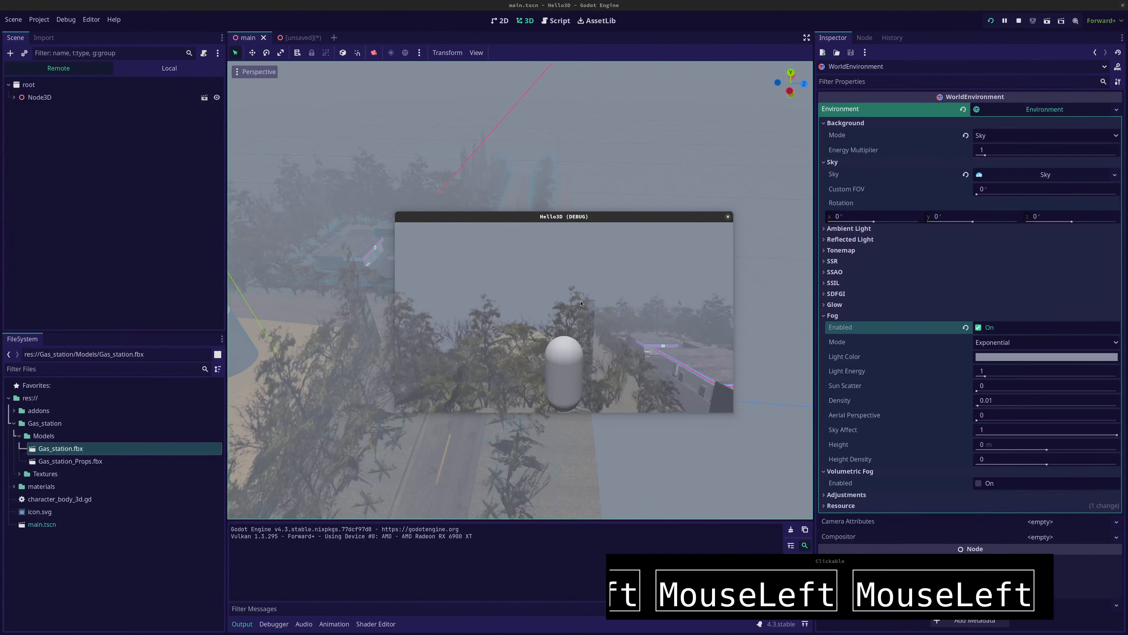
key("Right")
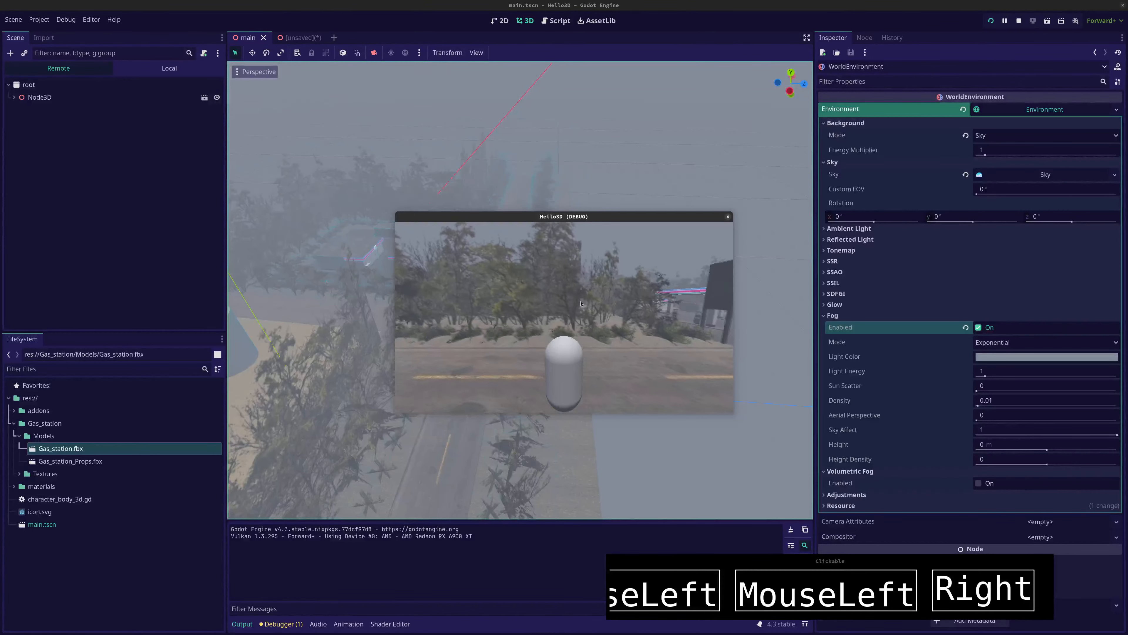
key("Up")
key("Right")
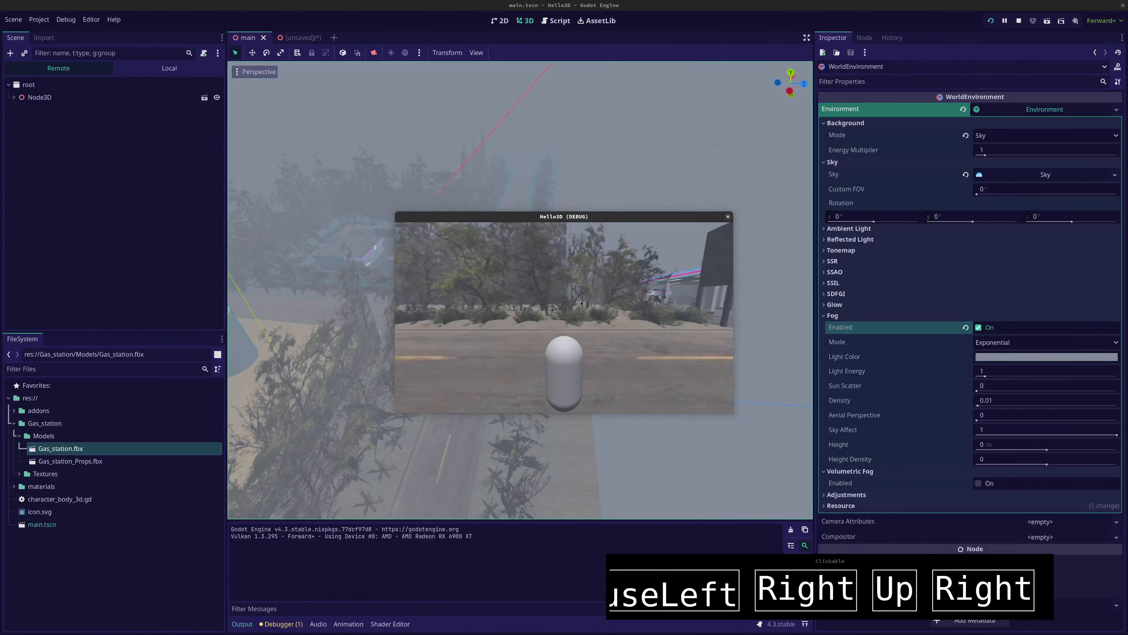
key("Up")
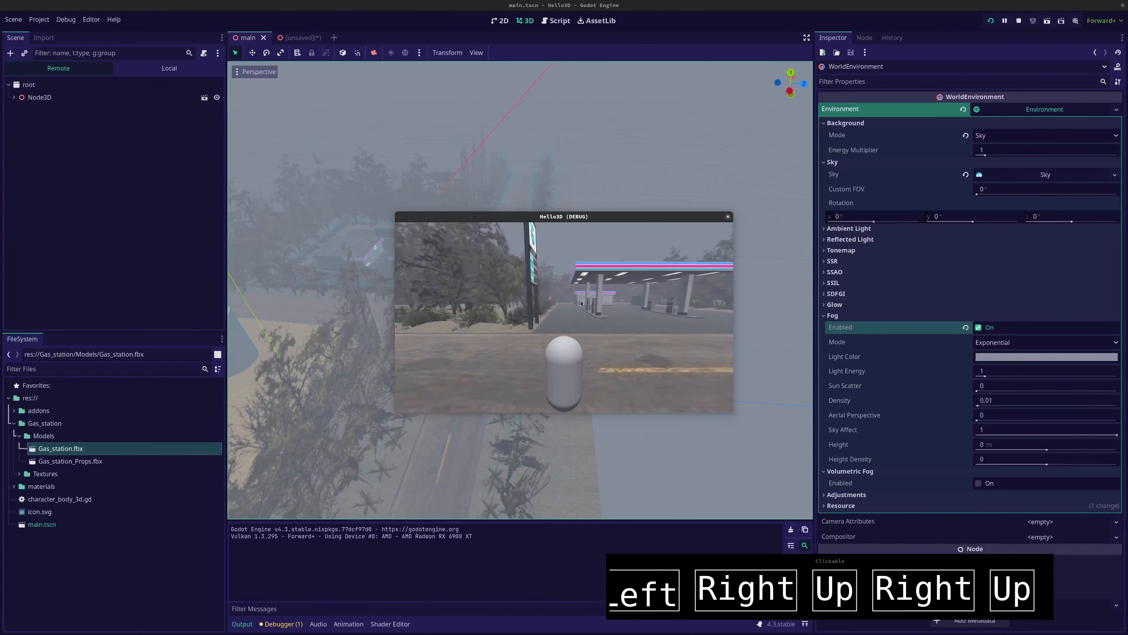
key("F8")
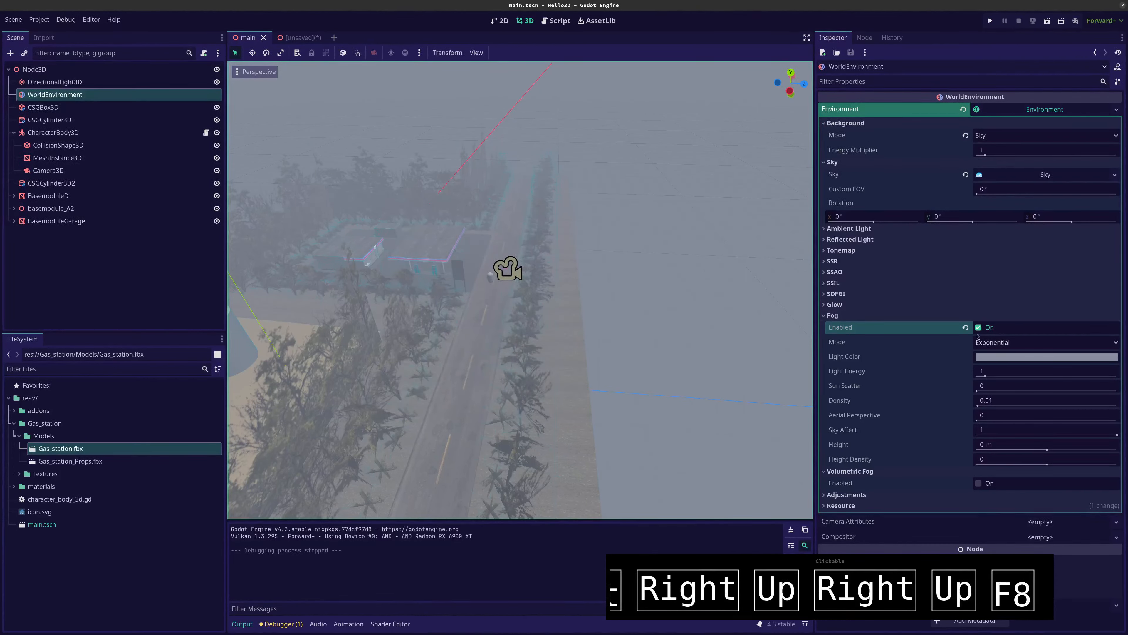
Disable the regular Fog, enable Volumetric Fog instead, and inspect its effect up close along the road
left_click(979, 327)
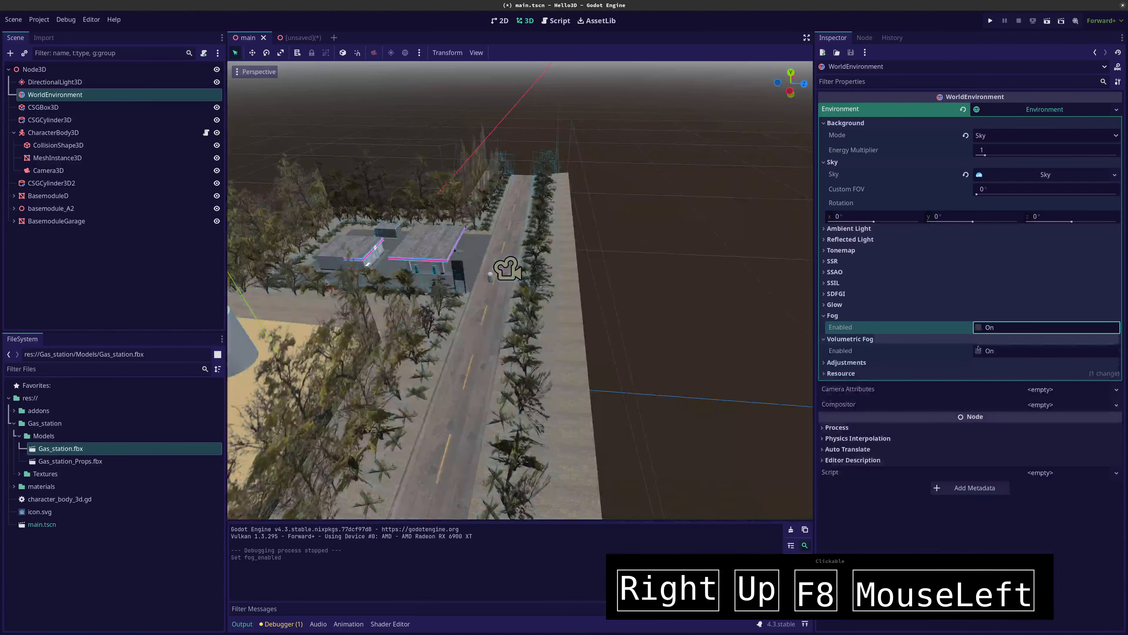
left_click(976, 351)
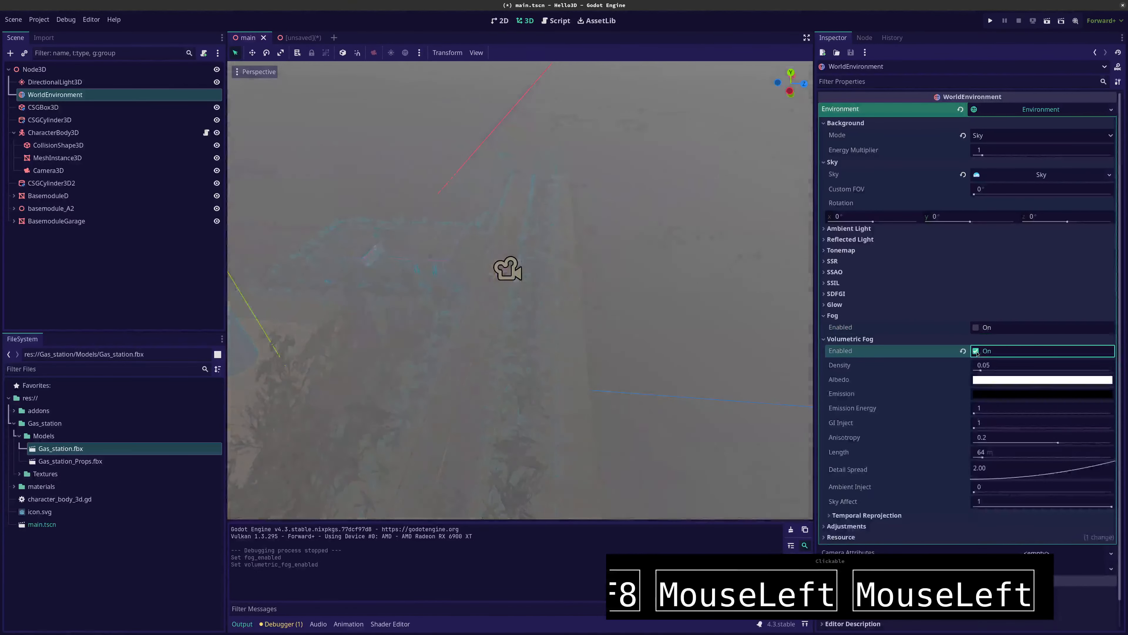
scroll(526, 341, "up", 15)
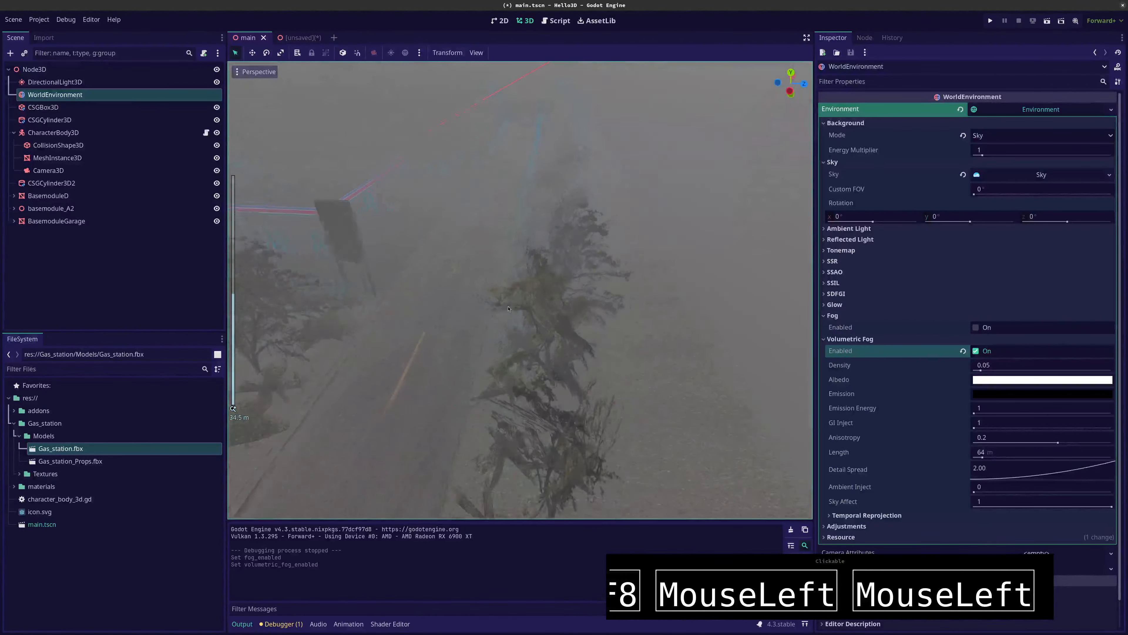
middle_click_drag(505, 315, 480, 282)
Set the Volumetric Fog albedo to light blue with RGB 150, 227, 255
left_click(1008, 383)
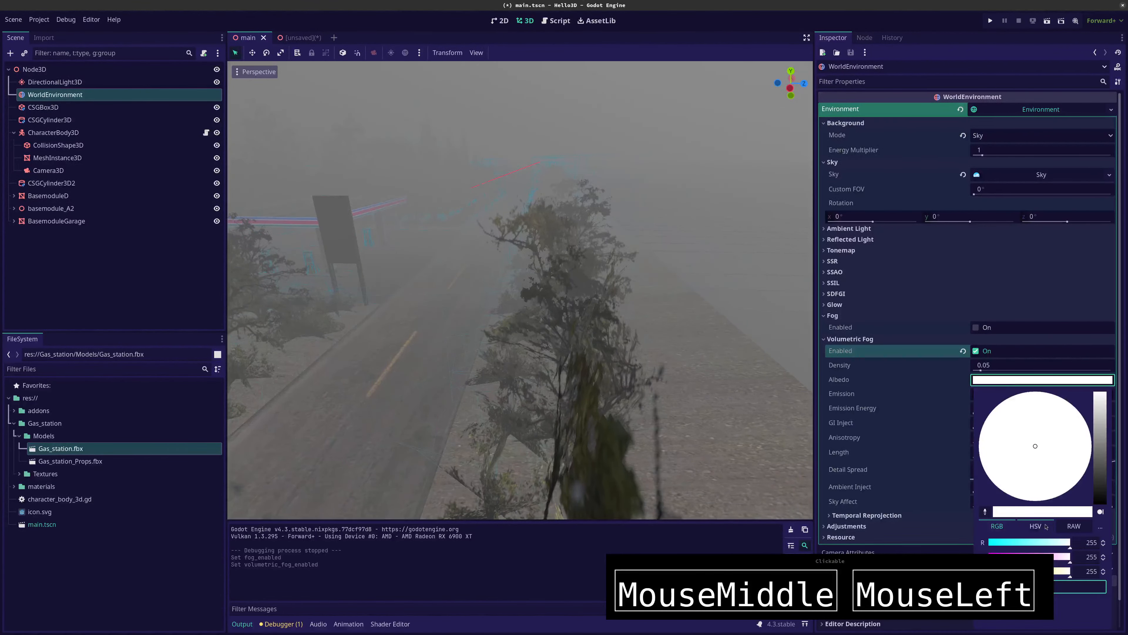
left_click(1037, 543)
left_click(1062, 558)
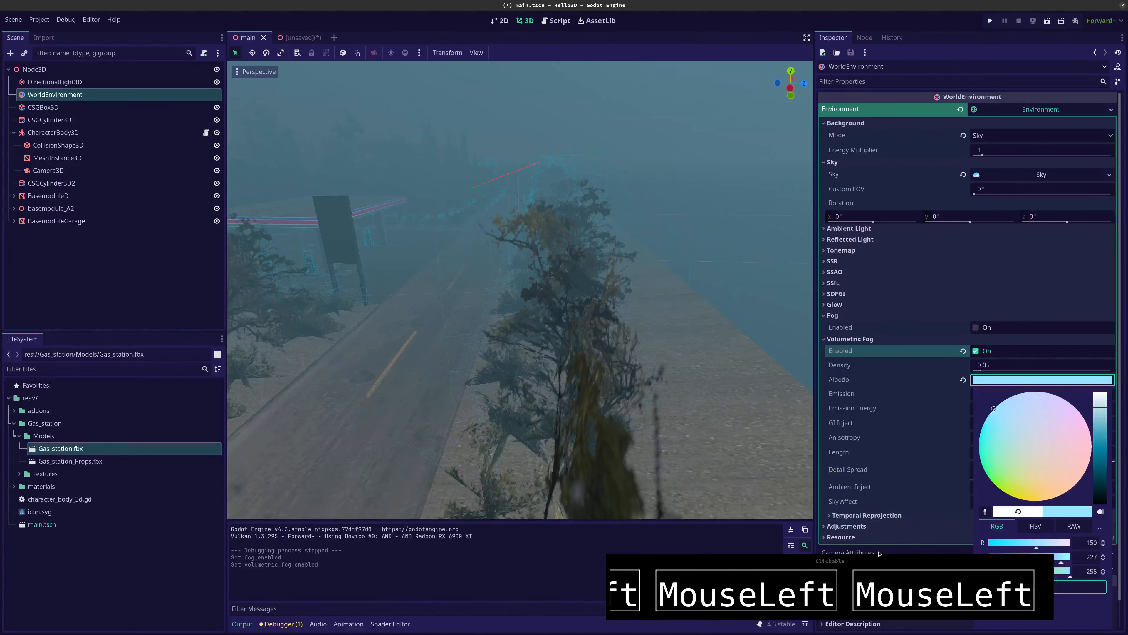
Set the Volumetric Fog emission energy to 23.65, detail spread to 1.44, anisotropy to -0.25 and length to 103.3 m
left_click(844, 562)
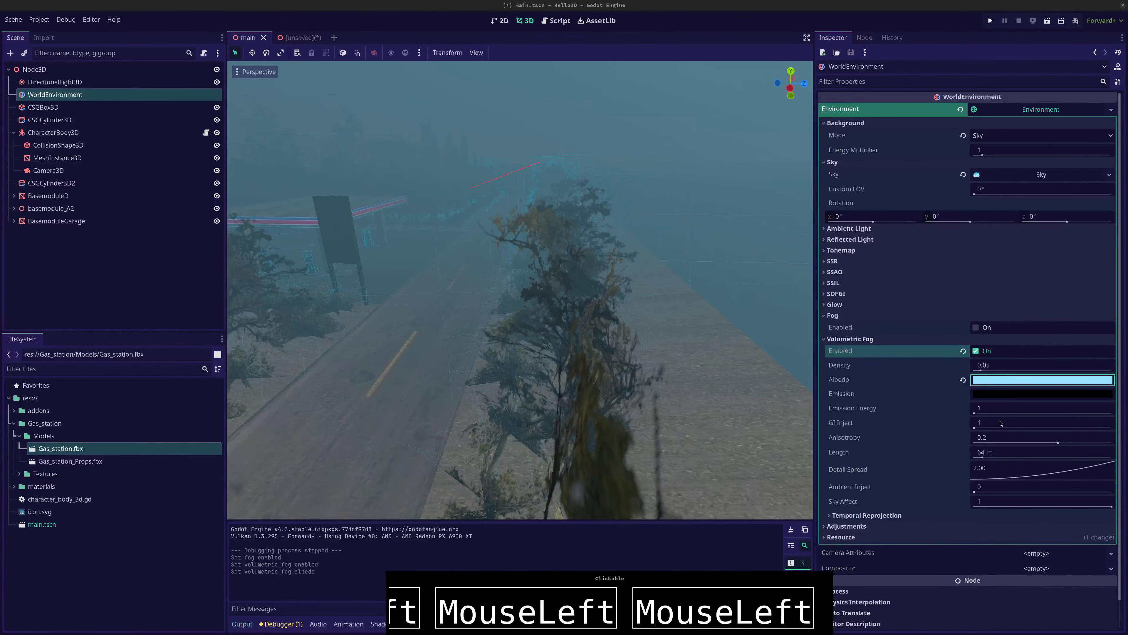
left_click_drag(975, 414, 991, 414)
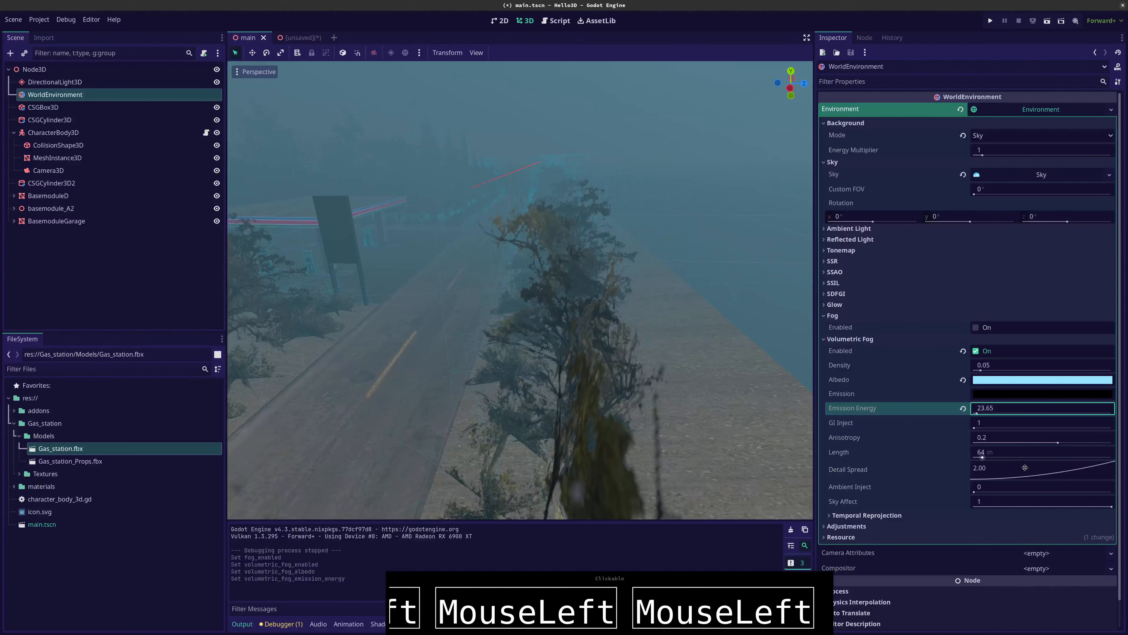
left_click_drag(1043, 475, 1024, 430)
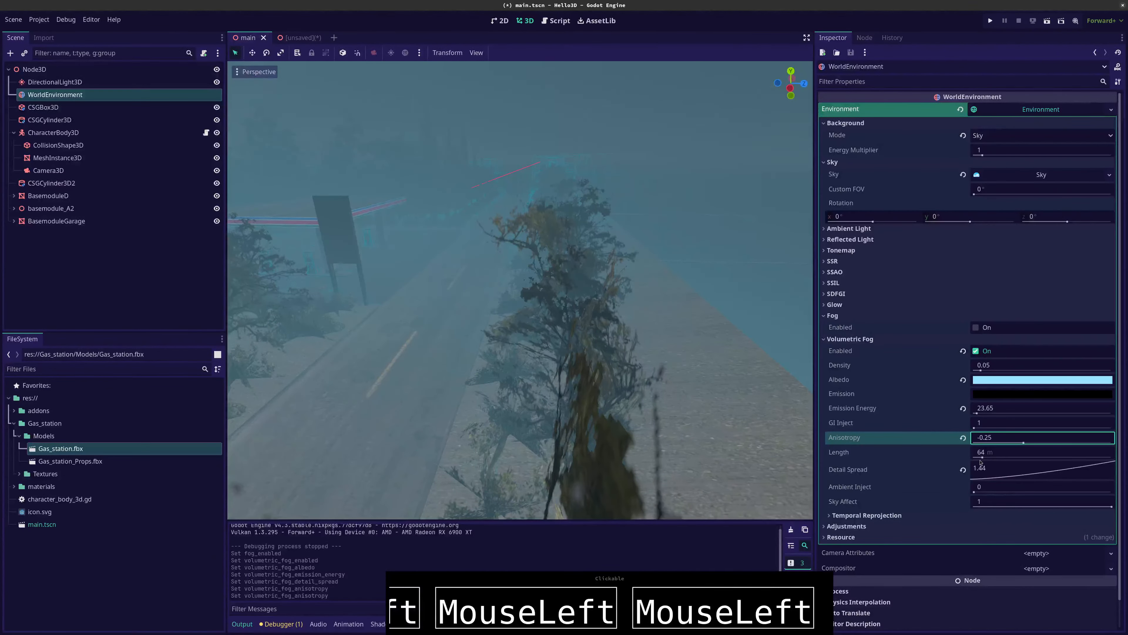
left_click_drag(980, 462, 996, 458)
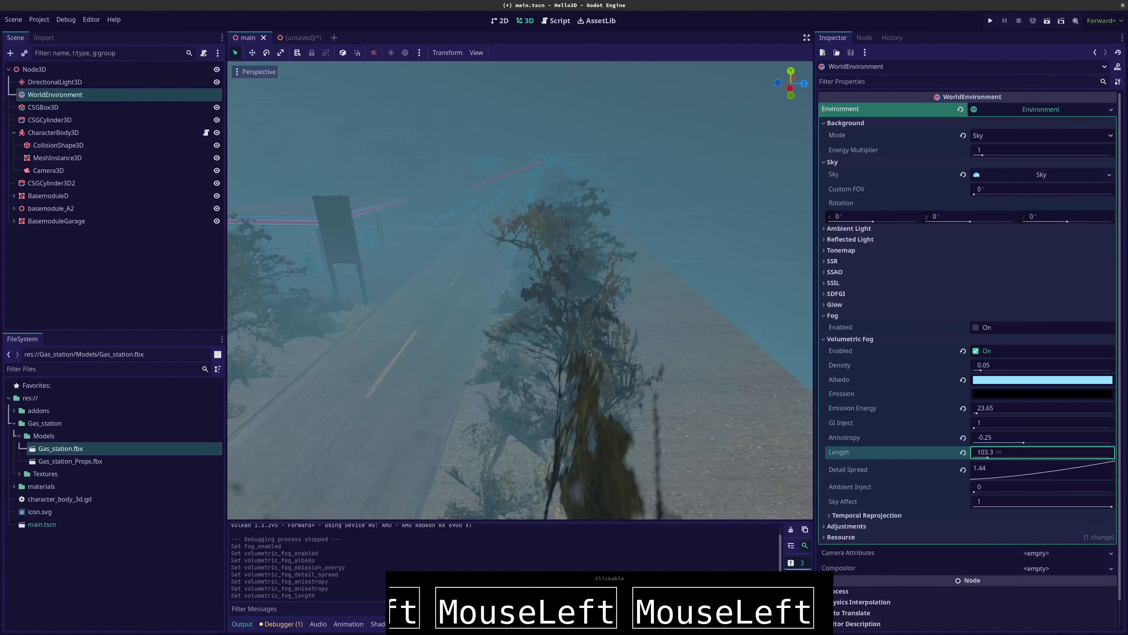
Run the game maximized, steer the capsule across the road to the gas station to check the fog, and stop the game
key("F5")
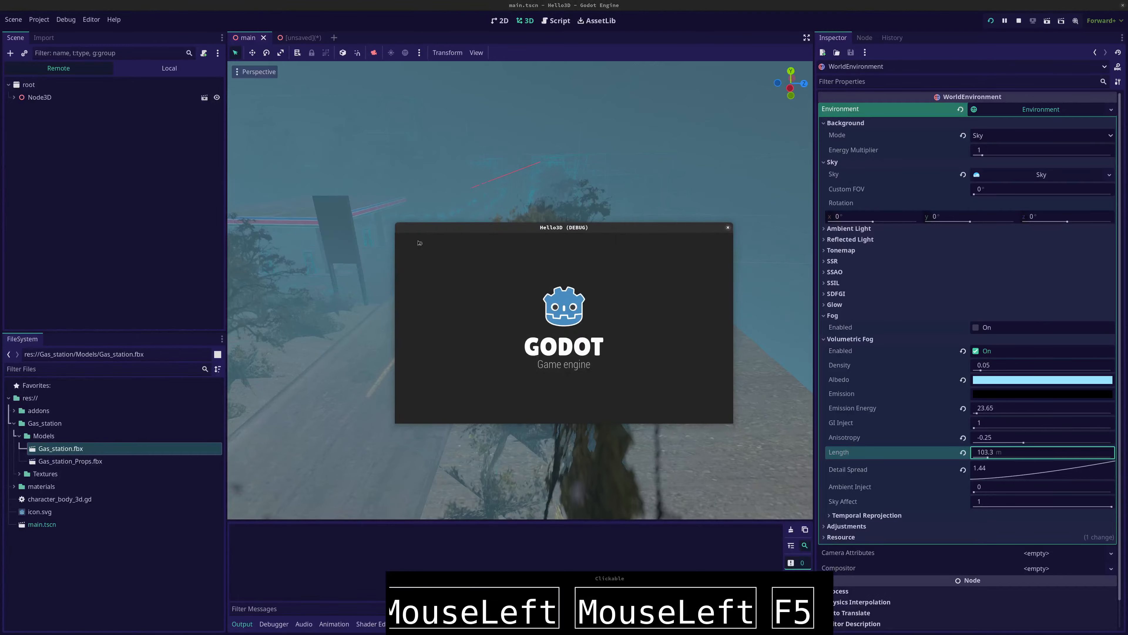
double_click(509, 216)
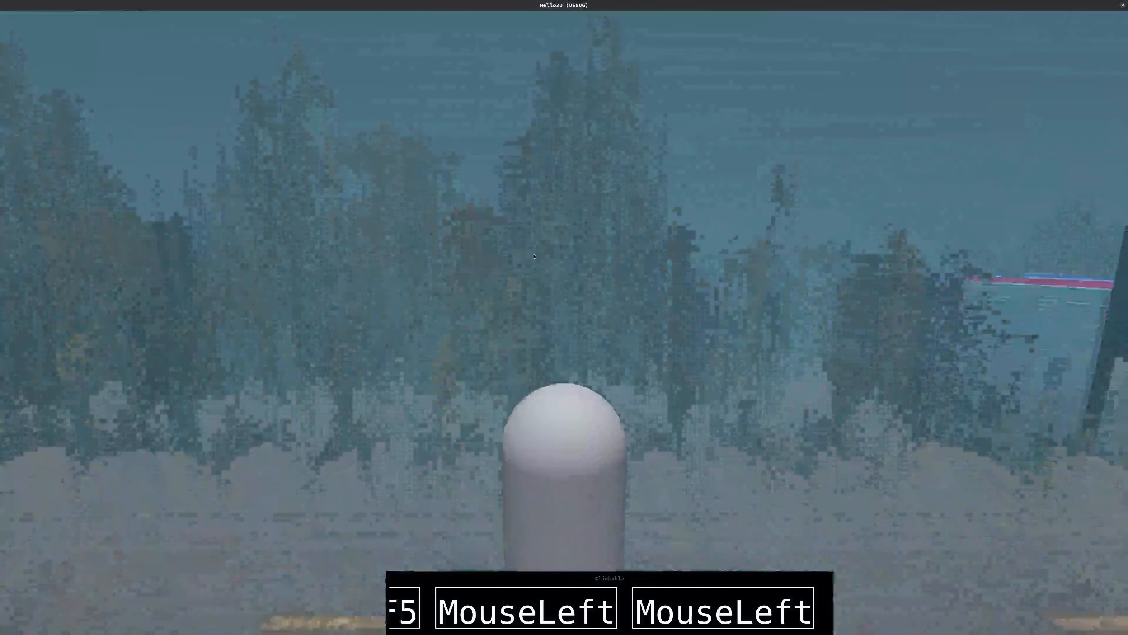
key("Right")
key("Up")
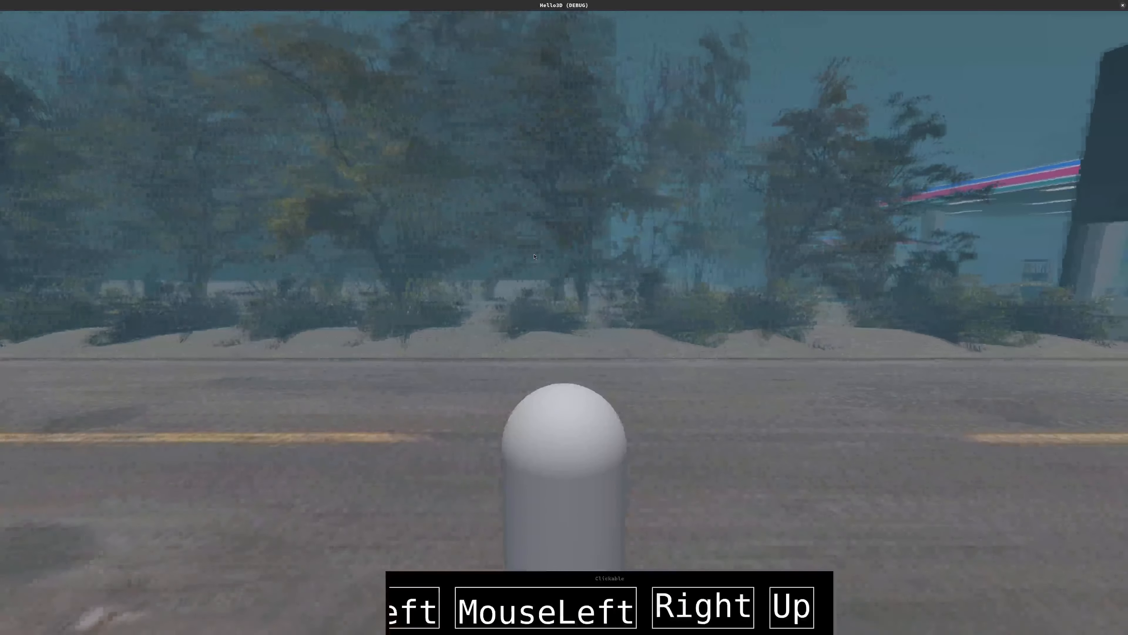
key("space")
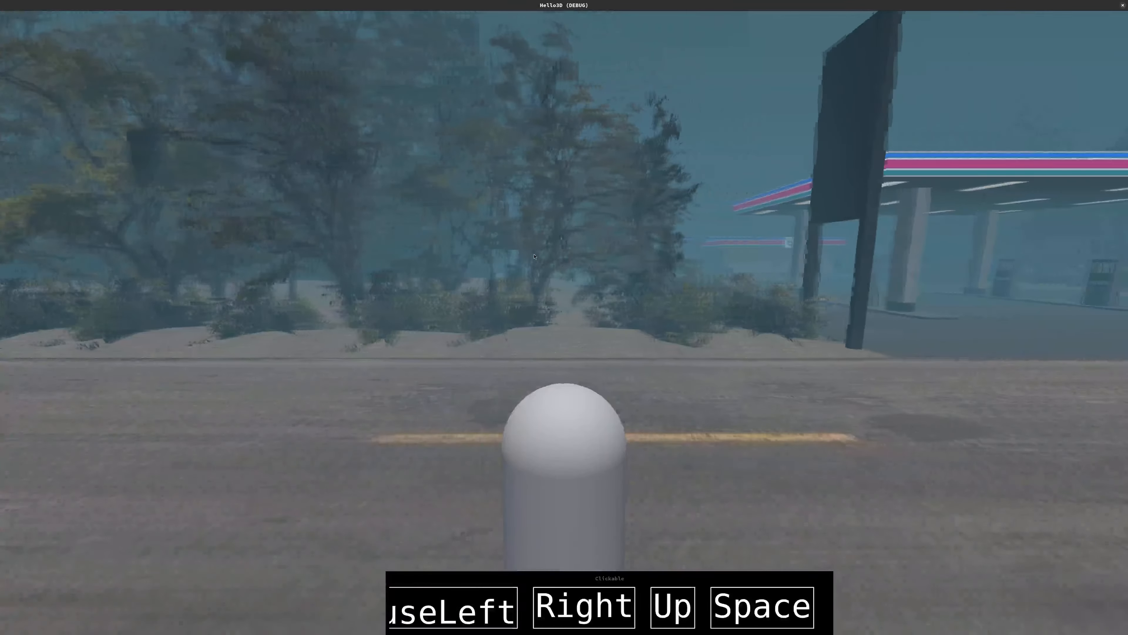
key("Up")
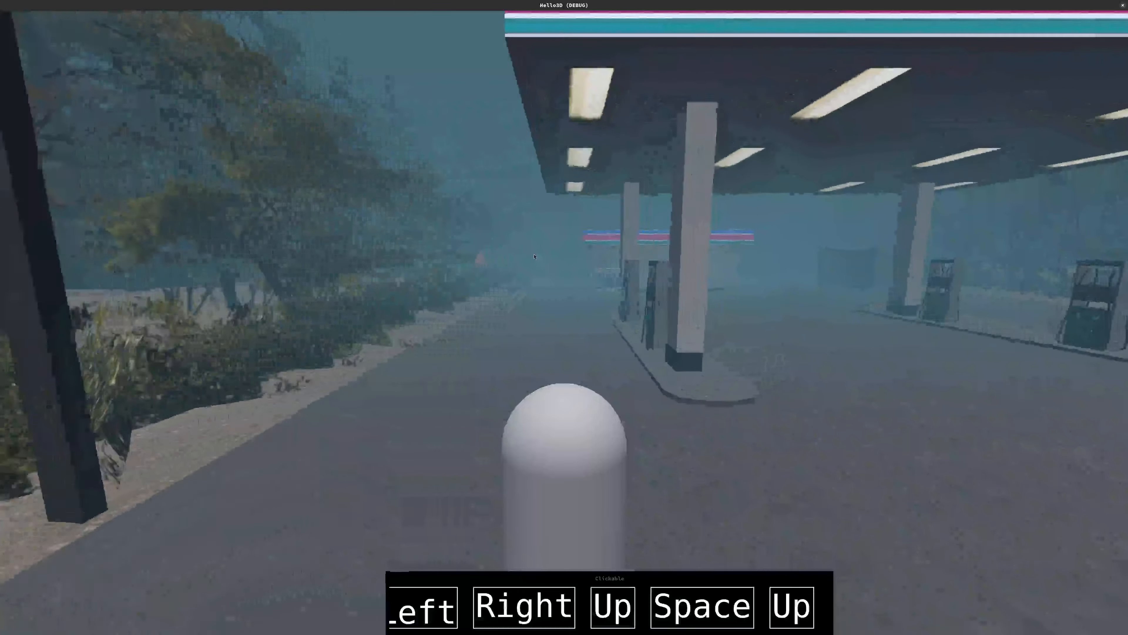
key("Left")
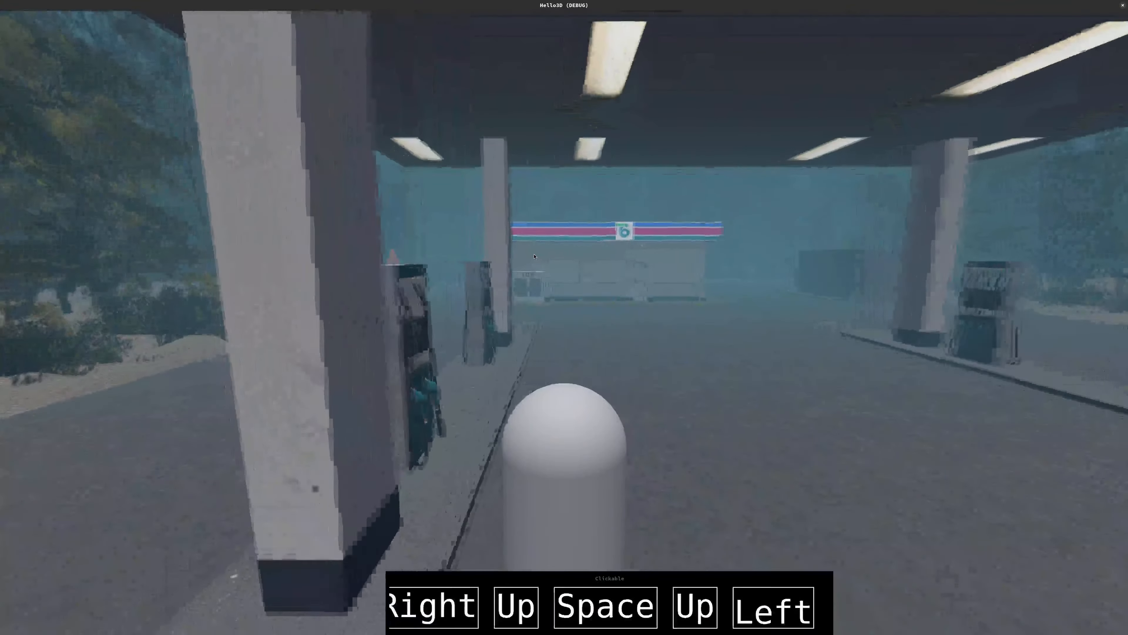
key("F8")
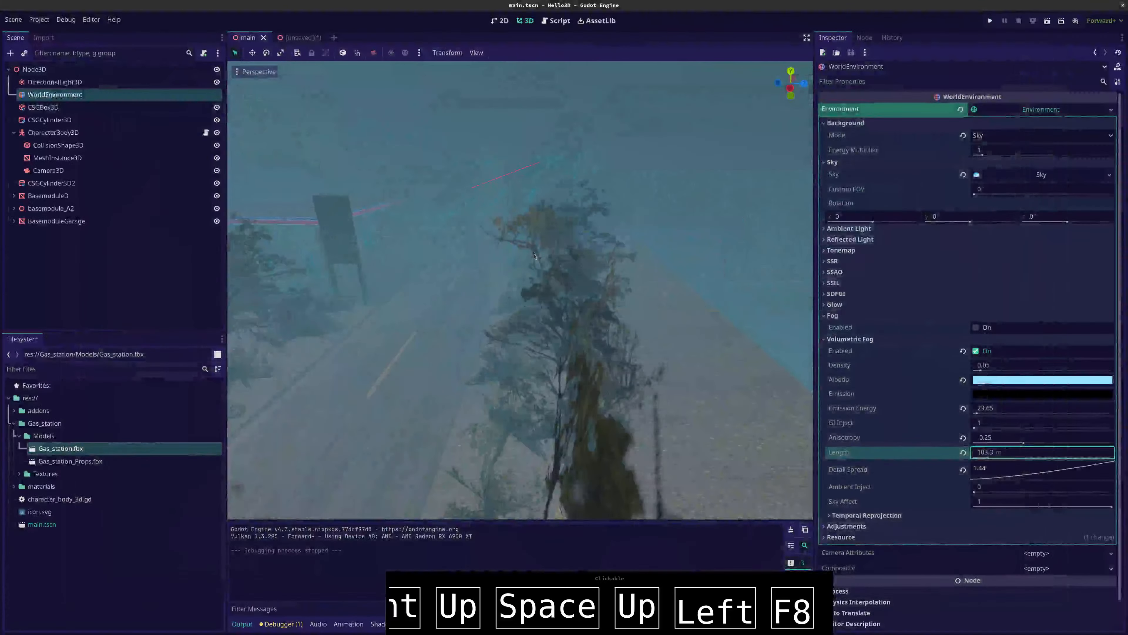
Select DirectionalLight3D and bring the front of the gas station canopy into view in the 3D viewport
left_click(86, 81)
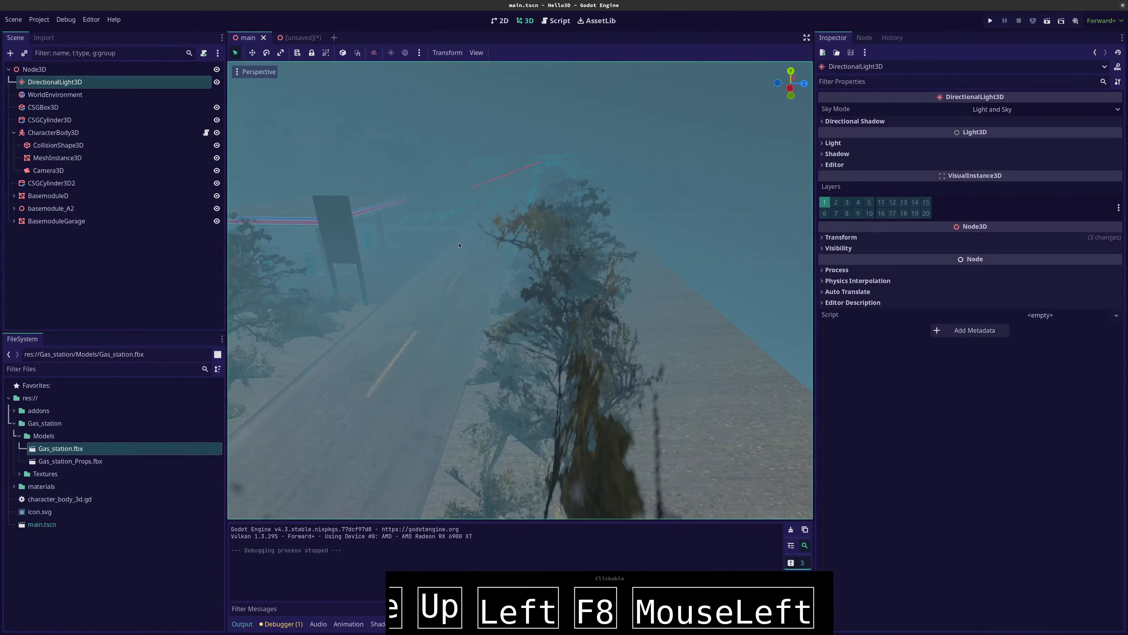
scroll(482, 240, "down", 5)
middle_click_drag(482, 240, 446, 282)
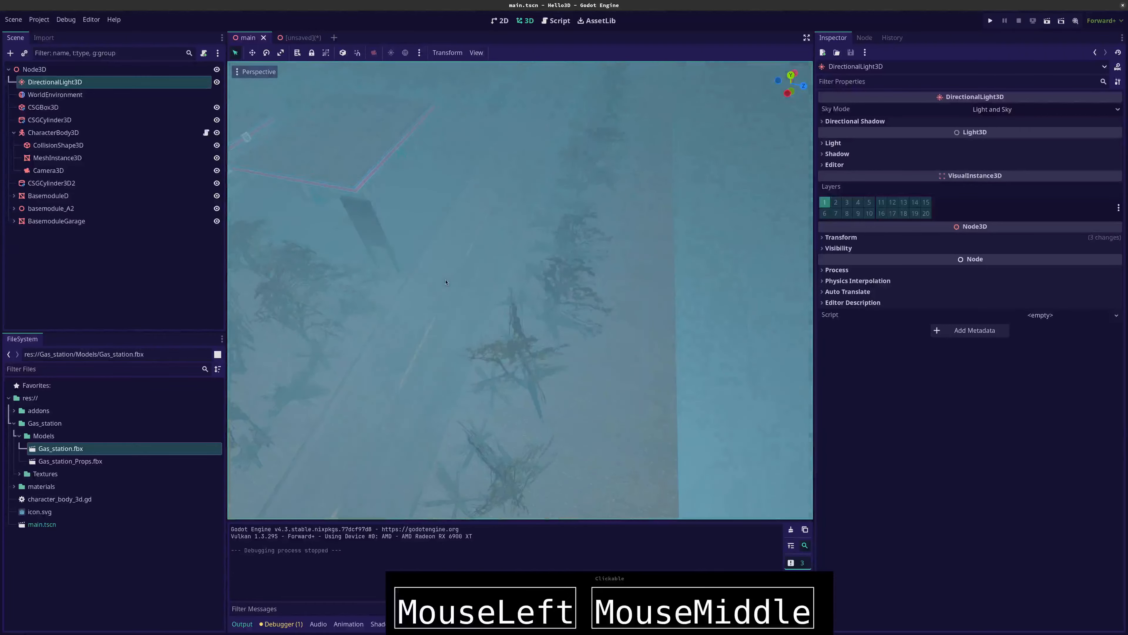
right_click_drag(429, 239, 247, 110)
key("w")
key("shift+d")
key("d")
key("s")
key("d")
key("s")
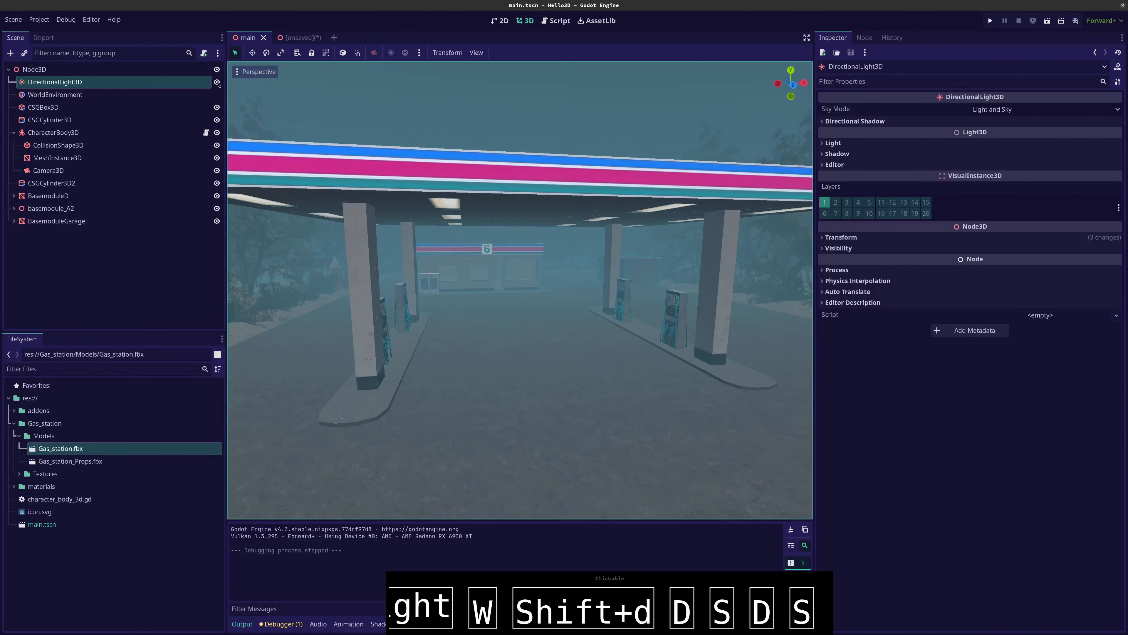
Expand the DirectionalLight3D's Directional Shadow and Light settings and set the light energy to 0.1
left_click(186, 86)
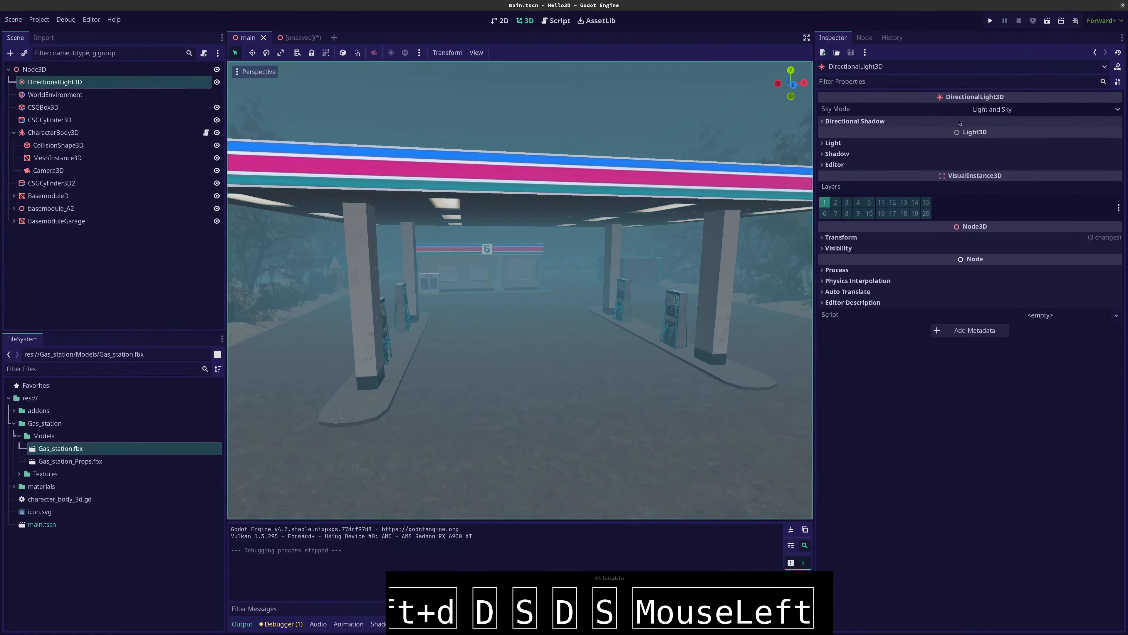
left_click(1018, 110)
left_click(1017, 110)
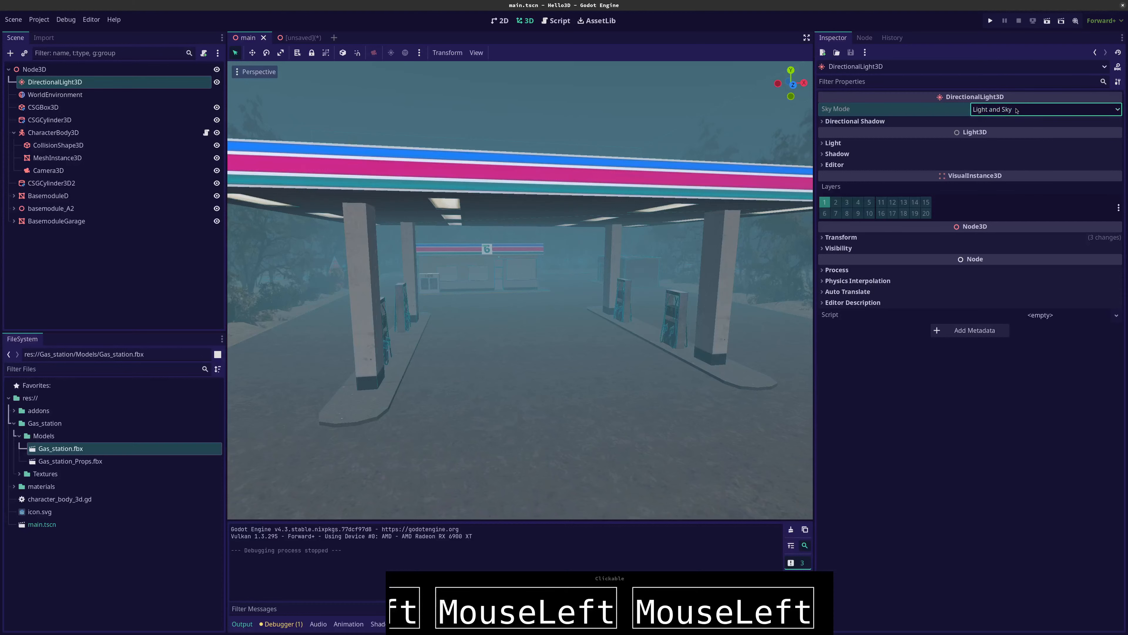
left_click(873, 124)
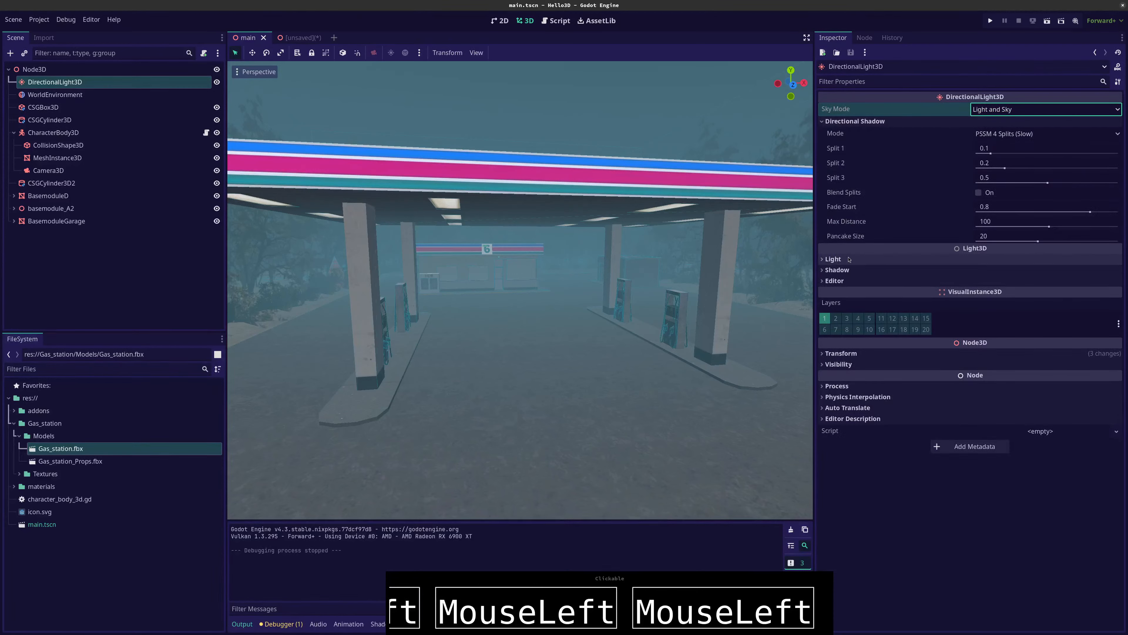
left_click(955, 259)
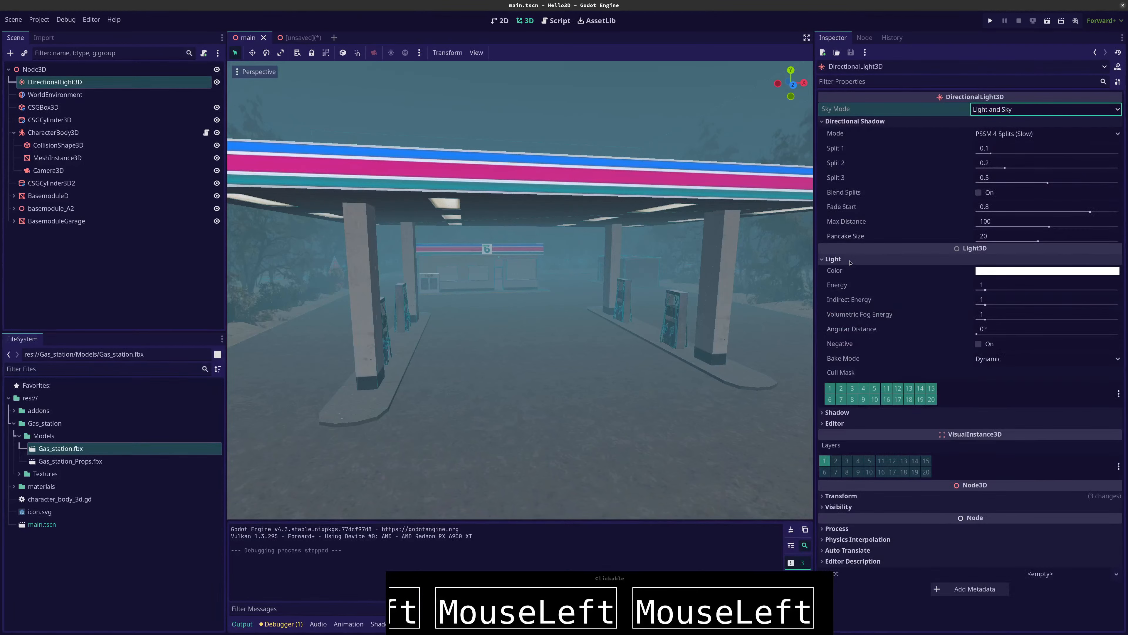
left_click(986, 287)
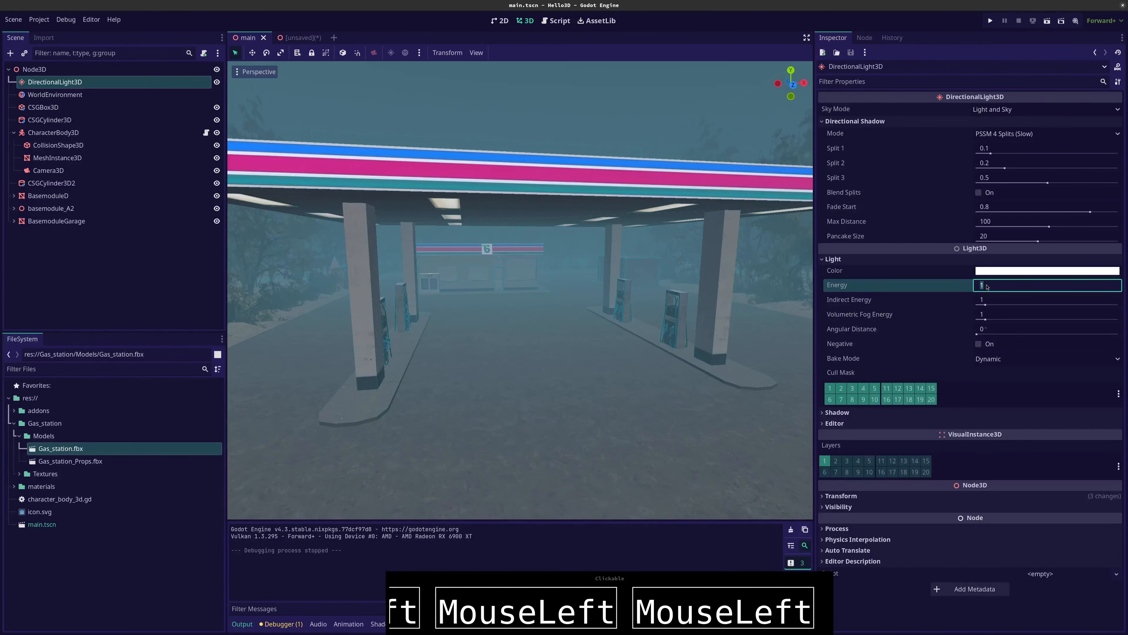
type("0.1")
key("Tab")
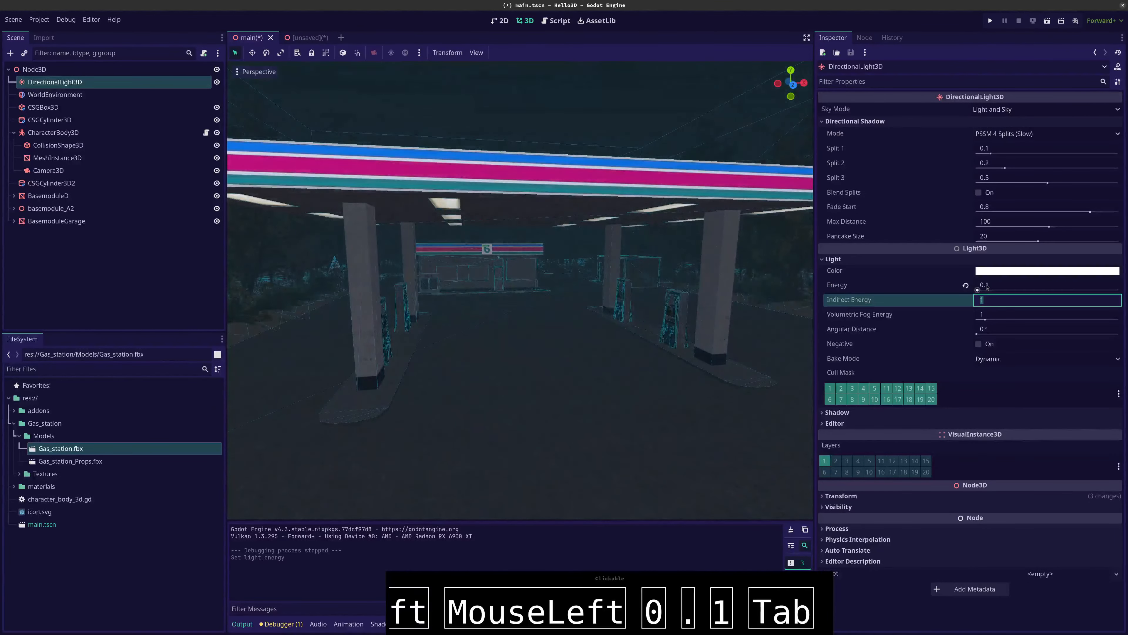
Set the directional light's color to blue with RGB 106, 119, 255
left_click(1030, 272)
left_click(1027, 434)
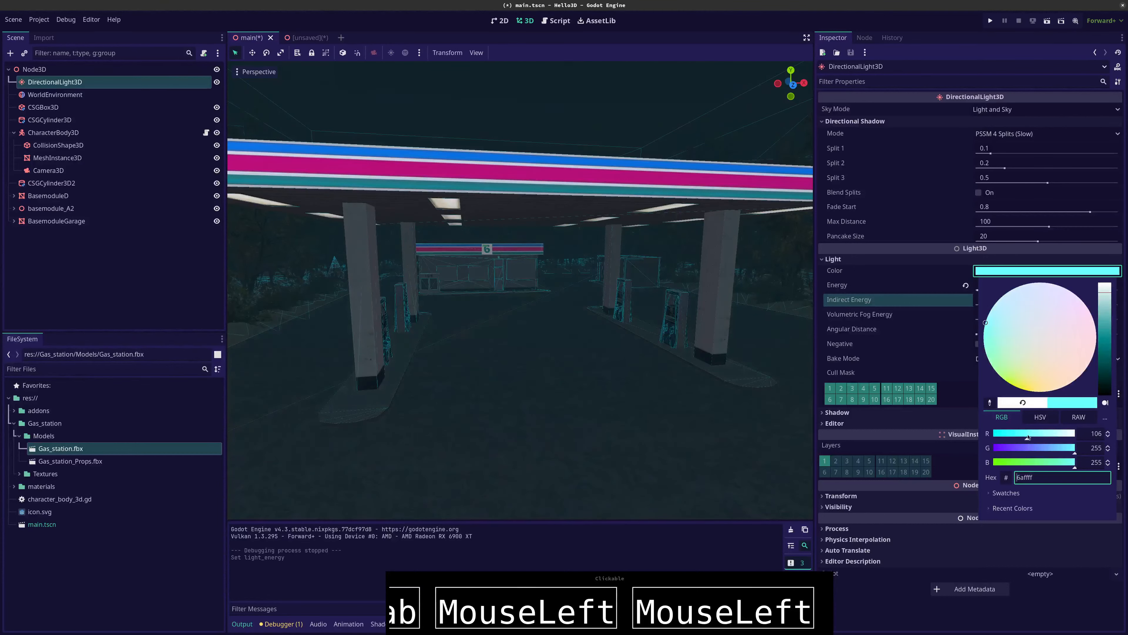
left_click(1031, 449)
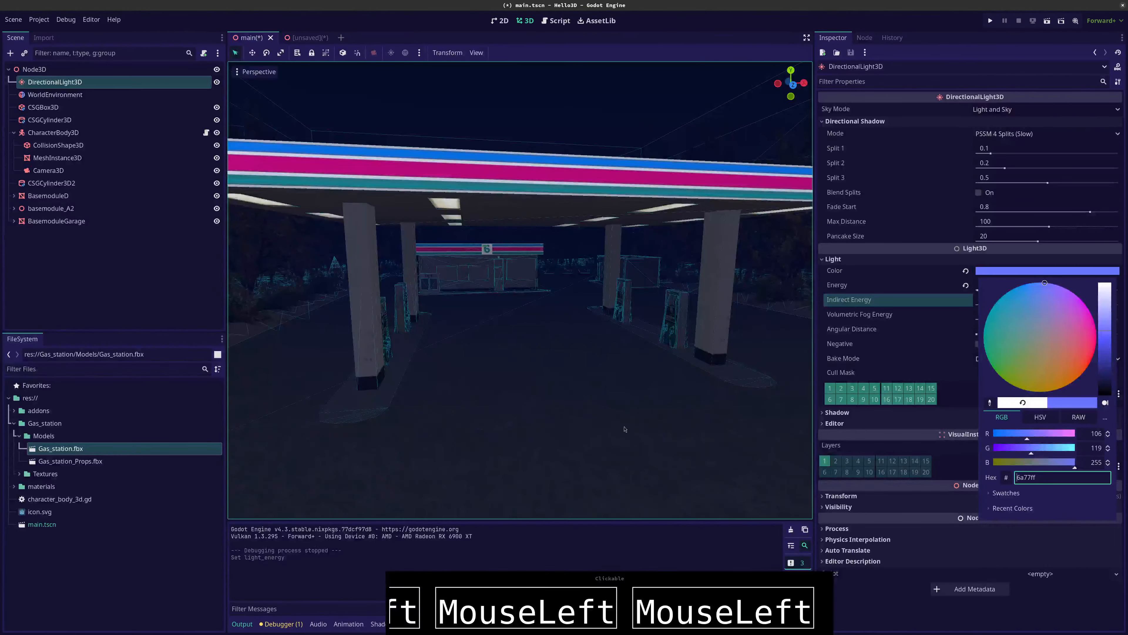
left_click(456, 399)
left_click(455, 399)
Run the game, steer the capsule under the gas station canopy, enlarge the game window to inspect the night lighting, and stop the game
key("F5")
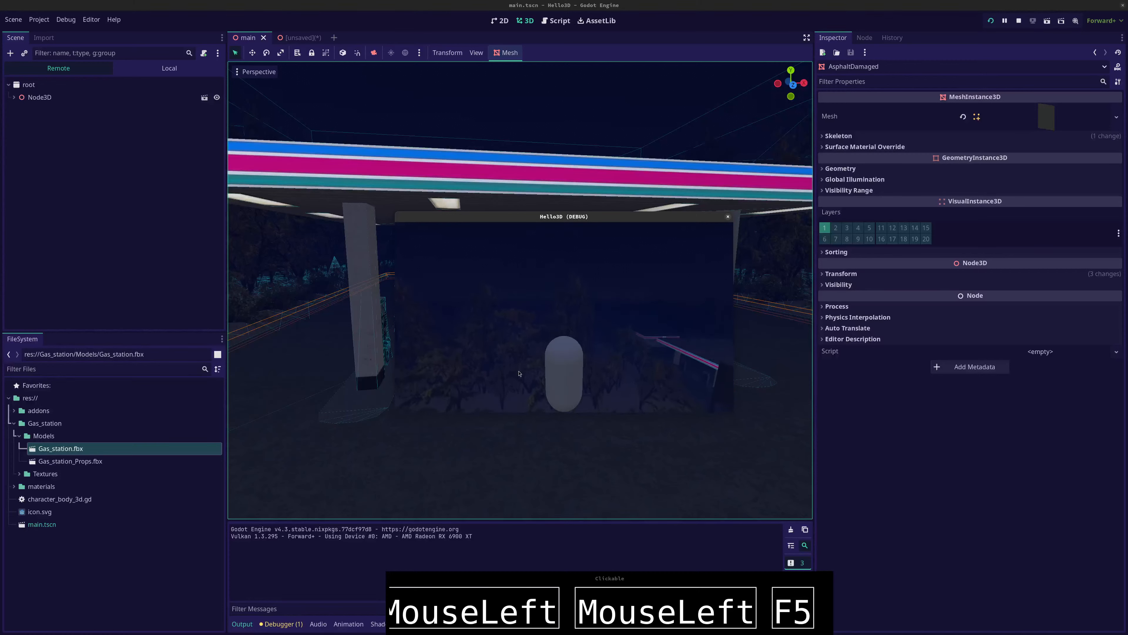
left_click(518, 375)
key("Right")
key("Up")
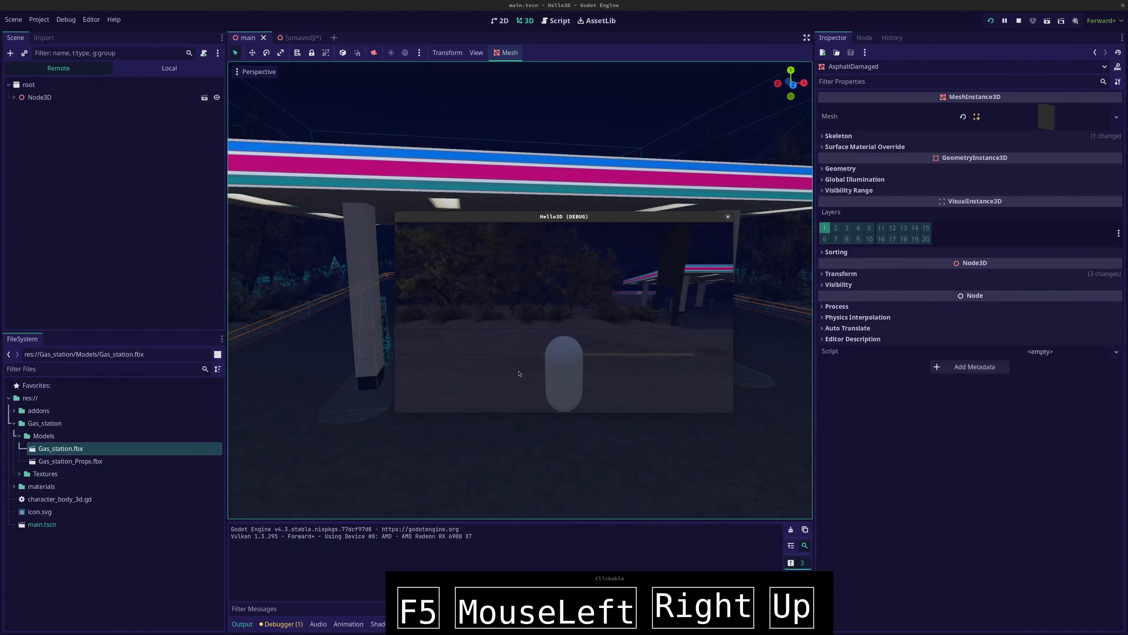
key("Up")
key("Up")
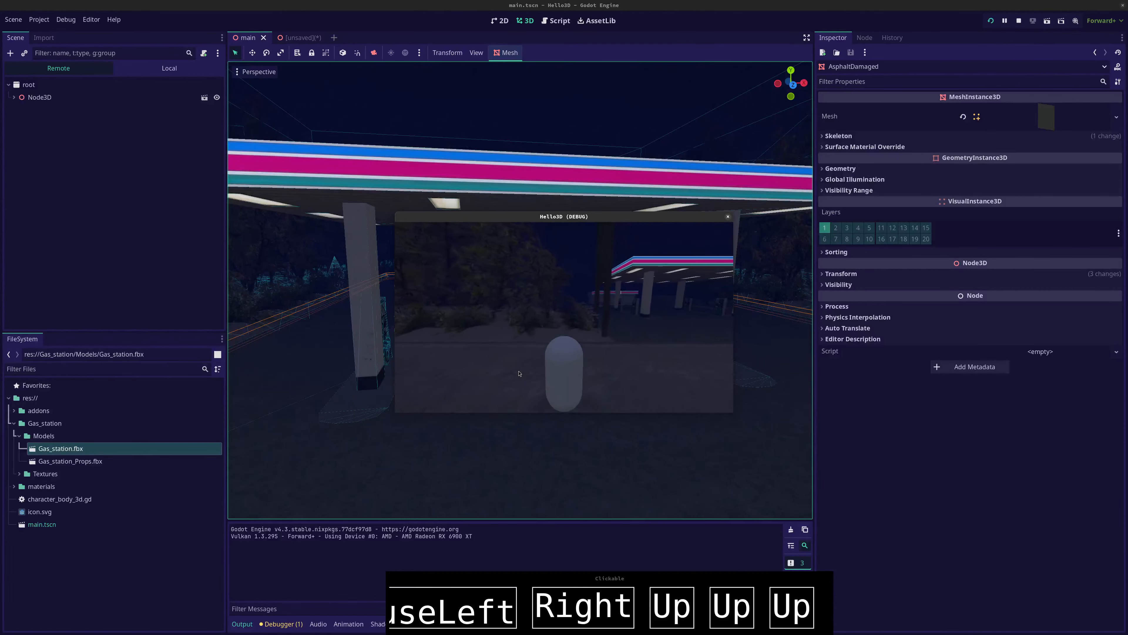
key("Up")
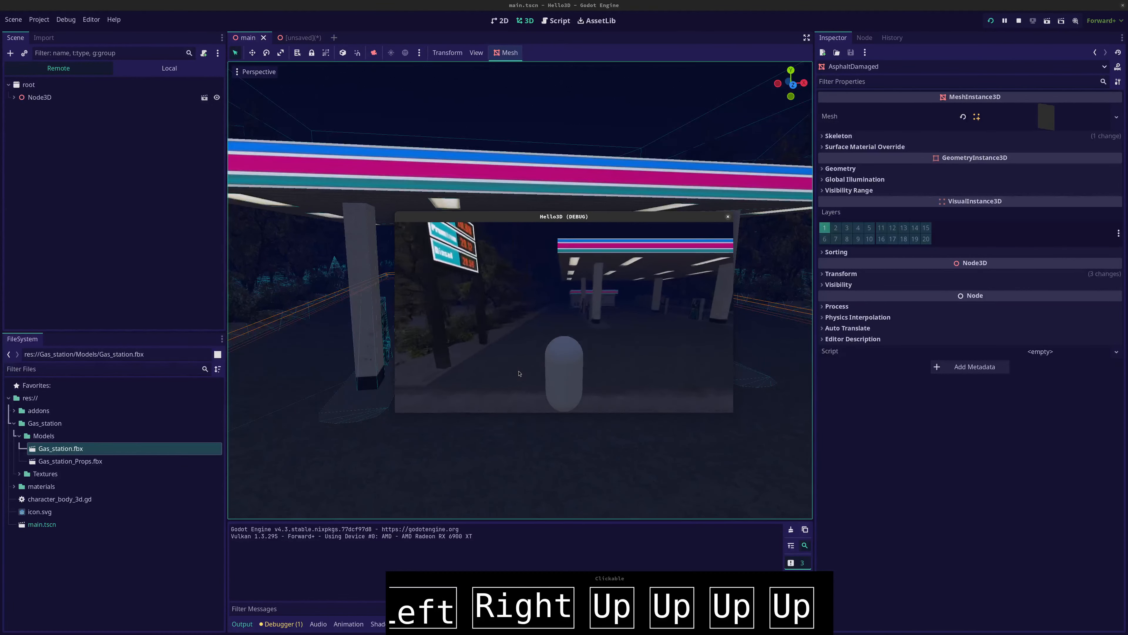
key("space")
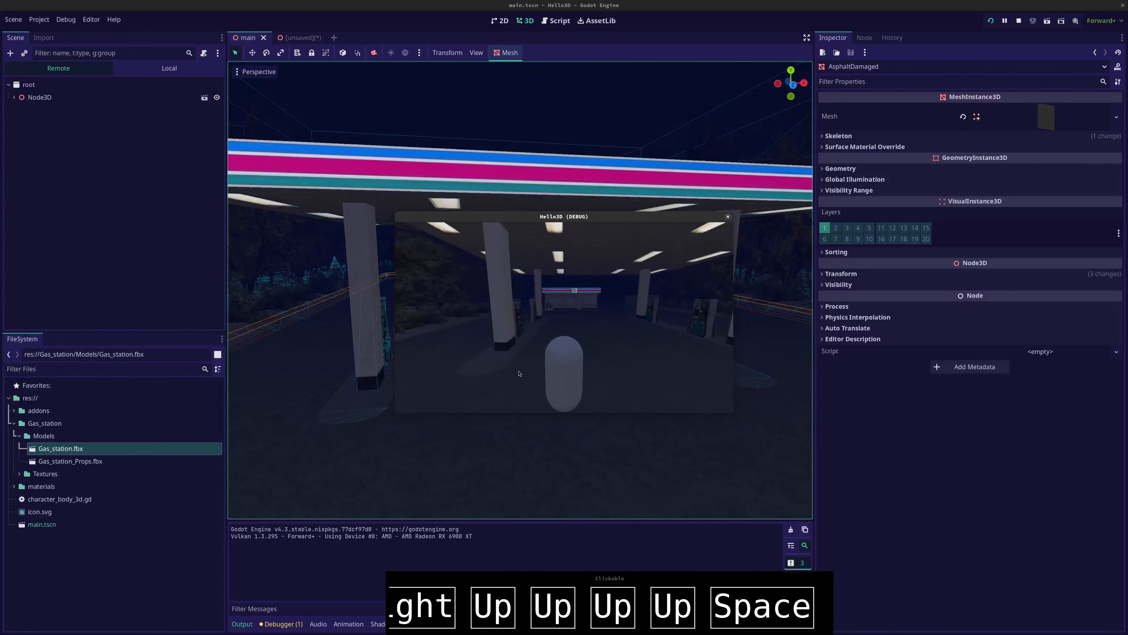
key("space")
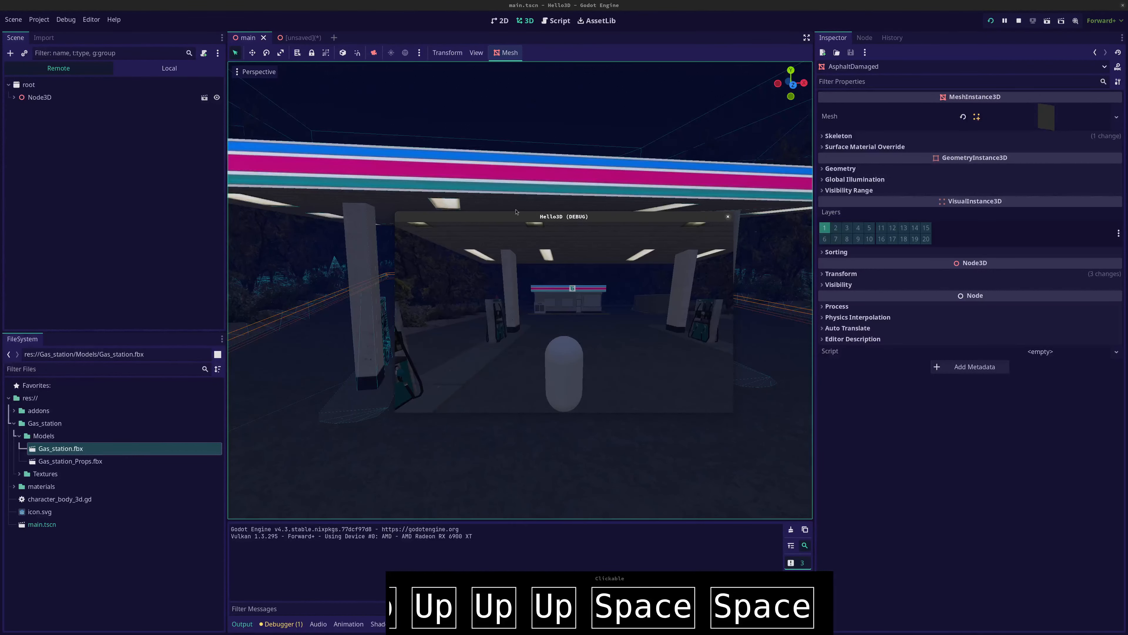
left_click_drag(618, 215, 554, 107)
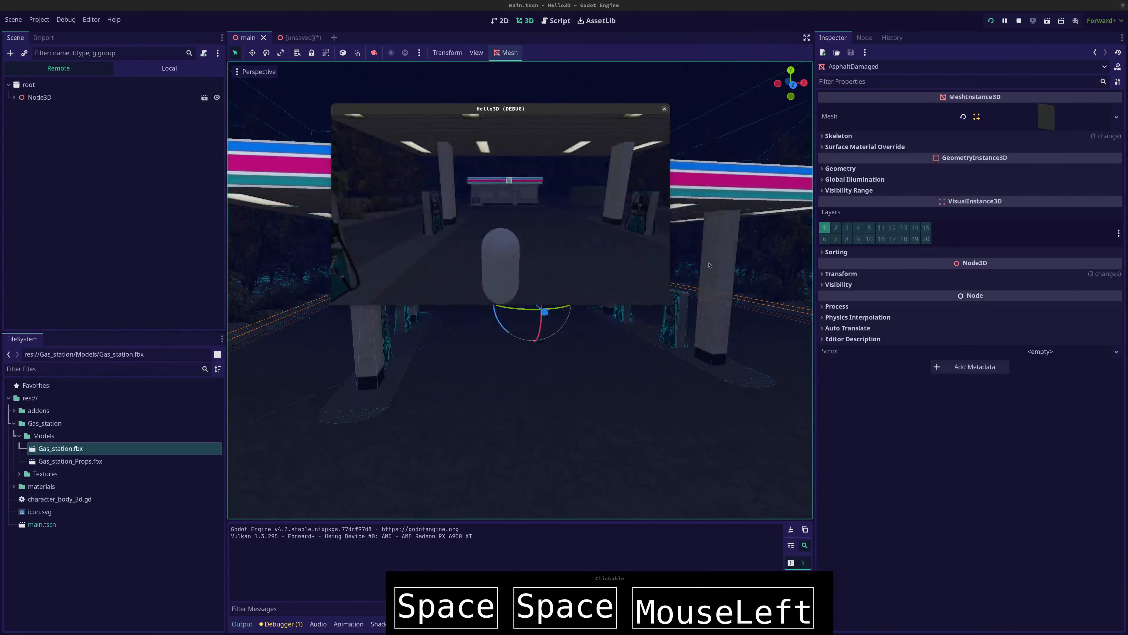
left_click_drag(671, 303, 891, 472)
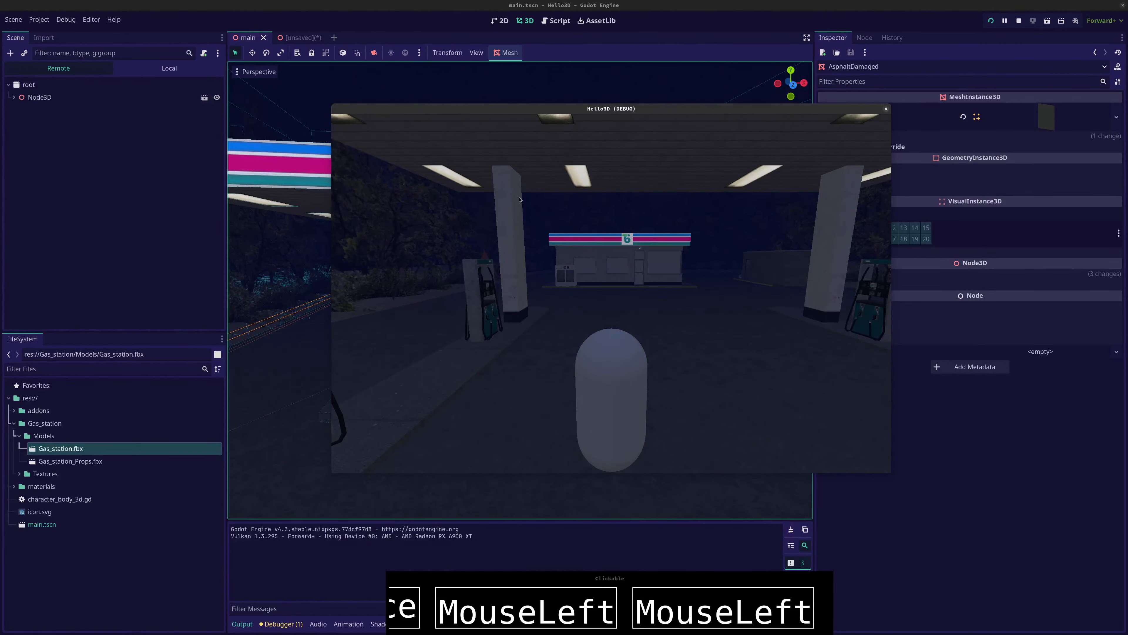
key("F8")
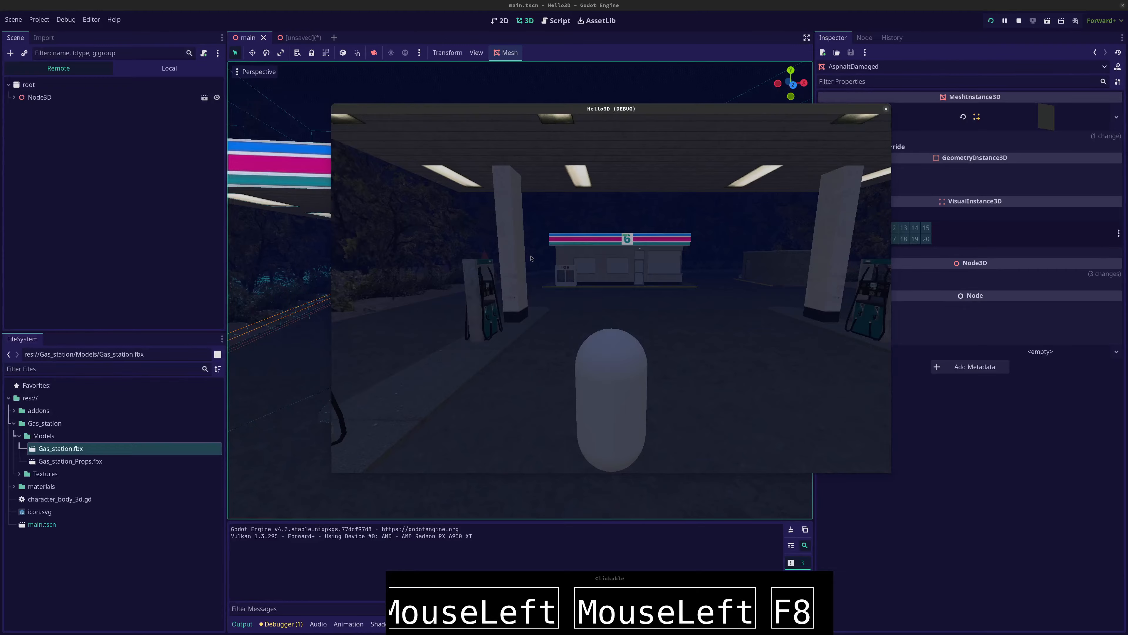
Inspect the darkened gas station from several angles and collapse the Gas_station node in the scene tree
scroll(394, 202, "down", 8)
scroll(444, 218, "up", 6)
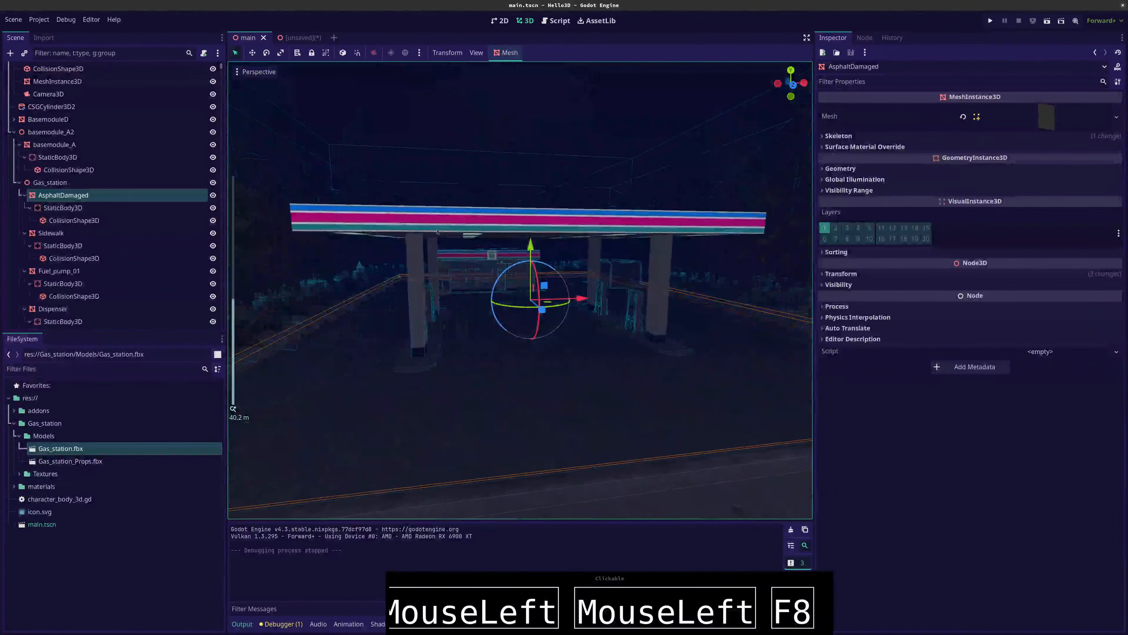
middle_click_drag(506, 240, 547, 291)
scroll(502, 291, "down", 10)
scroll(597, 327, "up", 10)
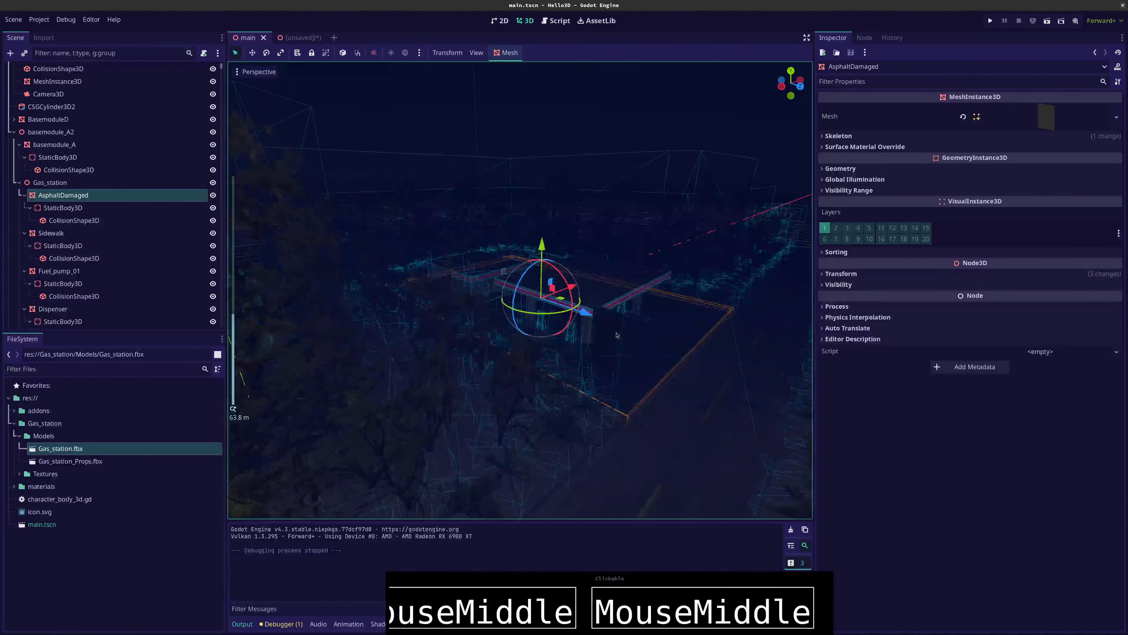
middle_click_drag(597, 328, 538, 312)
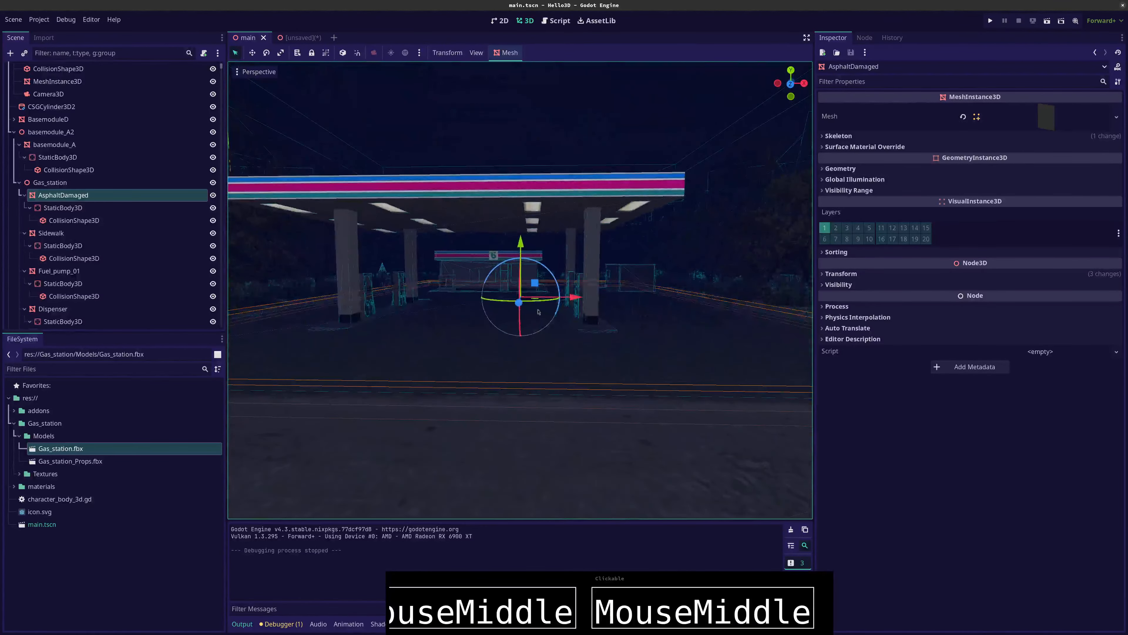
left_click(20, 183)
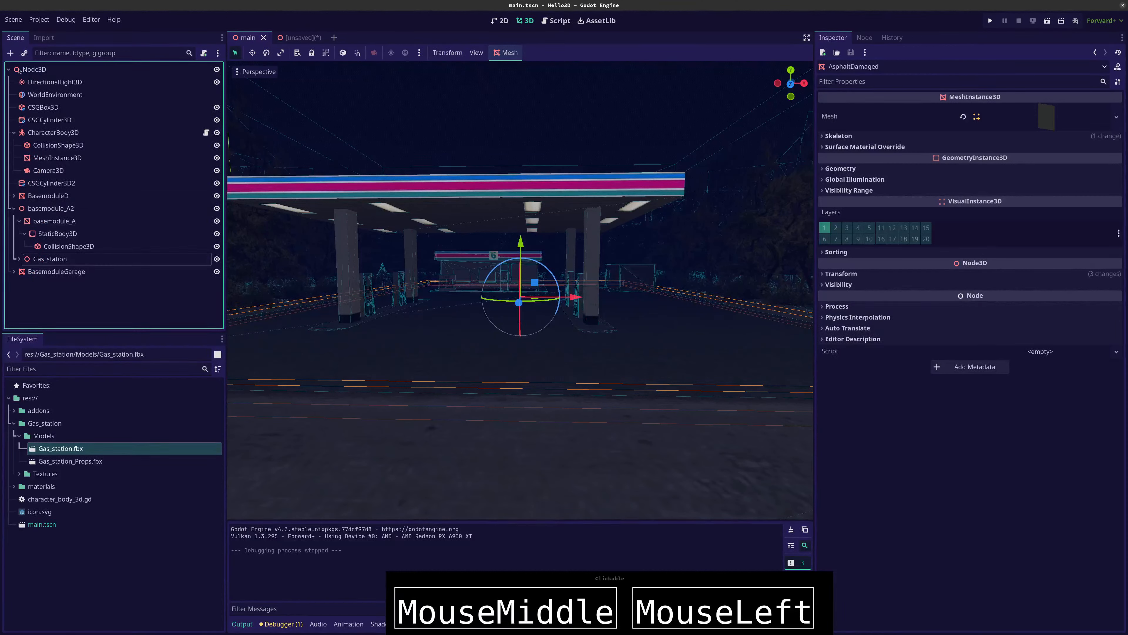
Hide the DirectionalLight3D and add a SpotLight3D as a child of the root Node3D
left_click(217, 82)
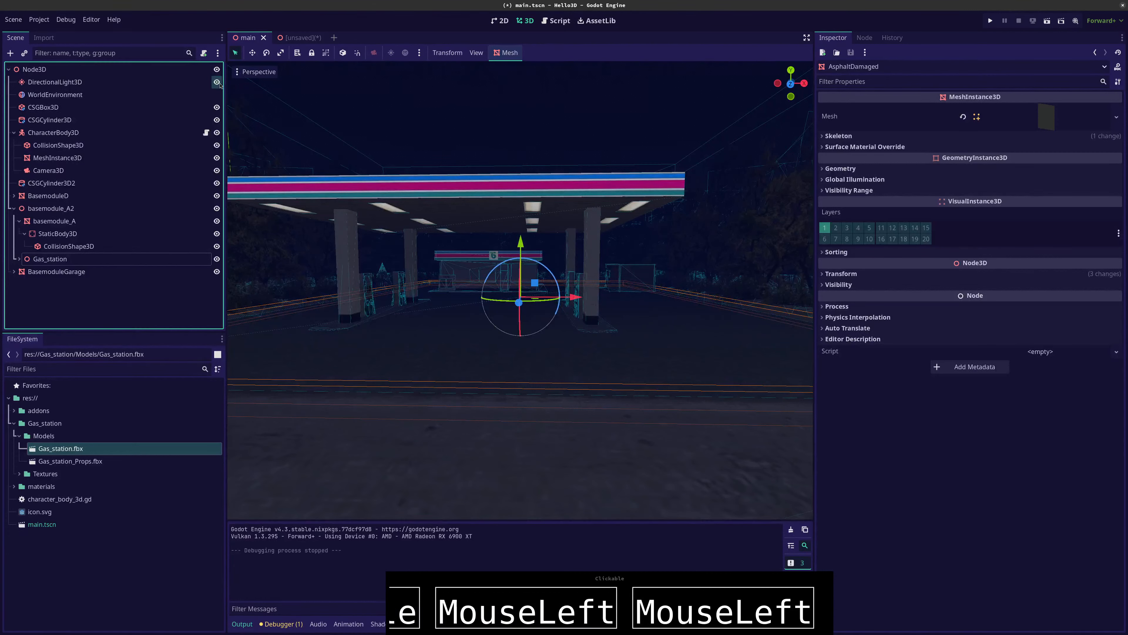
left_click(64, 69)
key("ctrl+a")
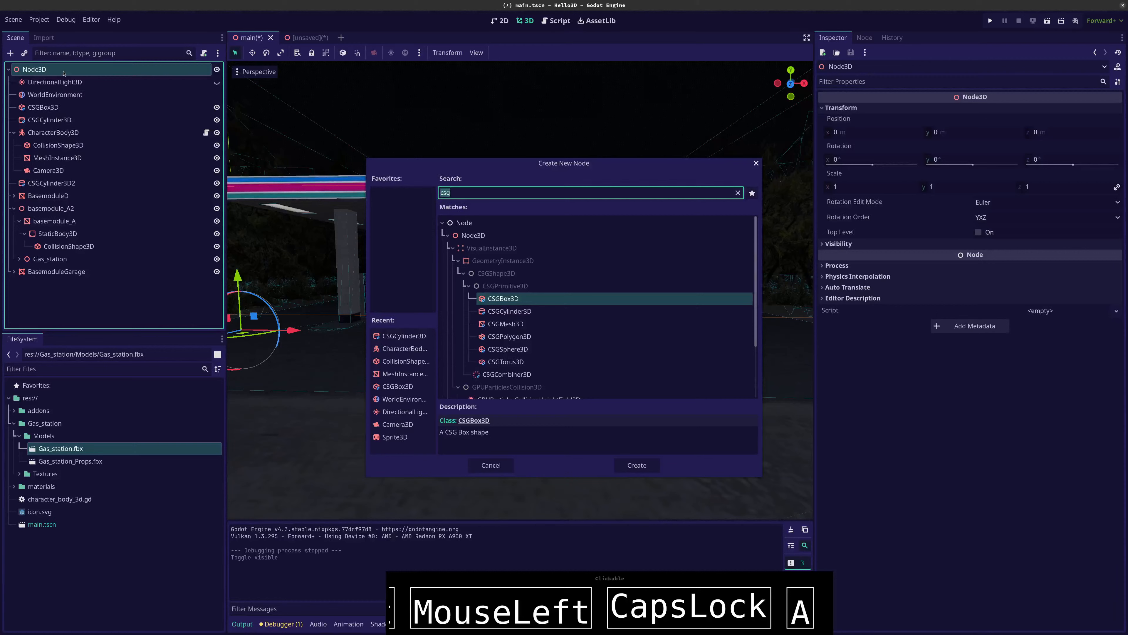
type("light")
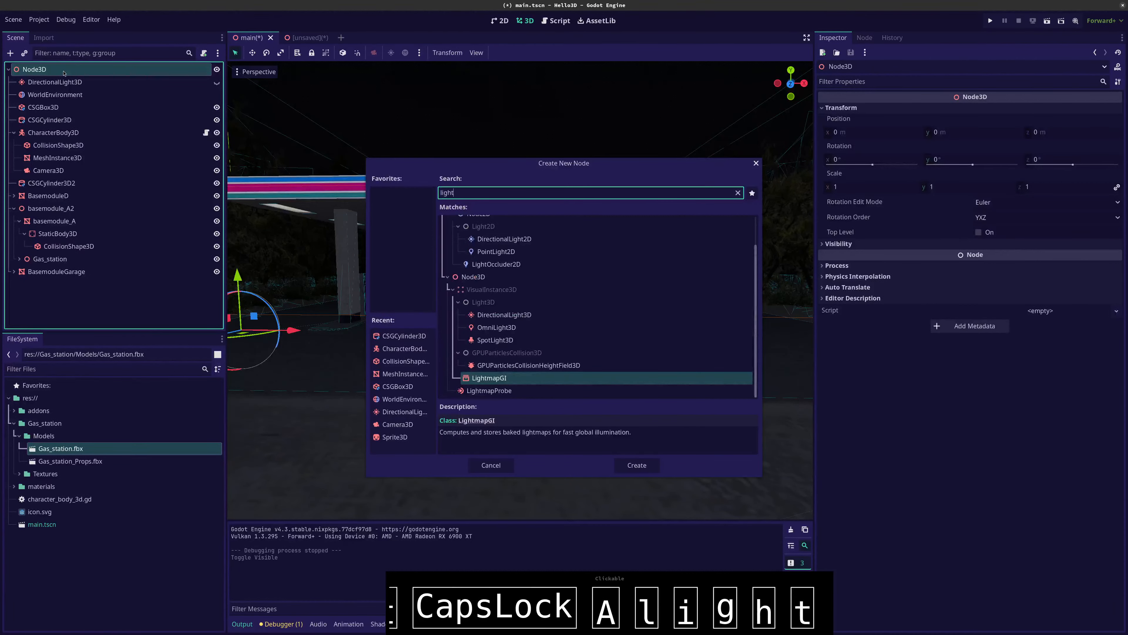
left_click(502, 315)
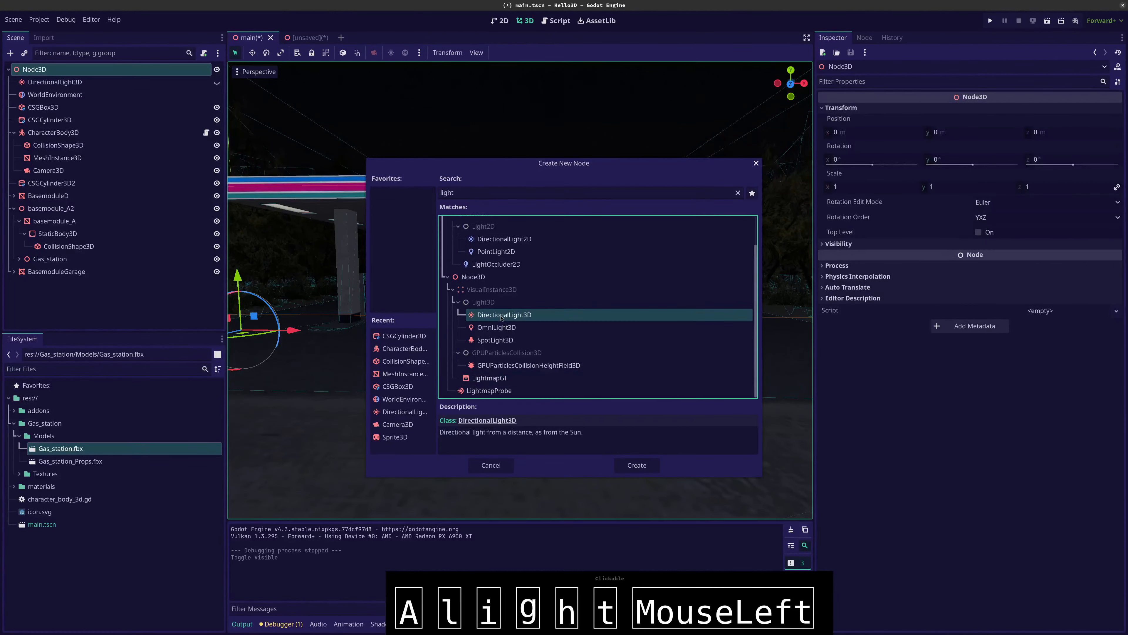
left_click(503, 328)
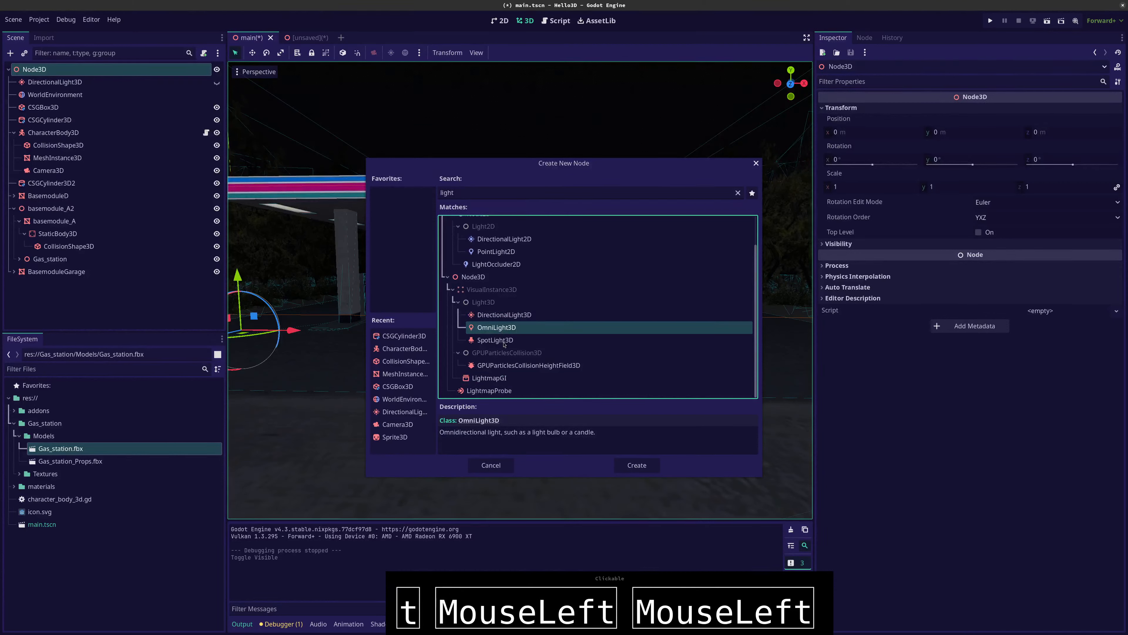
left_click(504, 343)
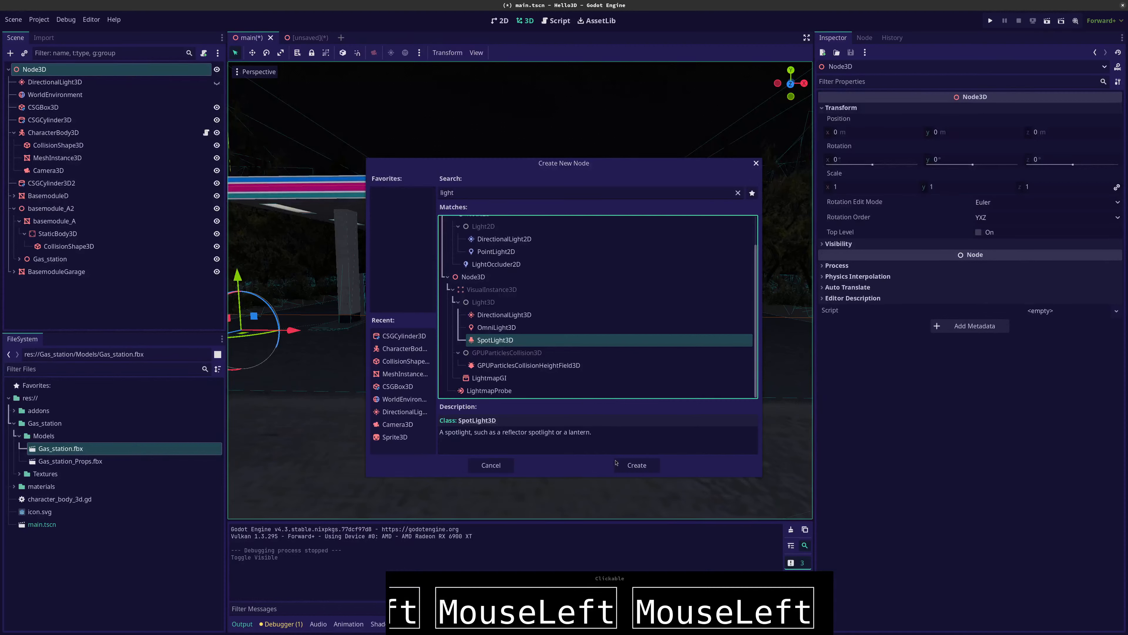
left_click(629, 465)
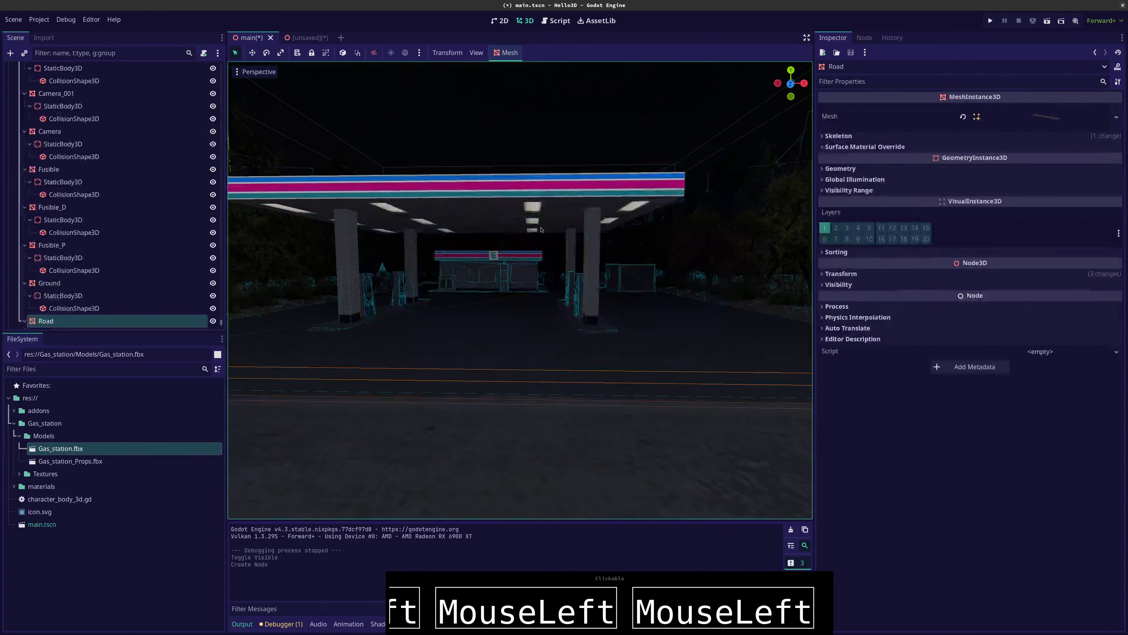
scroll(355, 333, "down", 15)
scroll(354, 334, "up", 10)
middle_click_drag(418, 311, 437, 333)
left_click_drag(554, 437, 555, 426)
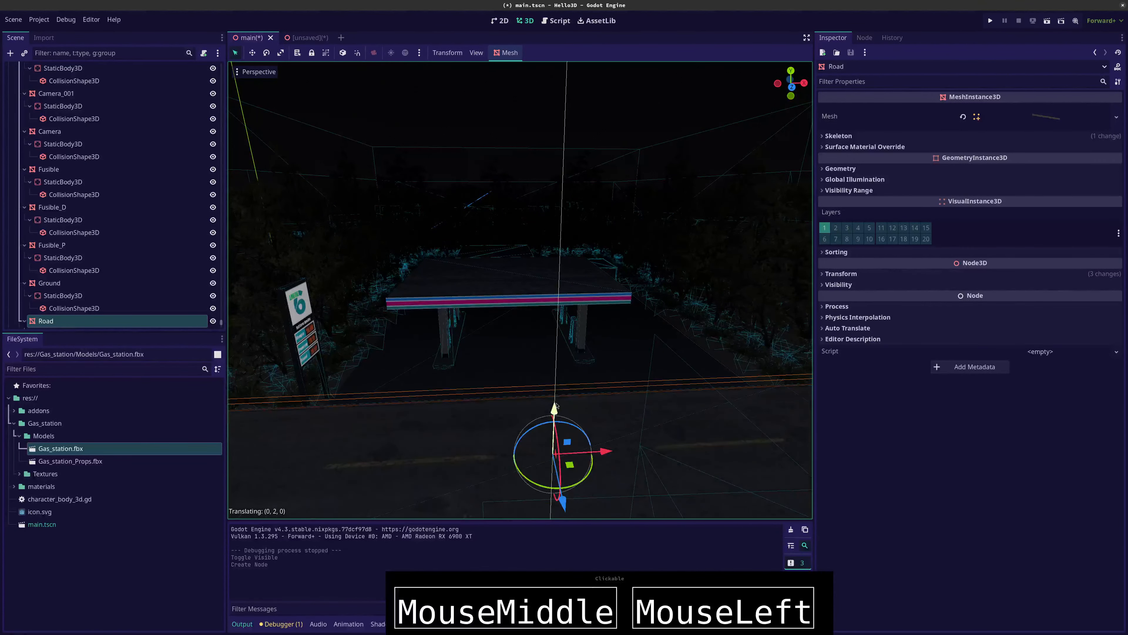
key("ctrl+z")
Collapse the CharacterBody3D and basemodule_A2 branches and reorder the SpotLight3D directly below the DirectionalLight3D in the scene tree
scroll(169, 186, "up", 10)
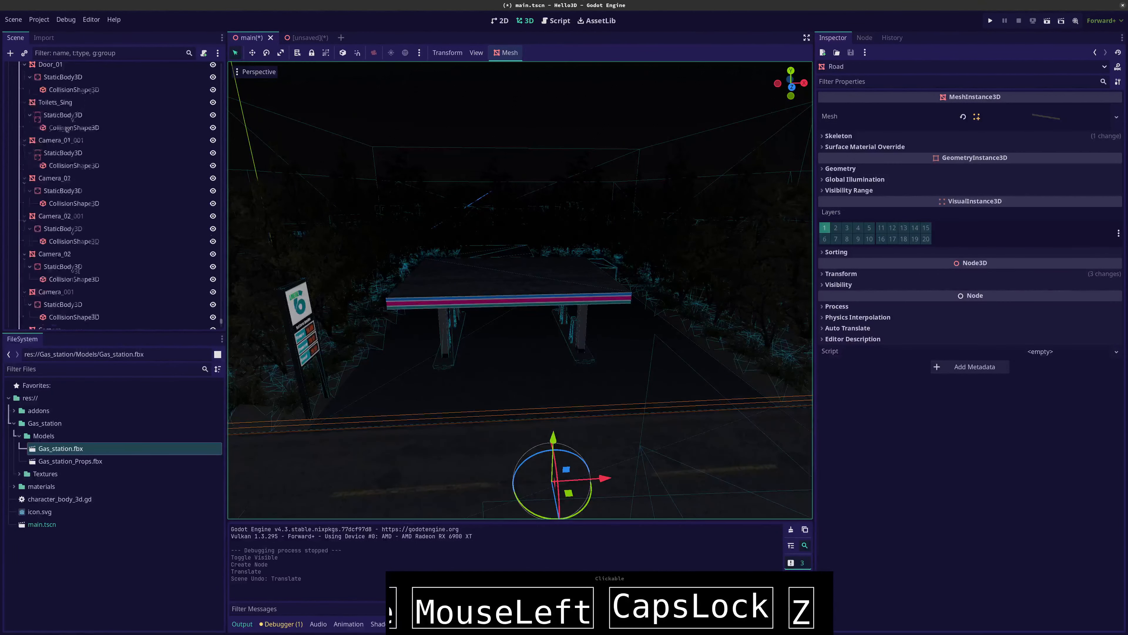
scroll(111, 107, "up", 8)
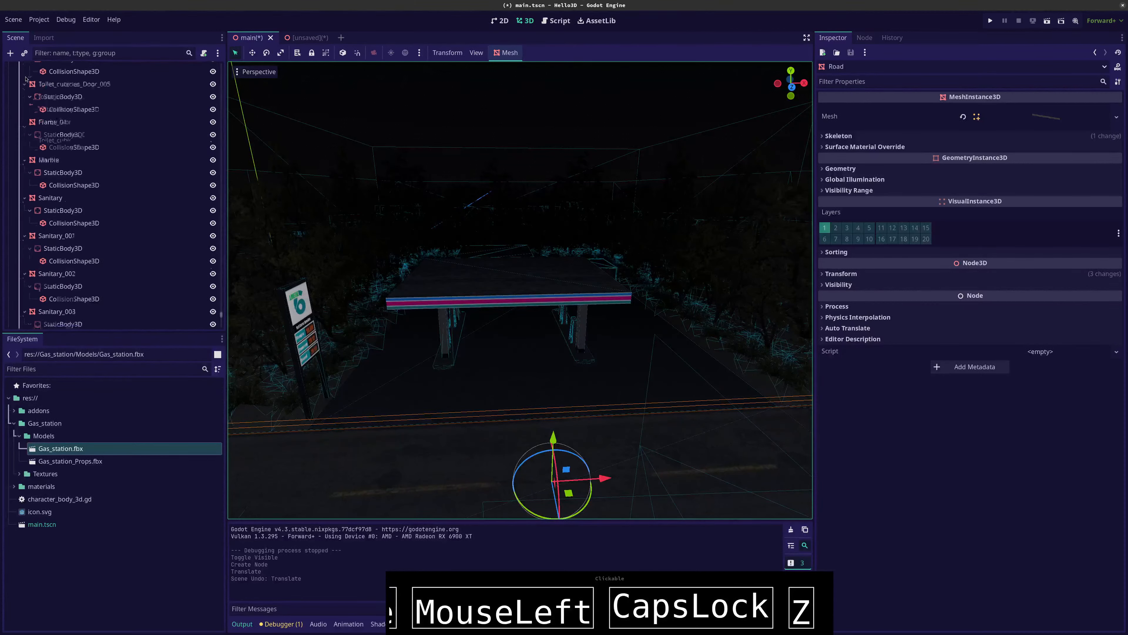
scroll(199, 226, "down", 7)
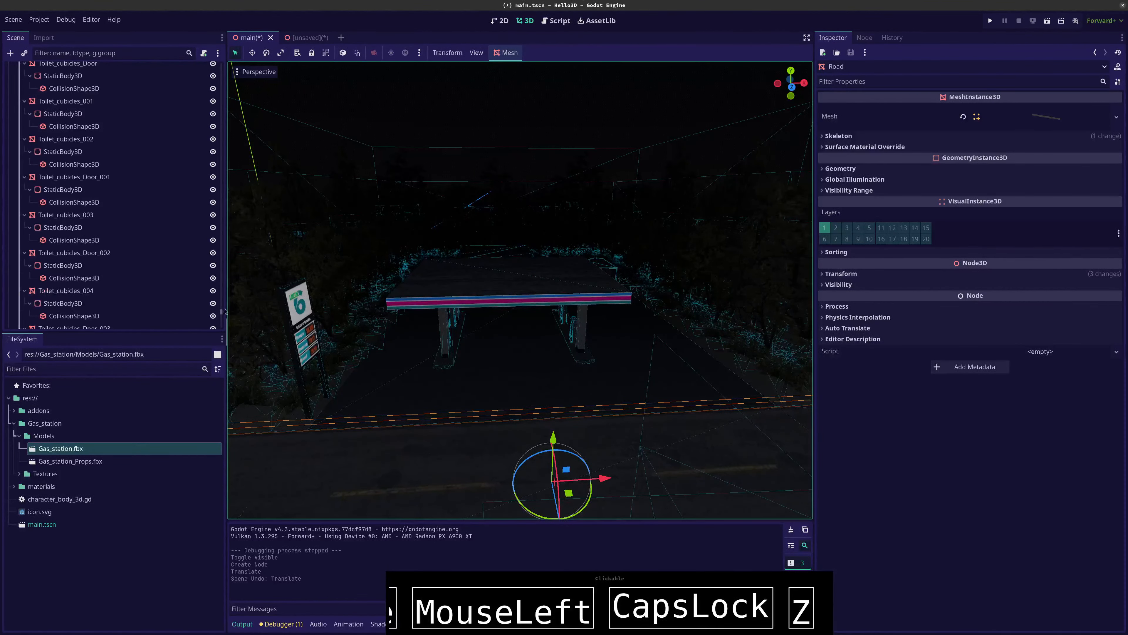
left_click_drag(221, 312, 227, 44)
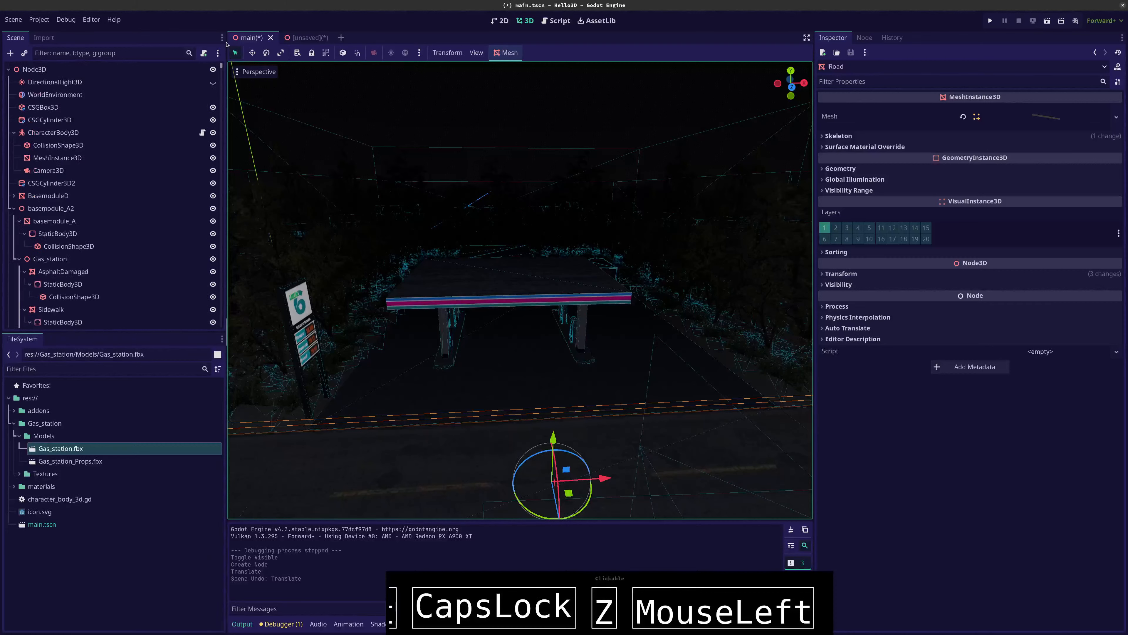
left_click(14, 133)
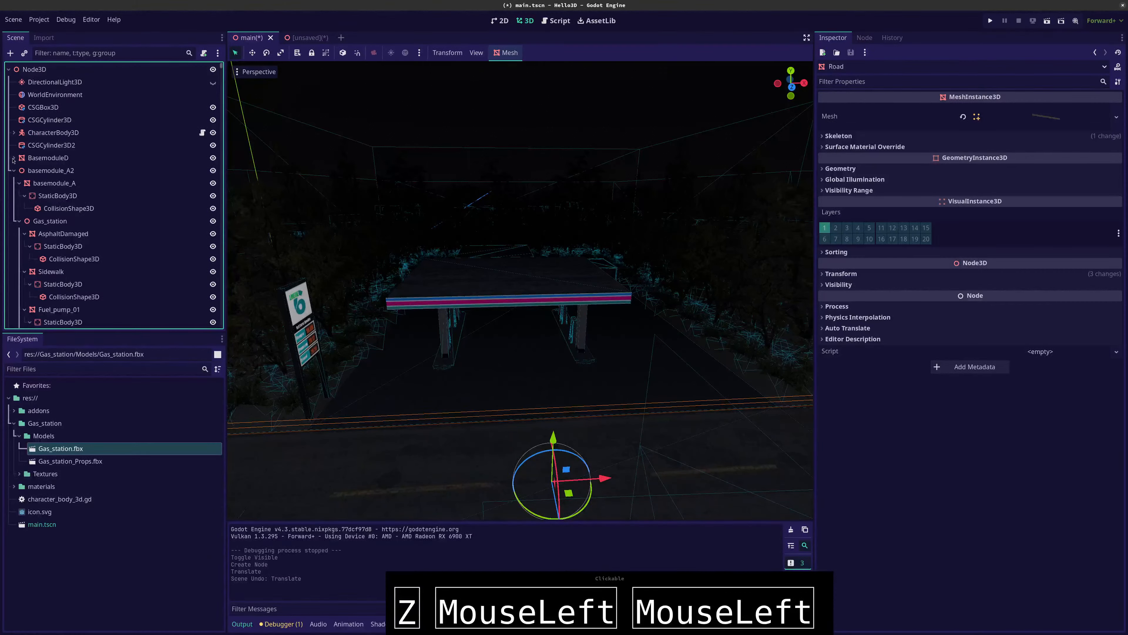
left_click(14, 158)
left_click(14, 196)
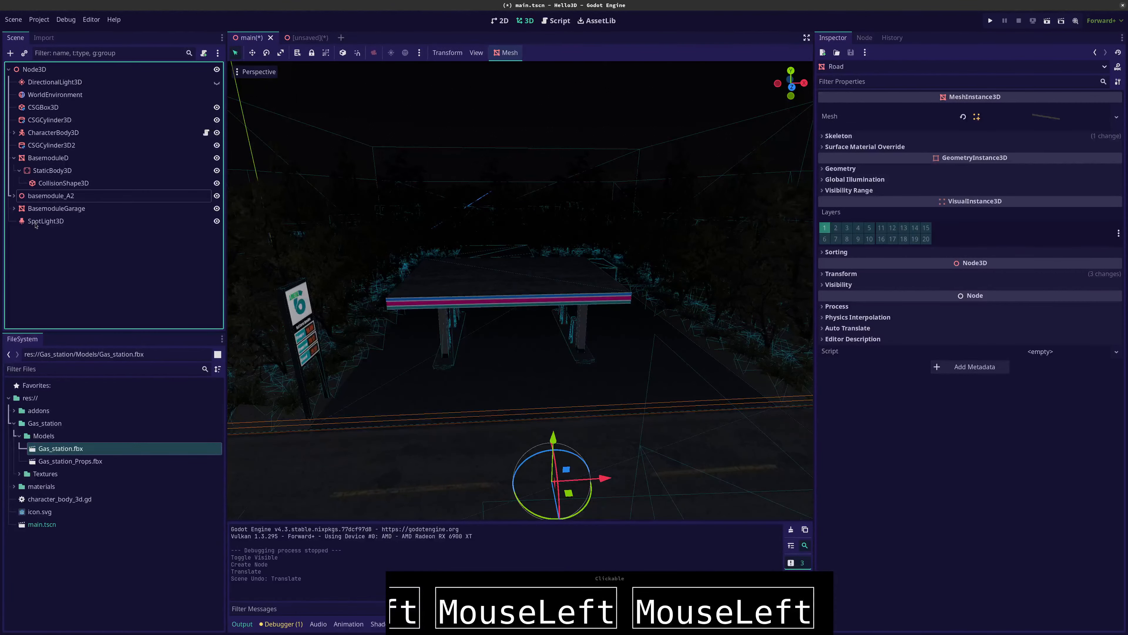
left_click_drag(35, 225, 13, 92)
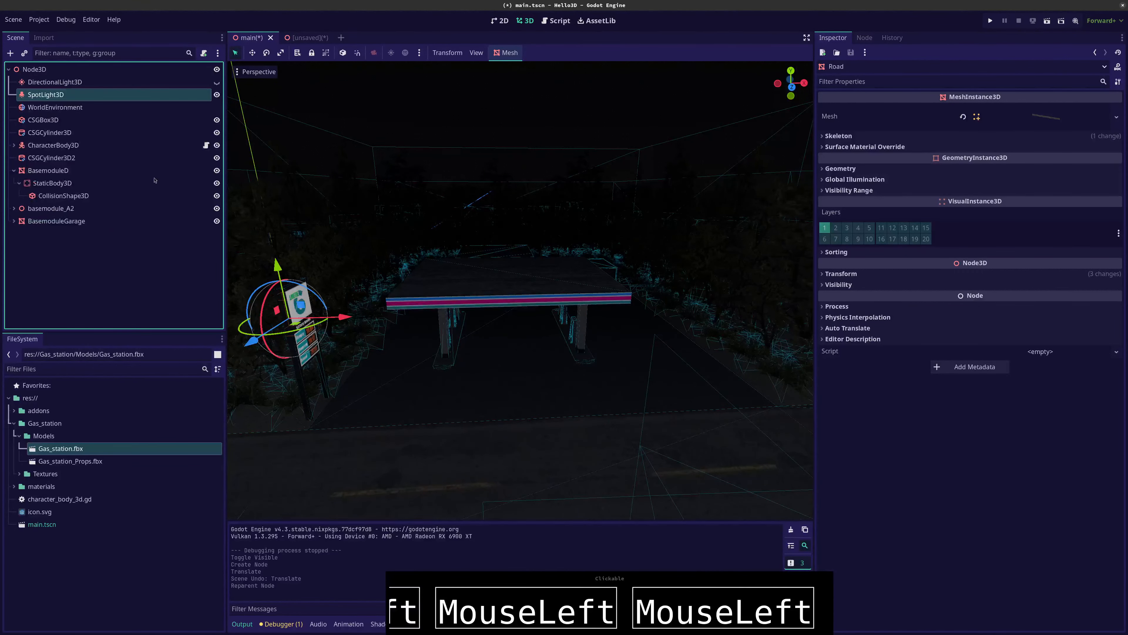
Move the spotlight beneath the gas station canopy, centred between the support columns
left_click_drag(340, 320, 553, 317)
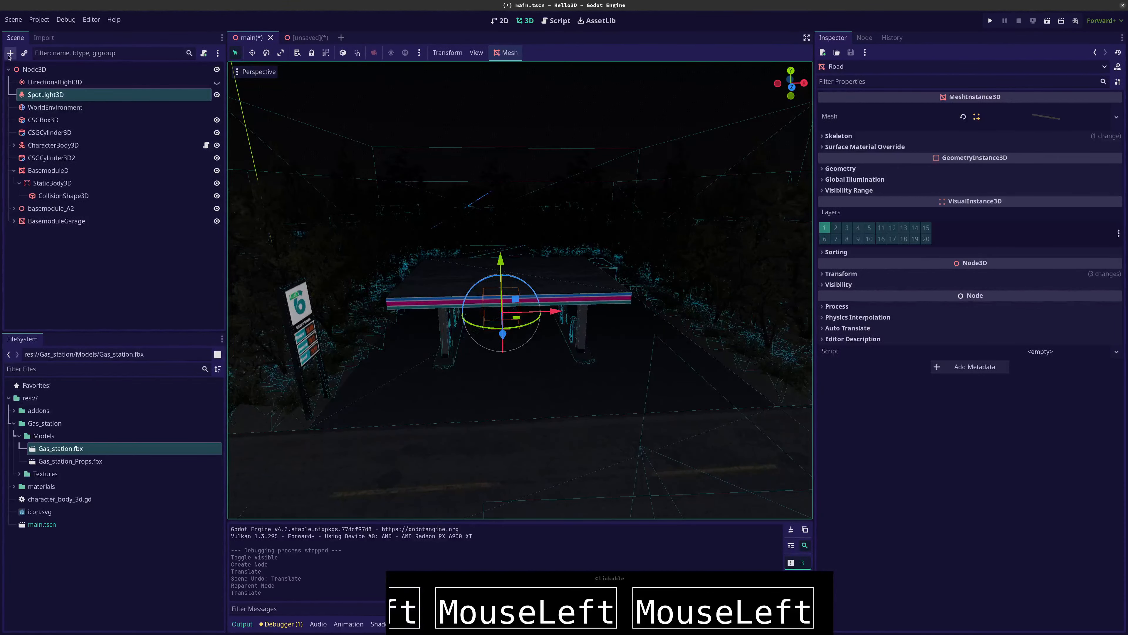
scroll(453, 279, "up", 6)
scroll(454, 278, "down", 3)
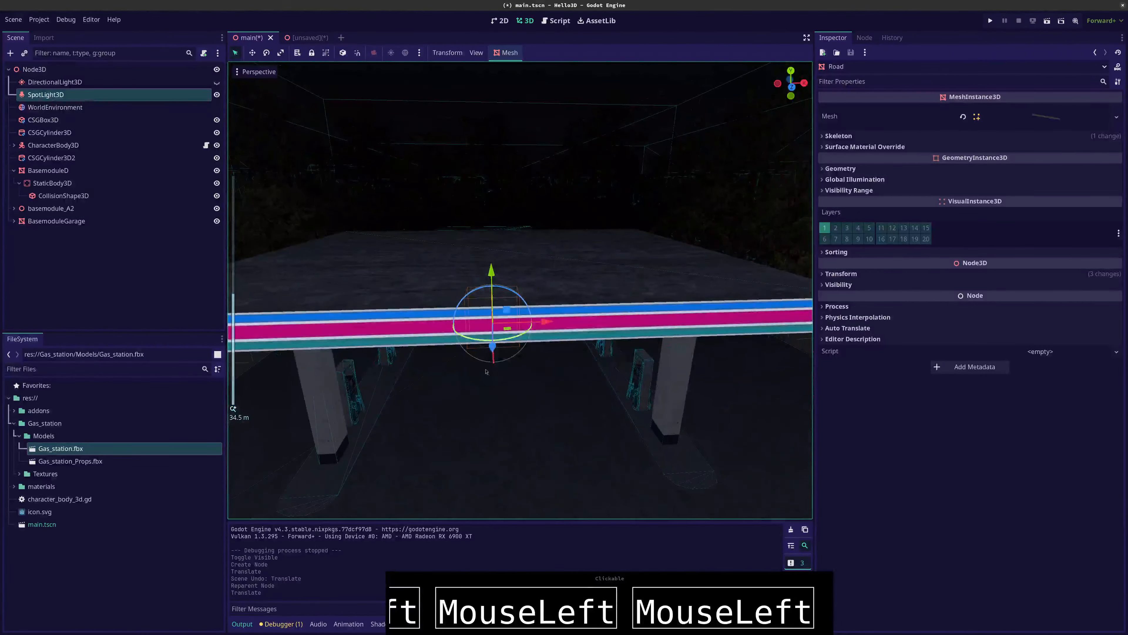
scroll(454, 279, "up", 3)
middle_click_drag(455, 280, 456, 249)
left_click_drag(490, 353, 502, 239)
scroll(501, 230, "up", 5)
scroll(500, 230, "down", 5)
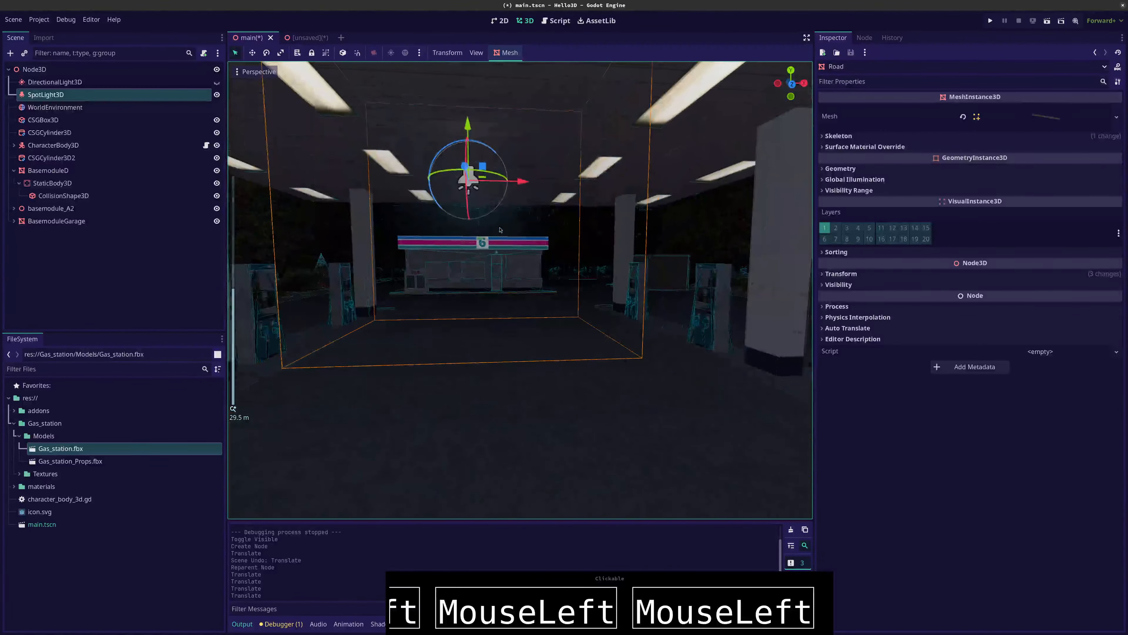
Try rotating the spotlight under the canopy and undo the rotations
mouse_move(500, 230)
middle_mouse_down()
mouse_move(498, 240)
mouse_move(514, 233)
middle_mouse_up()
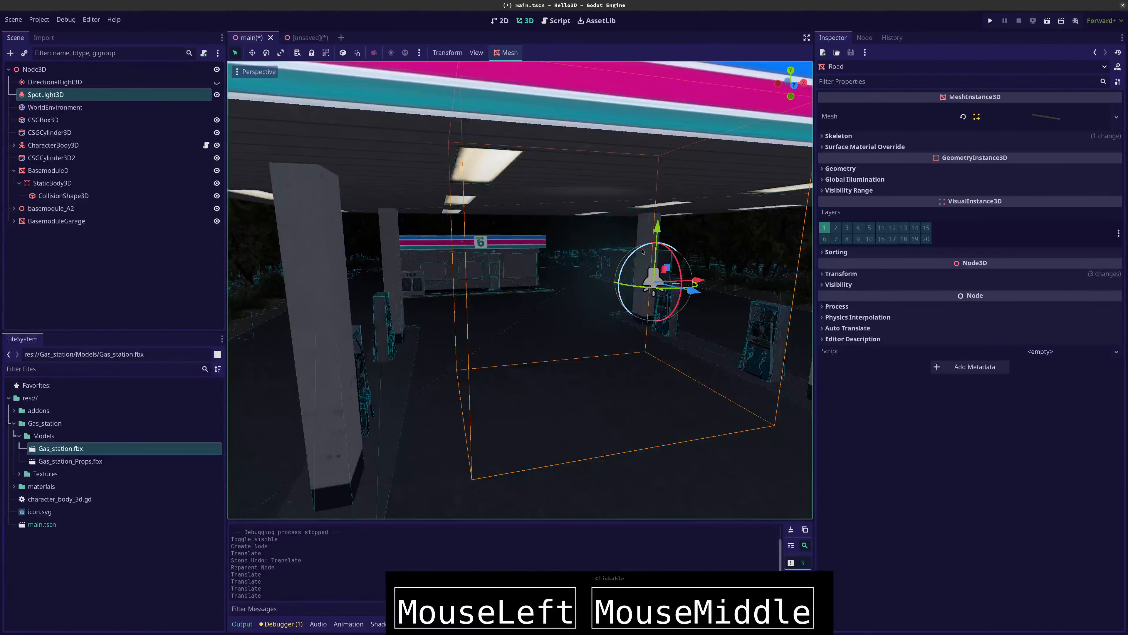
left_click_drag(642, 252, 671, 254)
key("ctrl+z")
key("ctrl+z")
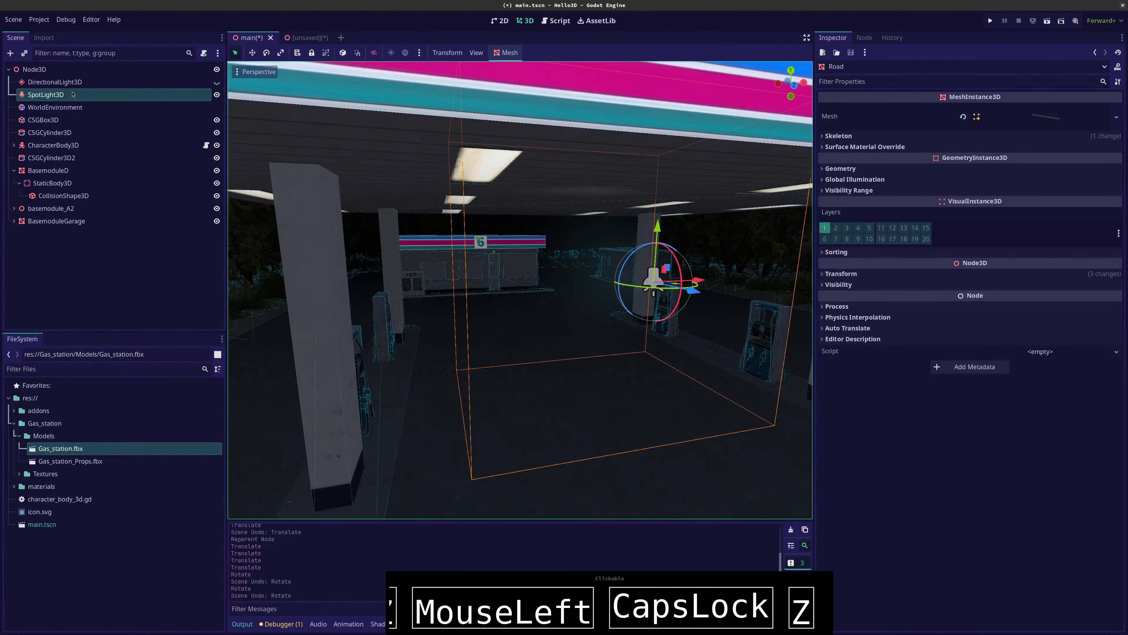
Open the SpotLight3D's Spot settings and set its range to 2.74 m
left_click(73, 94)
left_click(72, 83)
left_click(72, 94)
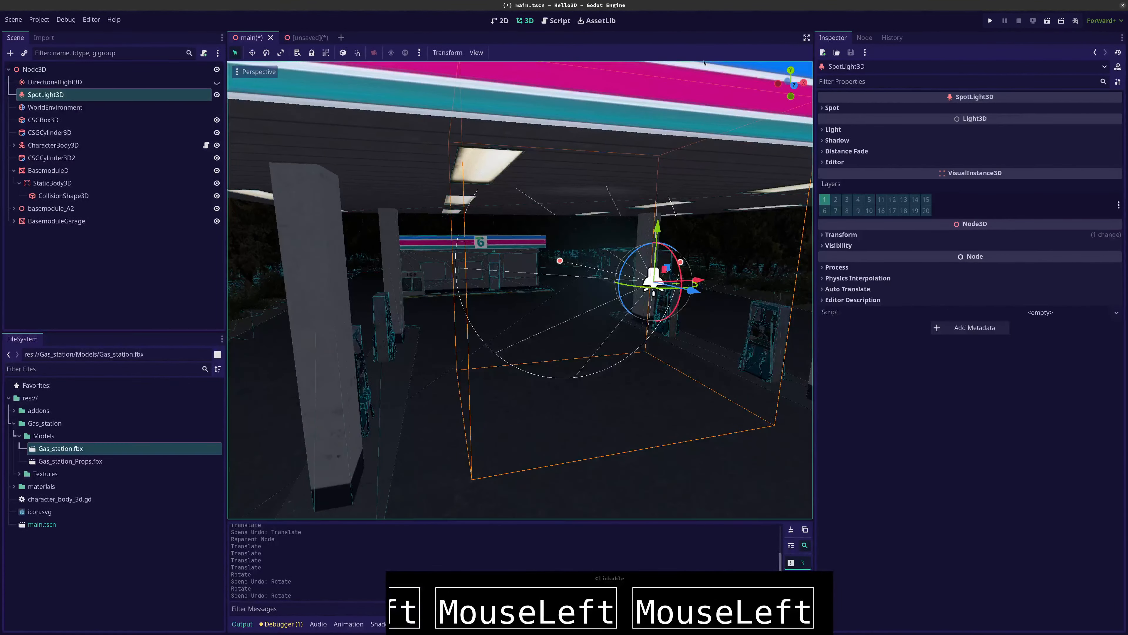
left_click(832, 108)
left_click(1004, 125)
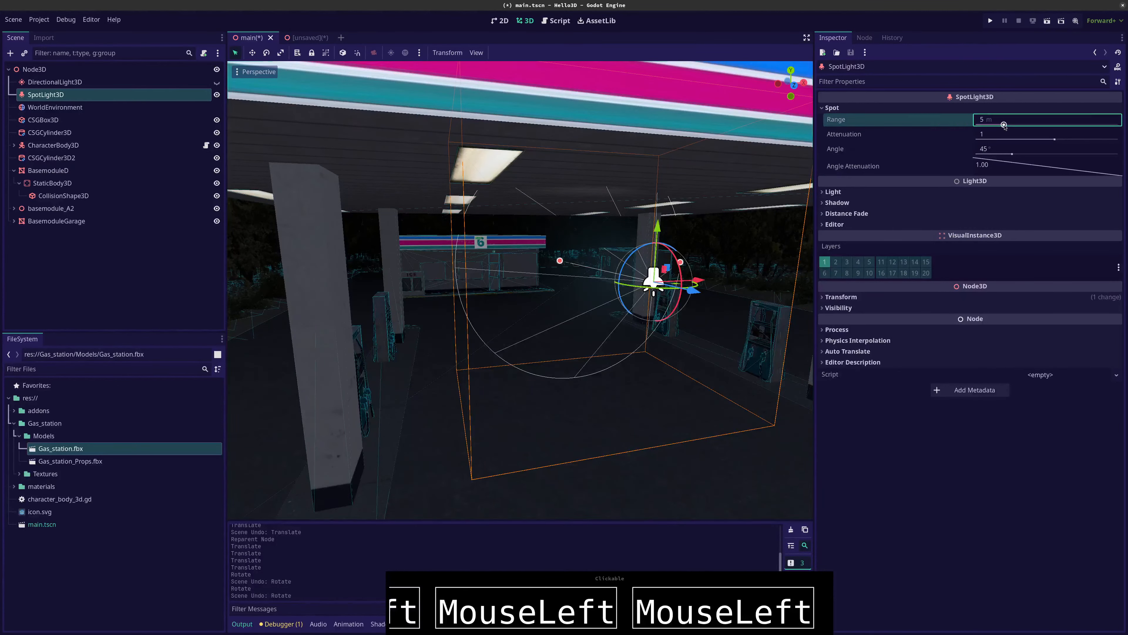
left_click_drag(1004, 125, 994, 124)
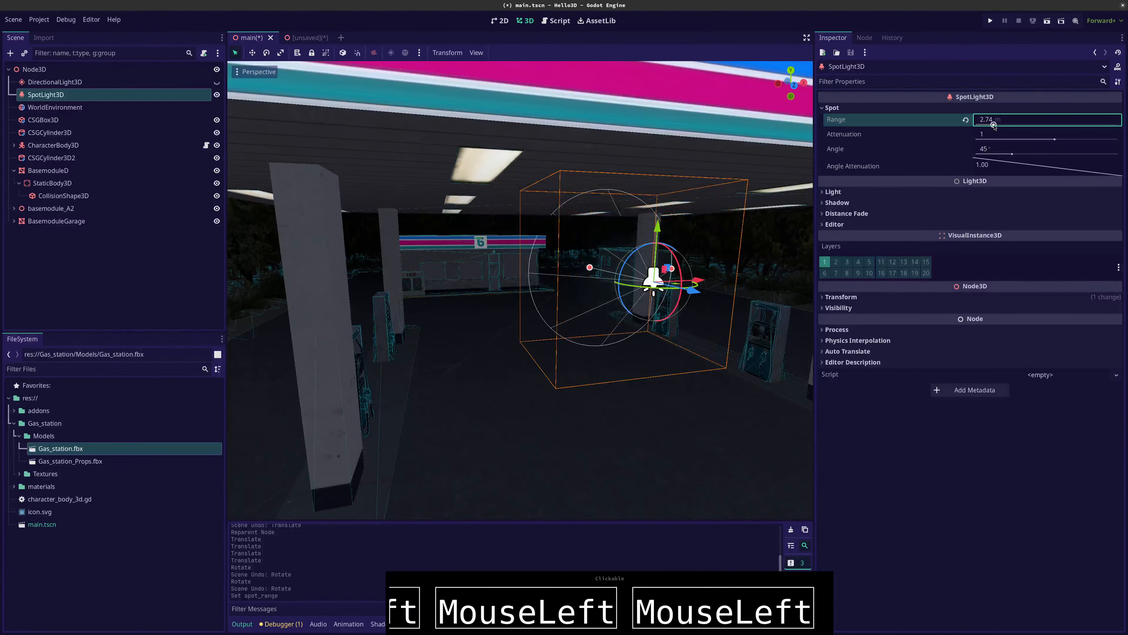
Try a lower attenuation on the spotlight, reset it to 1, and adjust it to 1.25
left_click_drag(1063, 140, 1003, 139)
type("1")
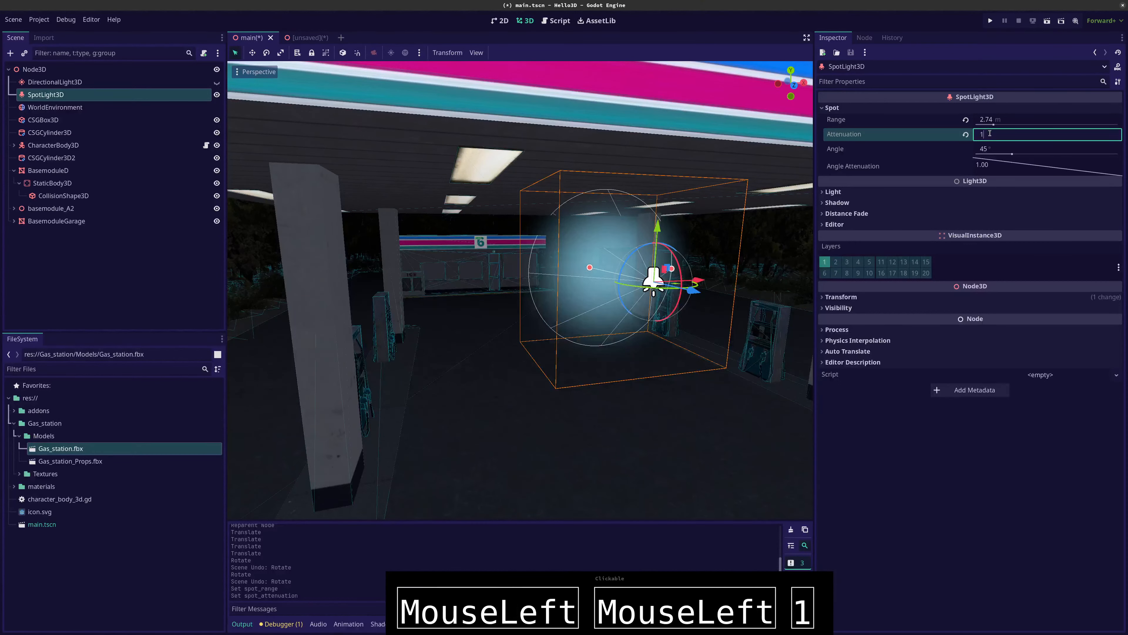
key("Tab")
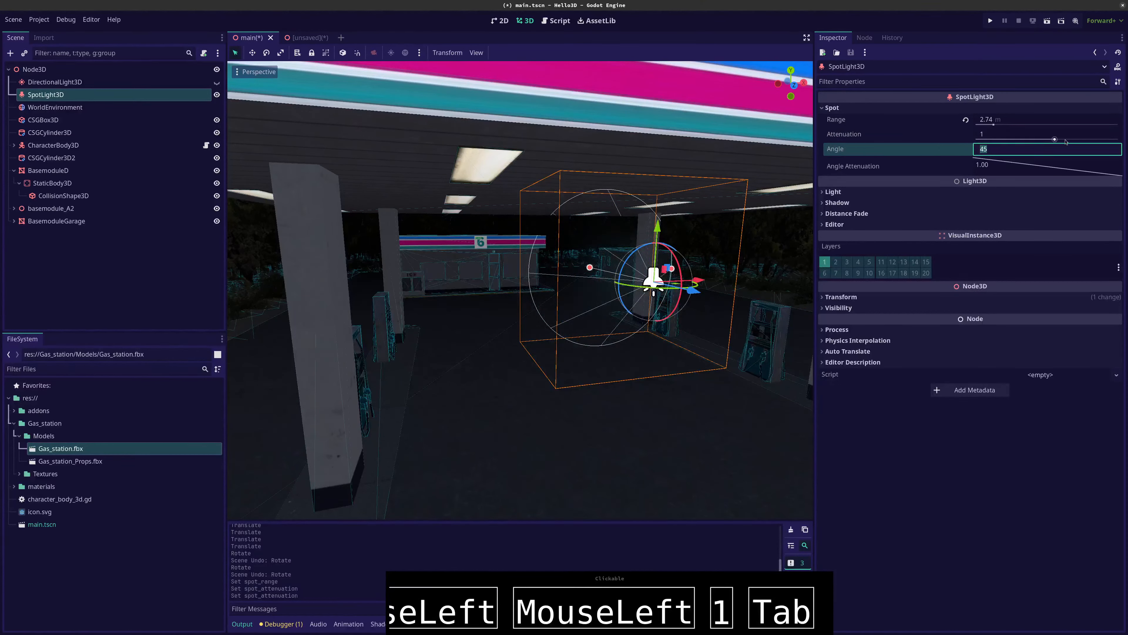
left_click(1055, 140)
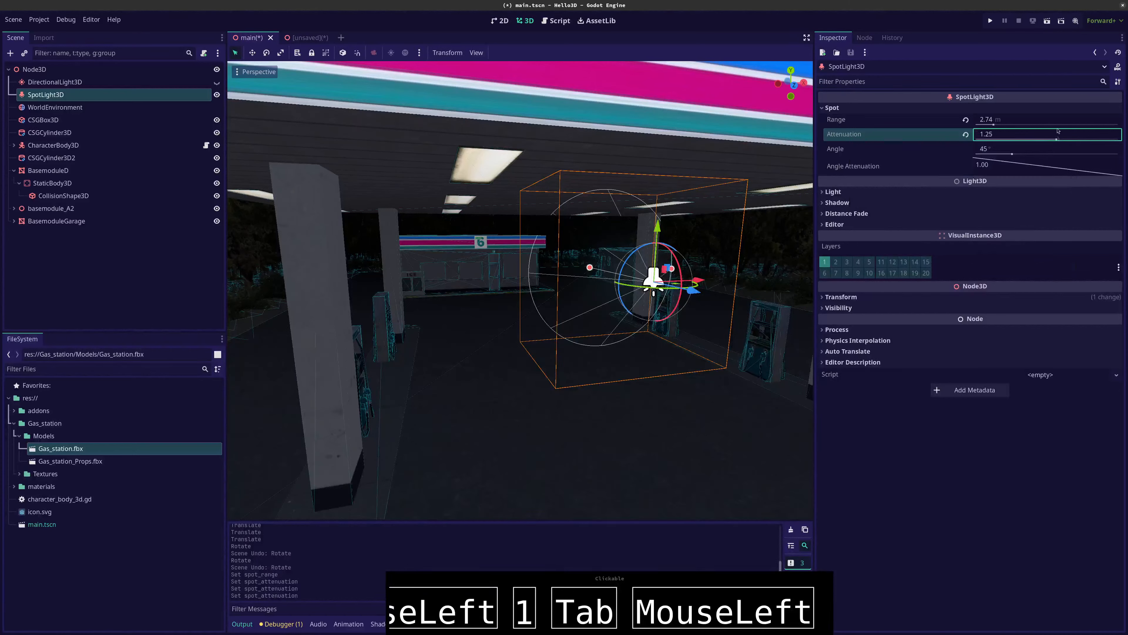
Set the spotlight's attenuation to -1.85 and narrow its cone angle to 25.94°
left_click_drag(1056, 140, 999, 154)
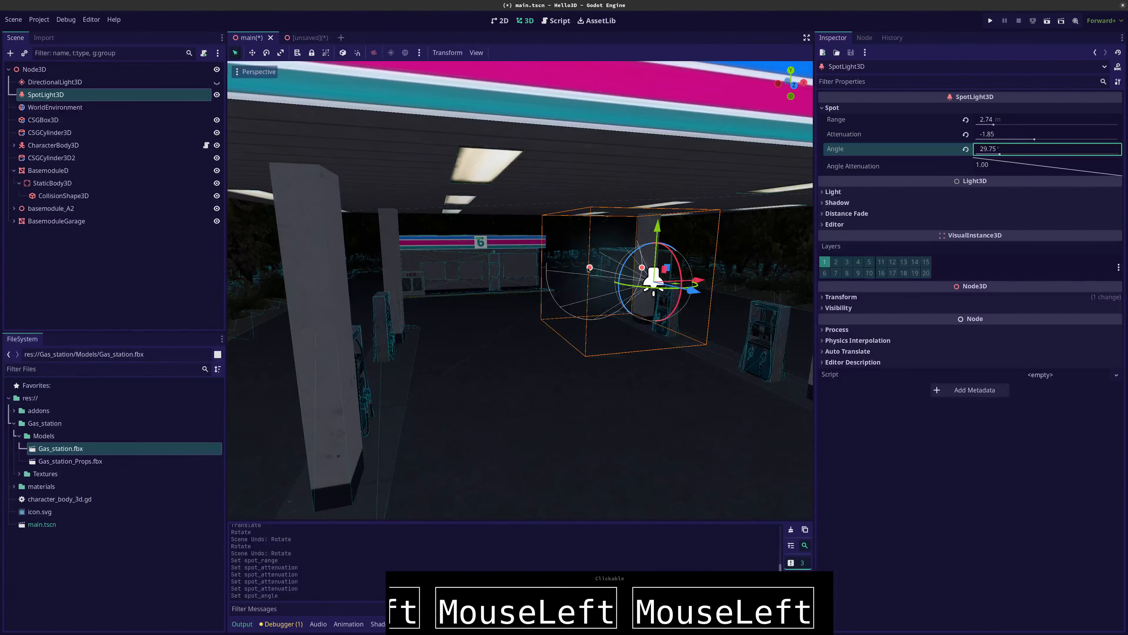
left_click_drag(589, 268, 578, 228)
Aim the spotlight downward from beneath the canopy ceiling lamp and extend its range to about 7.416 m
key("Caps_Lock")
left_click_drag(656, 228, 654, 119)
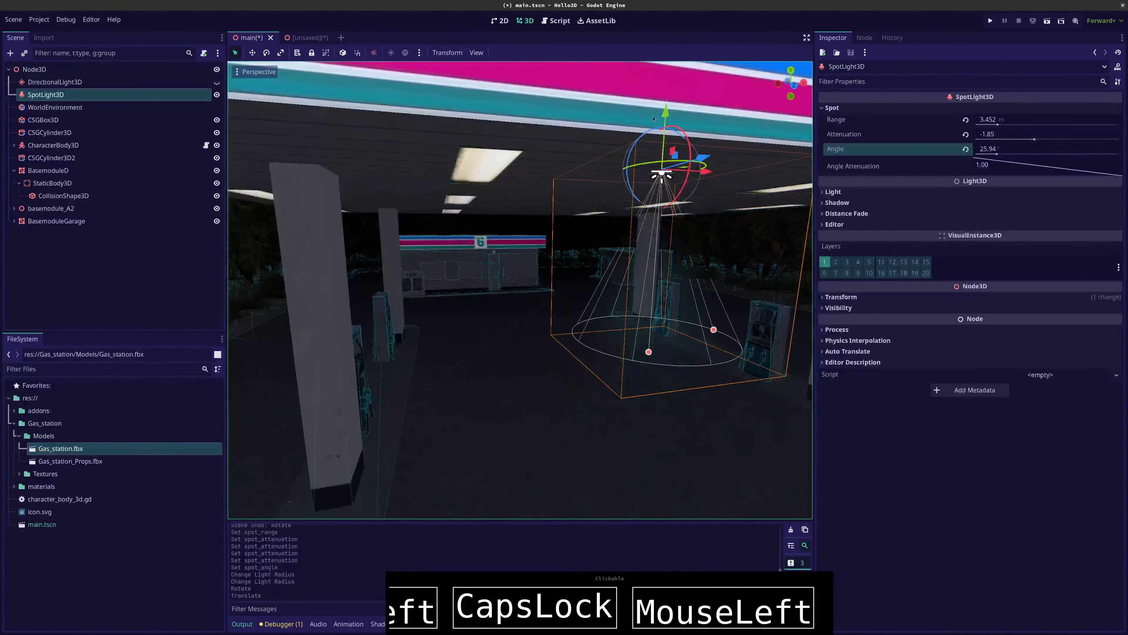
left_click_drag(710, 178, 479, 556)
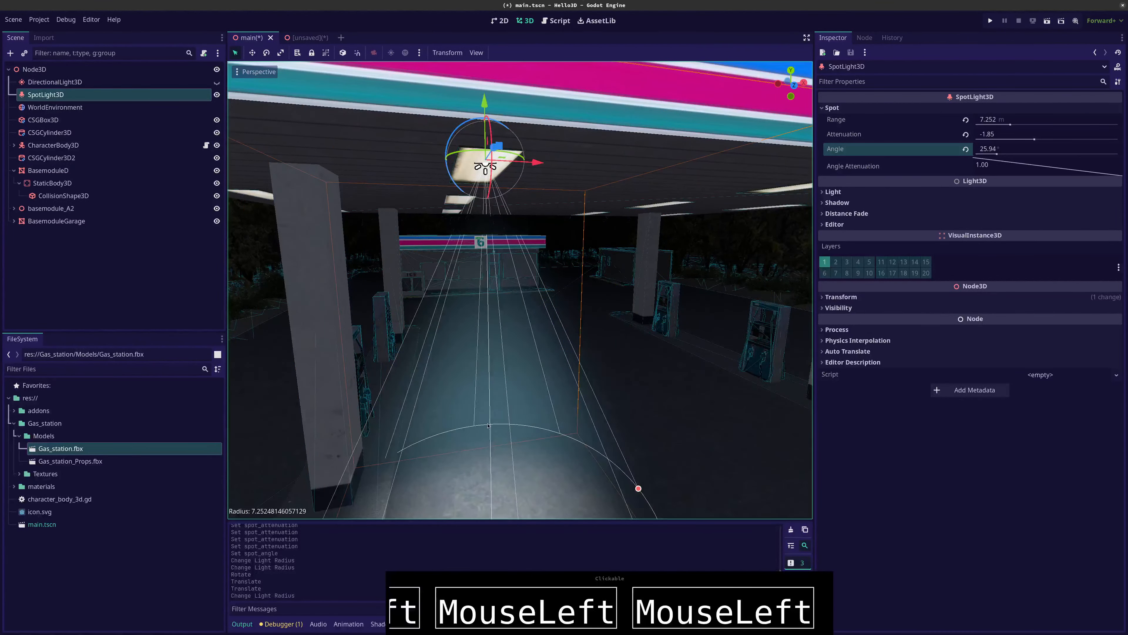
scroll(503, 467, "down", 5)
scroll(503, 467, "up", 3)
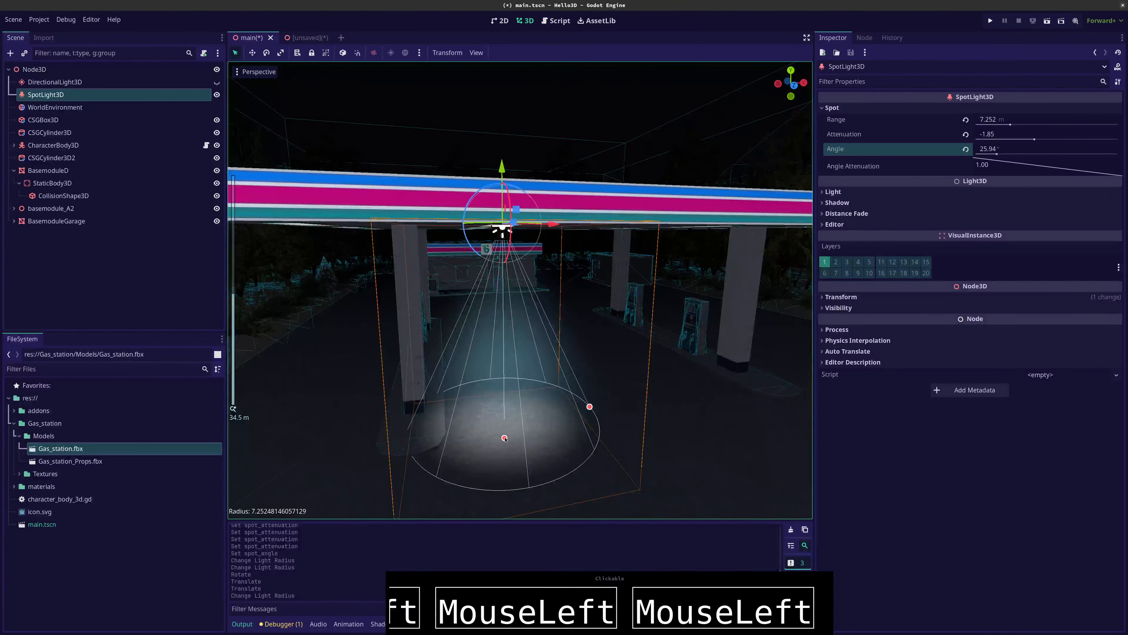
left_click_drag(505, 439, 504, 443)
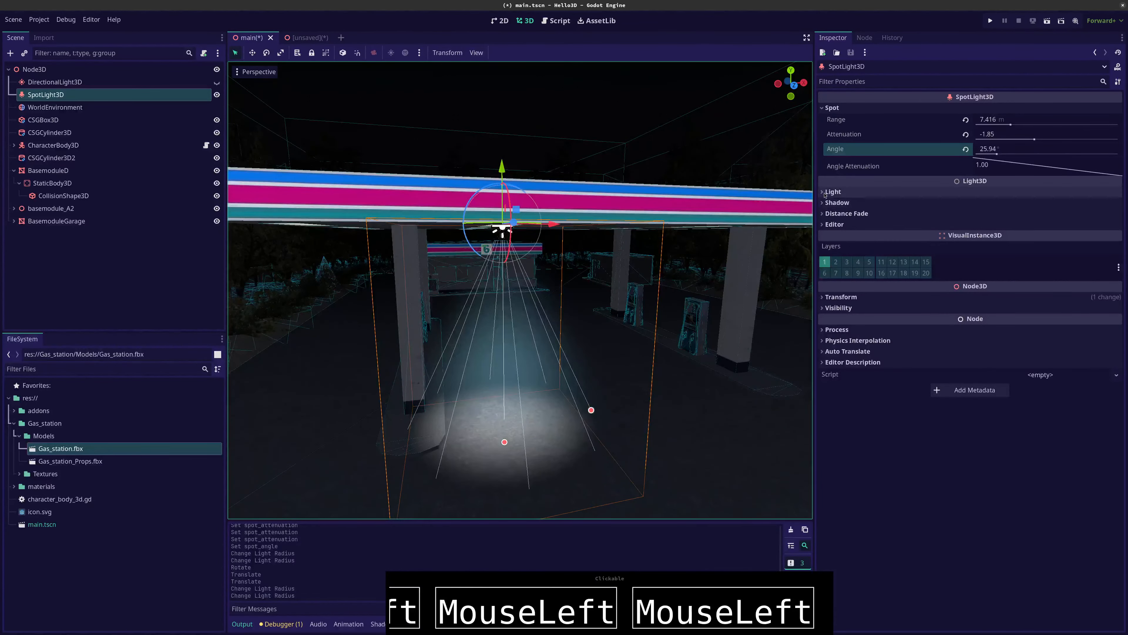
Set the spotlight's light colour to pale green b2ffbb and its energy to 3.38
left_click(833, 191)
left_click(1035, 204)
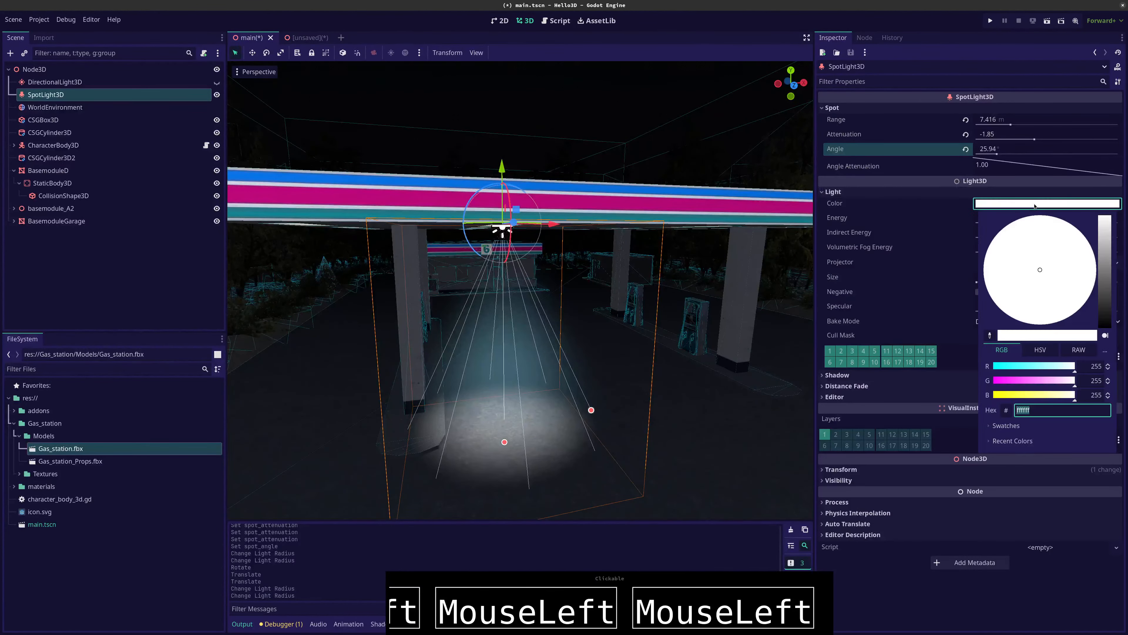
left_click(1036, 371)
left_click(1041, 395)
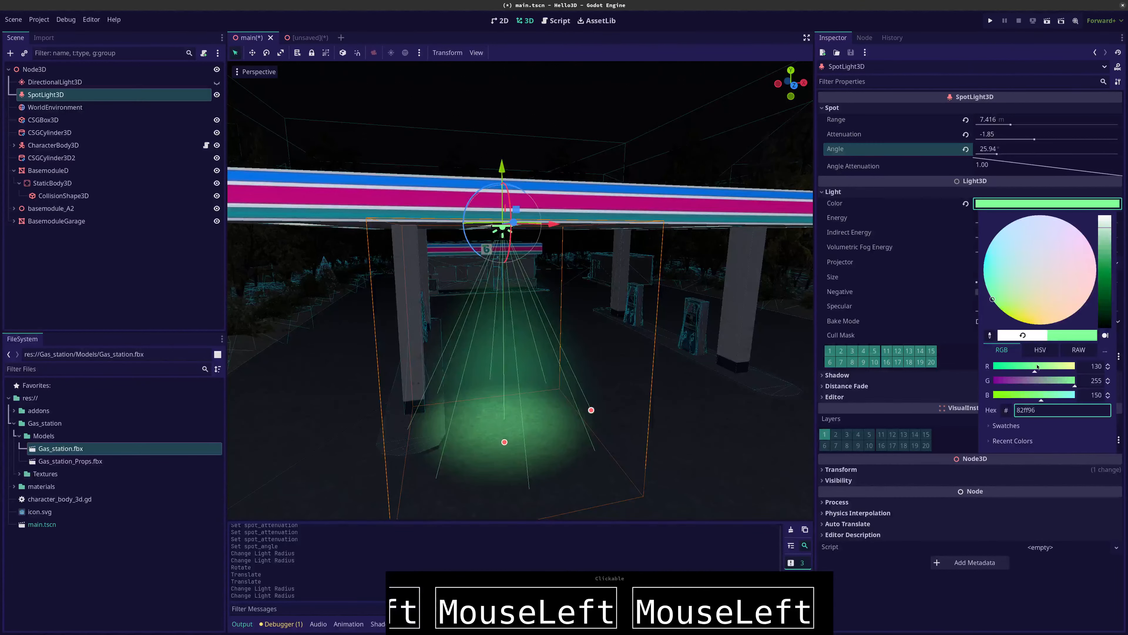
left_click_drag(1110, 290, 1112, 227)
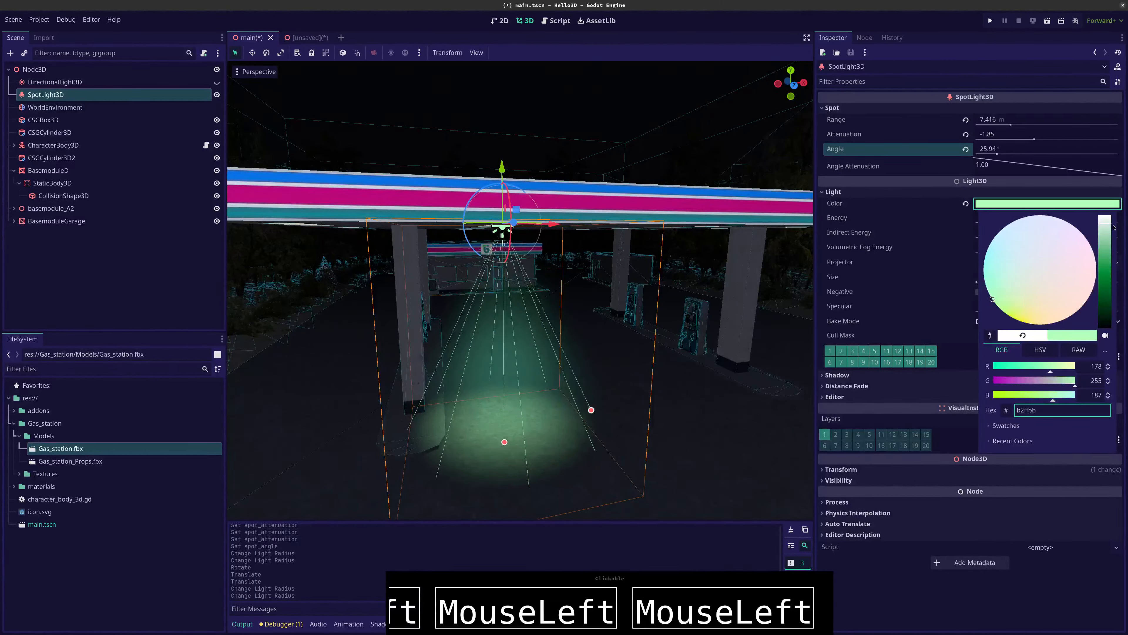
left_click(883, 175)
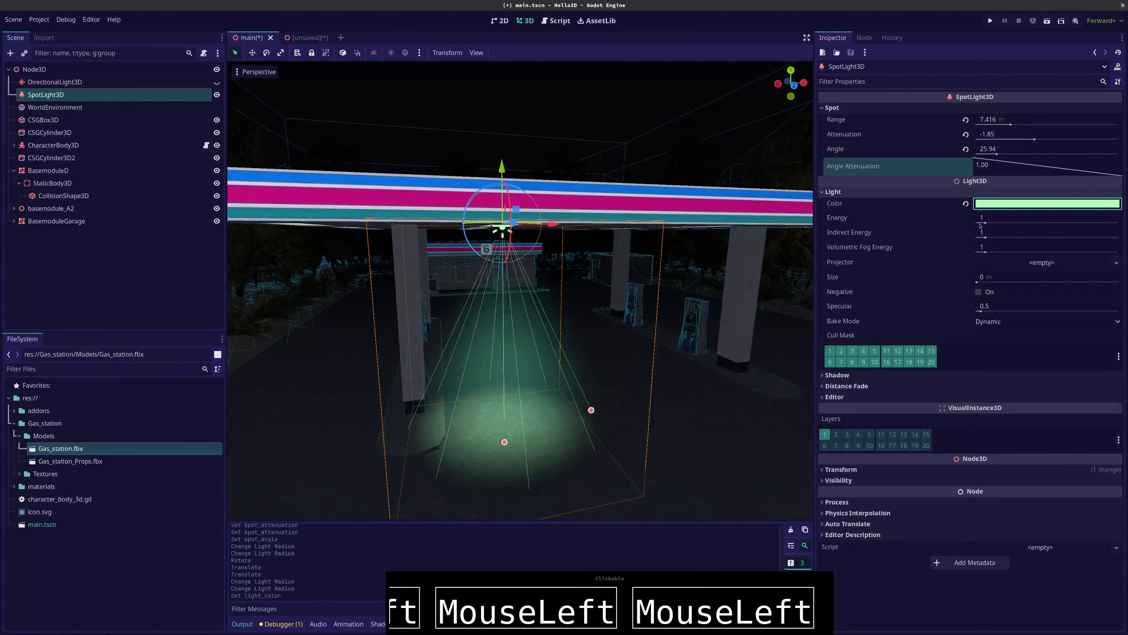
mouse_move(984, 223)
left_mouse_down()
mouse_move(1066, 223)
mouse_move(1006, 223)
left_mouse_up()
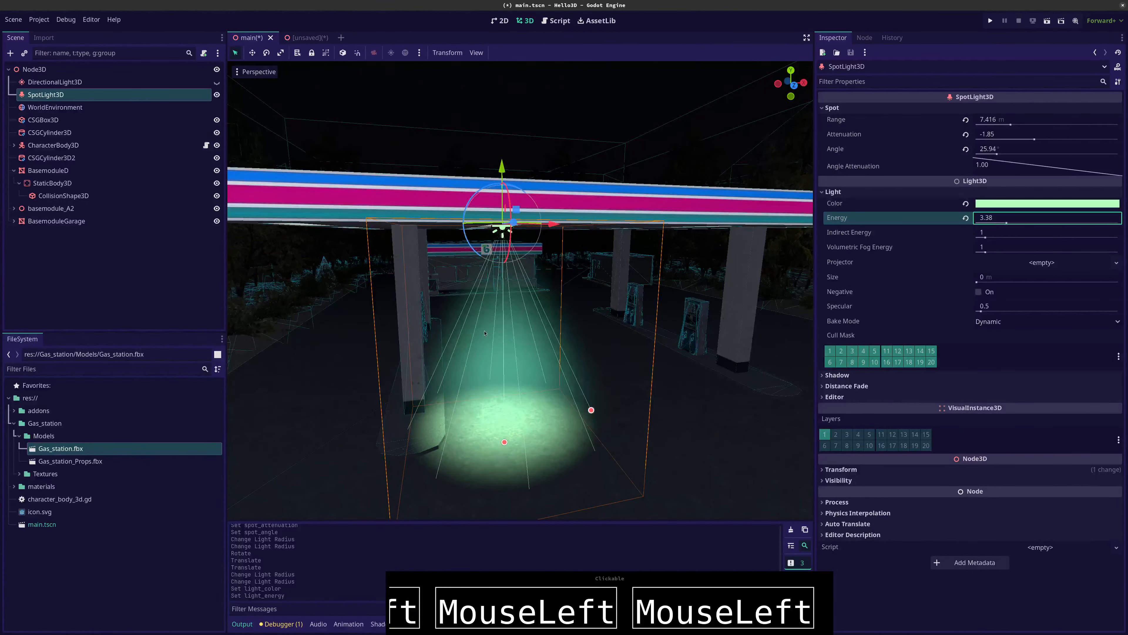
Run the project and move the capsule from the road to the spotlight under the gas station canopy
key("F5")
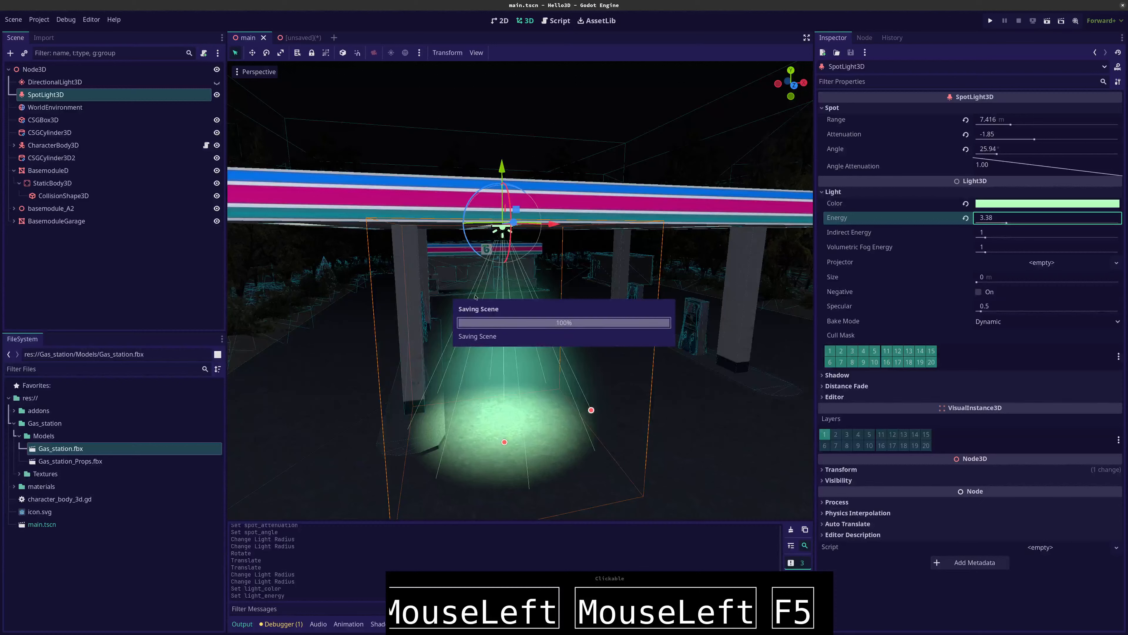
left_click(519, 318)
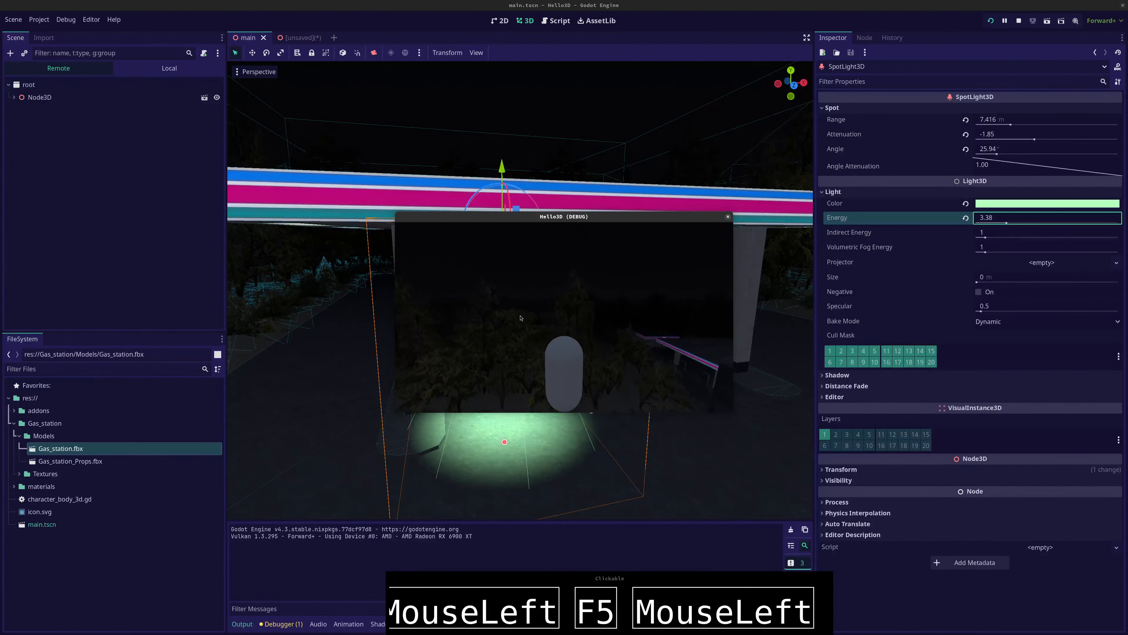
key("Right")
key("Up")
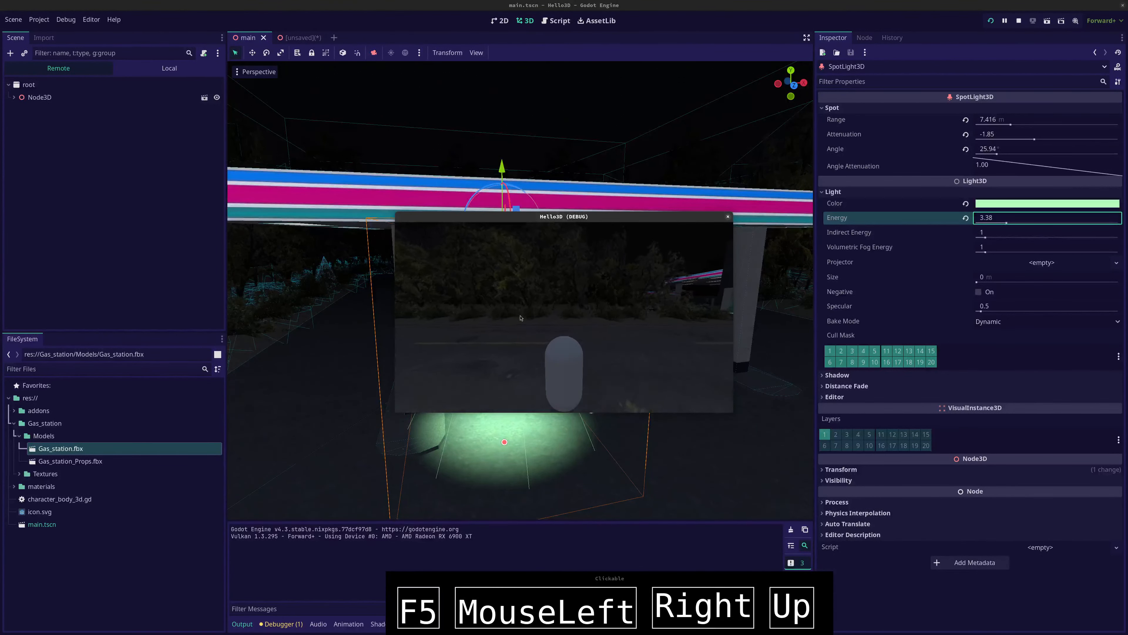
key("Up")
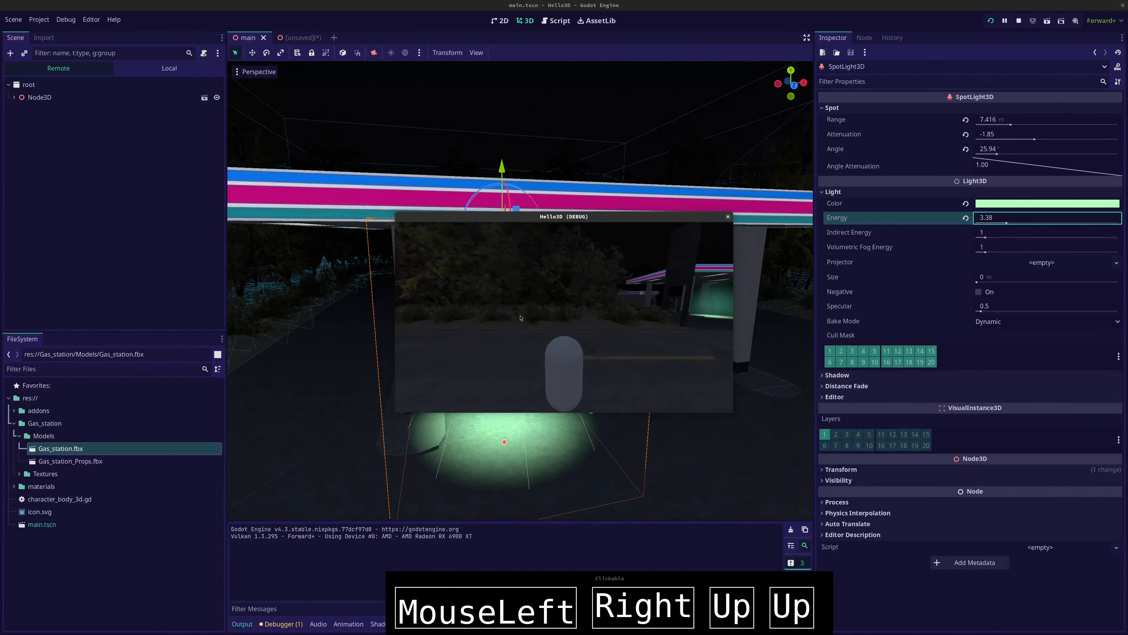
key("Up")
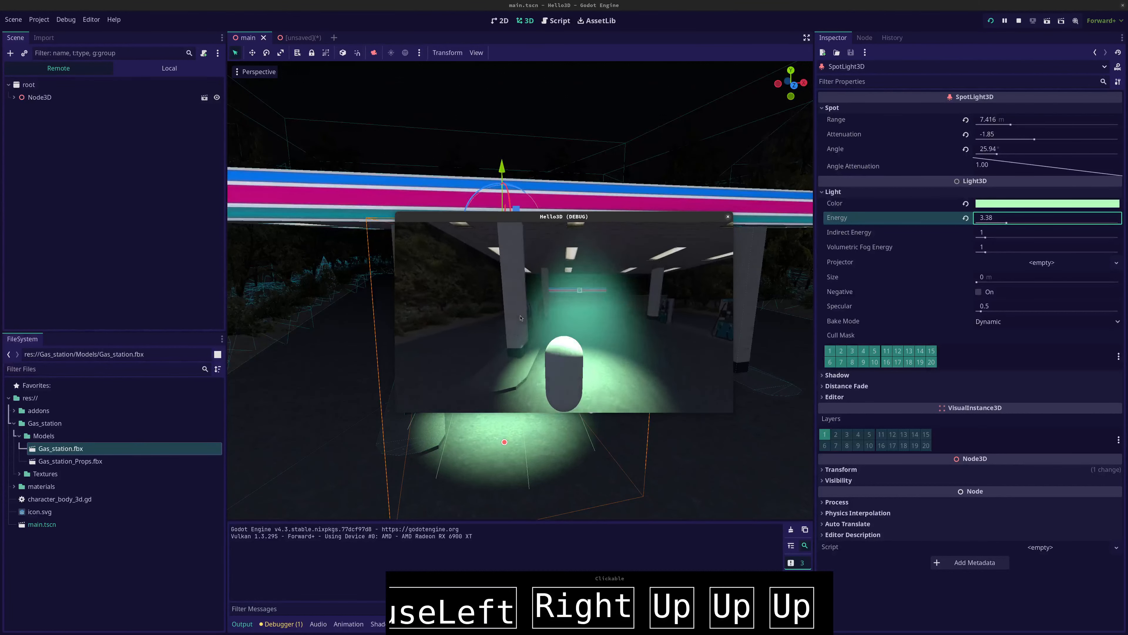
key("Up")
key("Down")
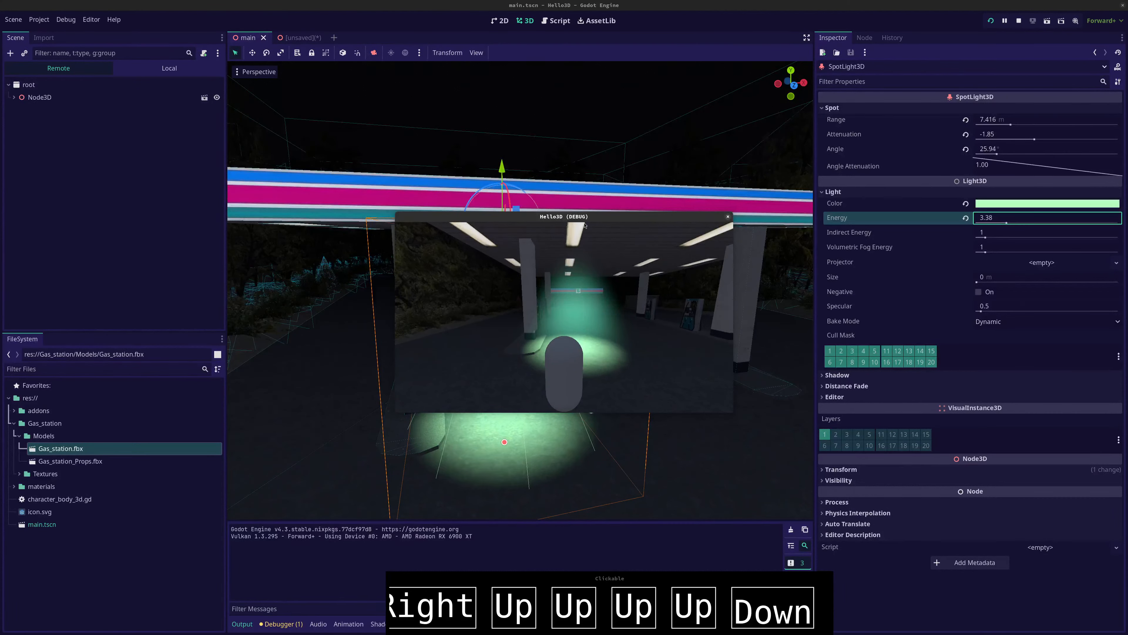
Move the capsule in and out of the green light beam, testing the jump and viewing the foggy light
key("Up")
key("Up")
key("space")
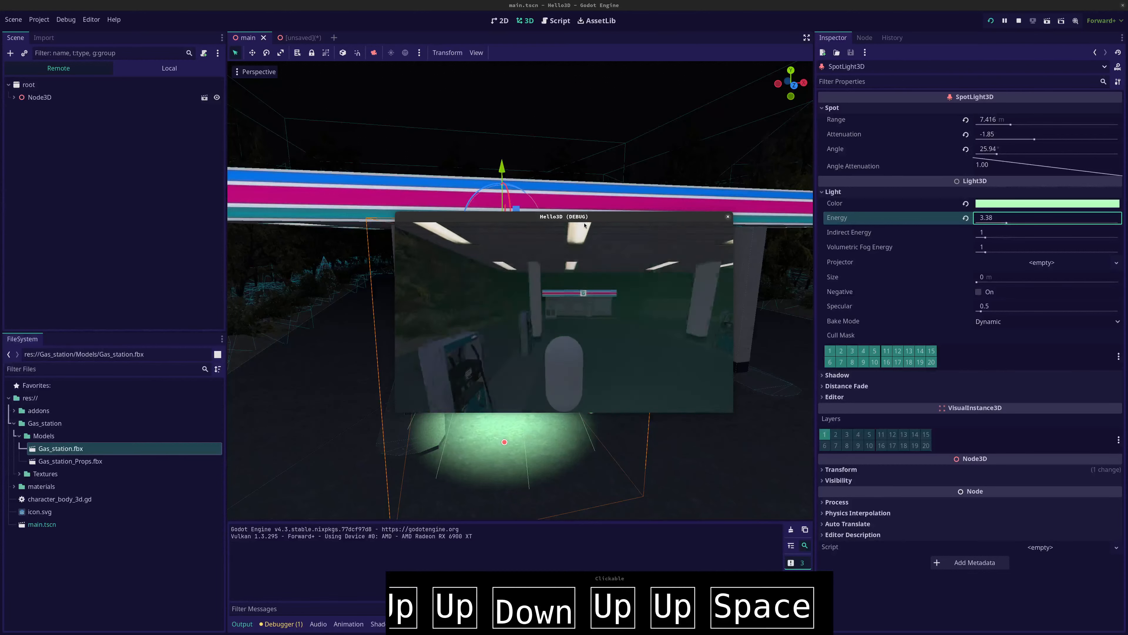
key("Down")
key("space")
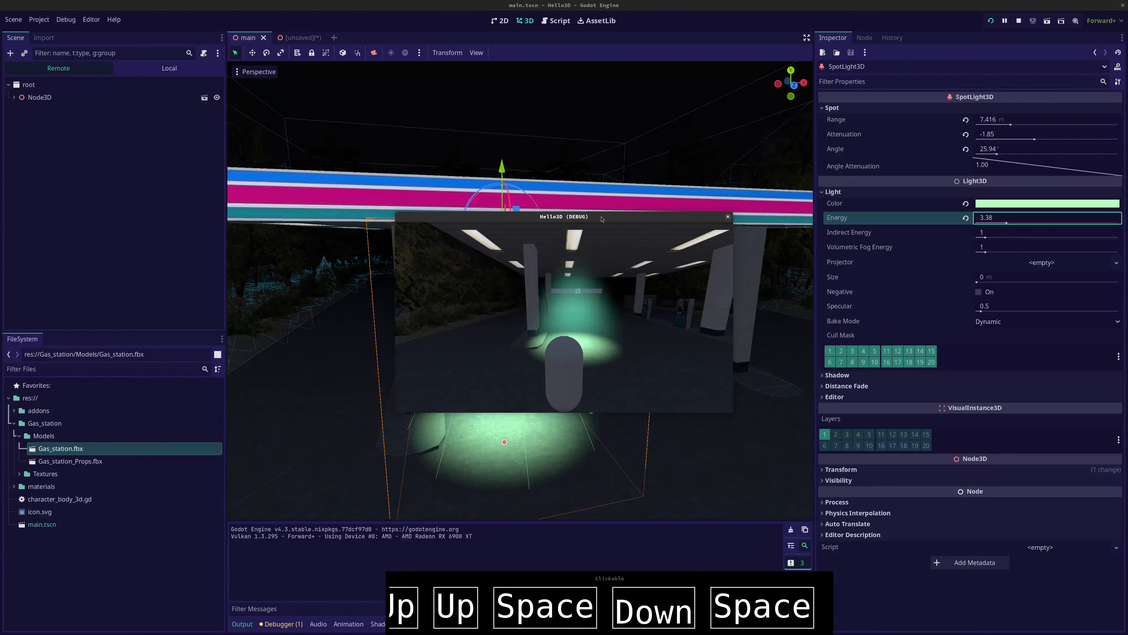
key("Up")
key("Left")
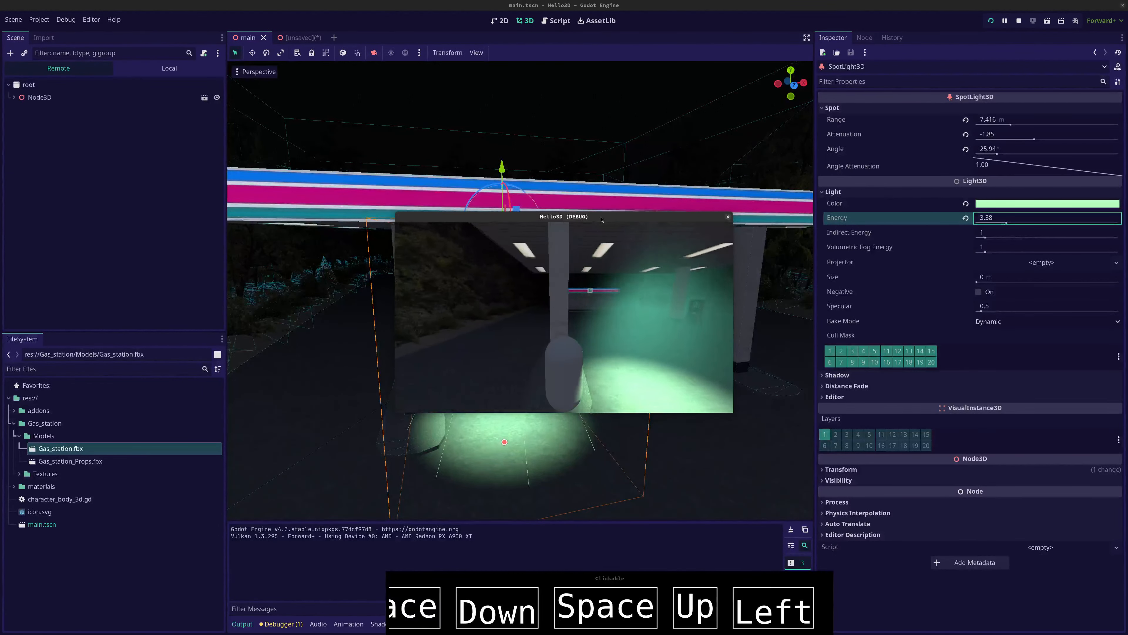
key("Right")
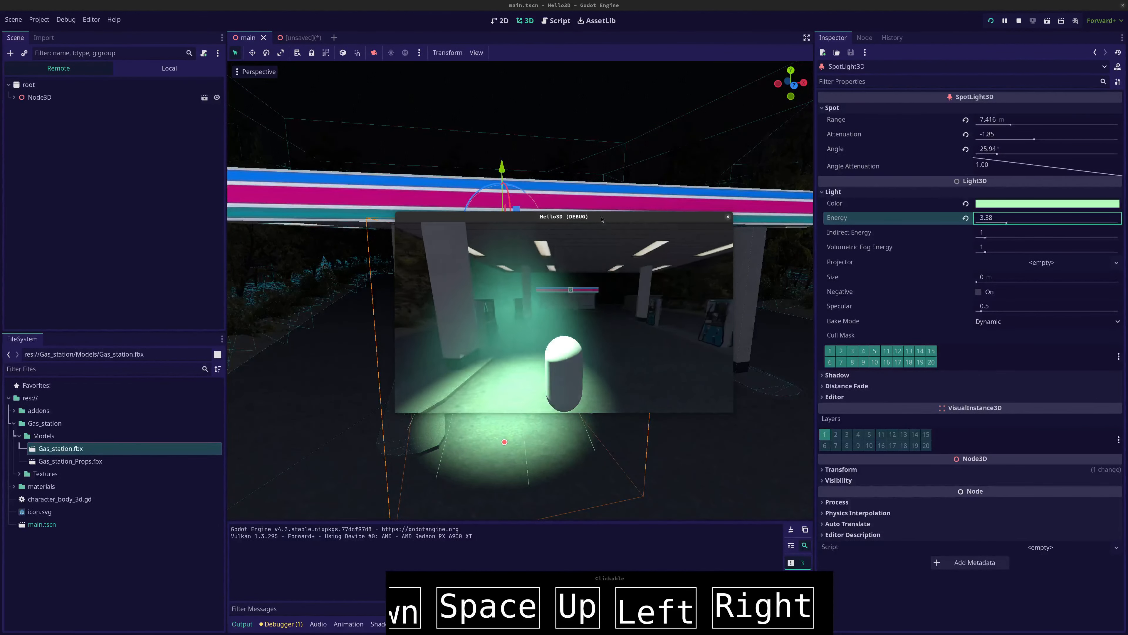
key("Up")
key("Left")
key("Down")
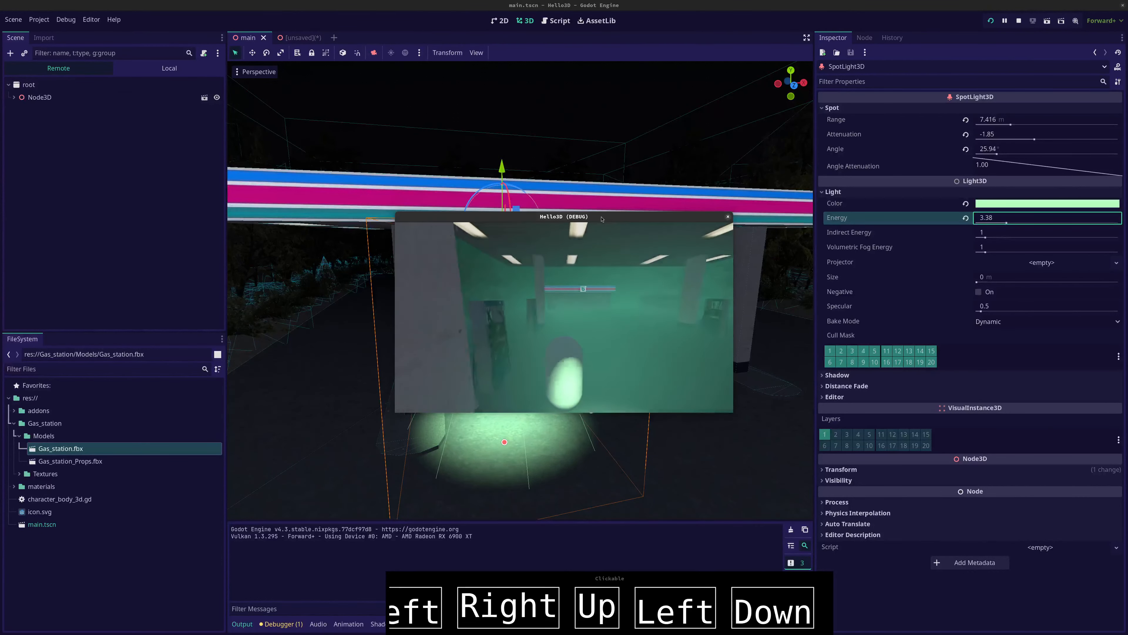
key("Right")
key("Up")
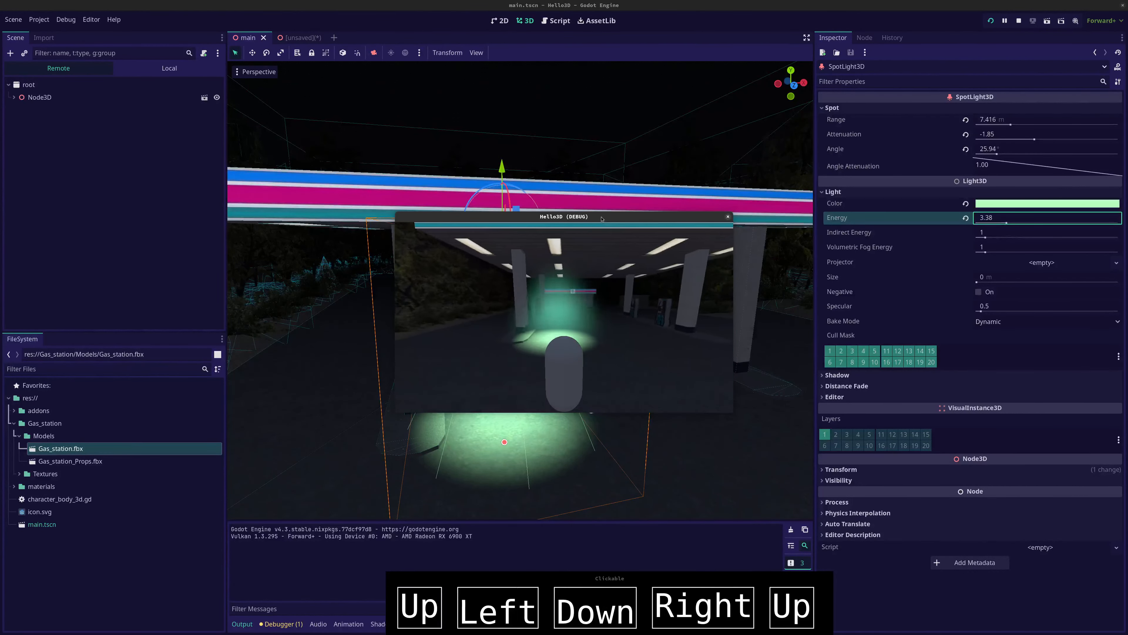
Move the capsule past the pumps towards the shop and back to the canopy, examining the lighting from different distances
key("Left")
key("Down")
key("Right")
key("Up")
key("Left")
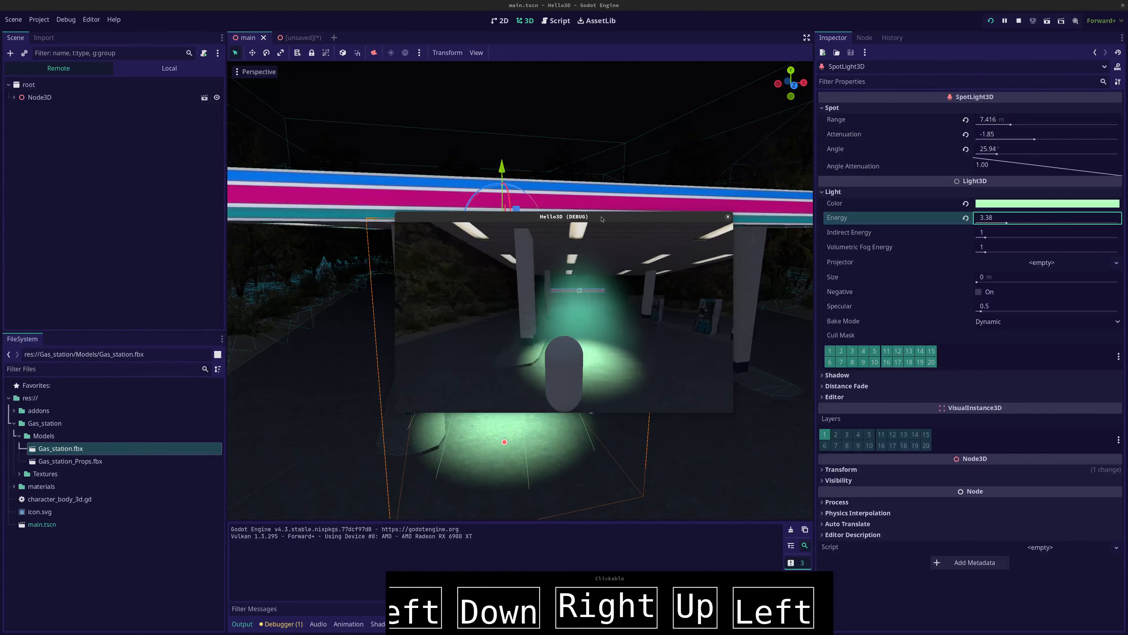
key("Up")
key("Right")
key("Up")
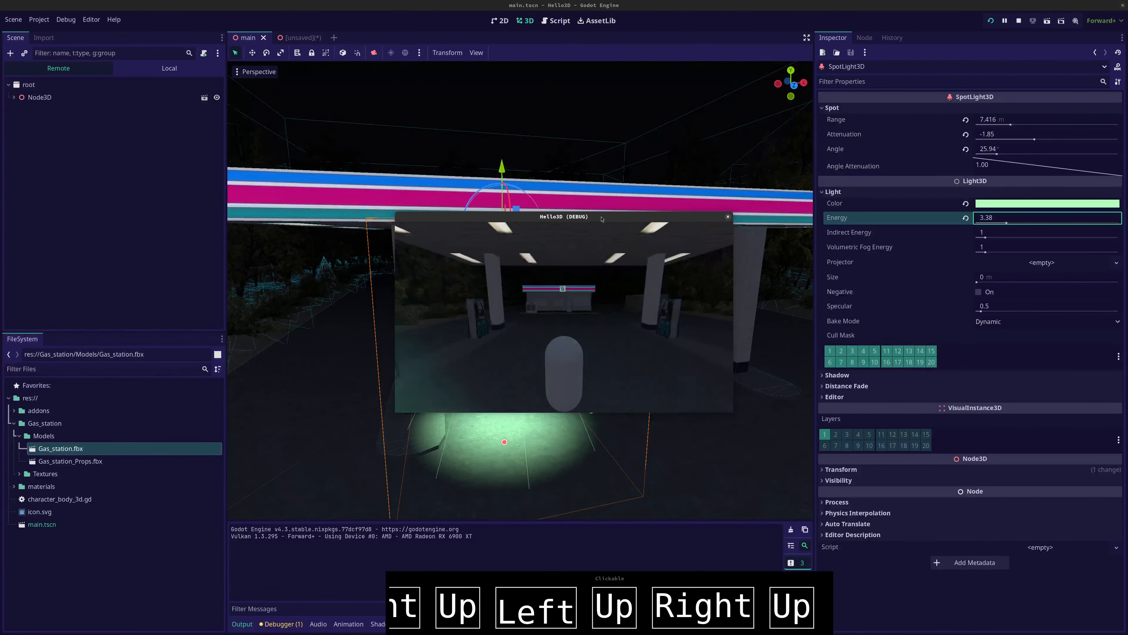
key("Left")
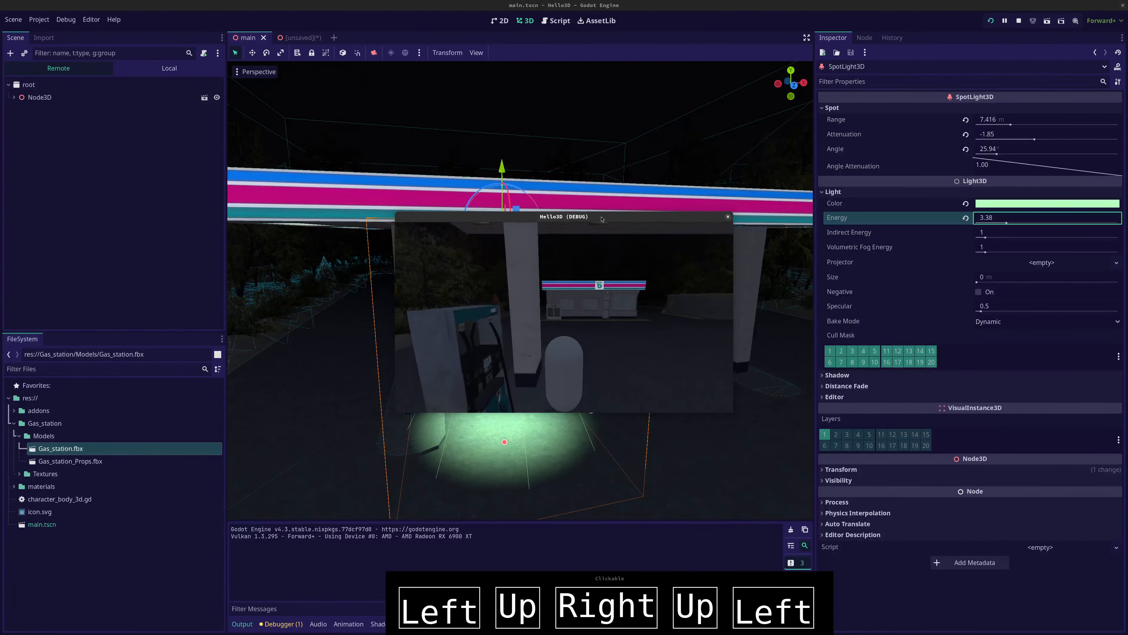
key("Right")
key("Left")
key("Left")
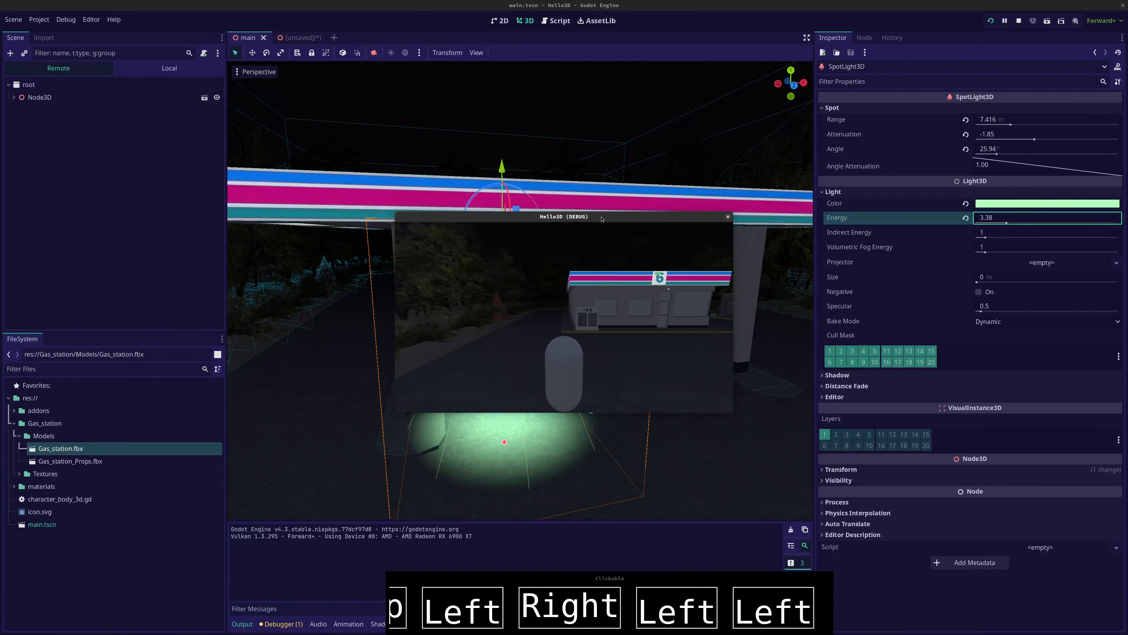
key("Down")
key("Left")
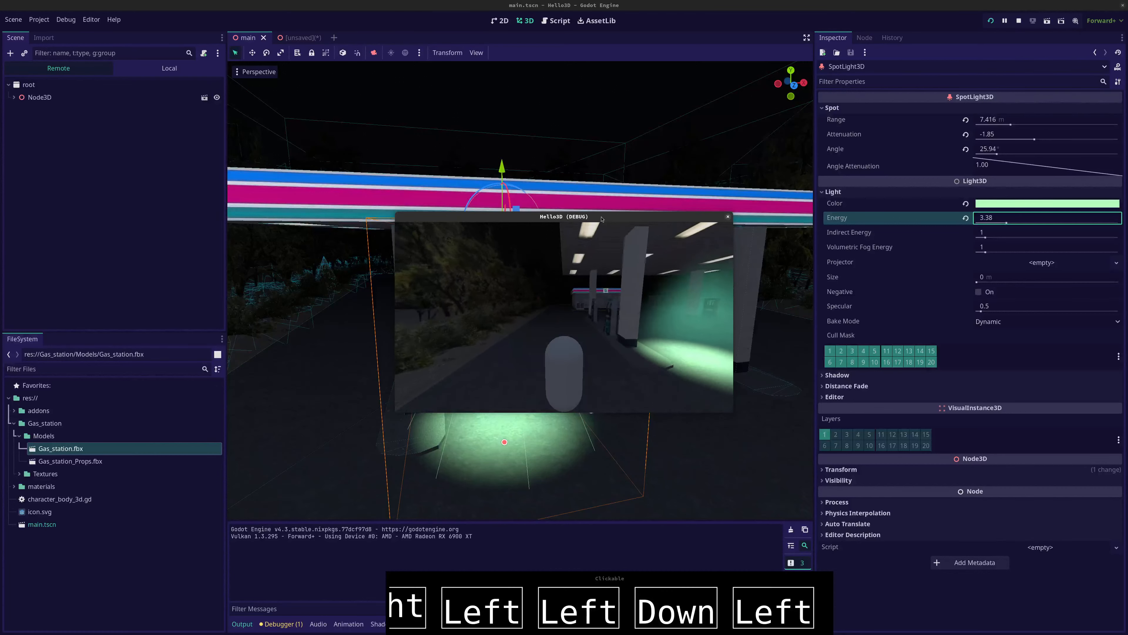
key("Right")
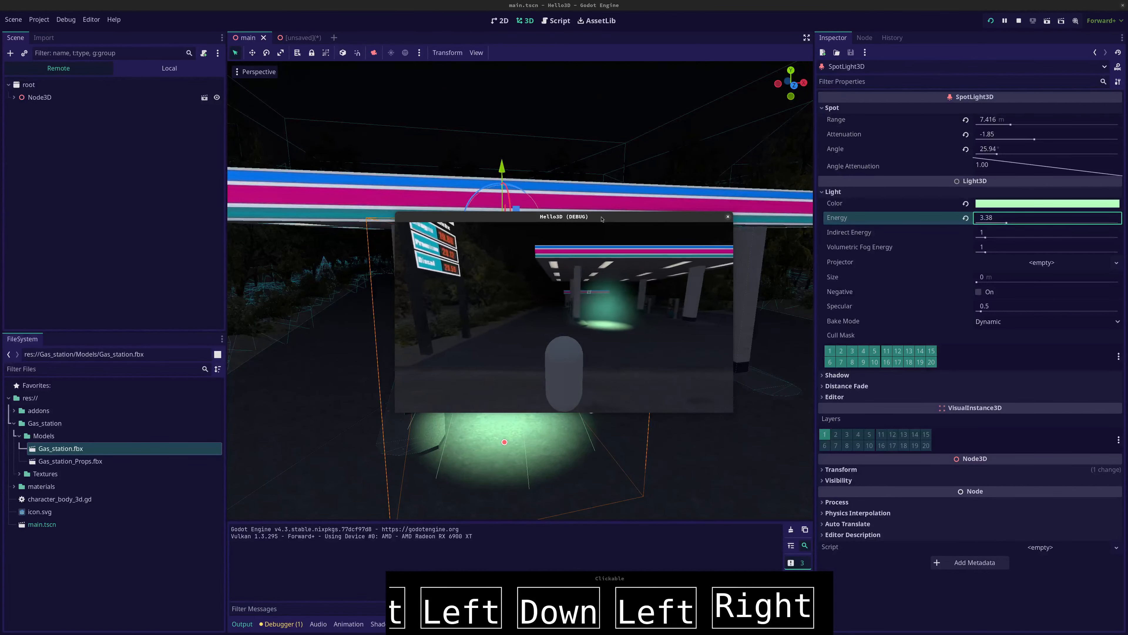
key("Up")
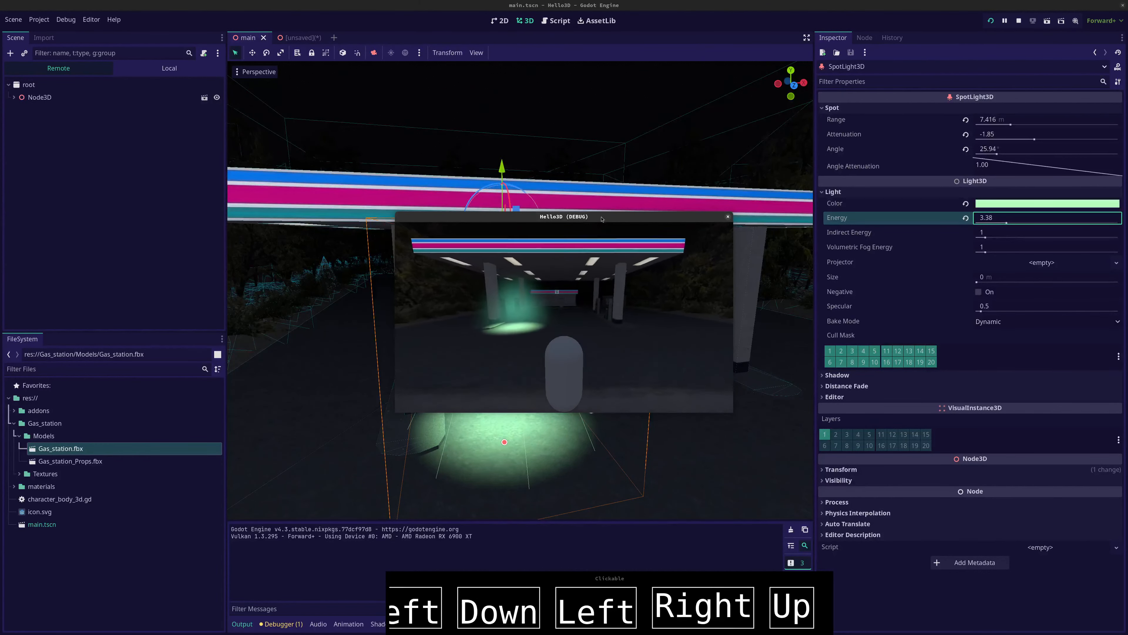
key("Up")
key("Left")
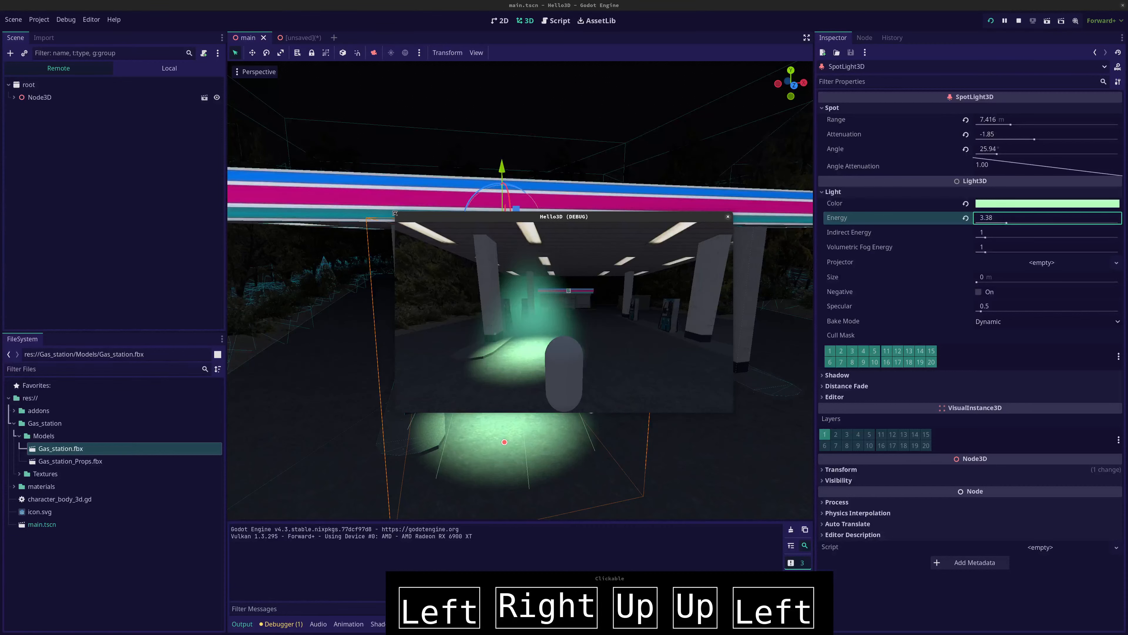
Enlarge the running game window and move the capsule around the spotlit fog to examine the effect up close
left_click_drag(395, 213, 309, 126)
key("Up")
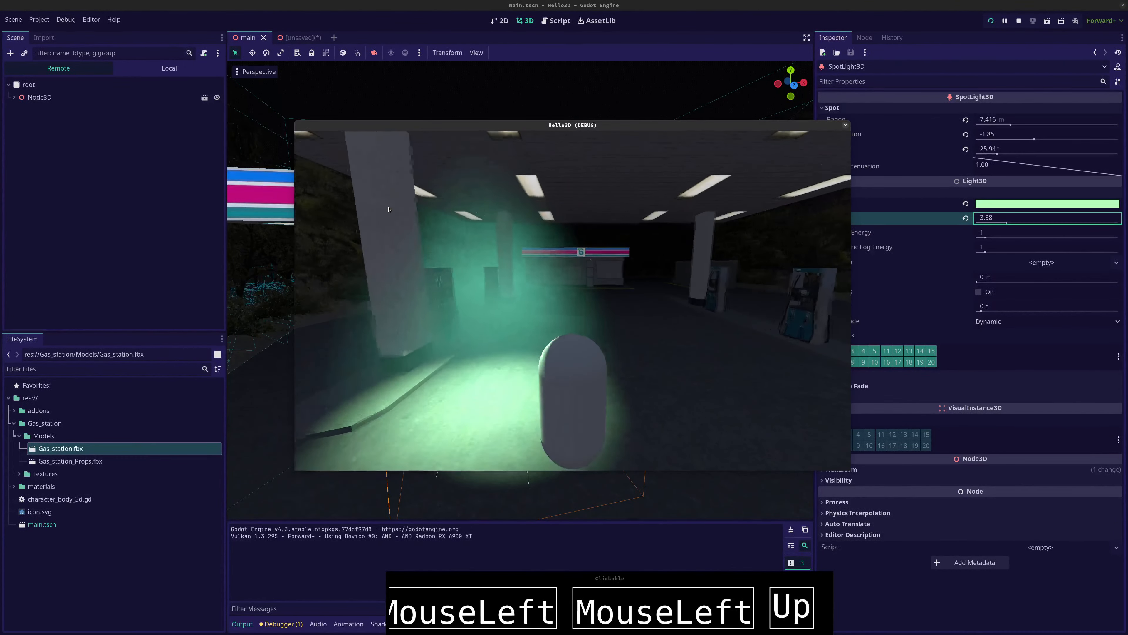
key("Left")
key("Up")
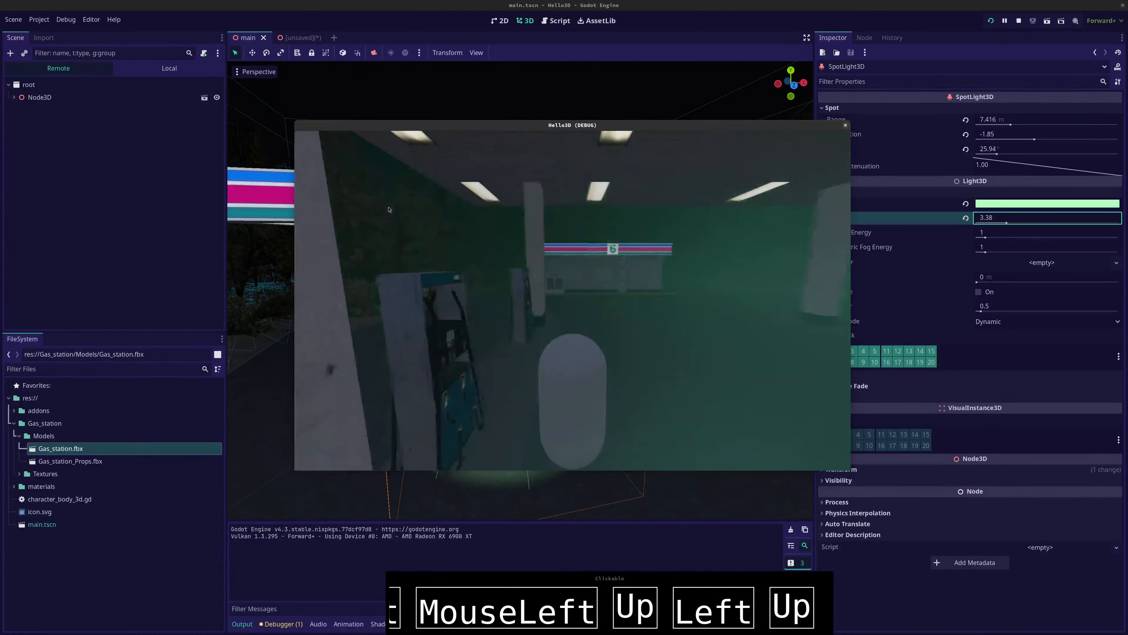
key("Right")
key("Down")
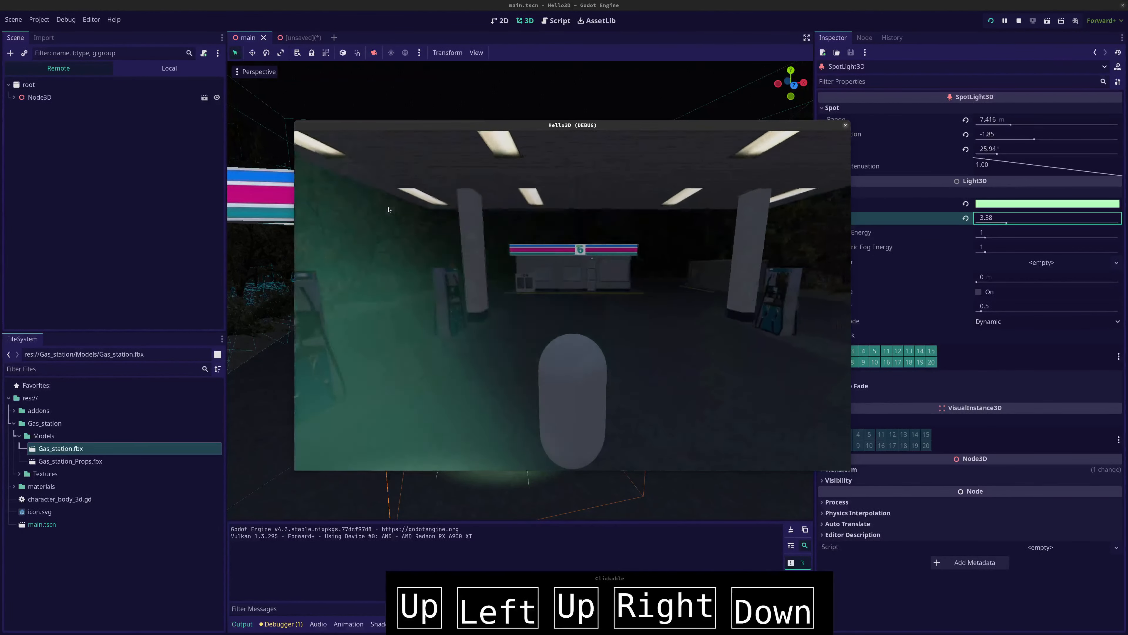
key("Left")
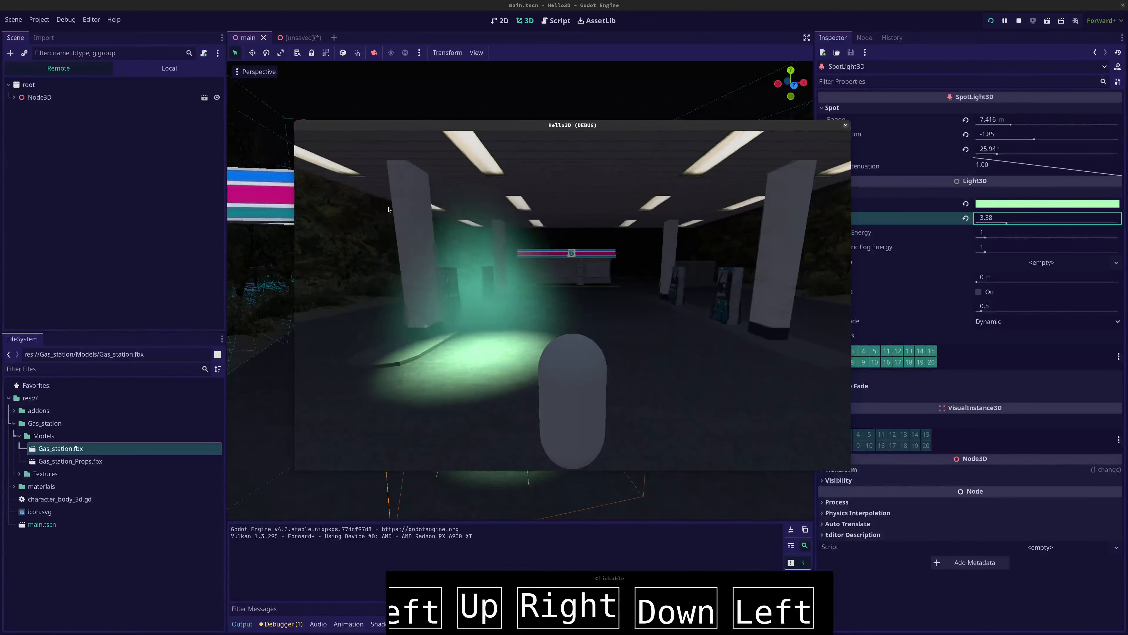
key("Up")
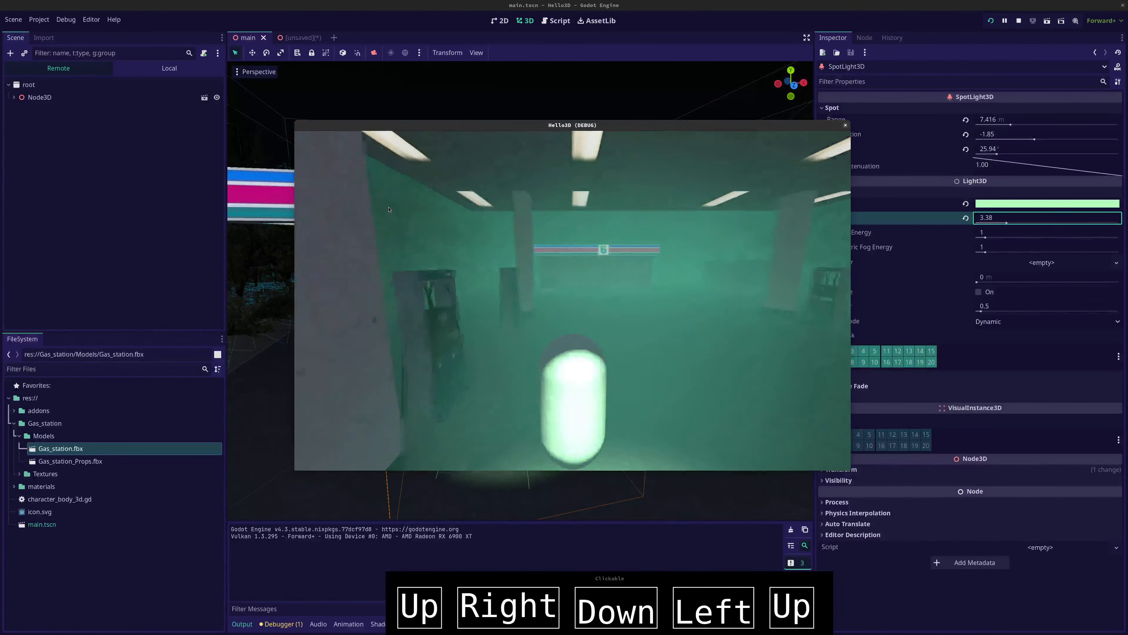
key("Right")
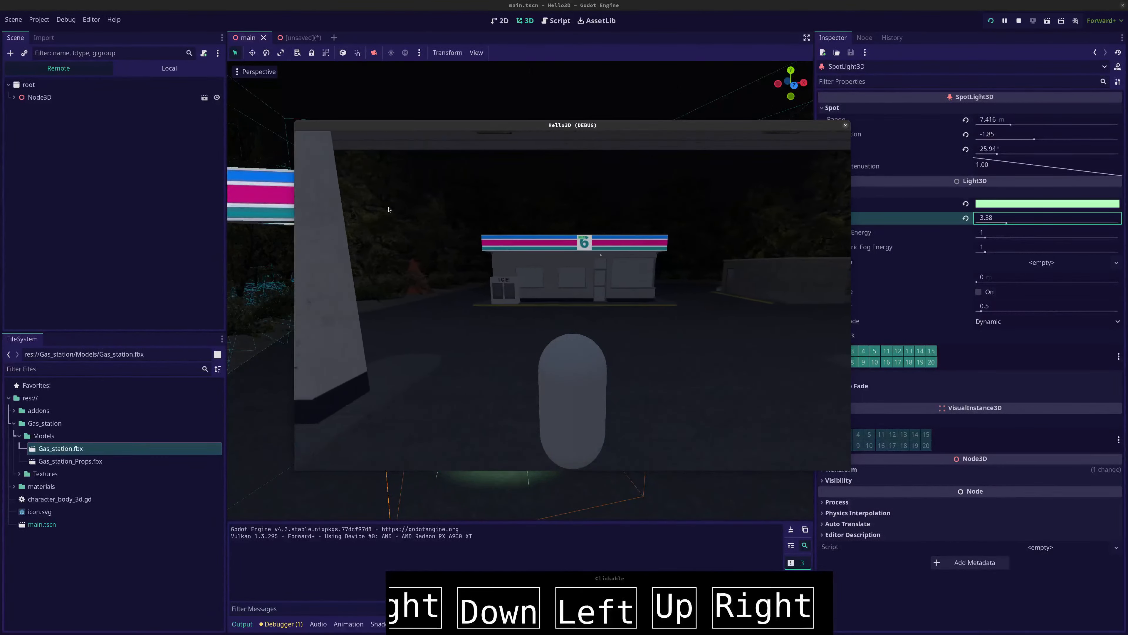
key("Down")
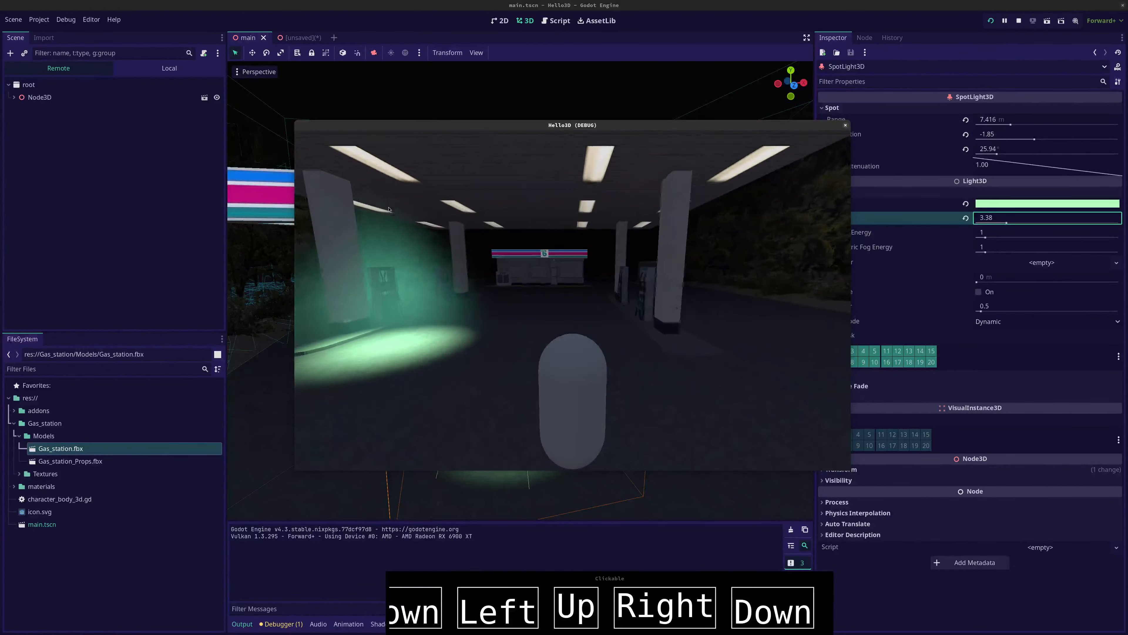
key("Left")
key("Up")
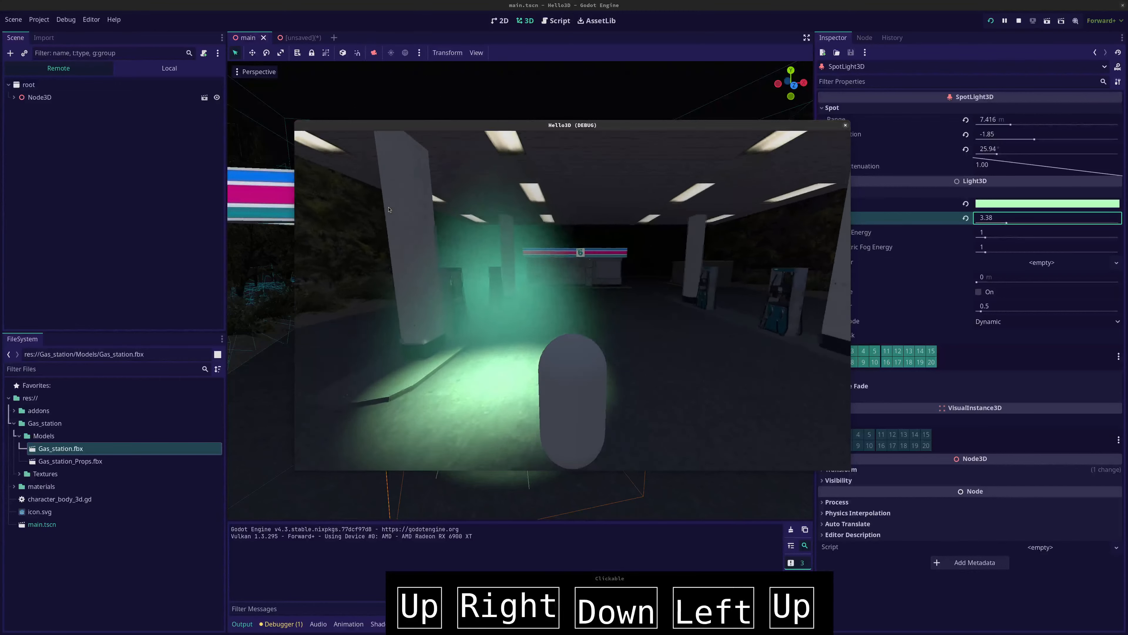
key("Left")
key("Up")
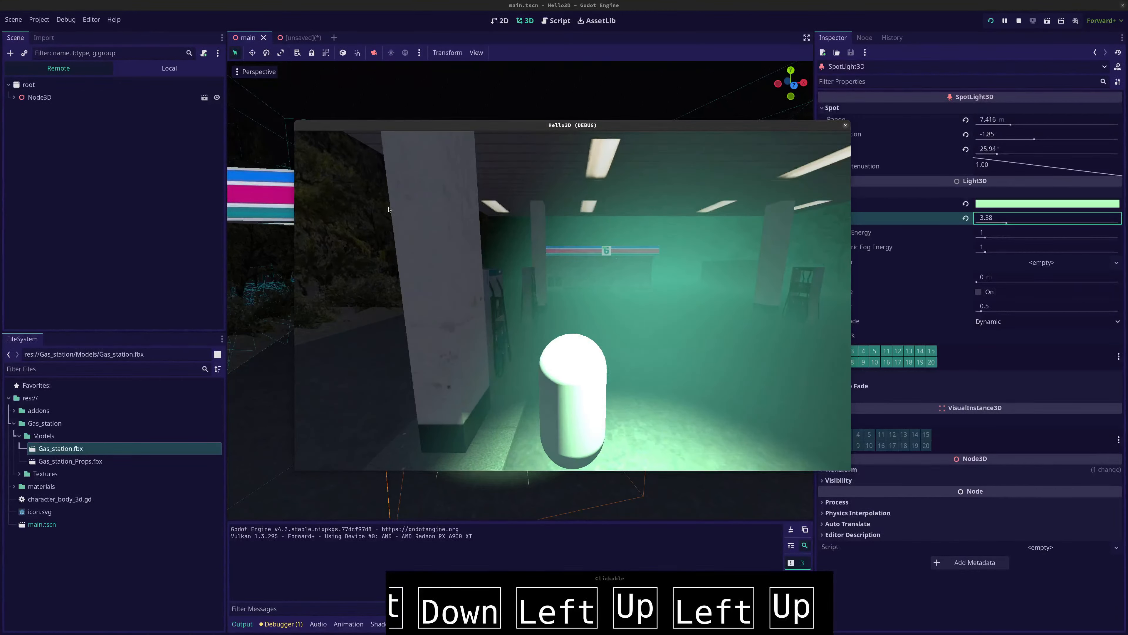
Switch from the running game to the Files application
key("alt+Tab")
key("alt+Tab")
key("alt+Tab")
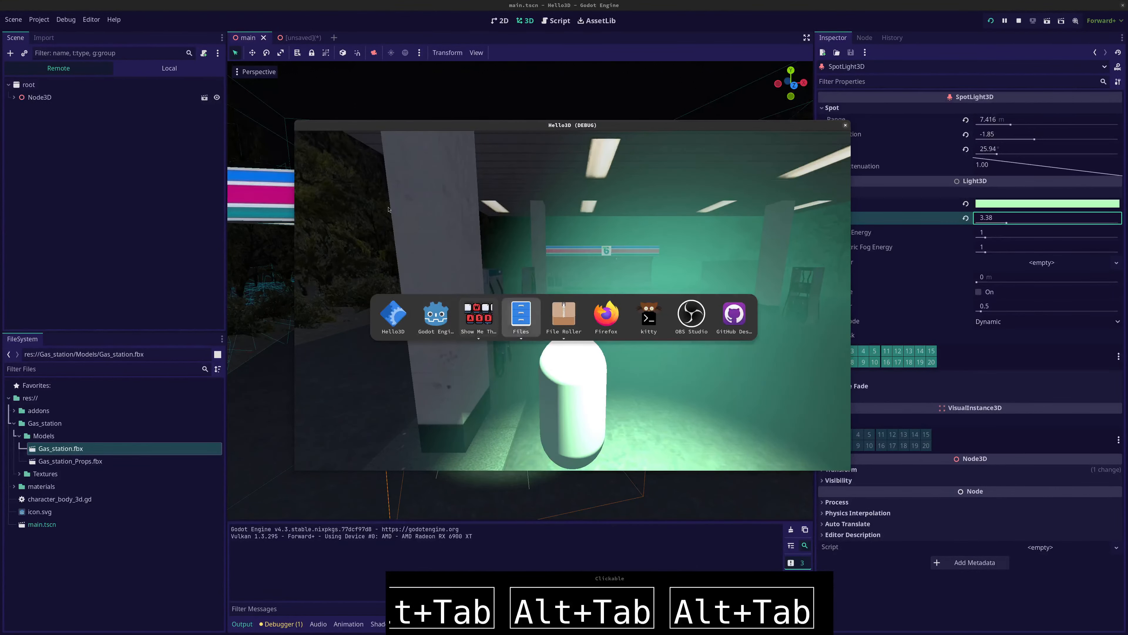